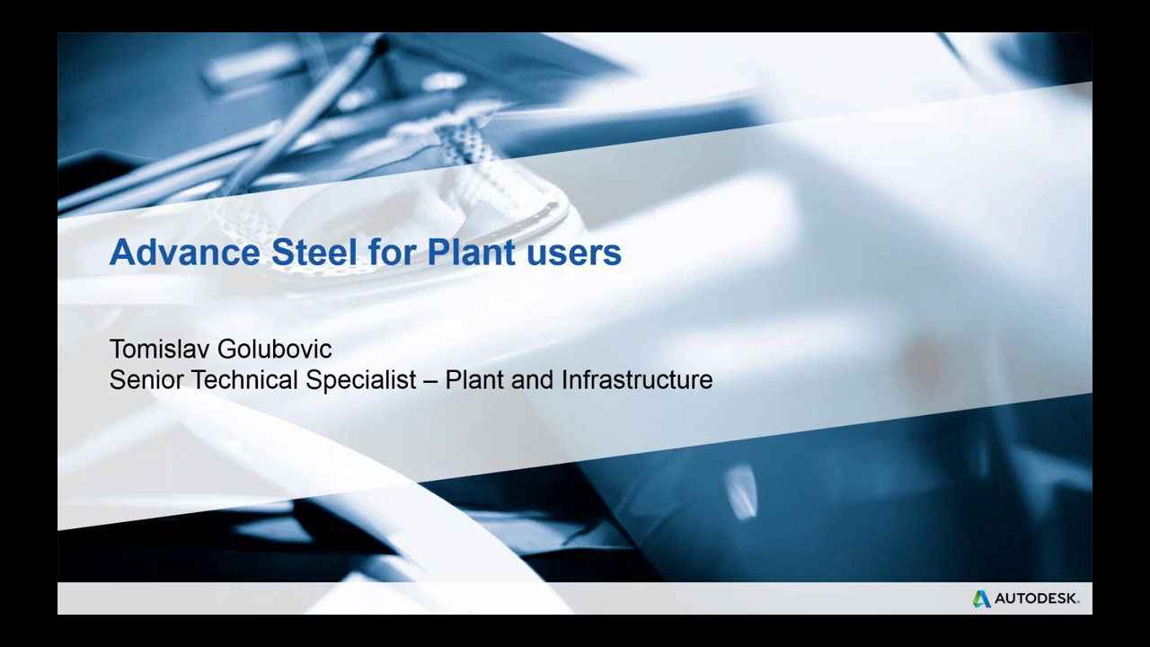
pyautogui.press('Right')
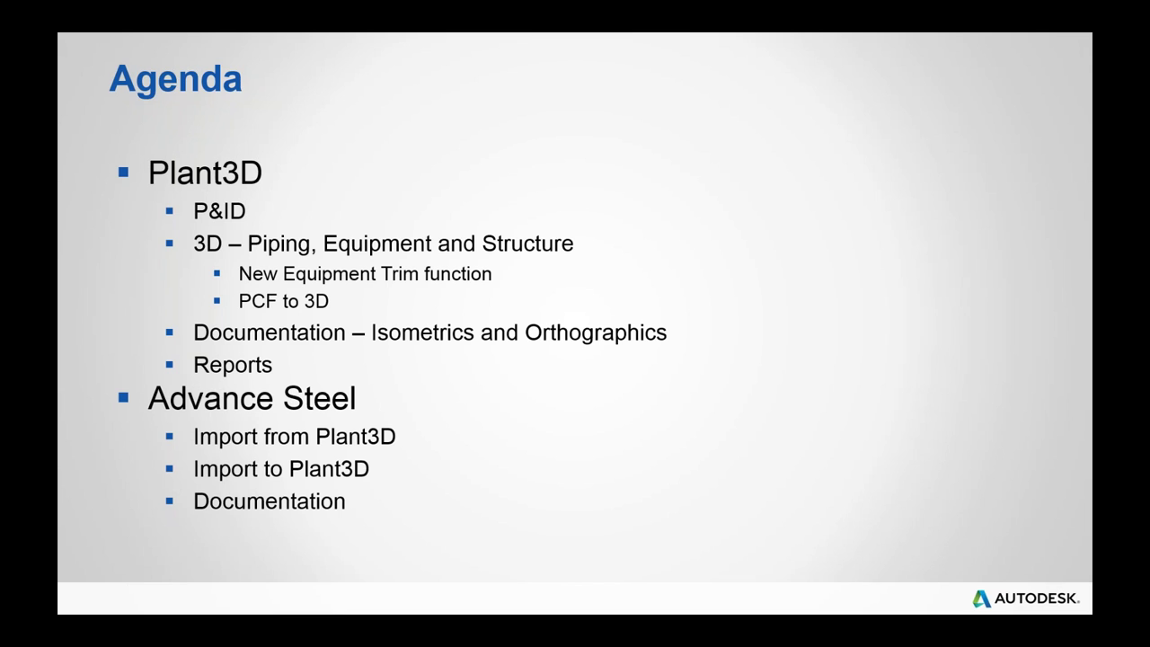
pyautogui.press('Right')
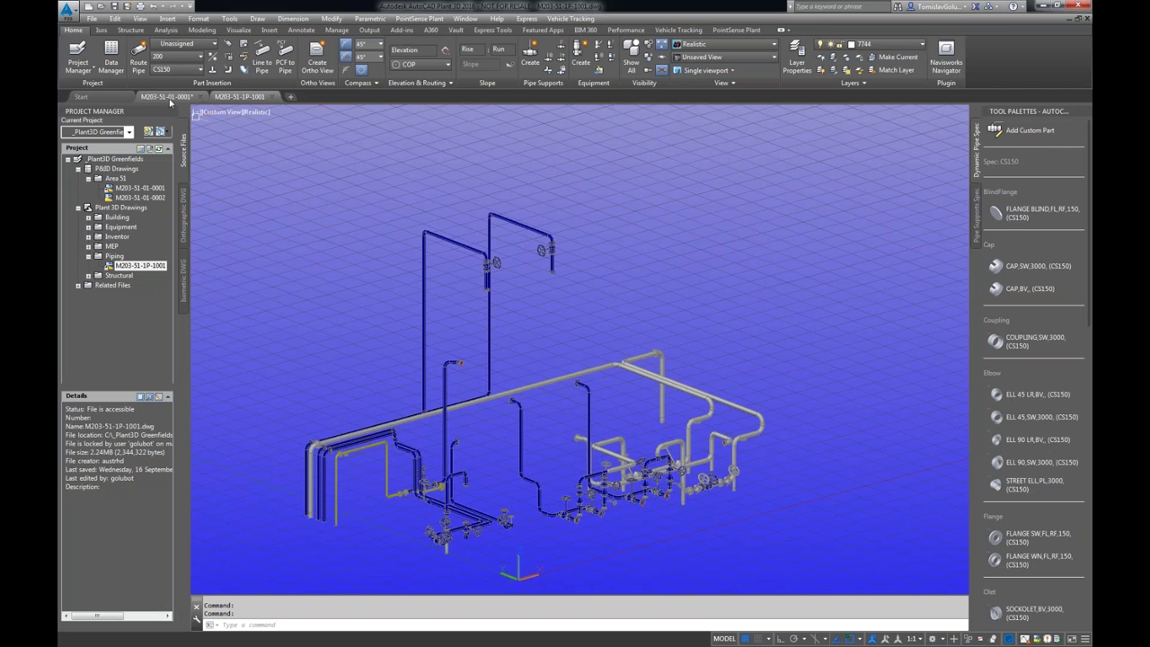
pyautogui.click(168, 97)
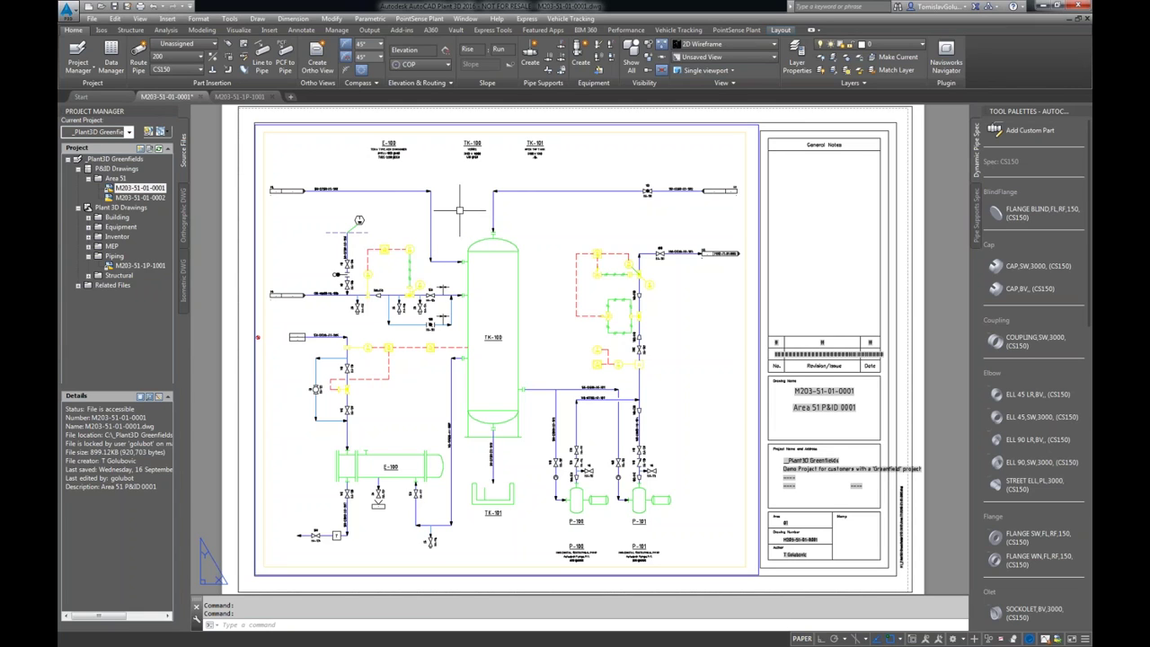
# Choose New Project from the Current Project list to start project setup.
pyautogui.click(128, 131)
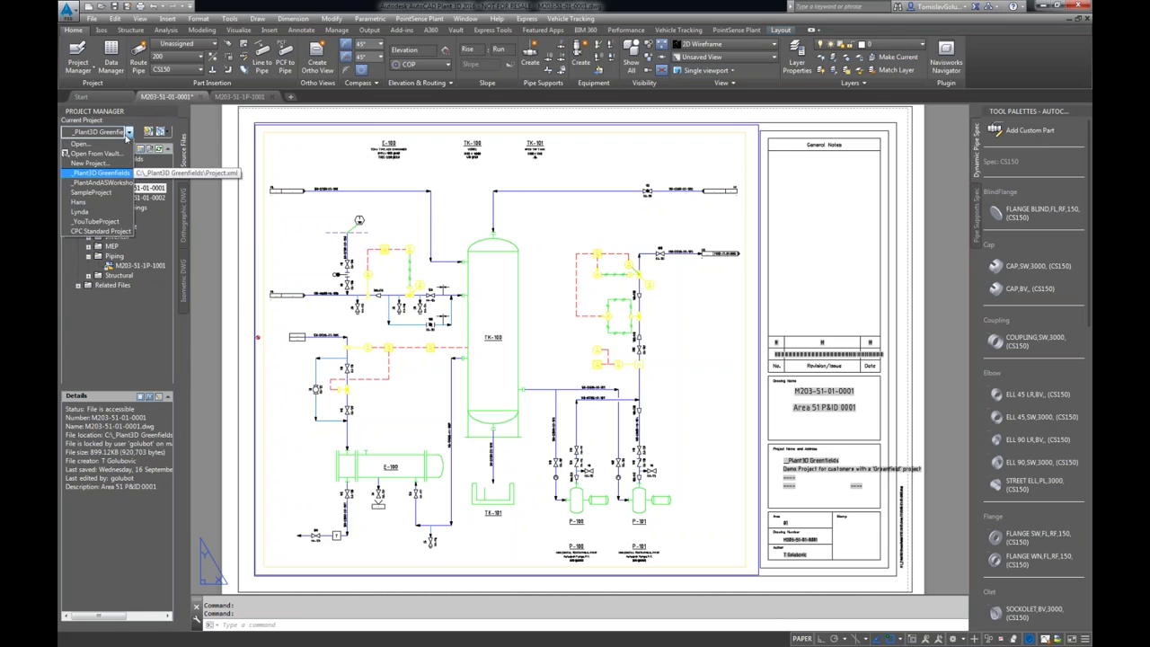
pyautogui.click(116, 165)
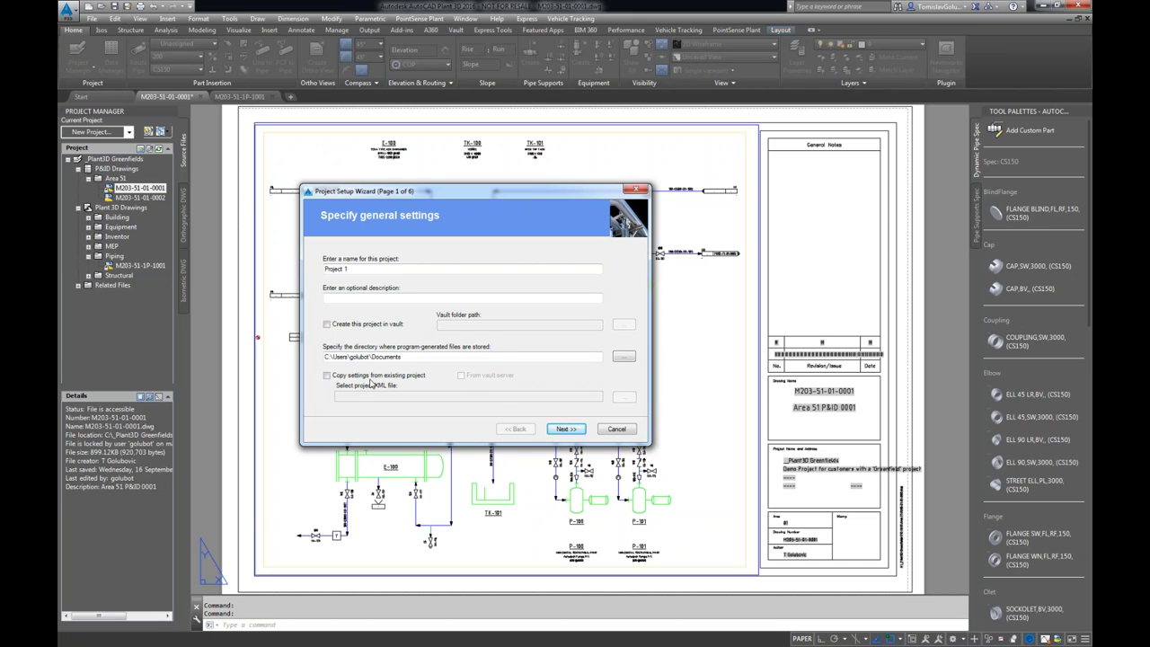
# Set the new project to Metric units, advance to database settings, and open the _Plant3D Greenfields folder.
pyautogui.click(560, 429)
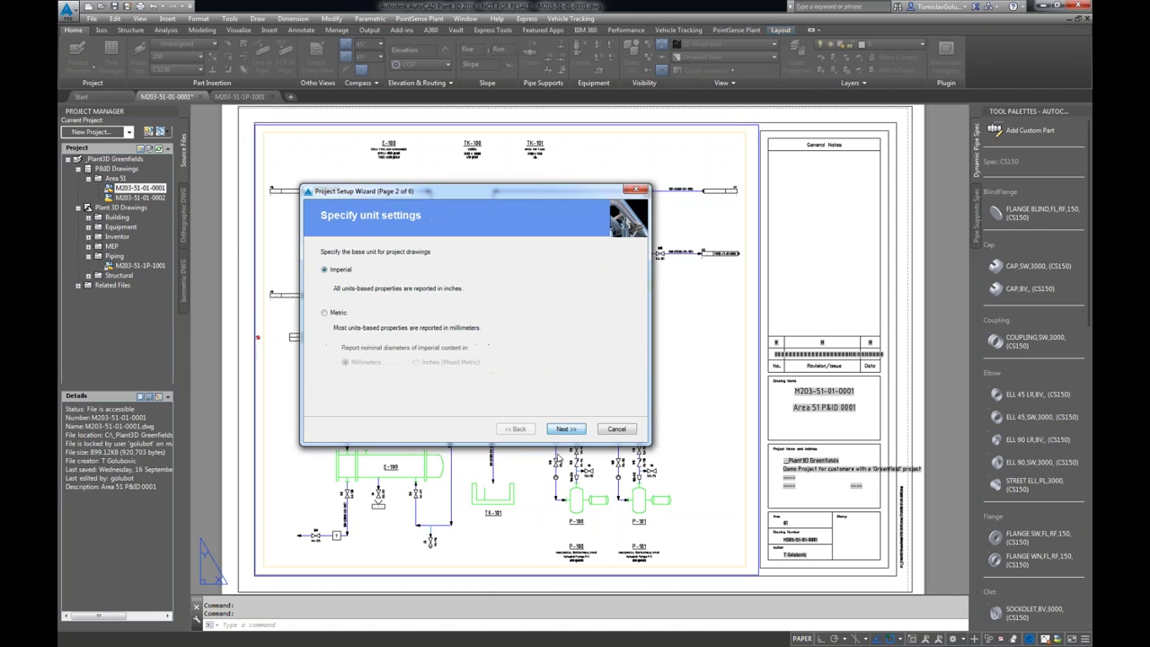
pyautogui.click(325, 311)
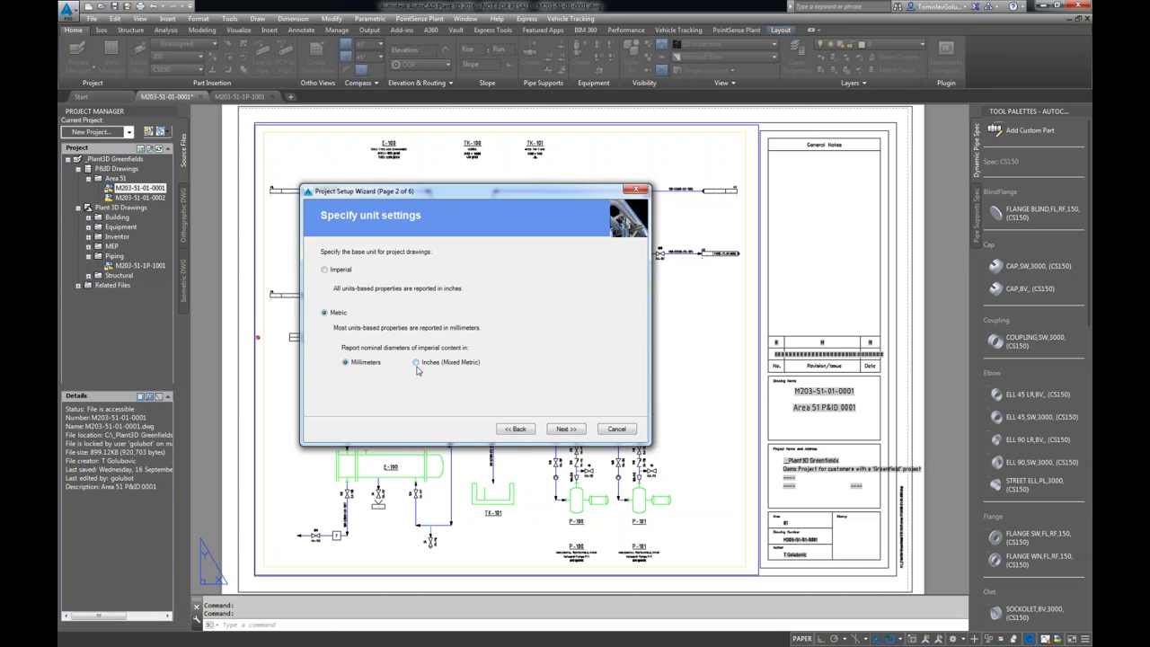
pyautogui.click(564, 428)
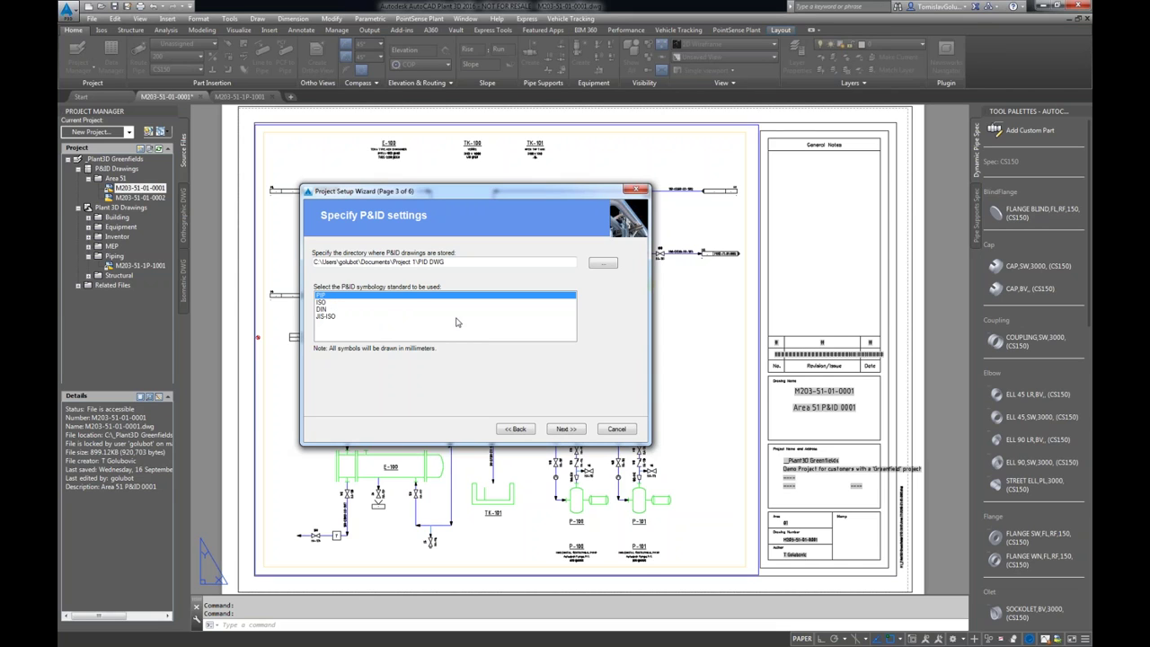
pyautogui.click(566, 429)
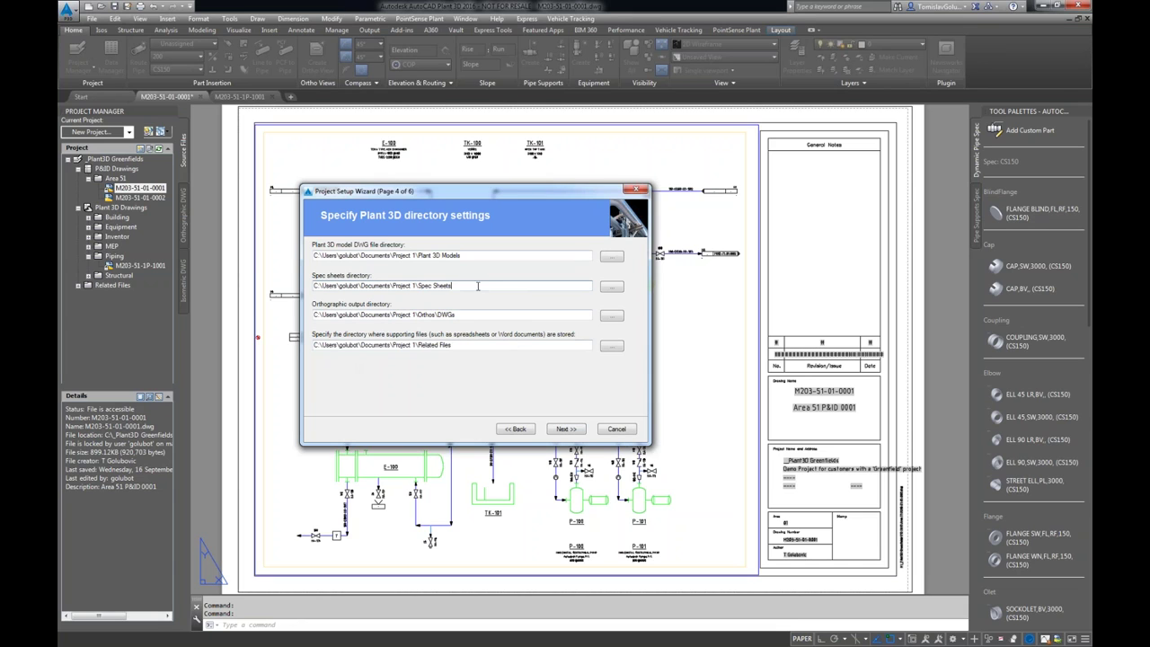
pyautogui.moveTo(484, 286); pyautogui.dragTo(311, 286)
pyautogui.click(445, 287)
pyautogui.click(563, 428)
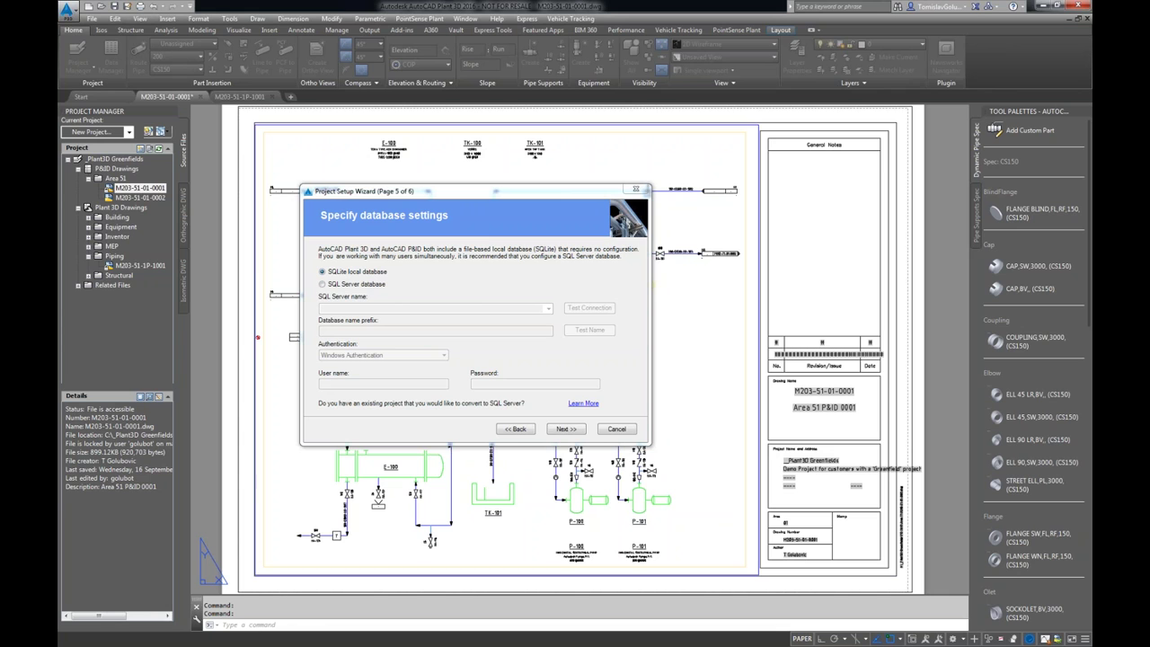
pyautogui.doubleClick(473, 111)
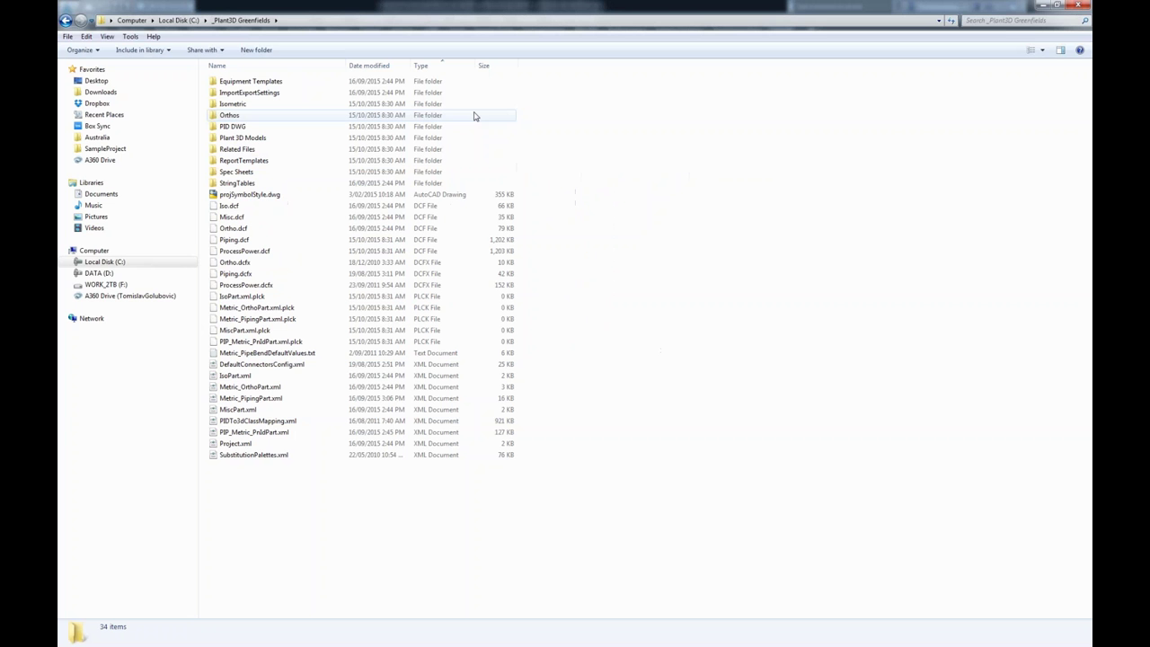
pyautogui.click(300, 207)
pyautogui.click(303, 219)
pyautogui.click(306, 229)
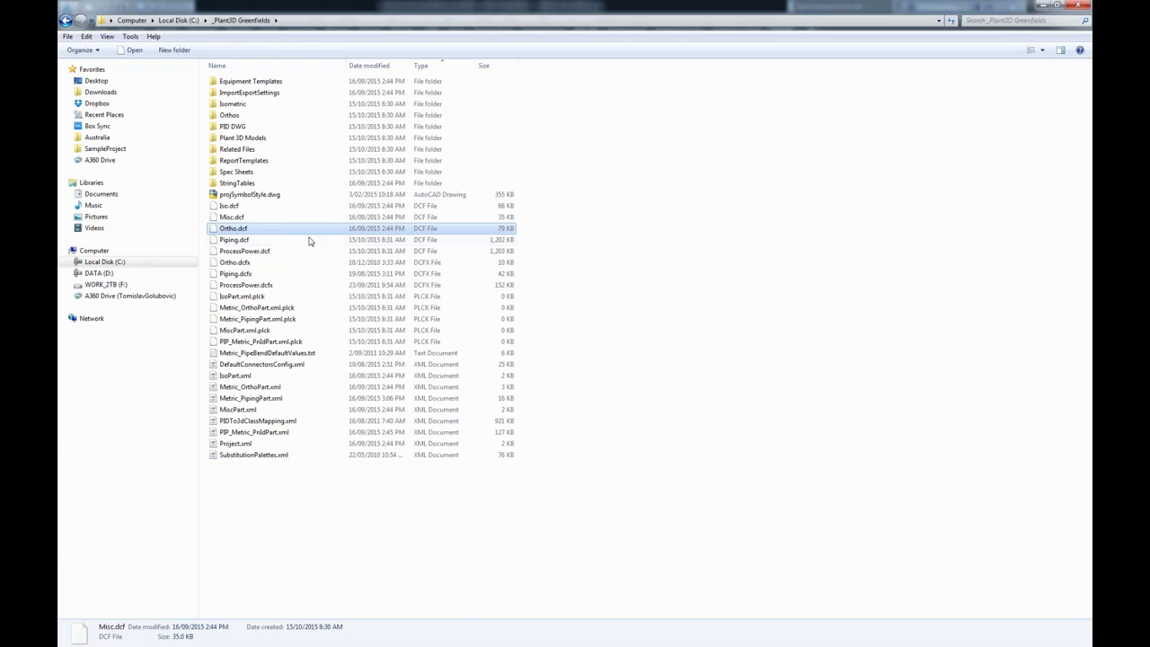
pyautogui.click(307, 239)
pyautogui.click(304, 252)
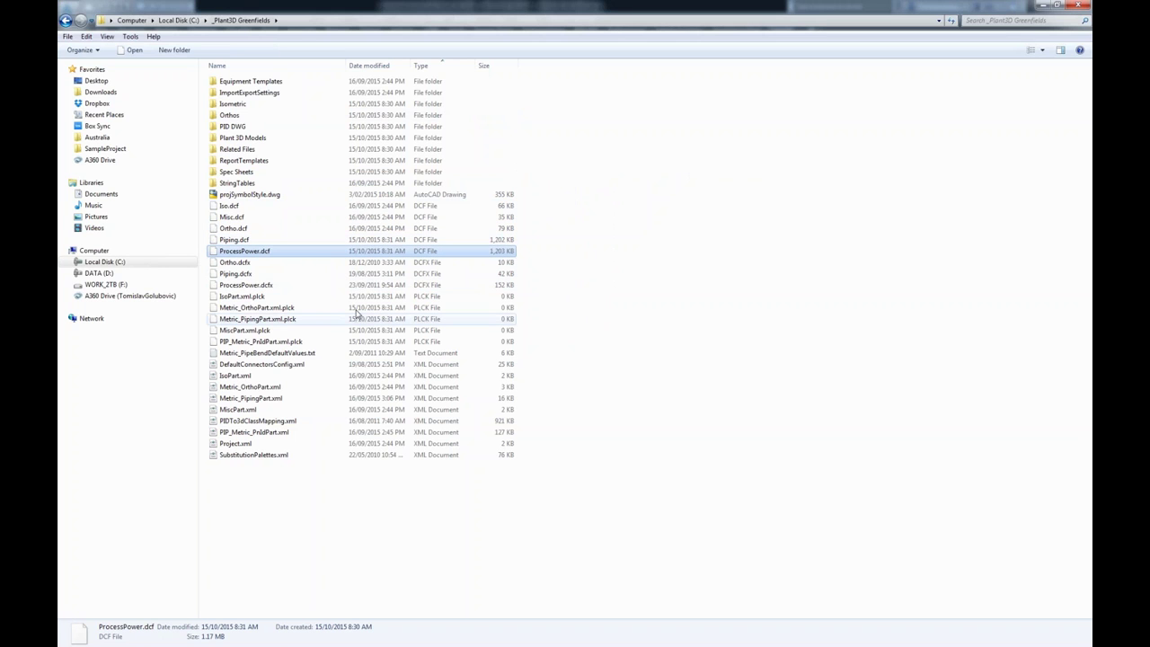
pyautogui.click(1080, 4)
pyautogui.click(616, 429)
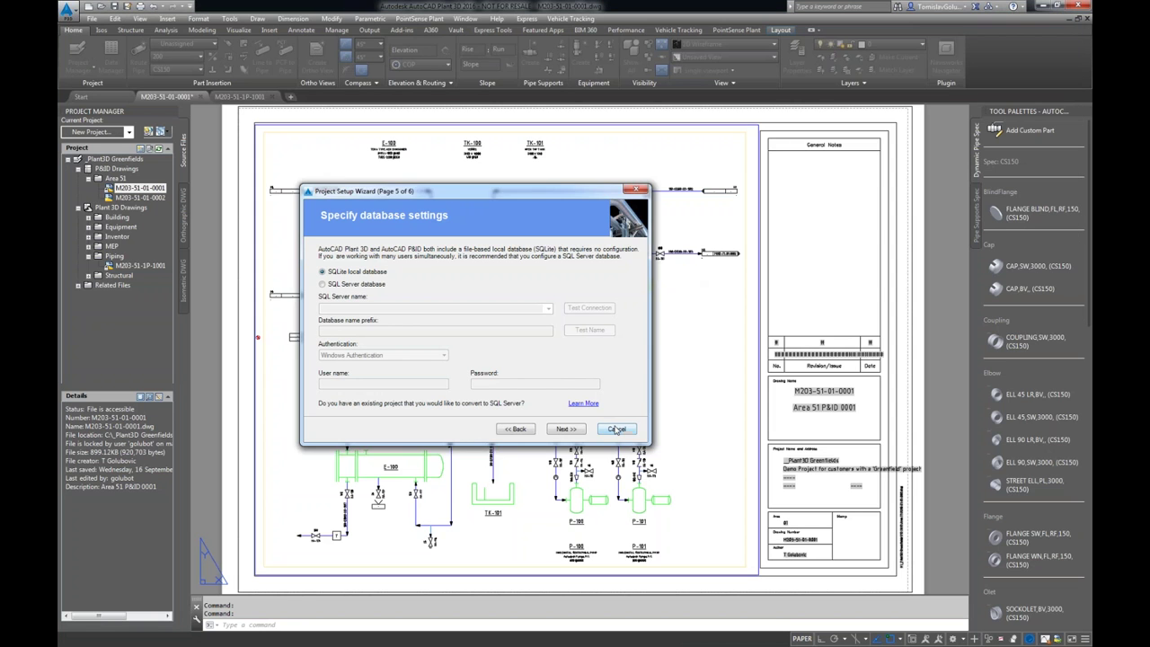
# Cancel project setup and collapse the project tree, expanding only P&ID Drawings.
pyautogui.click(505, 344)
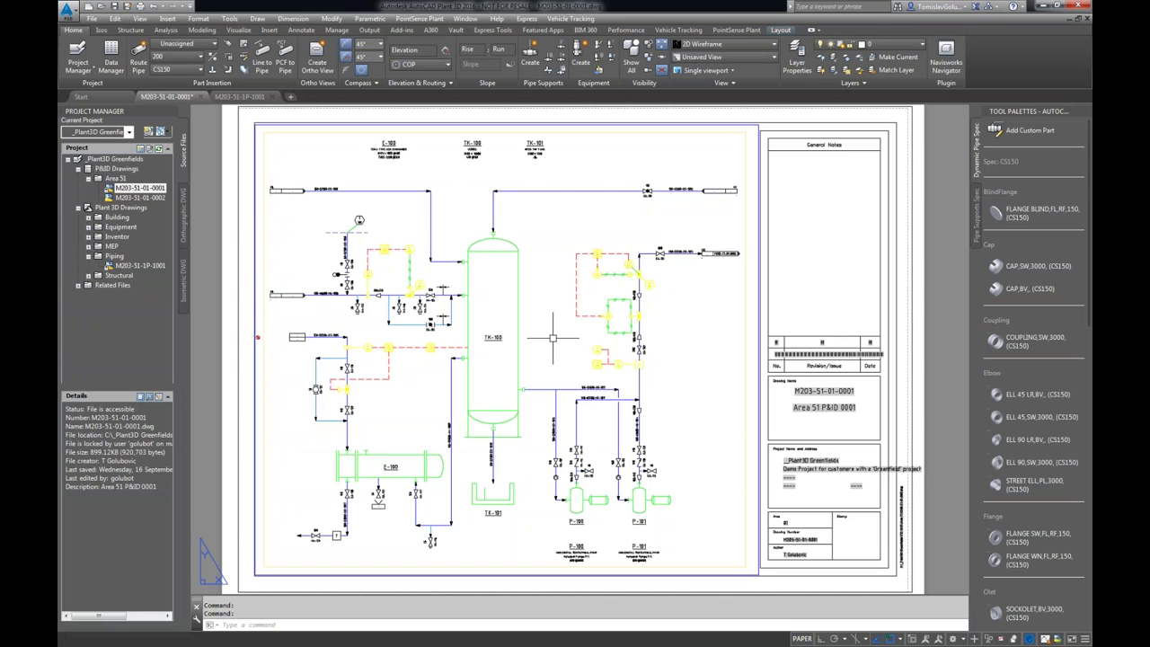
pyautogui.click(88, 179)
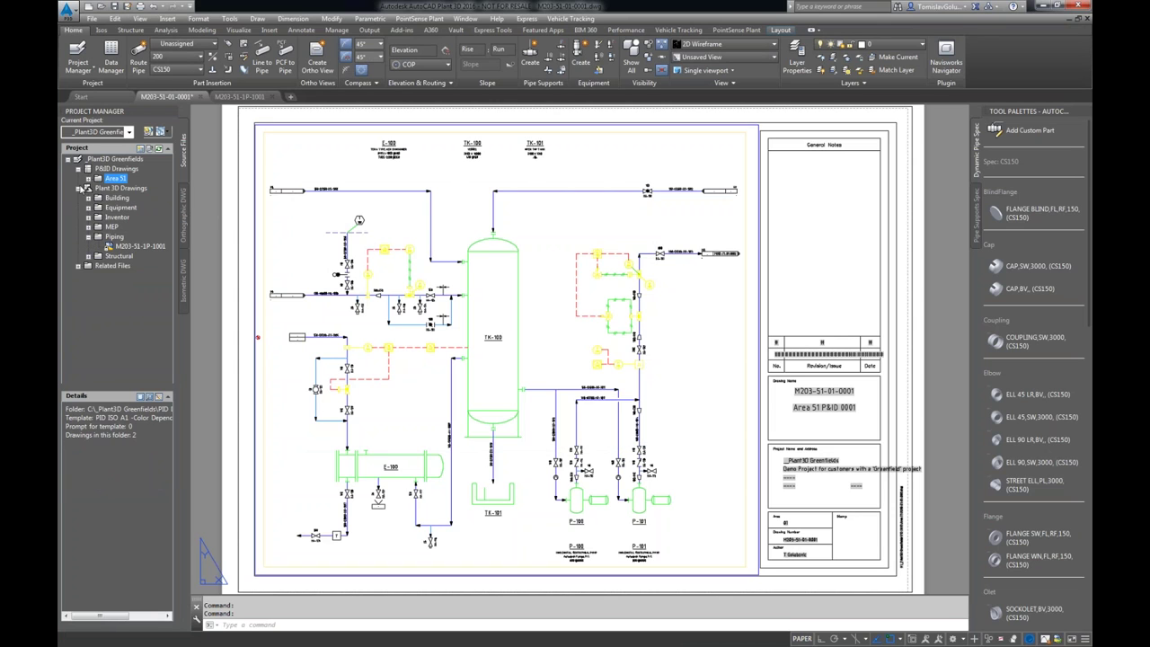
pyautogui.click(87, 188)
pyautogui.click(87, 168)
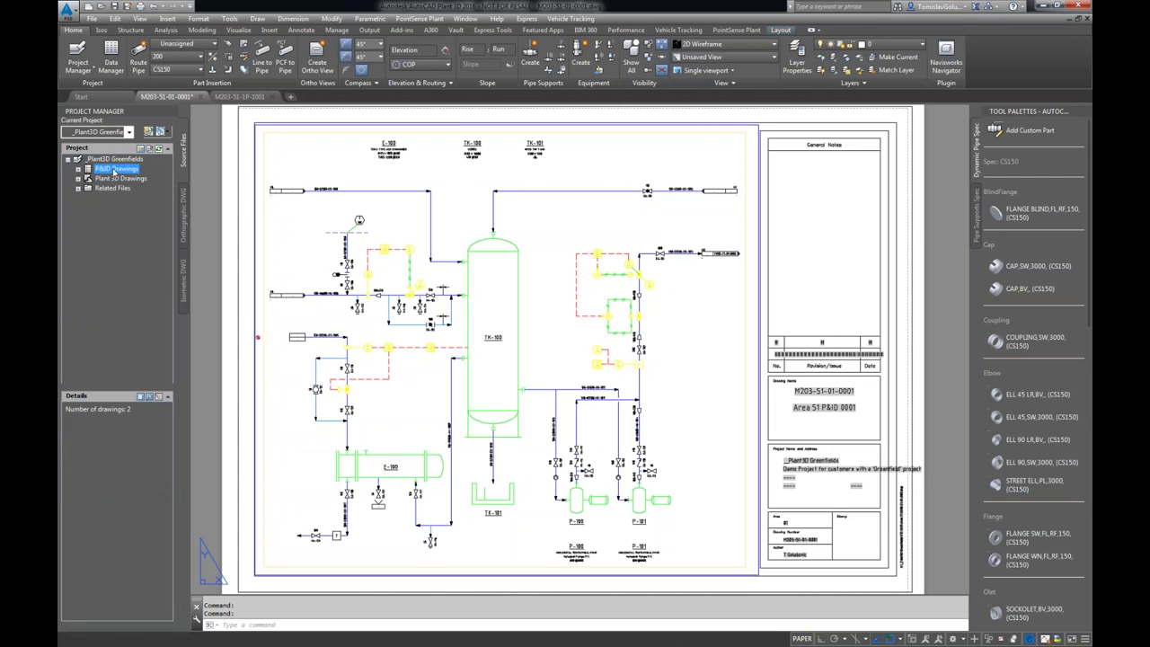
pyautogui.doubleClick(97, 170)
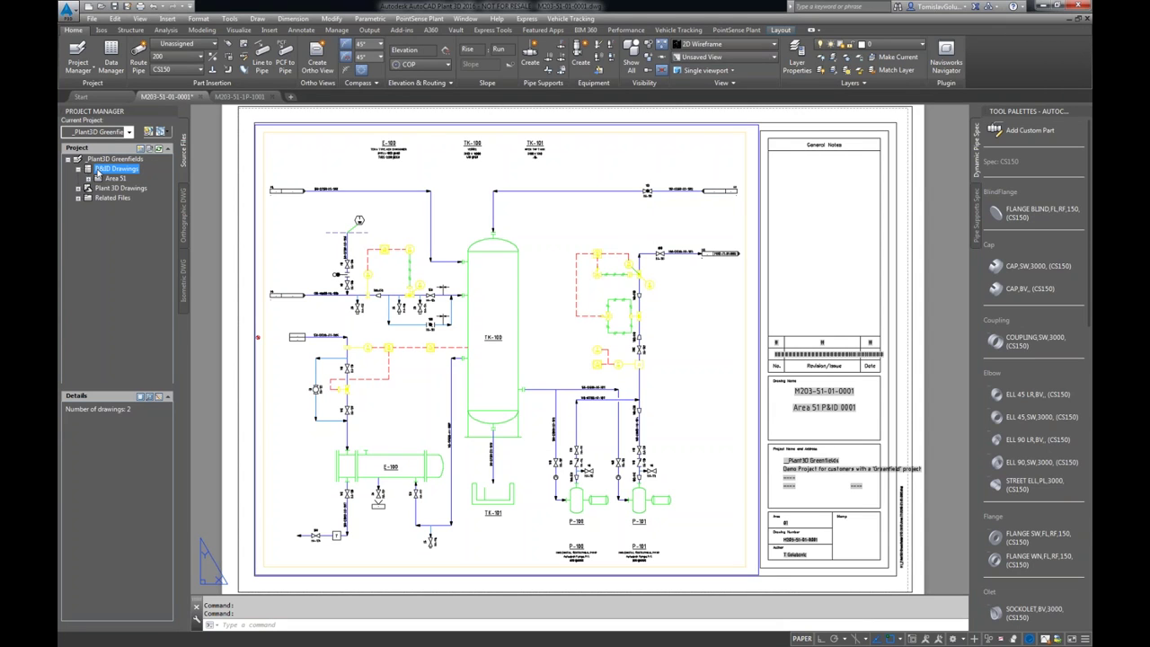
pyautogui.rightClick(99, 173)
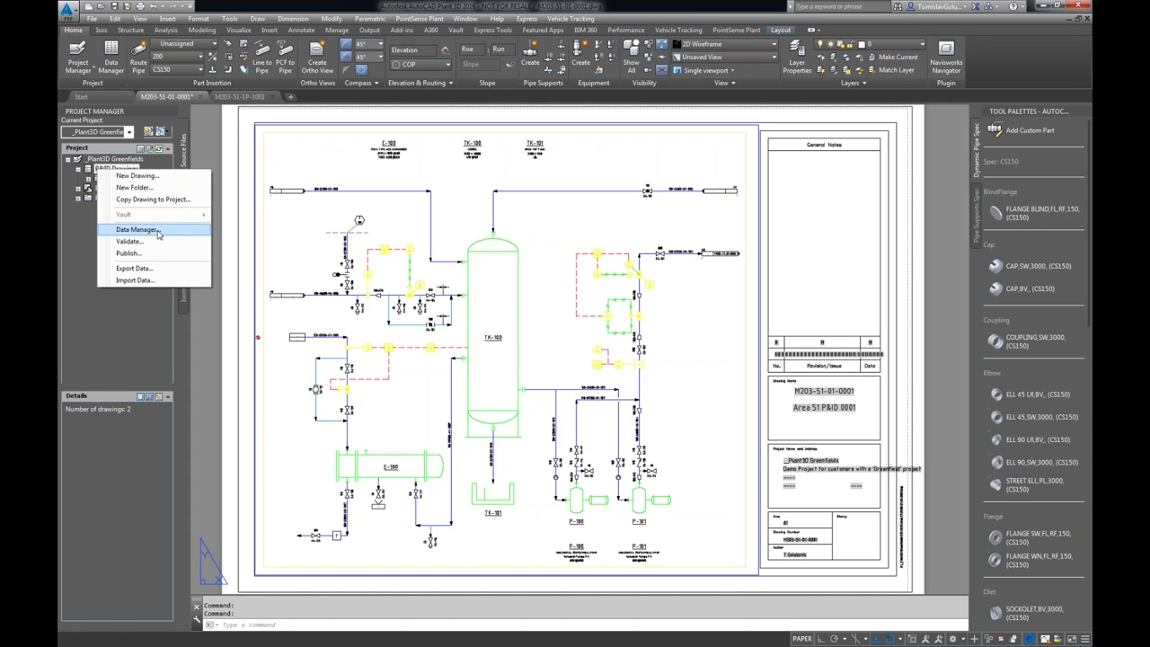
pyautogui.click(303, 155)
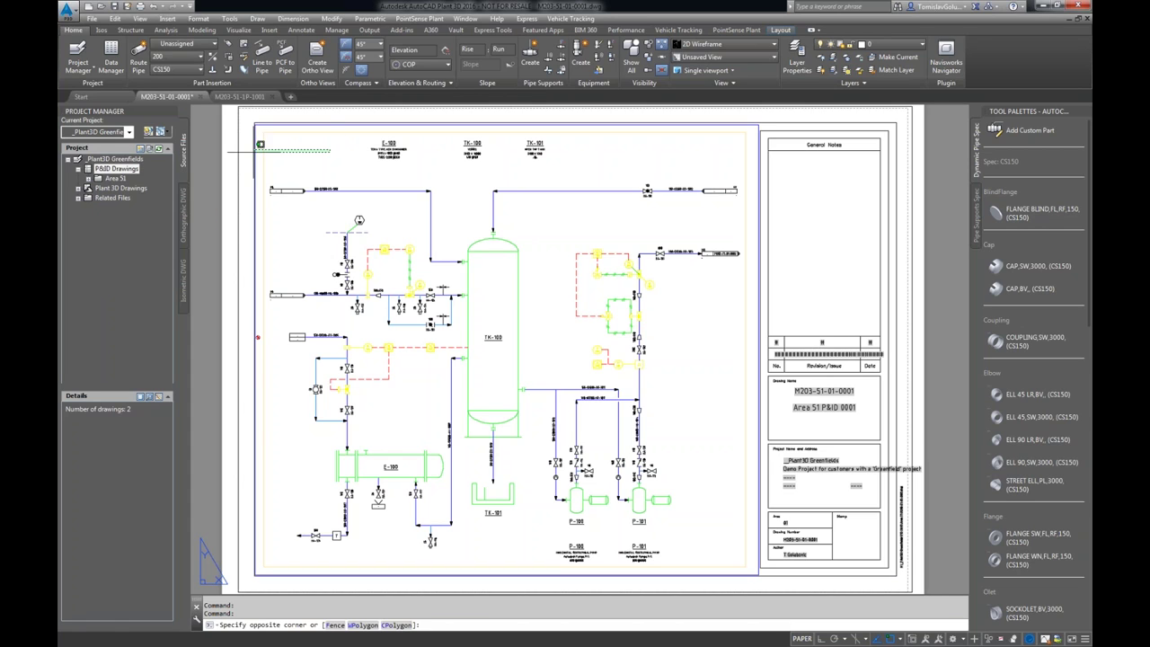
pyautogui.click(110, 56)
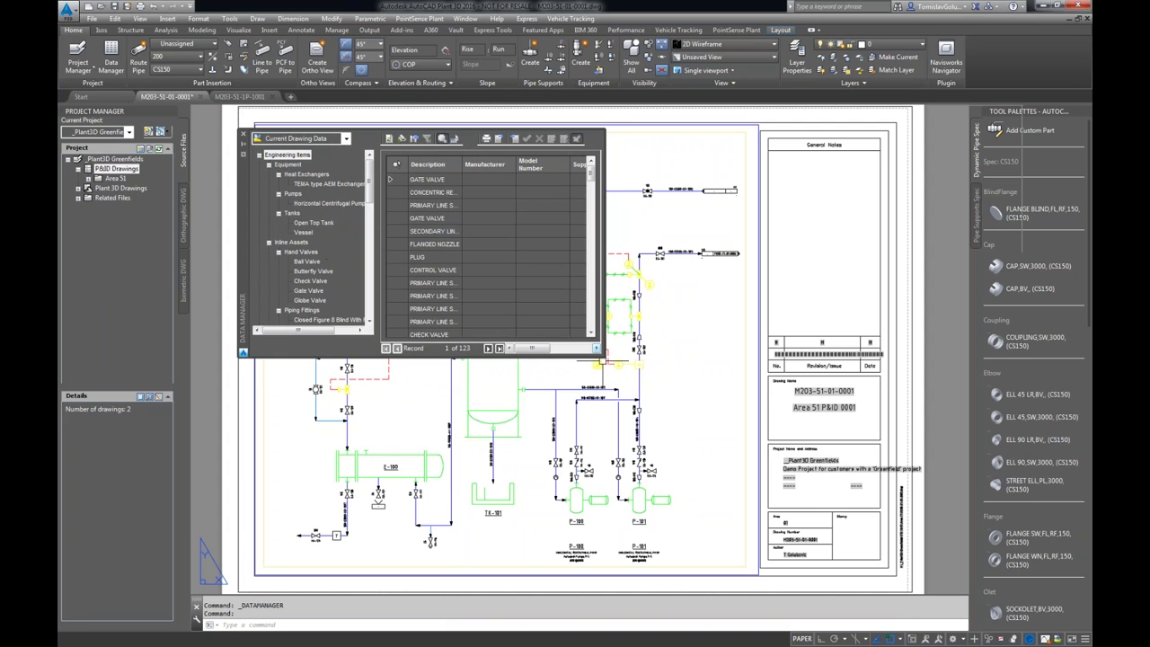
pyautogui.moveTo(603, 357); pyautogui.dragTo(886, 533)
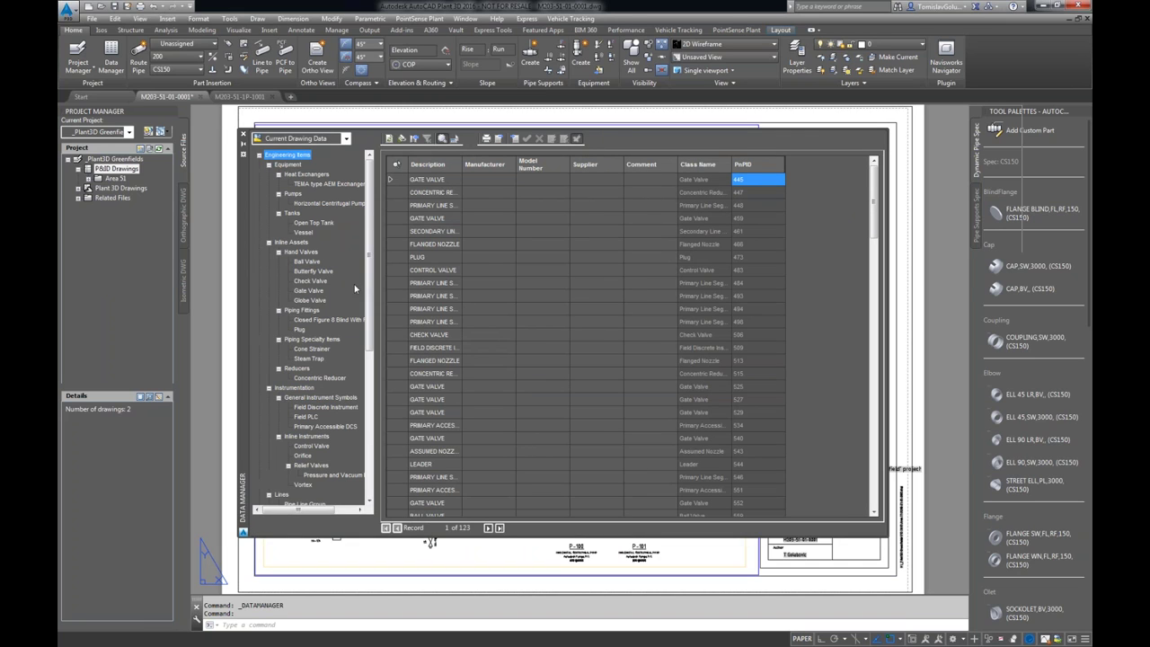
pyautogui.click(308, 290)
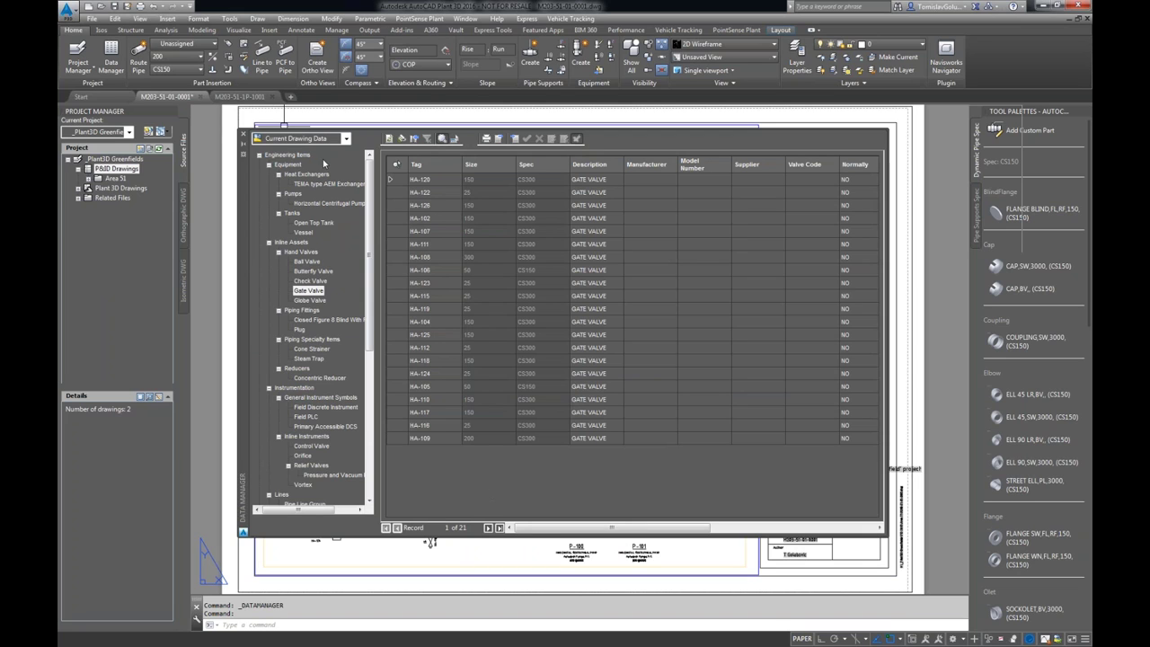
pyautogui.click(242, 134)
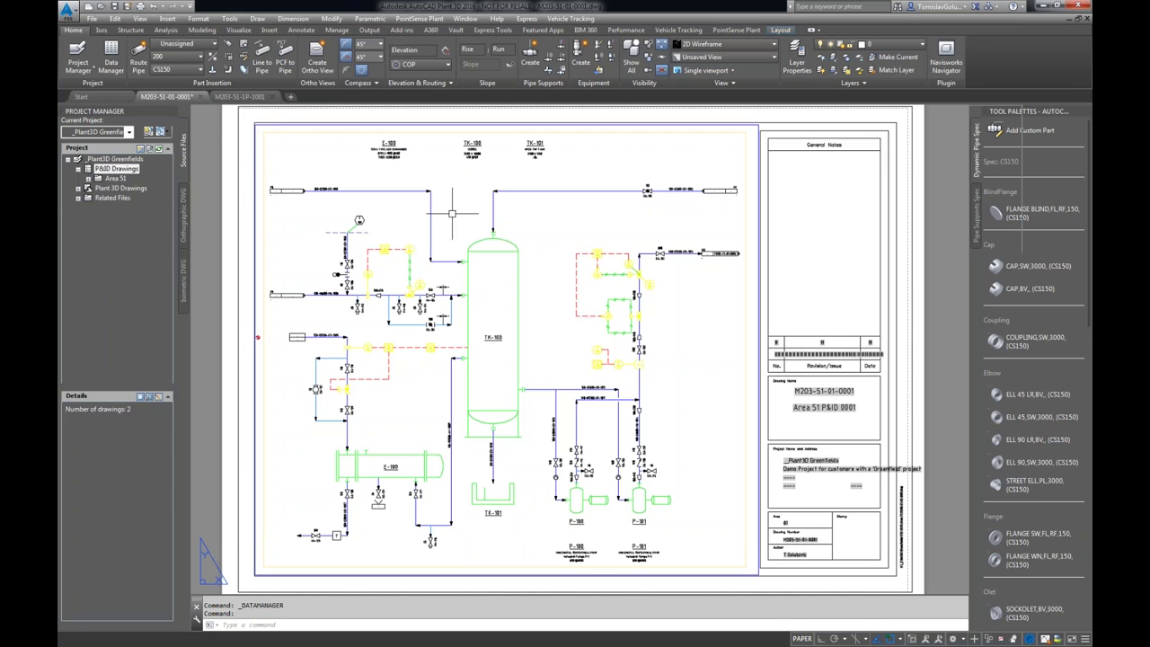
pyautogui.doubleClick(114, 189)
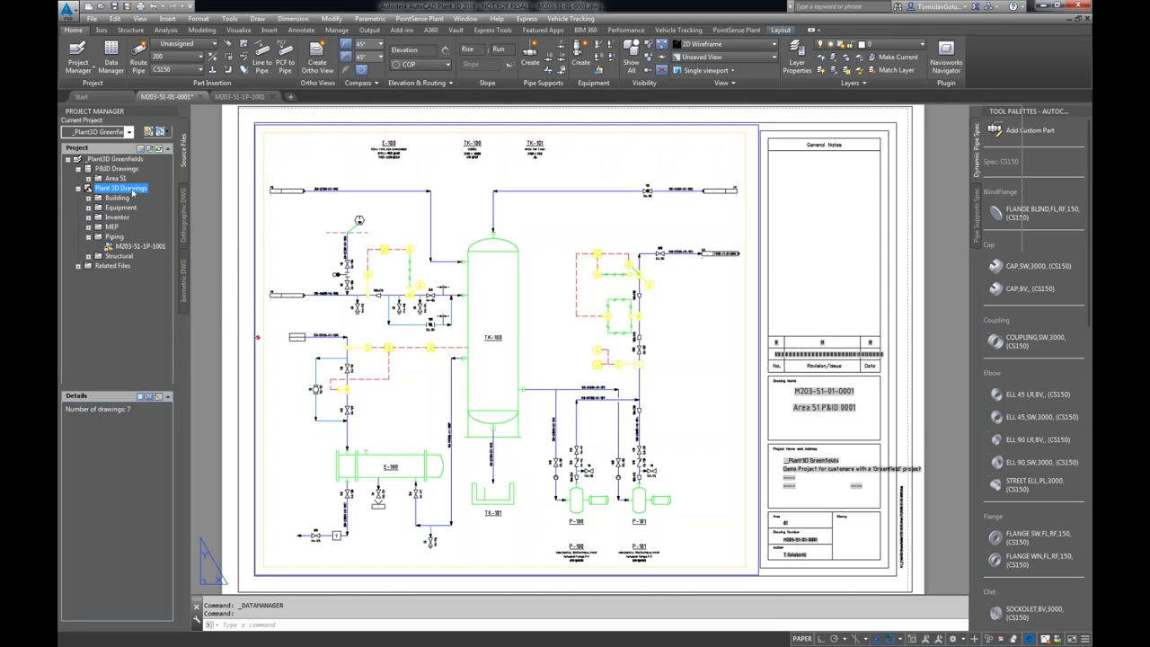
# Browse the Plant 3D Drawings folders, then close the 3D piping model M203-51-1P-1001.
pyautogui.rightClick(132, 192)
pyautogui.click(155, 221)
pyautogui.doubleClick(92, 238)
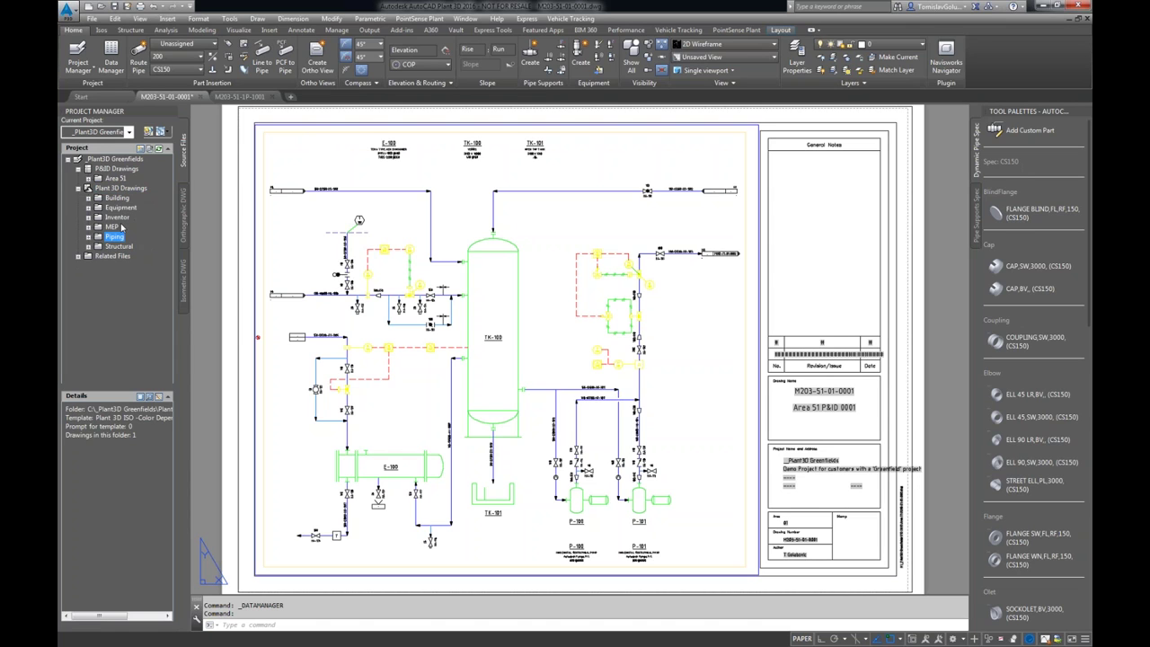
pyautogui.click(116, 227)
pyautogui.click(256, 97)
pyautogui.click(272, 97)
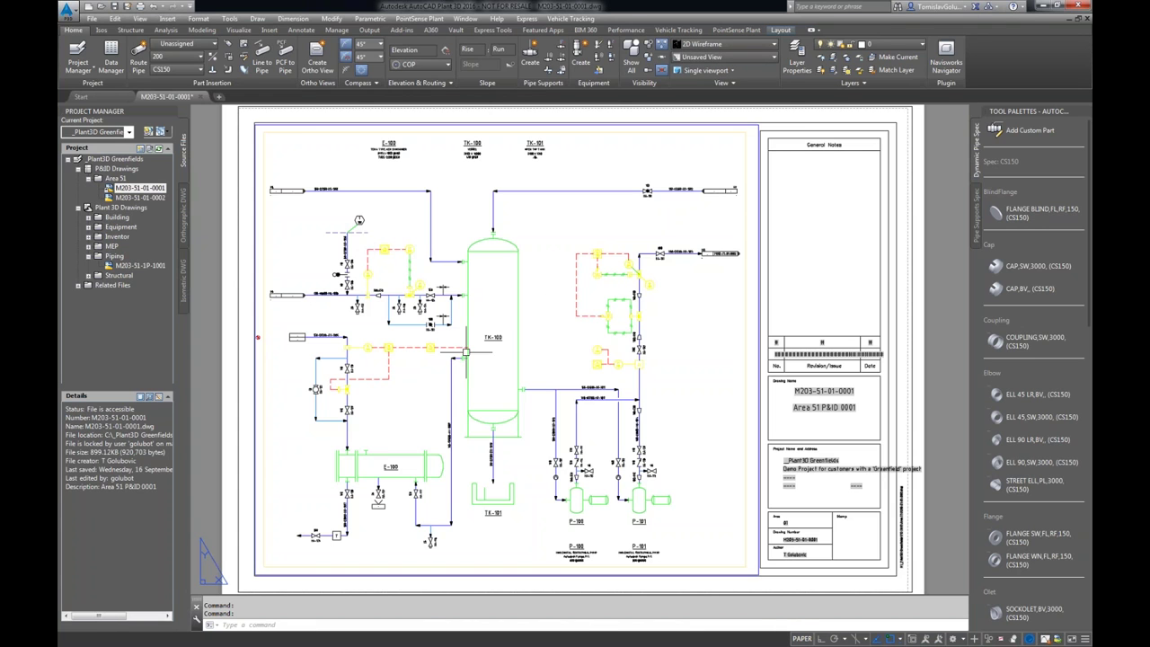
# Zoom into the P&ID sheet, switch to the PID PIP workspace, and pick the primary line tool.
pyautogui.doubleClick(401, 422)
pyautogui.scroll(2, 401, 422)
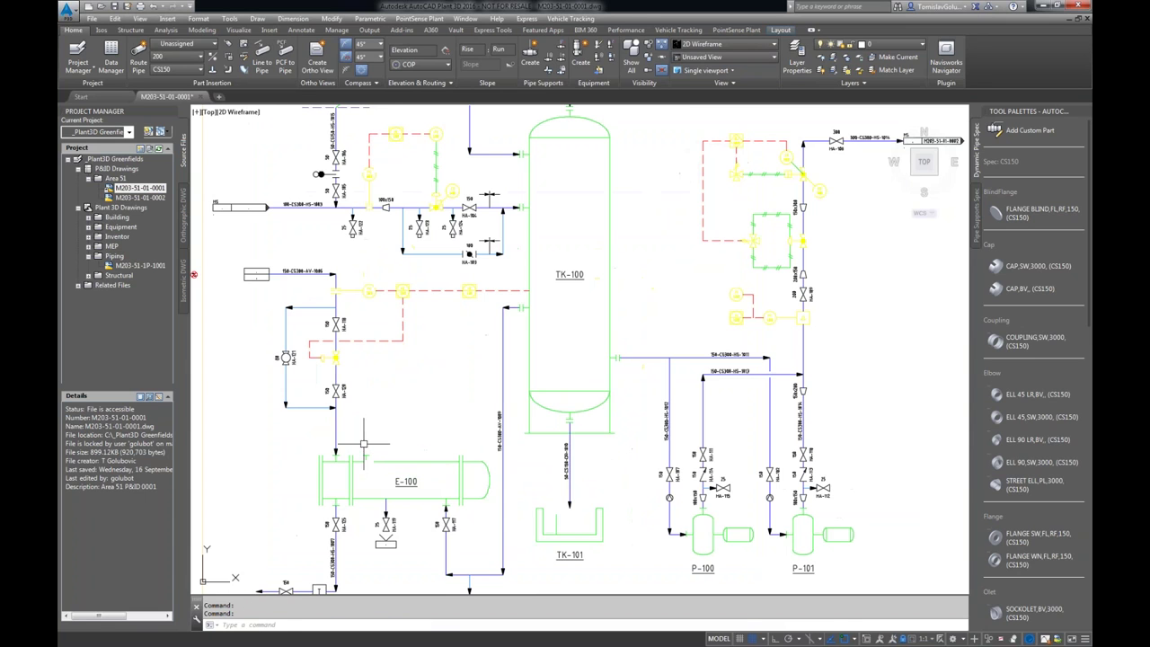
pyautogui.moveTo(378, 404); pyautogui.dragTo(473, 369, button='middle')
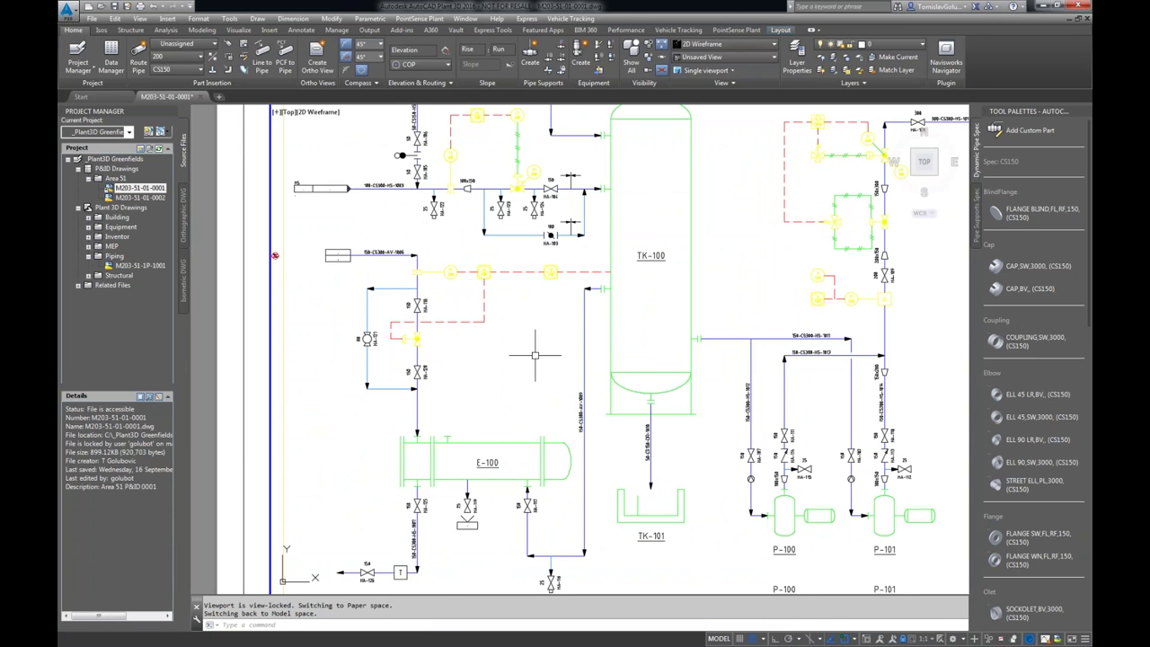
pyautogui.click(957, 641)
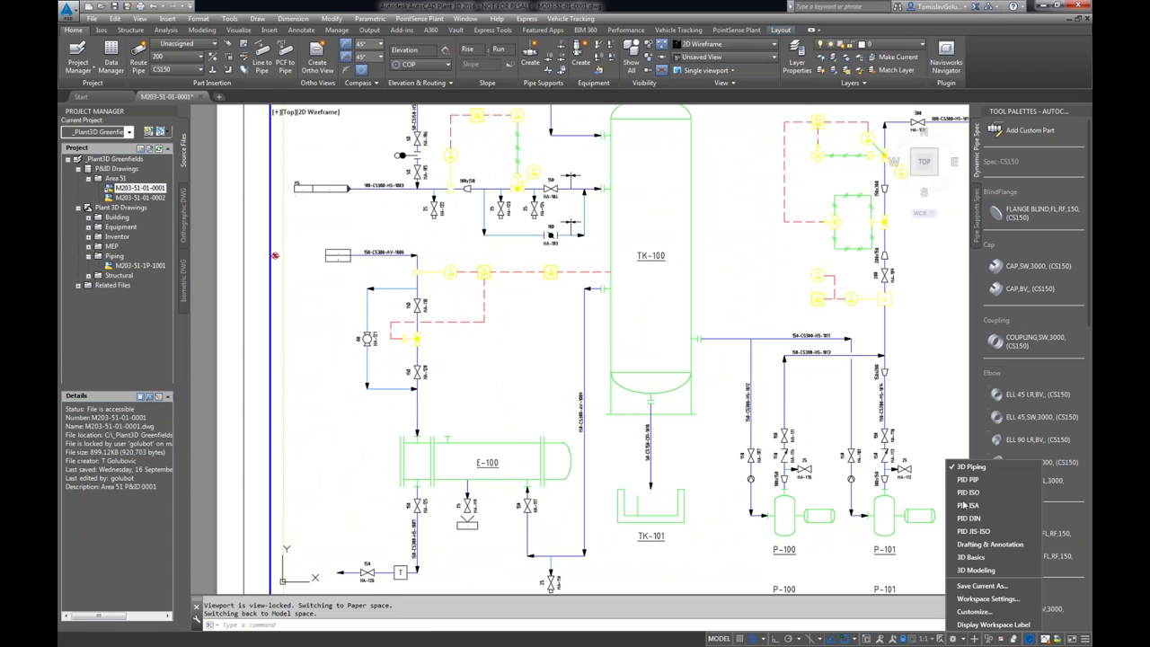
pyautogui.click(961, 483)
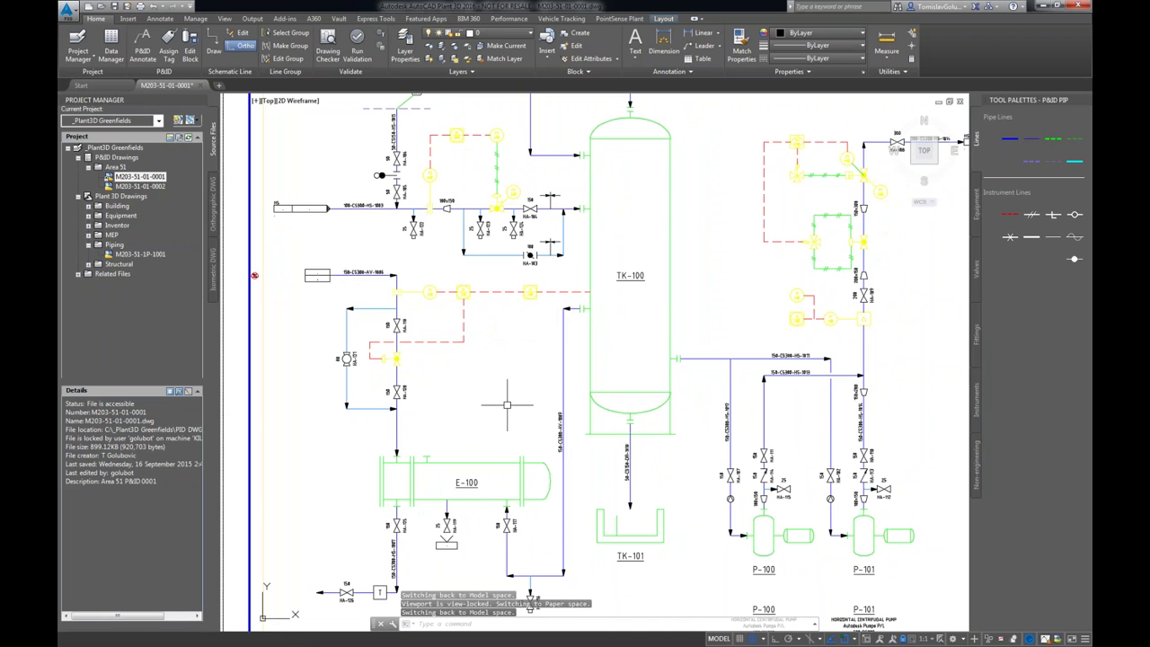
pyautogui.click(1009, 139)
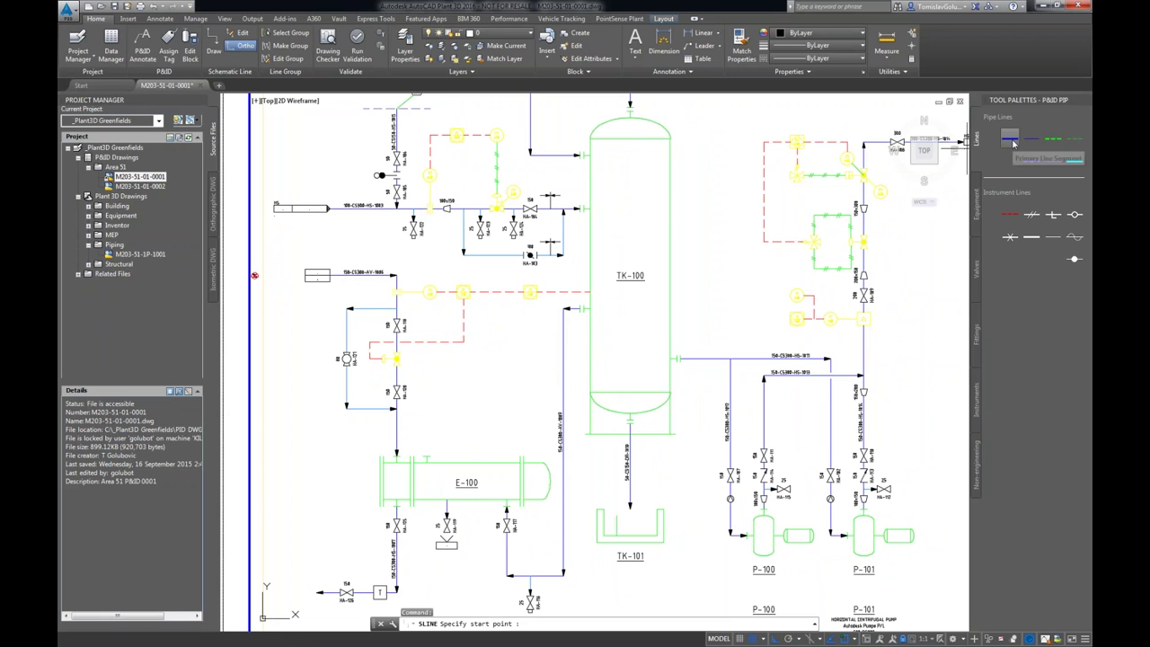
# Draw a primary line from E-100 straight up, then across to TK-100's nozzle.
pyautogui.click(427, 455)
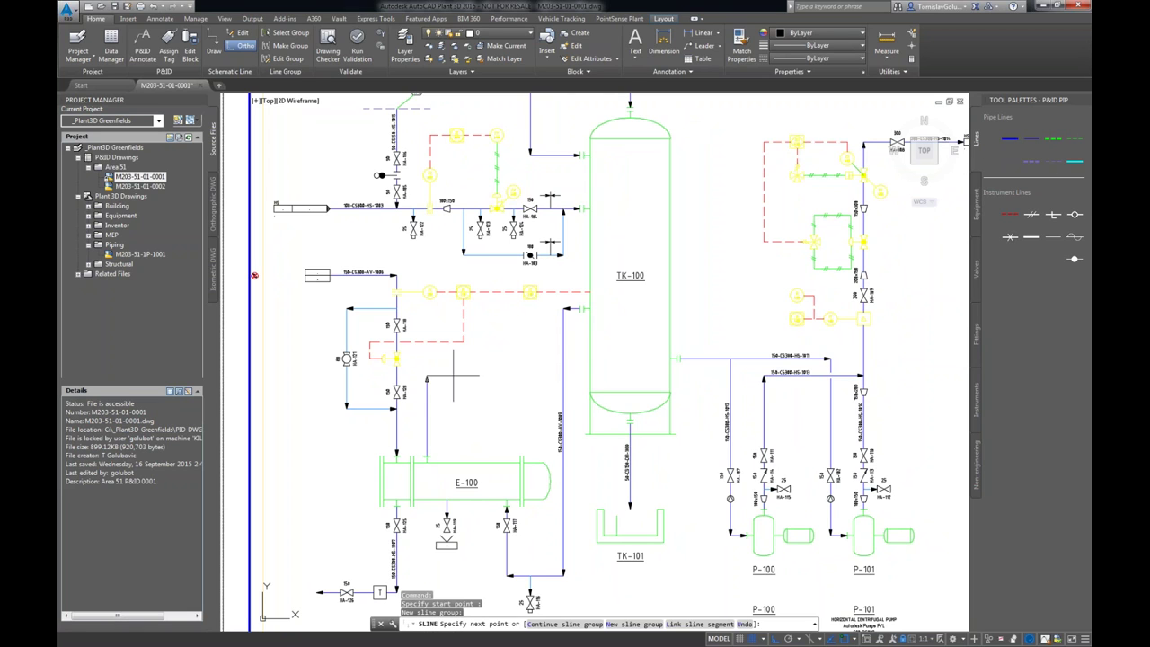
pyautogui.click(426, 359)
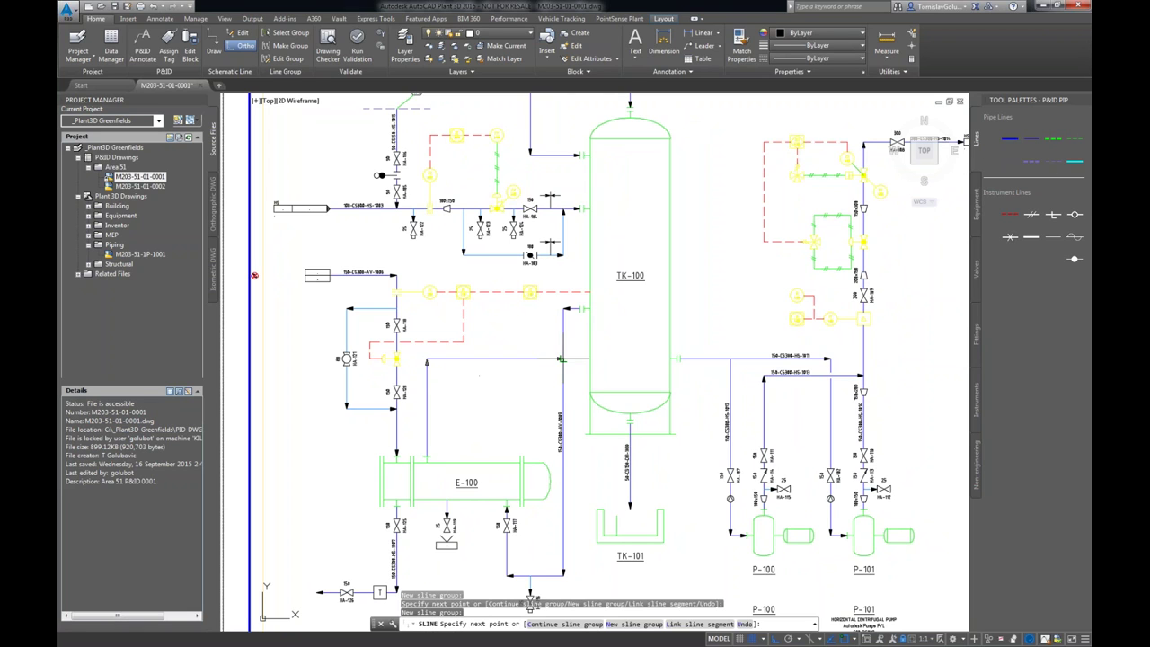
pyautogui.click(586, 359)
pyautogui.scroll(3, 566, 370)
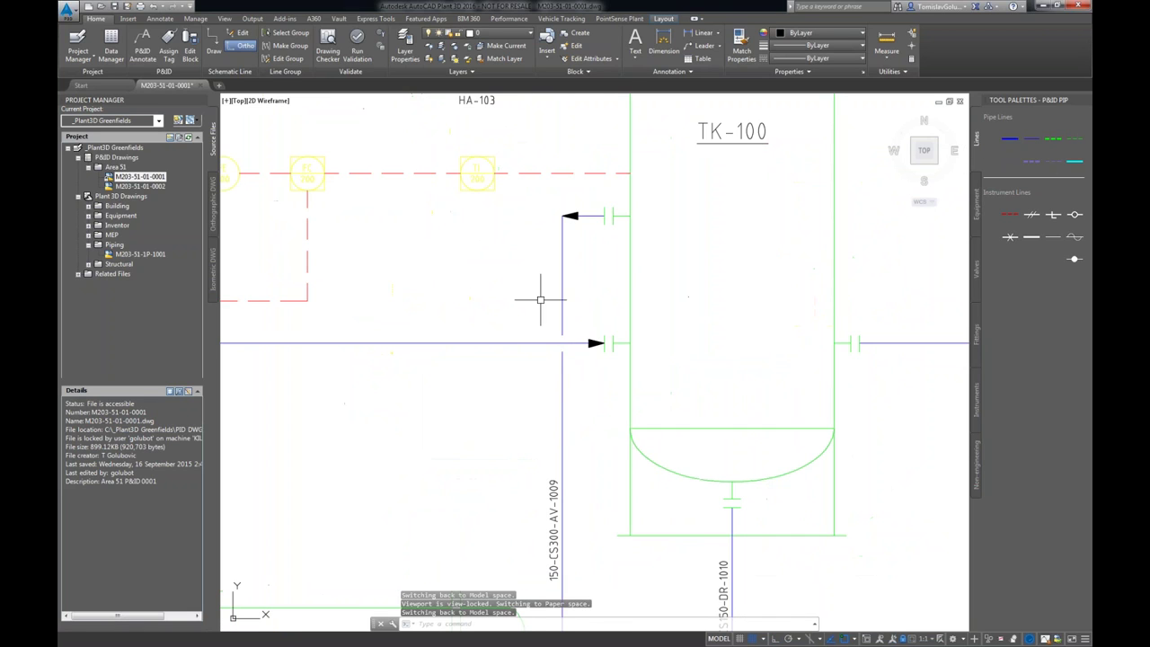
pyautogui.scroll(-3, 629, 360)
pyautogui.scroll(1, 548, 350)
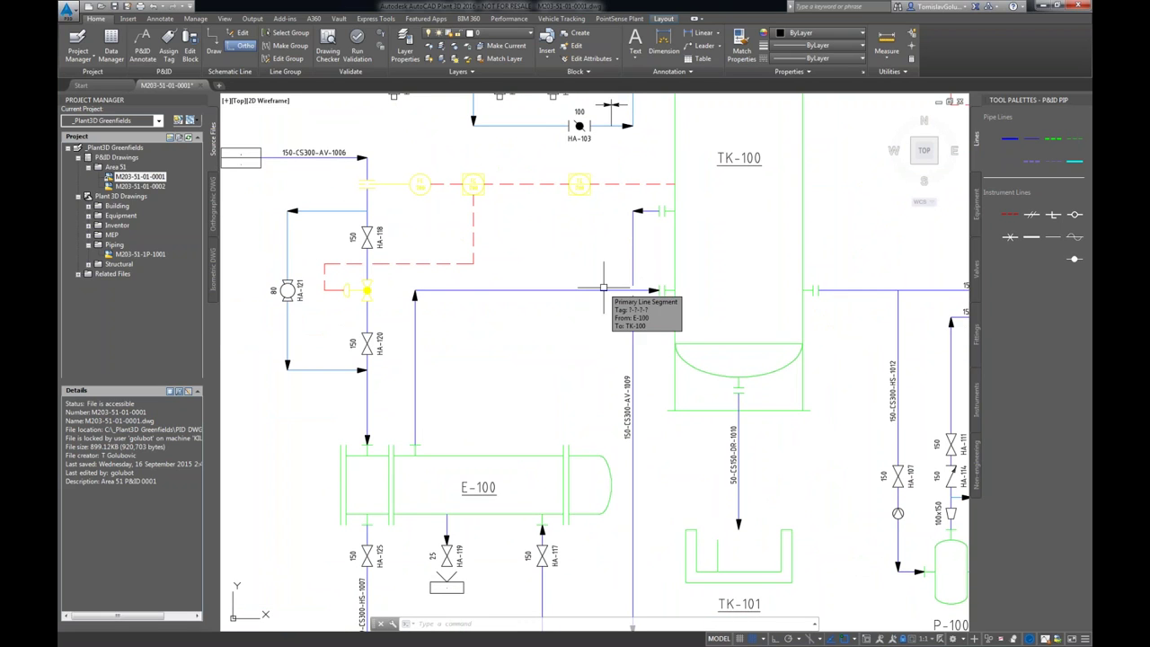
# Reverse the flow direction of the new E-100 to TK-100 line.
pyautogui.click(603, 289)
pyautogui.rightClick(603, 289)
pyautogui.moveTo(682, 341)
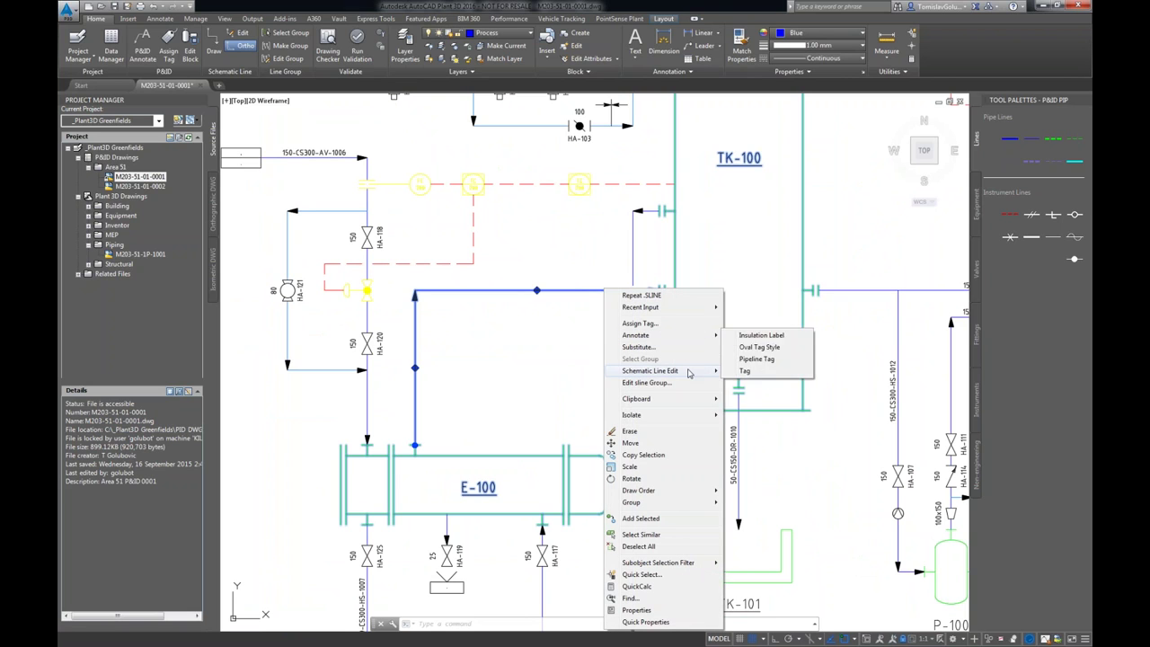
pyautogui.moveTo(688, 370)
pyautogui.click(789, 444)
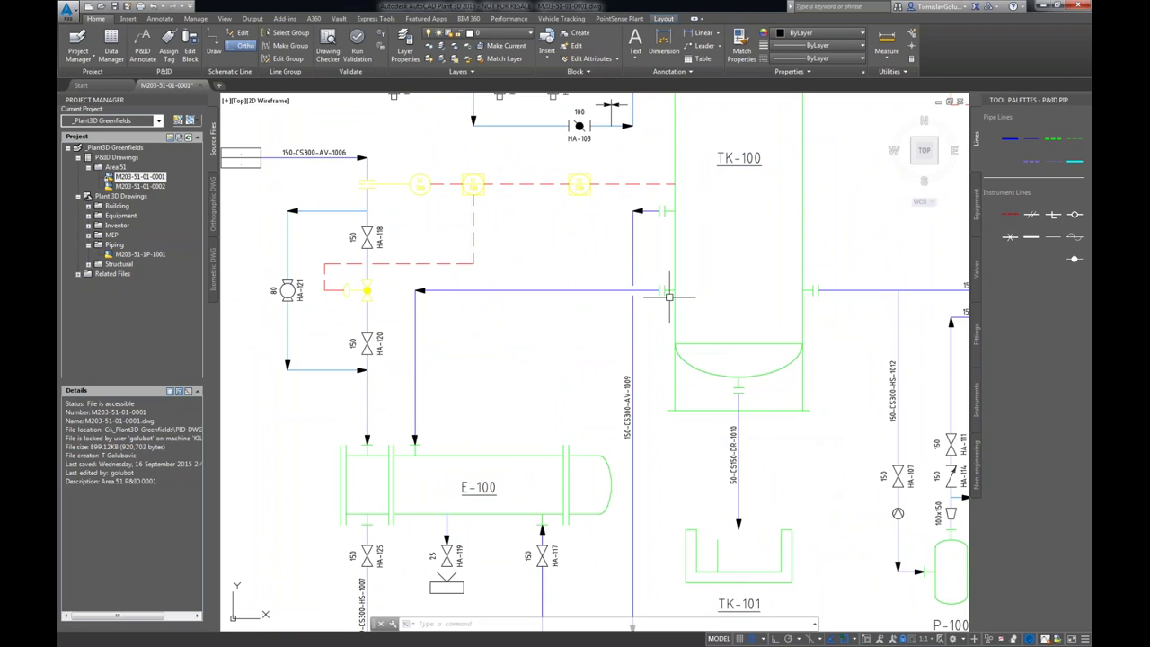
# Straighten the line's segment running into the TK-100 nozzle.
pyautogui.click(569, 289)
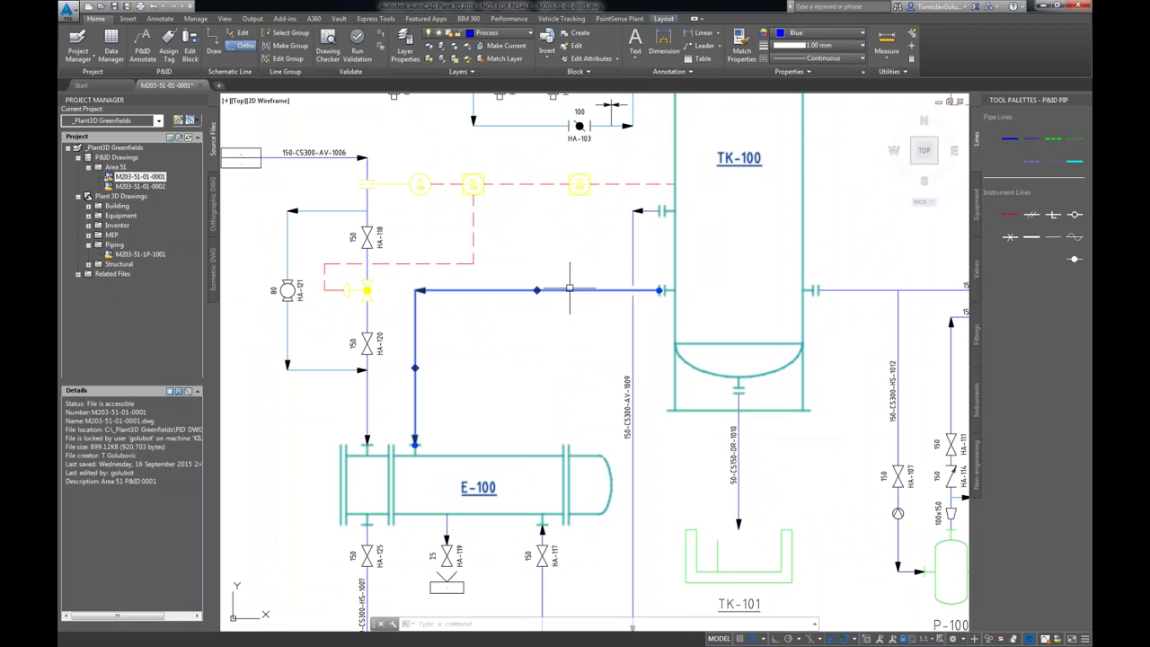
pyautogui.rightClick(570, 289)
pyautogui.moveTo(622, 375)
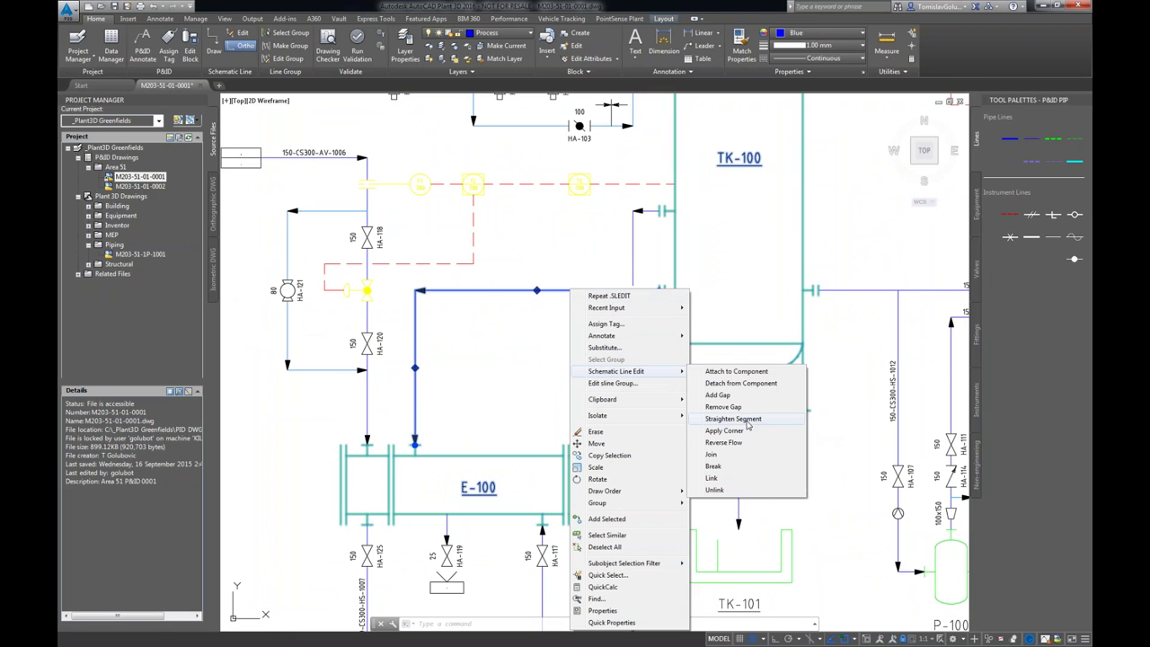
pyautogui.click(723, 441)
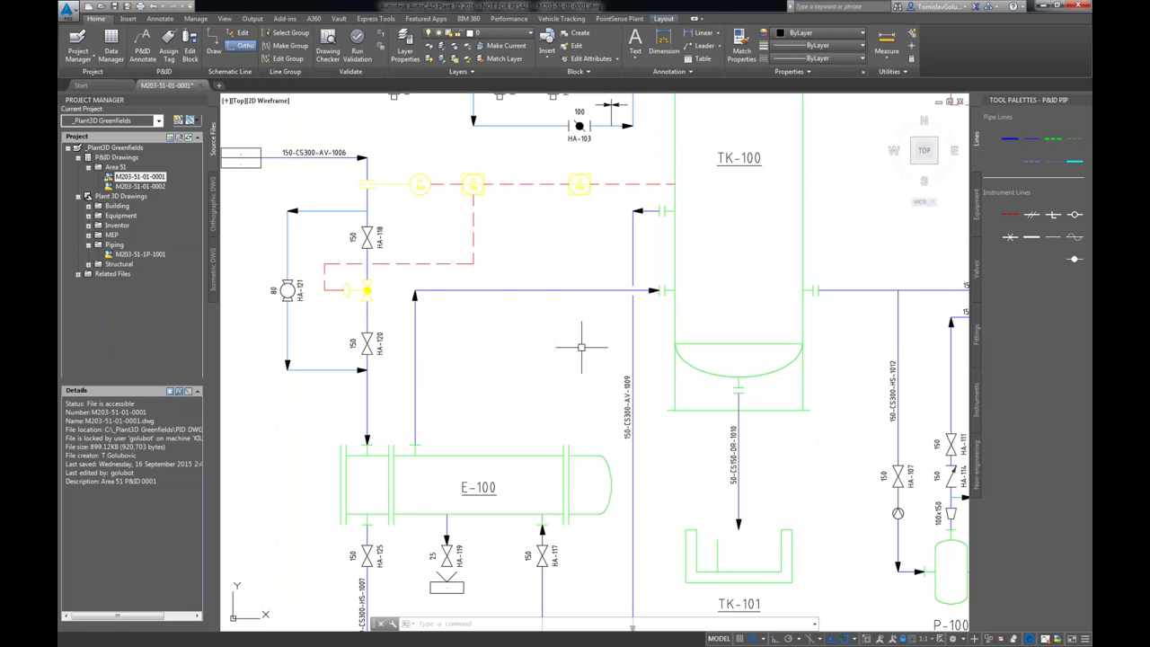
# Open Assign Tag for the line and set size 150, spec CS150, and service GLR.
pyautogui.moveTo(583, 292)
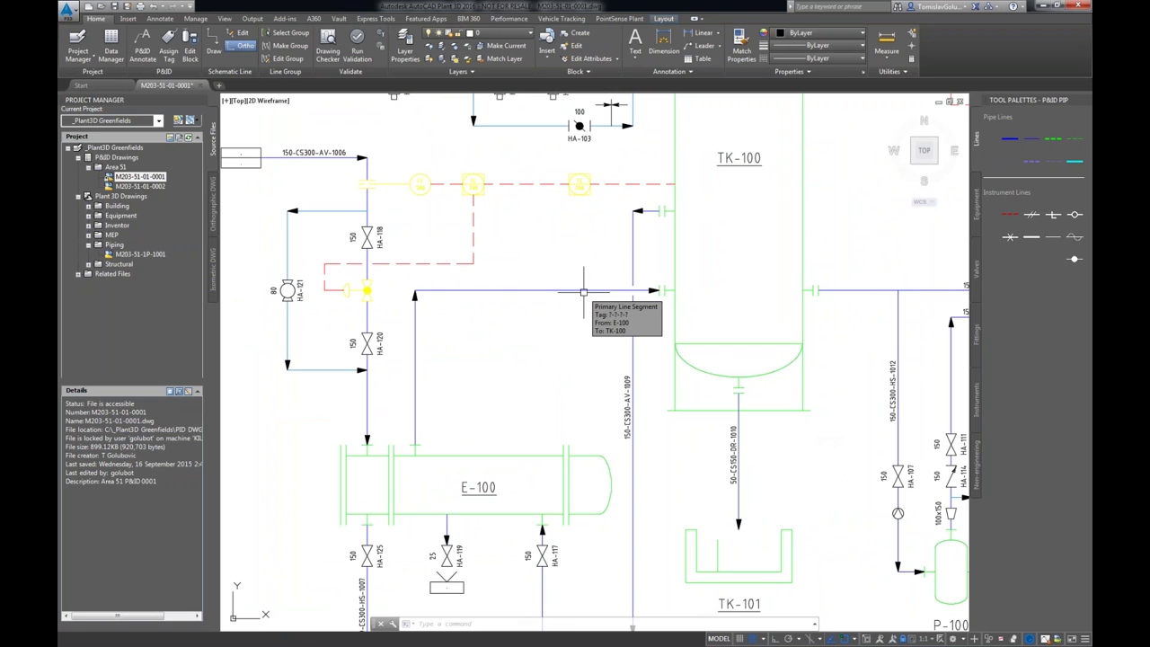
pyautogui.click(583, 292)
pyautogui.rightClick(583, 292)
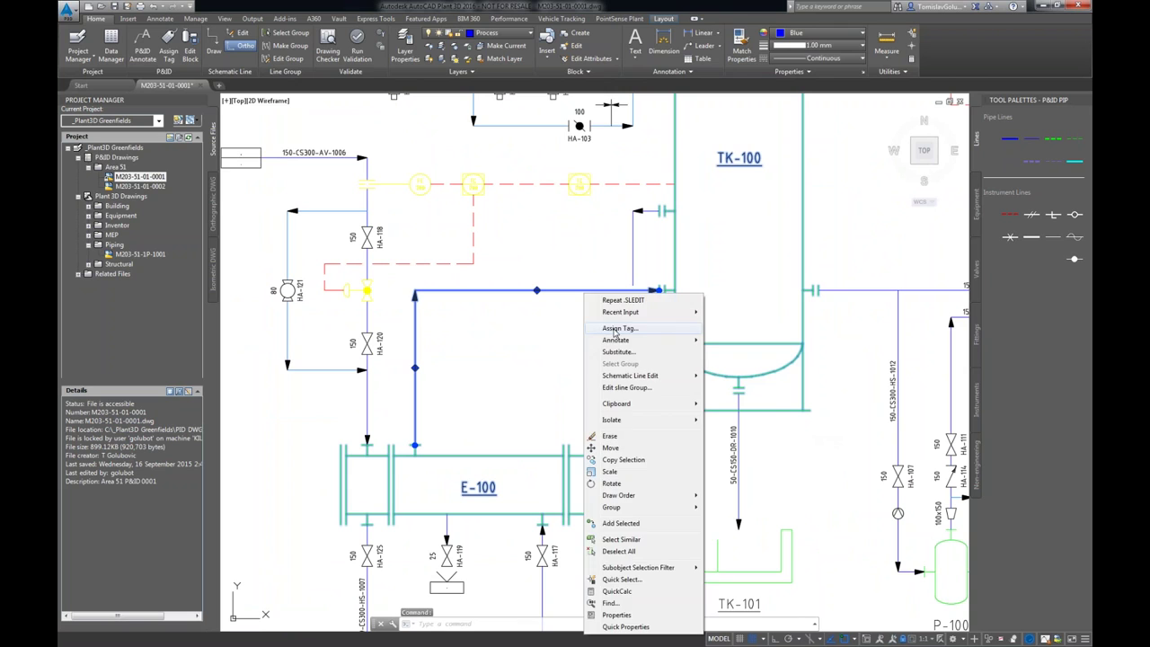
pyautogui.click(620, 332)
pyautogui.moveTo(620, 316); pyautogui.dragTo(692, 270)
pyautogui.click(791, 335)
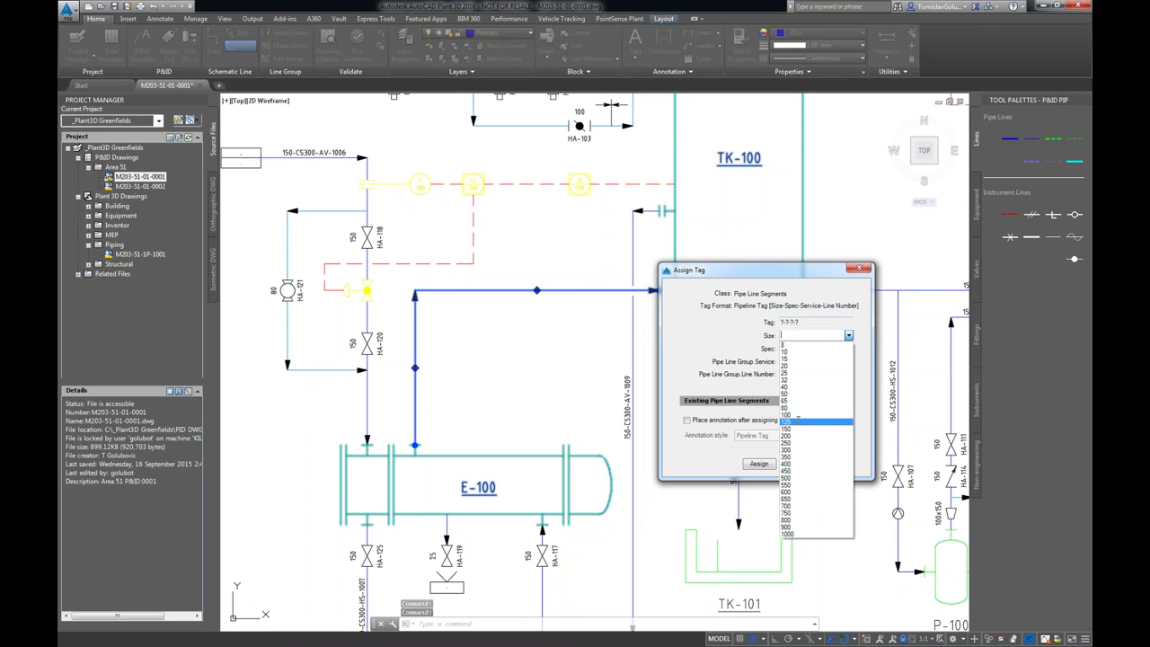
pyautogui.click(786, 344)
pyautogui.click(813, 347)
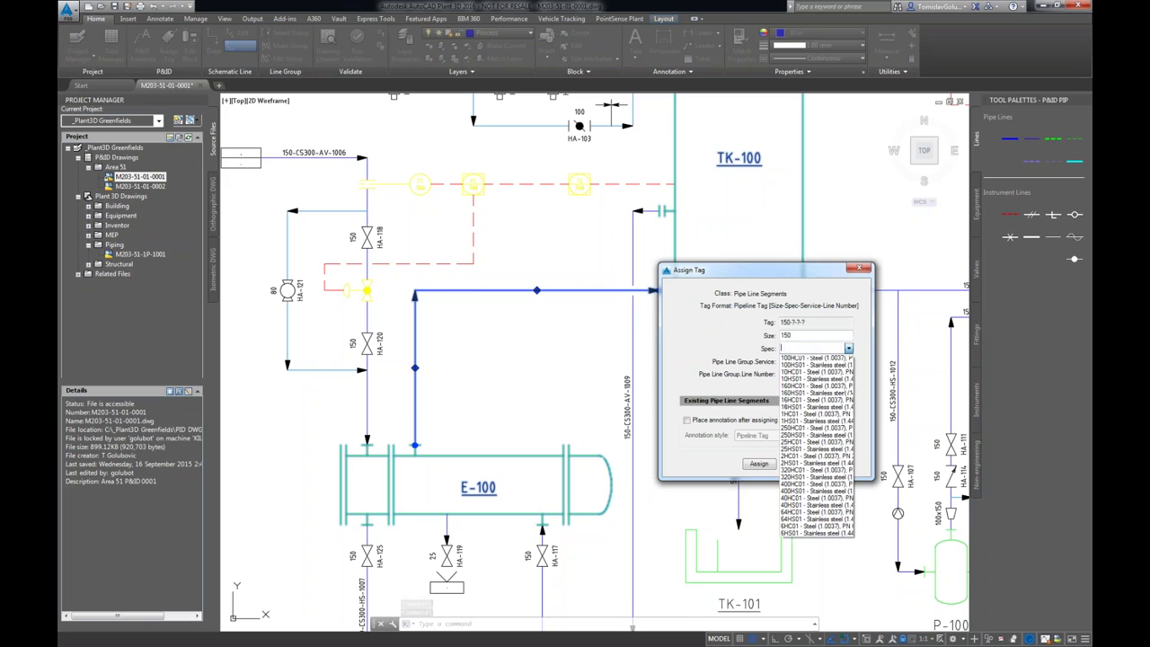
pyautogui.press('Escape')
pyautogui.write('CS150')
pyautogui.click(812, 361)
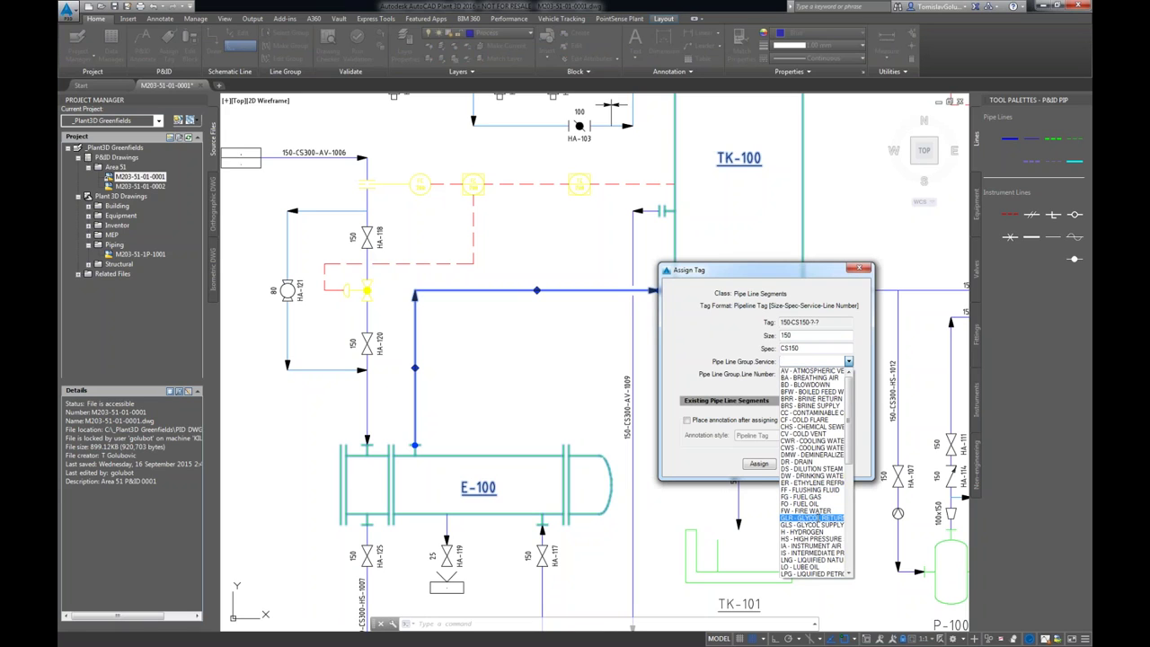
pyautogui.click(811, 518)
# Enter line number 9999, assign tag 150-CS150-GLR-9999, and place its label above the line.
pyautogui.click(801, 377)
pyautogui.write('9999')
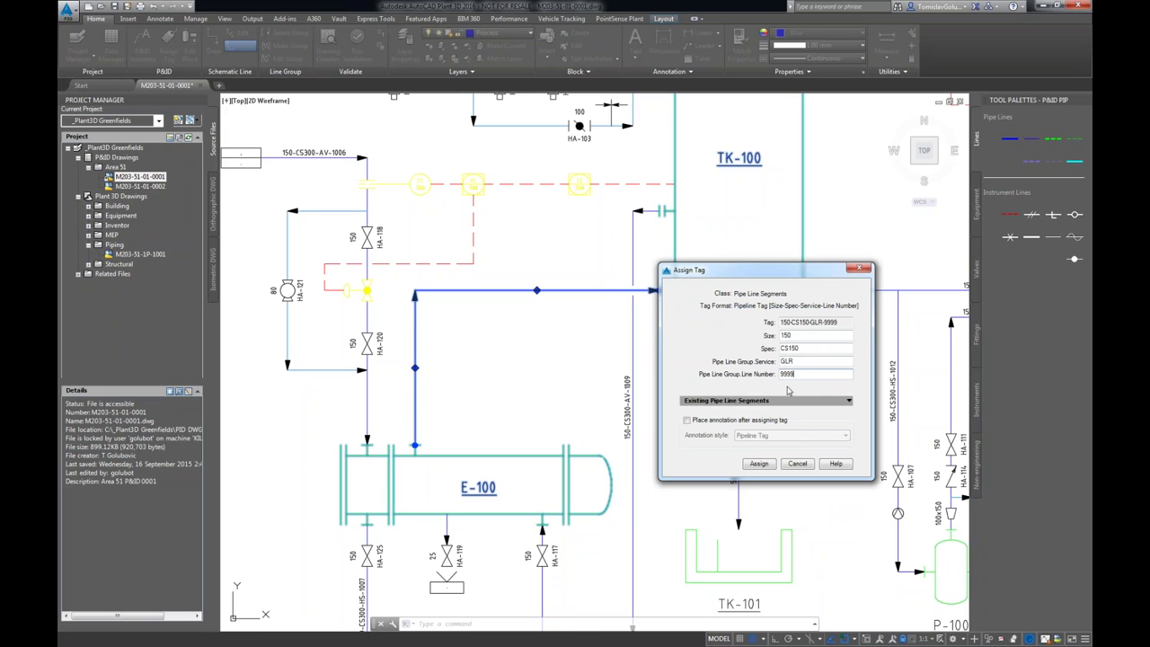
pyautogui.moveTo(841, 321); pyautogui.dragTo(778, 321)
pyautogui.click(839, 321)
pyautogui.click(746, 420)
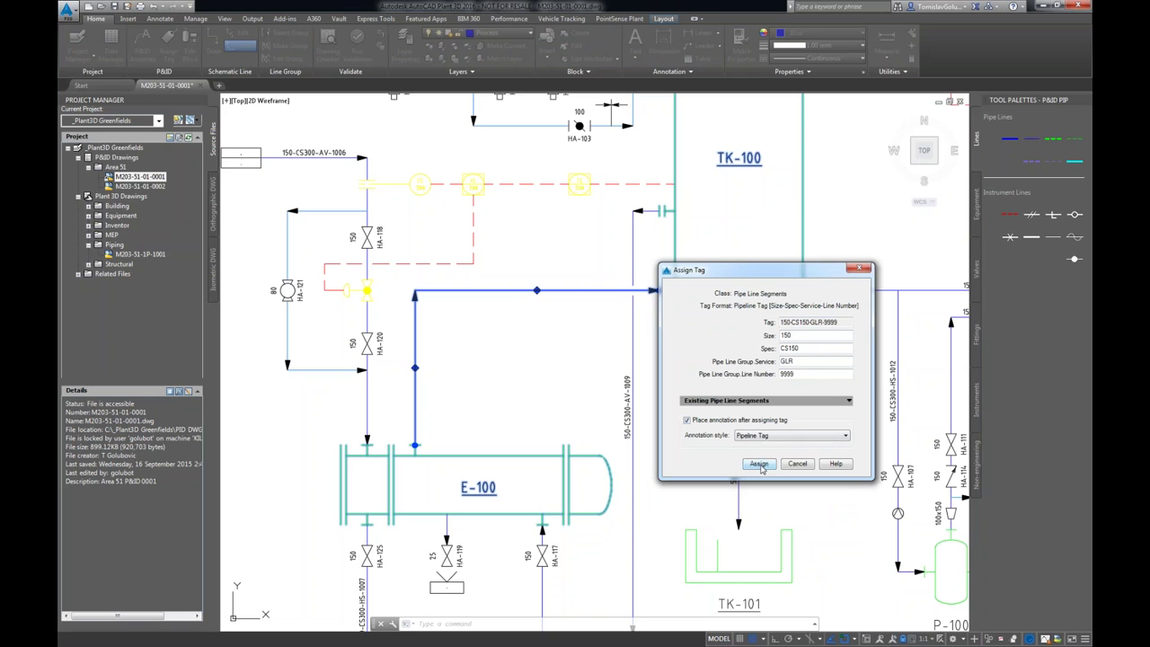
pyautogui.click(759, 464)
pyautogui.click(601, 226)
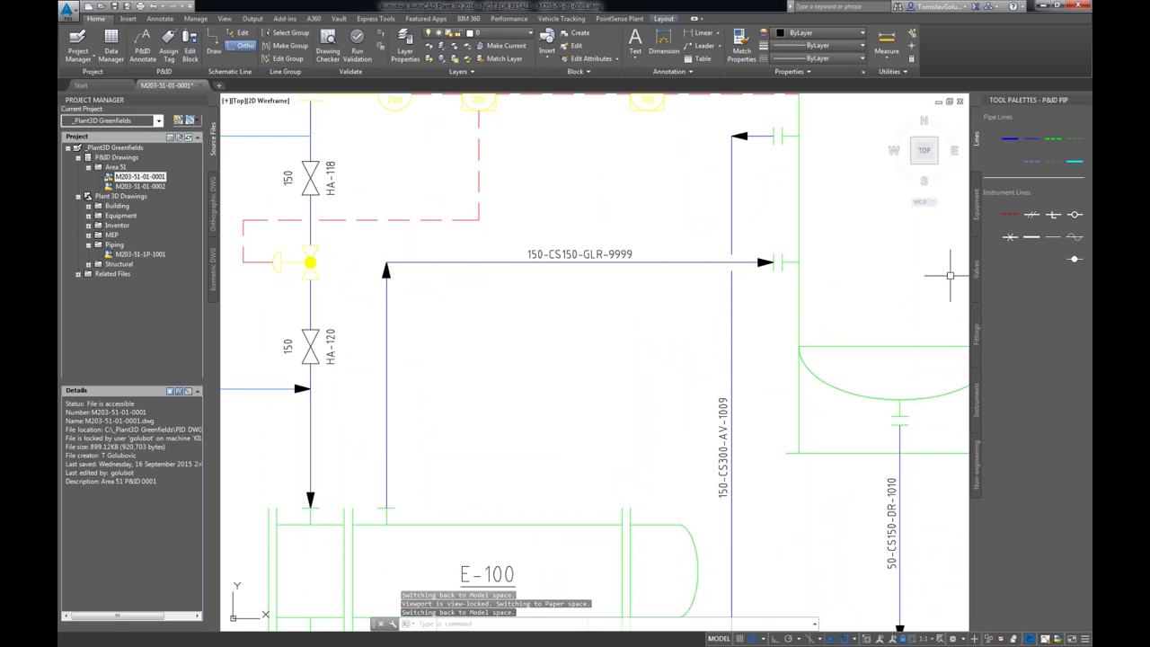
# Insert a gate valve from the Valves palette onto the line and dismiss the duplicate-tag error.
pyautogui.click(976, 268)
pyautogui.click(1010, 191)
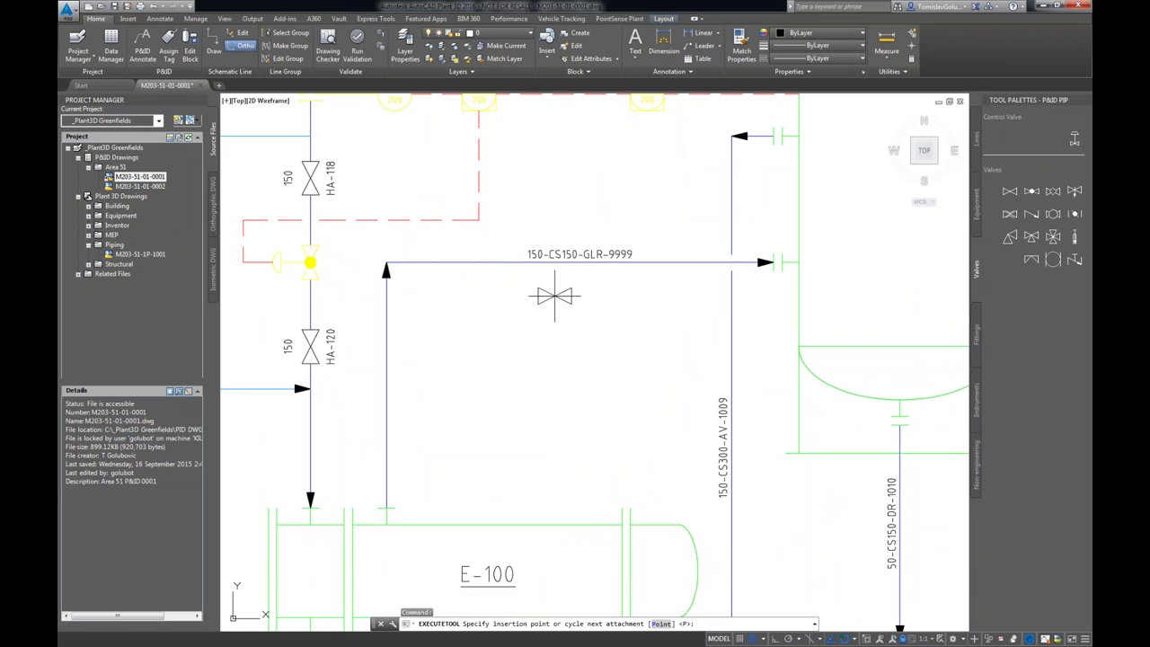
pyautogui.click(462, 262)
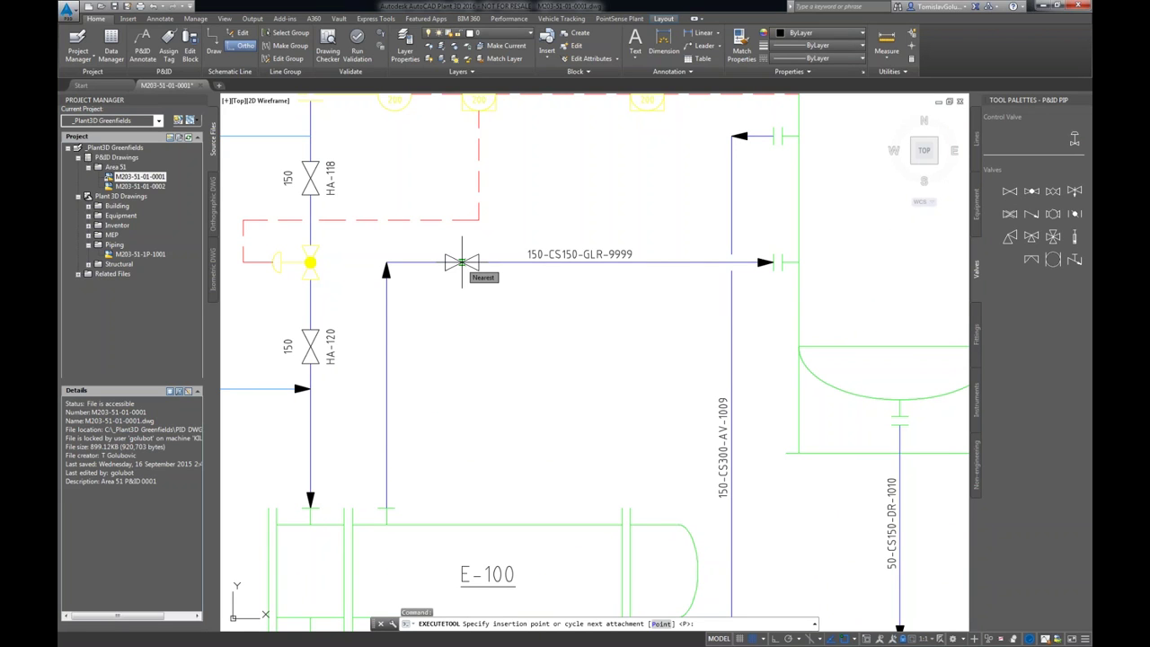
pyautogui.moveTo(626, 286); pyautogui.dragTo(634, 341)
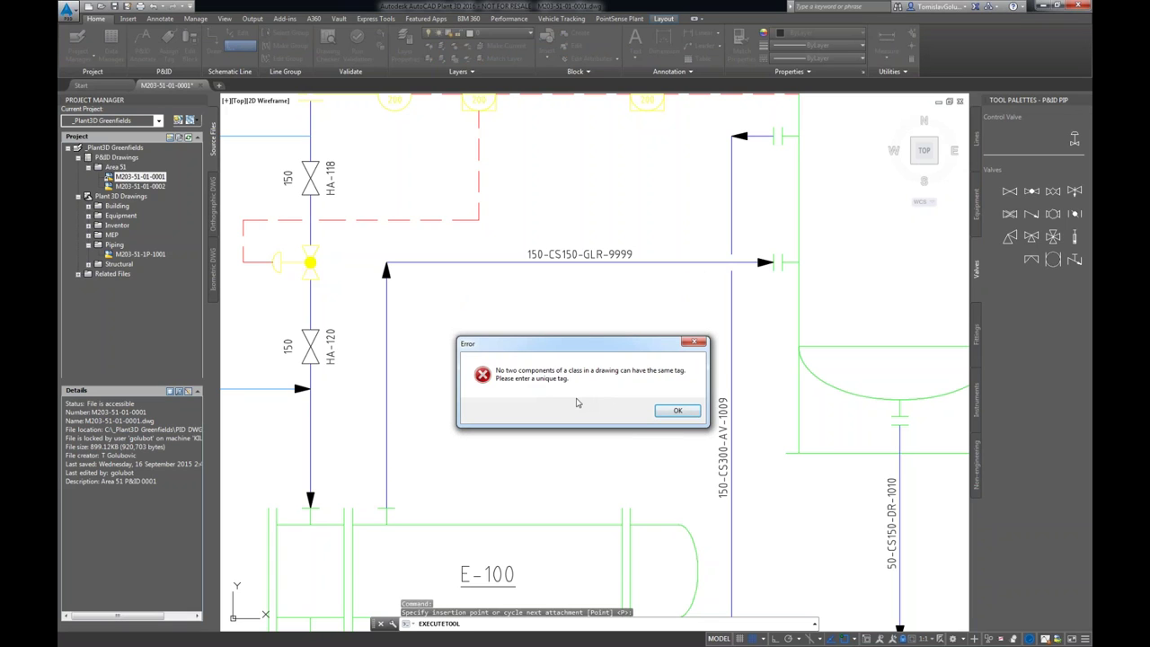
pyautogui.click(663, 415)
# Set the valve number to 999 and assign tag HA-999 with annotation turned off.
pyautogui.moveTo(753, 278); pyautogui.dragTo(537, 292)
pyautogui.doubleClick(611, 358)
pyautogui.write('999')
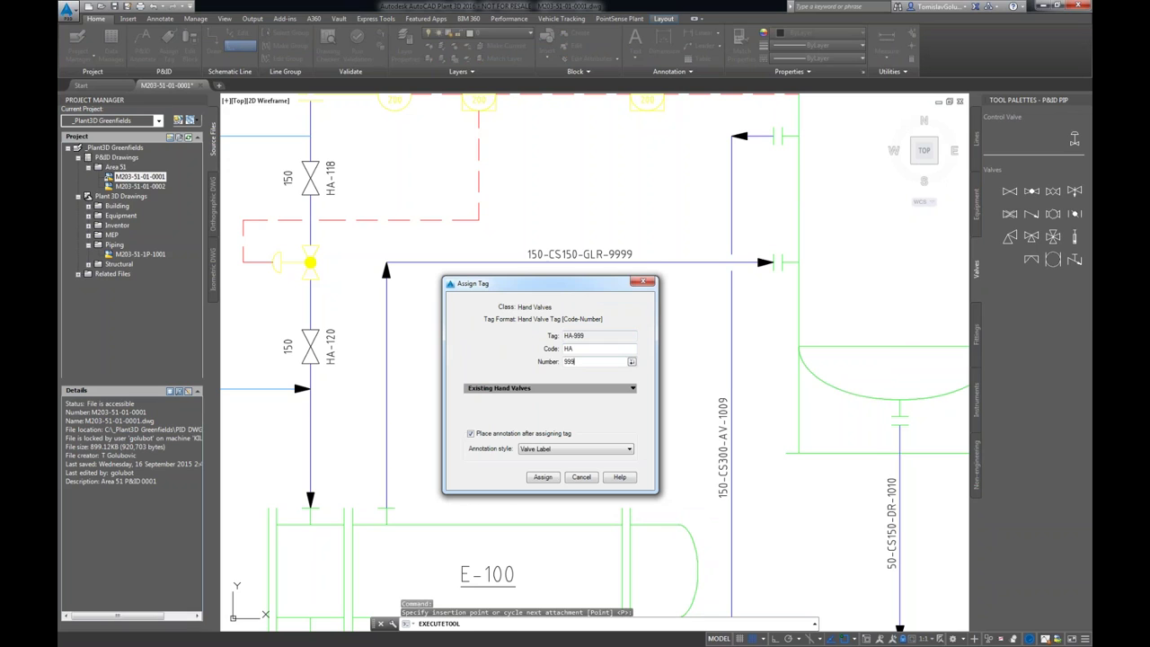
pyautogui.click(529, 434)
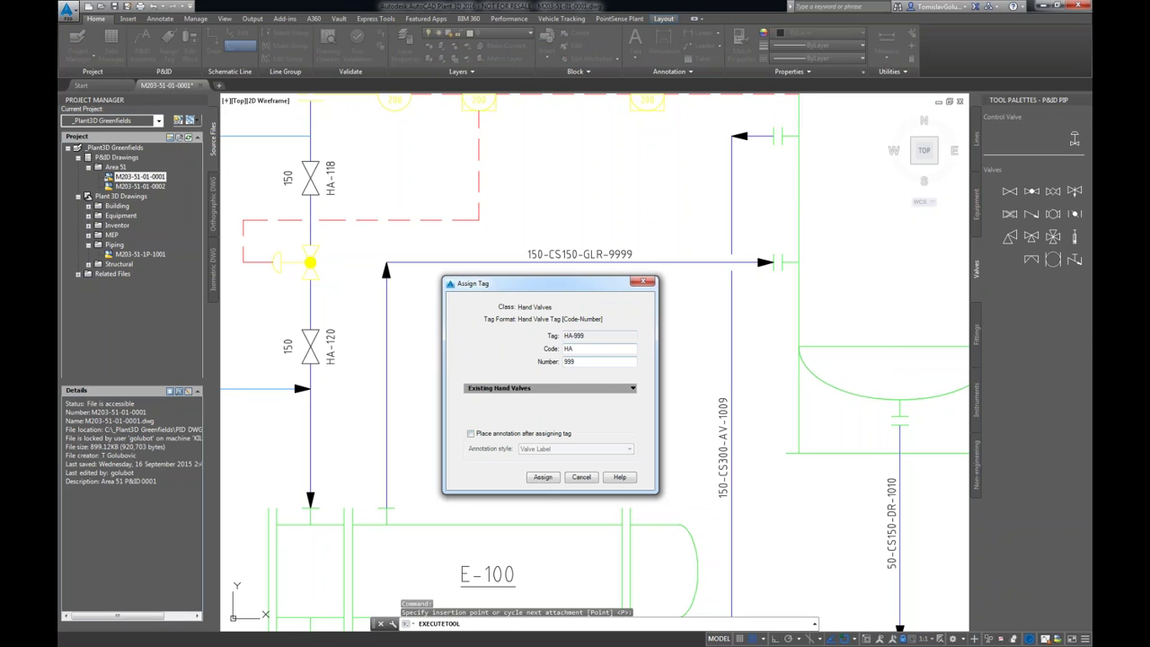
pyautogui.click(542, 476)
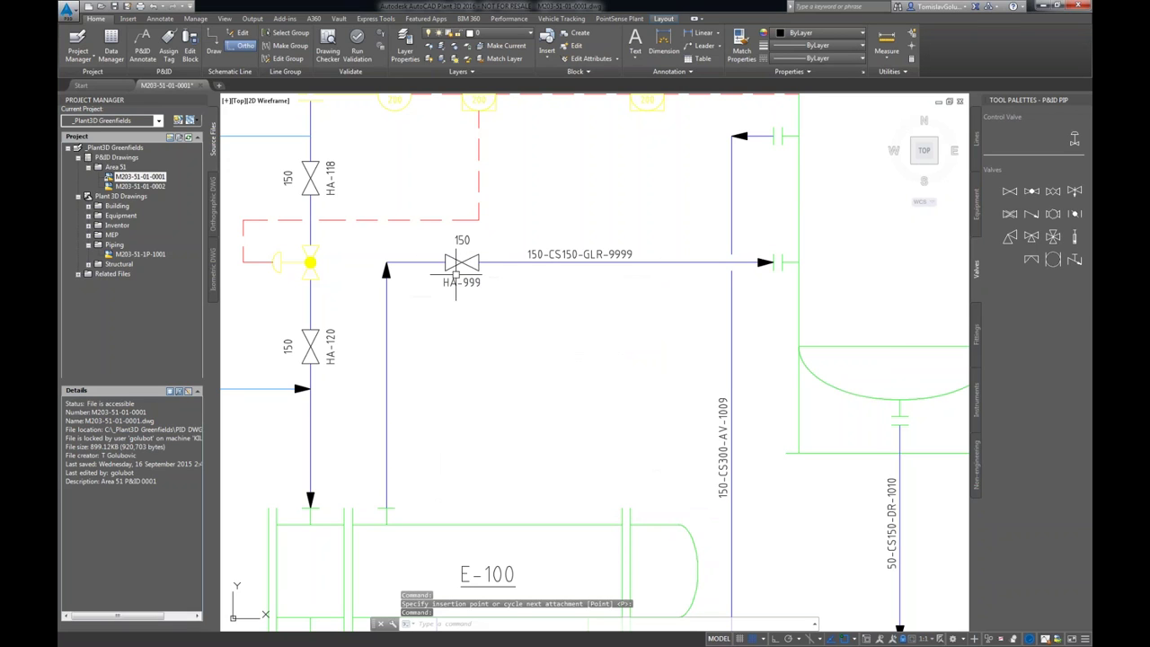
# Place the HA-999 label, list primary line segments with full tags, then close Data Manager.
pyautogui.click(458, 281)
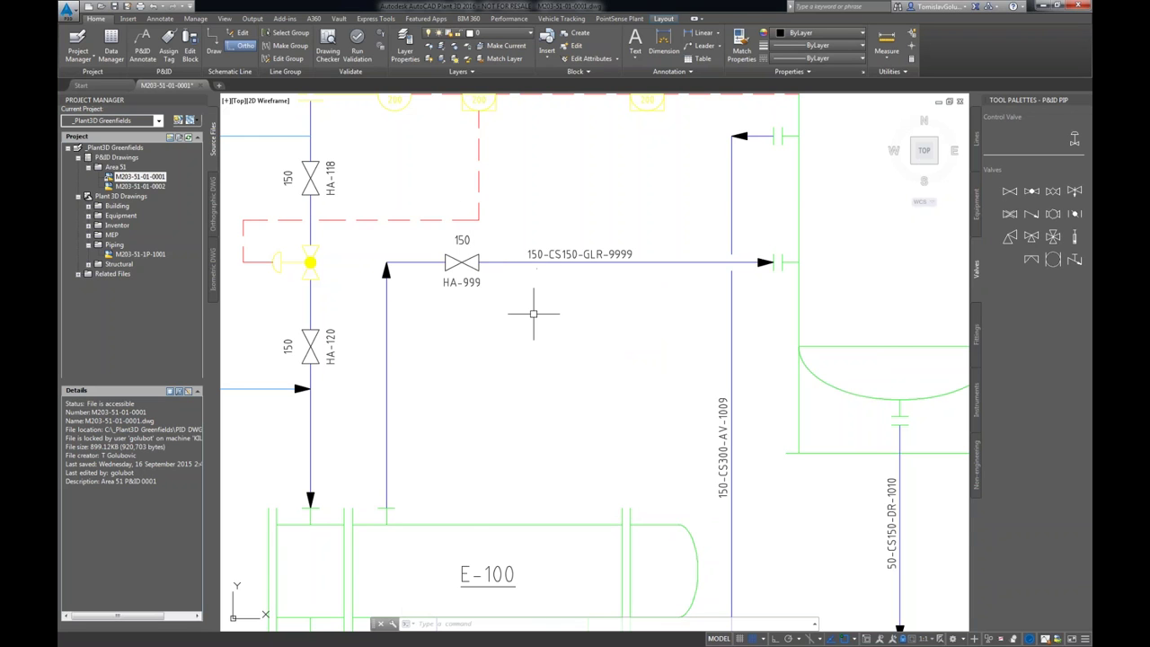
pyautogui.scroll(-3, 575, 328)
pyautogui.hotkey('ctrl', '4')
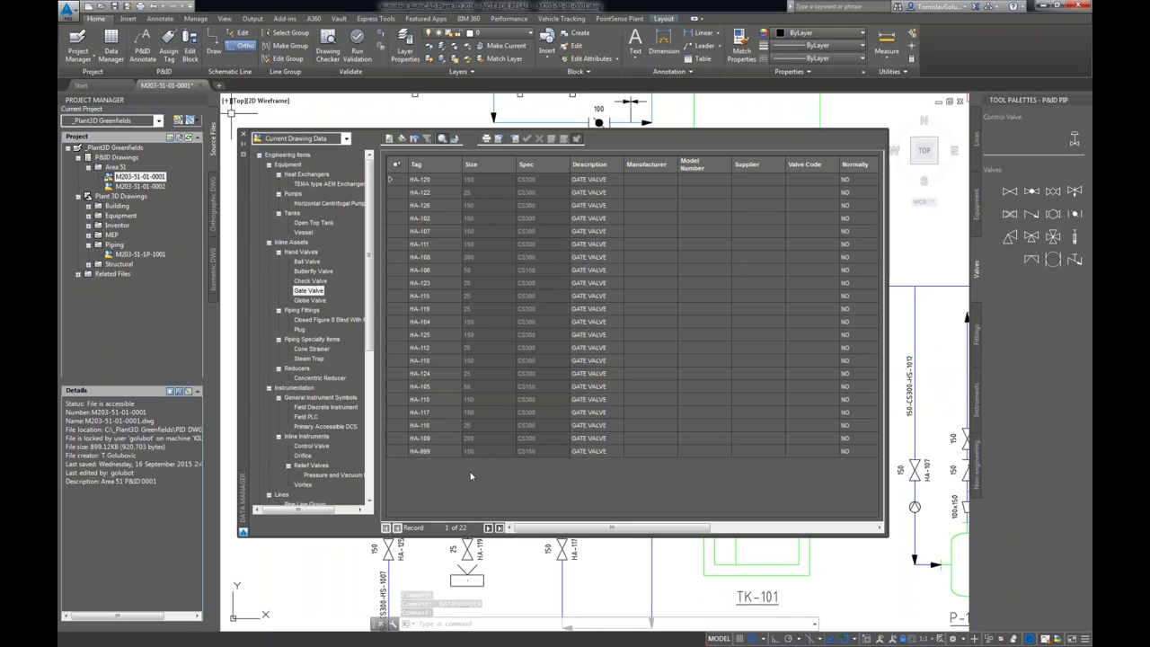
pyautogui.scroll(-5, 348, 371)
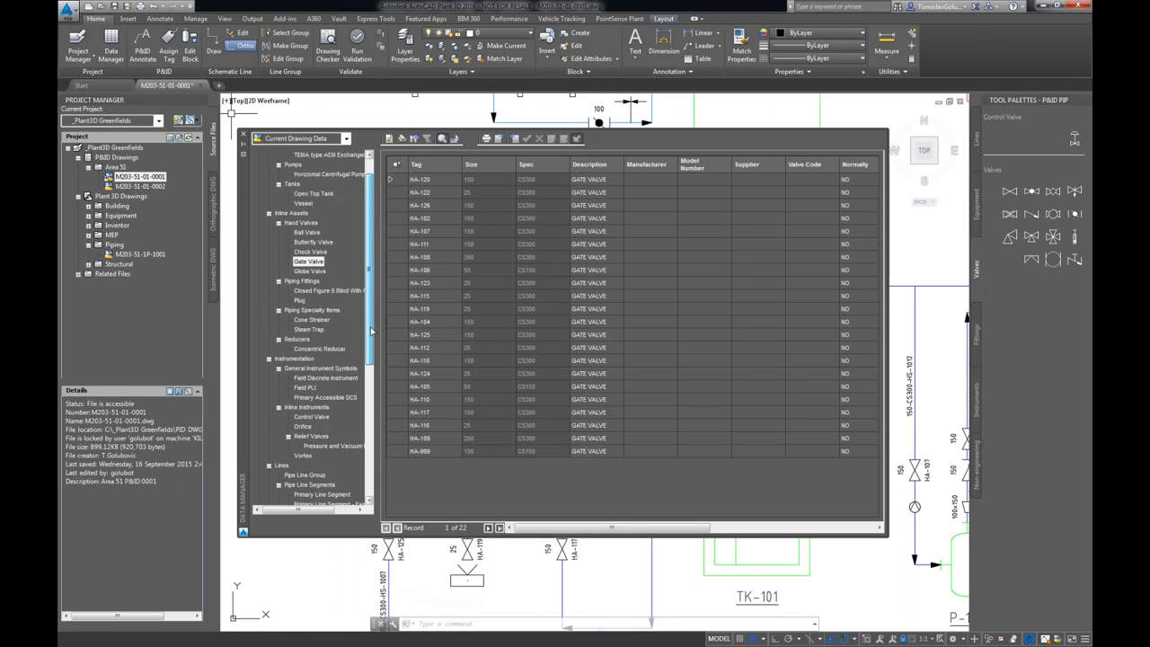
pyautogui.click(348, 369)
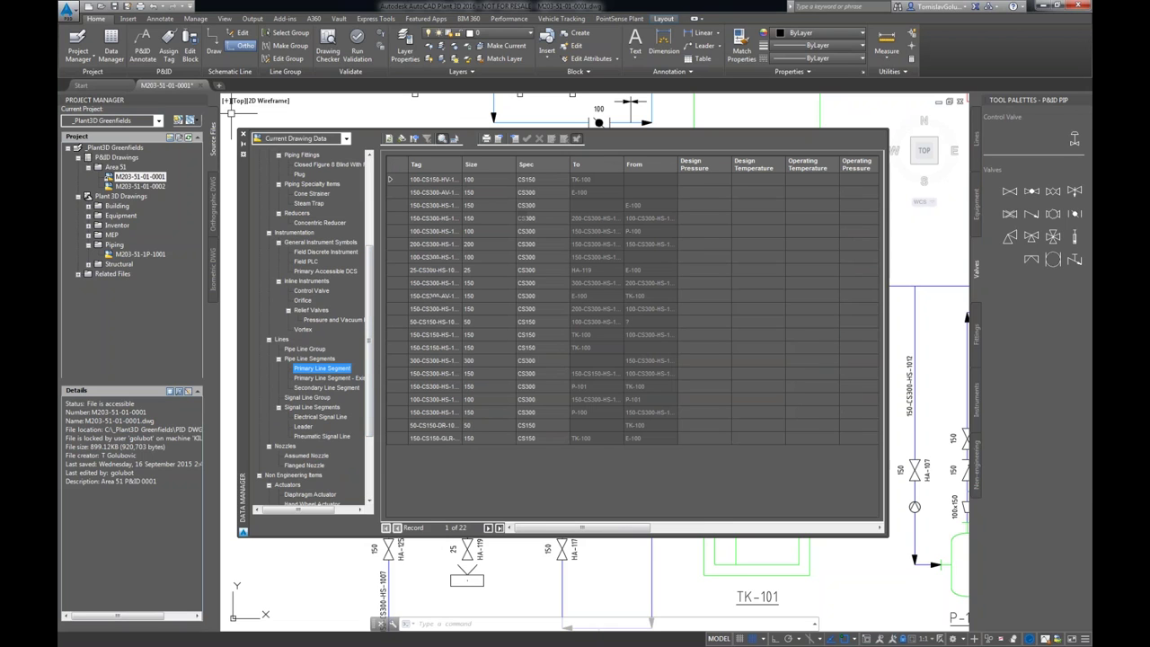
pyautogui.moveTo(458, 164); pyautogui.dragTo(492, 164)
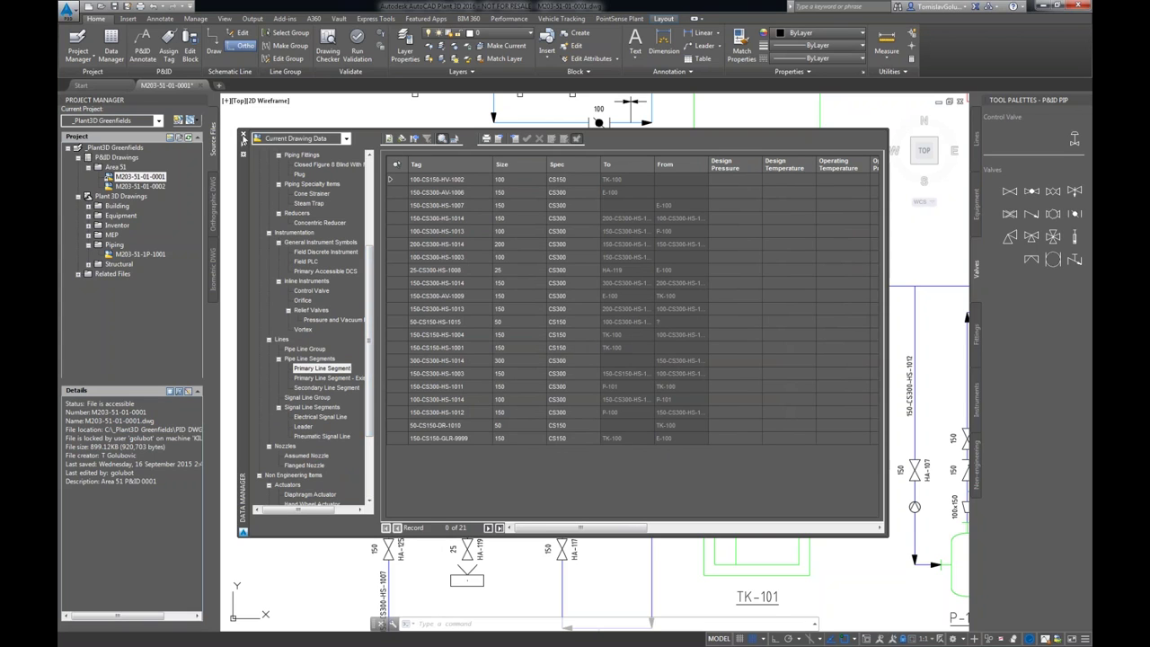
pyautogui.click(243, 138)
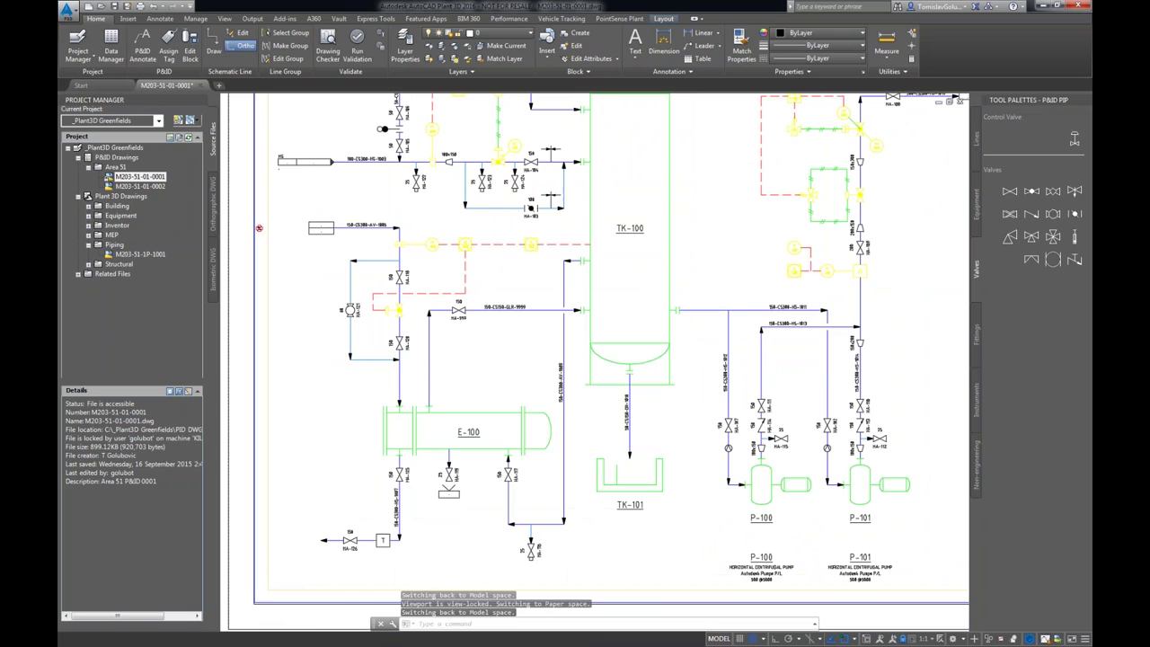
pyautogui.doubleClick(835, 287)
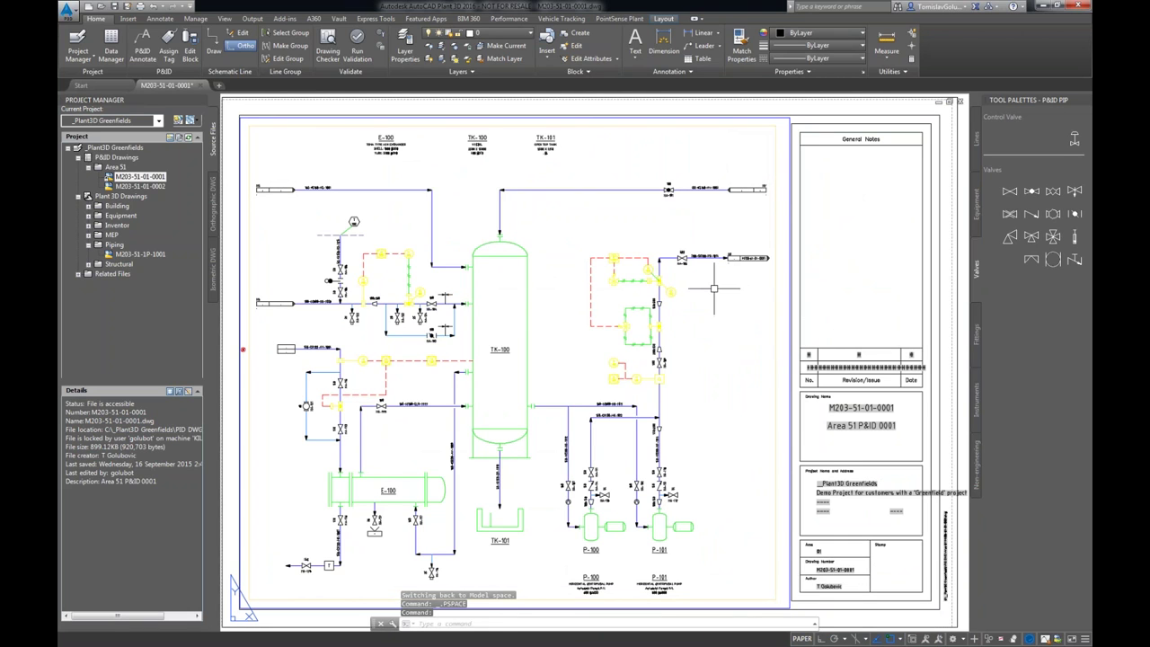
pyautogui.doubleClick(714, 288)
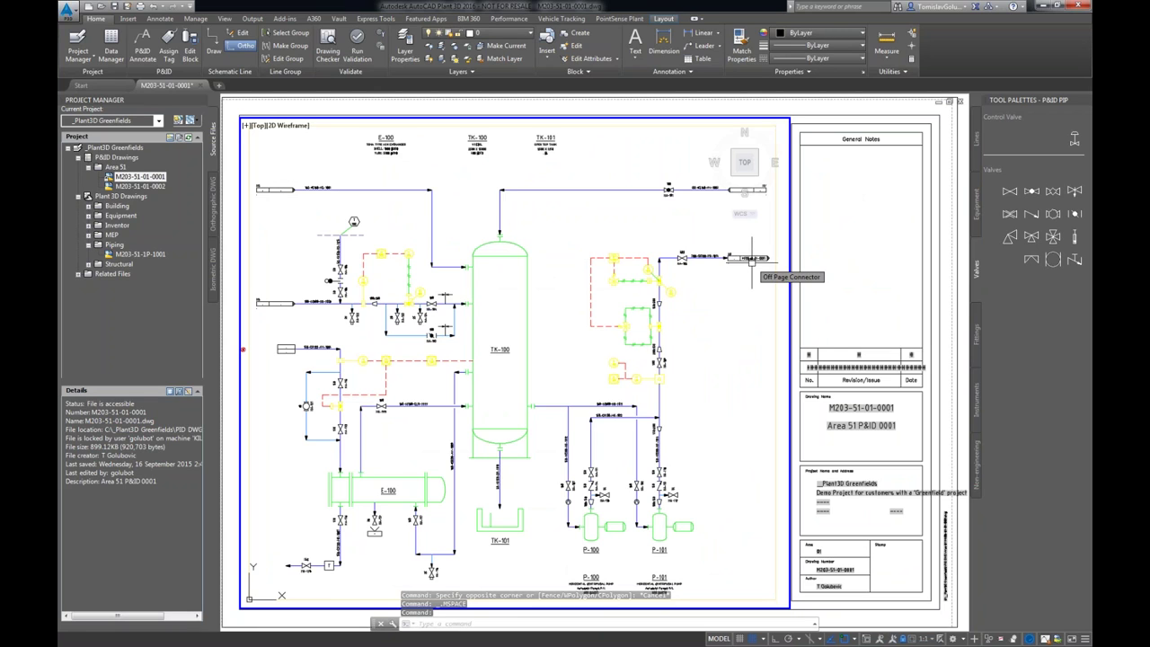
pyautogui.click(753, 259)
pyautogui.rightClick(769, 260)
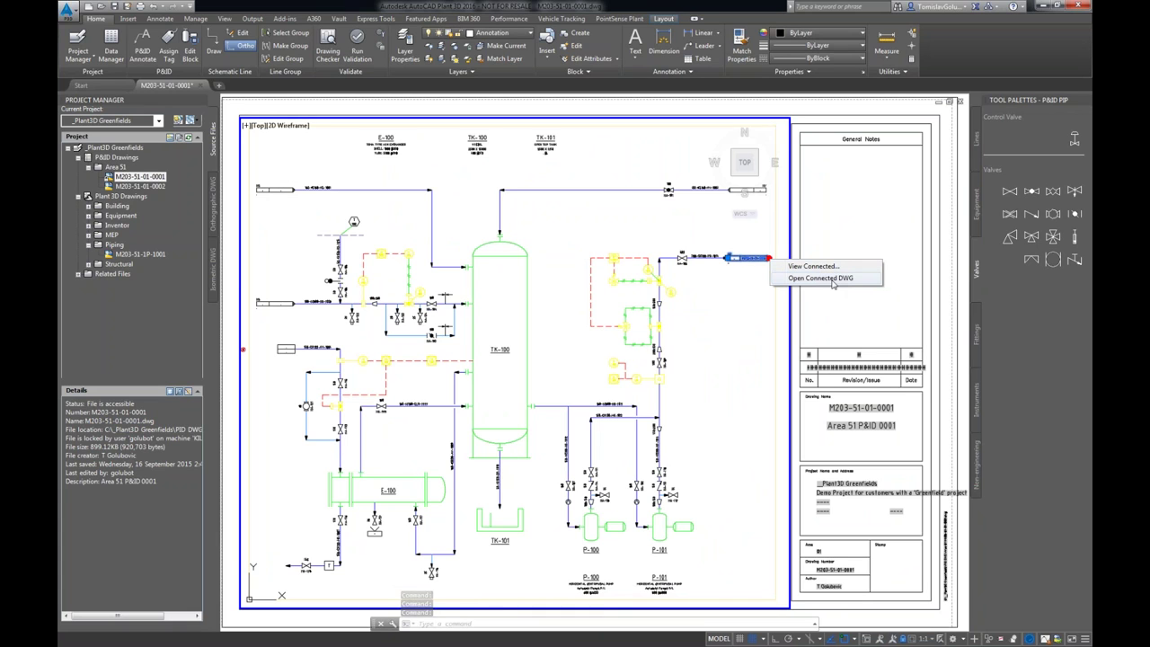
pyautogui.click(729, 325)
pyautogui.press('Escape')
pyautogui.press('Escape')
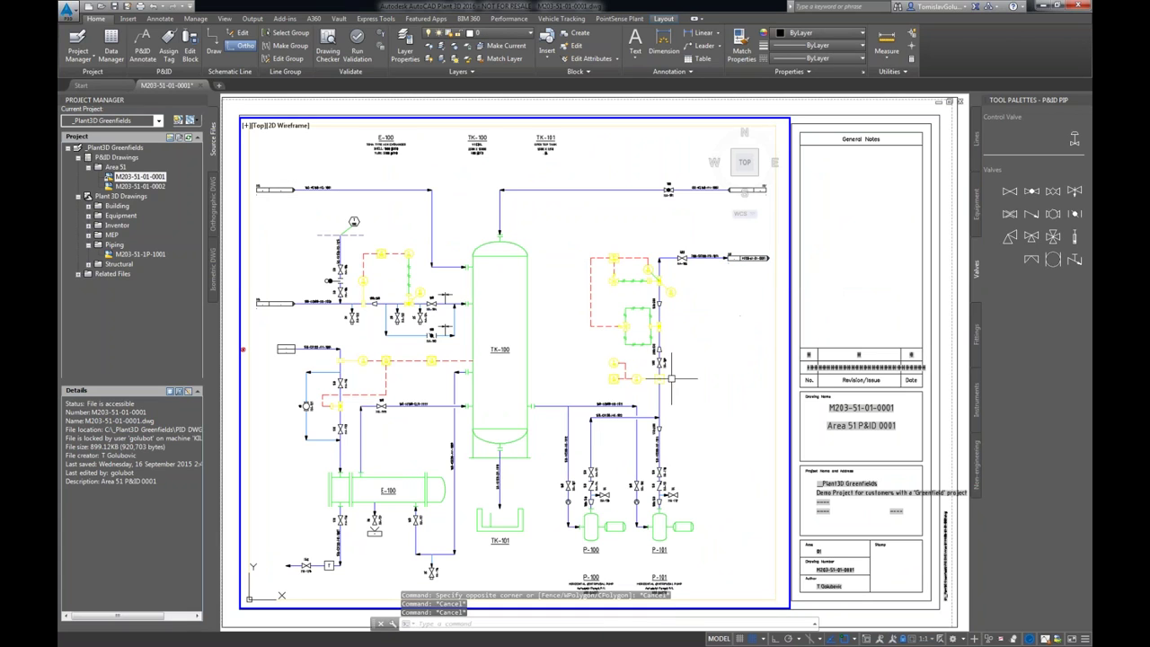
pyautogui.scroll(6, 628, 454)
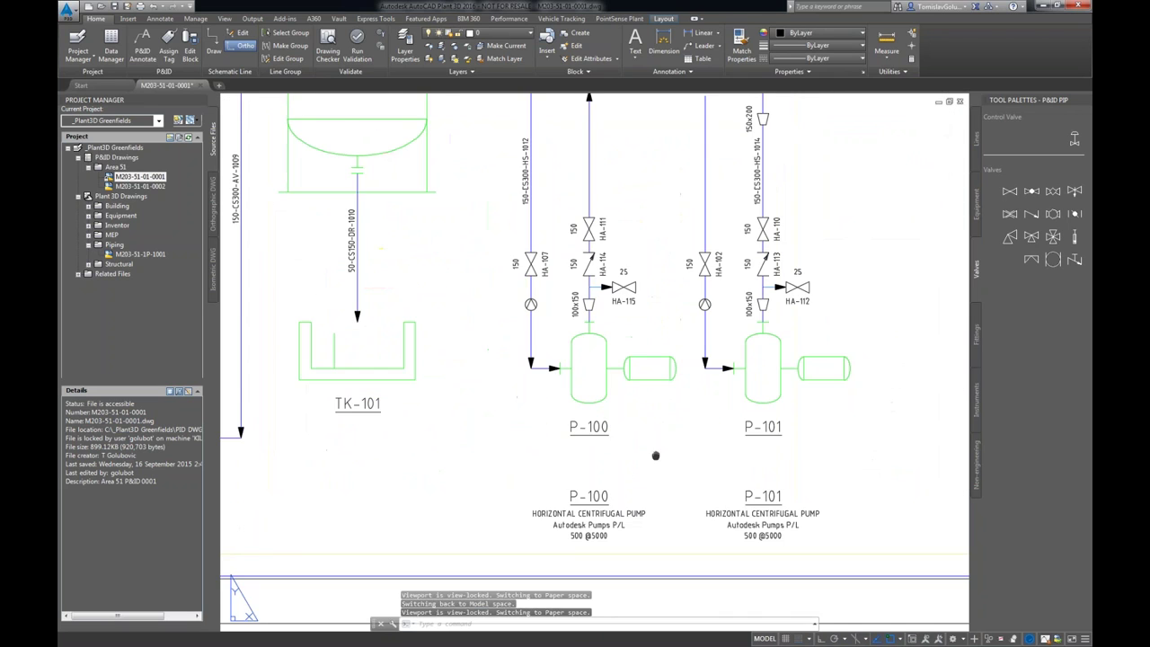
# Change pump P-101's Manufacturer property to 'Warman Pumps' in the Properties palette.
pyautogui.moveTo(655, 455); pyautogui.dragTo(595, 385, button='middle')
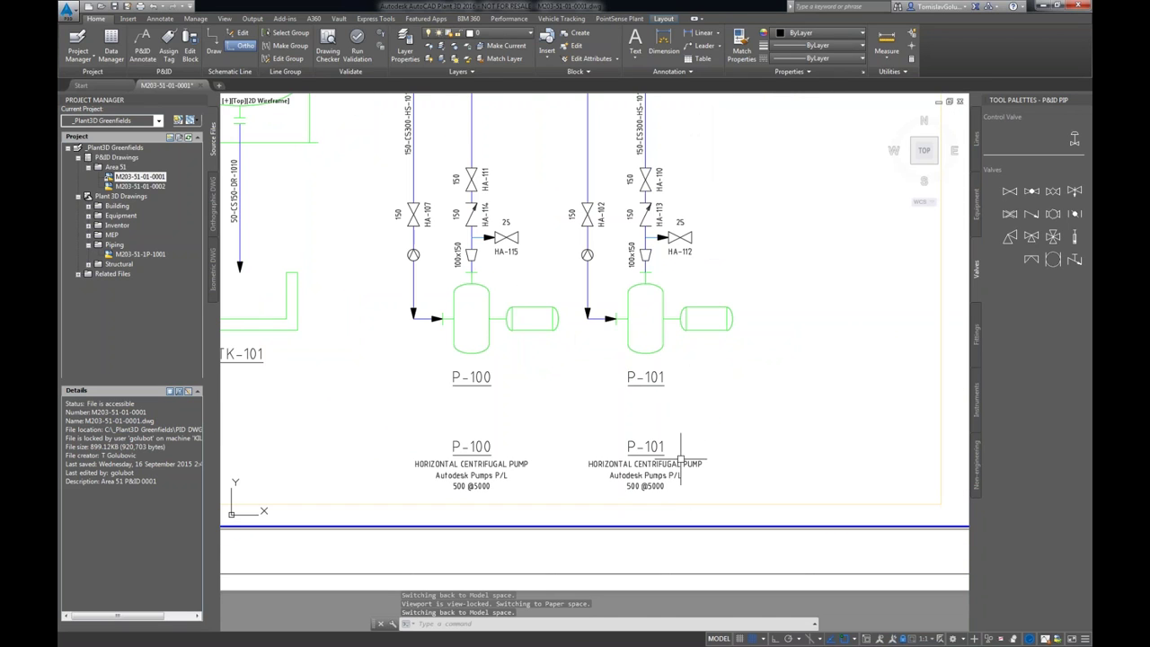
pyautogui.click(664, 342)
pyautogui.rightClick(664, 342)
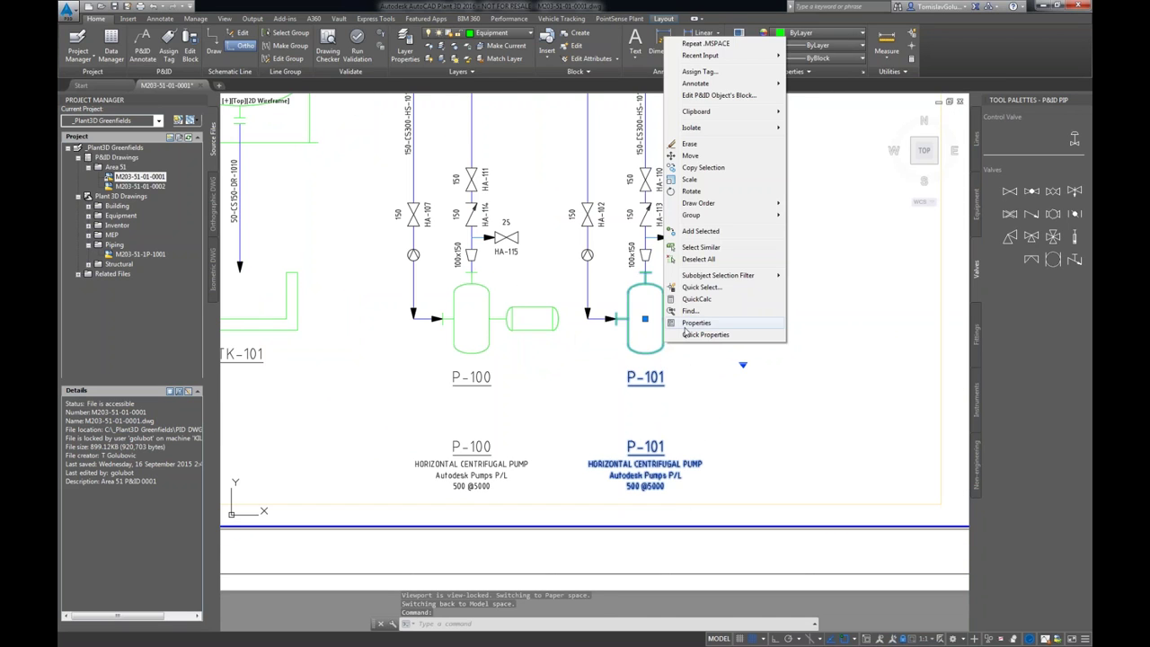
pyautogui.click(695, 323)
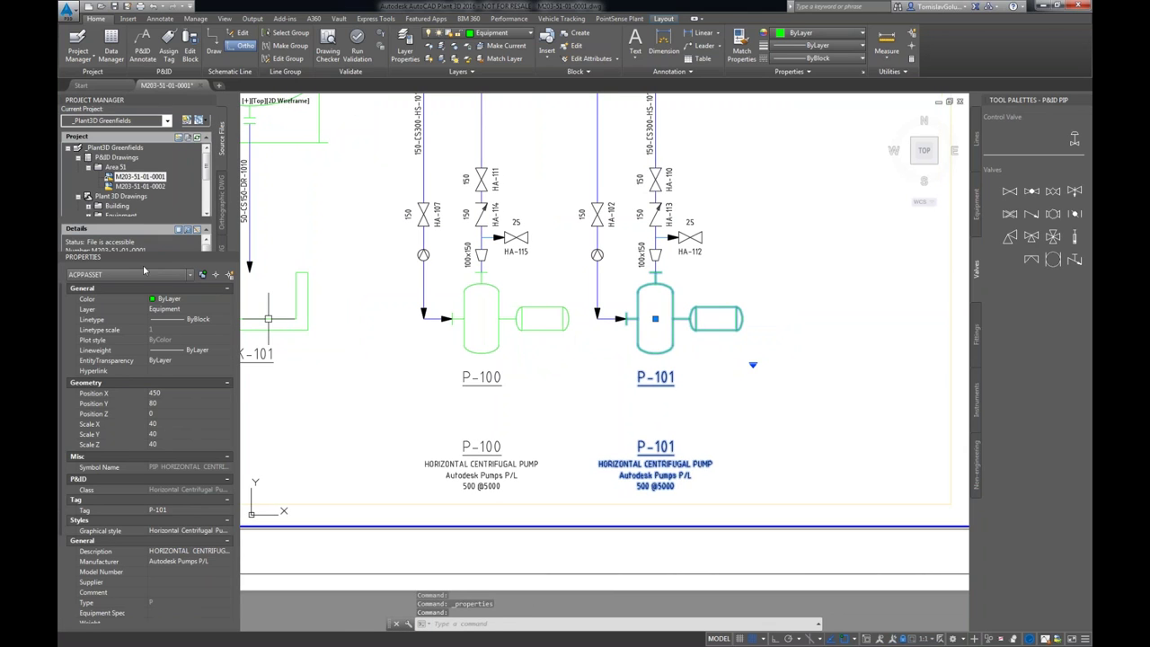
pyautogui.moveTo(153, 254)
pyautogui.mouseDown()
pyautogui.moveTo(252, 144)
pyautogui.moveTo(303, 106)
pyautogui.mouseUp()
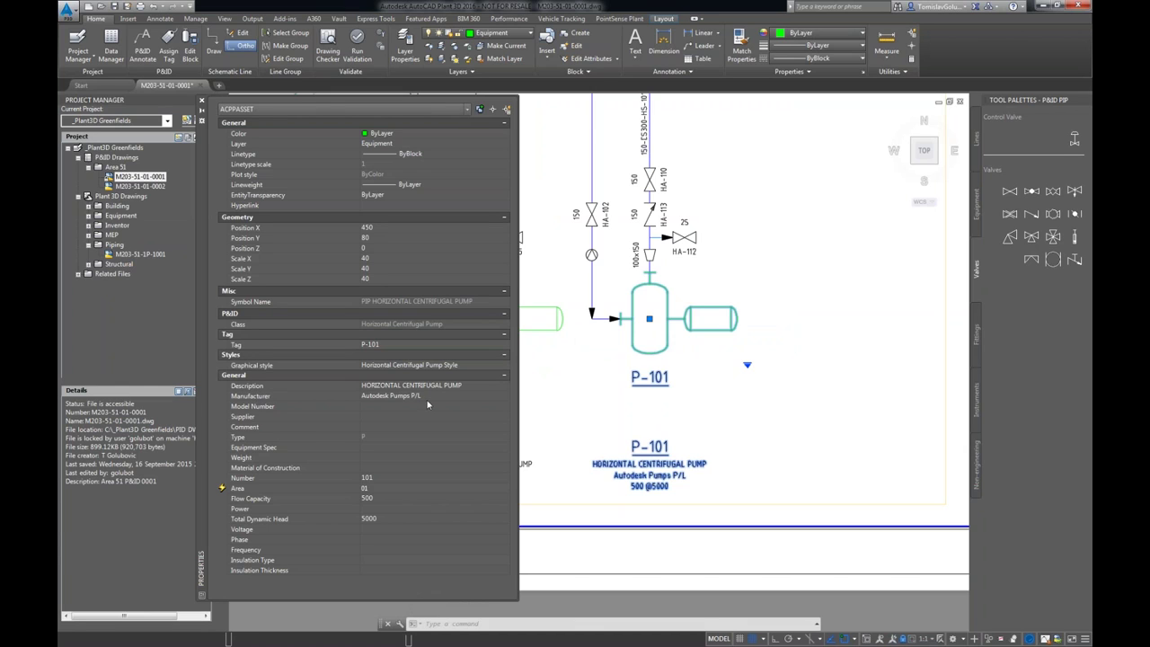
pyautogui.click(500, 394)
pyautogui.write('w')
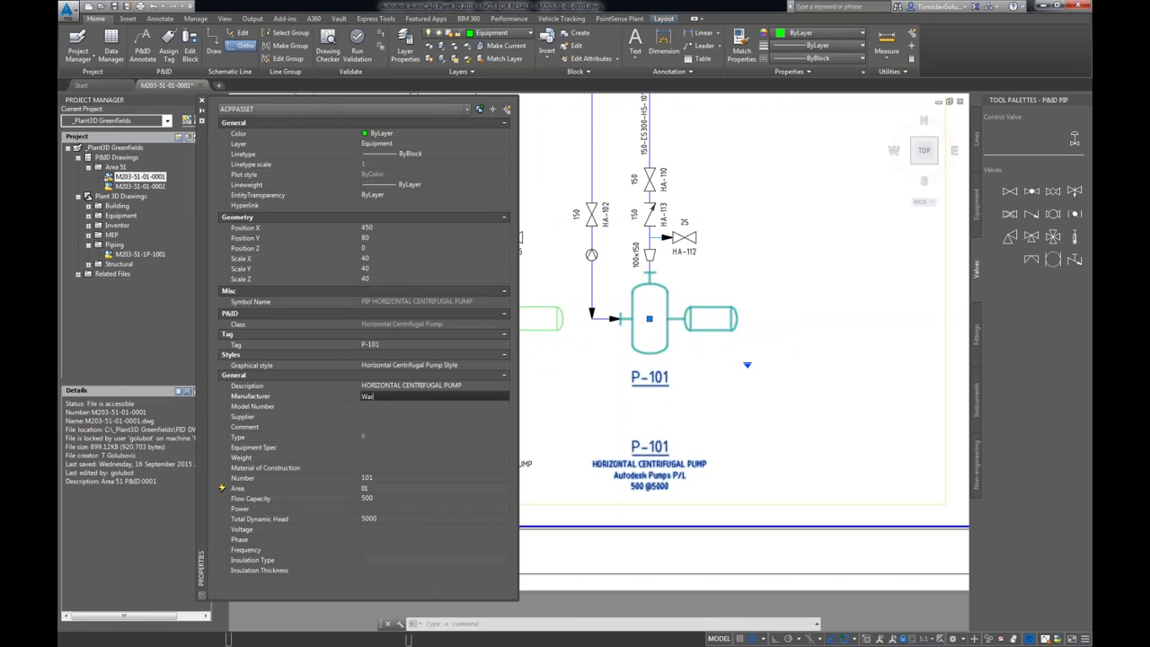
pyautogui.write('arman Pumps')
pyautogui.press('Return')
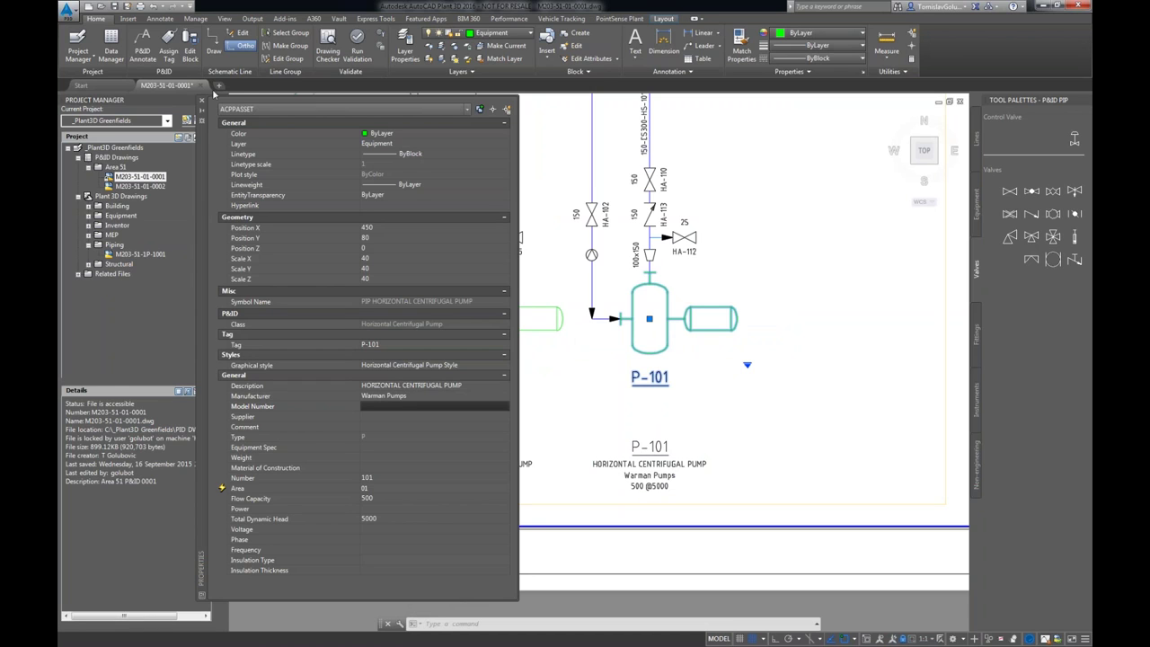
pyautogui.click(203, 103)
pyautogui.press('Escape')
pyautogui.press('Escape')
pyautogui.press('Escape')
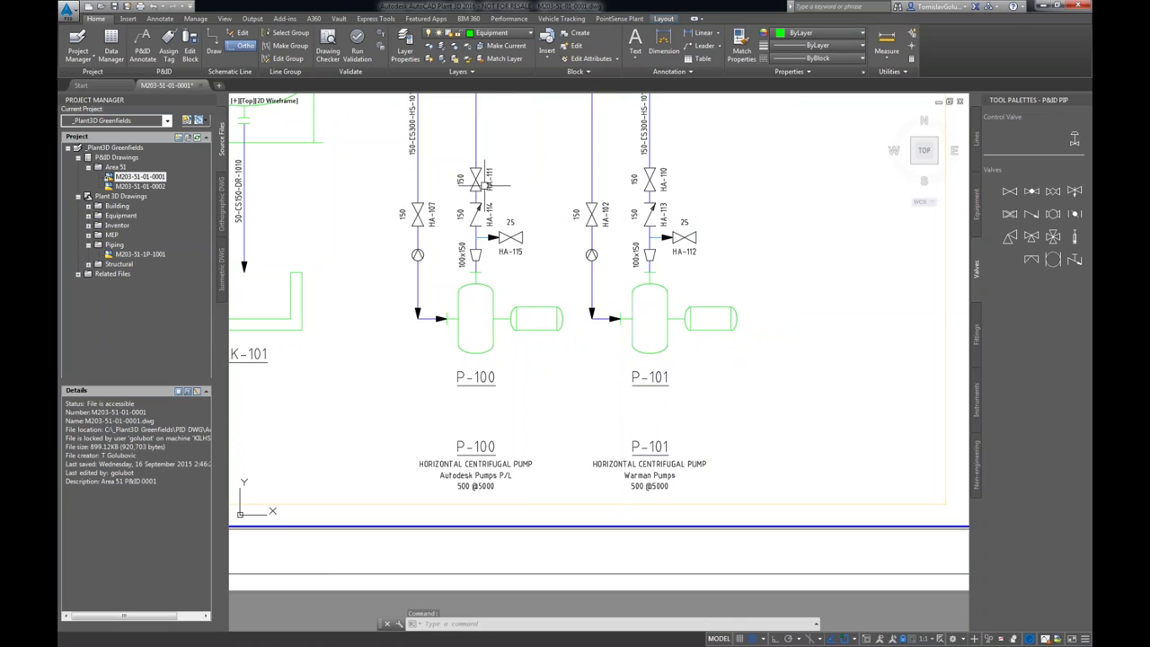
pyautogui.moveTo(550, 249); pyautogui.dragTo(550, 249, button='middle')
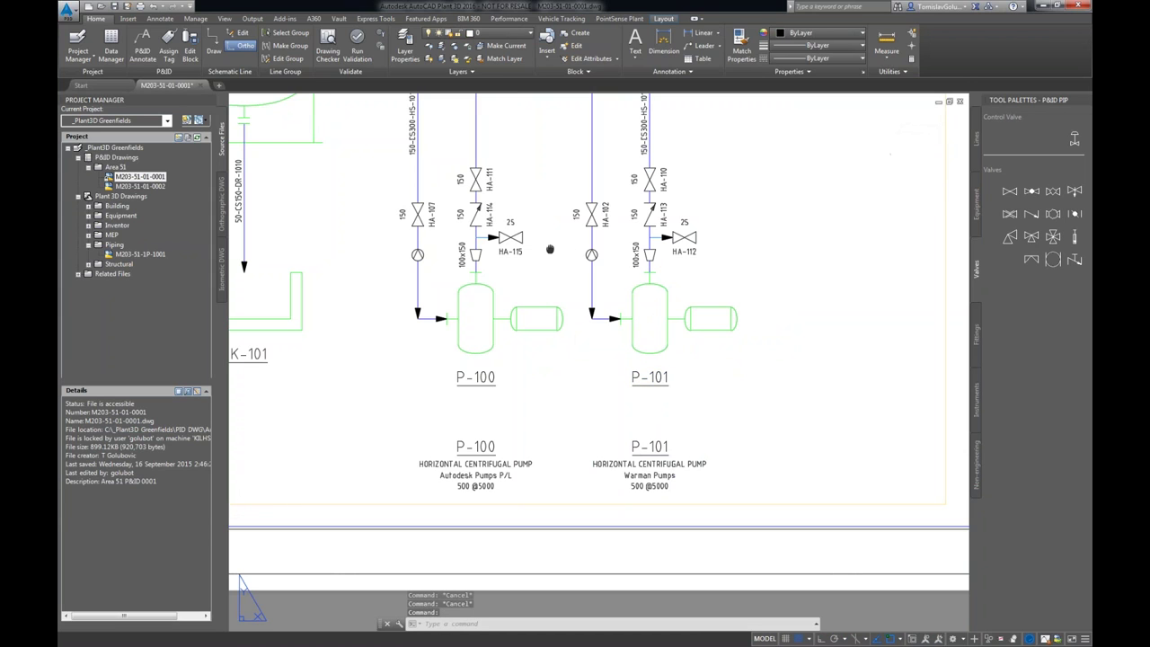
pyautogui.middleClick(550, 249)
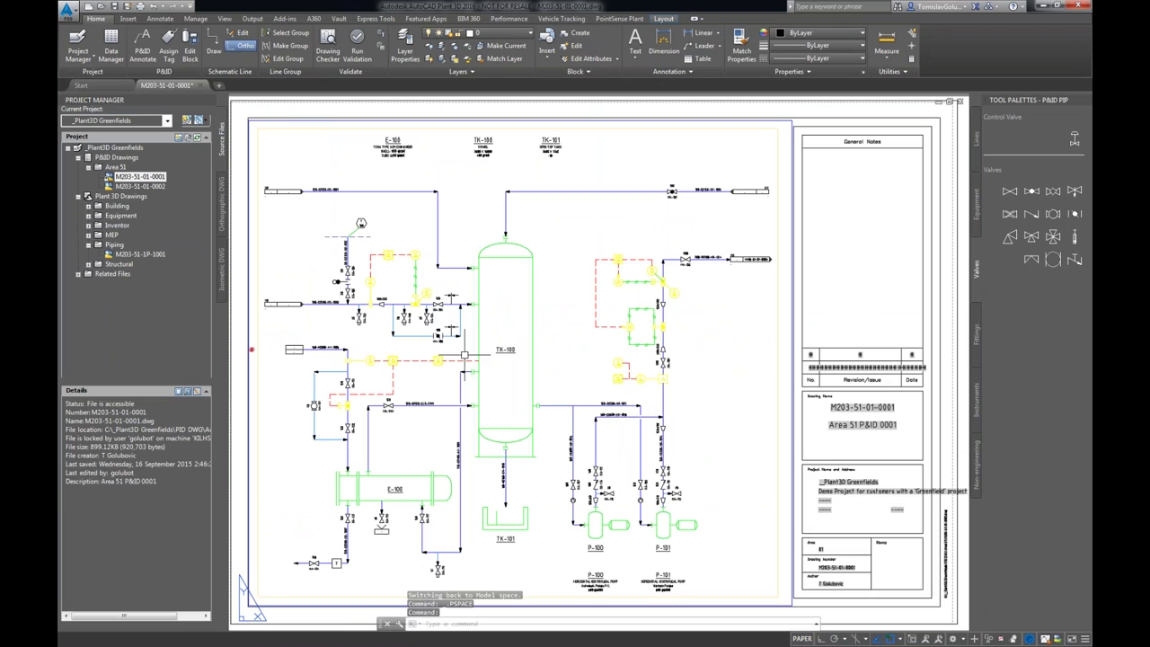
pyautogui.press('Escape')
pyautogui.press('Escape')
pyautogui.hotkey('ctrl', 'F4')
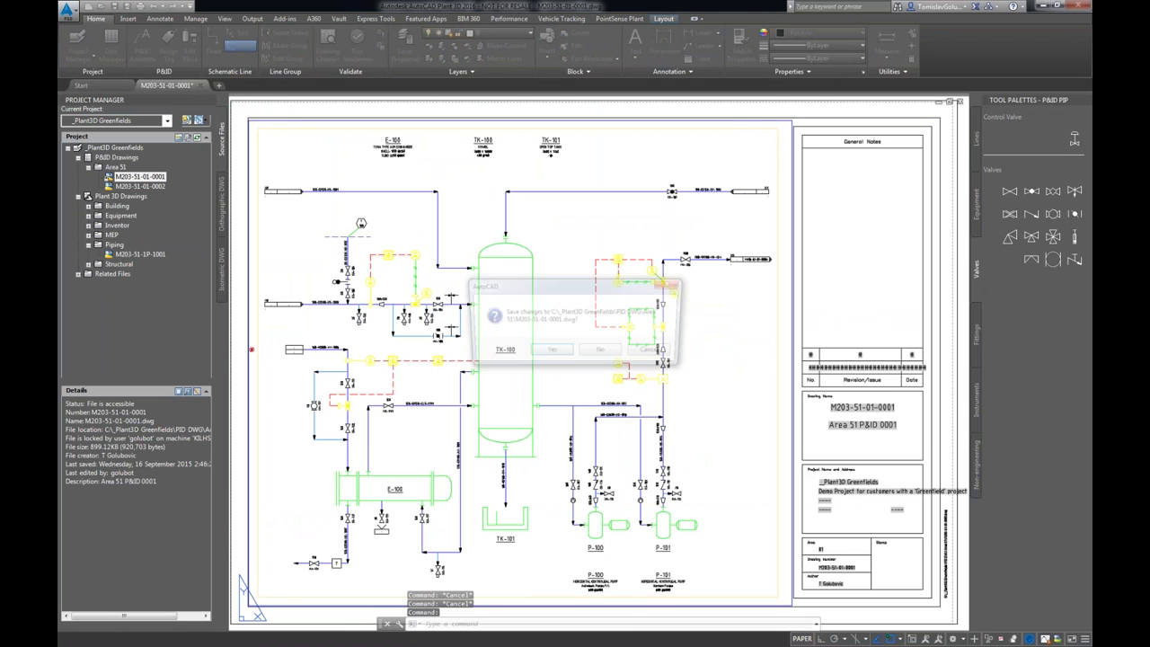
pyautogui.click(564, 357)
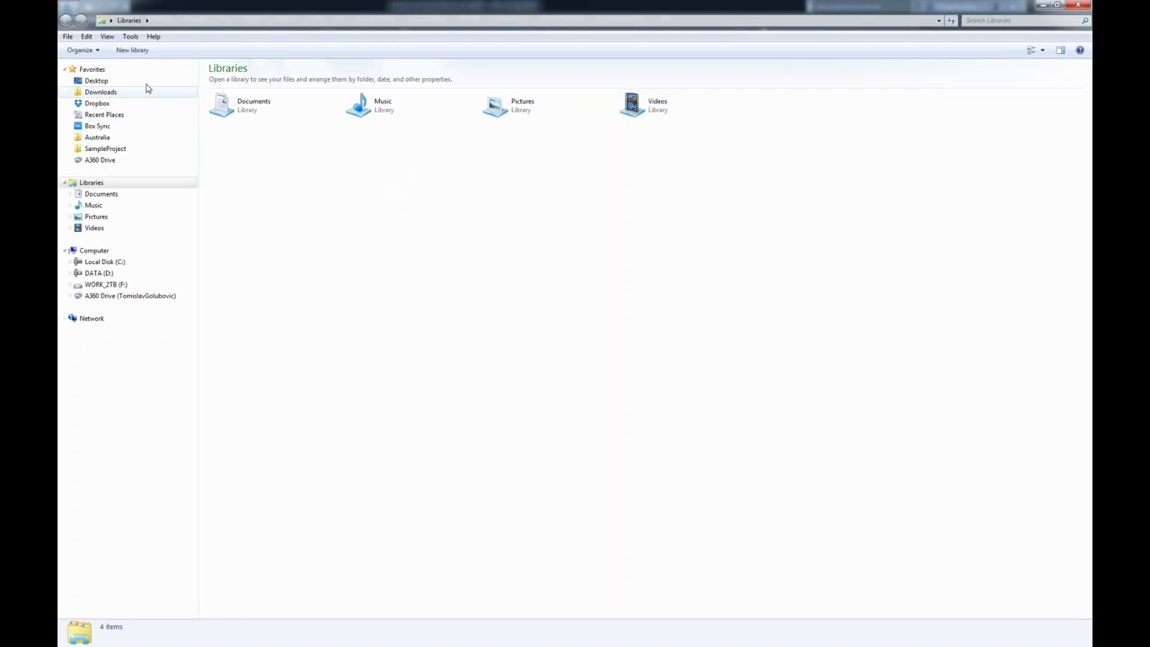
# Launch Plant 3D Spec Editor 2016 from Desktop > Autodesk Apps > Plant Design Suite Ultimate 2016.
pyautogui.click(96, 80)
pyautogui.doubleClick(286, 161)
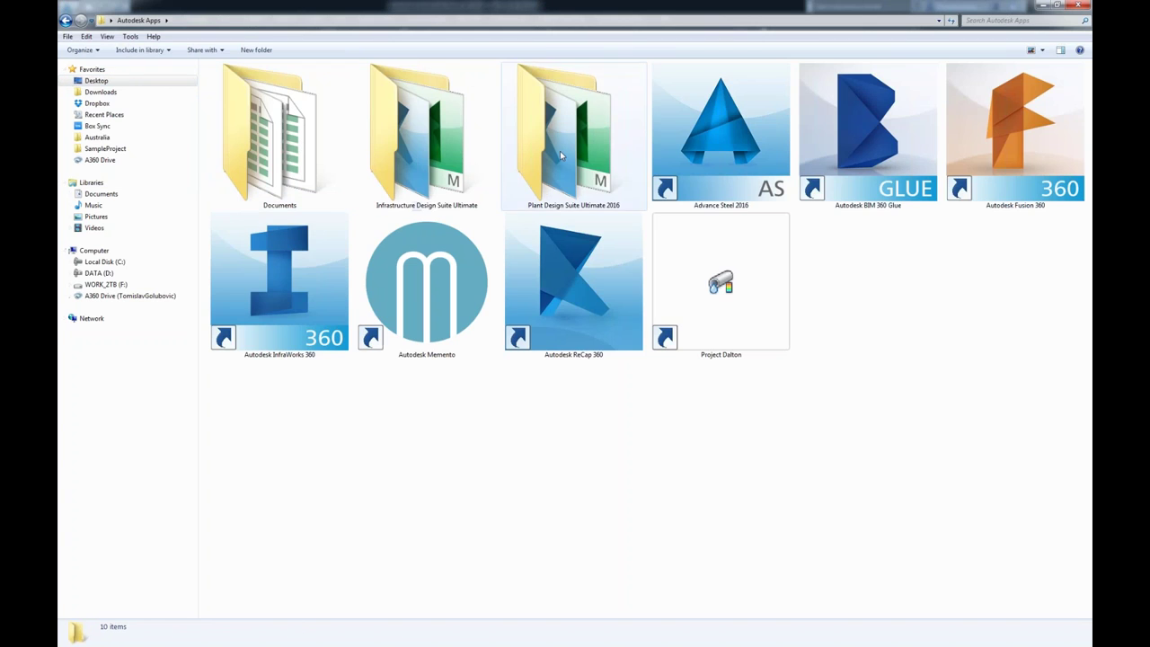
pyautogui.doubleClick(560, 151)
pyautogui.click(711, 126)
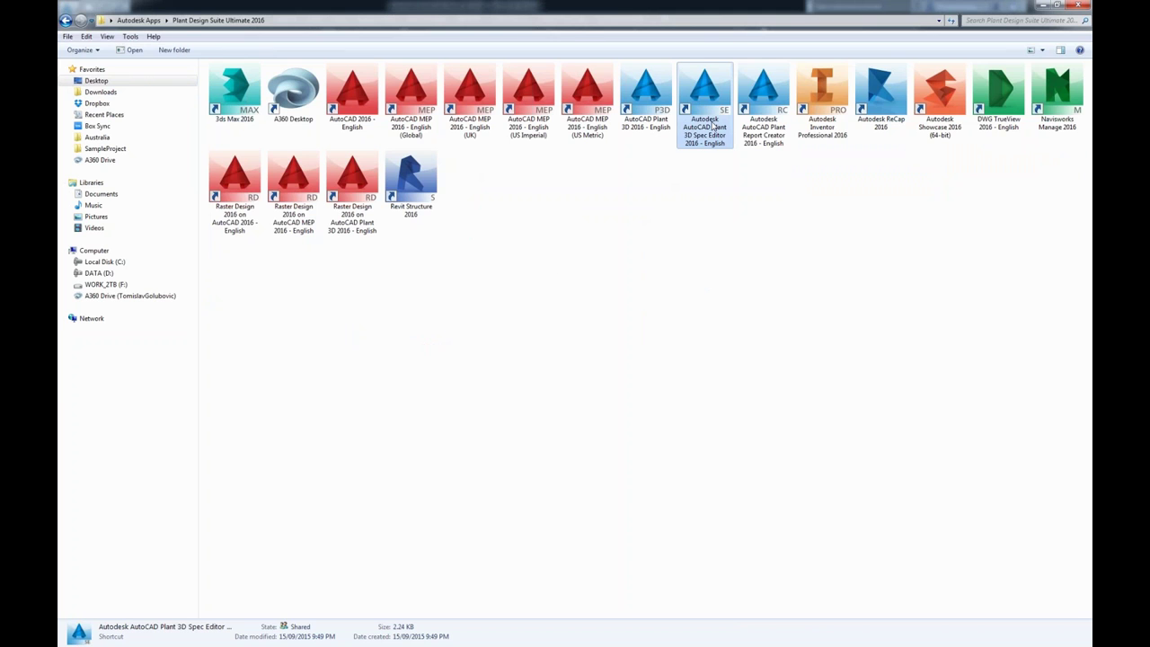
pyautogui.press('Return')
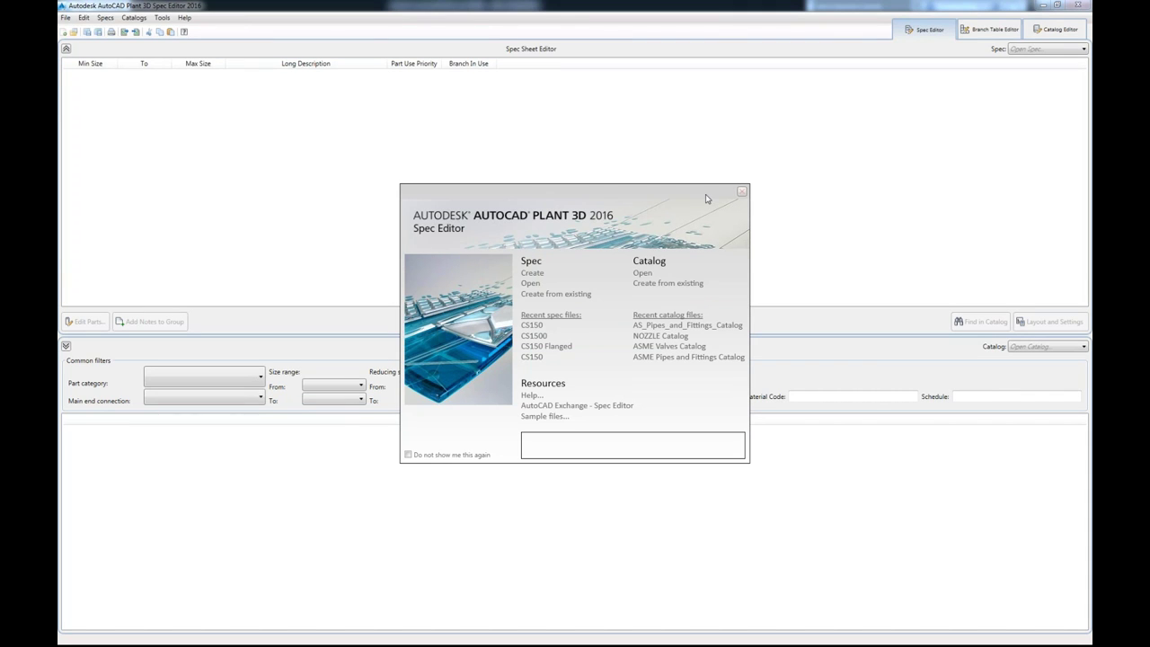
# Dismiss the welcome screen, switch to the Catalog Editor and start opening an existing catalog.
pyautogui.click(741, 191)
pyautogui.click(1046, 32)
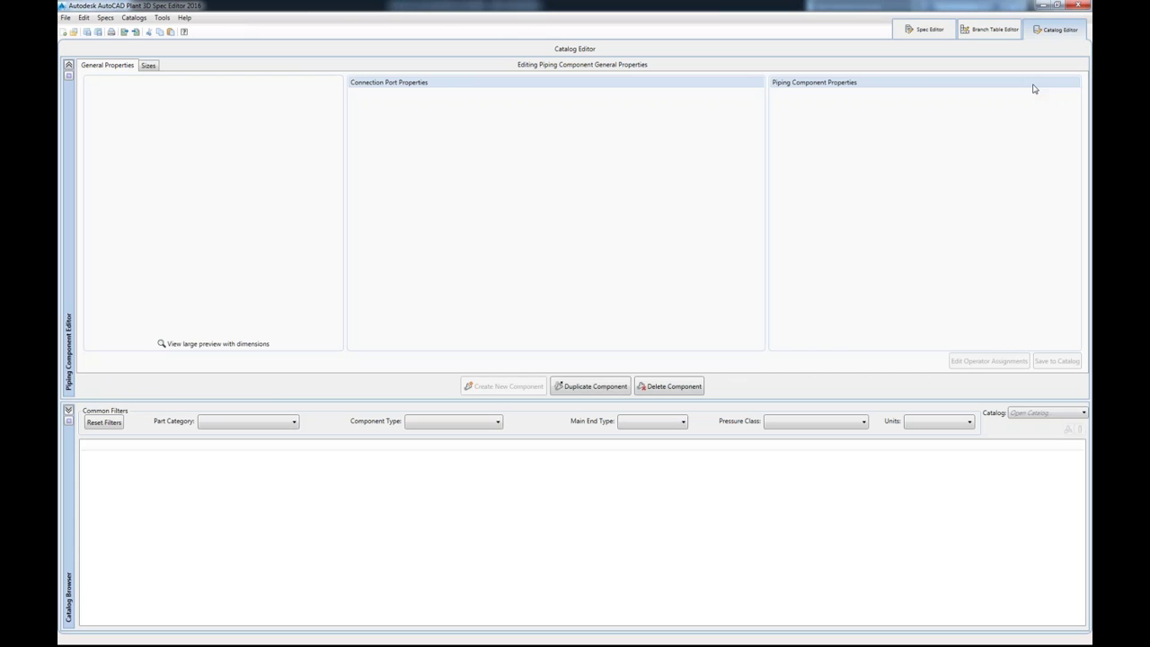
pyautogui.click(1037, 413)
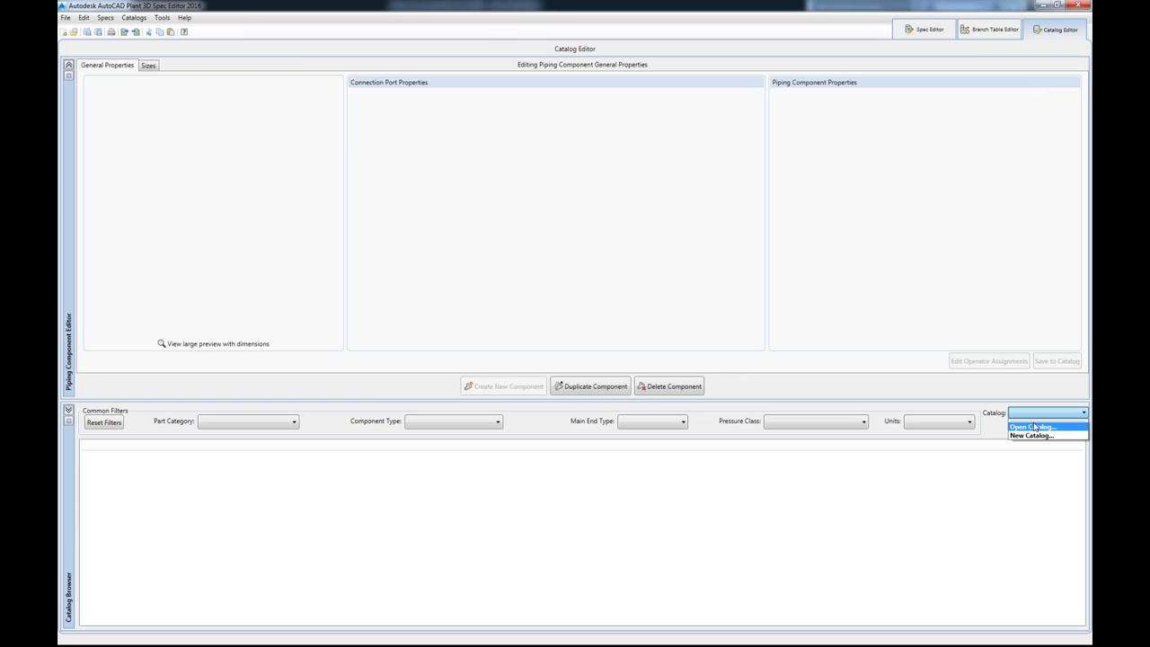
pyautogui.click(1032, 426)
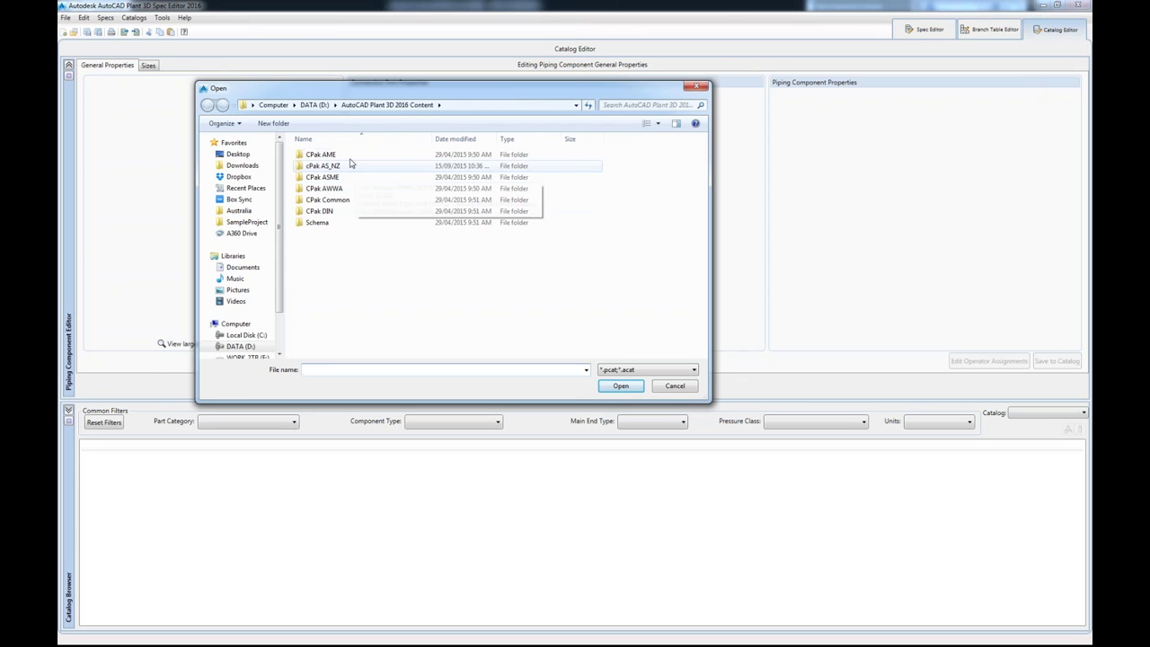
# Browse the CPak content folders and open ASME Pipes and Fittings Catalog.pcat from CPak ASME.
pyautogui.click(363, 202)
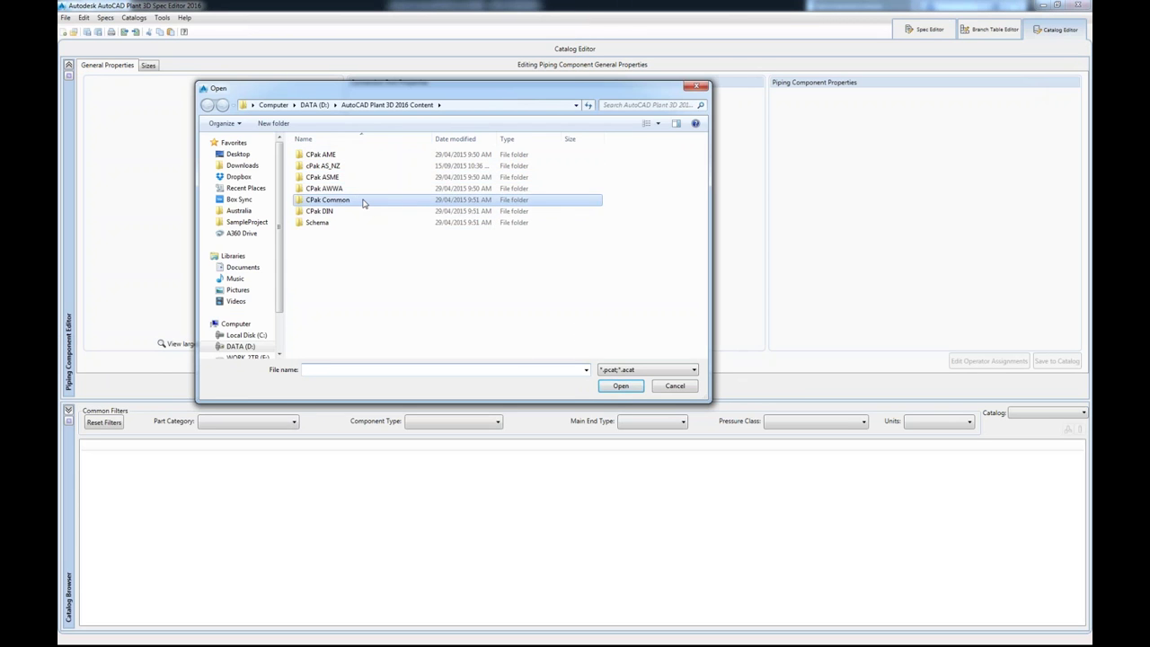
pyautogui.doubleClick(363, 201)
pyautogui.click(359, 290)
pyautogui.scroll(-1, 377, 269)
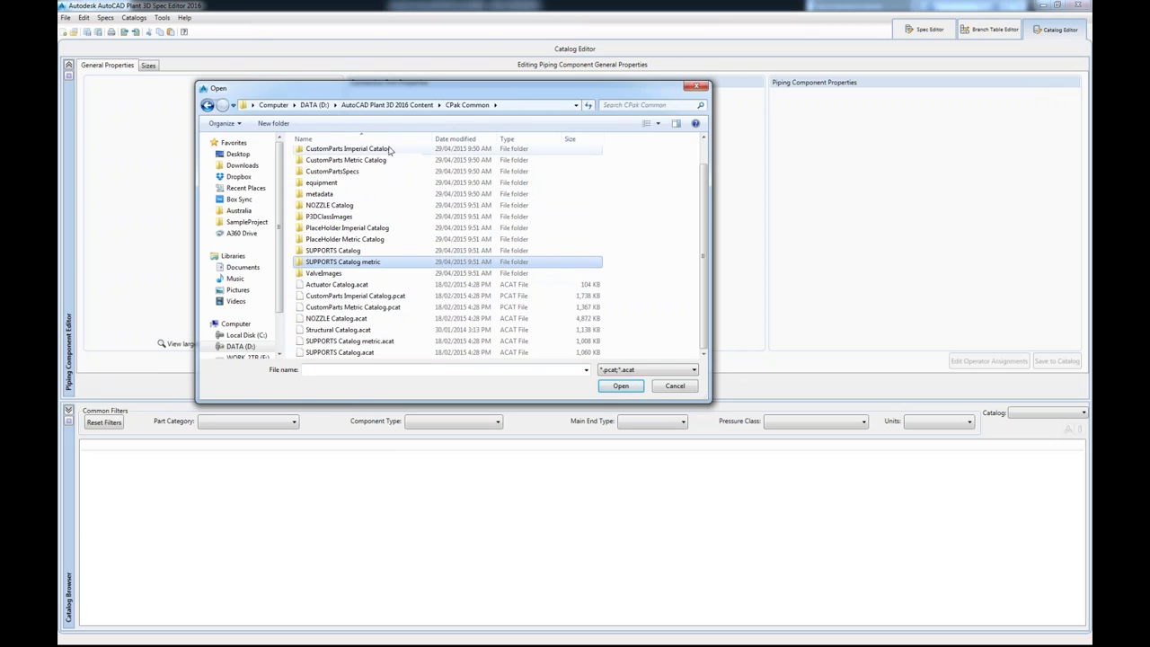
pyautogui.click(386, 104)
pyautogui.doubleClick(372, 155)
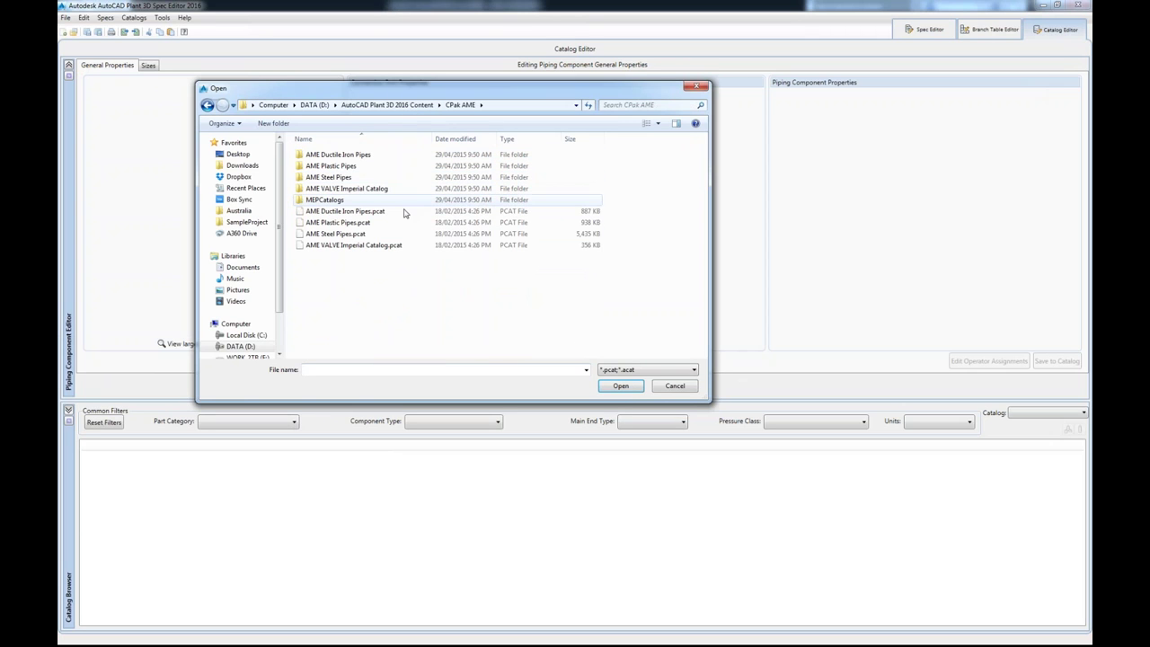
pyautogui.click(420, 105)
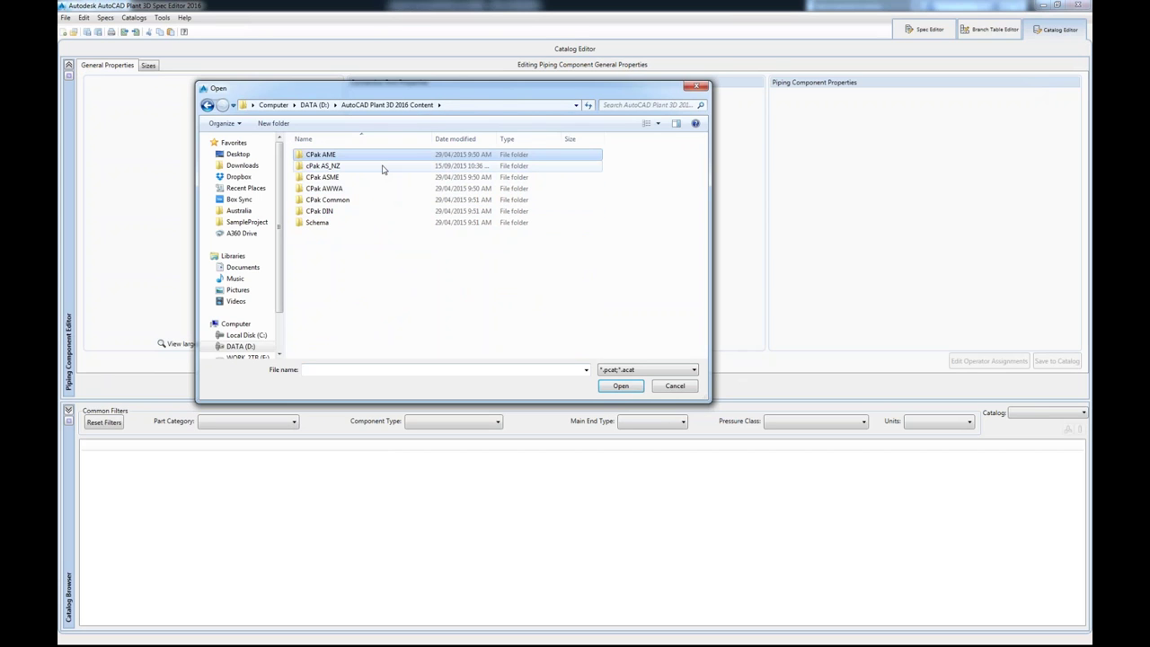
pyautogui.doubleClick(381, 167)
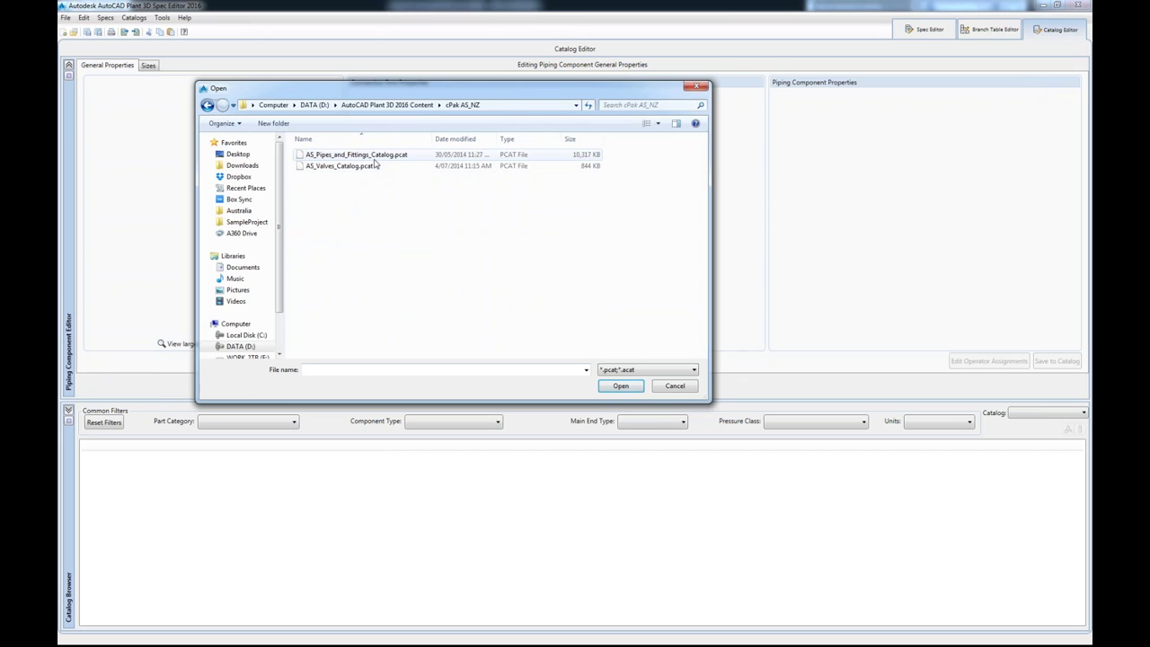
pyautogui.click(387, 105)
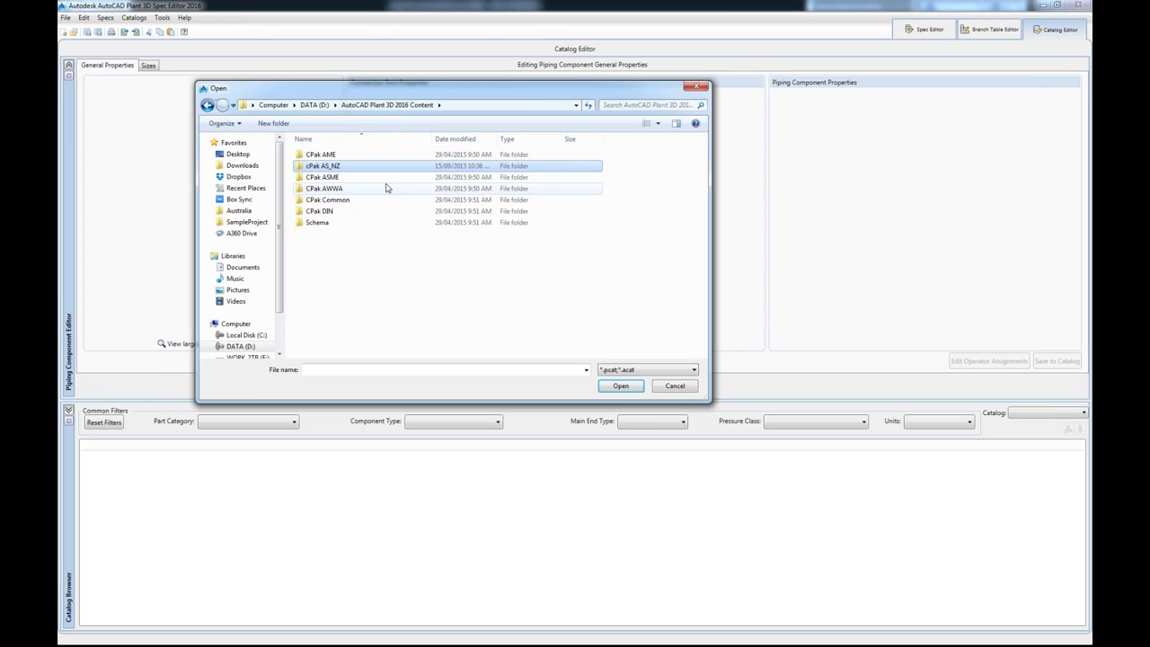
pyautogui.doubleClick(382, 177)
pyautogui.click(387, 178)
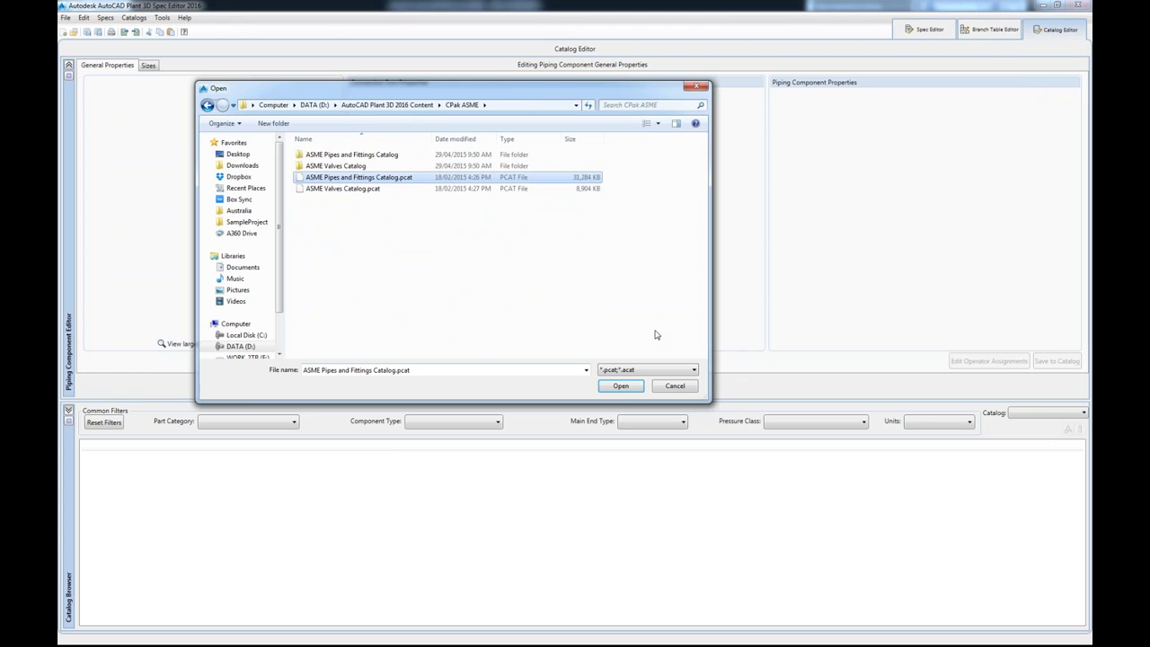
pyautogui.click(621, 385)
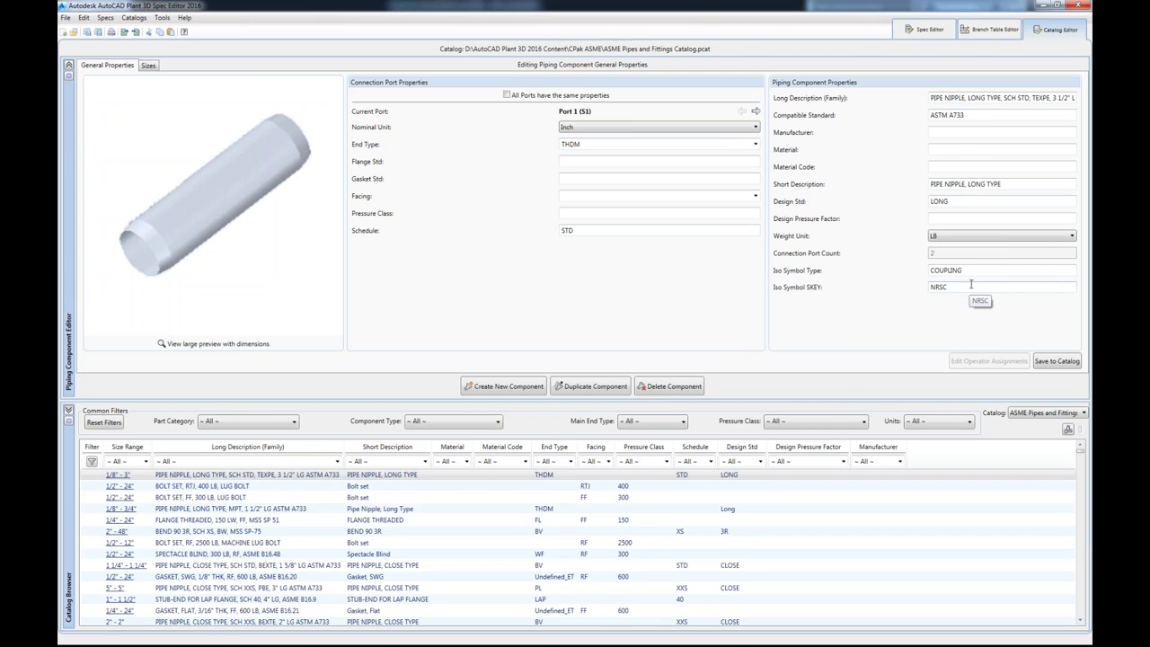
# Show the size data for the long-type pipe nipple.
pyautogui.click(154, 67)
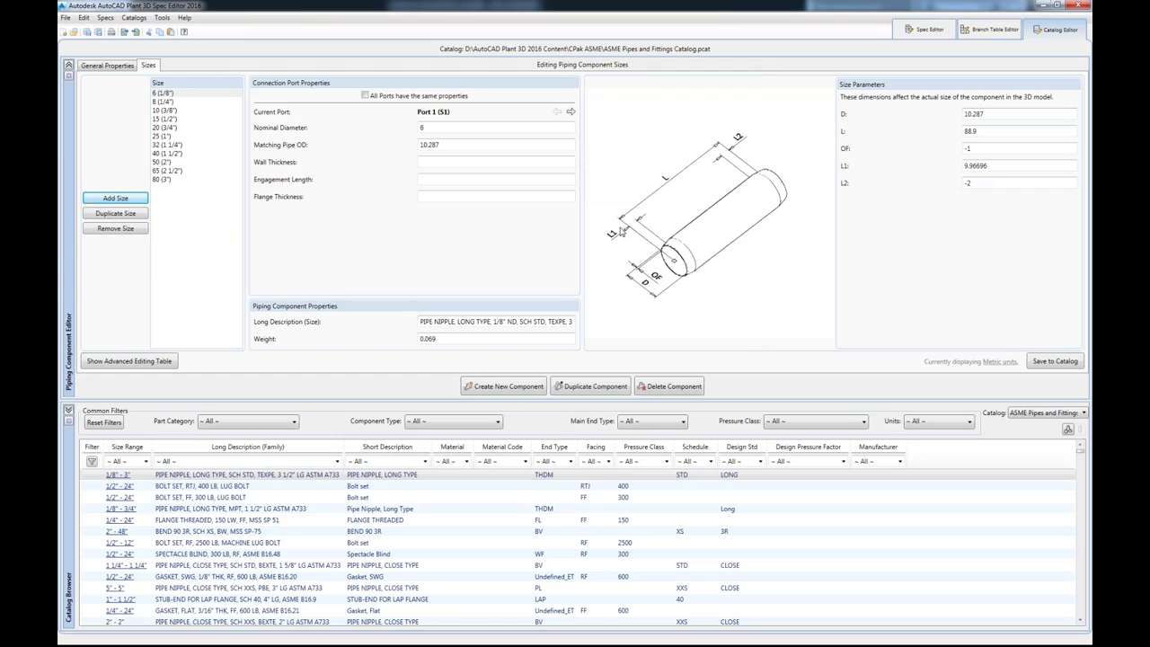
# Review pipe nipple sizes 10 (3/8") and 25 (1") and spectacle blind size 50 (2"), then switch to spec sheets.
pyautogui.click(200, 109)
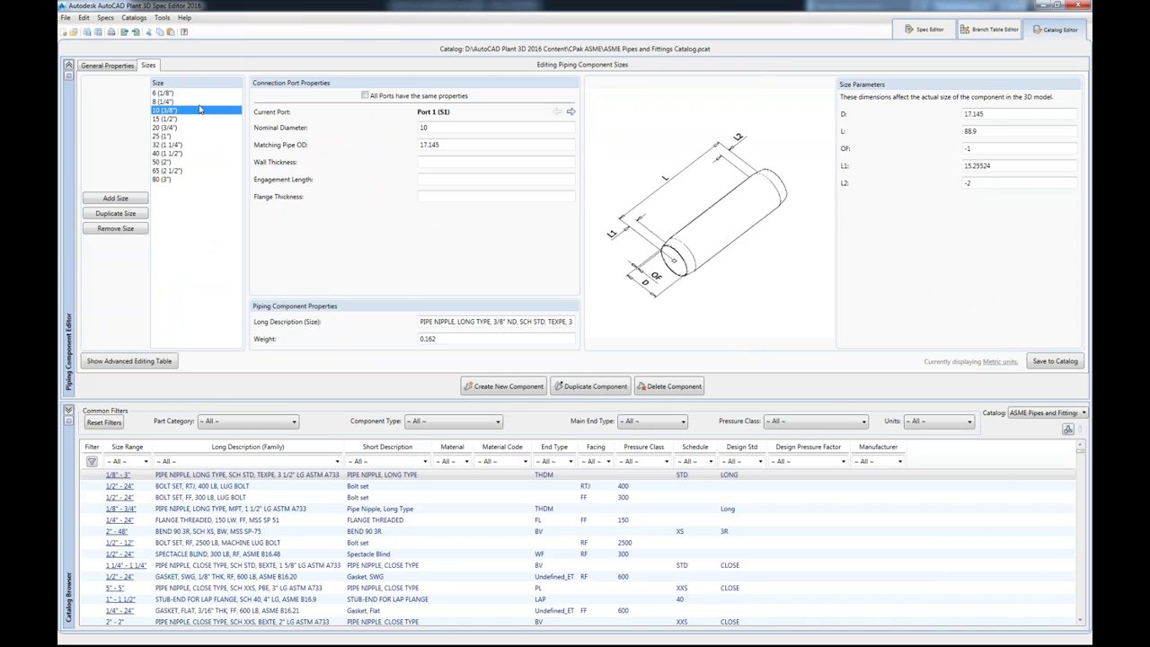
pyautogui.click(186, 135)
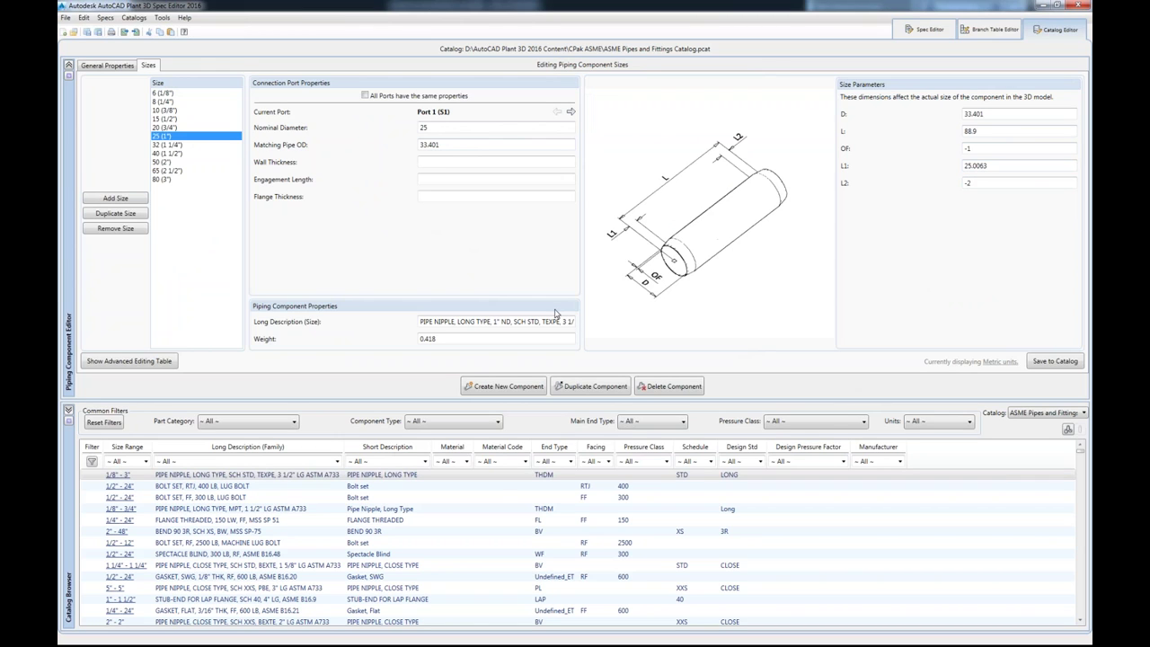
pyautogui.click(388, 556)
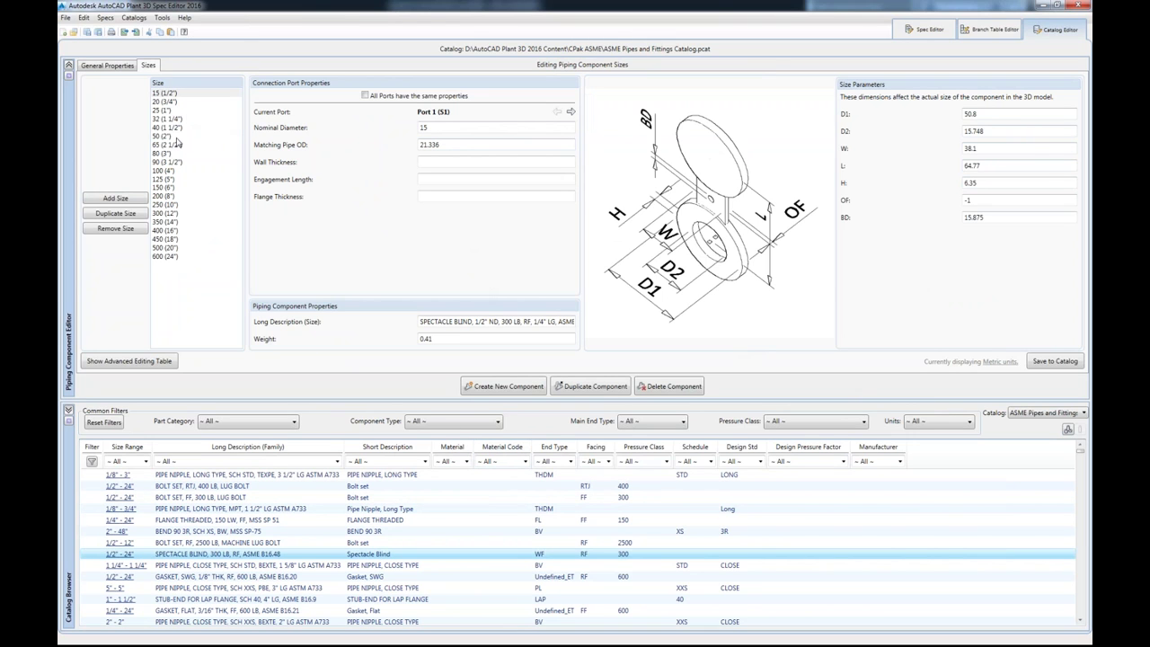
pyautogui.click(176, 137)
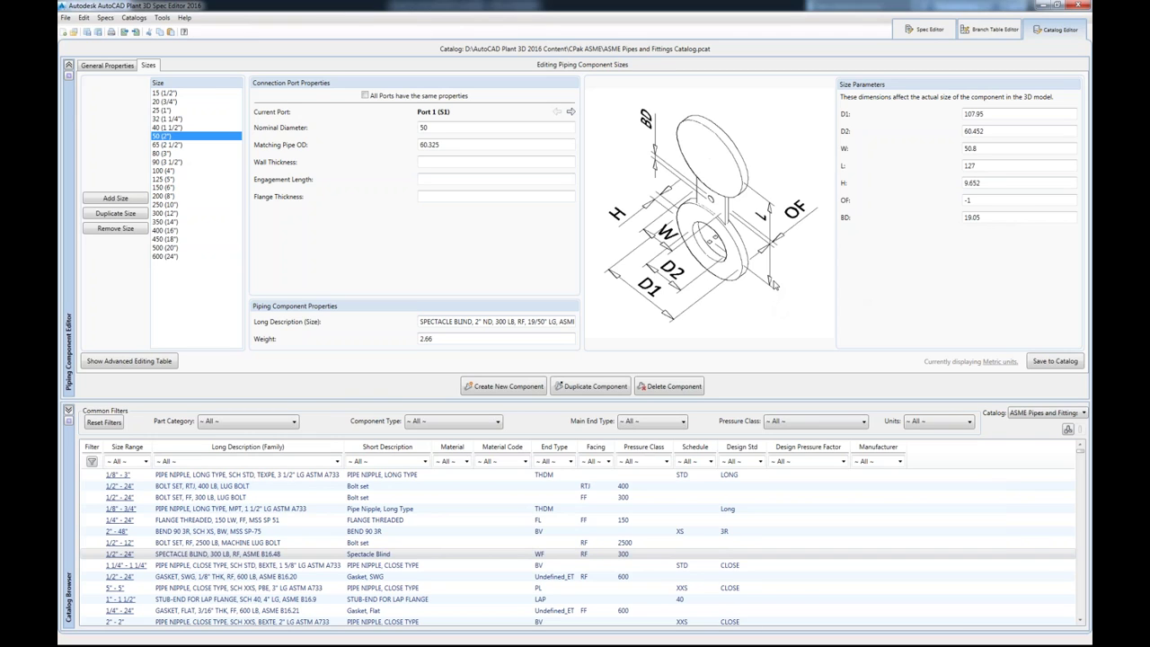
pyautogui.click(934, 32)
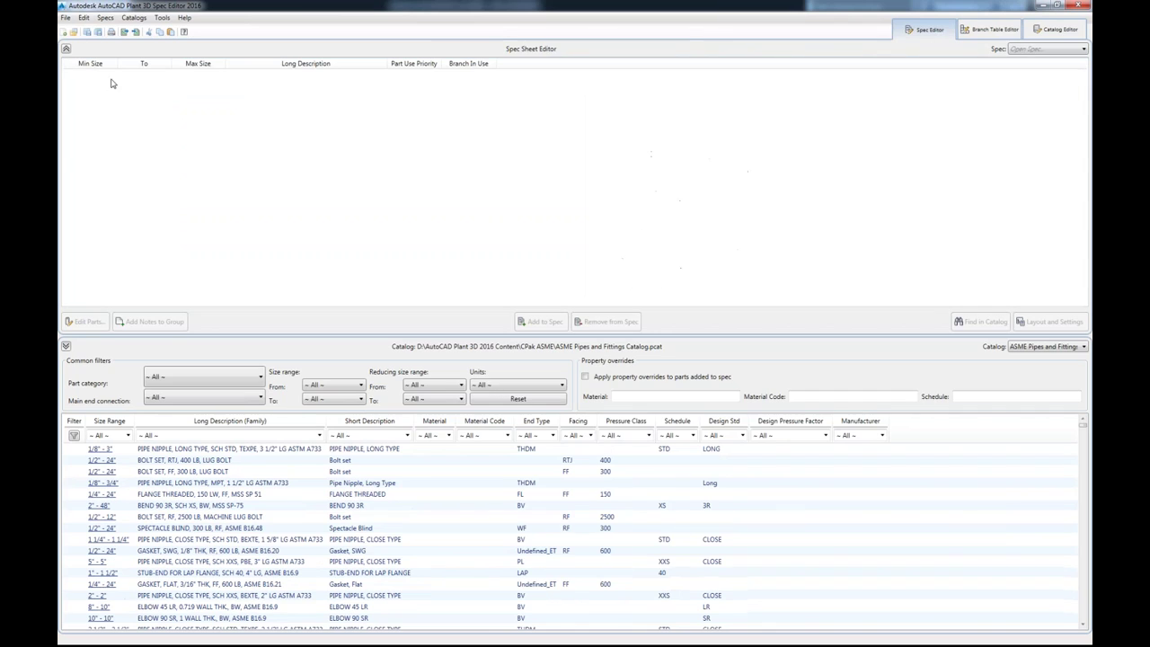
# Open spec sheet SS150.pspx from the C:\_Plant3D Greenfields\Spec Sheets folder.
pyautogui.click(65, 17)
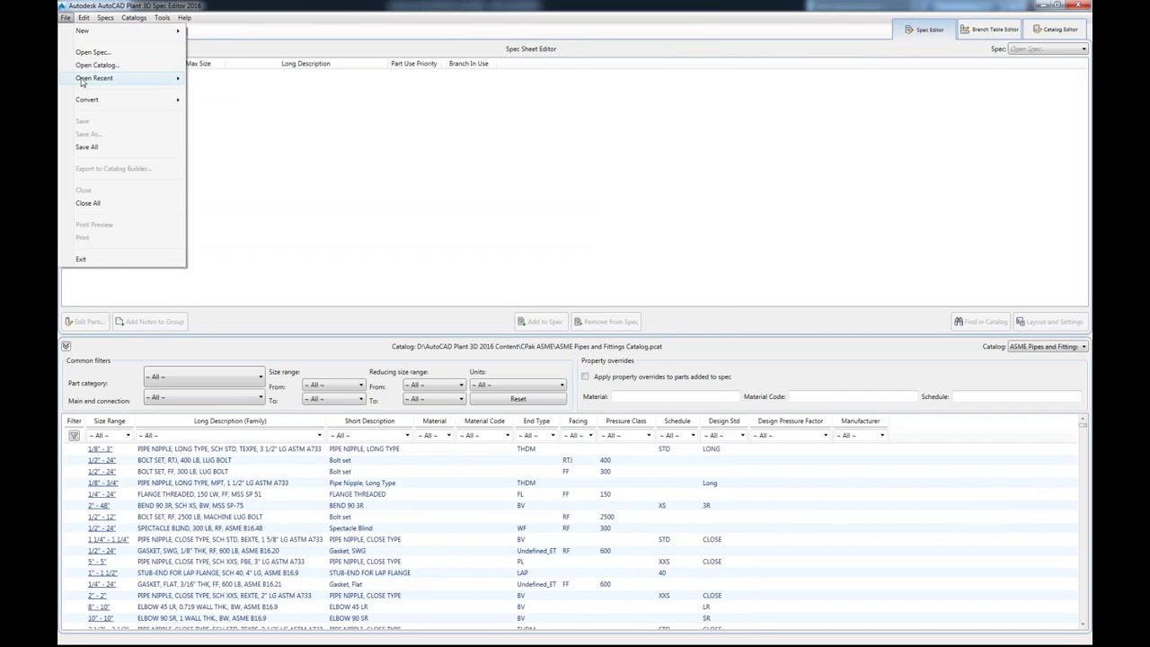
pyautogui.click(92, 52)
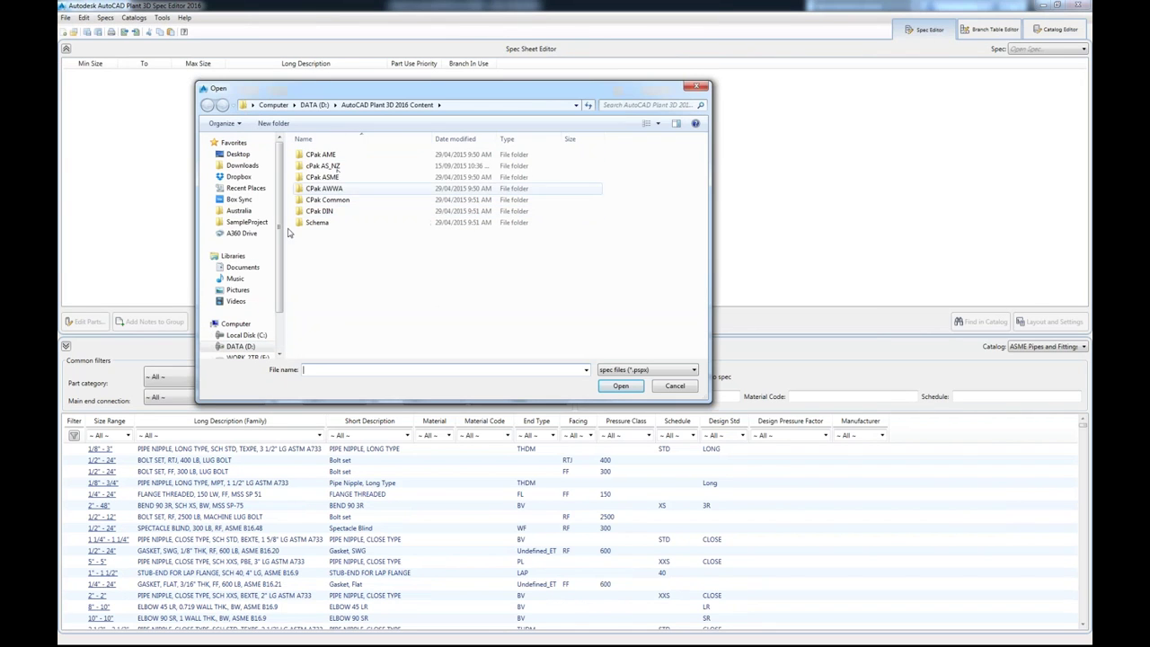
pyautogui.click(232, 334)
pyautogui.doubleClick(361, 155)
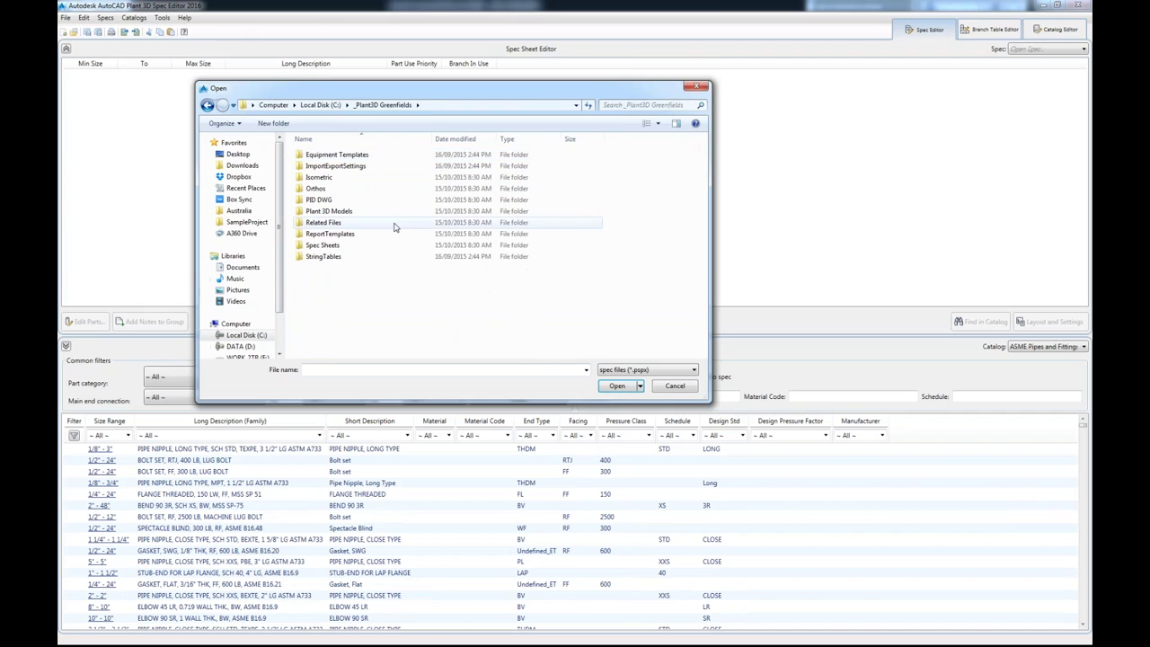
pyautogui.doubleClick(385, 246)
pyautogui.click(411, 256)
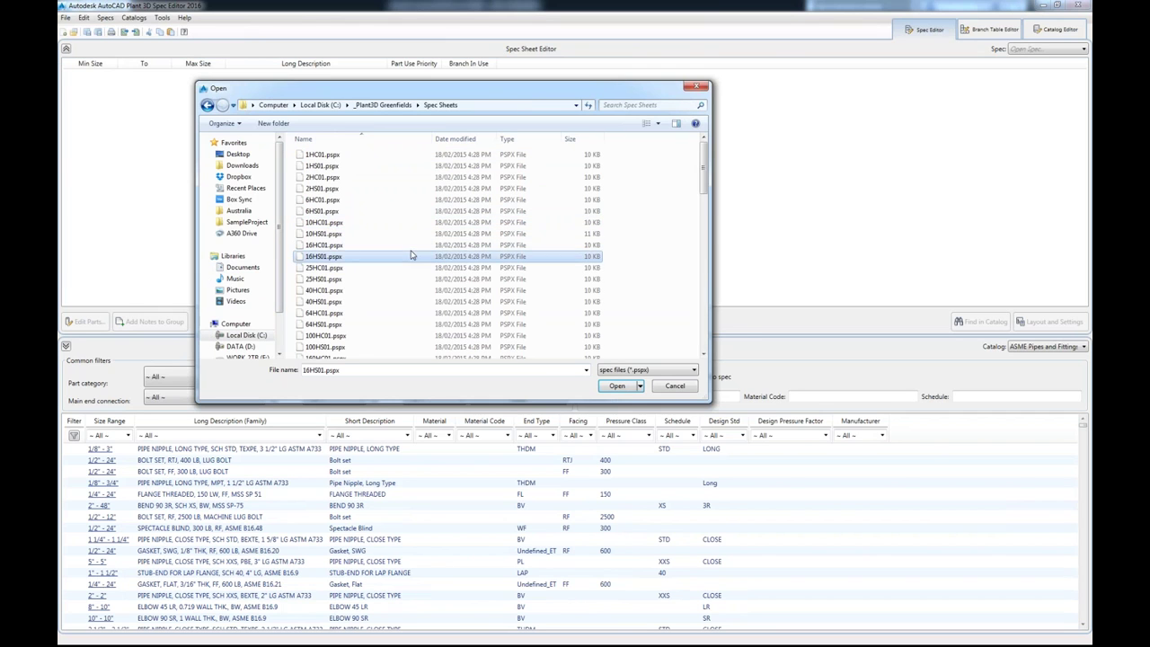
pyautogui.scroll(-8, 404, 242)
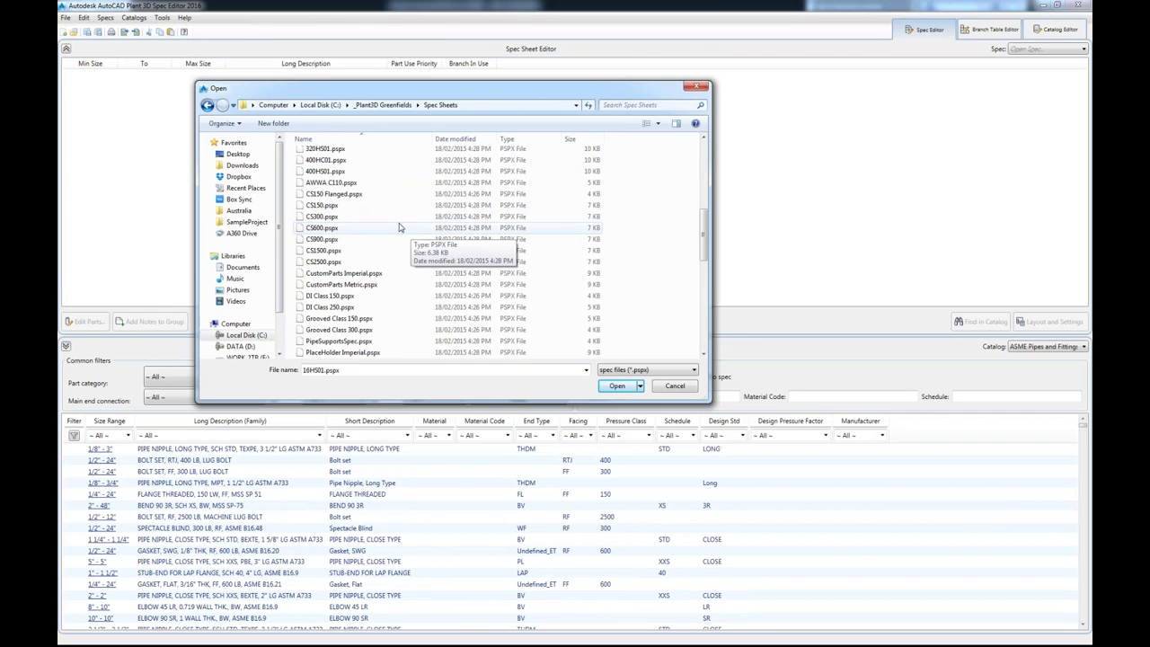
pyautogui.scroll(-7, 404, 232)
pyautogui.scroll(-1, 407, 235)
pyautogui.click(404, 296)
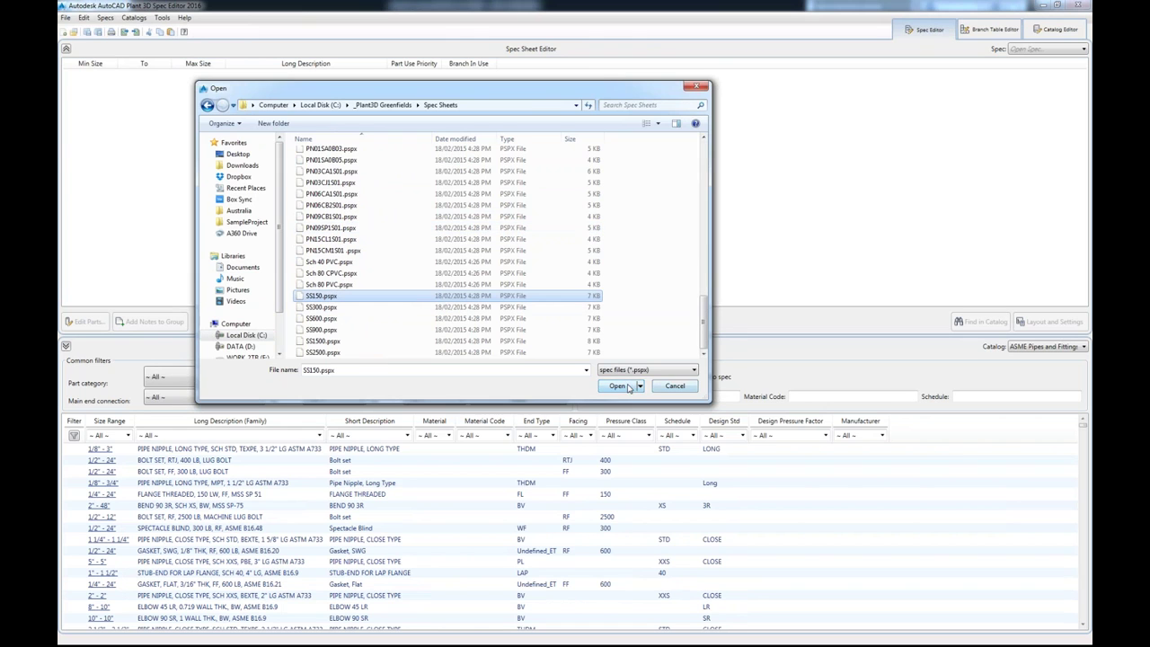
pyautogui.click(618, 385)
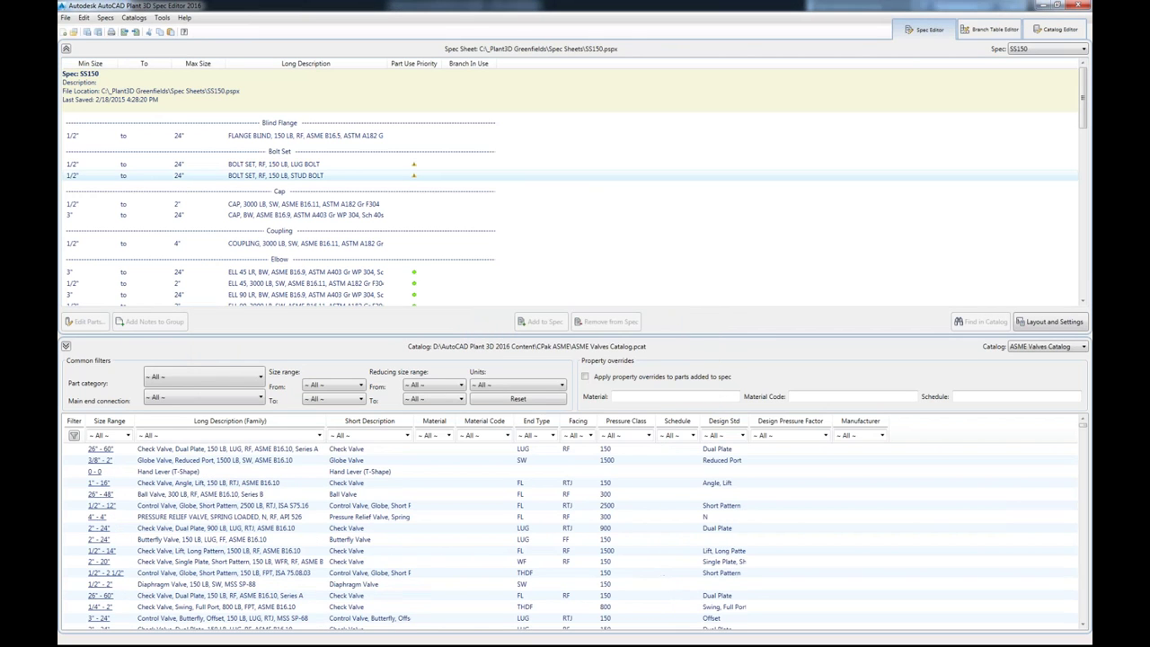
pyautogui.click(128, 136)
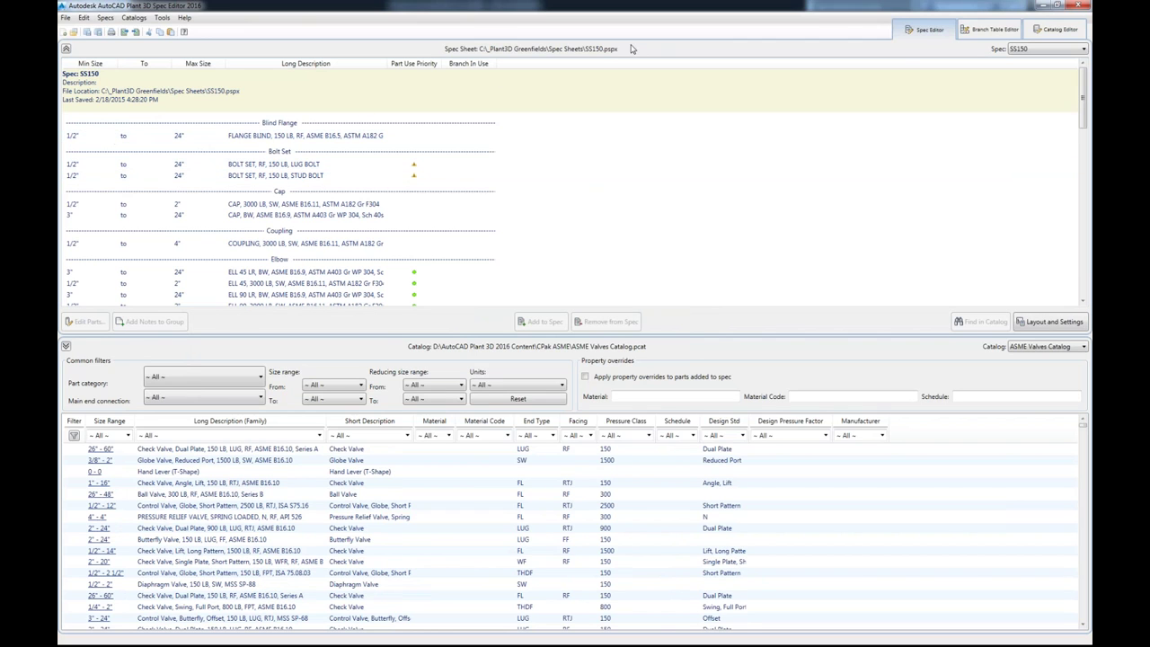
pyautogui.click(248, 140)
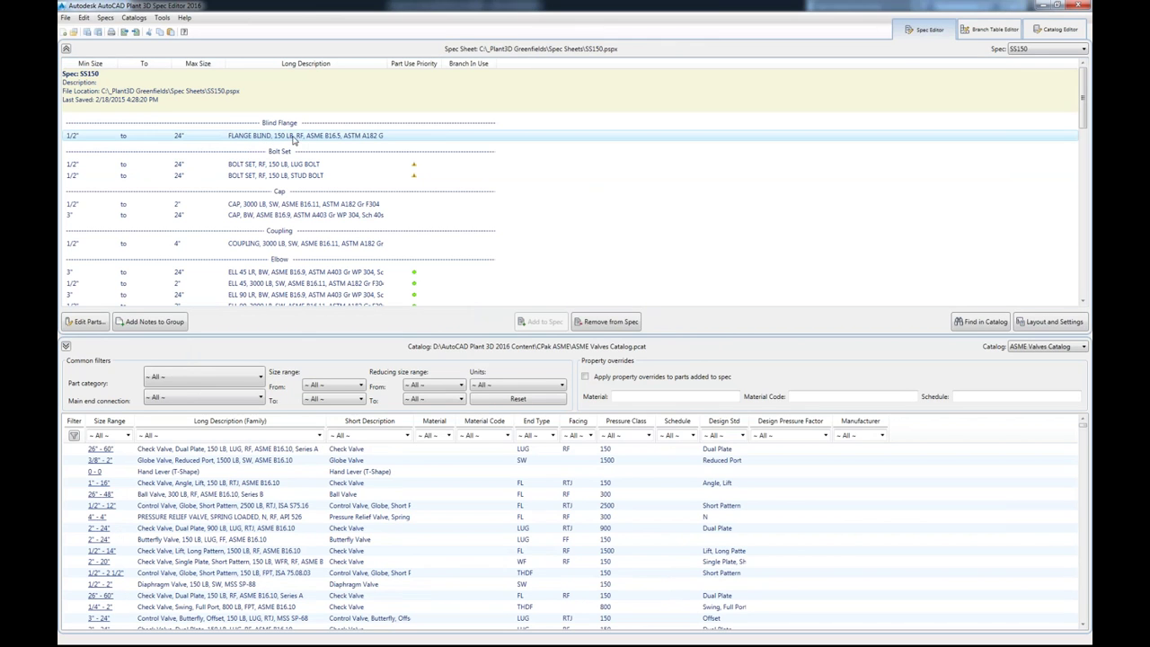
pyautogui.scroll(-4, 310, 148)
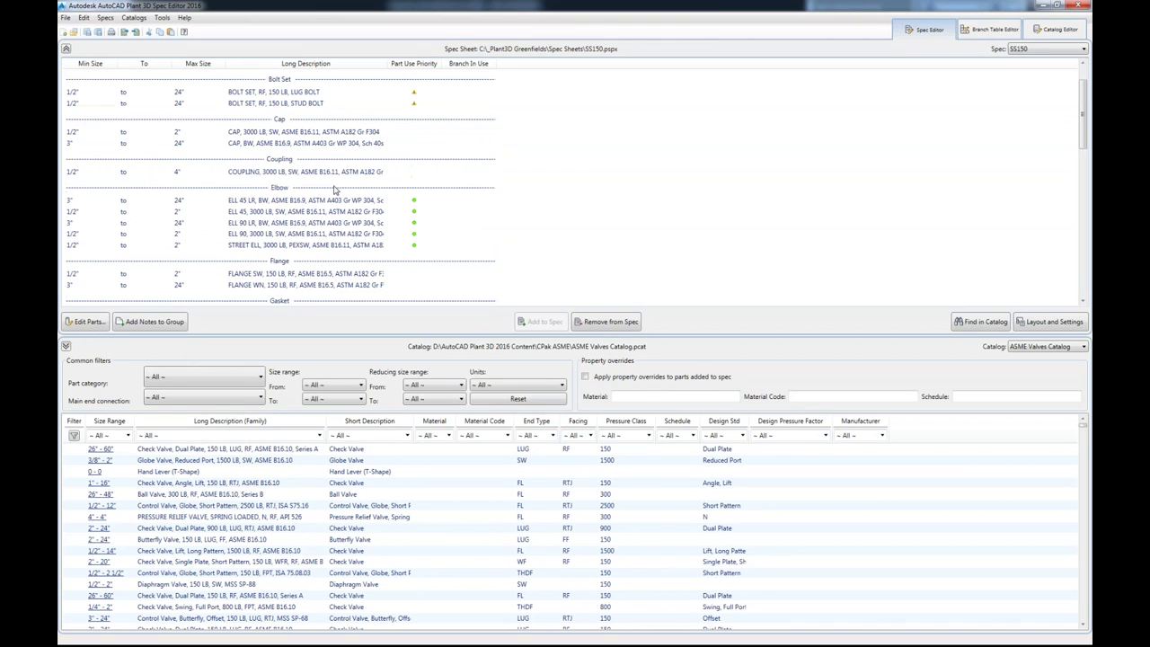
pyautogui.click(311, 172)
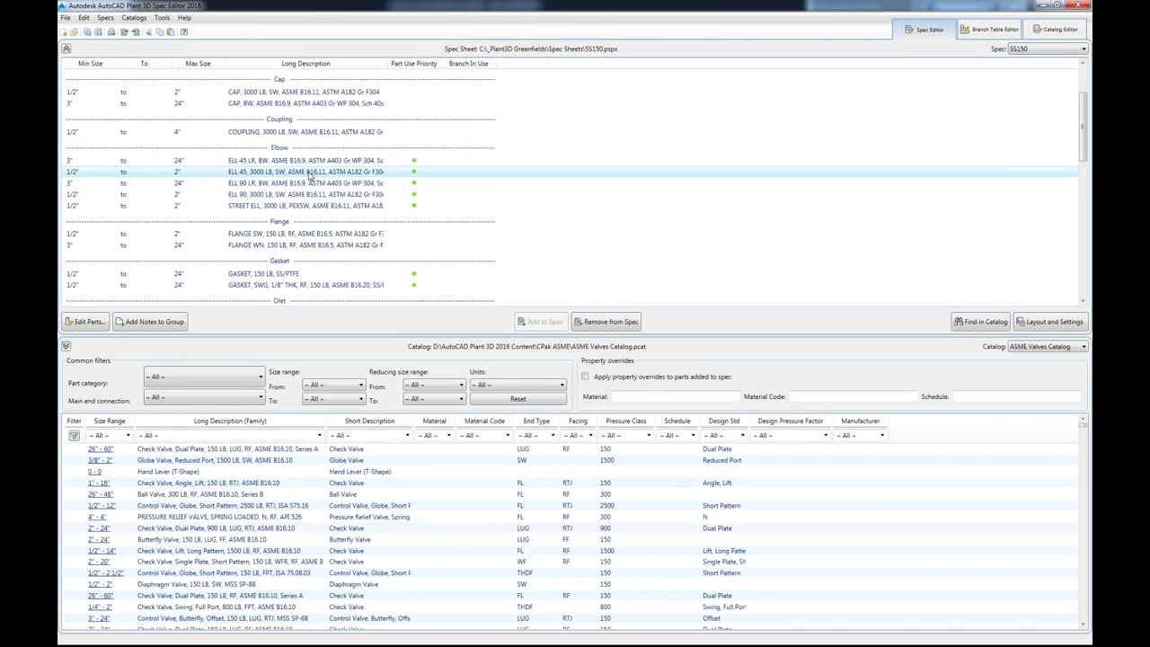
pyautogui.click(183, 165)
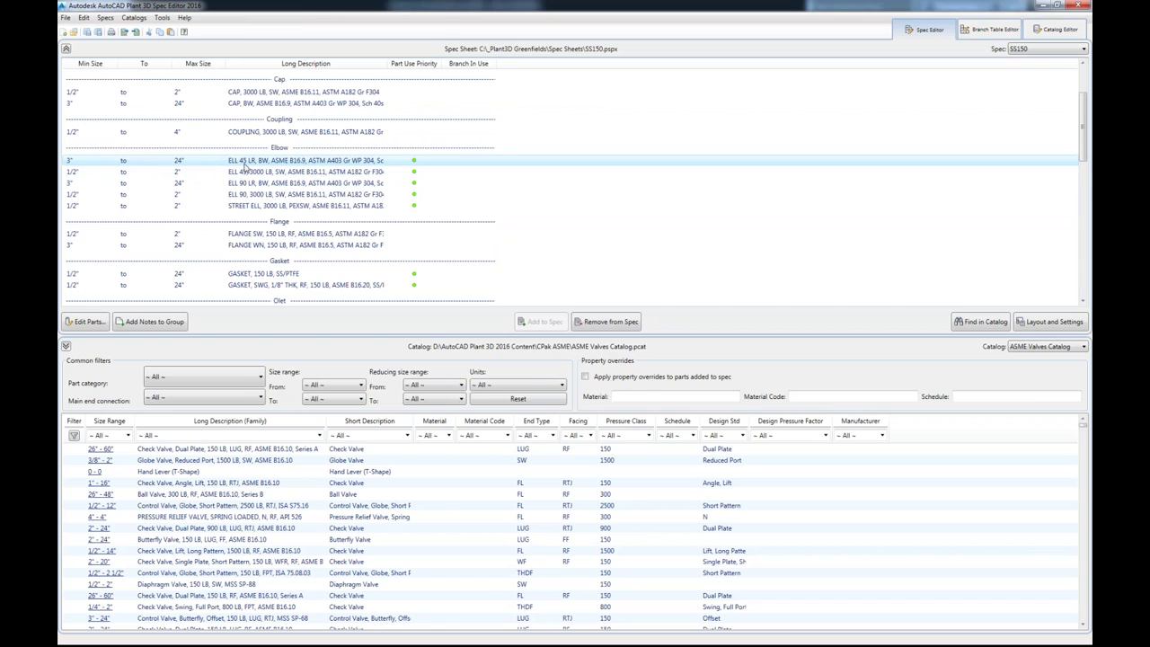
pyautogui.click(304, 173)
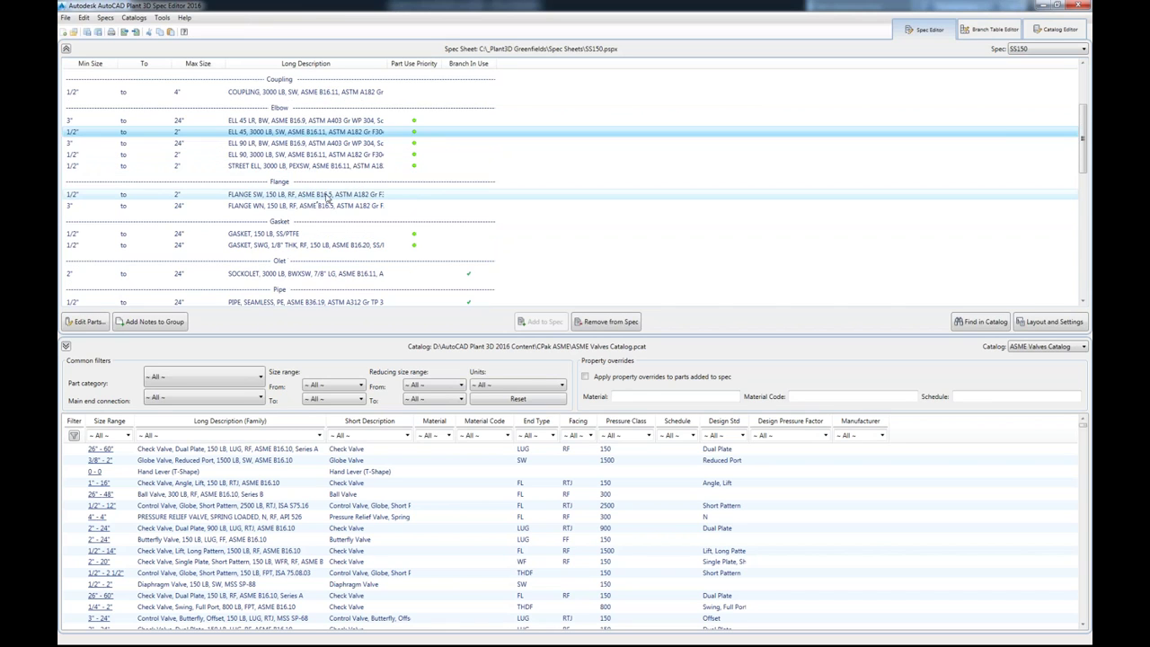
pyautogui.scroll(-3, 314, 198)
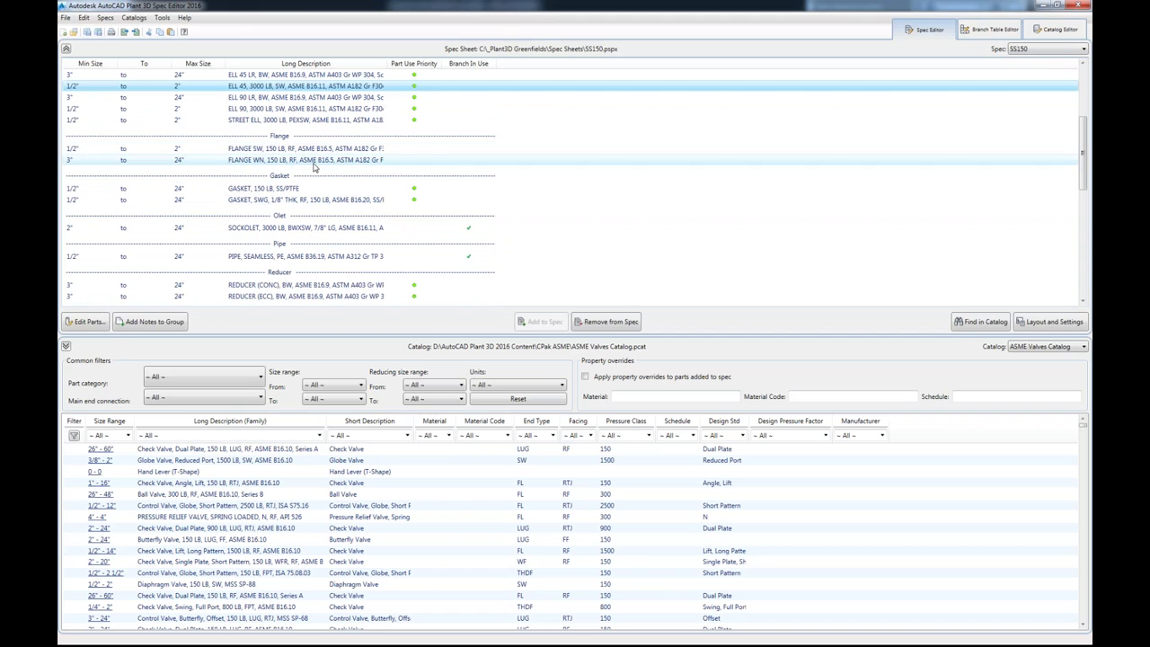
pyautogui.scroll(-1, 314, 166)
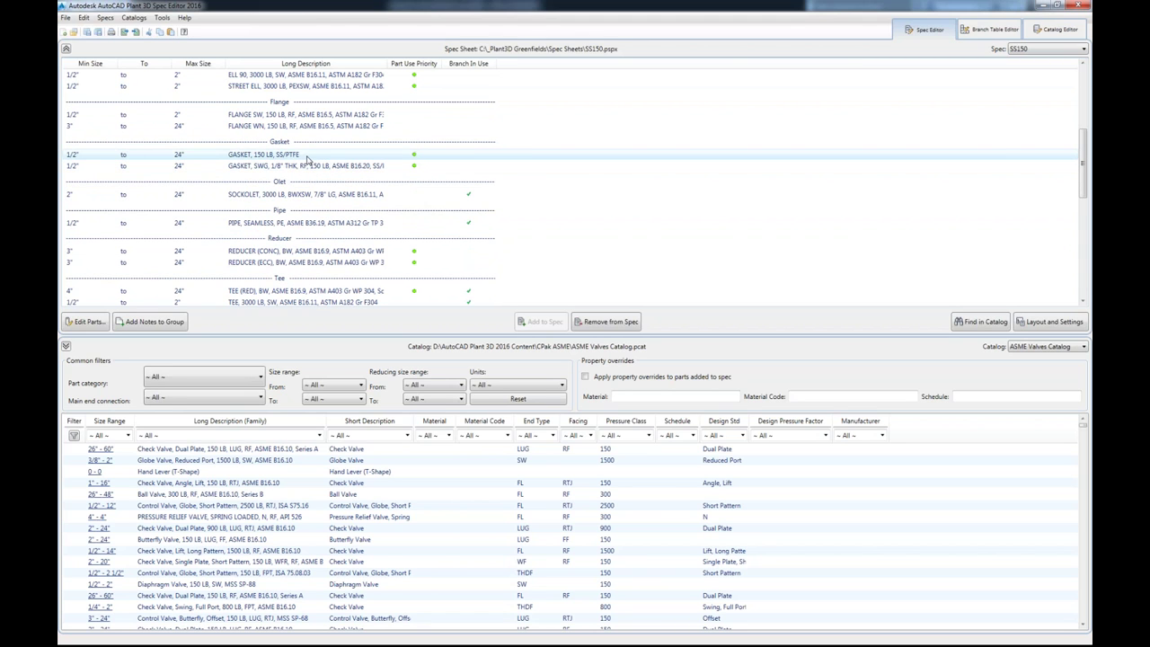
pyautogui.scroll(-6, 330, 170)
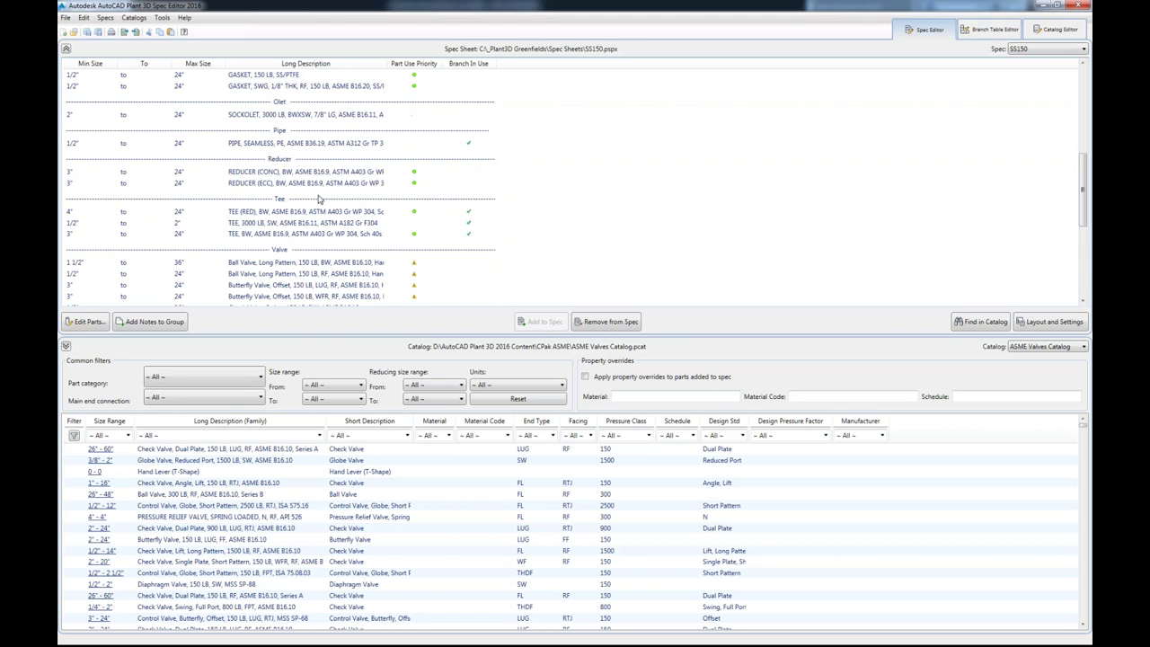
pyautogui.scroll(-3, 334, 190)
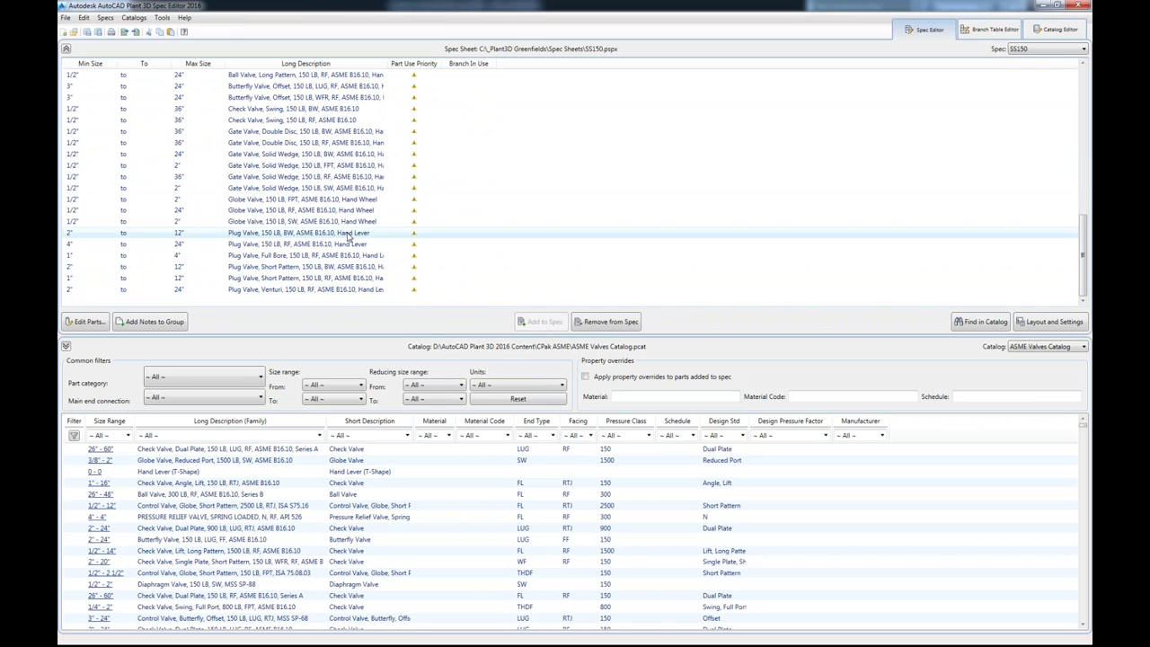
pyautogui.click(341, 188)
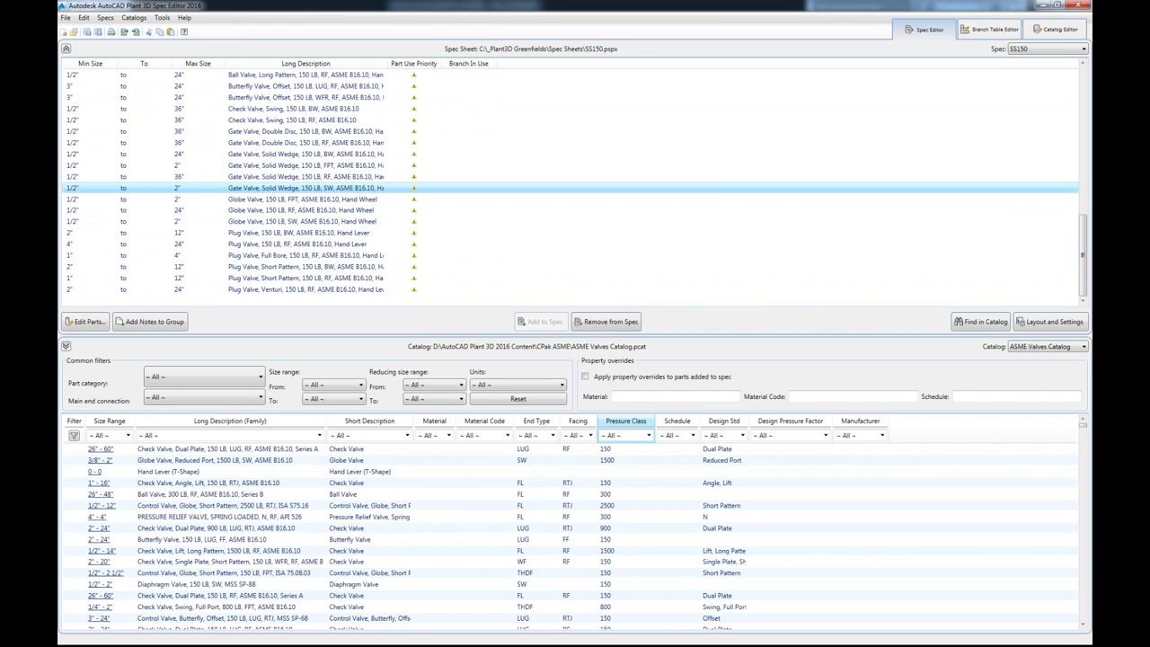
# Filter the ASME valves catalog to pressure class 150, RF facing and BALL VALVE.
pyautogui.click(649, 435)
pyautogui.click(643, 463)
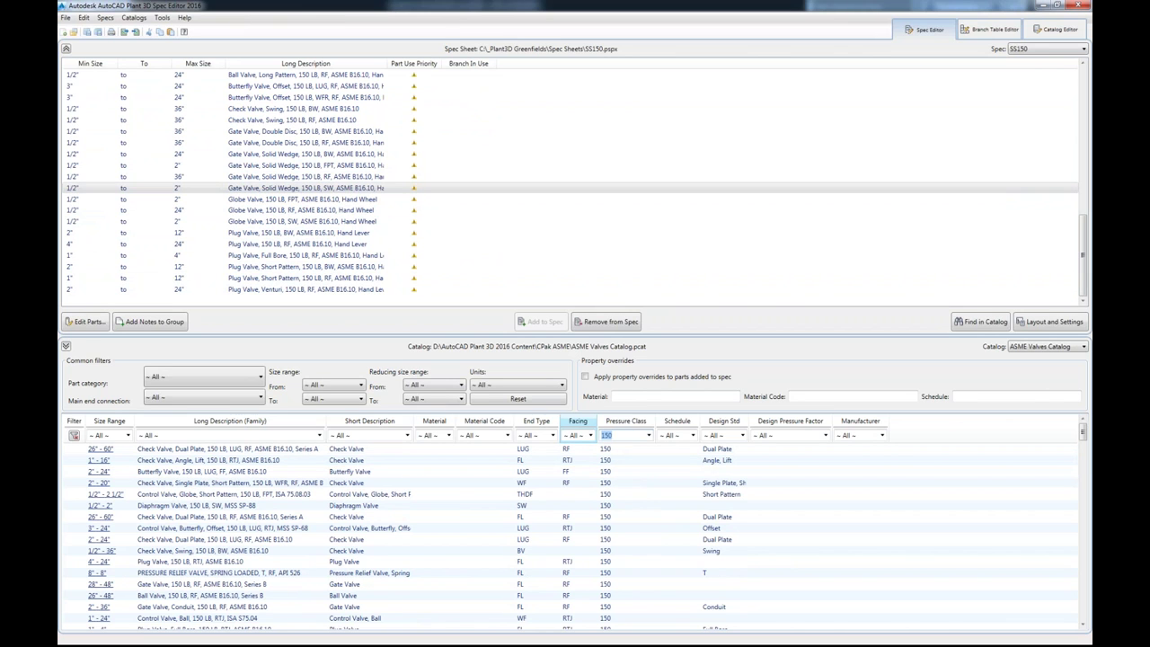
pyautogui.click(590, 434)
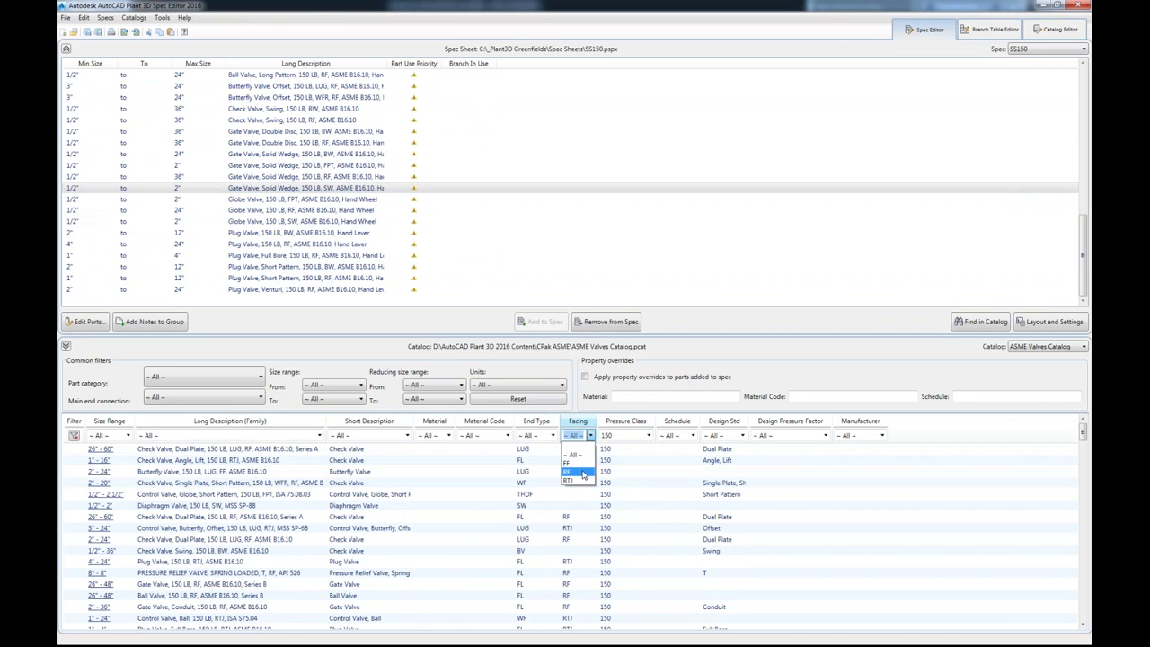
pyautogui.click(583, 472)
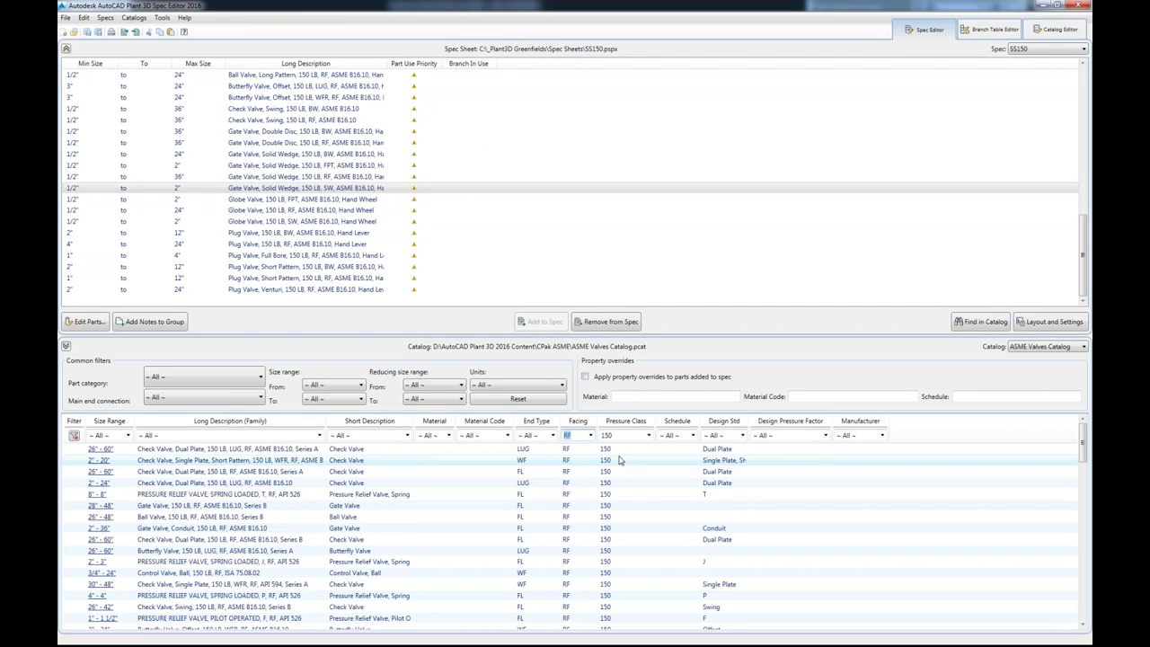
pyautogui.click(407, 436)
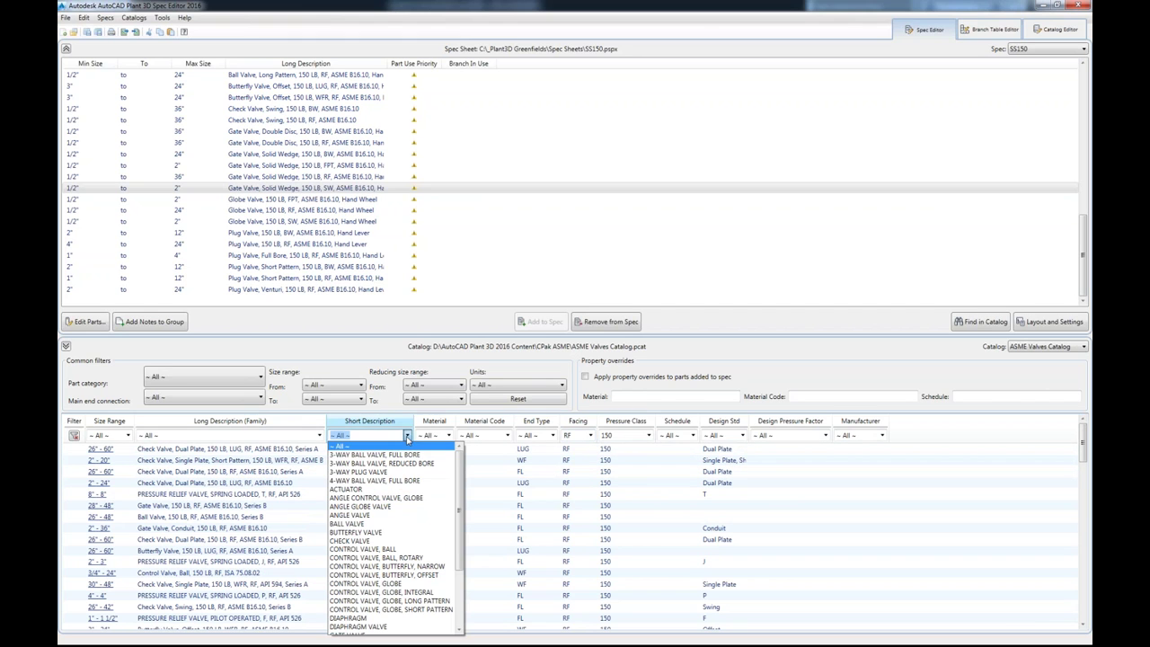
pyautogui.click(426, 524)
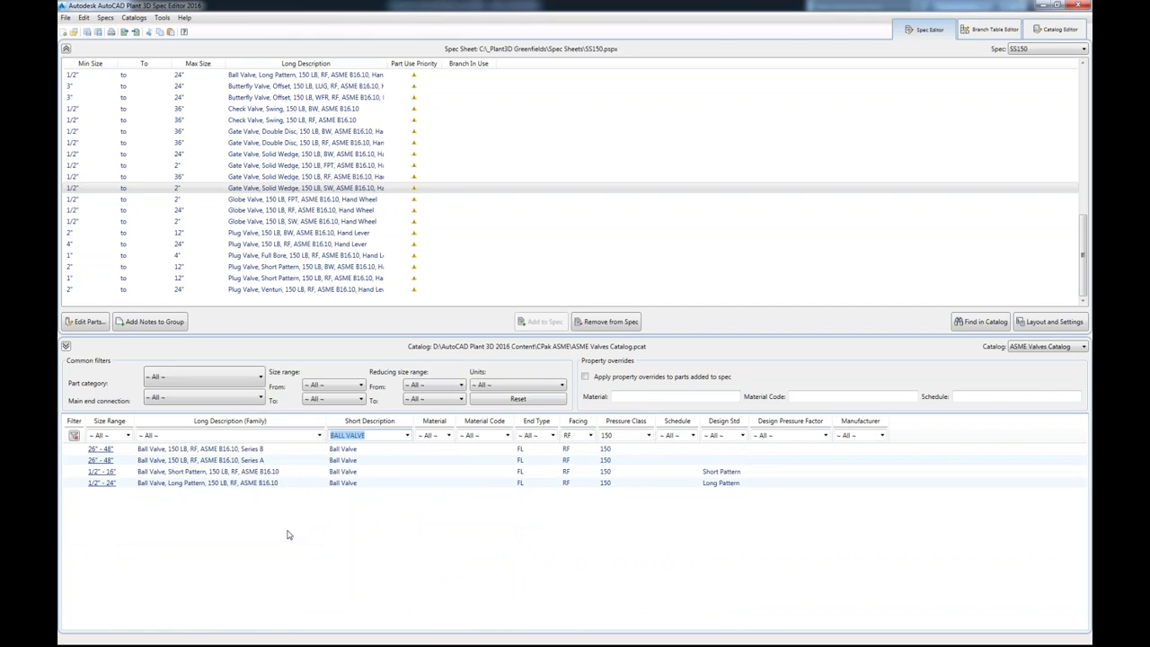
# Review the Series B, Series A and Short Pattern ball valve rows.
pyautogui.click(225, 451)
pyautogui.click(296, 466)
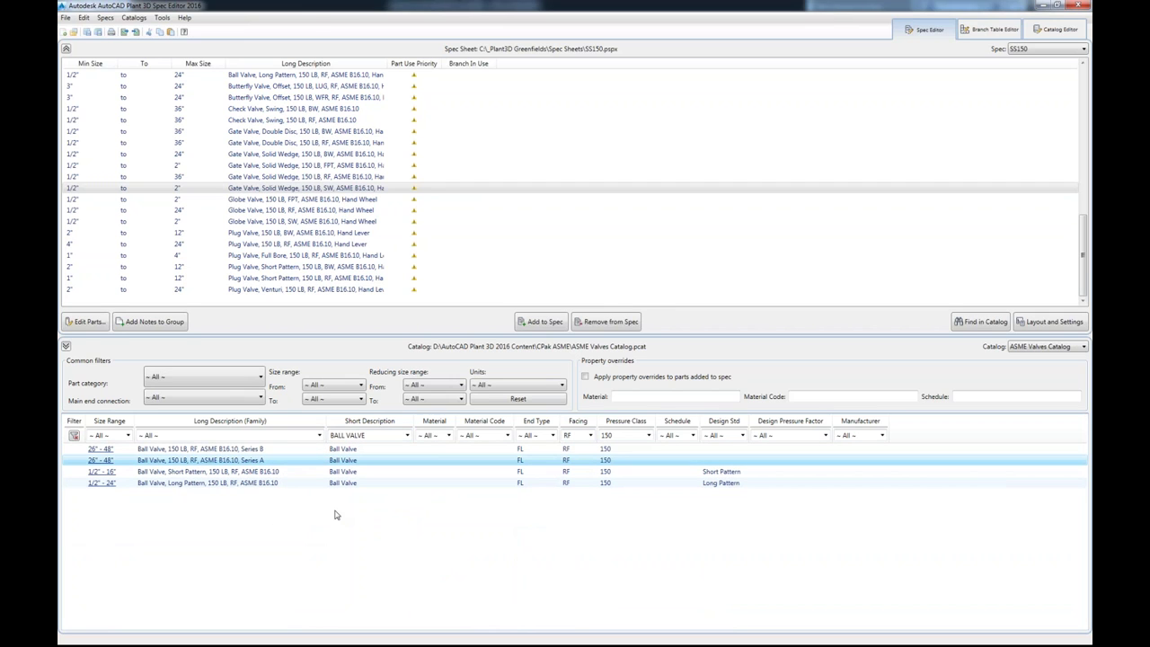
pyautogui.click(199, 472)
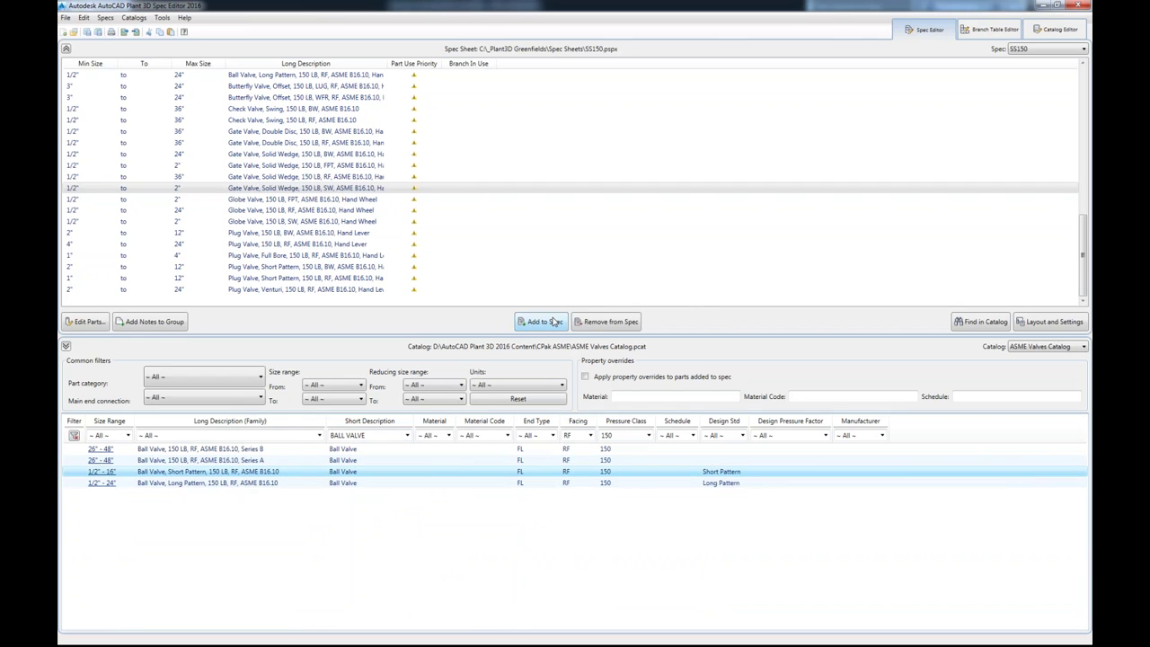
pyautogui.click(984, 32)
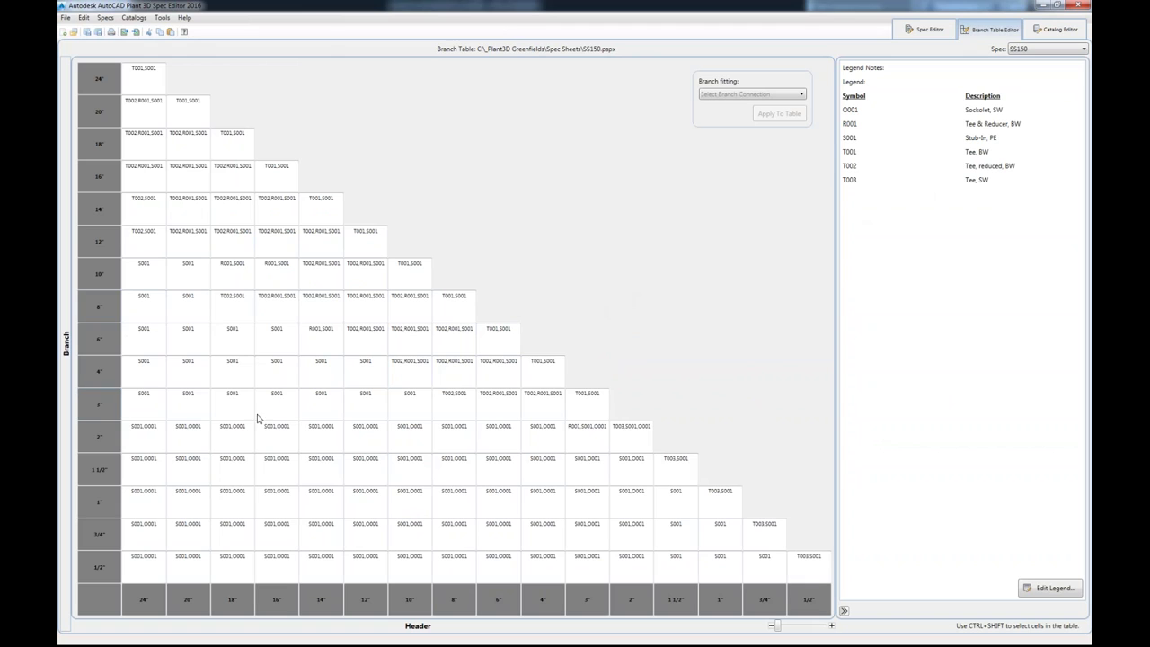
# Inspect the T002,S001 cell of the SS150 branch table.
pyautogui.click(443, 411)
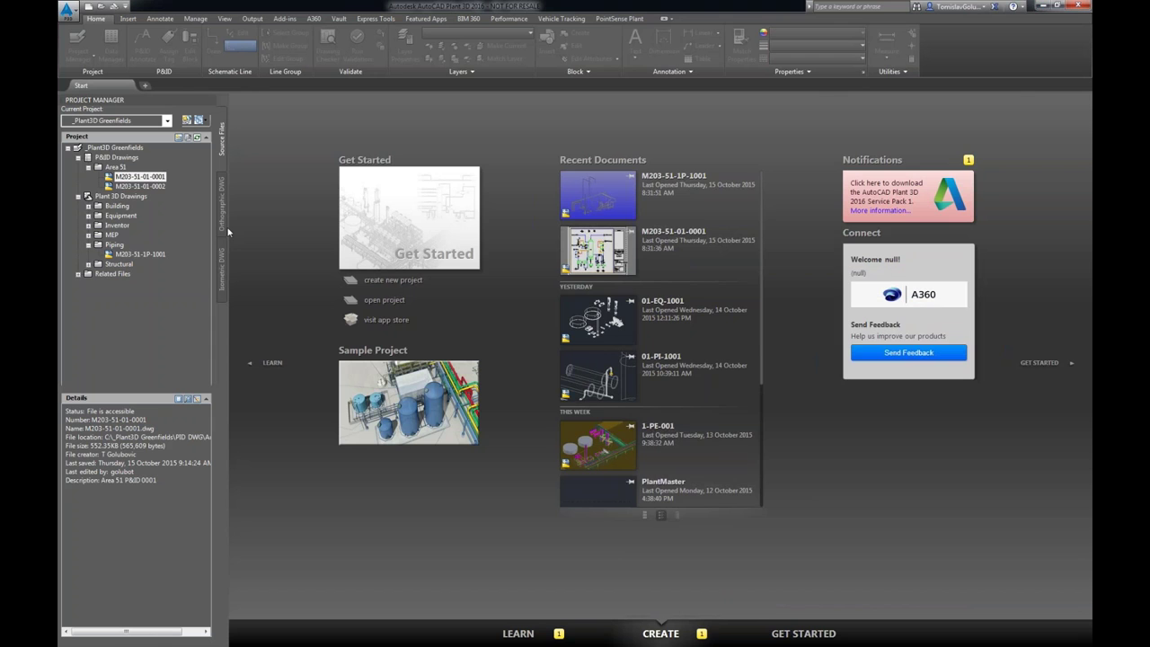
# Open piping drawing M203-51-1P-1001 from Project Manager and pan the model upward.
pyautogui.click(139, 254)
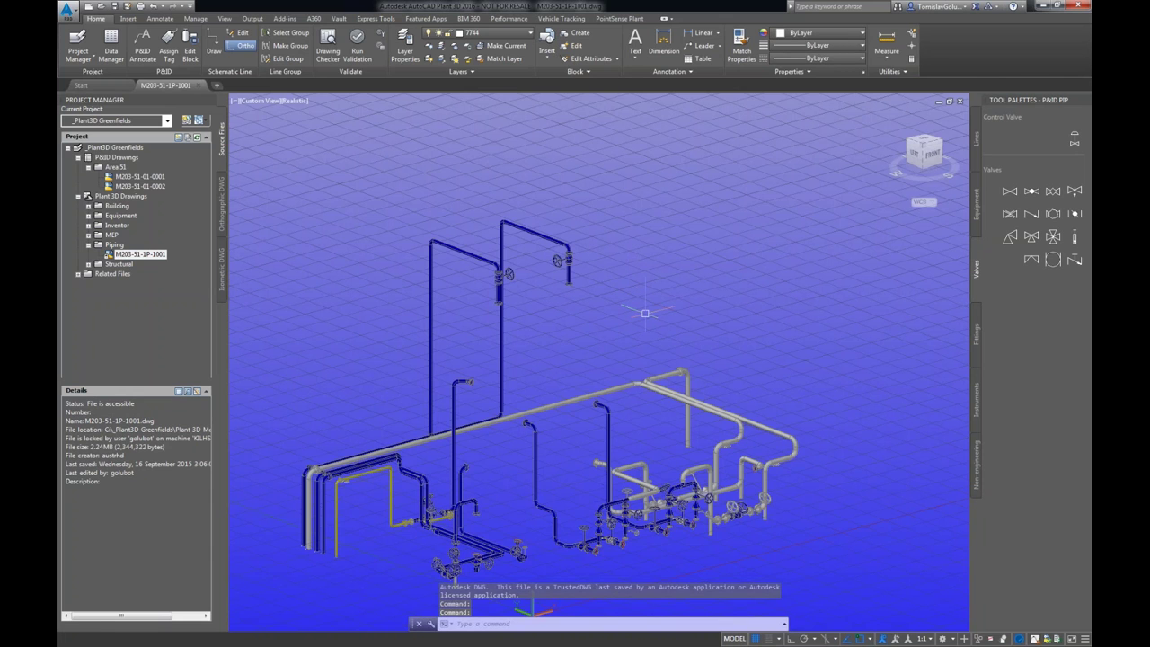
pyautogui.moveTo(641, 287); pyautogui.dragTo(640, 242, button='middle')
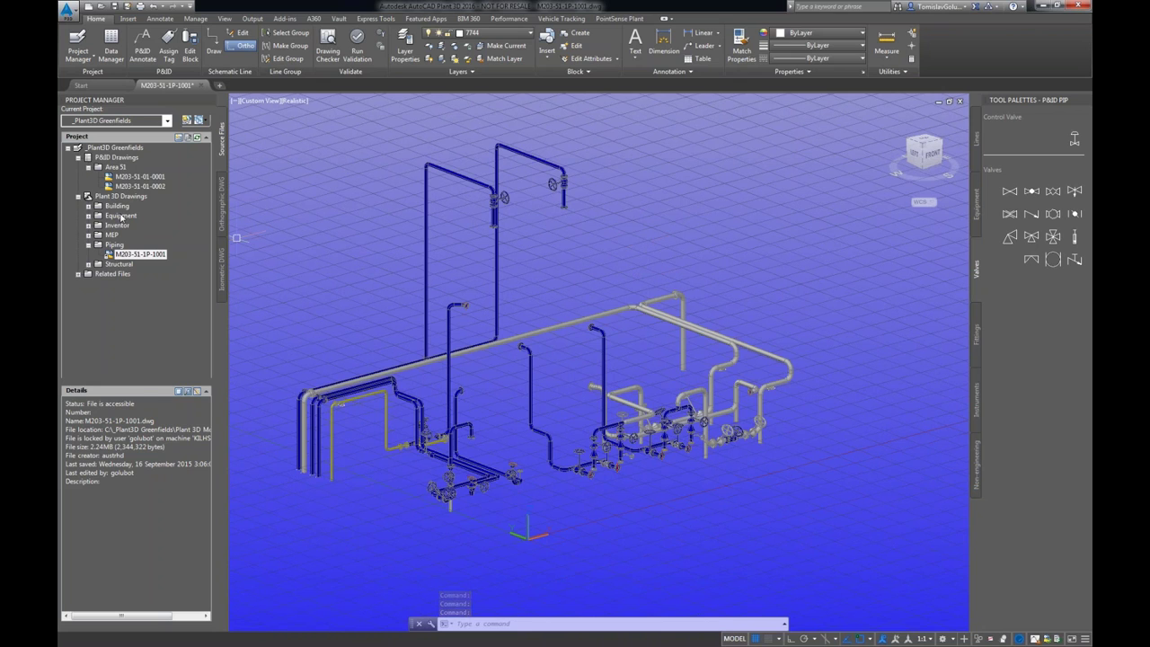
pyautogui.doubleClick(121, 217)
pyautogui.doubleClick(139, 225)
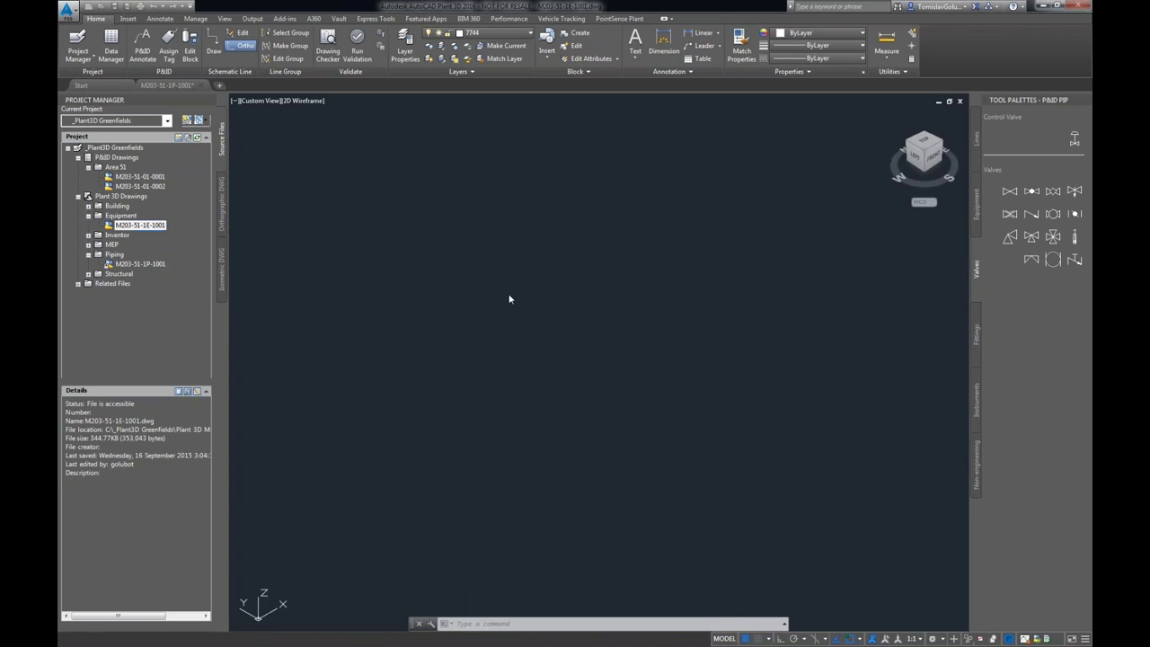
pyautogui.moveTo(450, 308); pyautogui.dragTo(371, 204, button='middle')
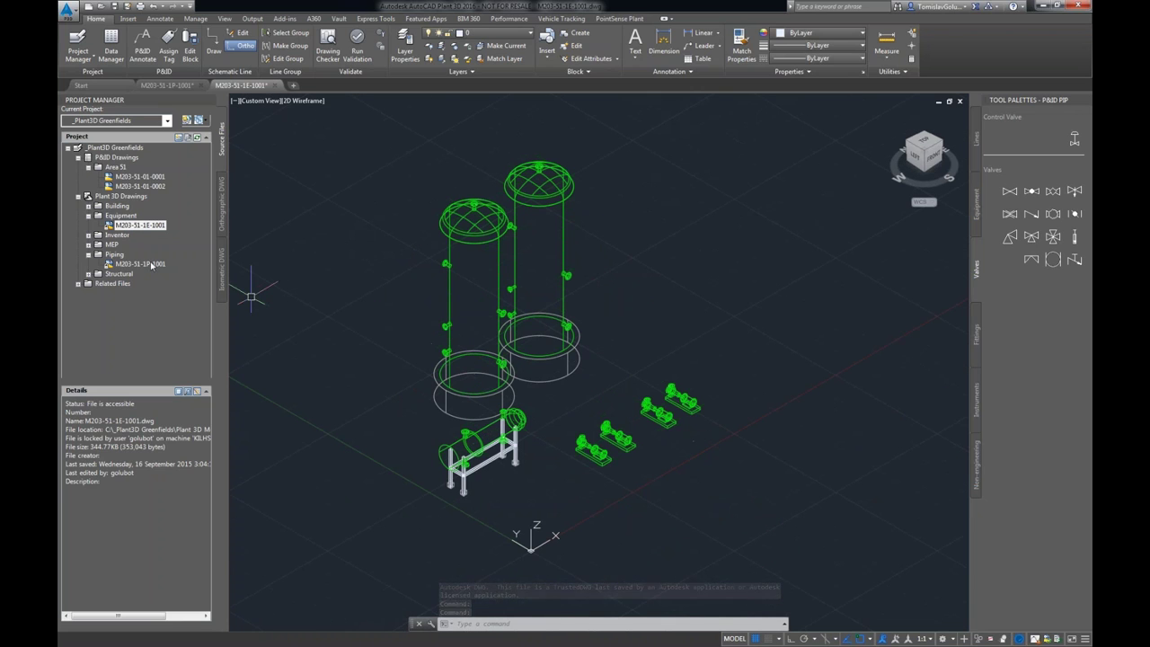
pyautogui.doubleClick(119, 273)
pyautogui.click(126, 293)
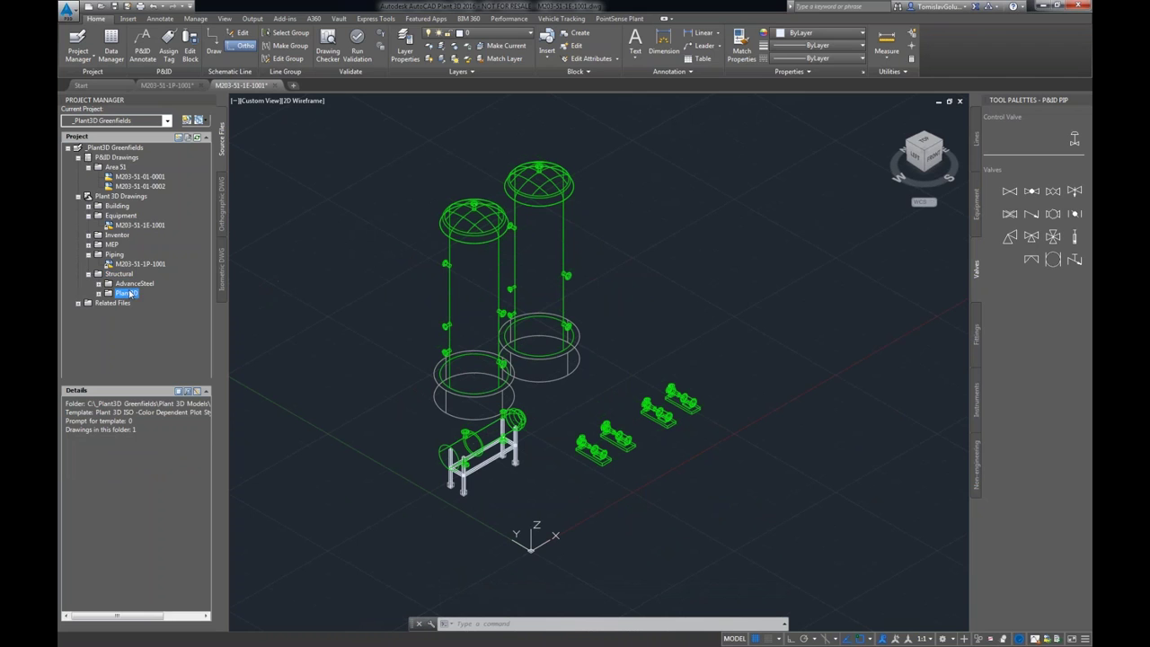
pyautogui.doubleClick(130, 293)
pyautogui.click(140, 303)
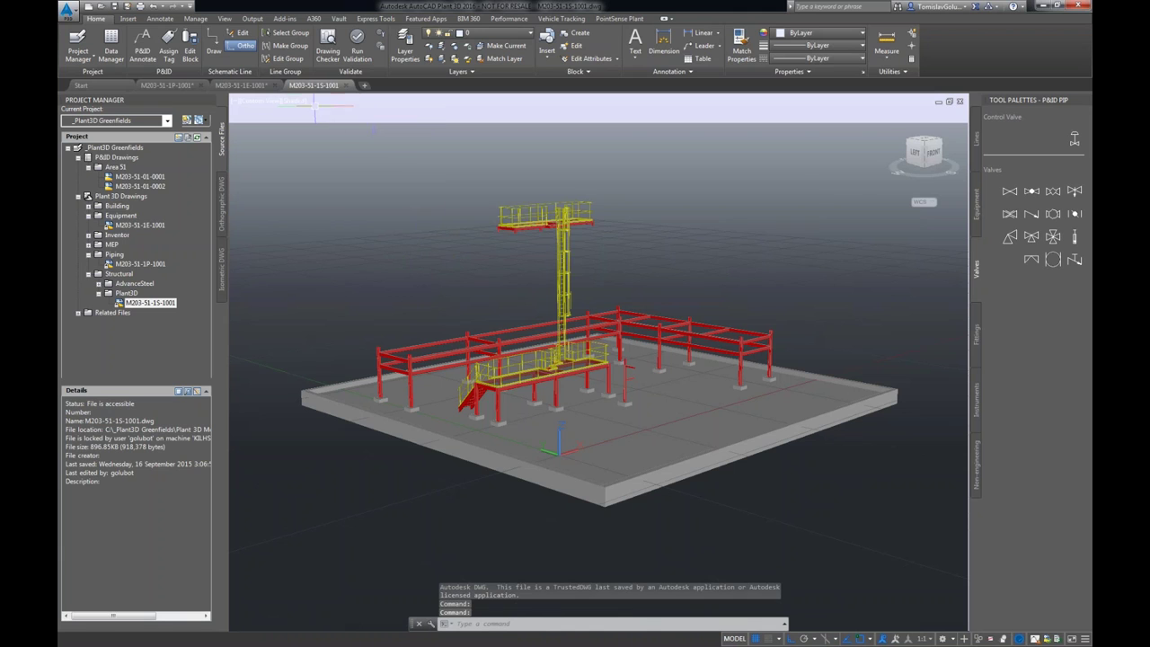
pyautogui.click(345, 84)
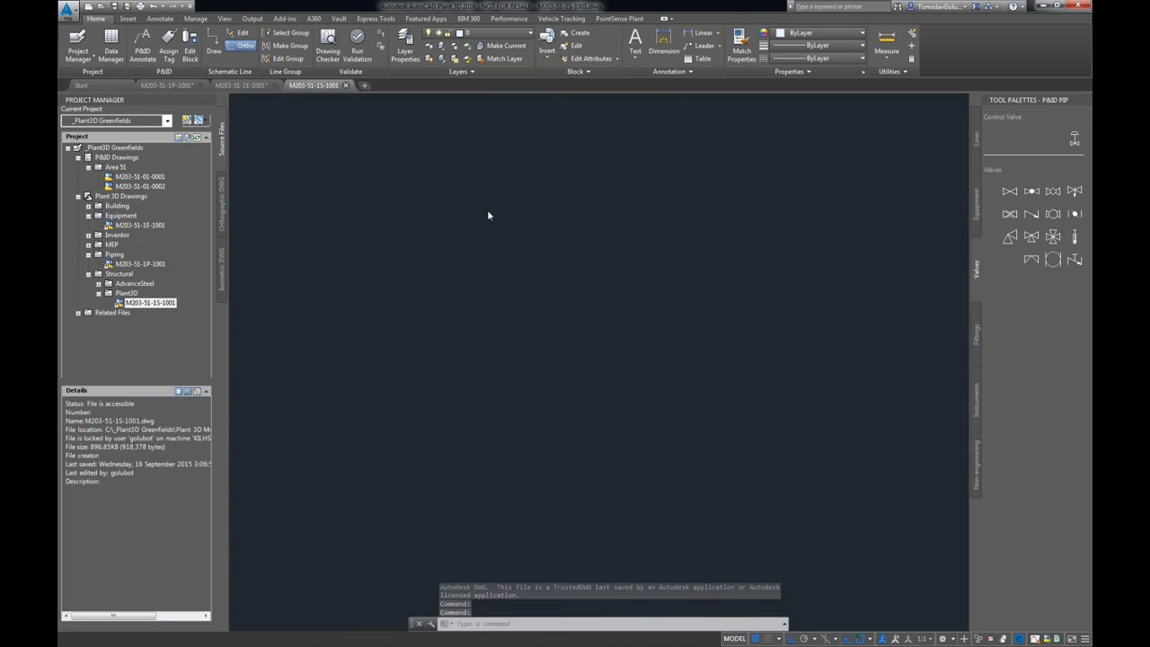
pyautogui.click(277, 84)
pyautogui.click(645, 351)
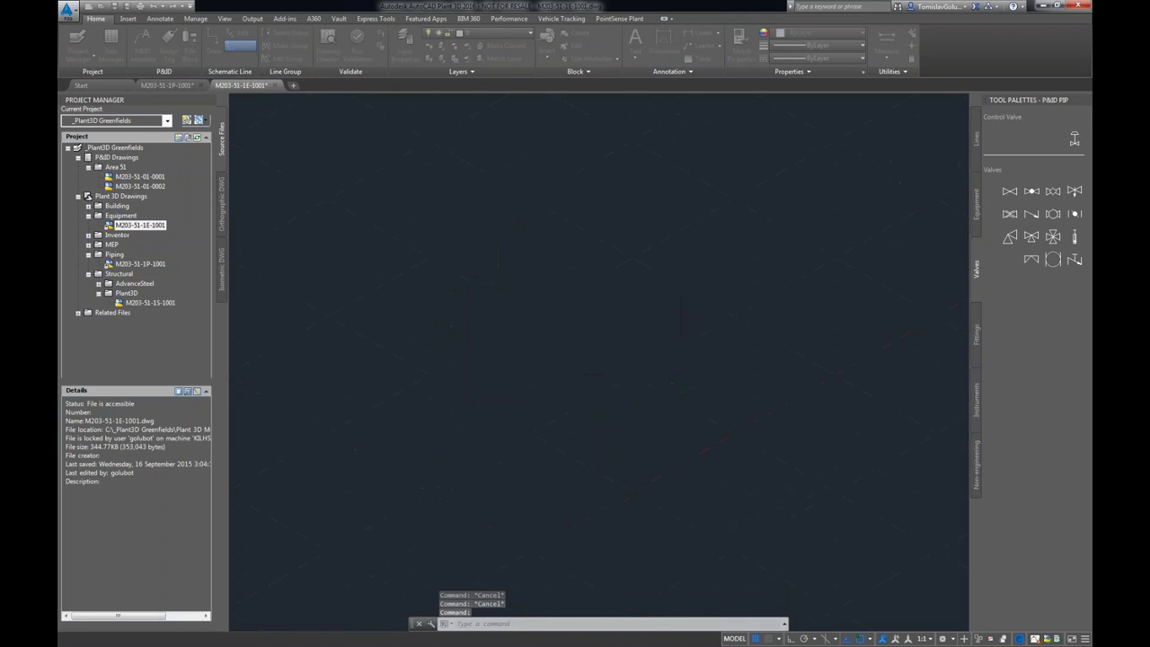
pyautogui.write('xr')
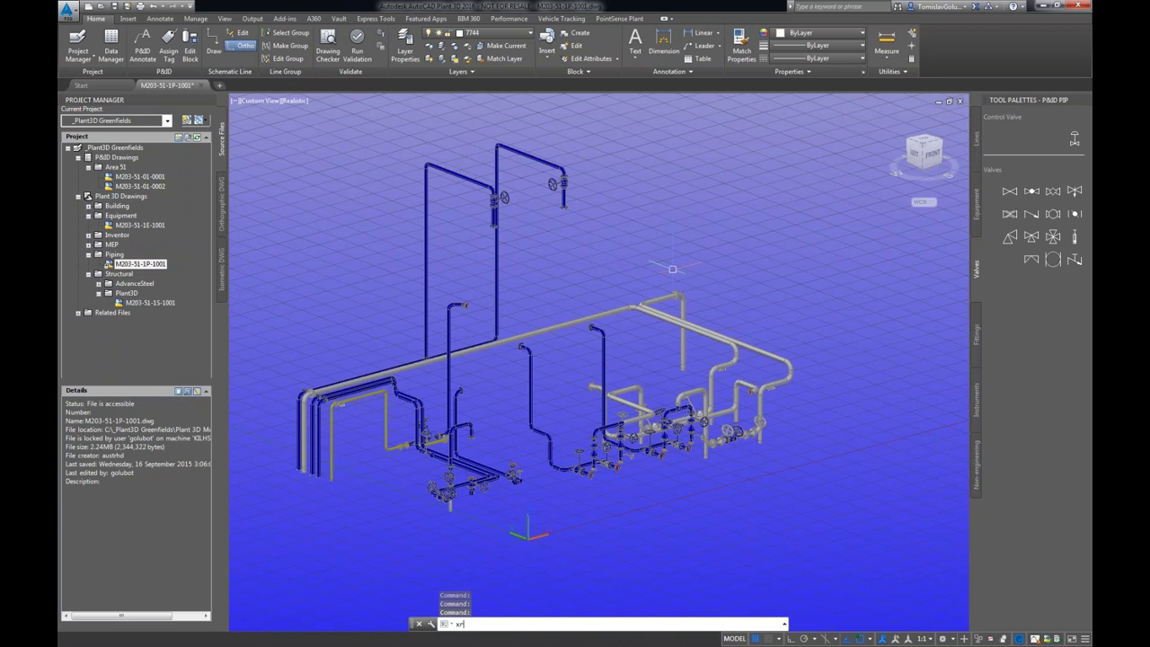
# Attach equipment drawing M203-51-1E-1001 from the Equipment folder as an overlay xref.
pyautogui.press('Return')
pyautogui.rightClick(726, 251)
pyautogui.click(765, 285)
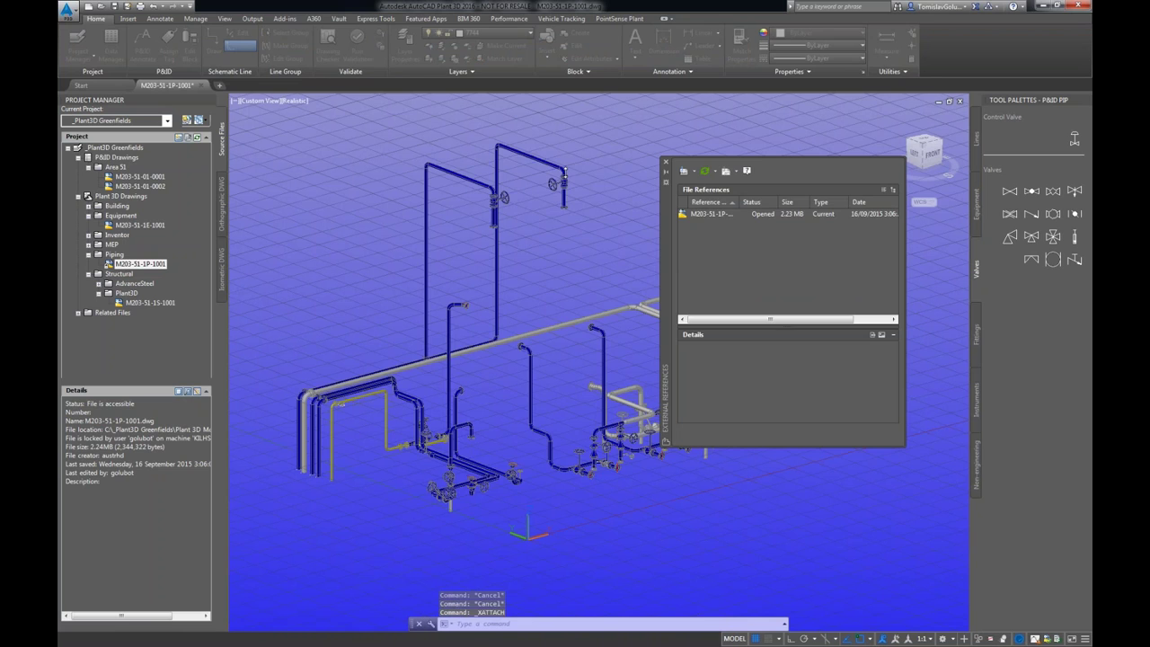
pyautogui.click(619, 201)
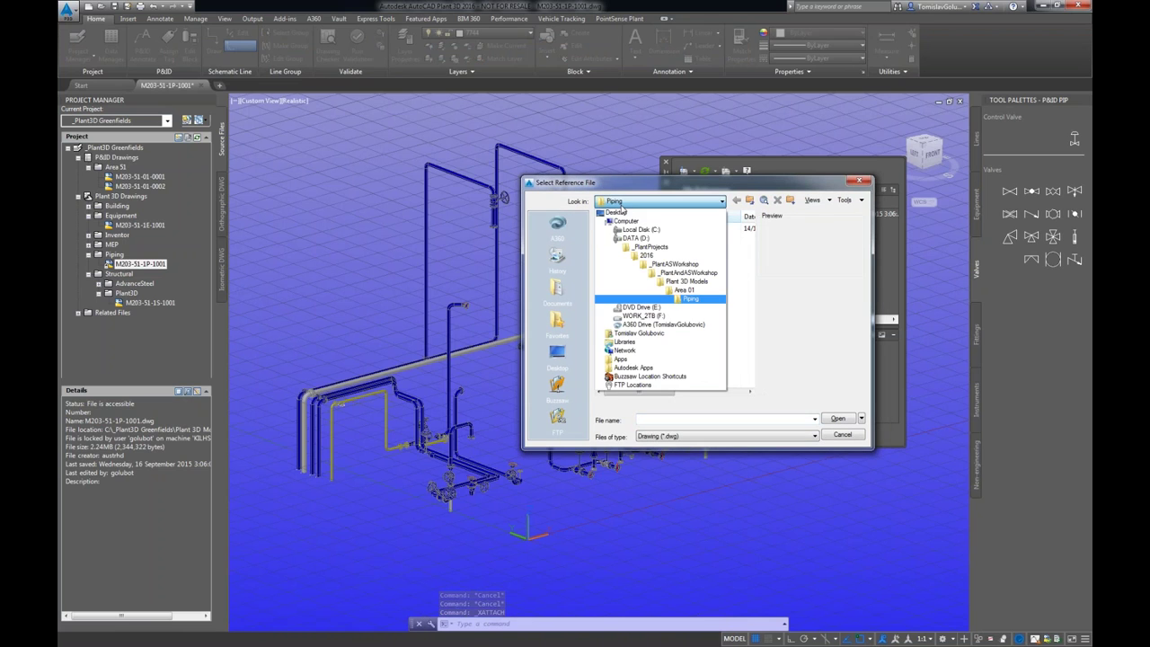
pyautogui.click(635, 239)
pyautogui.click(647, 201)
pyautogui.click(652, 231)
pyautogui.scroll(-2, 652, 270)
pyautogui.doubleClick(652, 228)
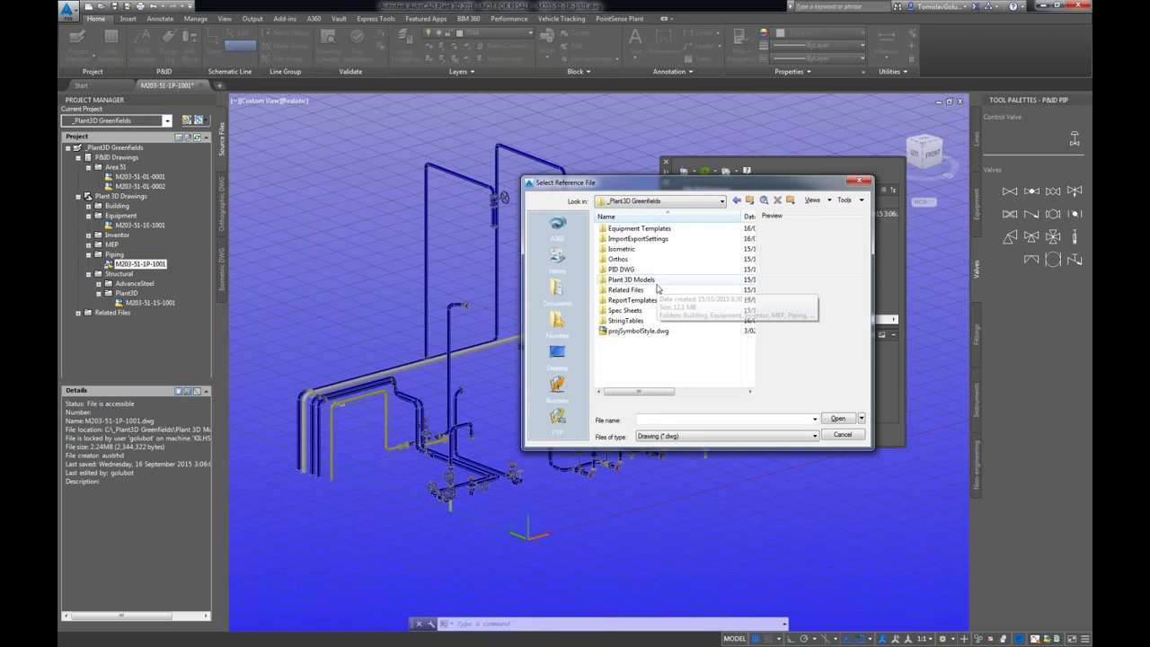
pyautogui.doubleClick(661, 279)
pyautogui.doubleClick(653, 241)
pyautogui.doubleClick(660, 228)
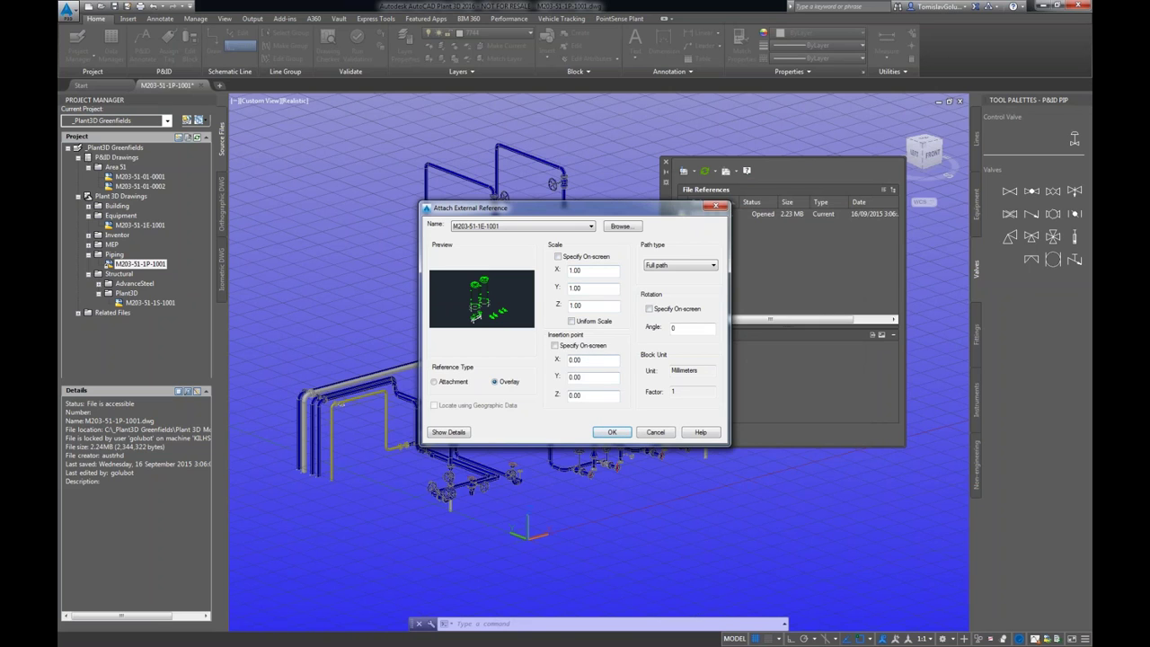
pyautogui.click(612, 432)
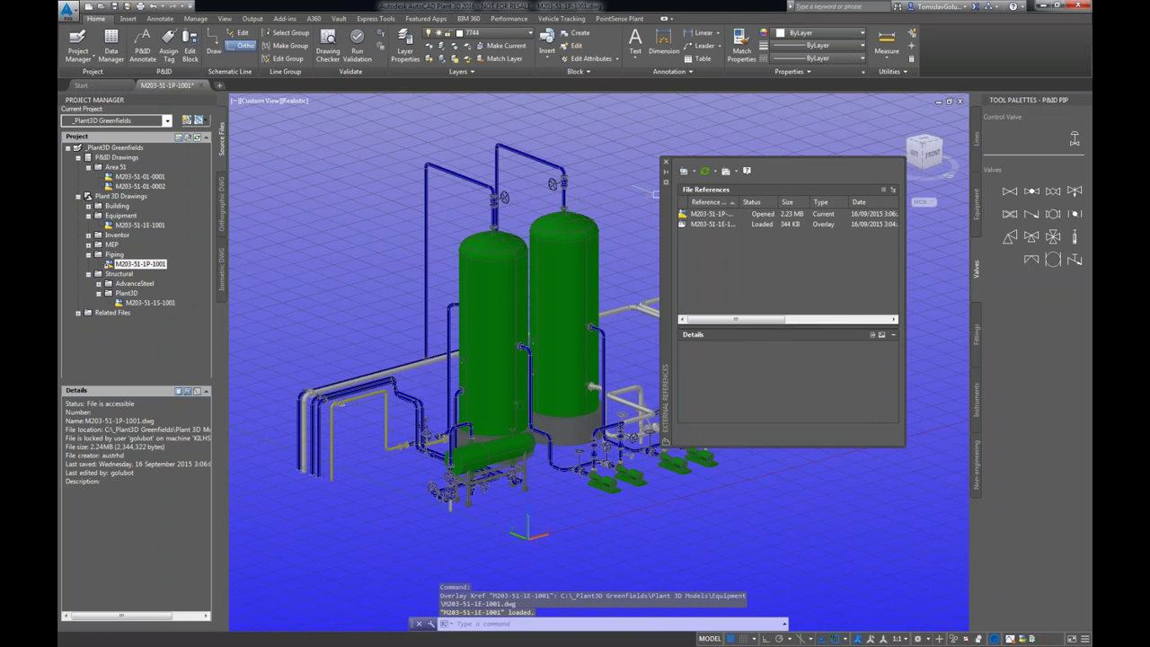
# Attach structural drawing M203-51-1S-1001 as an overlay xref and close External References.
pyautogui.rightClick(744, 258)
pyautogui.click(785, 293)
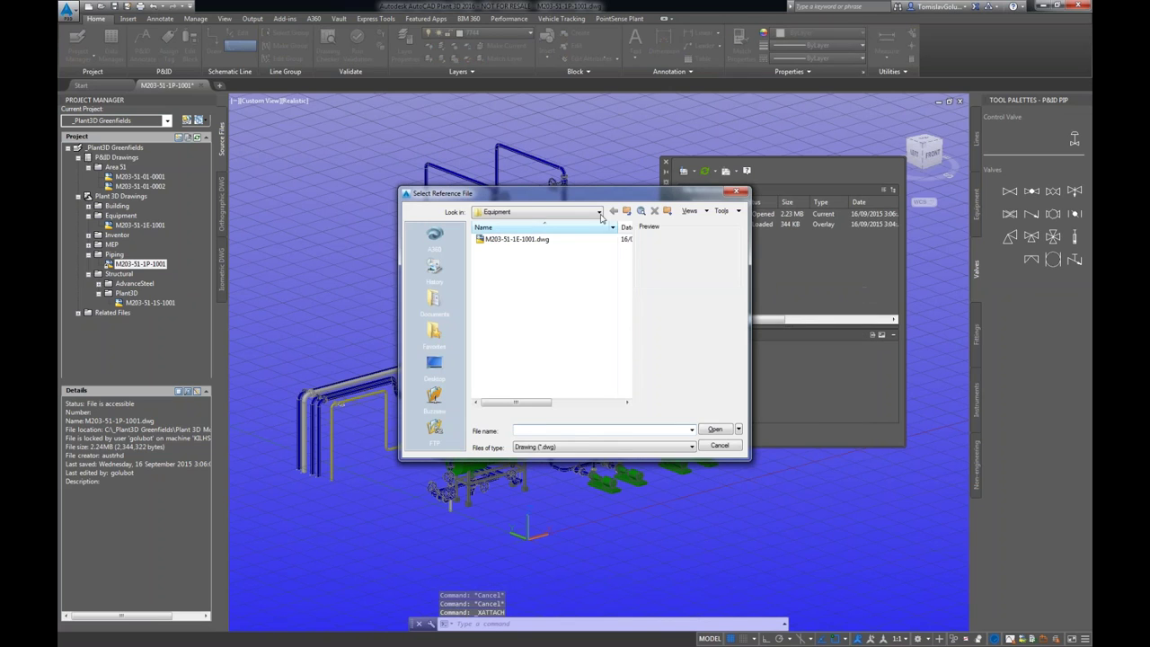
pyautogui.click(626, 210)
pyautogui.doubleClick(543, 289)
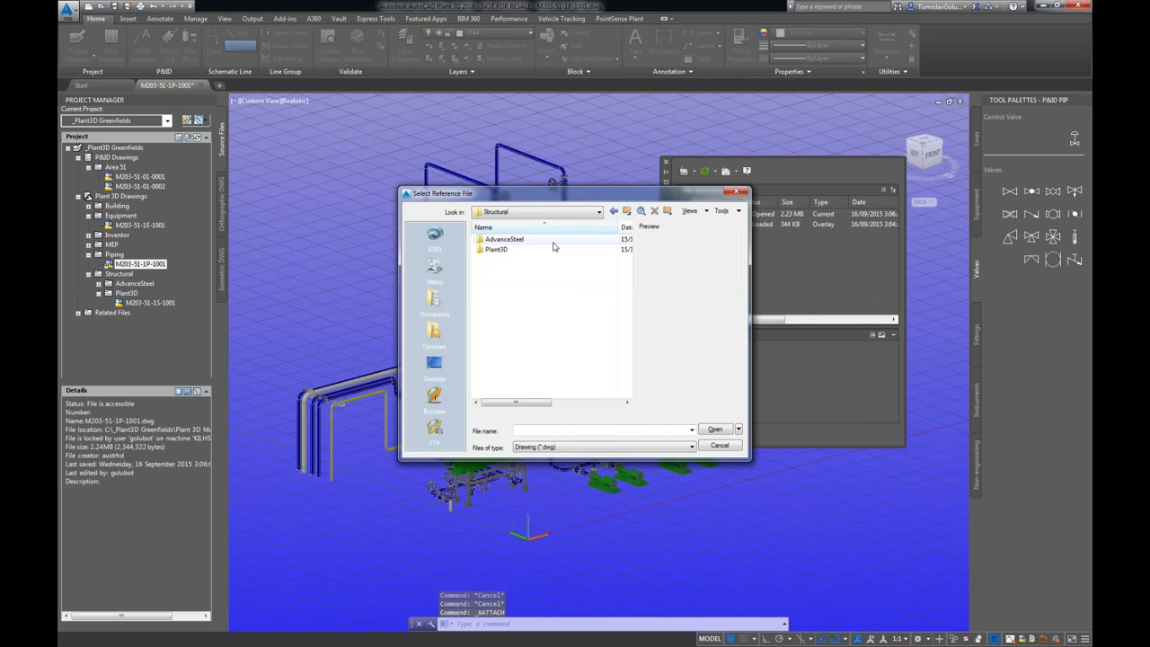
pyautogui.doubleClick(551, 249)
pyautogui.doubleClick(548, 239)
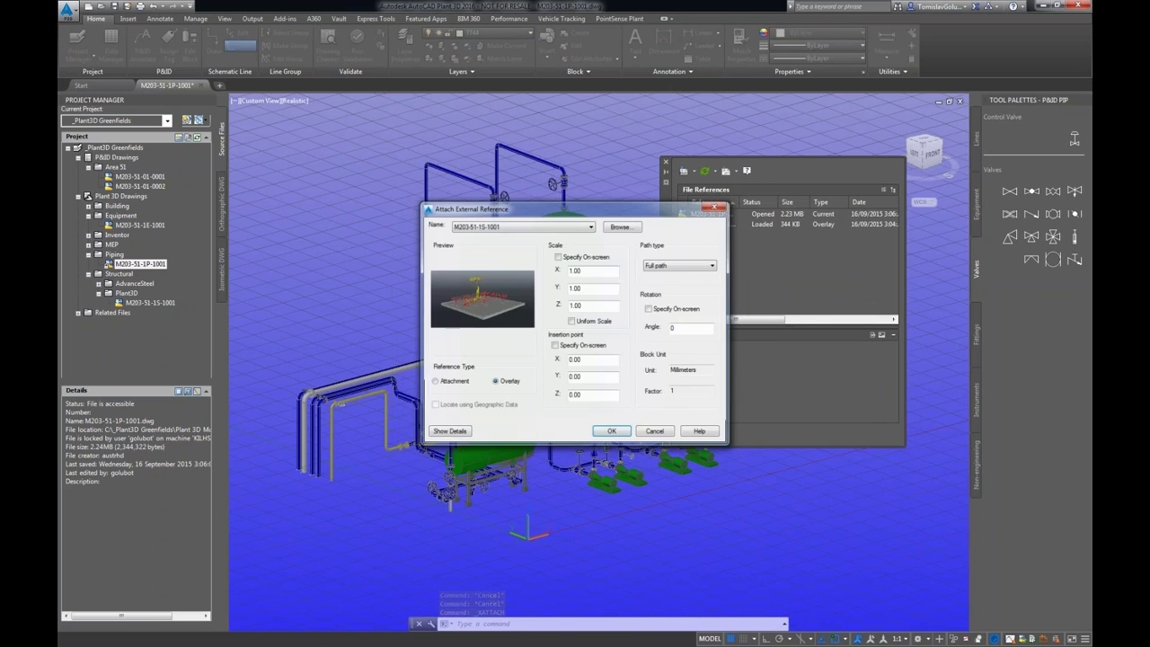
pyautogui.click(610, 430)
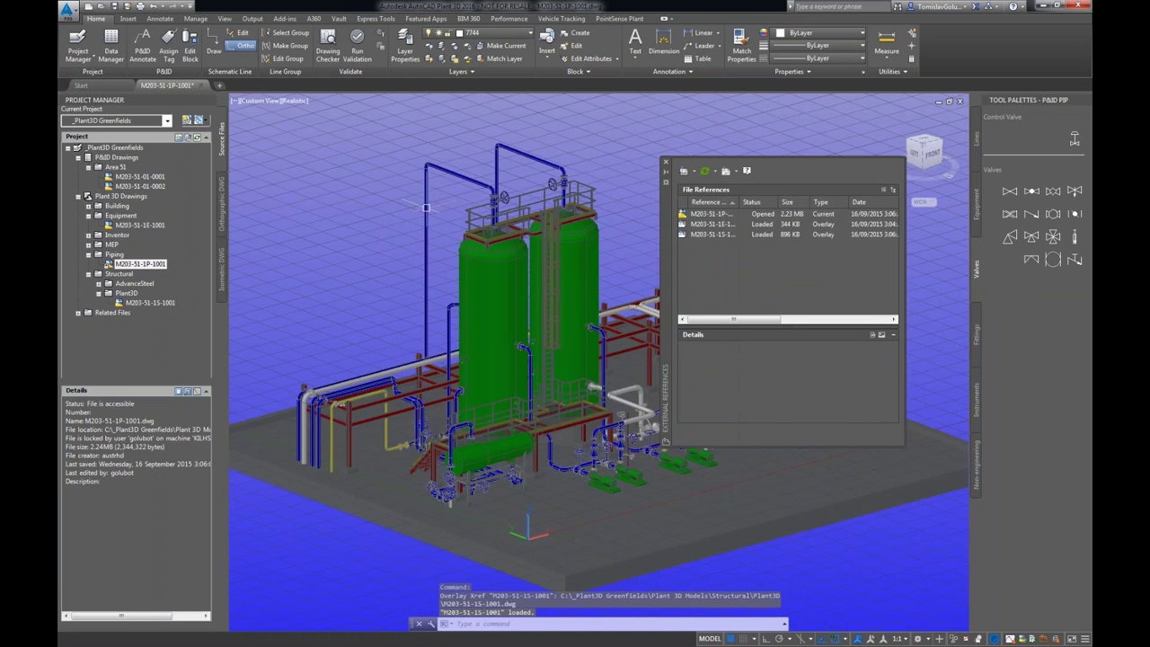
pyautogui.scroll(-3, 426, 208)
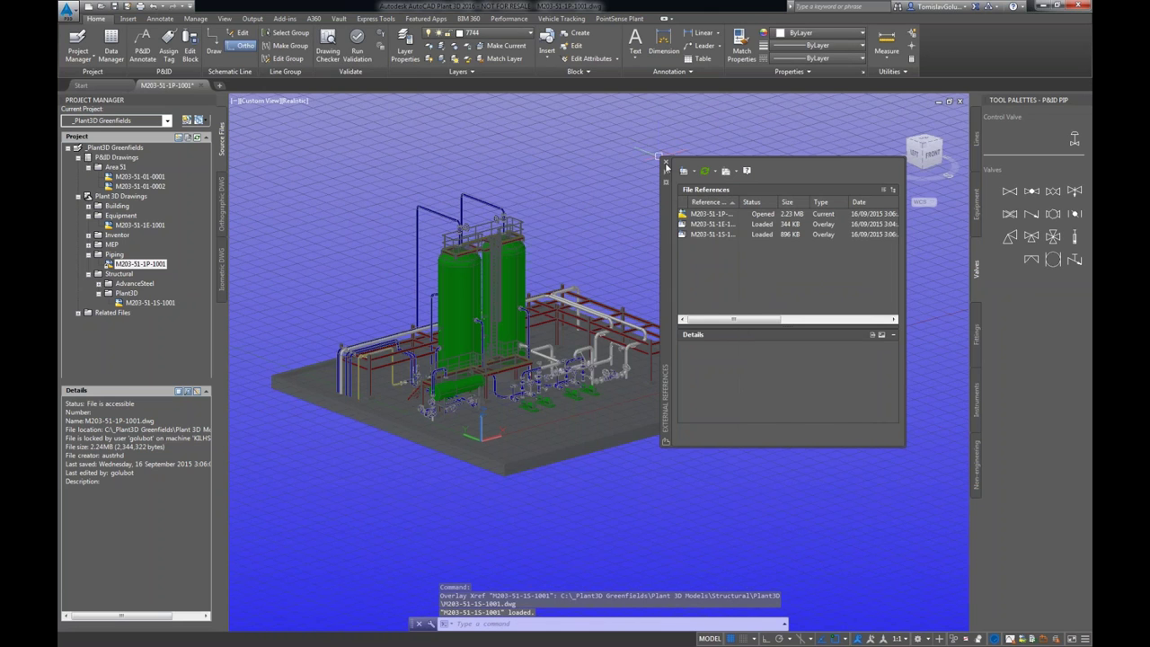
pyautogui.click(665, 163)
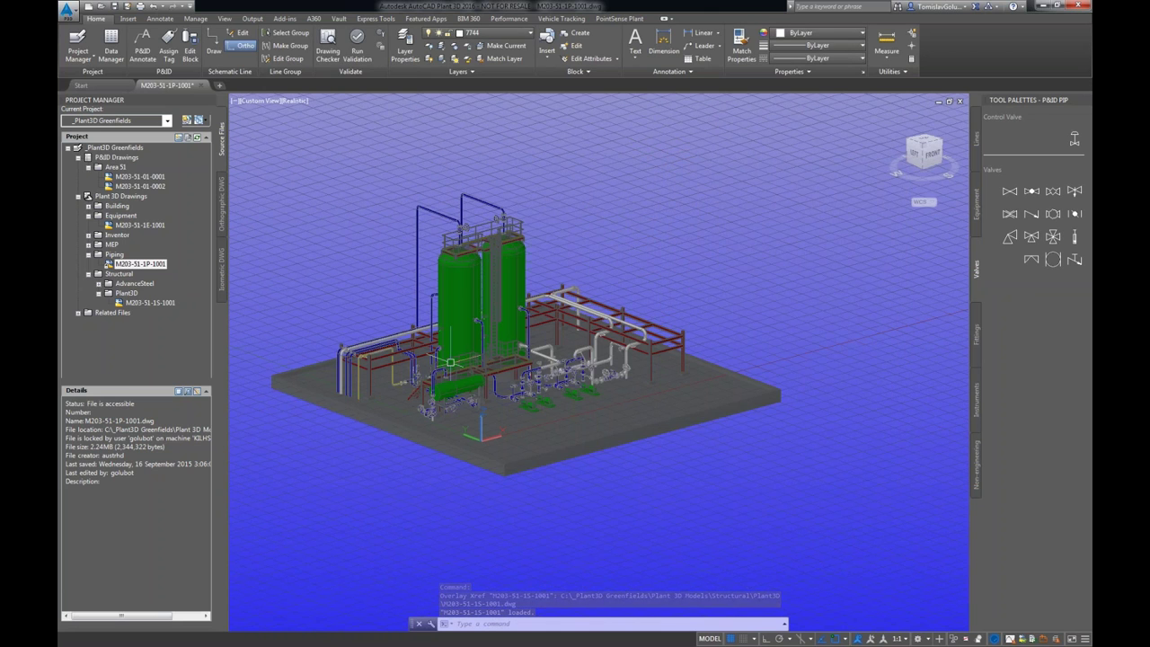
# Zoom to extents so the vessels, pumps, steel racks and piping all fit the view.
pyautogui.scroll(3, 433, 383)
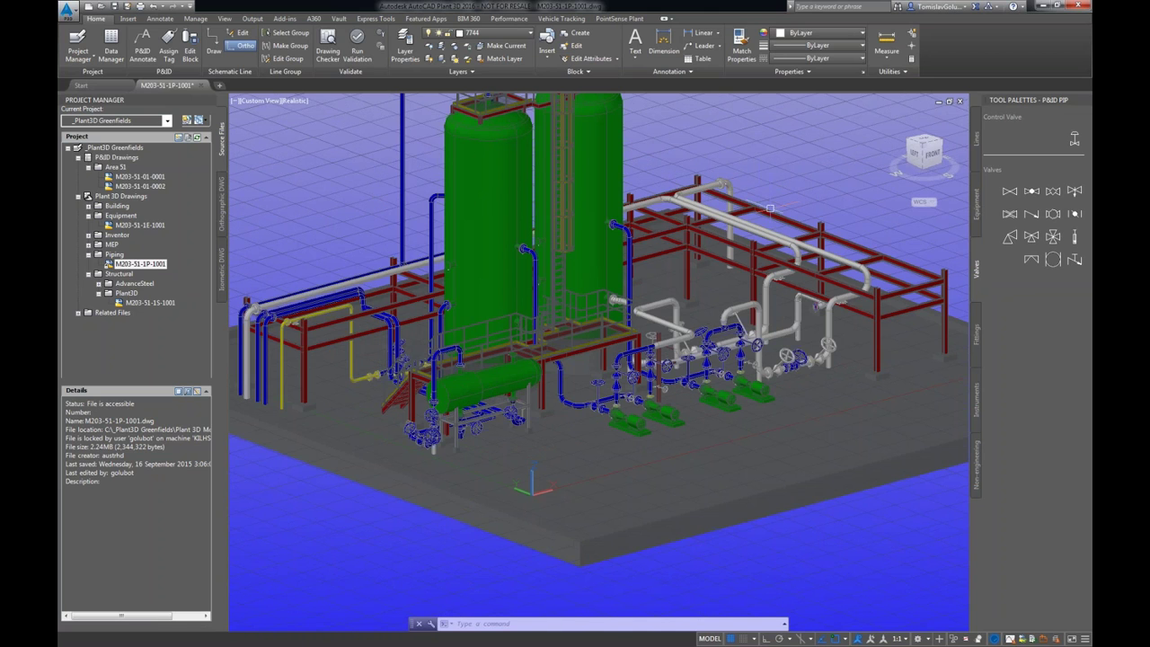
pyautogui.scroll(-3, 534, 464)
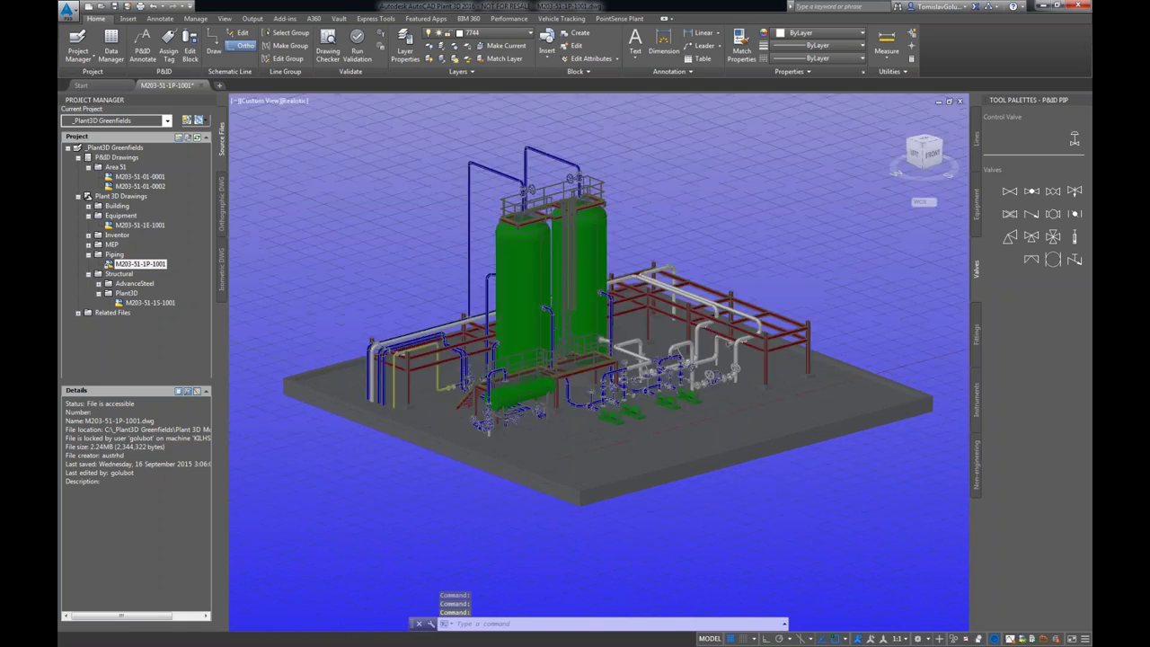
pyautogui.middleClick(721, 236)
pyautogui.middleClick(721, 235)
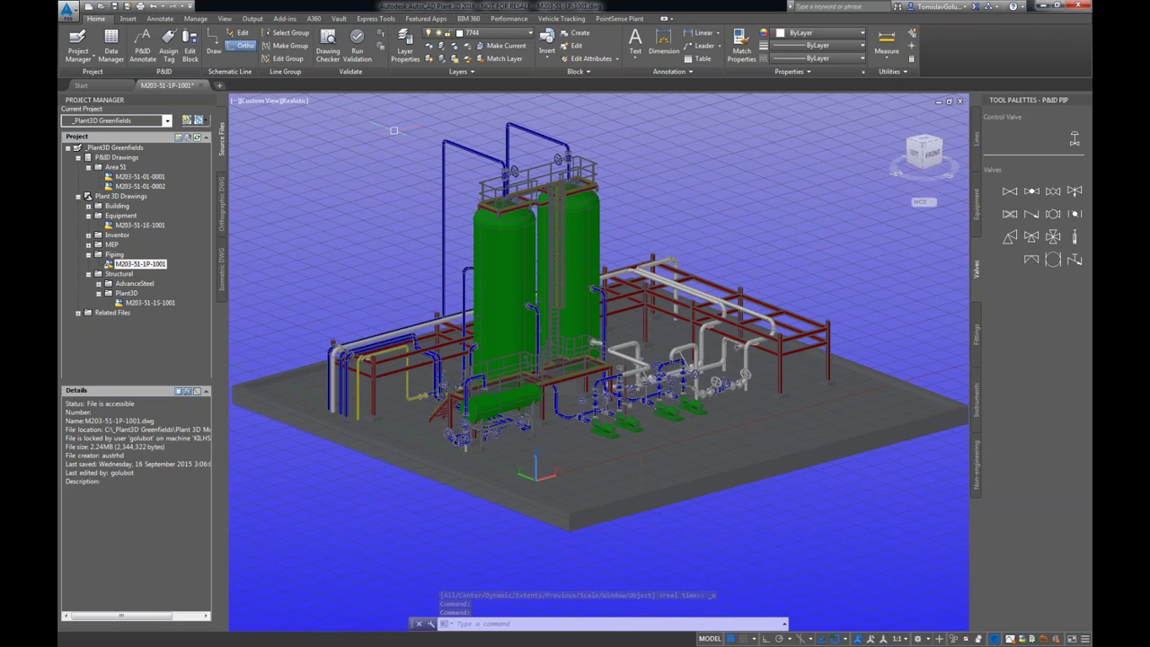
pyautogui.click(993, 639)
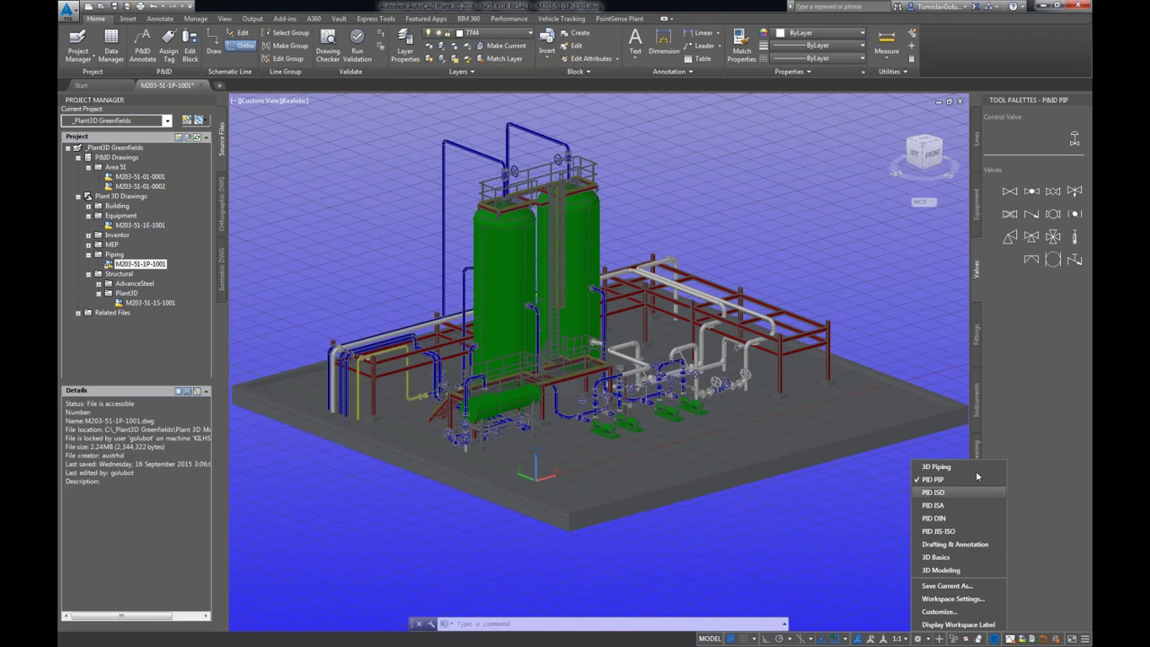
# Switch to the 3D Piping workspace and set the pipe spec to SS150, then back to CS150.
pyautogui.click(976, 467)
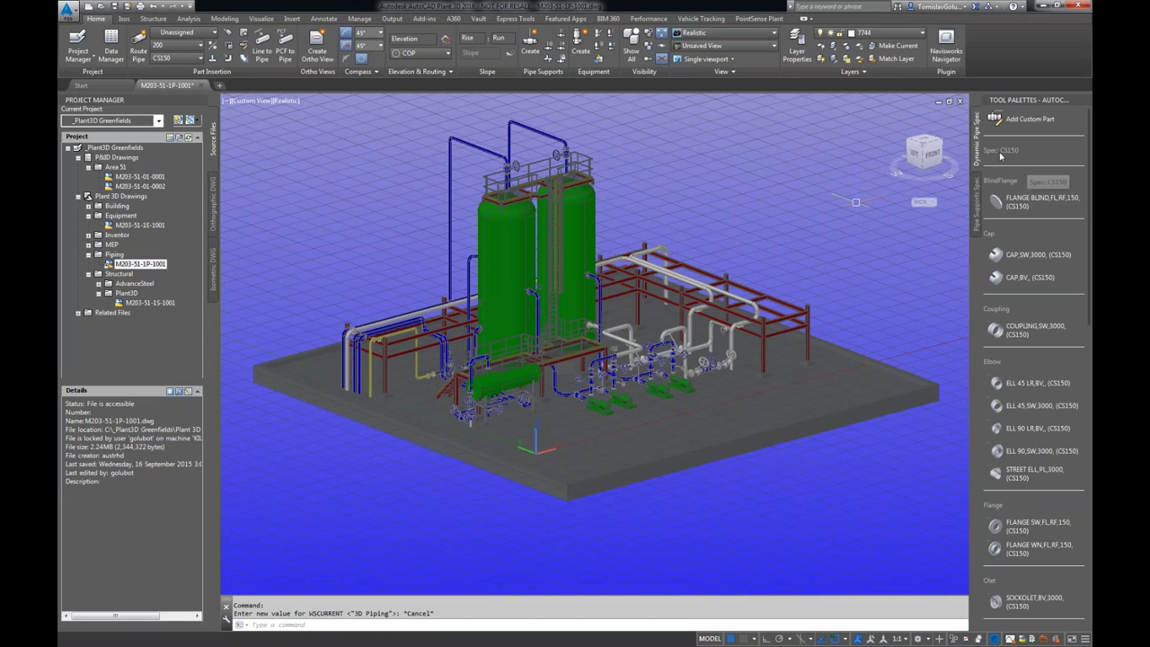
pyautogui.click(179, 59)
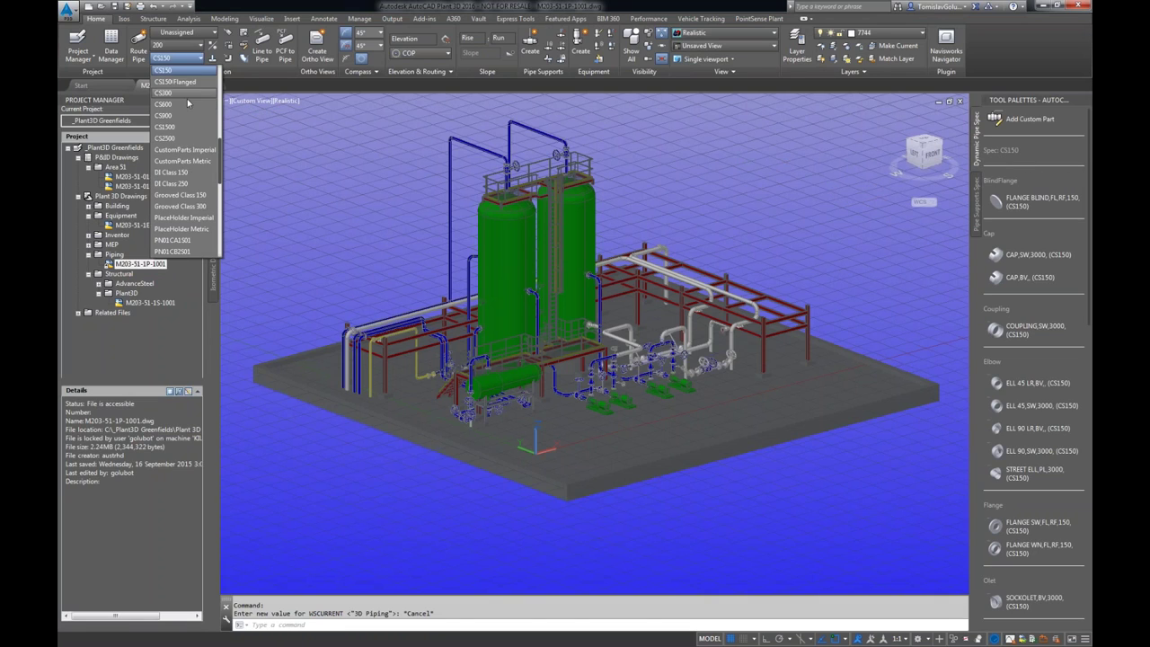
pyautogui.scroll(-10, 180, 171)
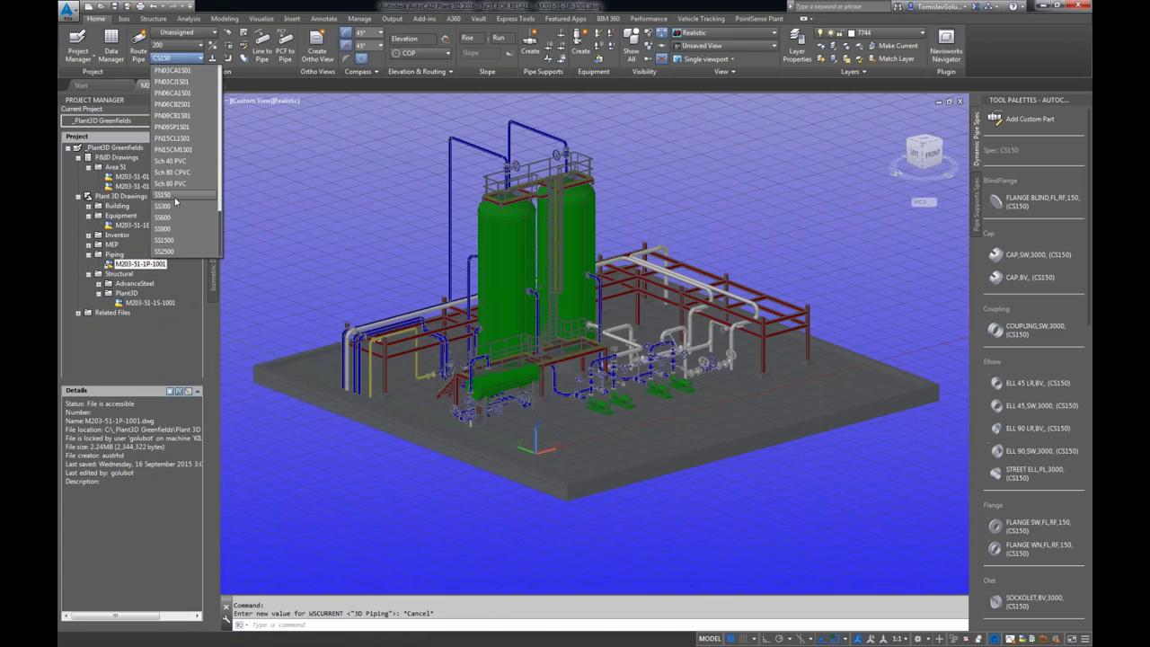
pyautogui.click(169, 194)
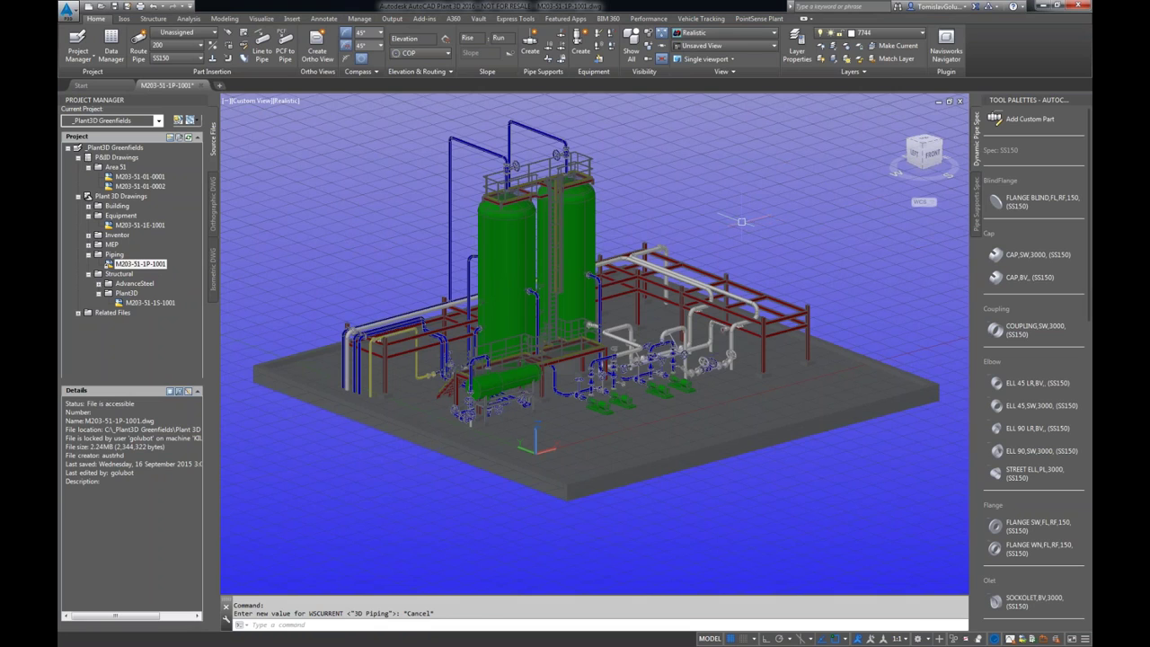
pyautogui.click(175, 58)
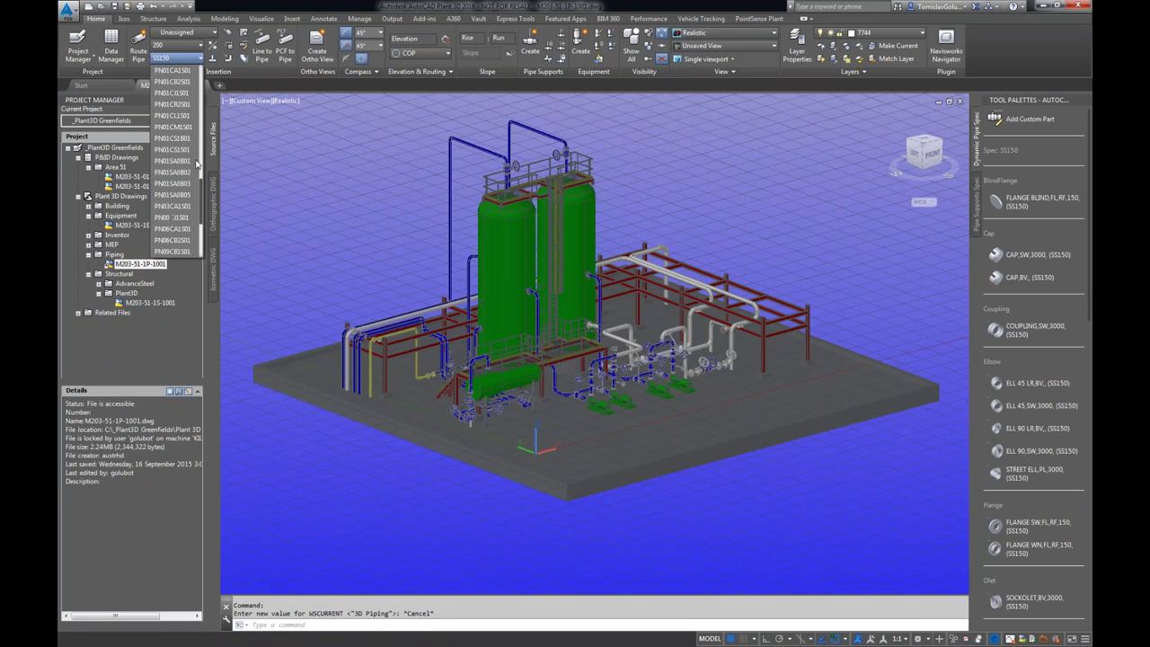
pyautogui.click(164, 104)
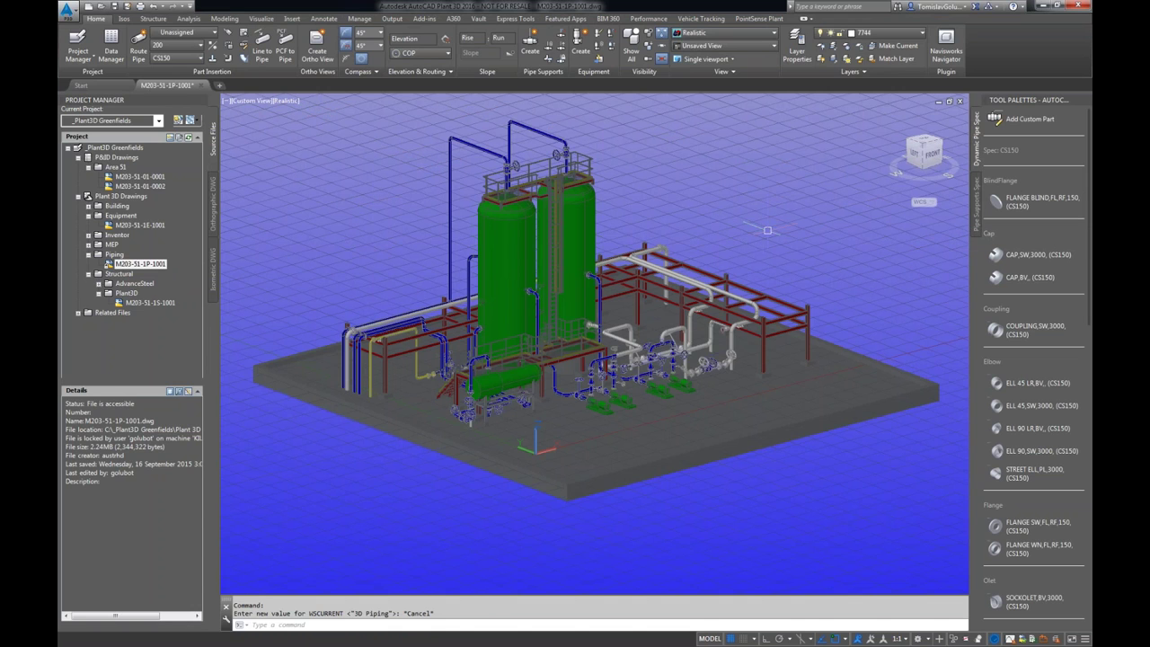
# Orbit and pan to the empty ground beside the platform.
pyautogui.keyDown('shift'); pyautogui.moveTo(709, 247); pyautogui.dragTo(242, 395, button='middle'); pyautogui.keyUp('shift')
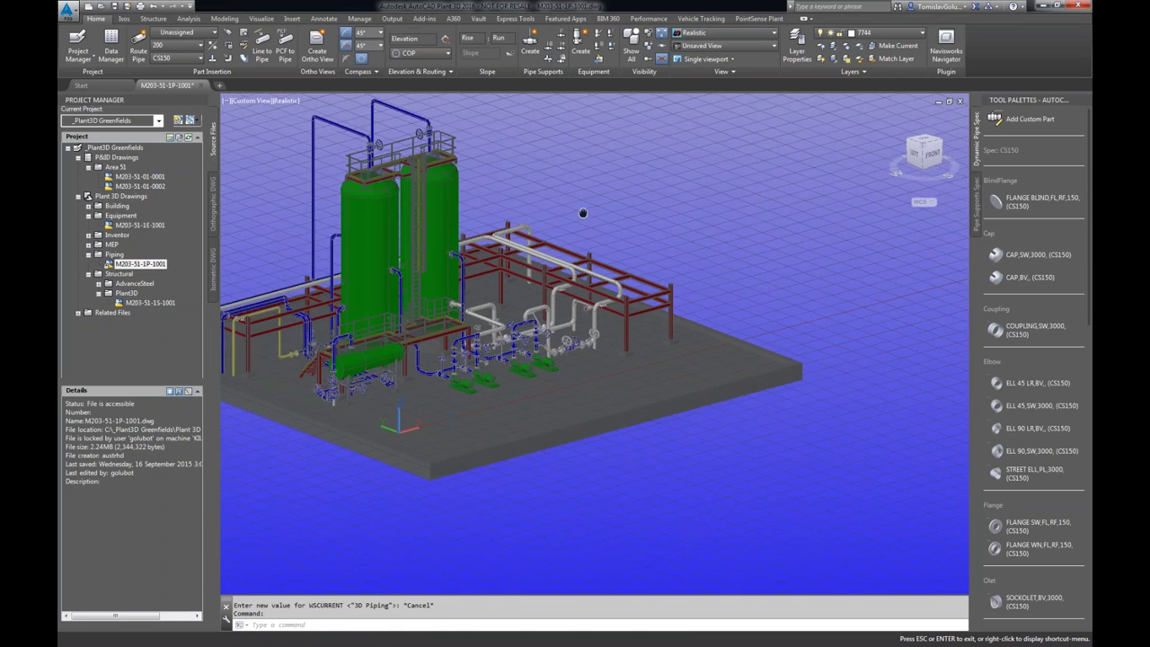
pyautogui.scroll(5, 242, 395)
pyautogui.moveTo(781, 253); pyautogui.dragTo(632, 216, button='middle')
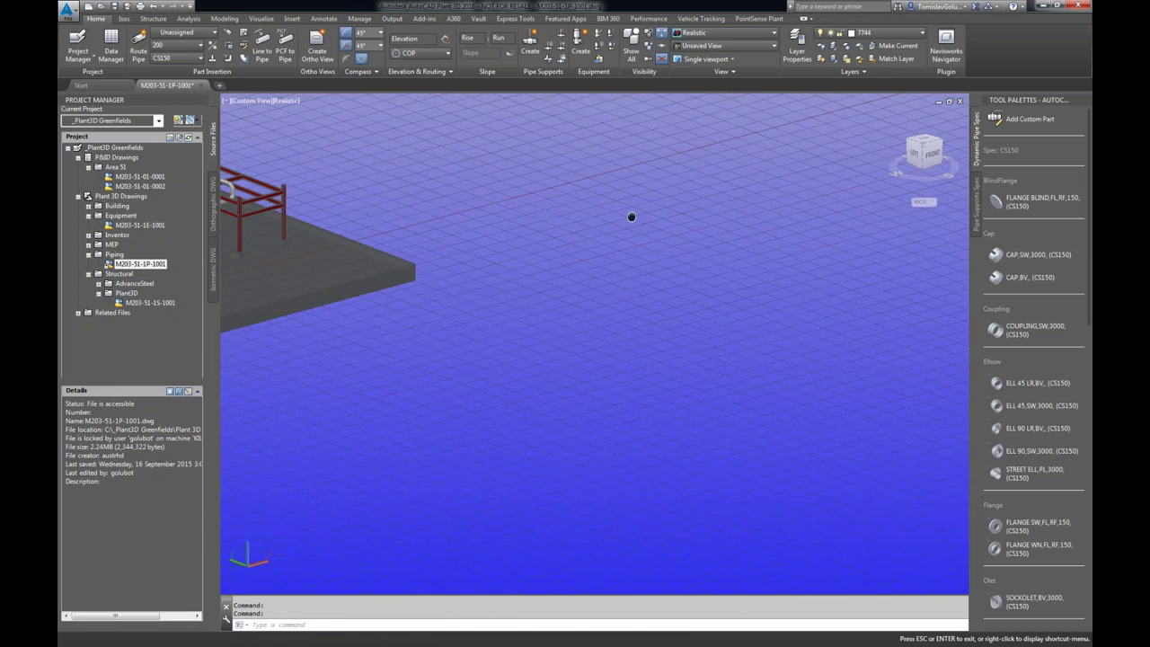
# Route a trial pipe run with several bends across the empty grid.
pyautogui.click(138, 39)
pyautogui.scroll(3, 507, 354)
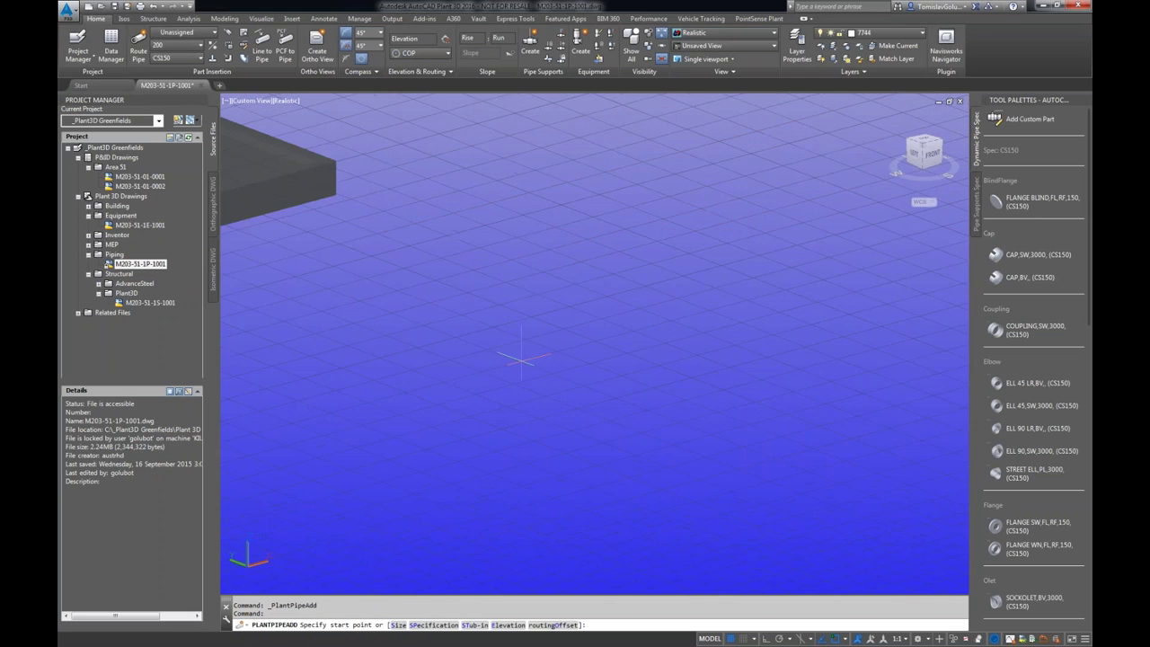
pyautogui.click(447, 403)
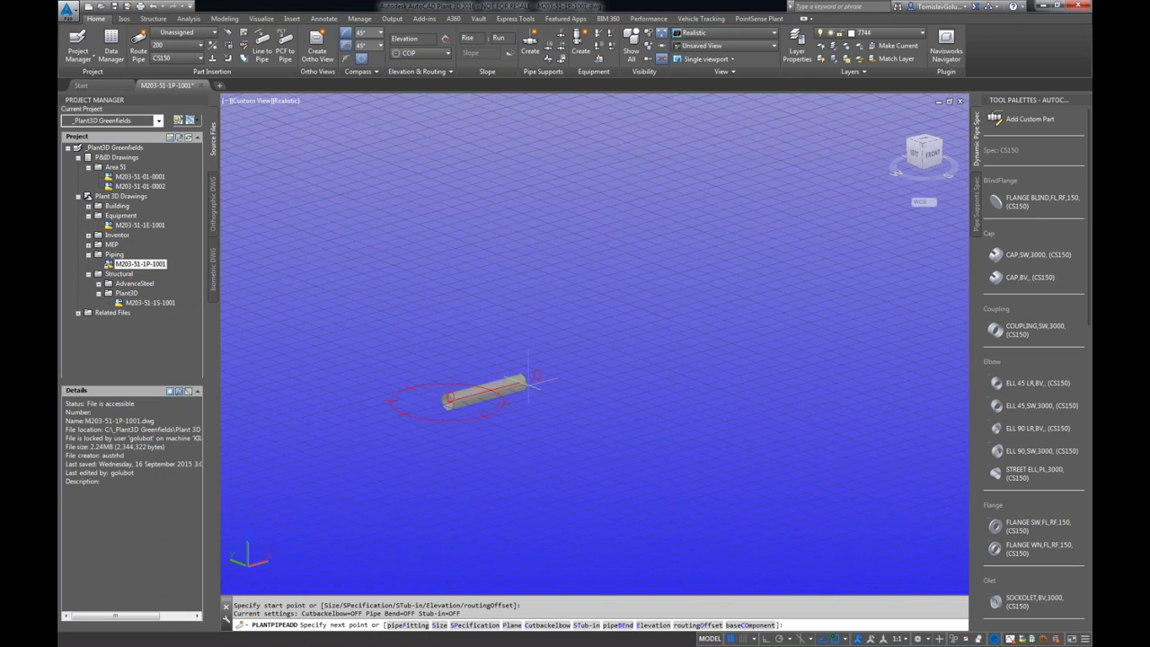
pyautogui.click(624, 354)
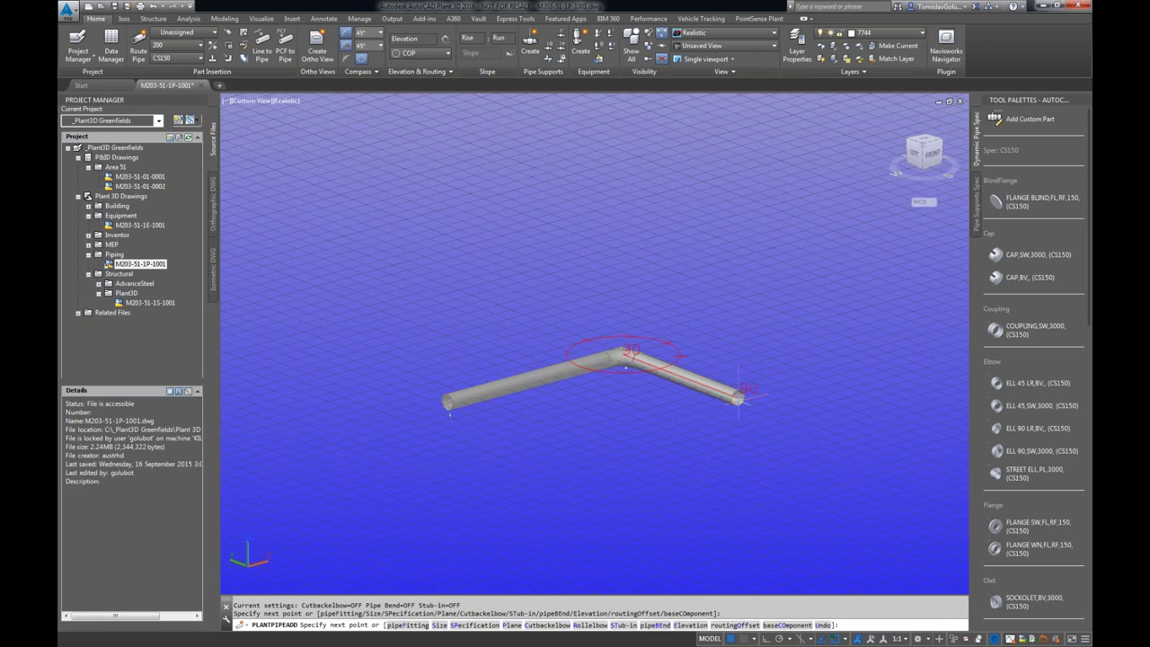
pyautogui.click(747, 397)
pyautogui.click(896, 361)
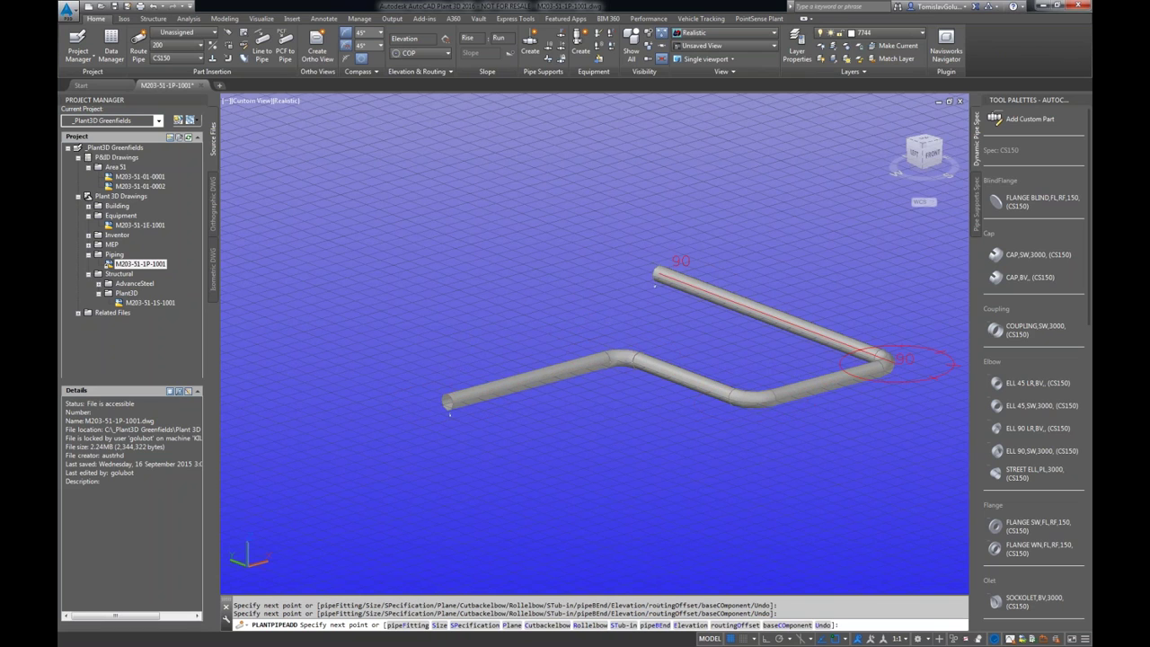
pyautogui.click(660, 277)
pyautogui.click(530, 310)
pyautogui.press('Return')
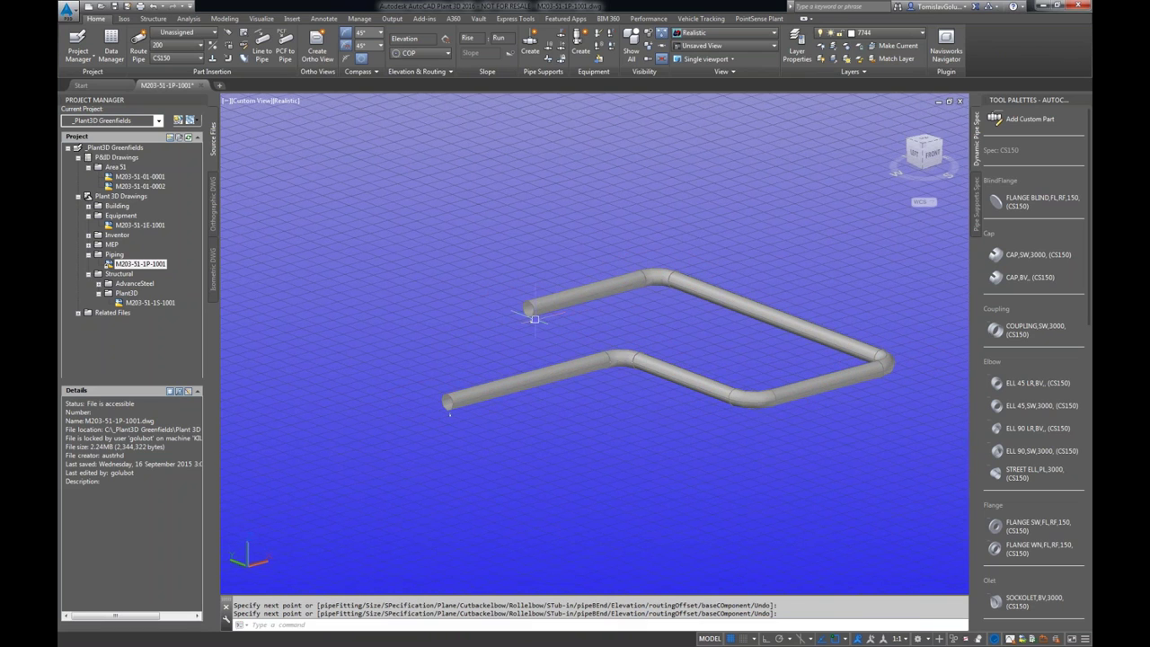
pyautogui.keyDown('shift'); pyautogui.moveTo(600, 344); pyautogui.dragTo(539, 359, button='middle'); pyautogui.keyUp('shift')
# Add a branch from the diagonal pipe's middle to the lower-left pipe with two elbows.
pyautogui.click(669, 388)
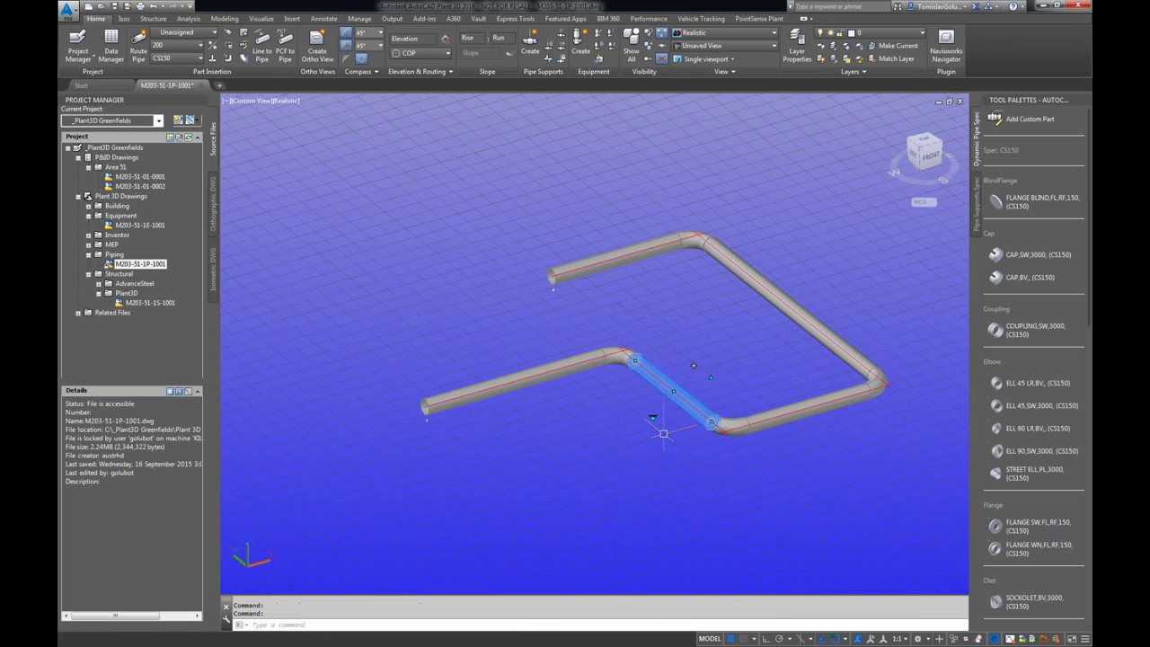
pyautogui.click(693, 364)
pyautogui.click(496, 384)
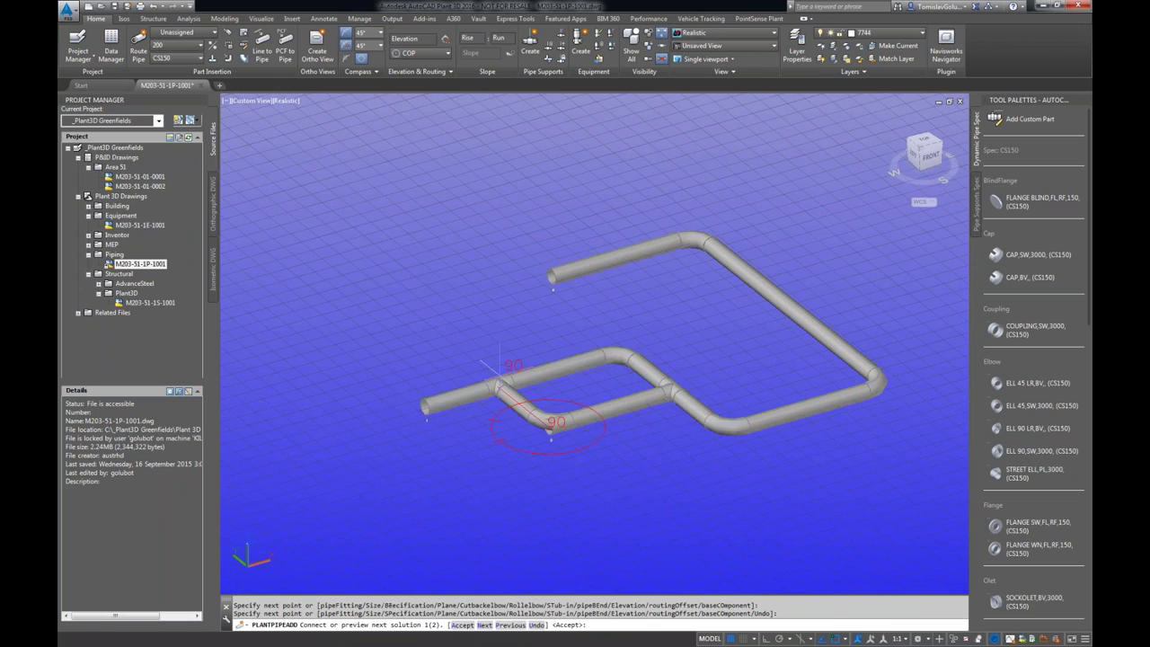
pyautogui.press('Return')
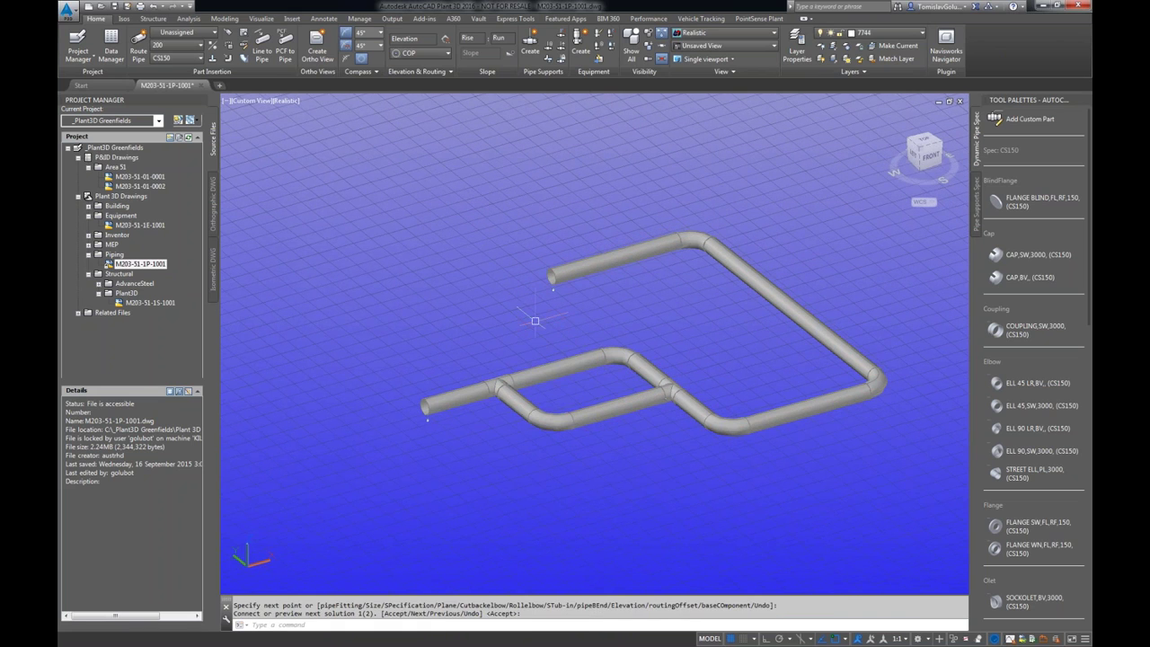
# Erase all the trial piping with a window selection.
pyautogui.write('e')
pyautogui.press('Return')
pyautogui.click(922, 530)
pyautogui.click(406, 205)
pyautogui.press('Return')
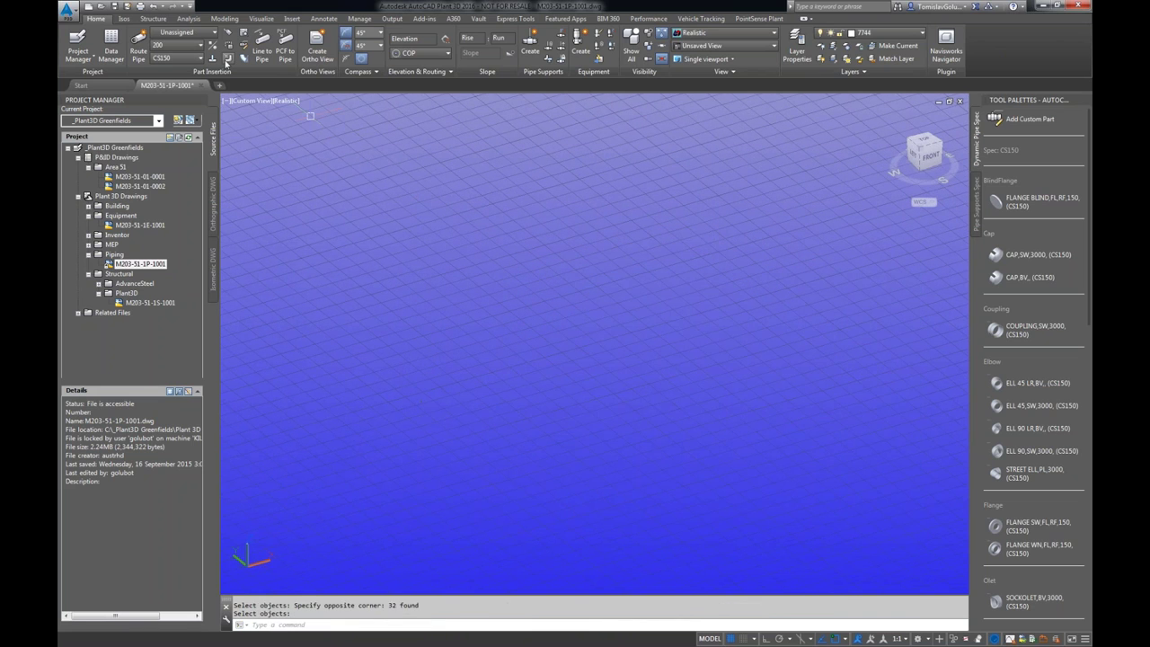
# Route a new pipe with segment lengths 2000, 3000 and a 5000 vertical rise.
pyautogui.click(138, 45)
pyautogui.click(440, 401)
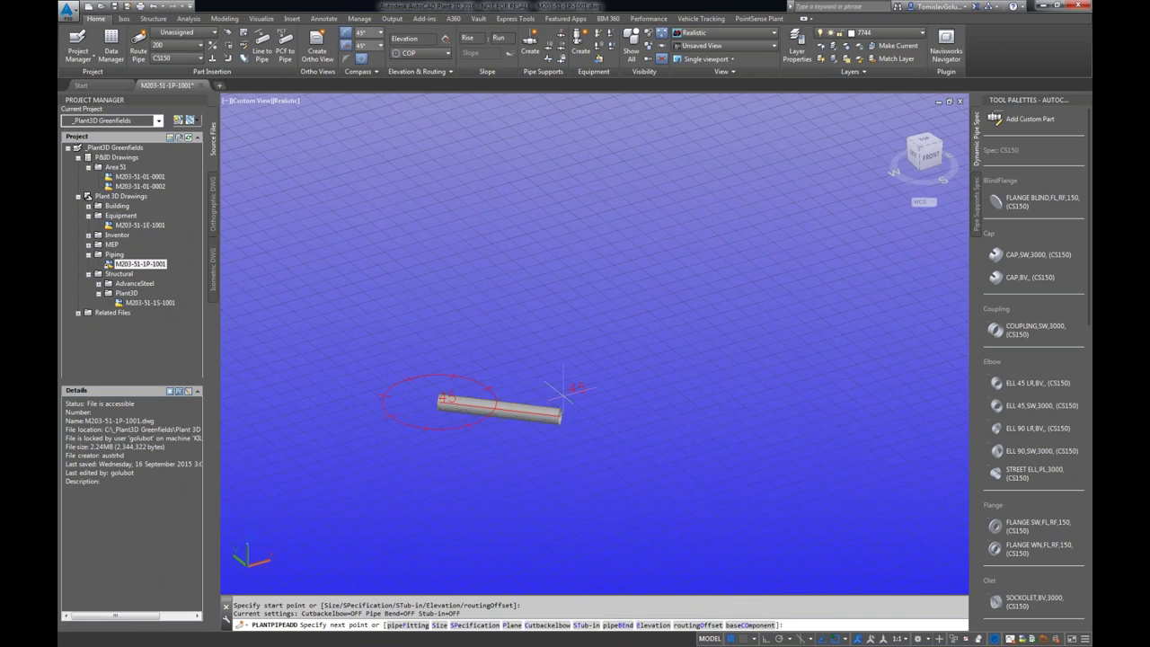
pyautogui.write('2000')
pyautogui.press('Return')
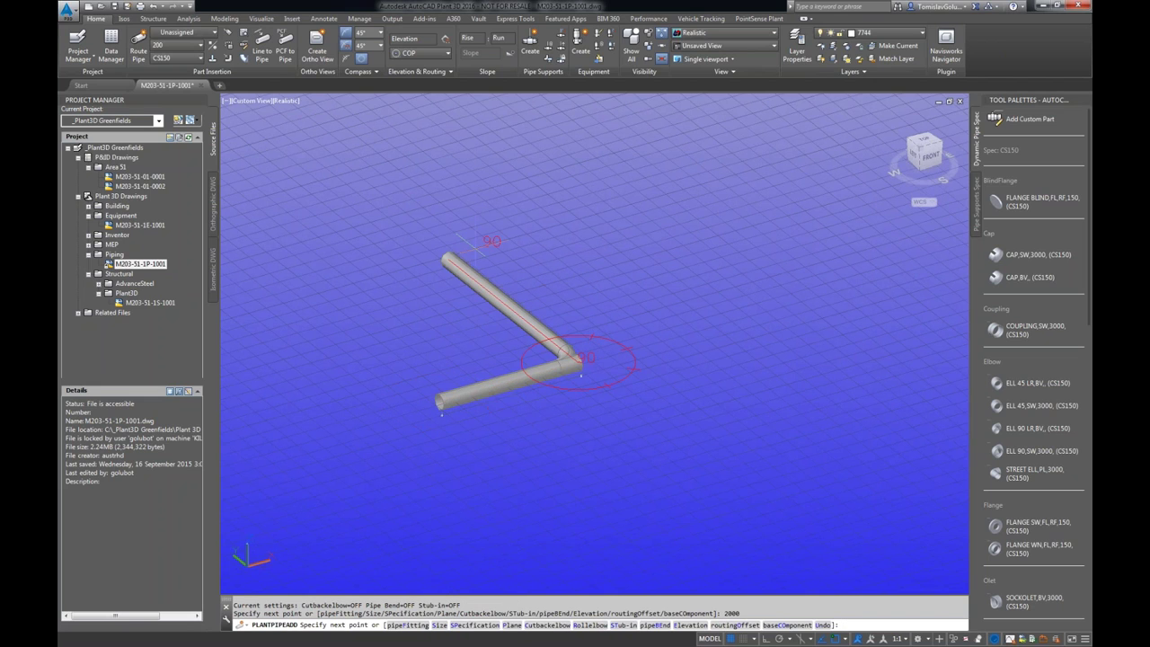
pyautogui.write('3000')
pyautogui.press('Return')
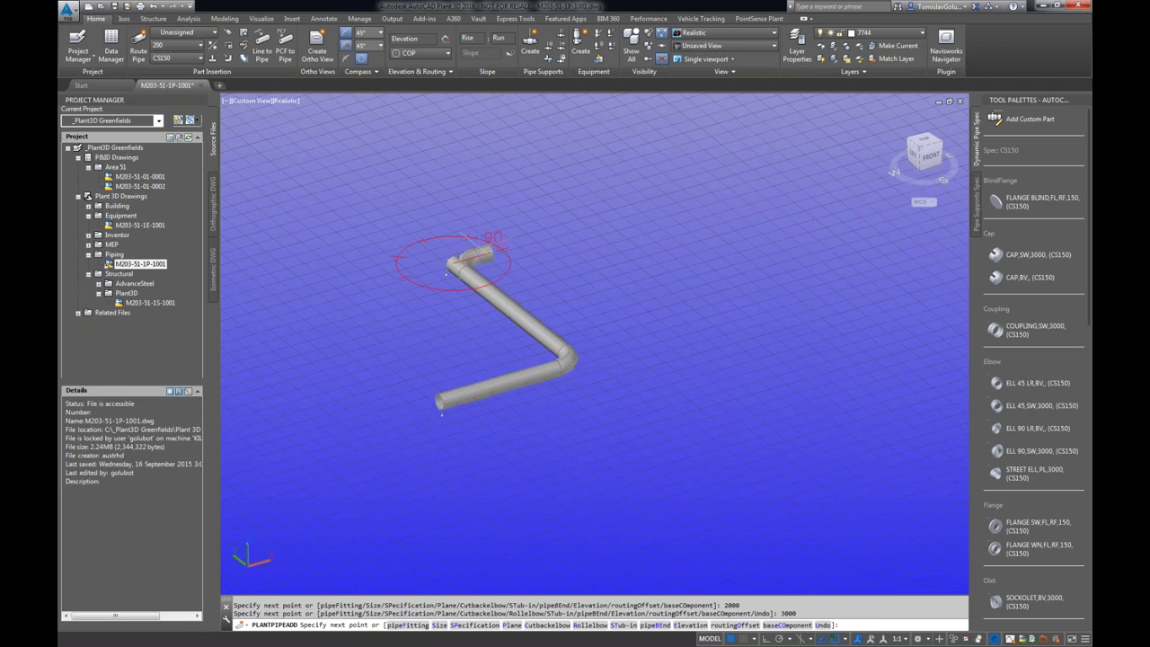
pyautogui.write('5000')
pyautogui.press('Return')
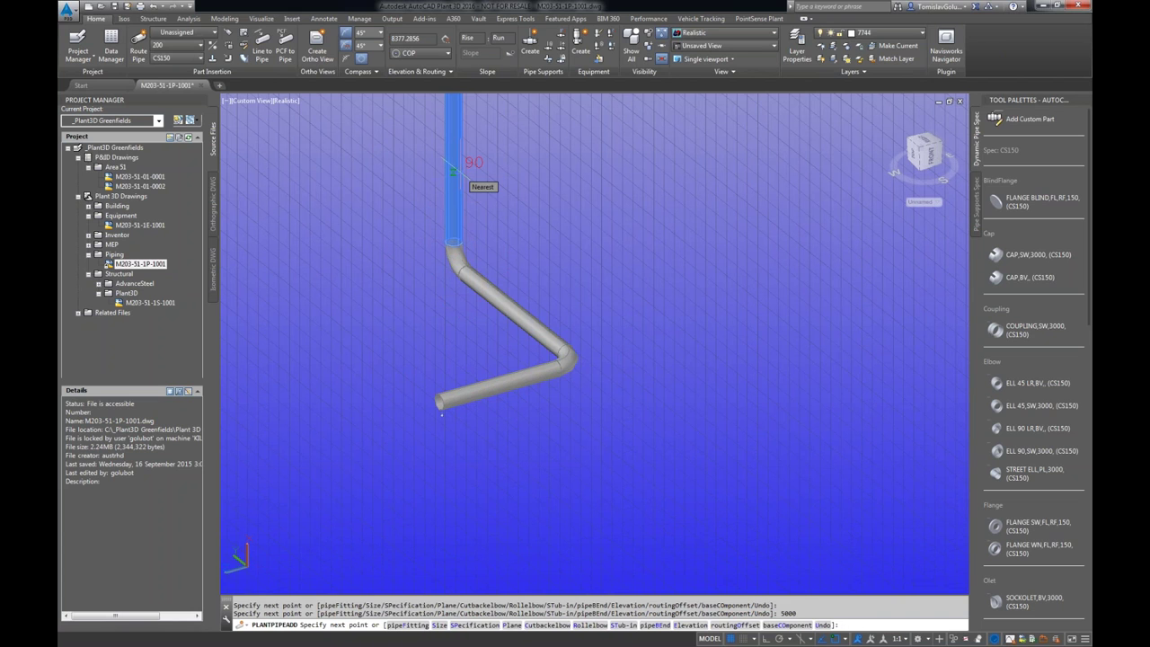
pyautogui.press('Return')
# Erase the length-typed pipe run with a window selection.
pyautogui.keyDown('shift'); pyautogui.moveTo(596, 261); pyautogui.dragTo(649, 420, button='middle'); pyautogui.keyUp('shift')
pyautogui.click(650, 420)
pyautogui.click(391, 235)
pyautogui.press('Return')
# Draw a four-leg 3DPOLY with Ortho on, including a vertical rise.
pyautogui.write('3dpoly')
pyautogui.press('Return')
pyautogui.click(378, 386)
pyautogui.press('F8')
pyautogui.click(550, 337)
pyautogui.click(648, 415)
pyautogui.click(649, 262)
pyautogui.click(792, 221)
pyautogui.press('Return')
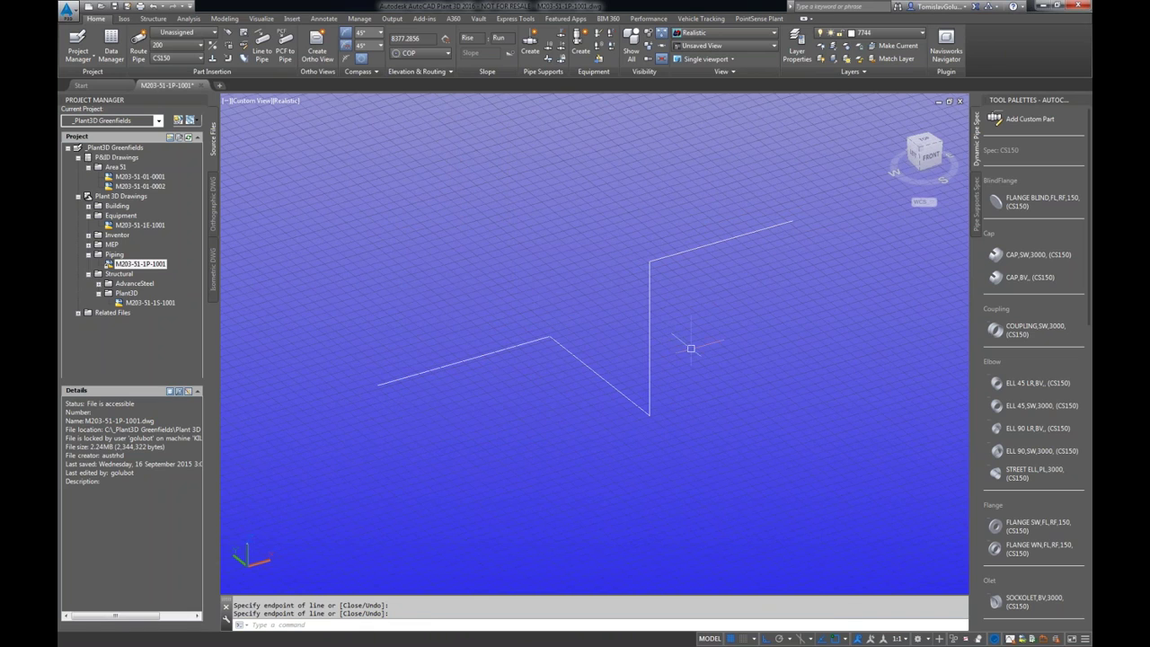
# Convert the 3D polyline into CS150 pipe with elbows, then erase it.
pyautogui.click(261, 44)
pyautogui.click(576, 356)
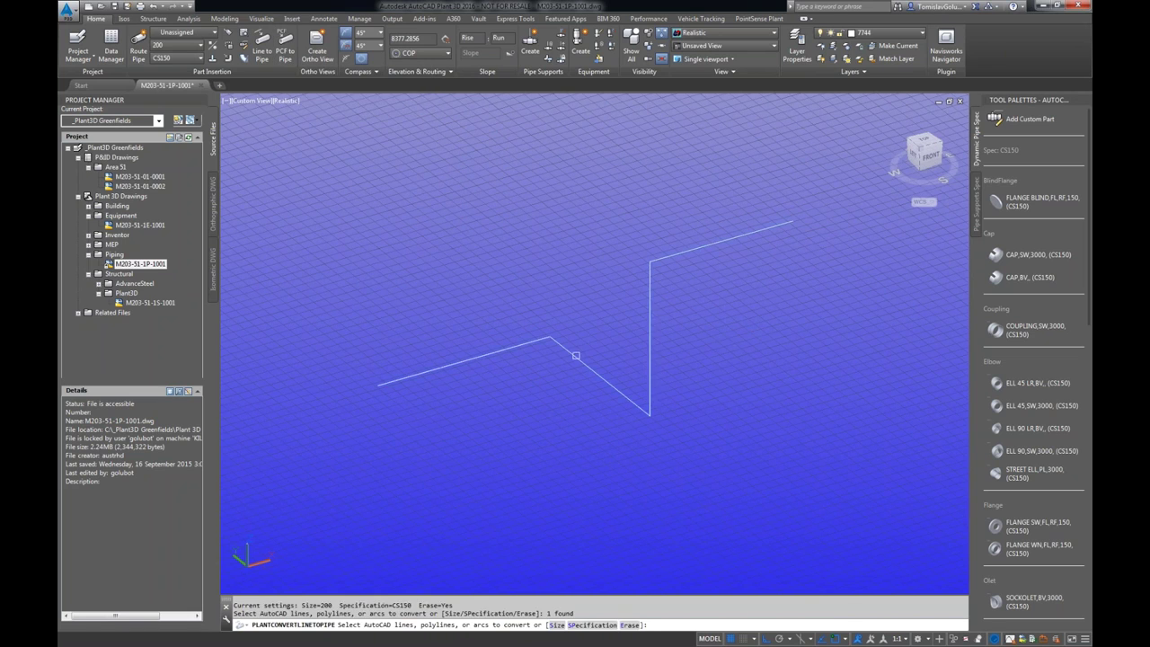
pyautogui.press('Return')
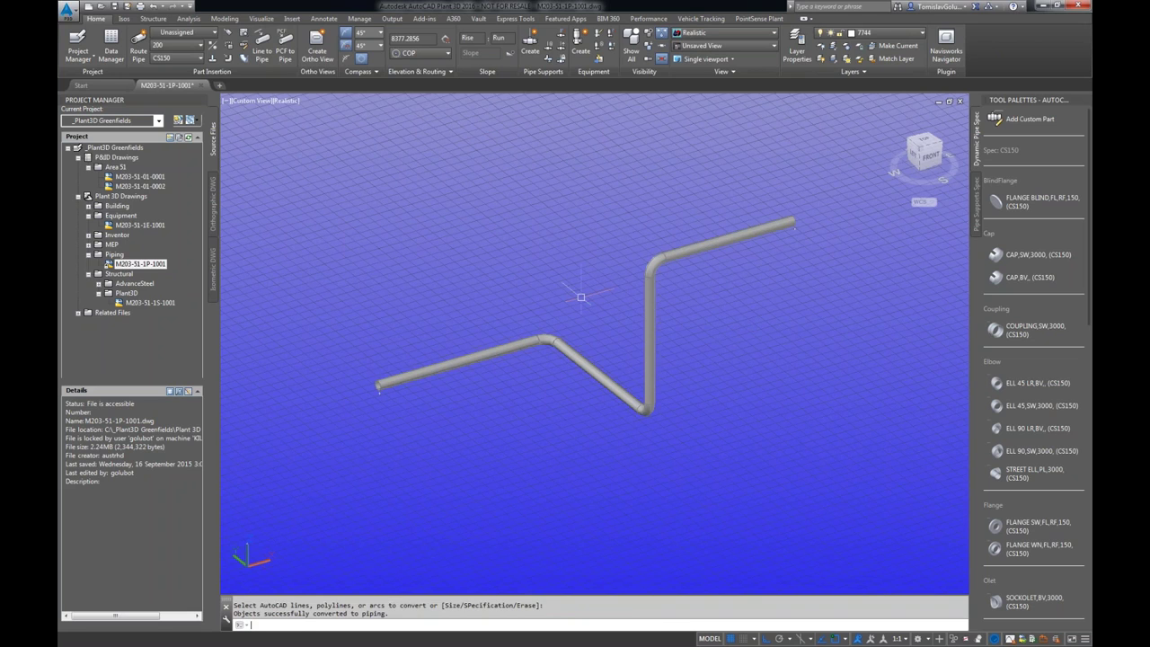
pyautogui.click(817, 485)
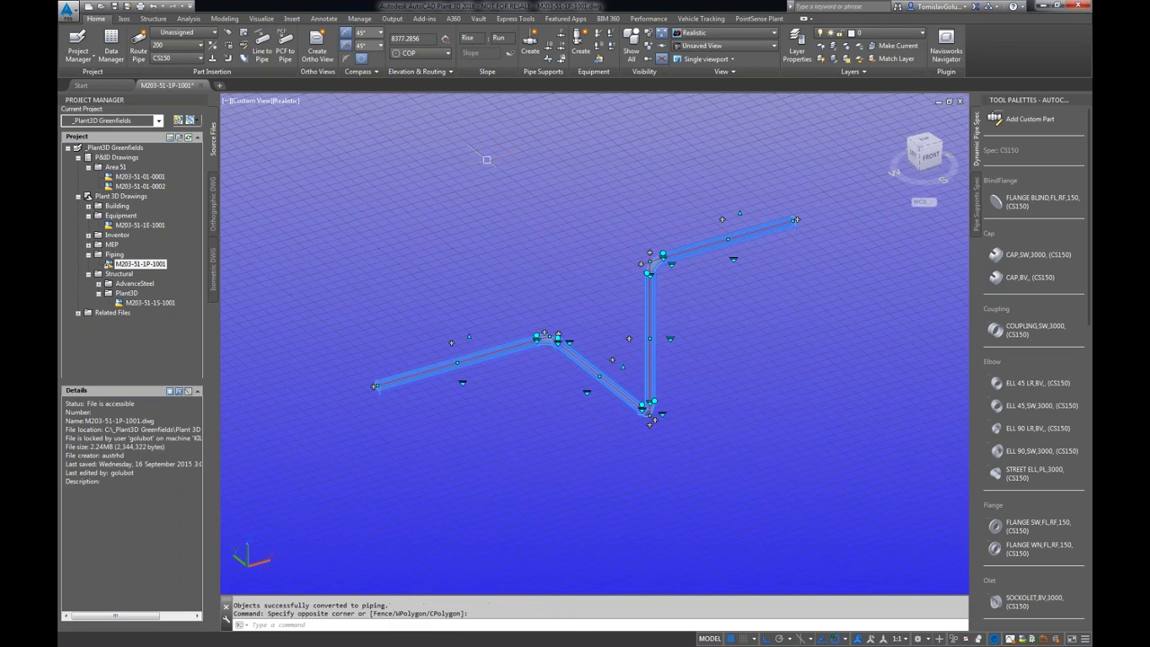
pyautogui.click(548, 280)
pyautogui.write('e')
pyautogui.press('Return')
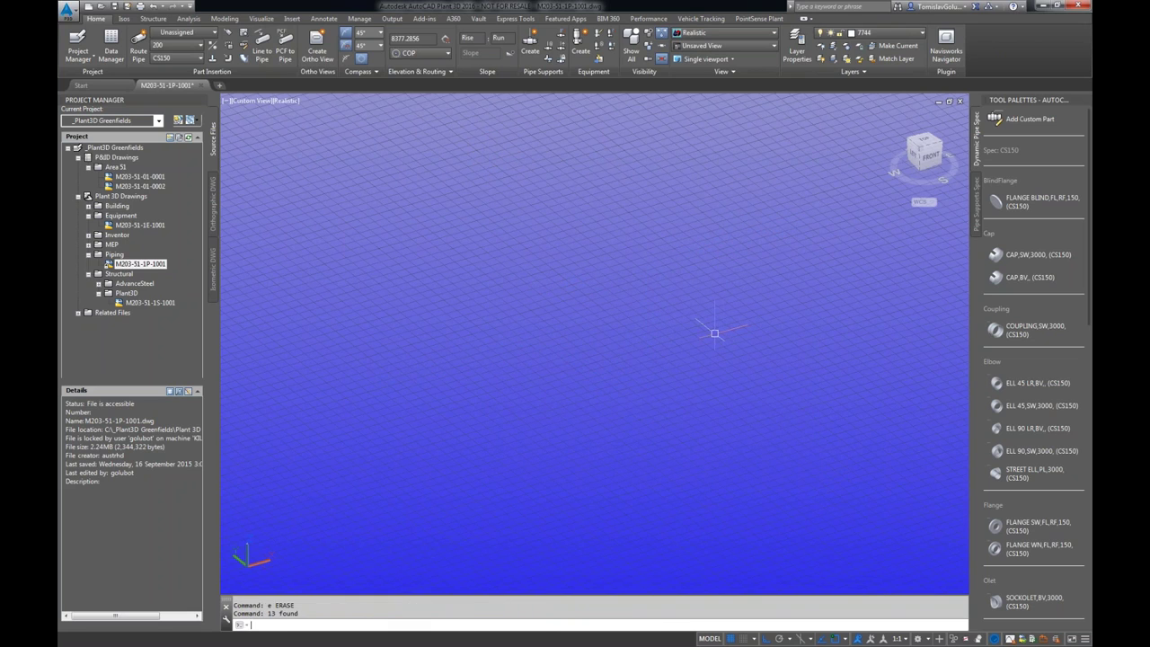
# Zoom to extents with Z, E to show the whole plant.
pyautogui.write('z')
pyautogui.press('Return')
pyautogui.write('e')
pyautogui.press('Return')
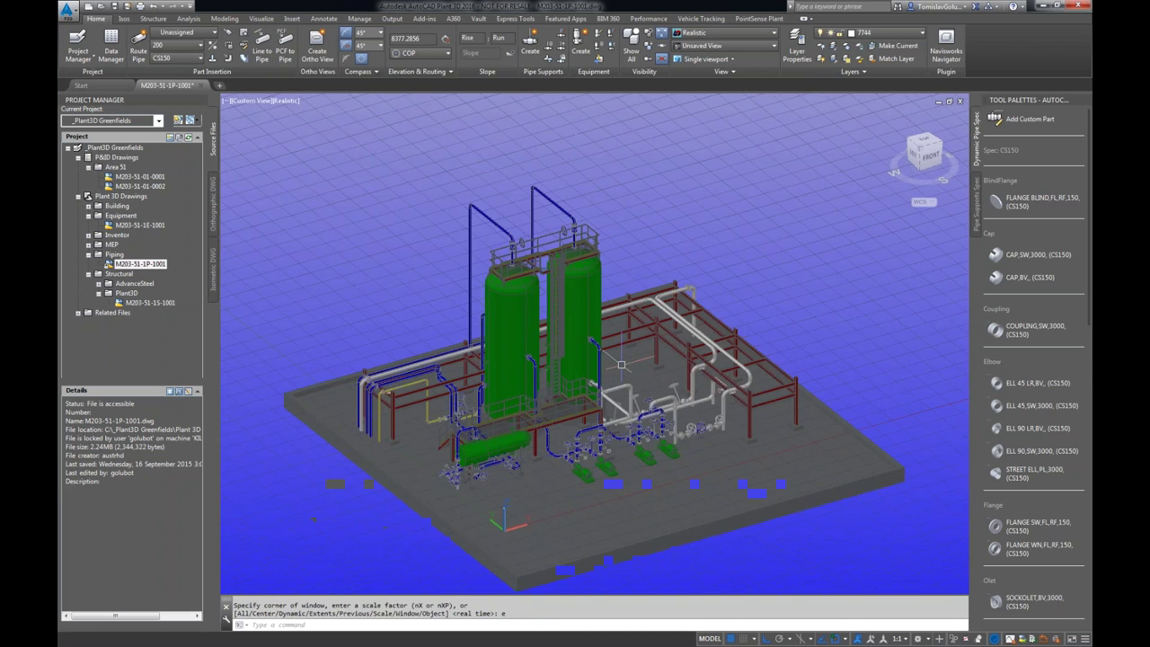
# Zoom in with a window on the two vessels and tilt the view slightly.
pyautogui.press('Return')
pyautogui.click(415, 320)
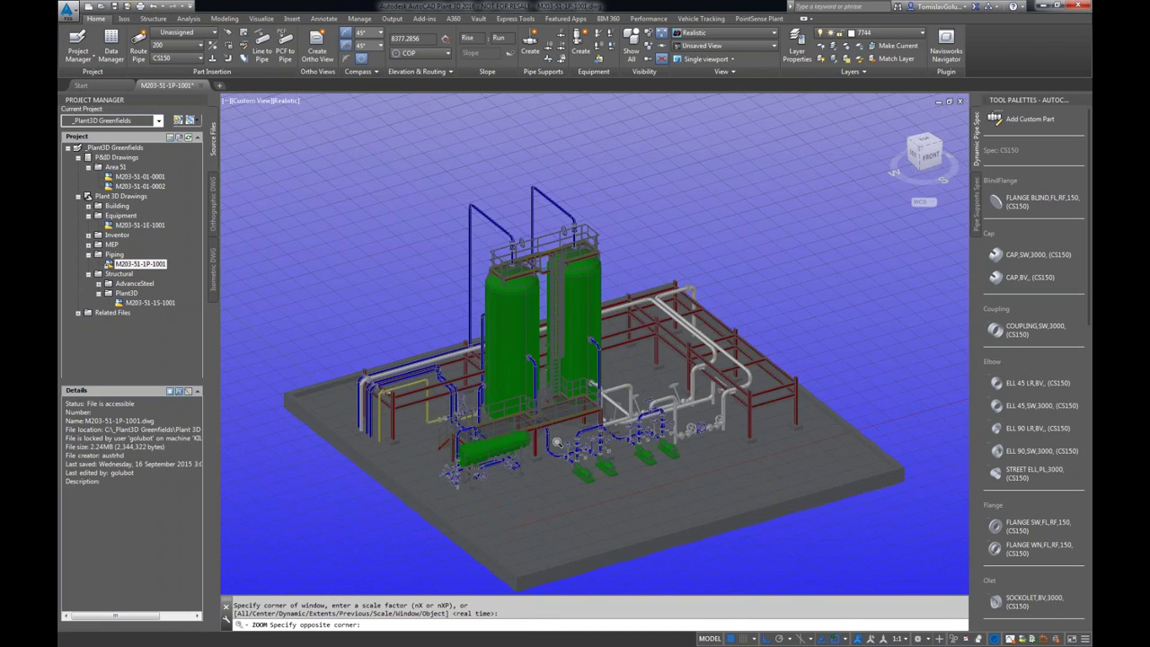
pyautogui.click(557, 442)
pyautogui.keyDown('shift'); pyautogui.moveTo(555, 368); pyautogui.dragTo(552, 351, button='middle'); pyautogui.keyUp('shift')
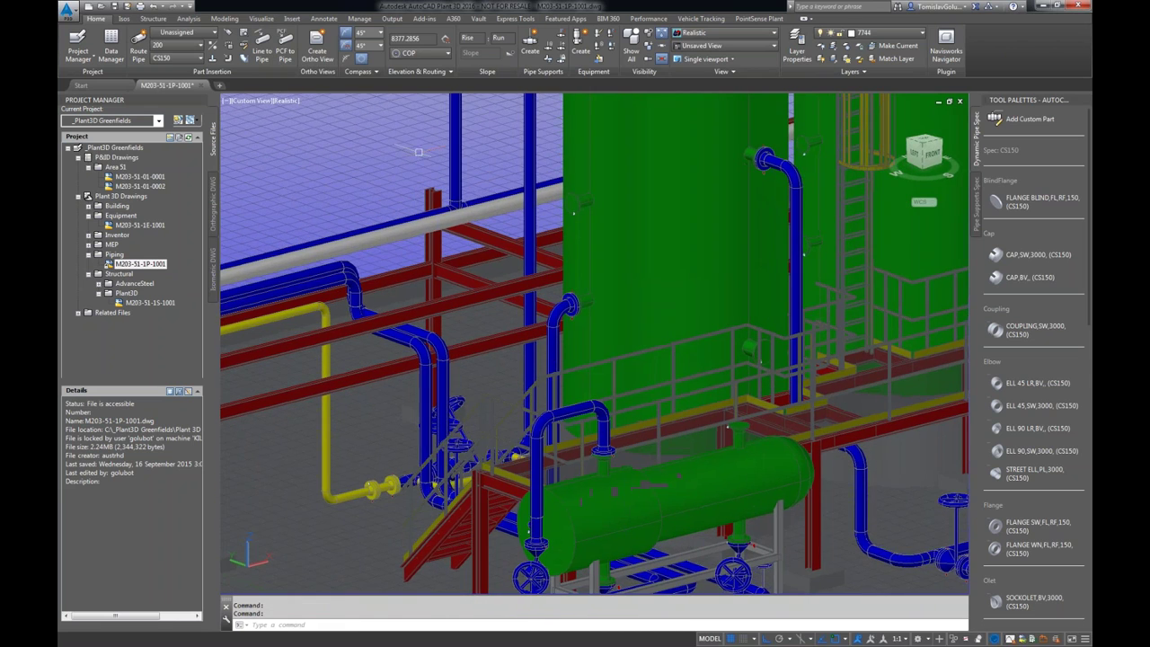
# Expand line 9999 in the P&ID Line List and try placing 150-CS150-GLR-9999 and nozzle N-1, cancelling both.
pyautogui.click(230, 47)
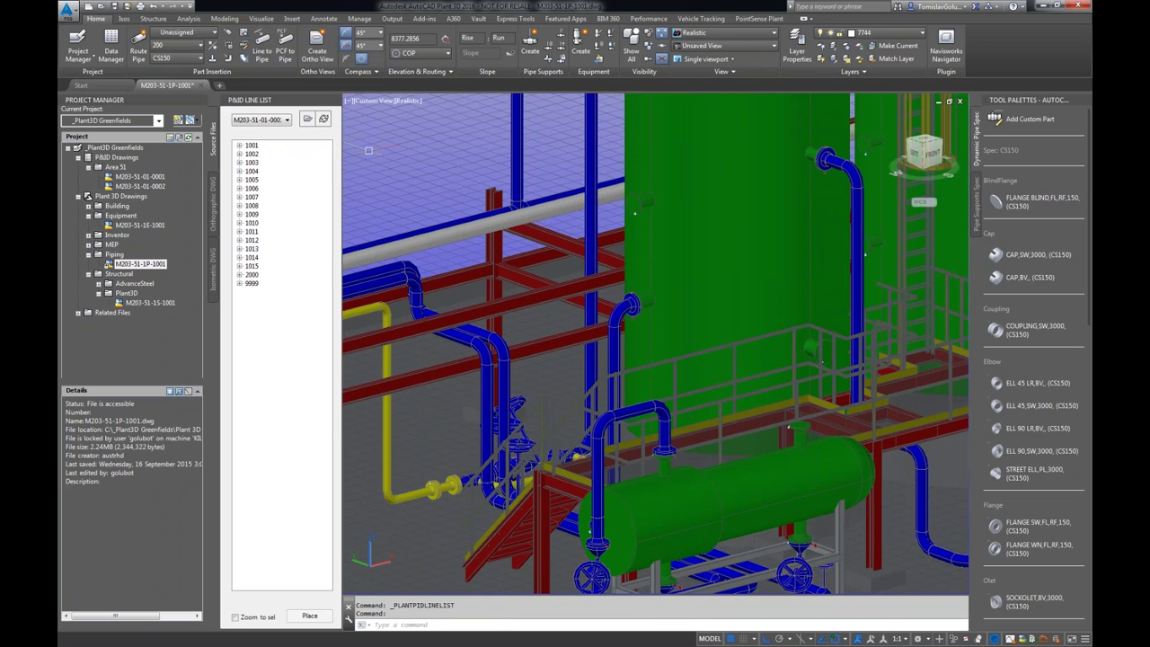
pyautogui.click(240, 284)
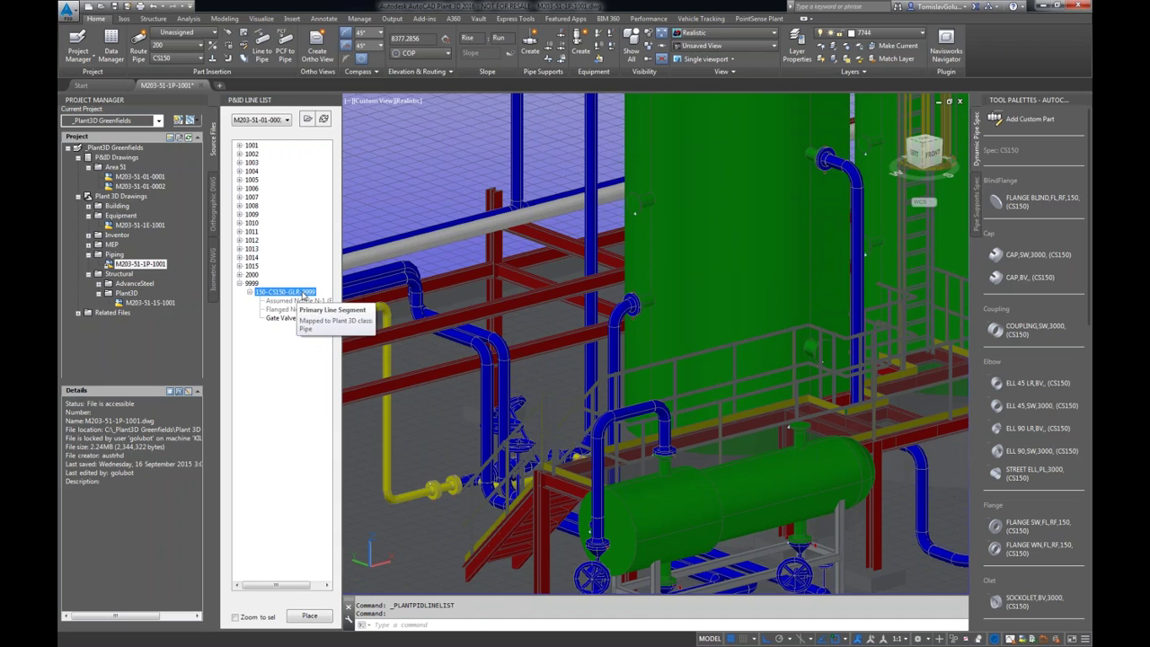
pyautogui.rightClick(303, 297)
pyautogui.click(314, 298)
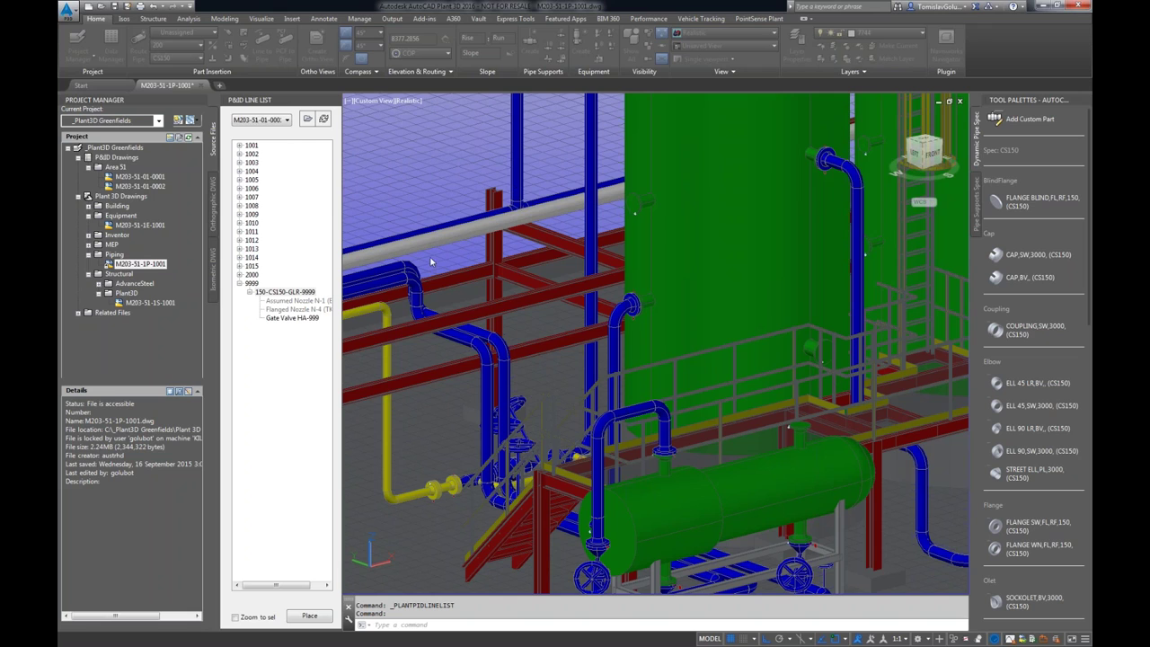
pyautogui.press('Escape')
pyautogui.click(458, 175)
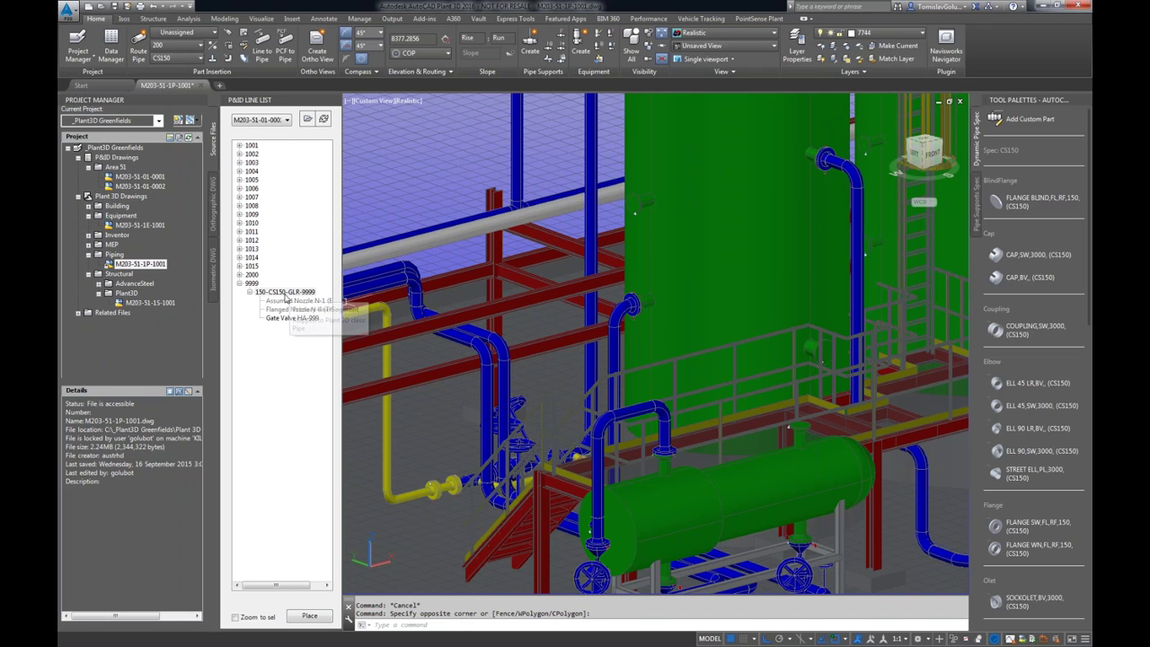
pyautogui.moveTo(288, 300); pyautogui.dragTo(458, 212)
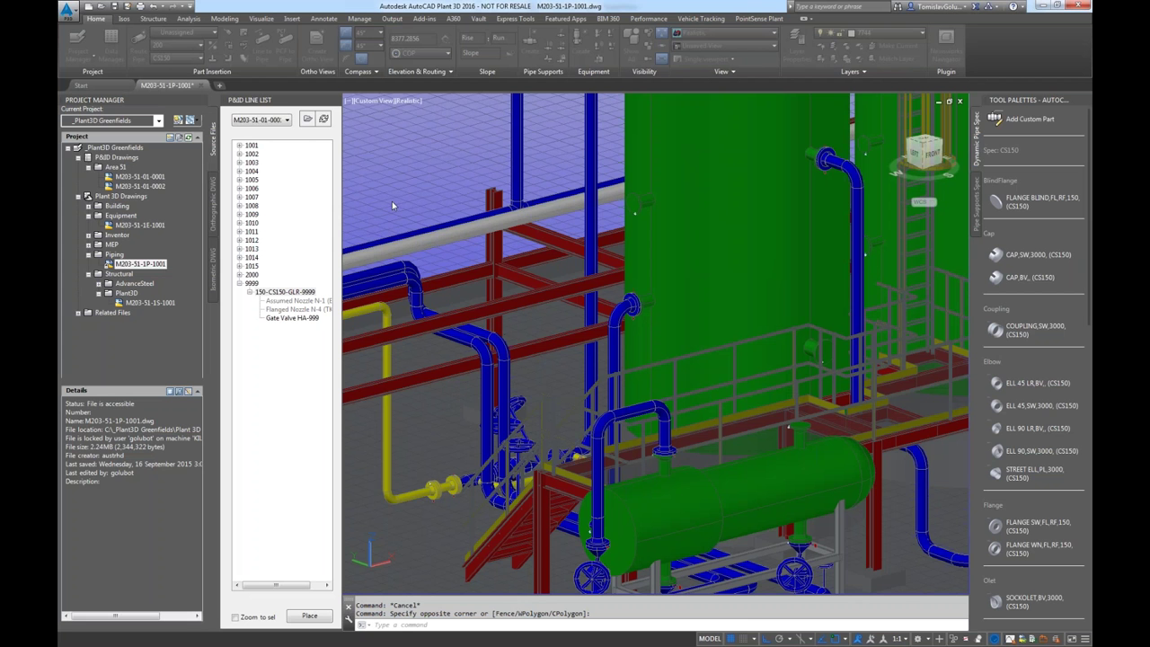
pyautogui.press('Escape')
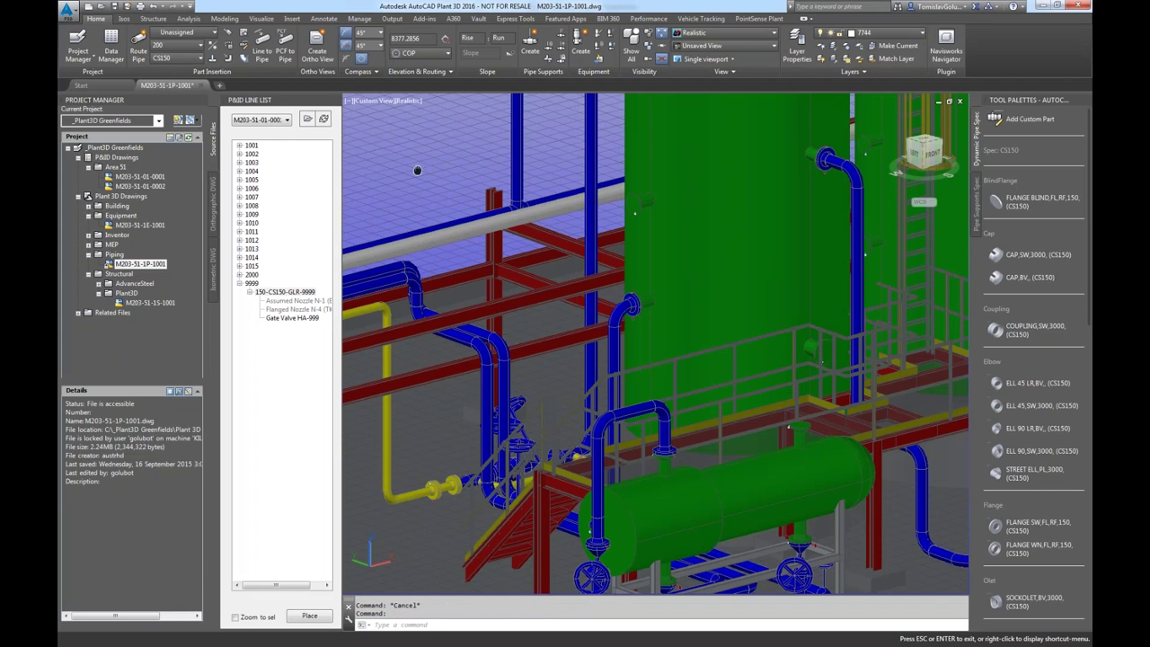
# Set pipe size 150 and assign new line number 9999.
pyautogui.moveTo(401, 159); pyautogui.dragTo(422, 173, button='middle')
pyautogui.click(179, 44)
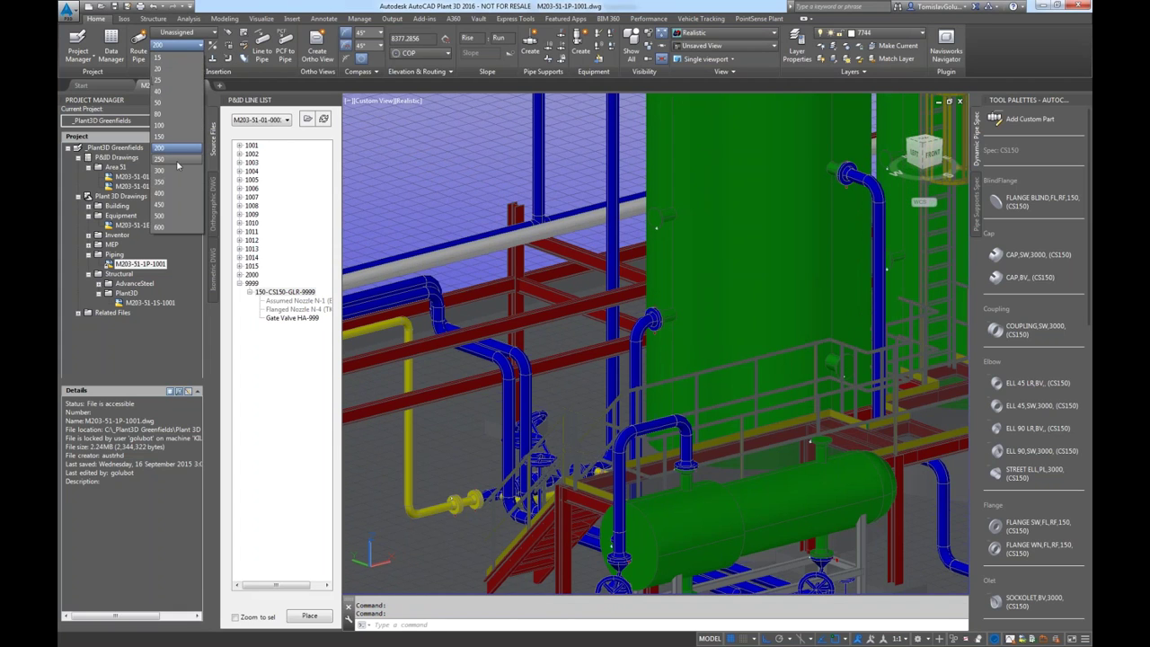
pyautogui.click(176, 137)
pyautogui.click(180, 35)
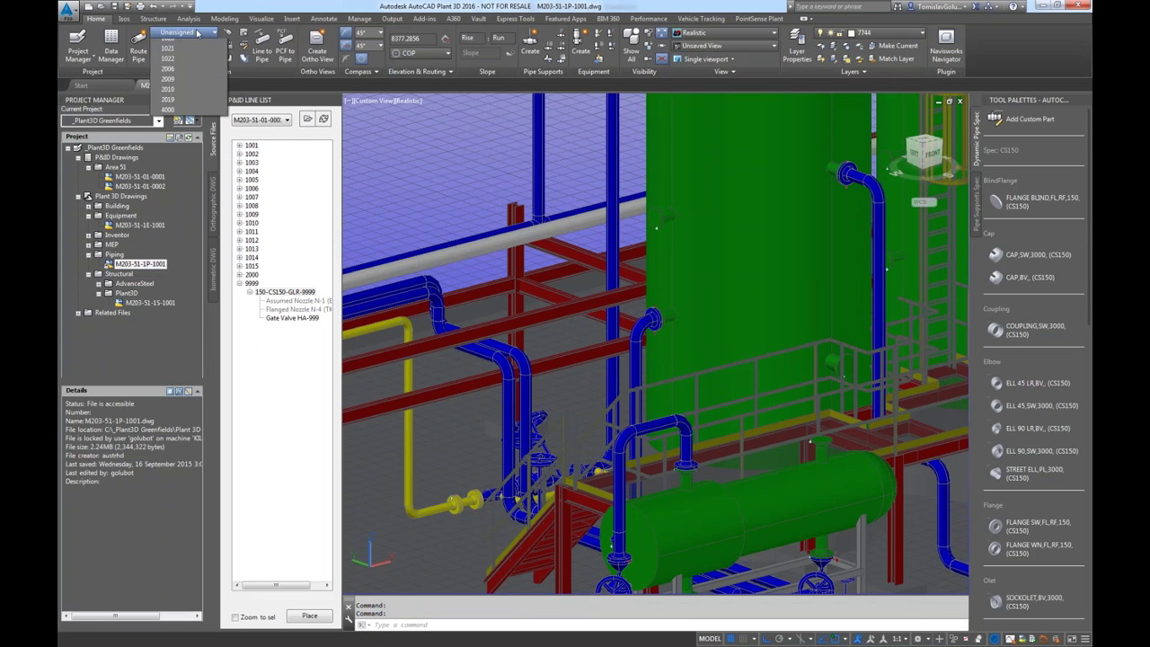
pyautogui.click(184, 46)
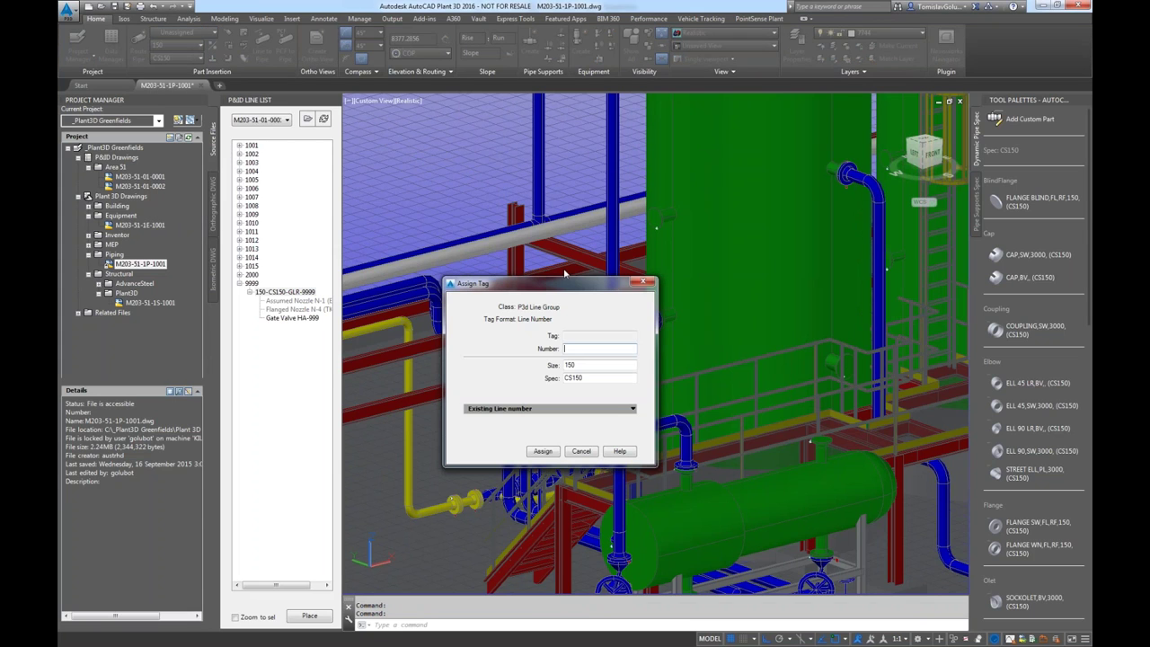
pyautogui.write('9999')
pyautogui.click(542, 451)
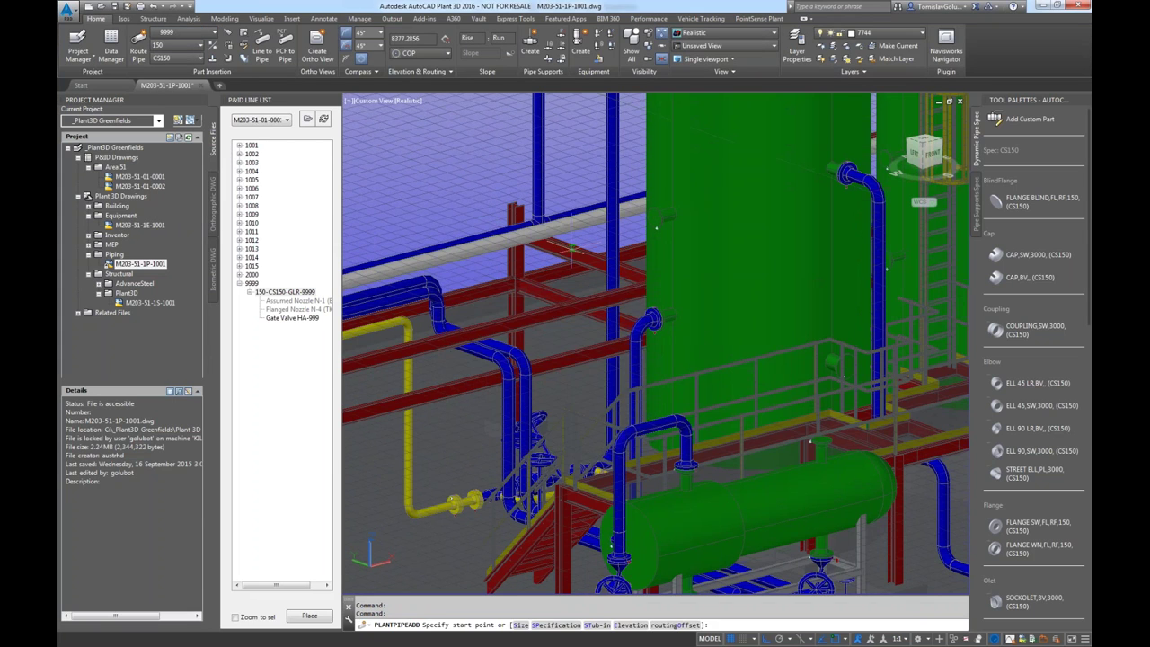
# Route pipe with node snaps from the horizontal vessel's nozzle to the tall vessel's nozzle.
pyautogui.write('node of')
pyautogui.click(817, 440)
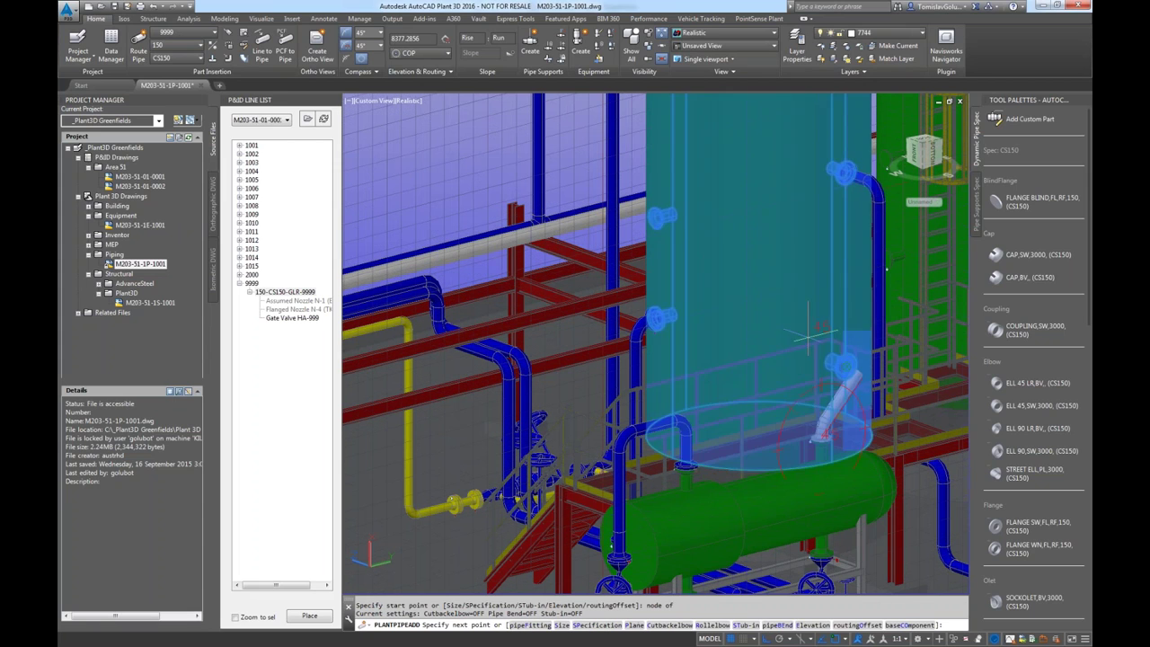
pyautogui.write('node')
pyautogui.press('Return')
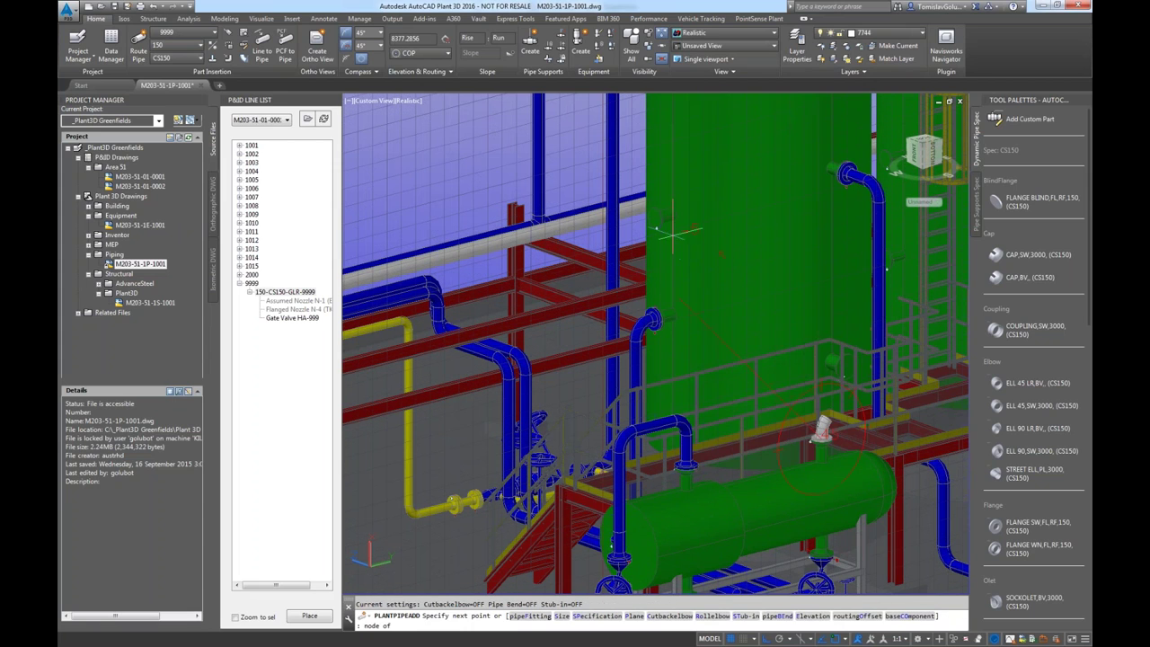
pyautogui.click(656, 216)
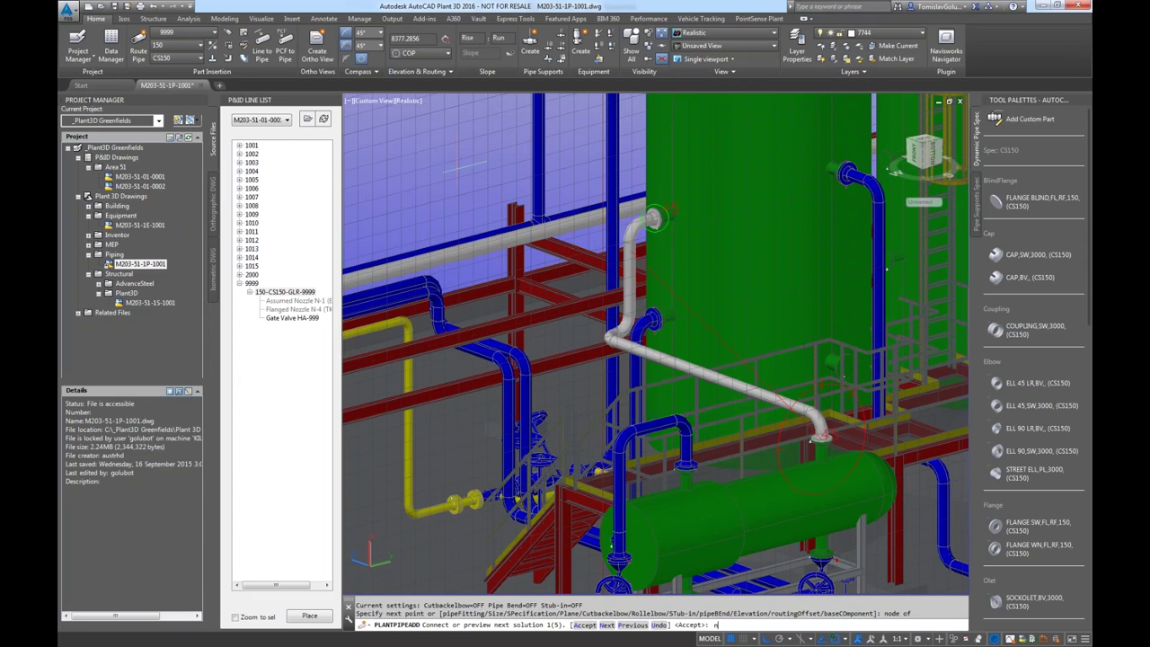
# Cycle through the routing solutions and accept the fifth route.
pyautogui.write('n')
pyautogui.press('Return')
pyautogui.write('n')
pyautogui.press('Return')
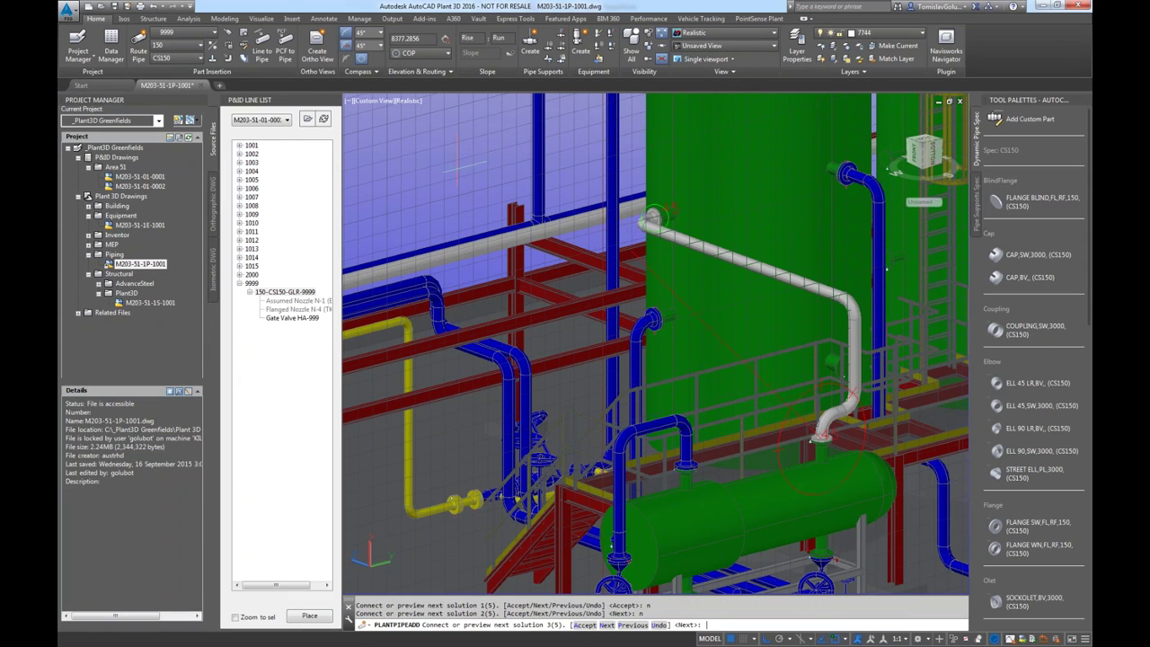
pyautogui.write('n')
pyautogui.press('Return')
pyautogui.write('n')
pyautogui.press('Return')
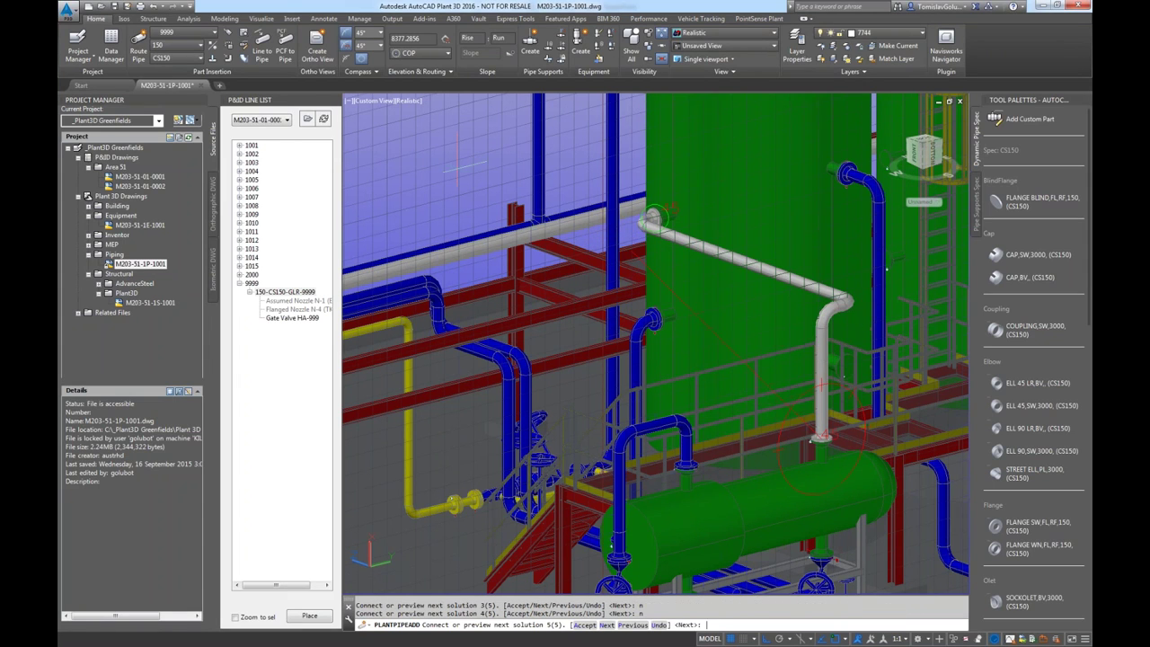
pyautogui.write('a')
pyautogui.press('Return')
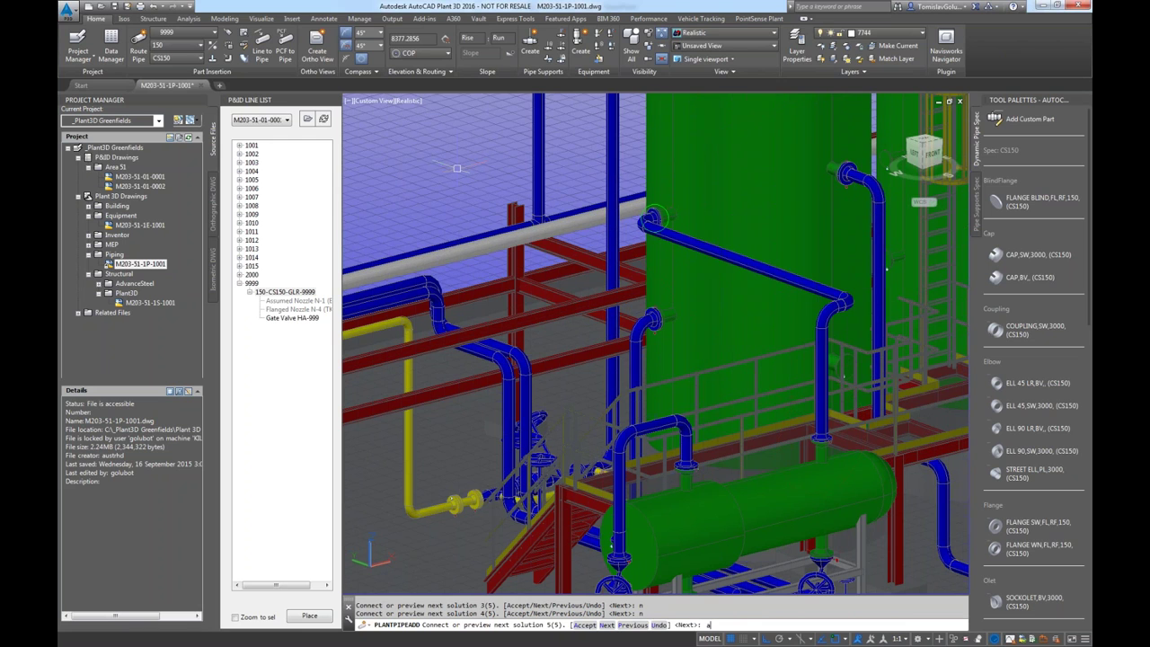
pyautogui.moveTo(409, 160); pyautogui.dragTo(346, 133)
pyautogui.press('Escape')
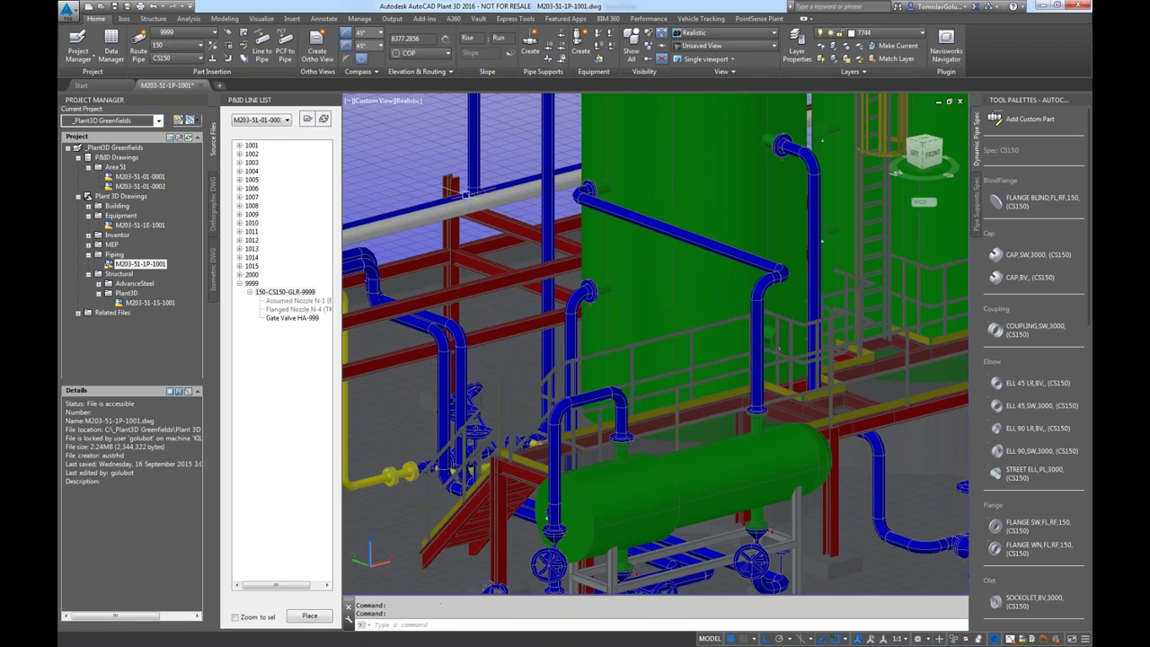
# Orbit around the pipe flange in 2D wireframe and turn the model to the front view.
pyautogui.scroll(10, 762, 388)
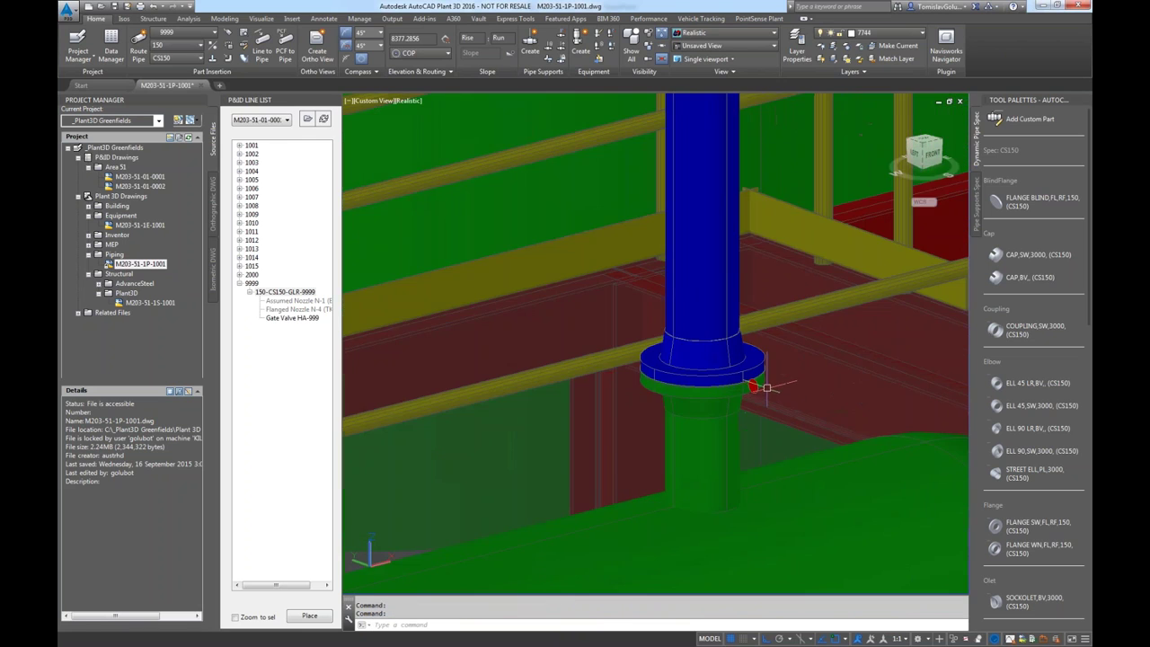
pyautogui.moveTo(760, 378); pyautogui.dragTo(757, 410)
pyautogui.press('Escape')
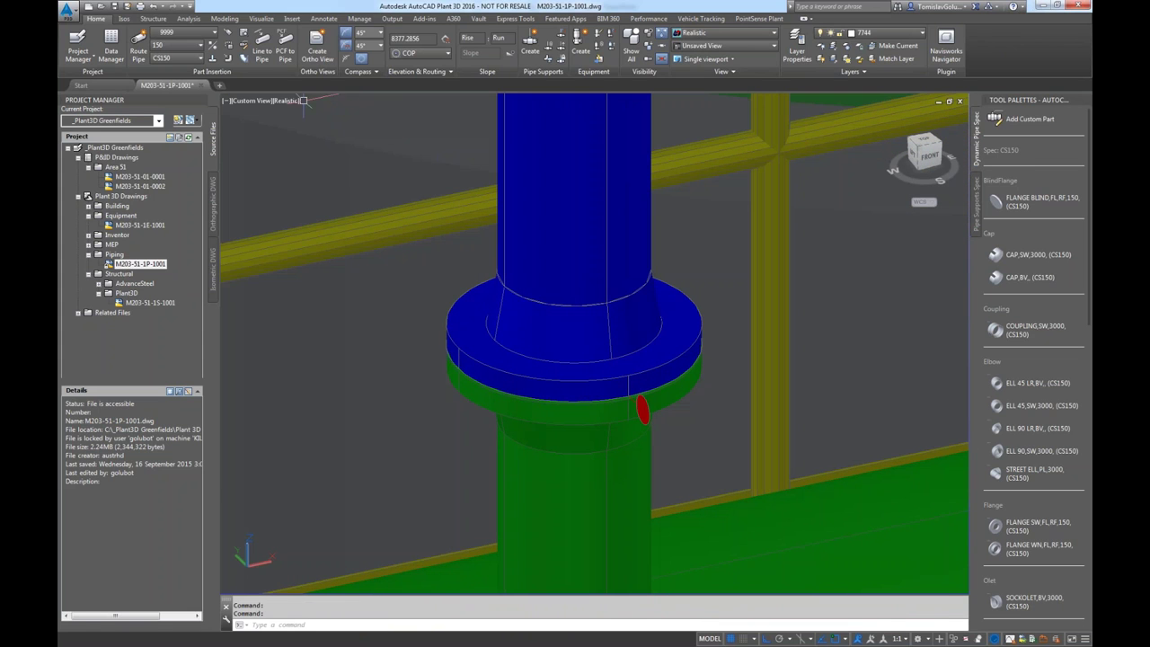
pyautogui.click(287, 100)
pyautogui.click(325, 128)
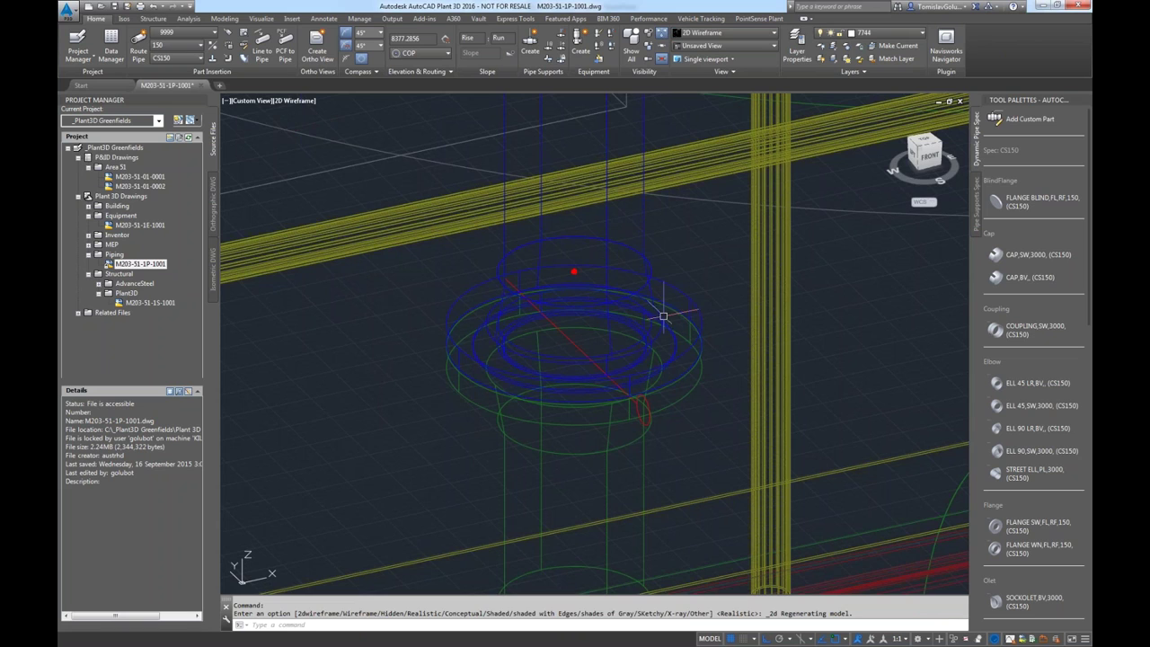
pyautogui.moveTo(675, 372)
pyautogui.keyDown('shift'); pyautogui.mouseDown(button='middle')
pyautogui.moveTo(697, 358)
pyautogui.moveTo(640, 441)
pyautogui.moveTo(587, 410)
pyautogui.moveTo(621, 436)
pyautogui.moveTo(675, 382)
pyautogui.mouseUp(button='middle'); pyautogui.keyUp('shift')
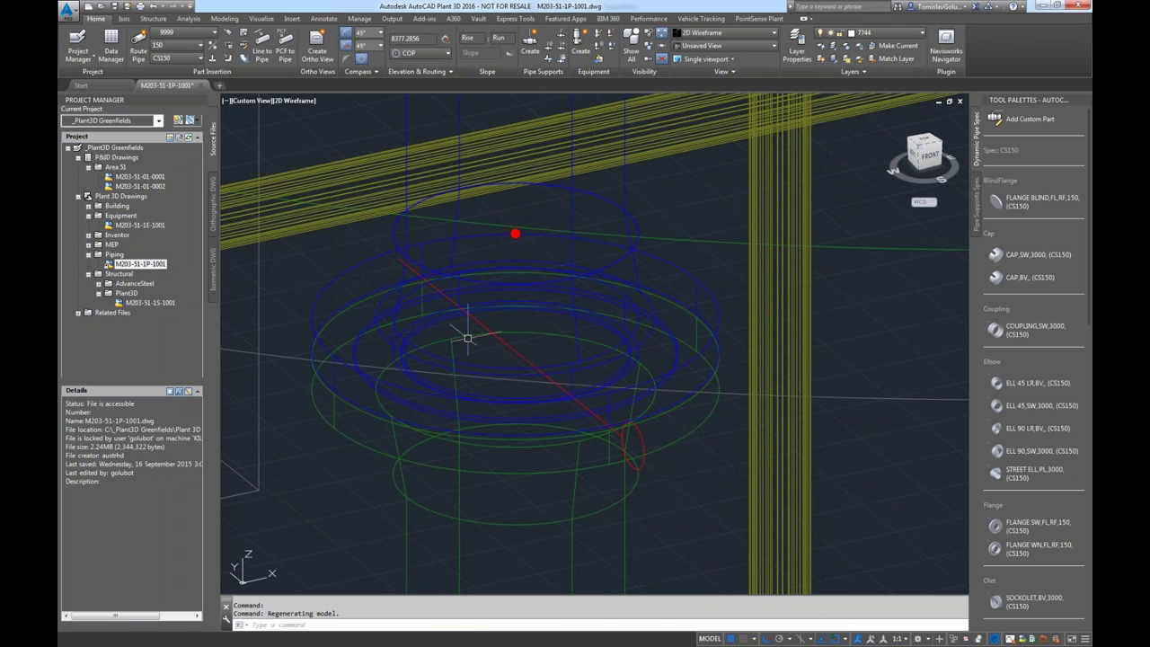
pyautogui.click(925, 154)
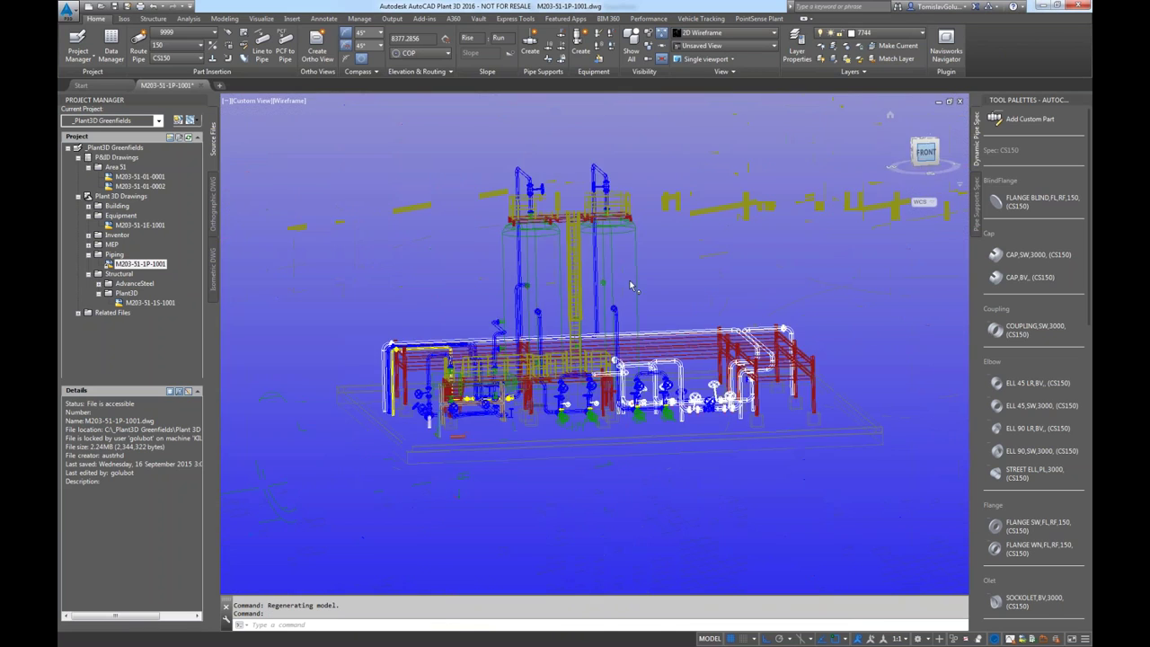
# Orbit the front view back into 3D and switch the display to Realistic shading.
pyautogui.scroll(10, 508, 360)
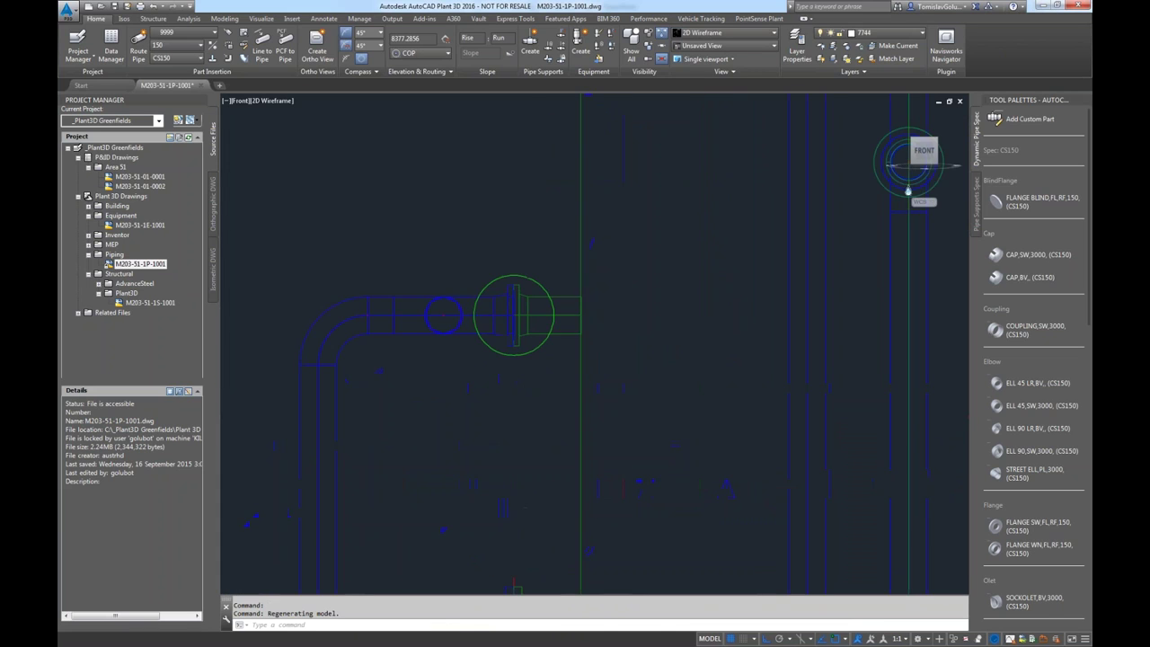
pyautogui.scroll(3, 506, 318)
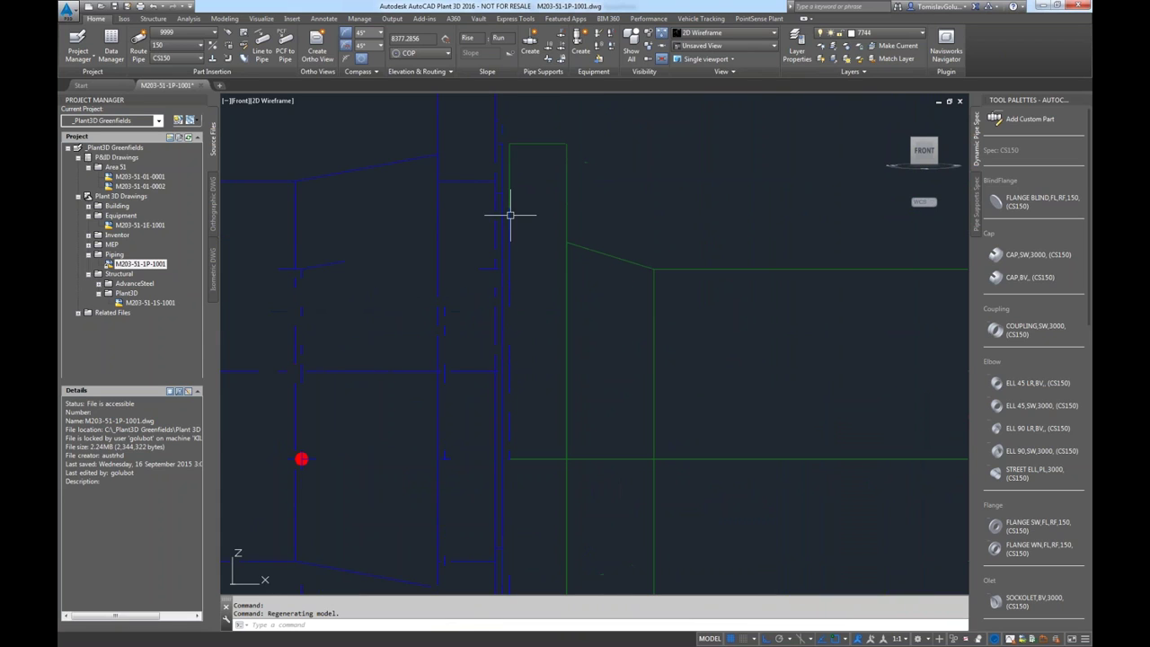
pyautogui.scroll(-4, 521, 377)
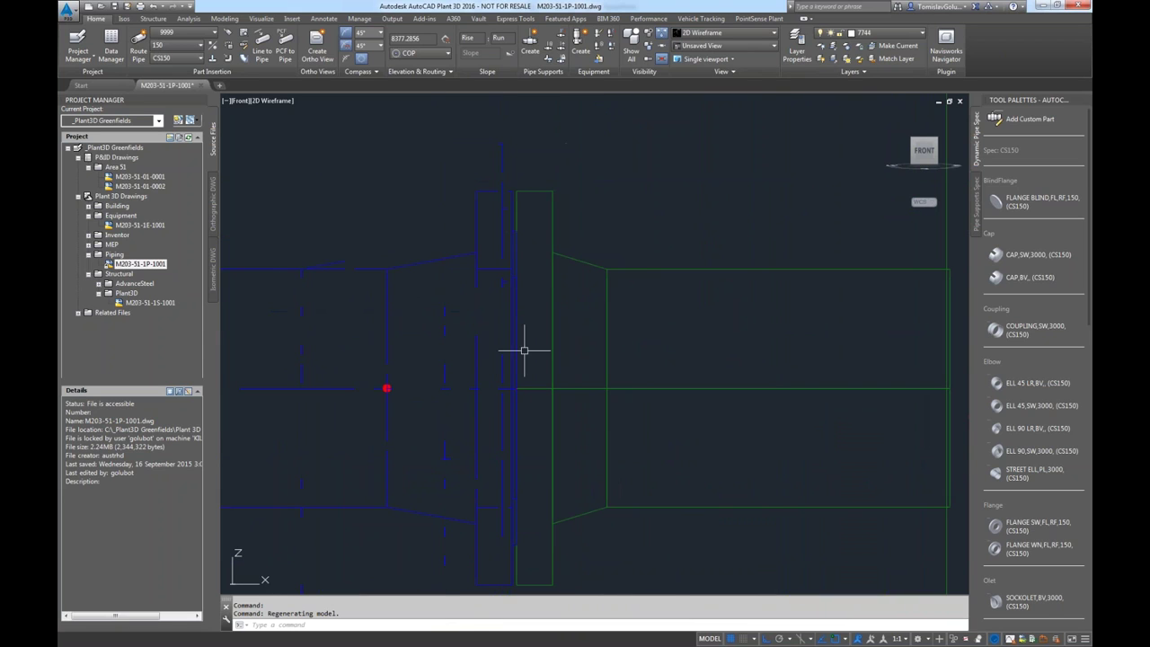
pyautogui.scroll(-2, 508, 317)
pyautogui.scroll(-5, 509, 319)
pyautogui.keyDown('shift'); pyautogui.moveTo(493, 341); pyautogui.dragTo(593, 319, button='middle'); pyautogui.keyUp('shift')
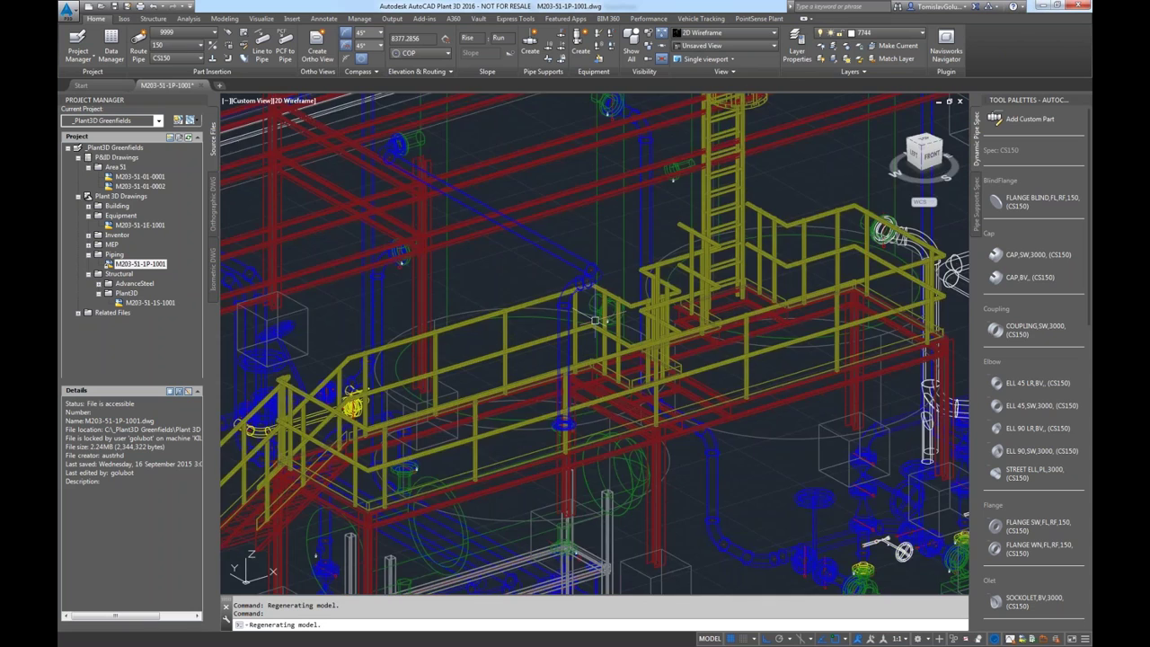
pyautogui.scroll(2, 593, 320)
pyautogui.click(286, 103)
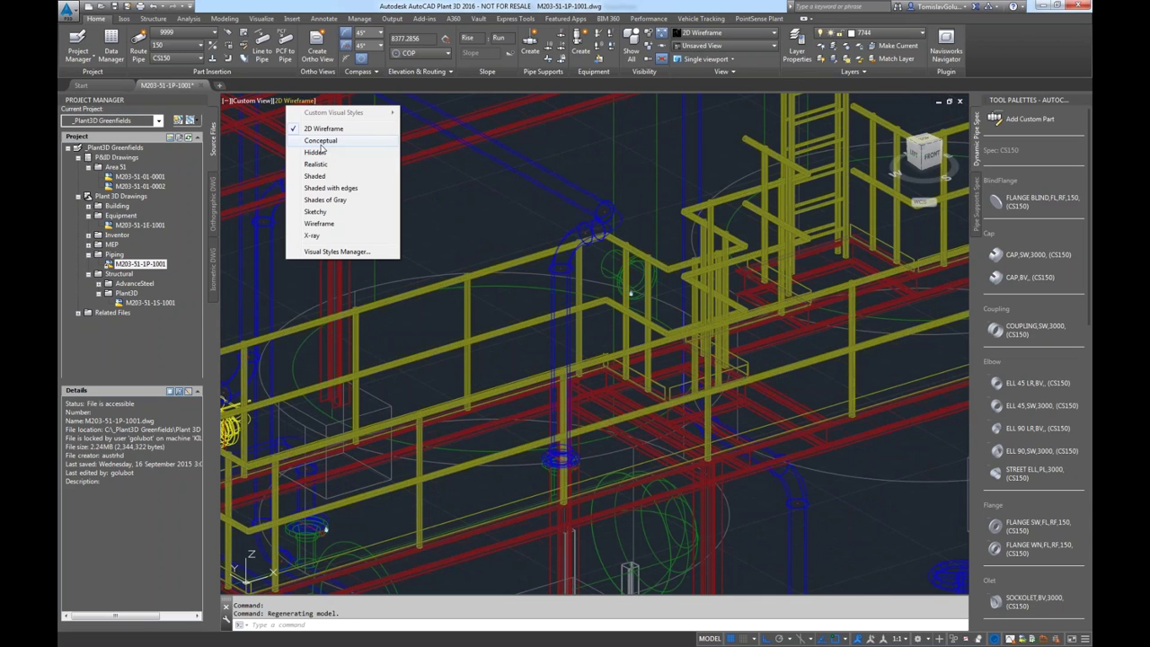
pyautogui.click(332, 166)
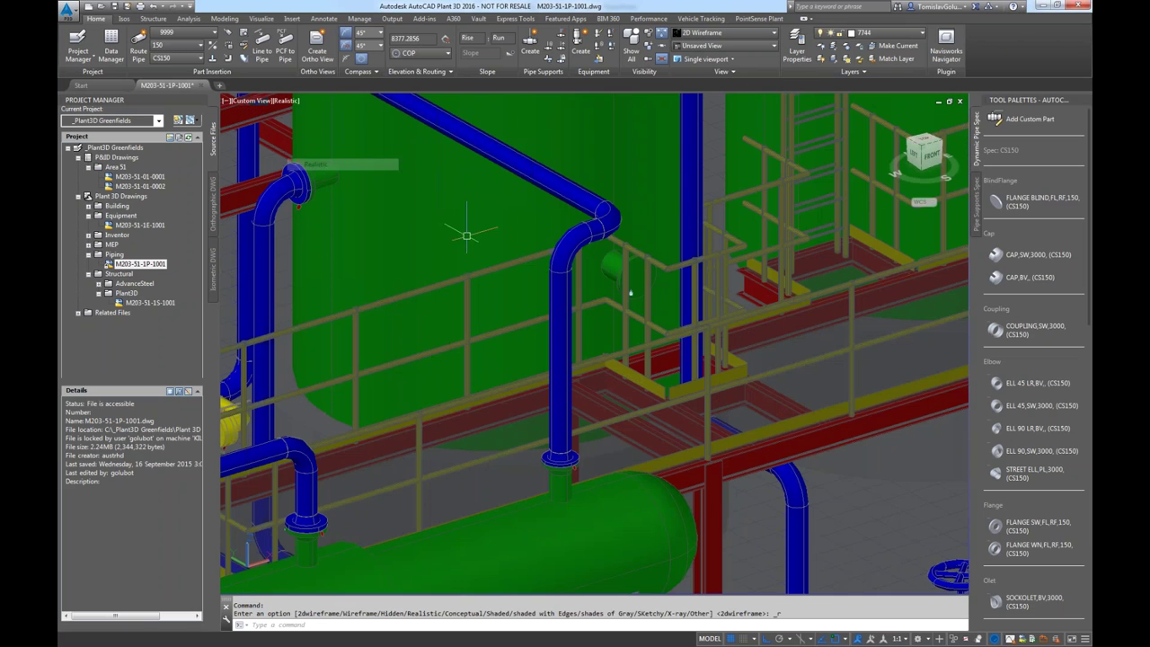
pyautogui.scroll(-5, 1042, 305)
pyautogui.scroll(-5, 1068, 416)
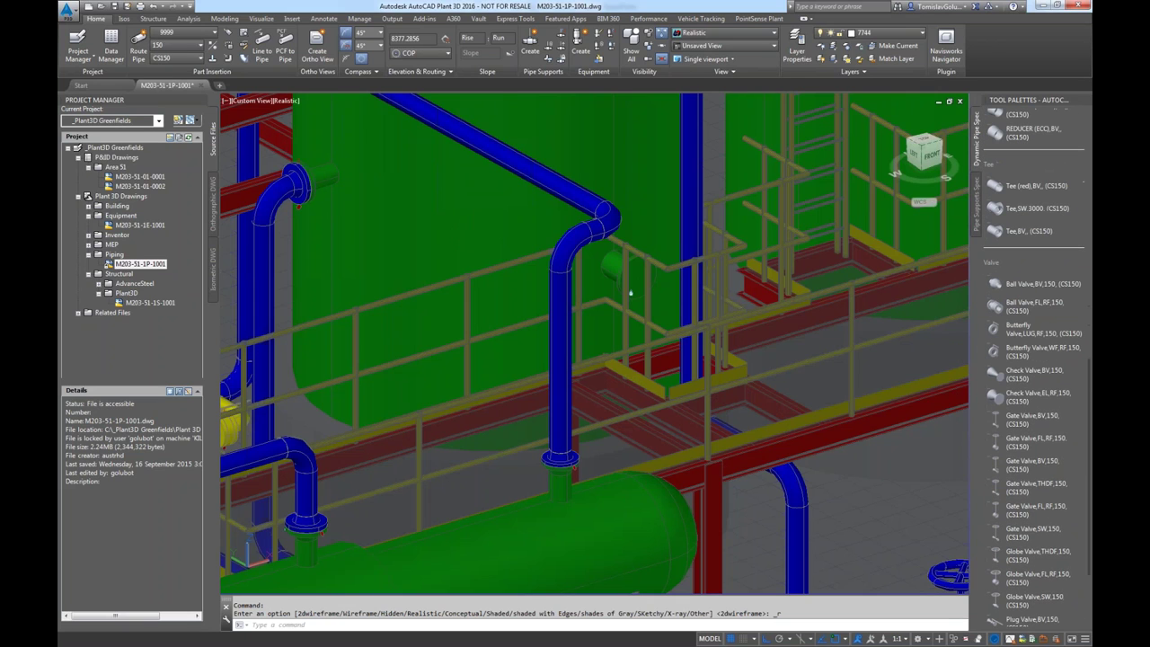
# Place a Gate Valve,FL,RF,150 on the vertical pipe with the handwheel facing front.
pyautogui.click(1023, 441)
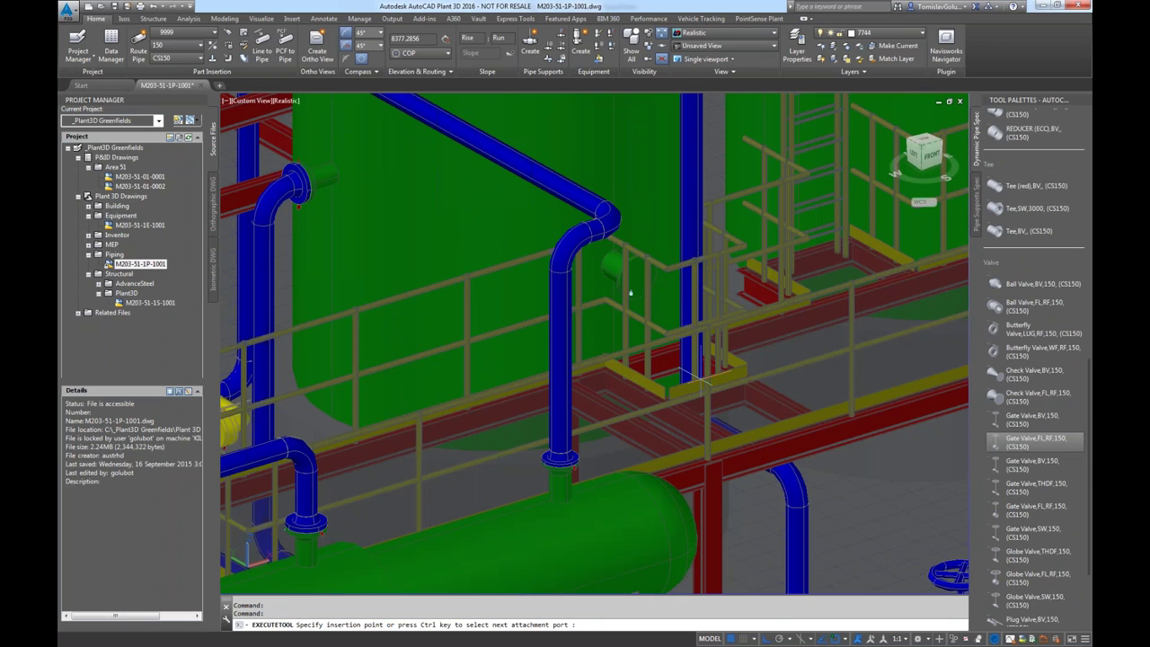
pyautogui.keyDown('shift'); pyautogui.moveTo(557, 386); pyautogui.dragTo(490, 351, button='middle'); pyautogui.keyUp('shift')
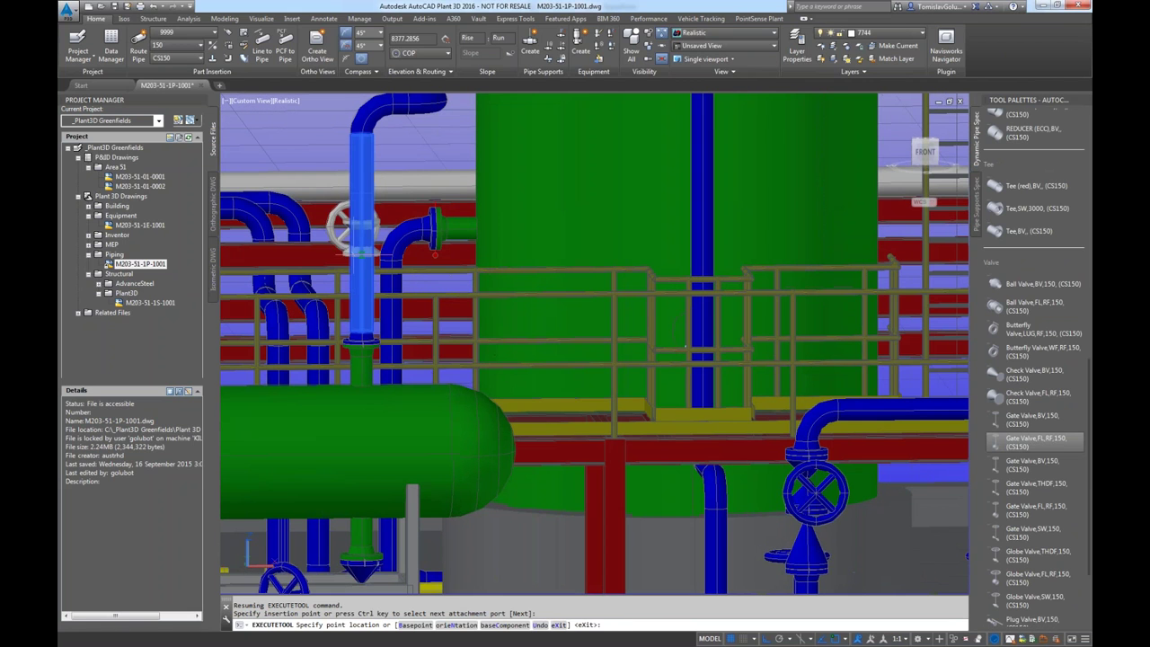
pyautogui.click(510, 269)
pyautogui.keyDown('shift'); pyautogui.moveTo(510, 269); pyautogui.dragTo(512, 351, button='middle'); pyautogui.keyUp('shift')
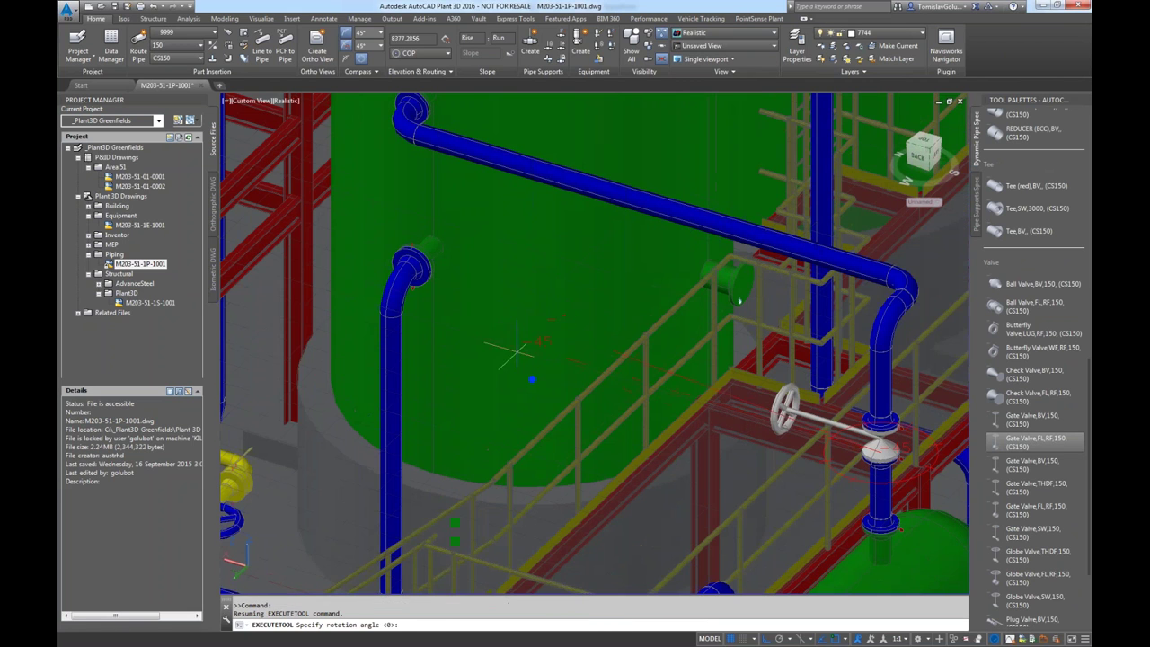
pyautogui.press('F3')
pyautogui.press('F3')
pyautogui.click(485, 386)
# Check the valve in left elevation, end the insertion, and view the pipes from above.
pyautogui.keyDown('shift'); pyautogui.moveTo(858, 351); pyautogui.dragTo(808, 297, button='middle'); pyautogui.keyUp('shift')
pyautogui.click(924, 150)
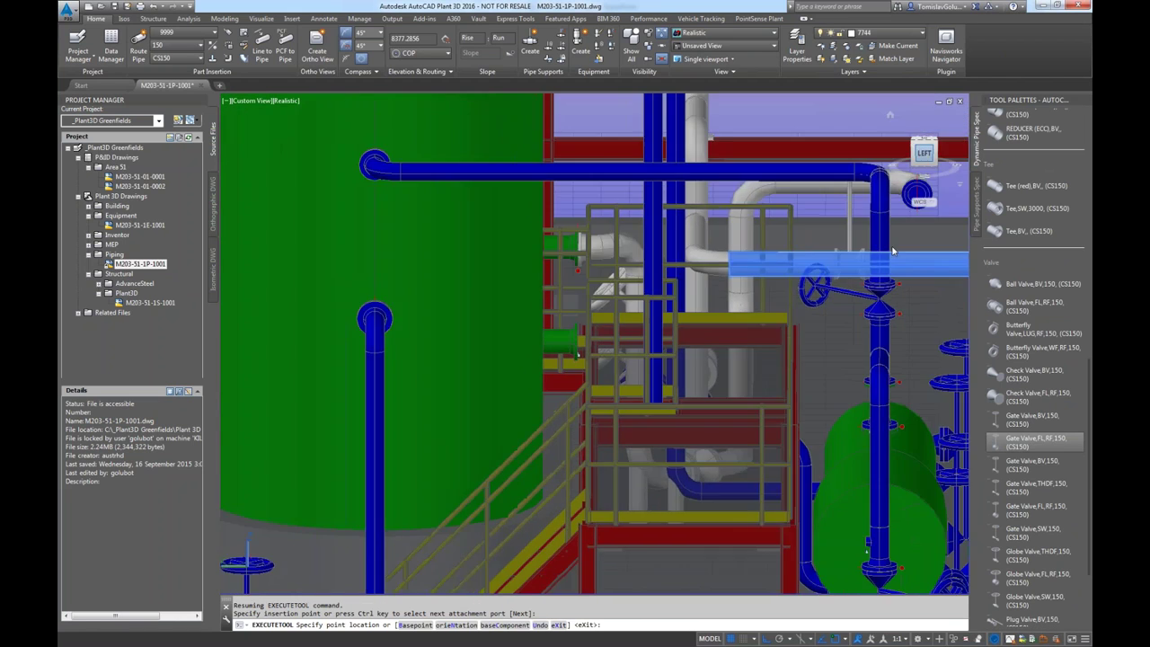
pyautogui.scroll(8, 629, 377)
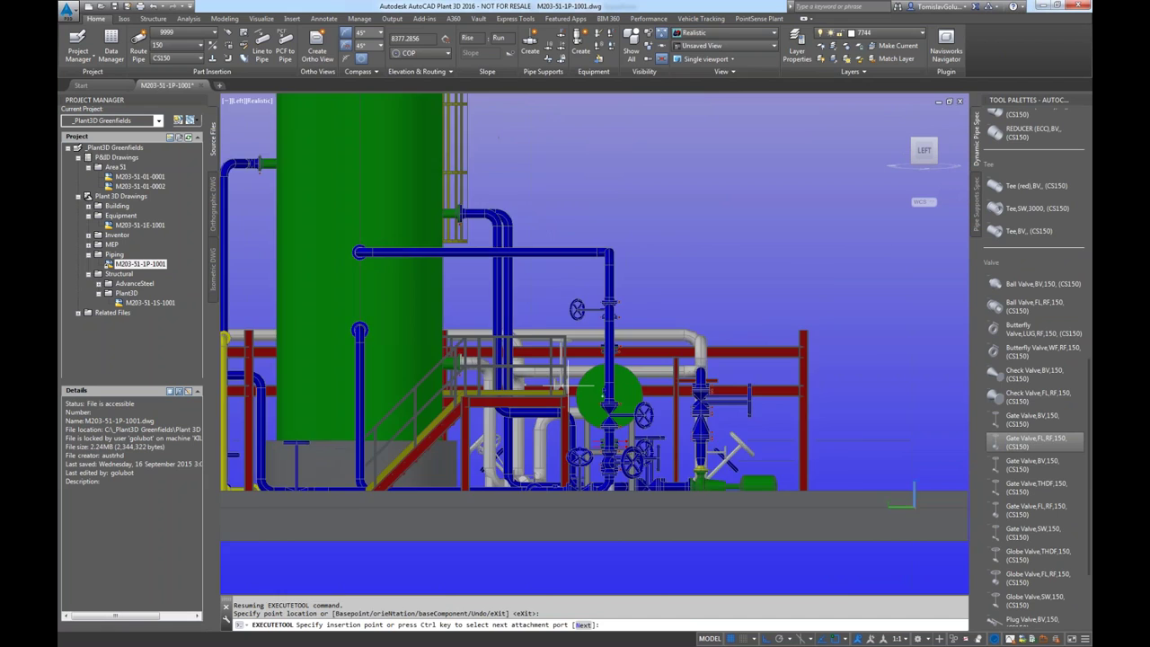
pyautogui.press('Escape')
pyautogui.scroll(2, 512, 211)
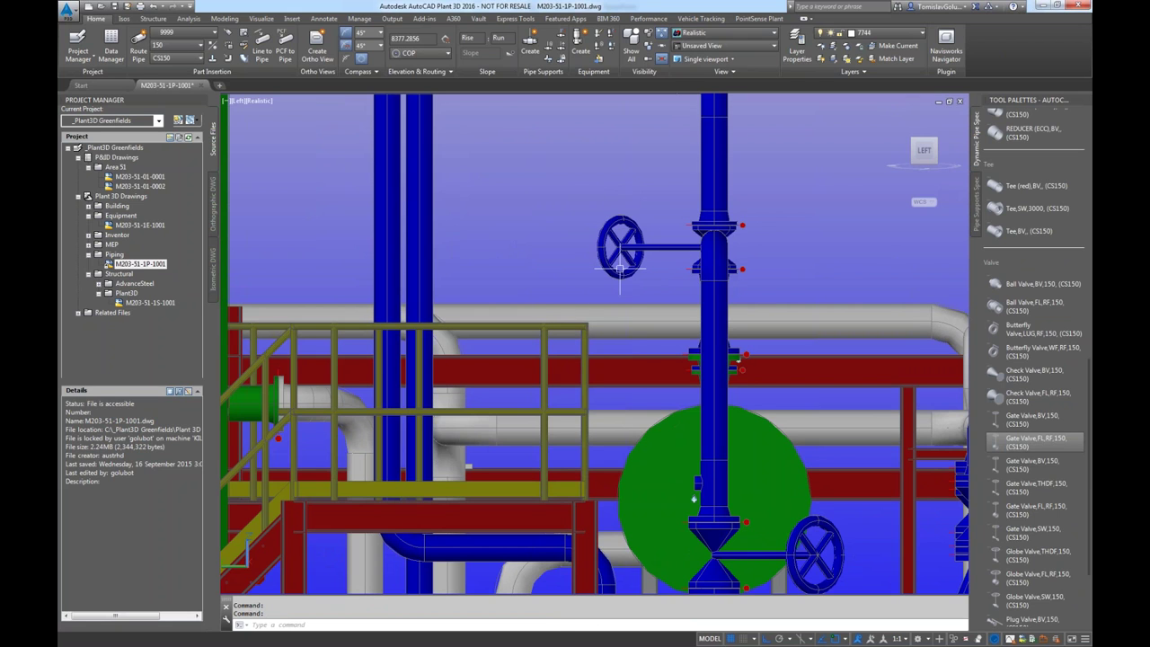
pyautogui.keyDown('shift'); pyautogui.moveTo(609, 244); pyautogui.dragTo(590, 311, button='middle'); pyautogui.keyUp('shift')
pyautogui.scroll(4, 595, 269)
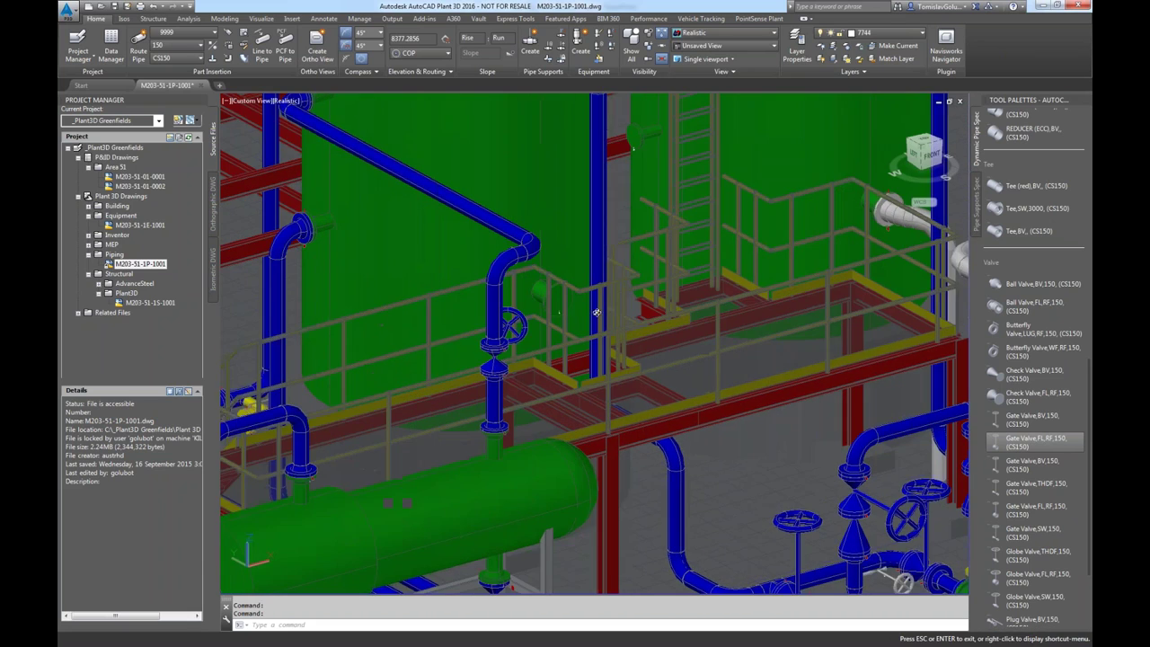
pyautogui.moveTo(595, 262); pyautogui.dragTo(645, 270, button='middle')
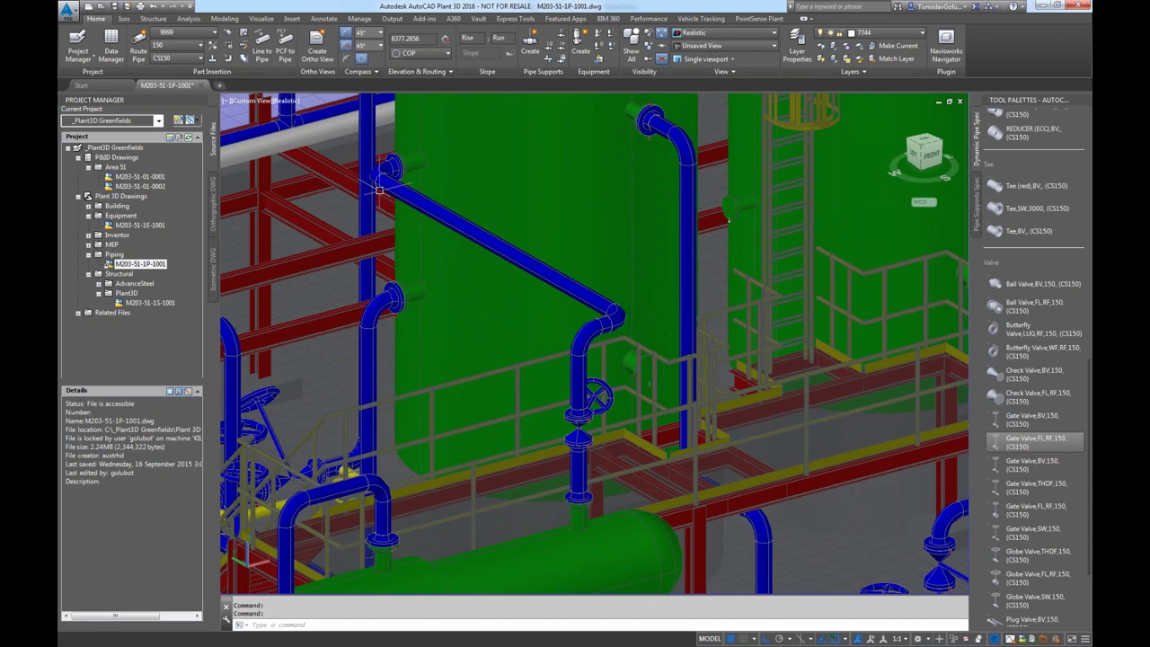
# Create a Final_A2 production iso for line 9999 and open the one-iso-created results.
pyautogui.click(123, 19)
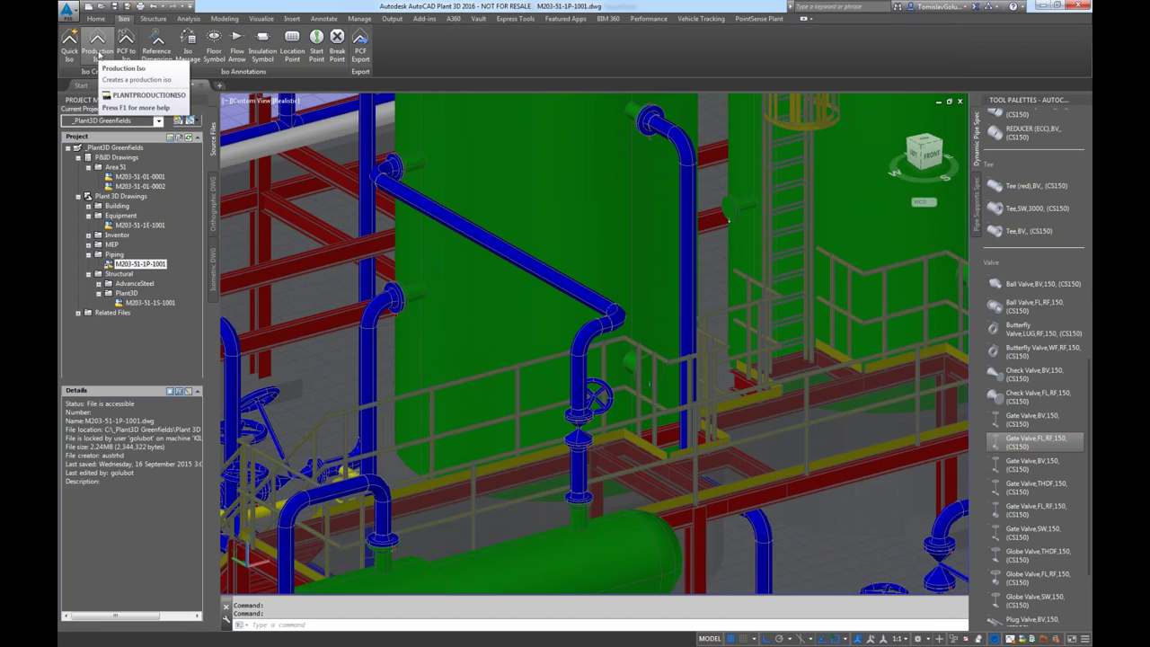
pyautogui.click(97, 43)
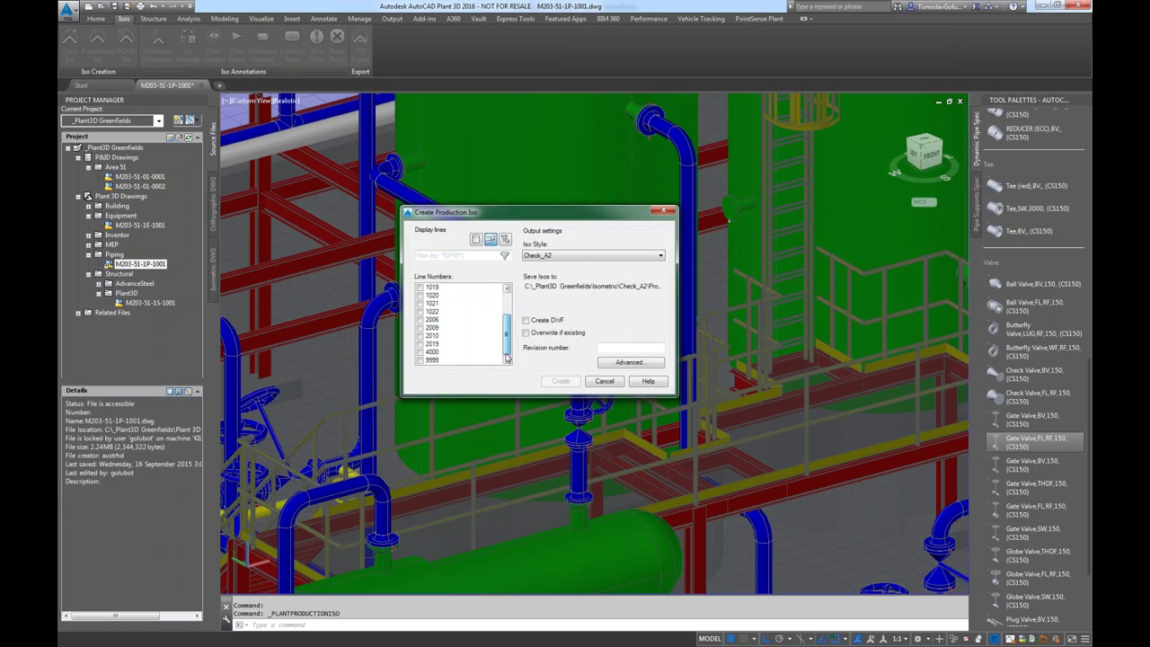
pyautogui.click(419, 360)
pyautogui.click(590, 256)
pyautogui.click(634, 292)
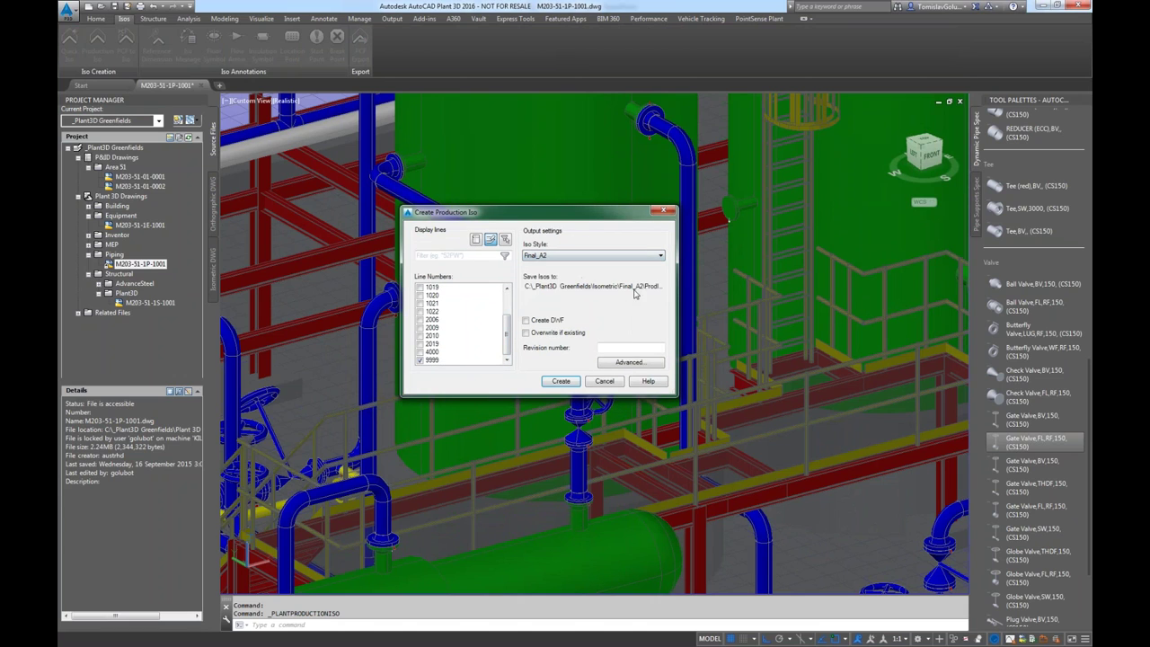
pyautogui.click(555, 382)
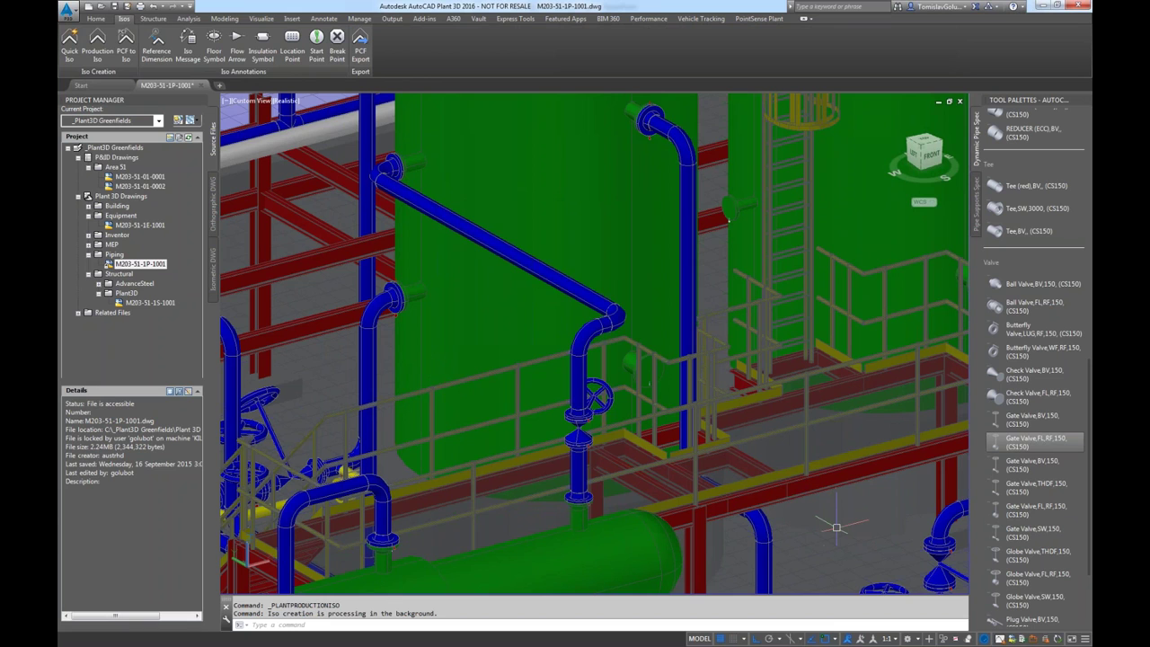
pyautogui.moveTo(834, 520); pyautogui.dragTo(795, 463, button='middle')
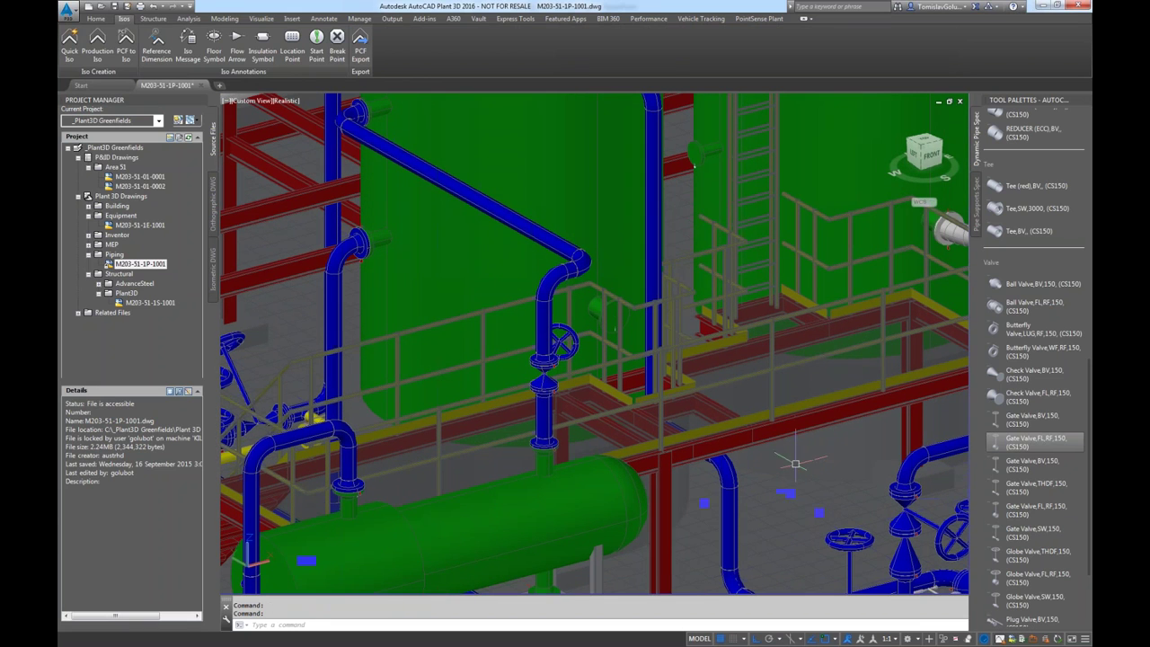
pyautogui.moveTo(722, 374); pyautogui.dragTo(726, 398, button='middle')
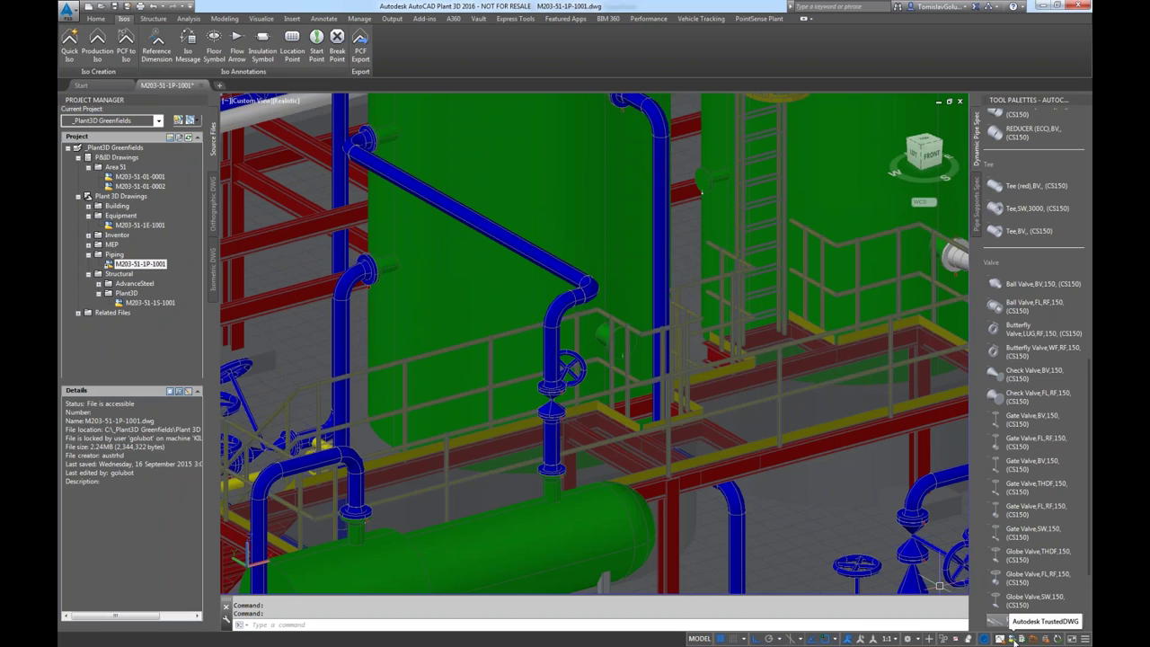
pyautogui.click(1057, 639)
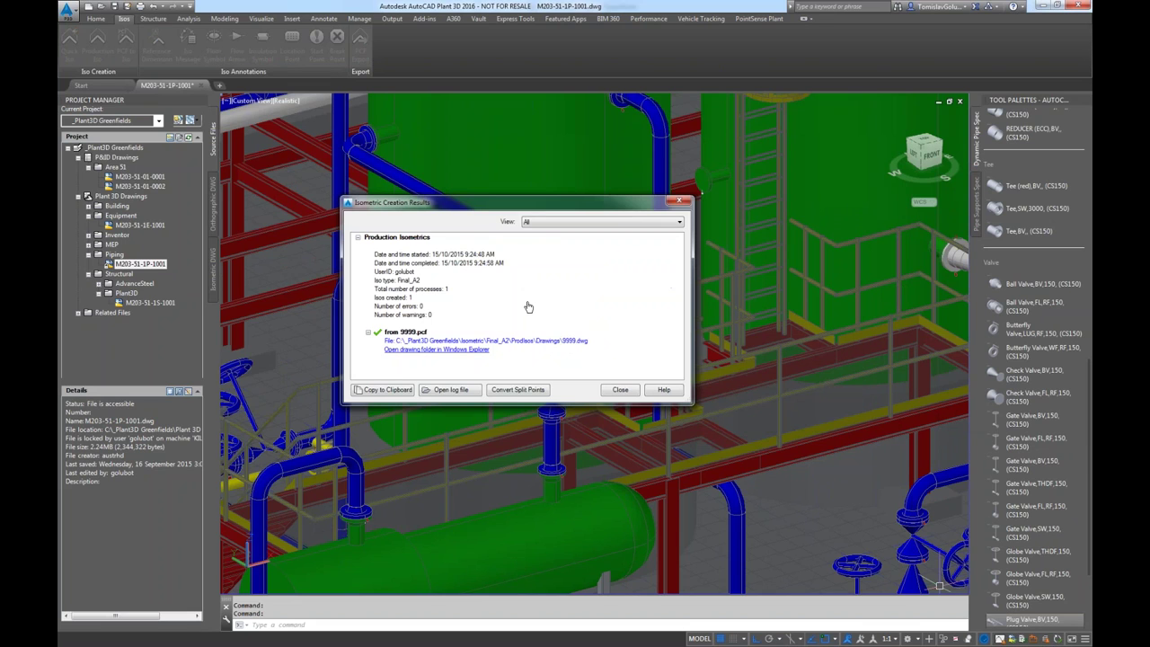
pyautogui.click(528, 342)
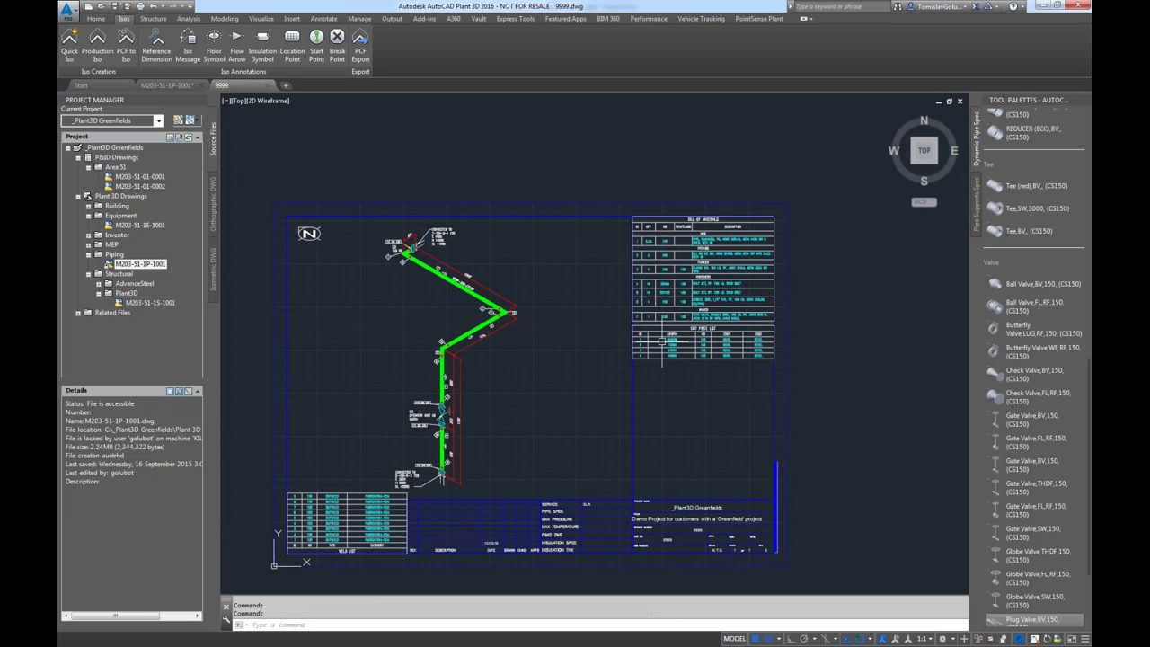
pyautogui.scroll(5, 719, 251)
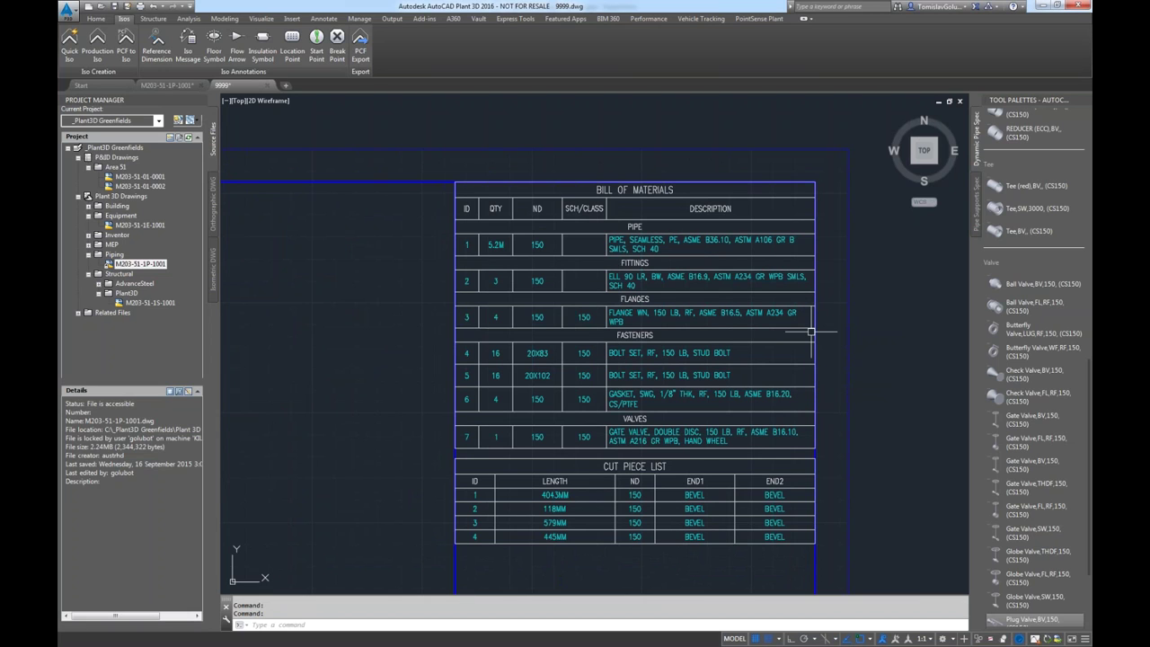
pyautogui.moveTo(678, 411); pyautogui.dragTo(716, 260, button='middle')
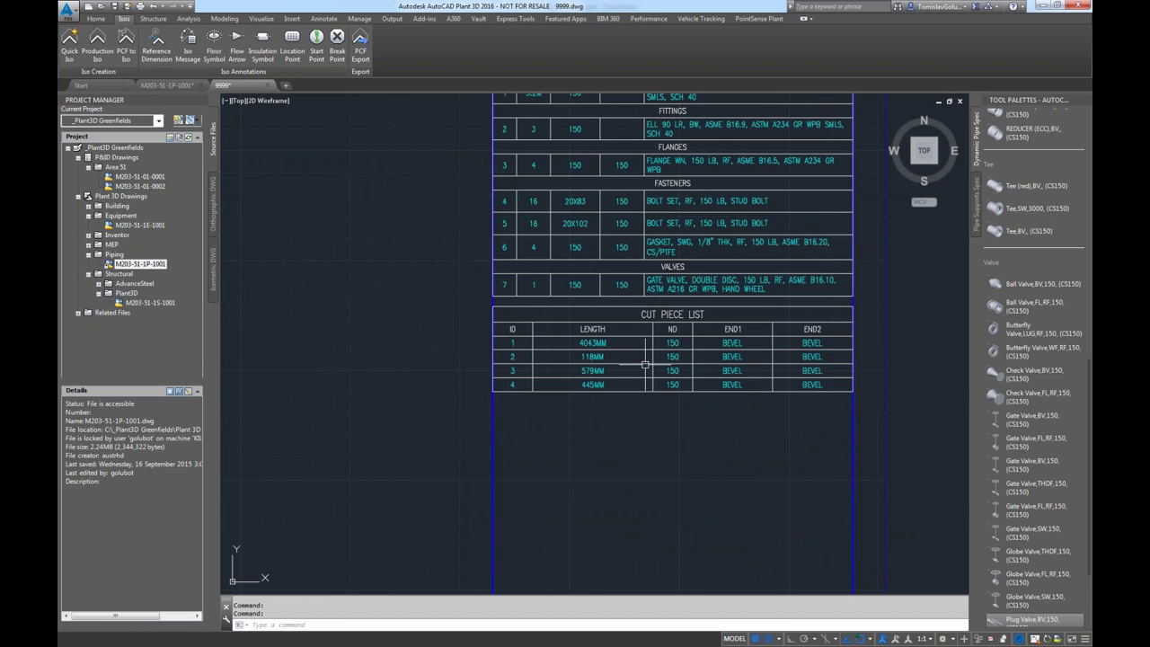
pyautogui.scroll(-4, 634, 397)
pyautogui.scroll(3, 592, 409)
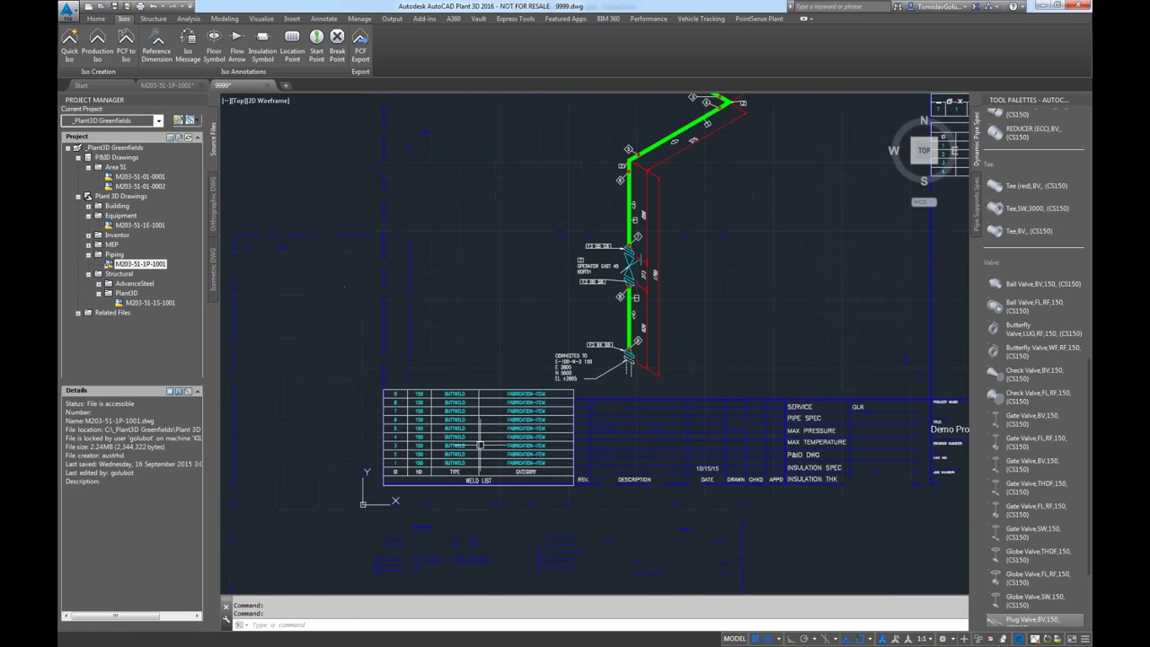
pyautogui.scroll(2, 480, 445)
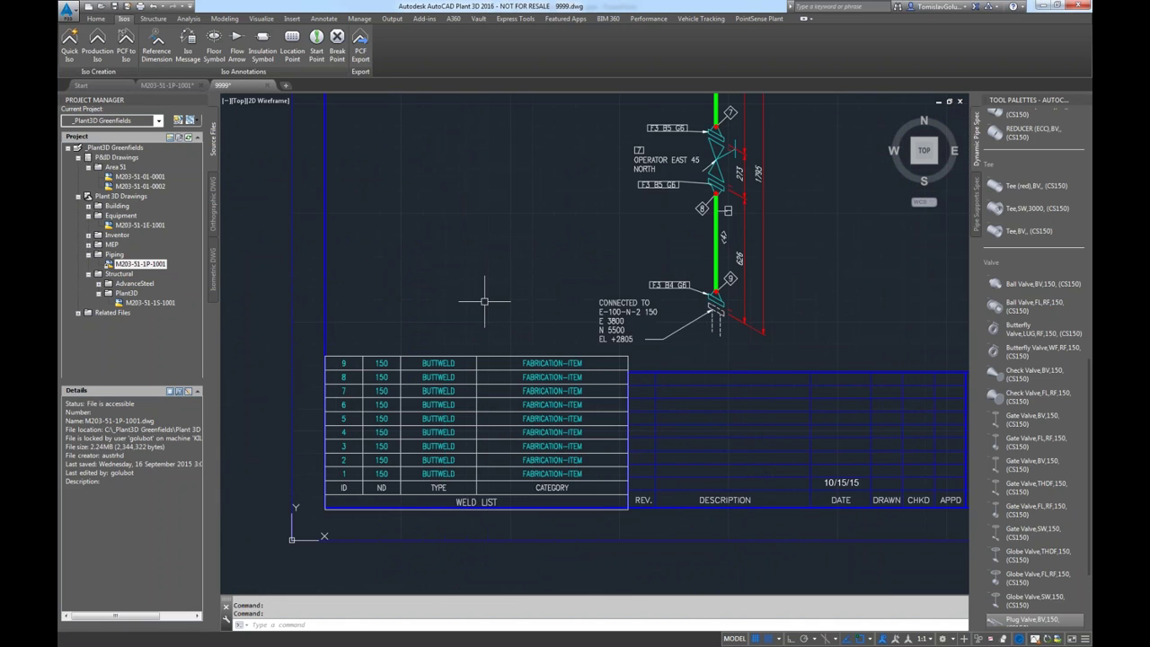
pyautogui.moveTo(571, 295); pyautogui.dragTo(541, 333, button='middle')
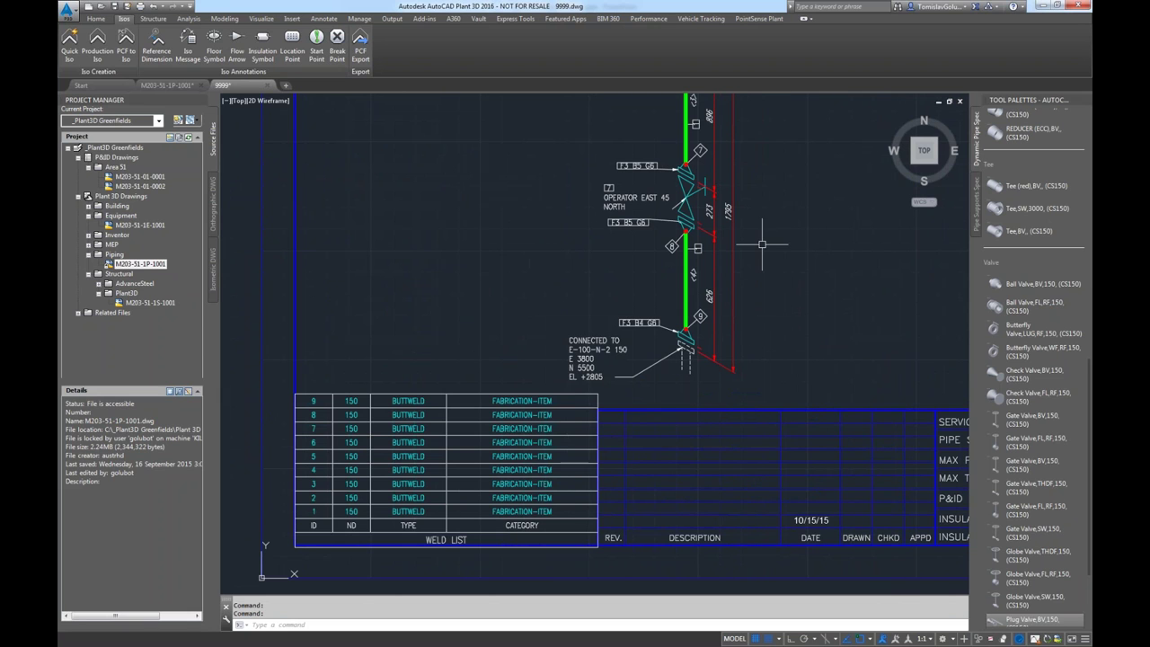
pyautogui.moveTo(761, 243); pyautogui.dragTo(702, 375, button='middle')
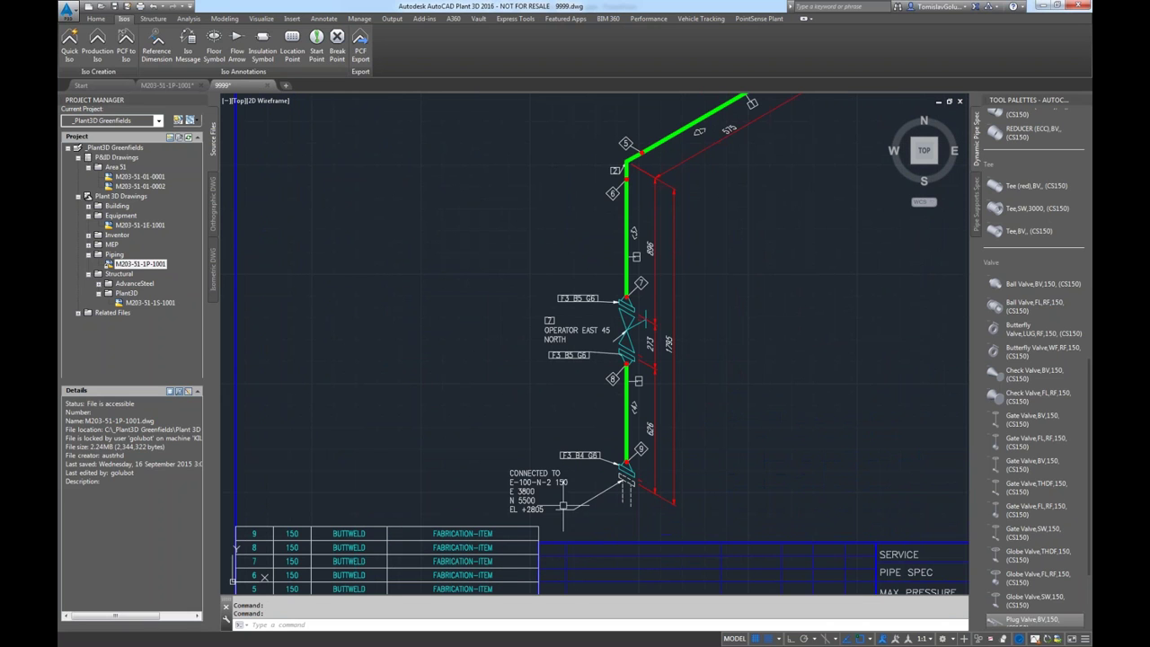
pyautogui.scroll(2, 574, 356)
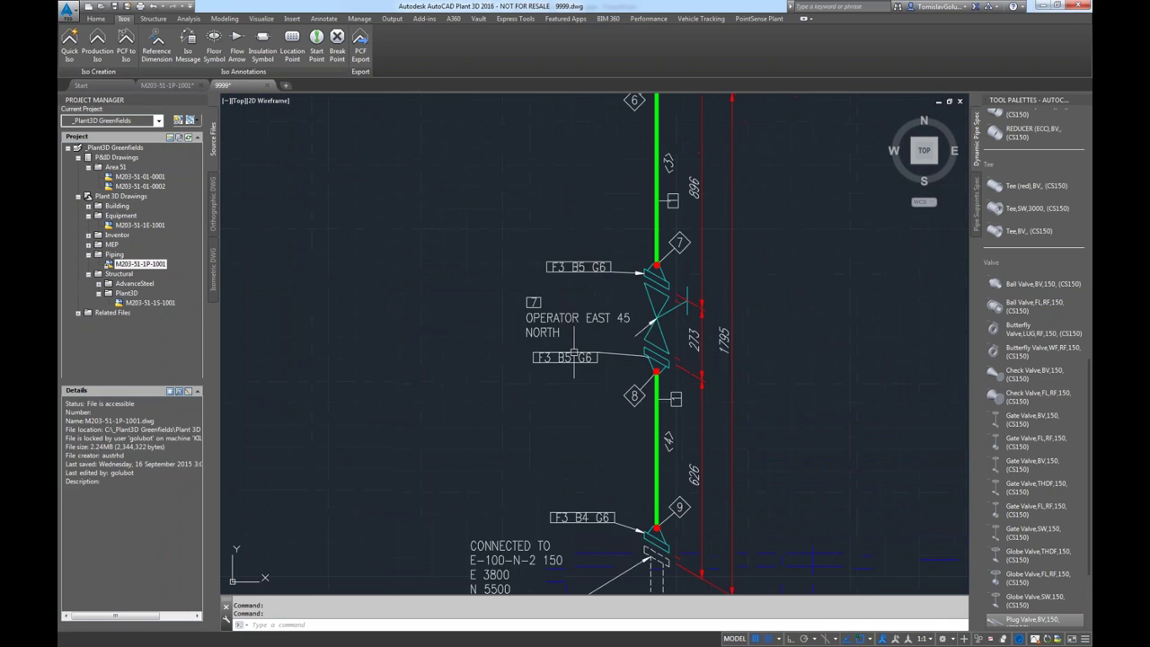
pyautogui.scroll(2, 575, 355)
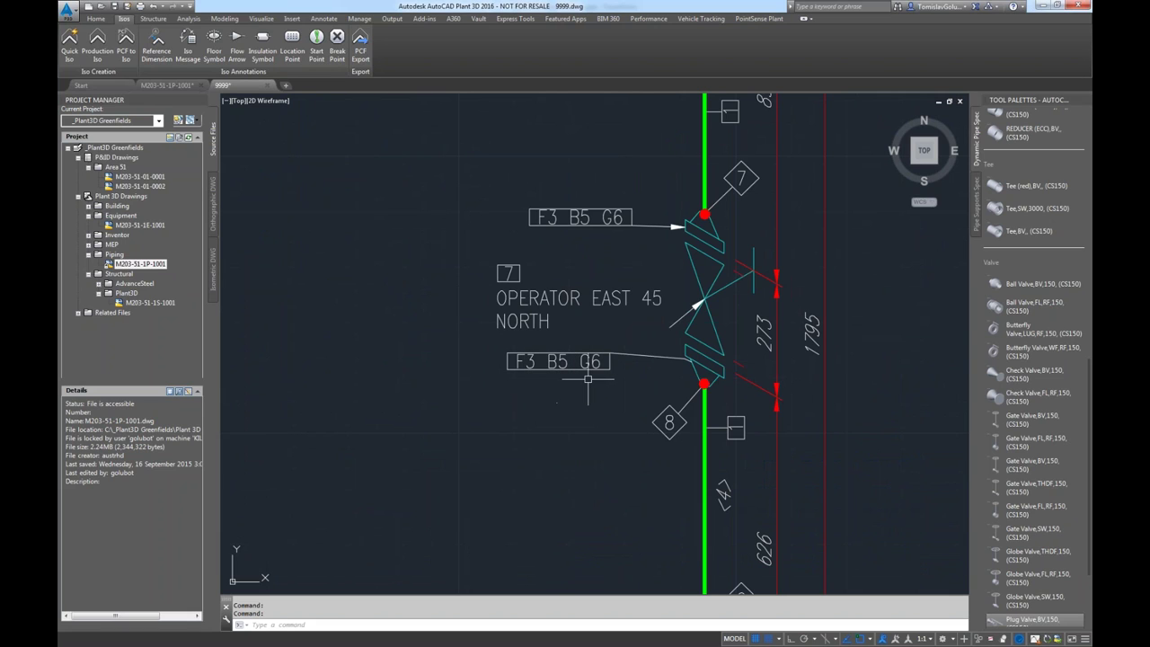
pyautogui.scroll(-2, 354, 372)
pyautogui.scroll(-3, 351, 372)
pyautogui.scroll(6, 633, 258)
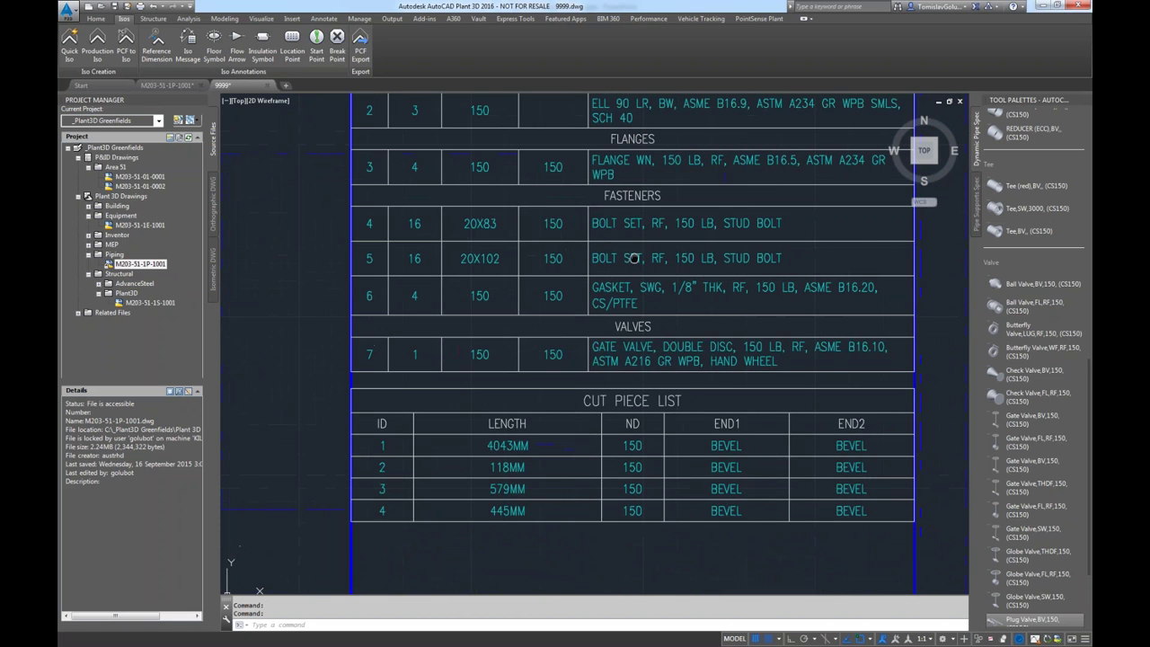
pyautogui.moveTo(634, 258); pyautogui.dragTo(600, 339, button='middle')
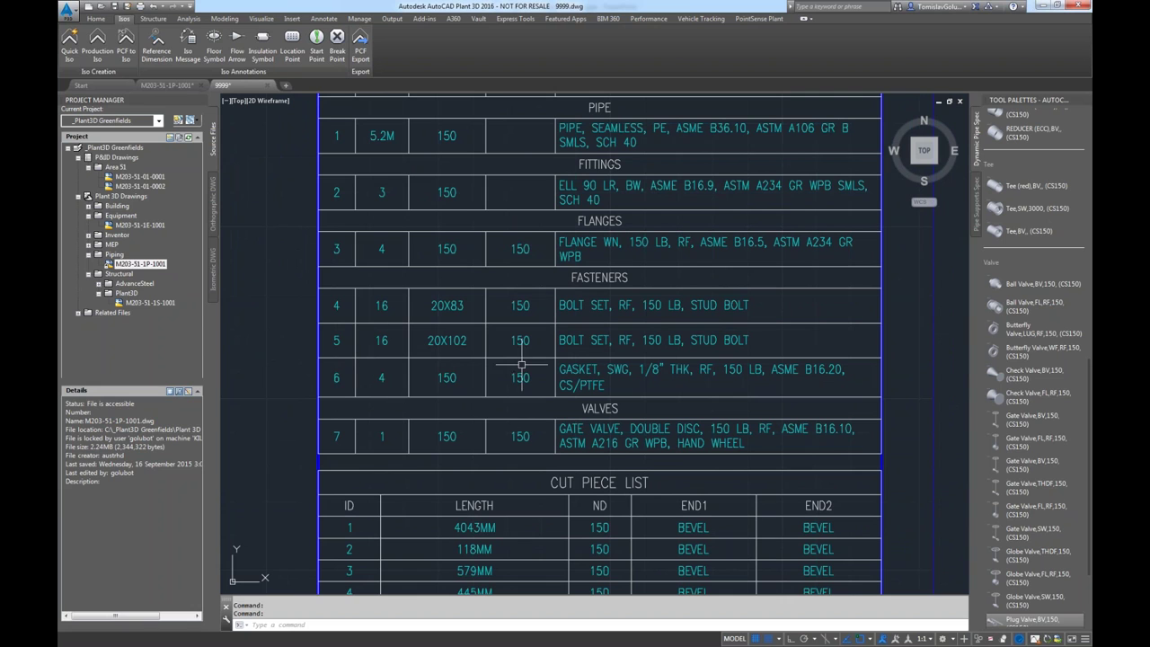
pyautogui.middleClick(681, 389)
pyautogui.middleClick(681, 388)
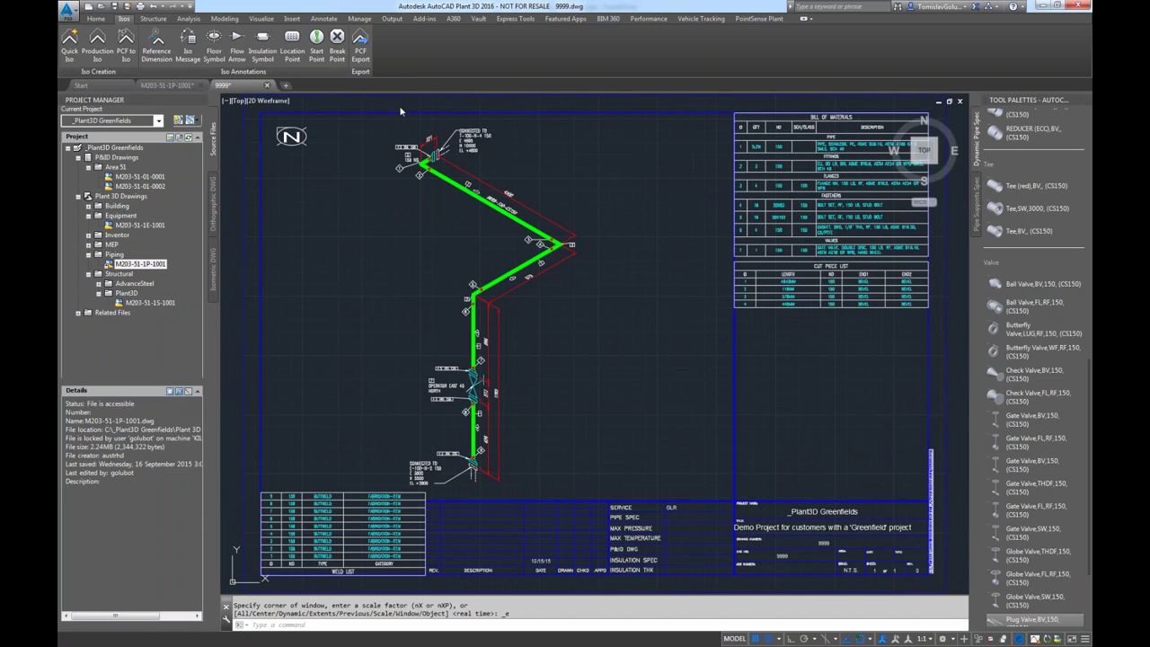
# Close the 9999 isometric drawing without saving changes.
pyautogui.hotkey('ctrl', 'F4')
pyautogui.click(617, 352)
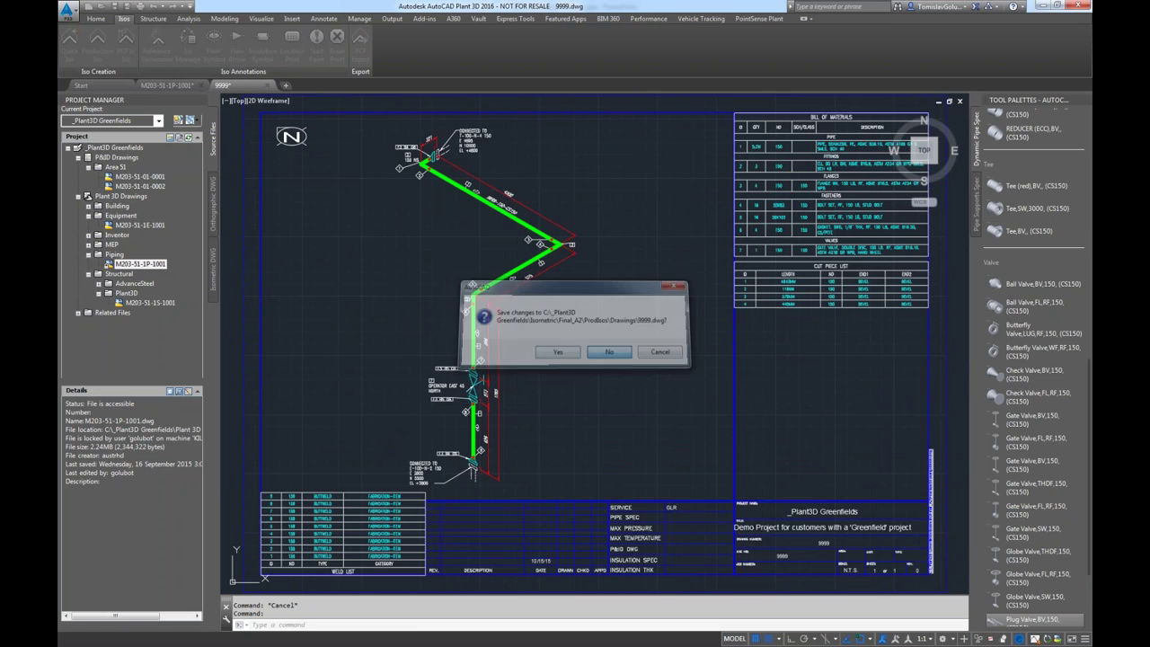
pyautogui.keyDown('shift'); pyautogui.moveTo(647, 287); pyautogui.dragTo(560, 276, button='middle'); pyautogui.keyUp('shift')
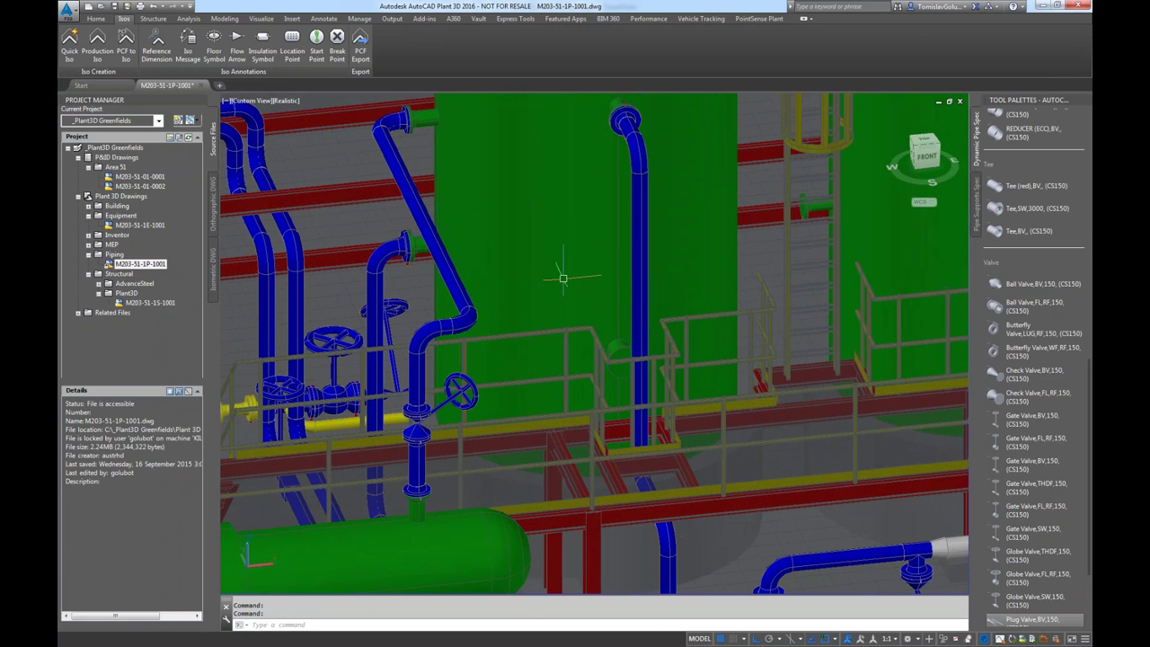
# Show the plant model in wireframe and reorient it to find the pipe.
pyautogui.moveTo(566, 269)
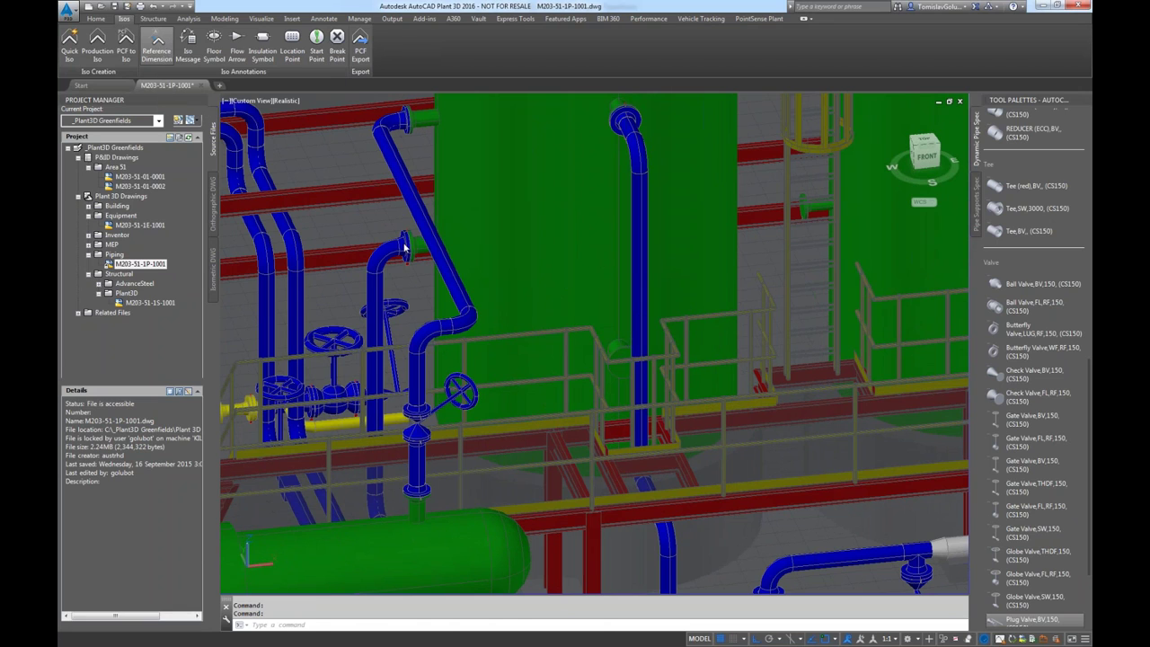
pyautogui.click(158, 40)
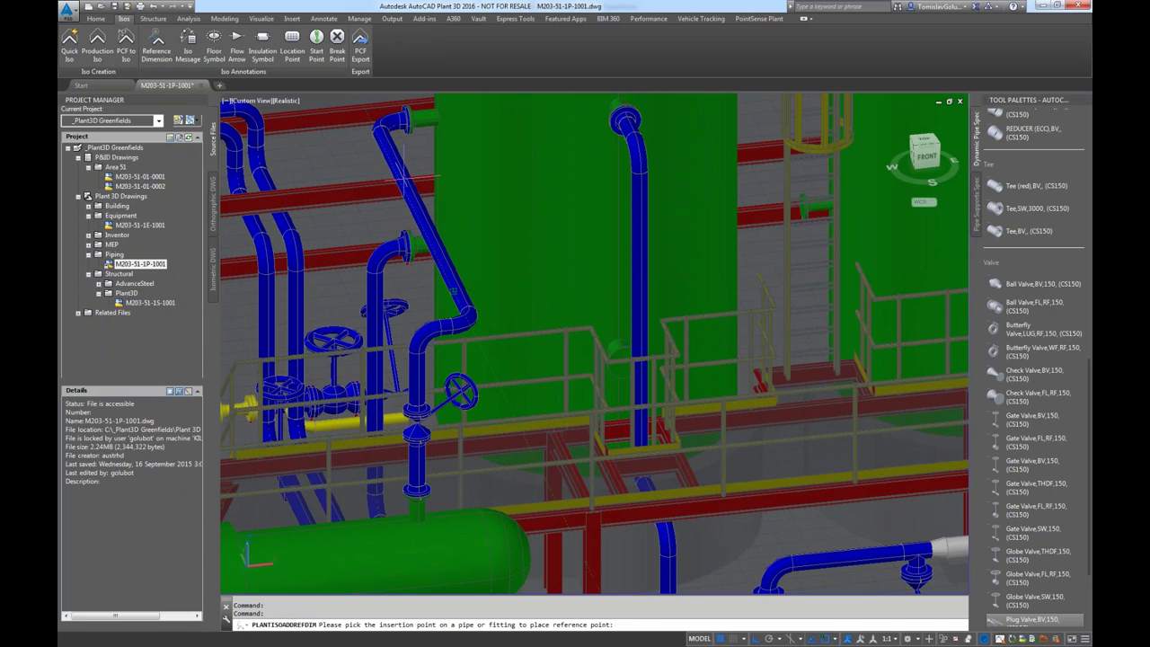
pyautogui.keyDown('shift'); pyautogui.moveTo(431, 211); pyautogui.dragTo(477, 225, button='middle'); pyautogui.keyUp('shift')
pyautogui.press('Escape')
pyautogui.press('Escape')
pyautogui.click(287, 99)
pyautogui.press('Escape')
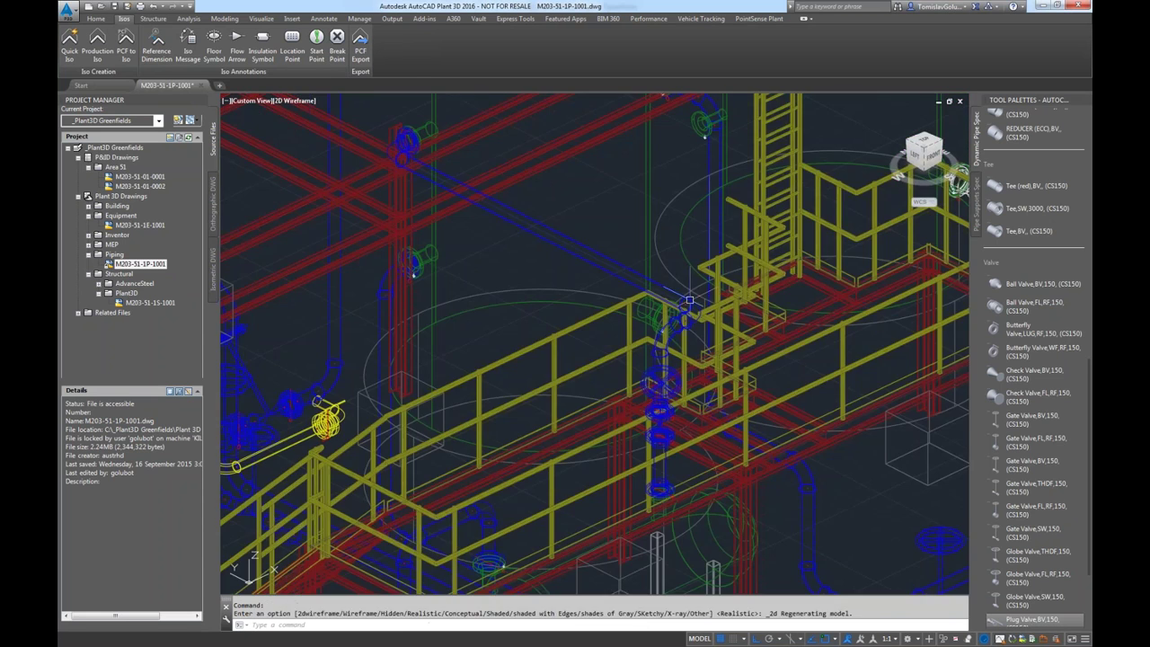
pyautogui.keyDown('shift'); pyautogui.moveTo(699, 134); pyautogui.dragTo(593, 350, button='middle'); pyautogui.keyUp('shift')
# Add an Iso reference dimension point on the pipe and review it in Properties.
pyautogui.click(154, 49)
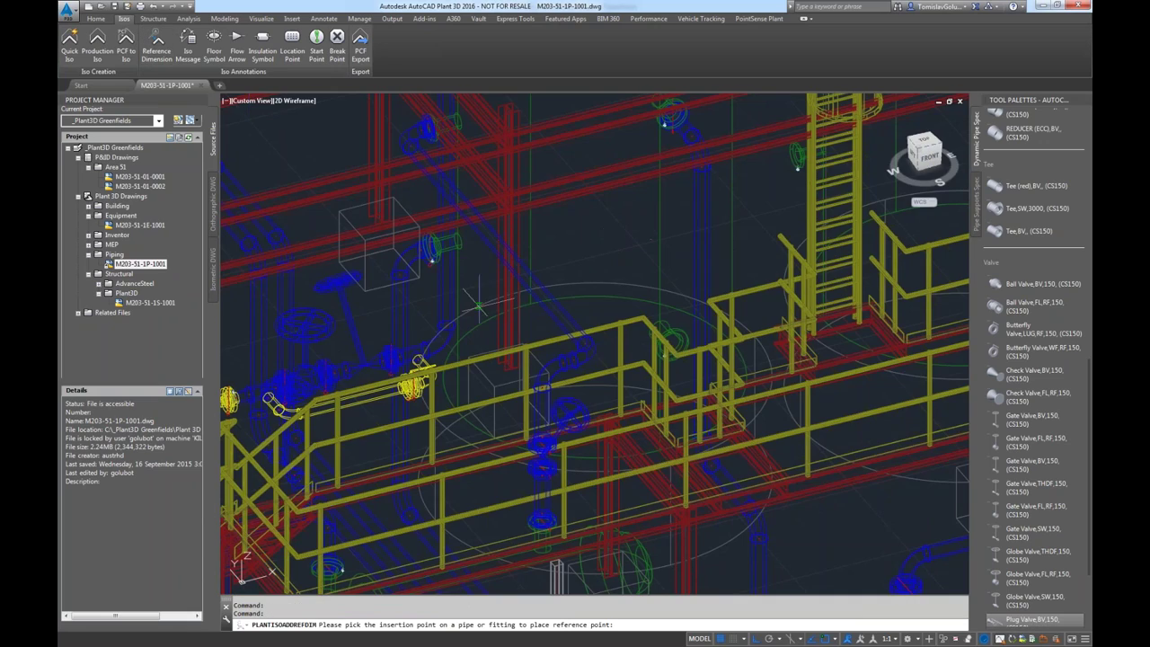
pyautogui.scroll(5, 537, 285)
pyautogui.click(540, 286)
pyautogui.scroll(-5, 420, 208)
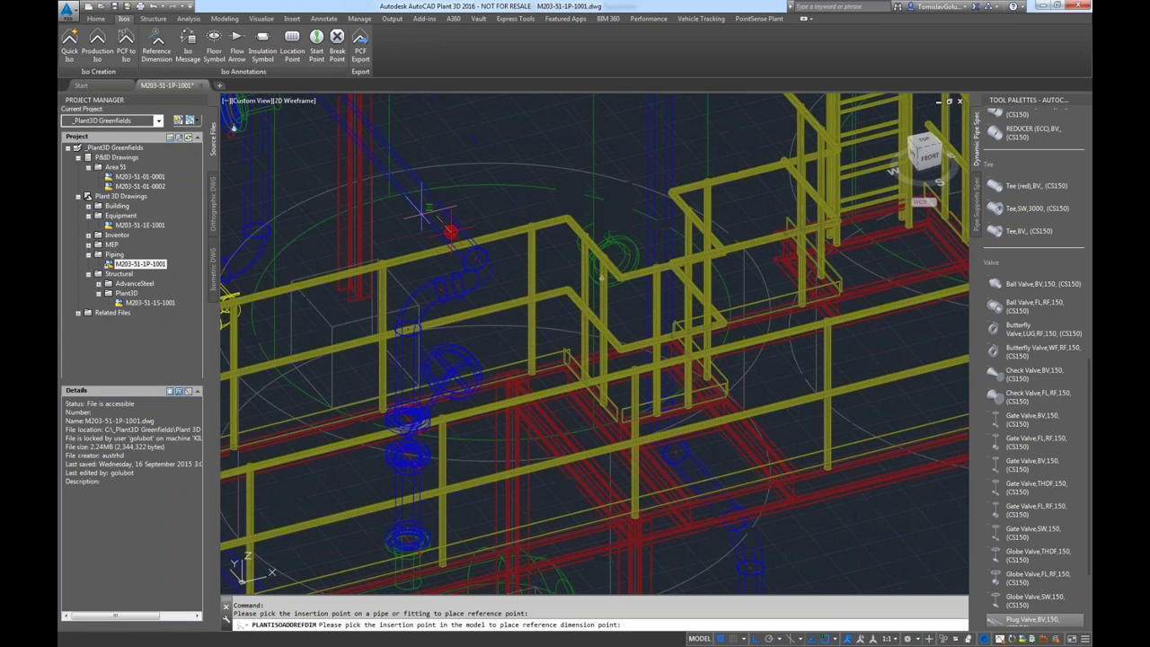
pyautogui.scroll(3, 572, 321)
pyautogui.scroll(4, 572, 320)
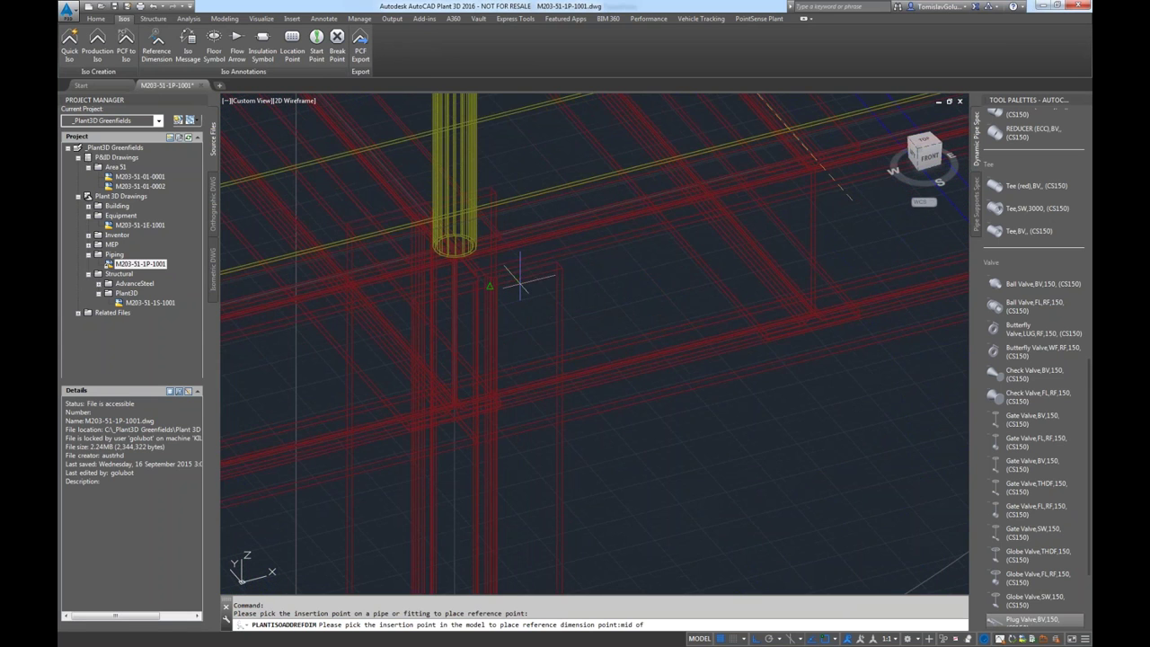
pyautogui.press('Escape')
pyautogui.hotkey('ctrl', '1')
pyautogui.scroll(-6, 665, 282)
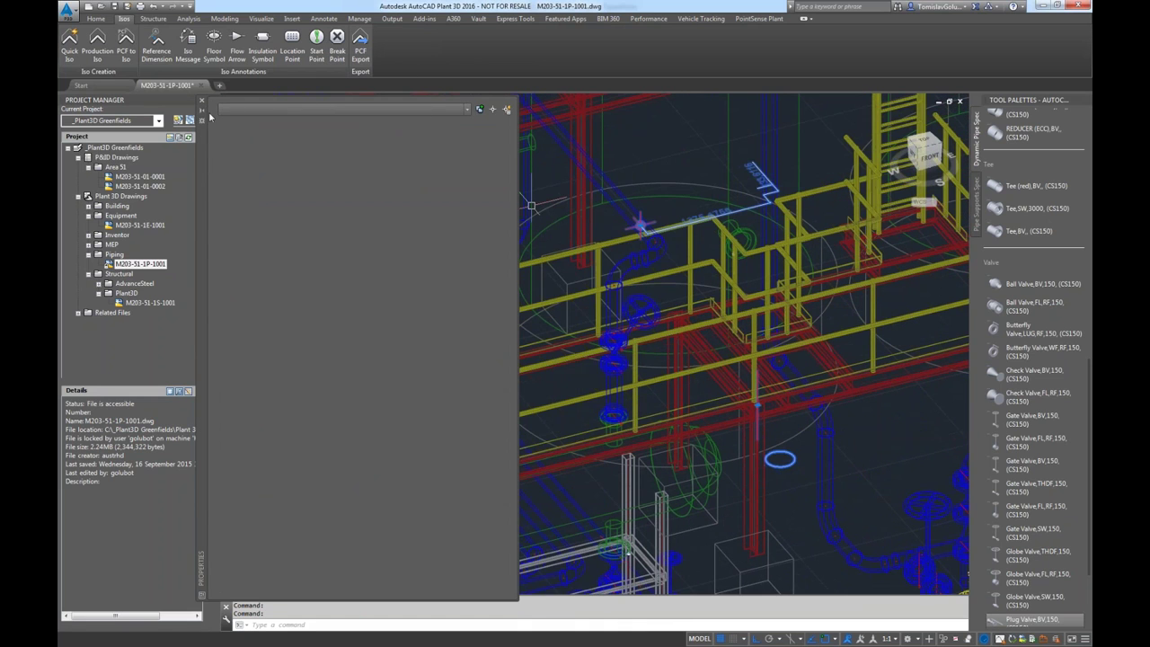
pyautogui.press('Escape')
pyautogui.press('Escape')
pyautogui.moveTo(498, 169); pyautogui.dragTo(514, 256, button='middle')
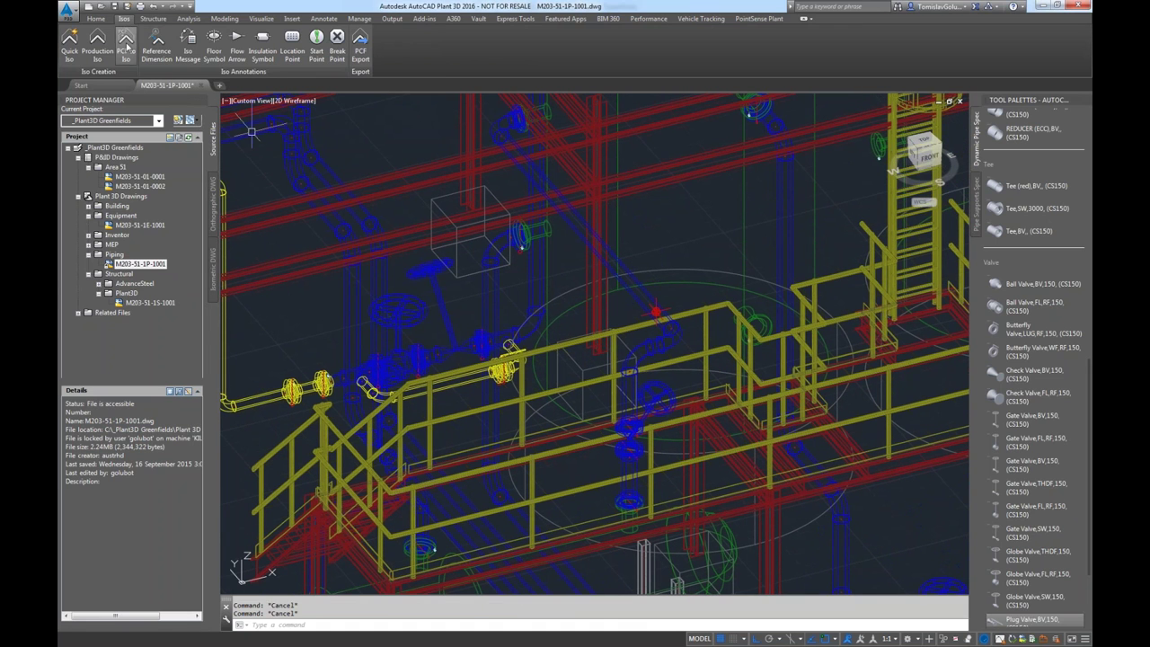
# Regenerate the production isometric for line 9999 and open the new drawing from the results.
pyautogui.click(97, 40)
pyautogui.moveTo(509, 319); pyautogui.dragTo(508, 339)
pyautogui.click(420, 359)
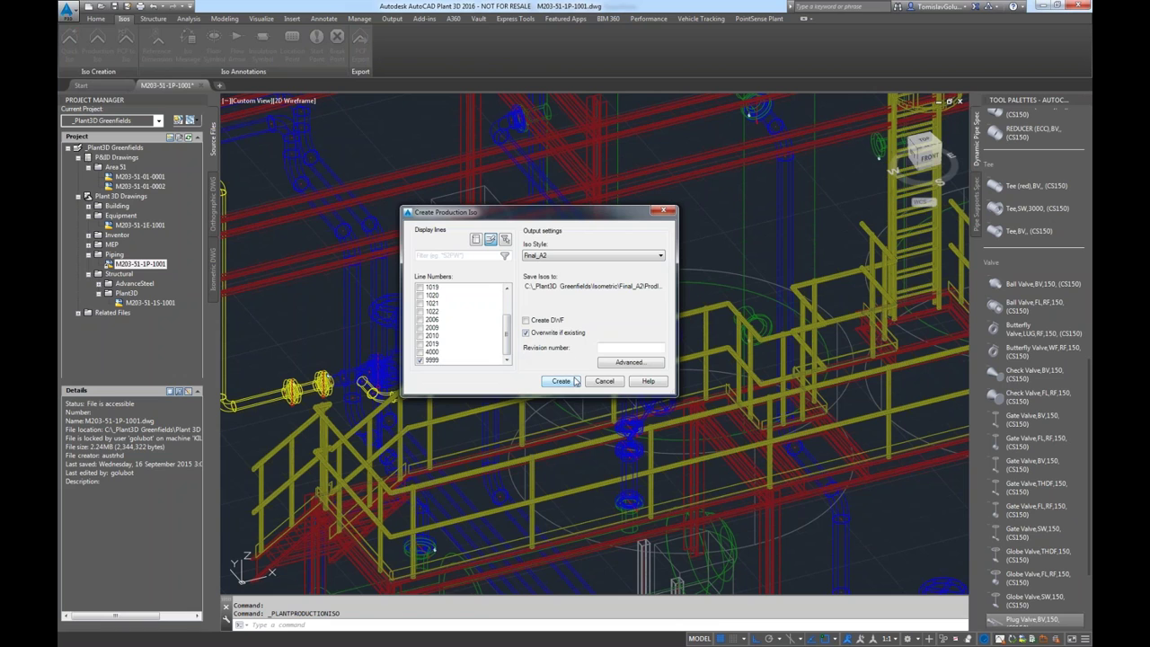
pyautogui.press('Return')
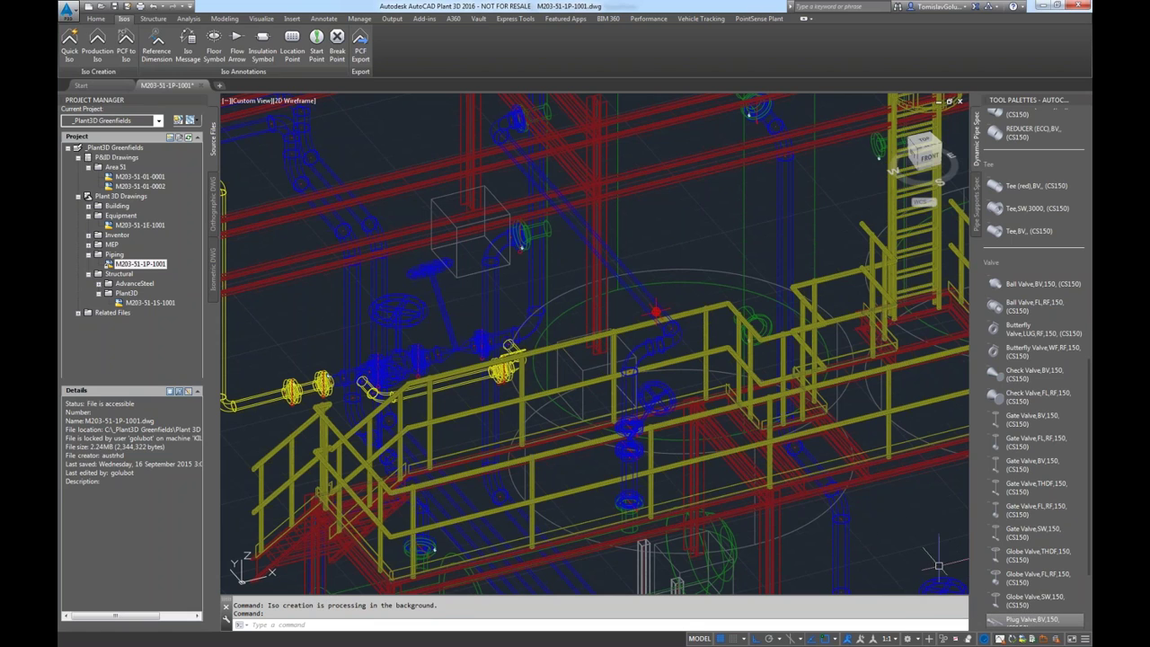
pyautogui.click(1011, 637)
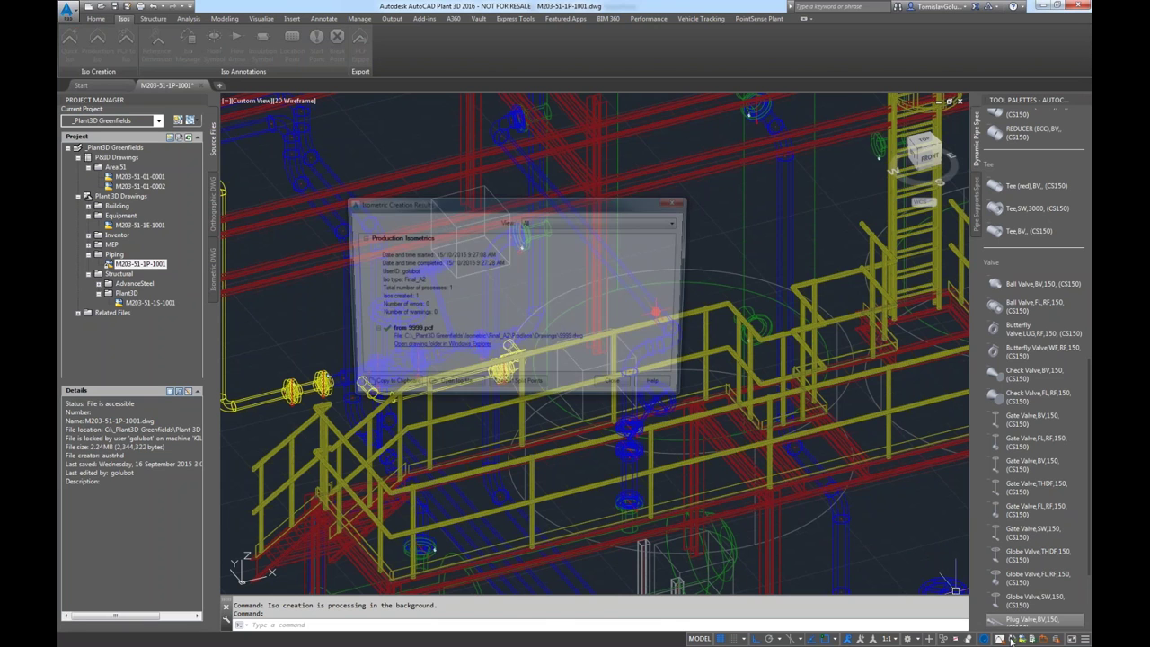
pyautogui.click(568, 341)
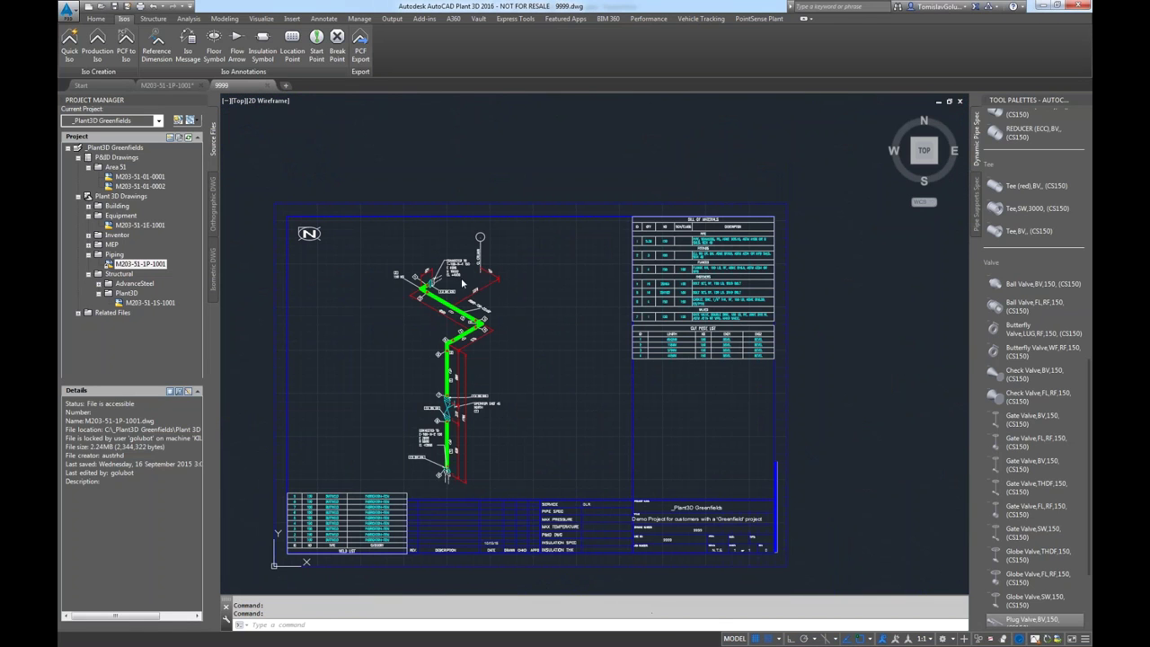
# Review the 9999 isometric, close it without saving, and zoom to the model's extents.
pyautogui.click(494, 284)
pyautogui.scroll(6, 494, 284)
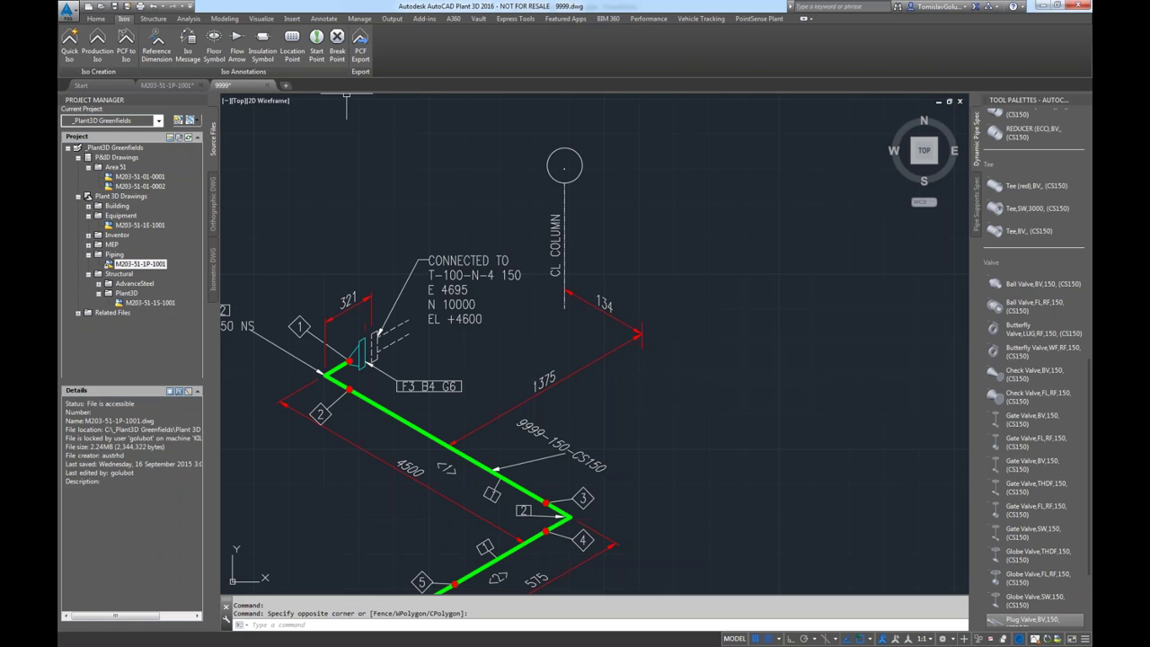
pyautogui.click(266, 86)
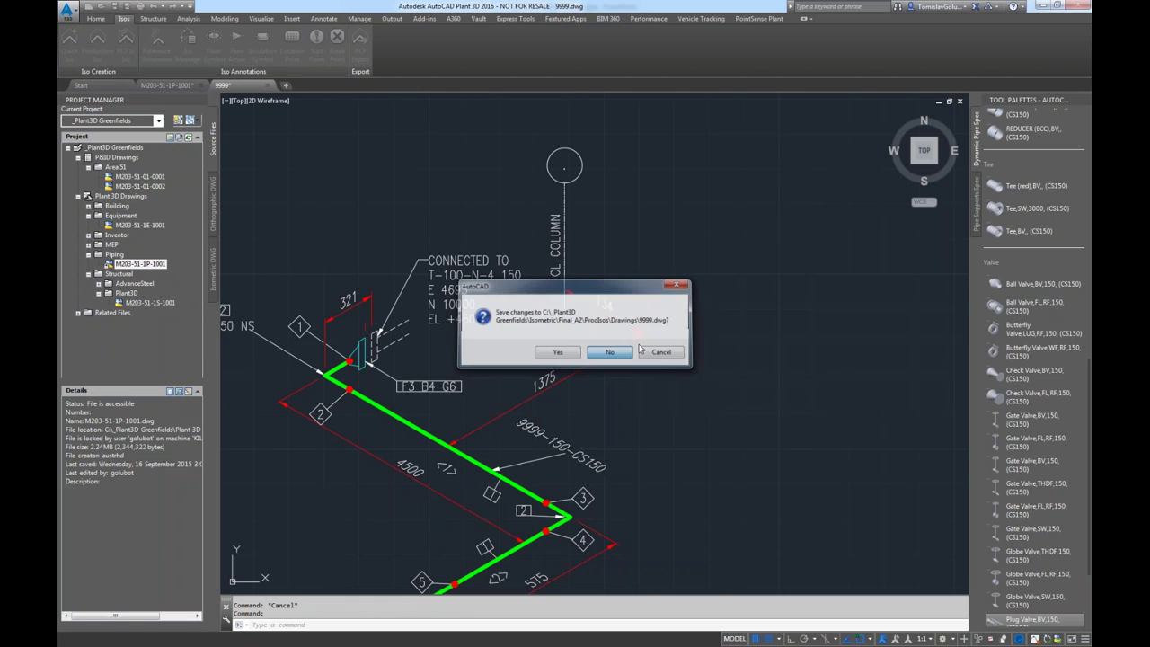
pyautogui.click(622, 353)
pyautogui.write('z')
pyautogui.press('Return')
pyautogui.write('e')
pyautogui.press('Return')
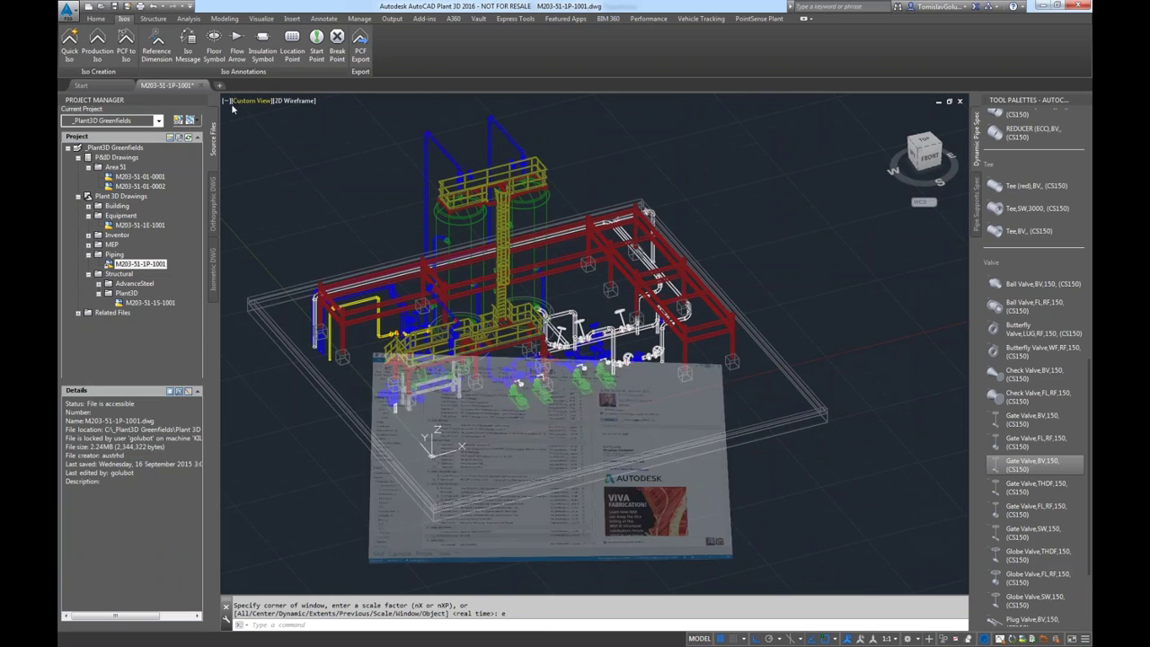
# Dismiss the Piping folder options and close the plant model drawing.
pyautogui.rightClick(117, 258)
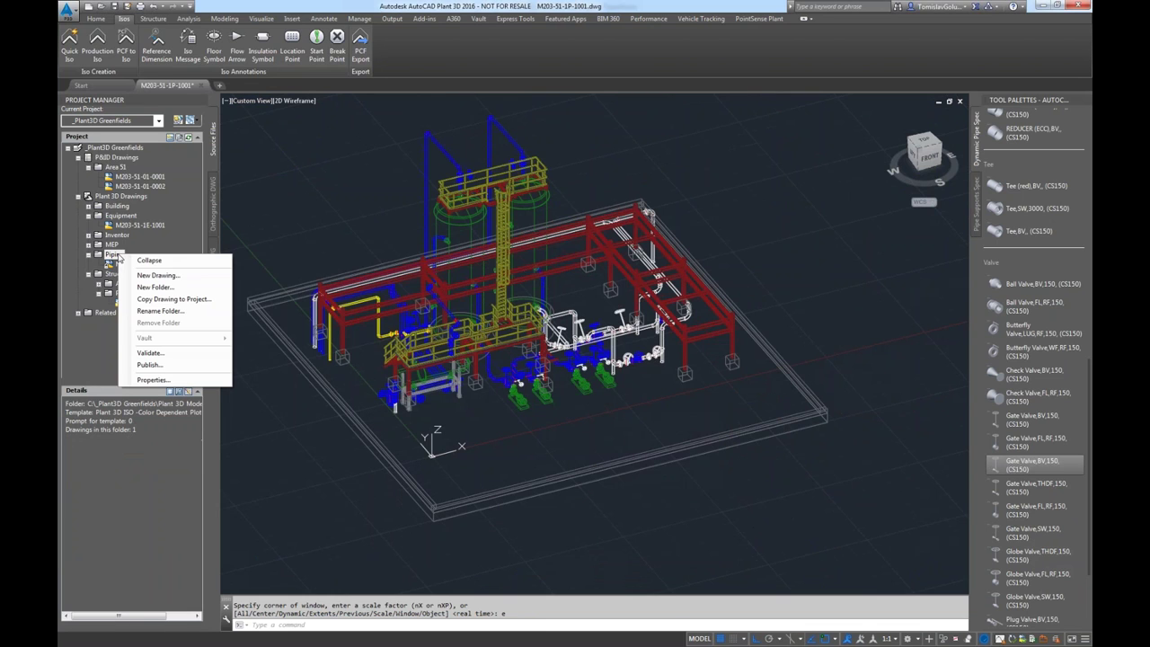
pyautogui.click(308, 128)
pyautogui.click(256, 110)
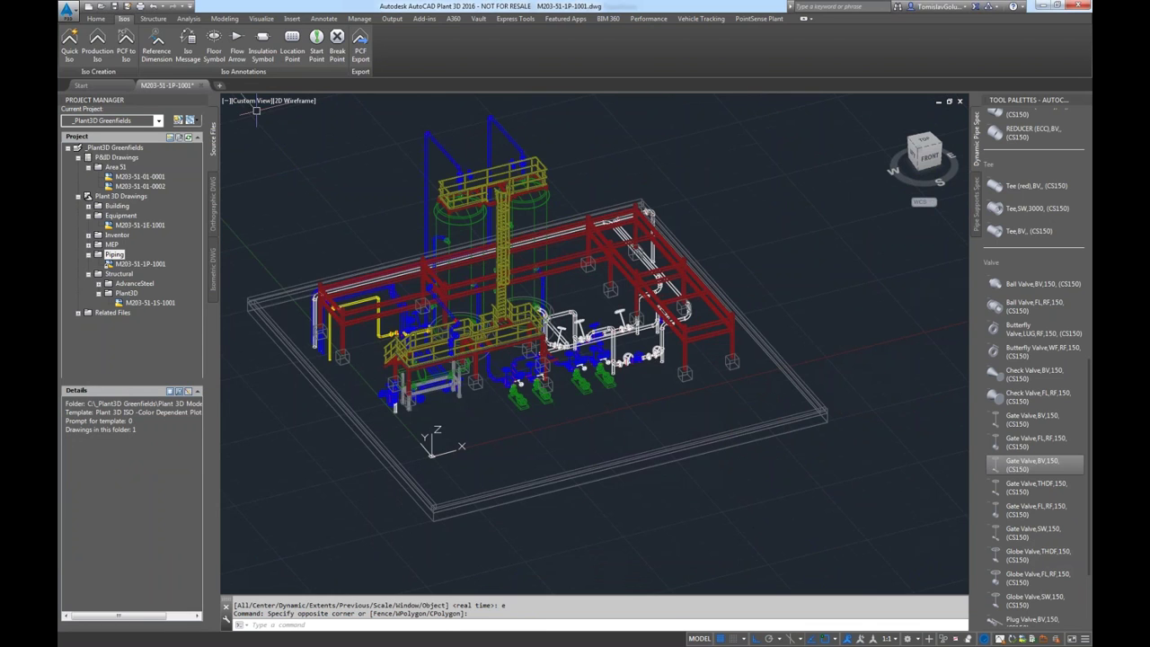
pyautogui.press('Escape')
pyautogui.press('Return')
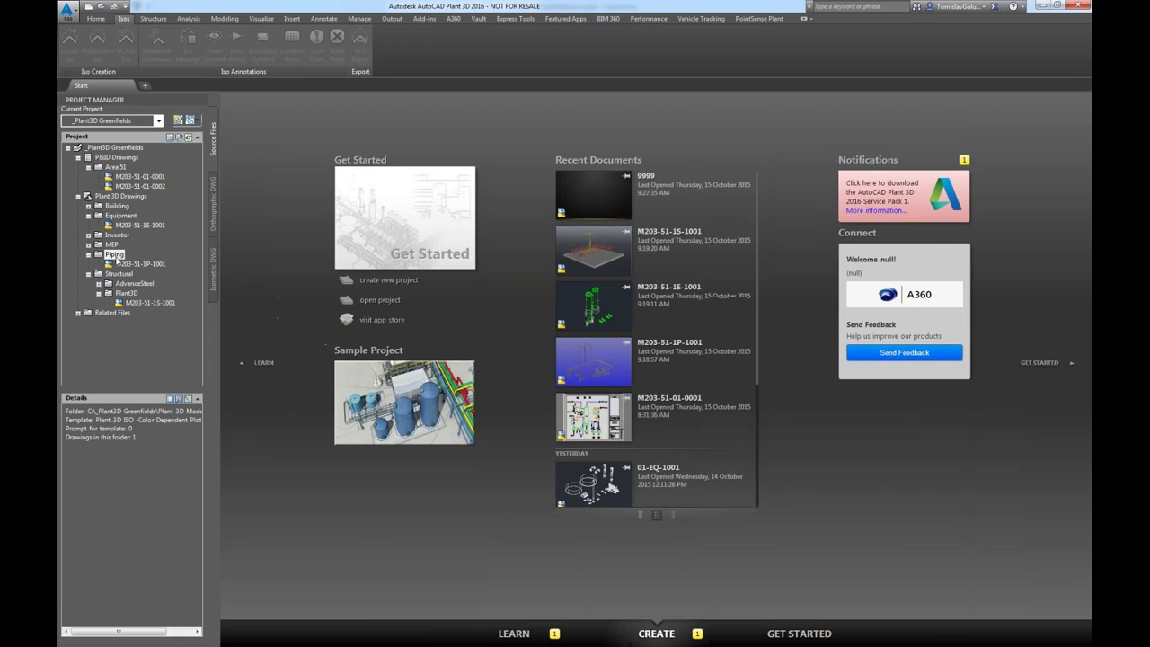
# Create a new drawing named pcfimport in the project's Piping folder.
pyautogui.rightClick(117, 260)
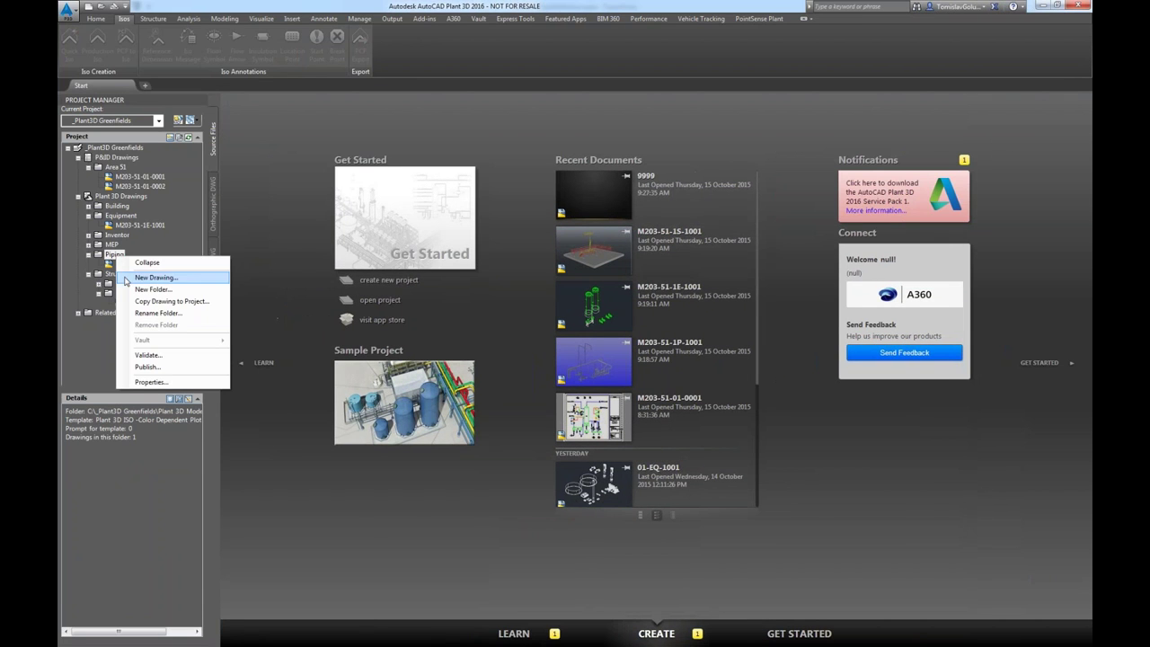
pyautogui.click(255, 233)
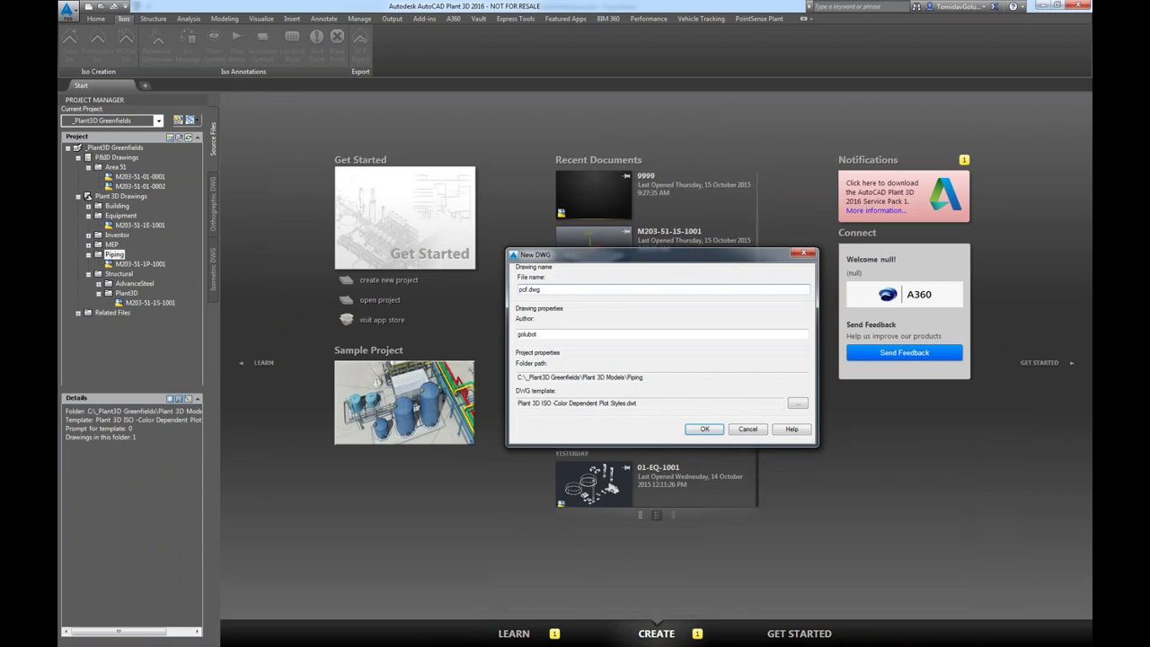
pyautogui.write('pcfimport')
pyautogui.press('Return')
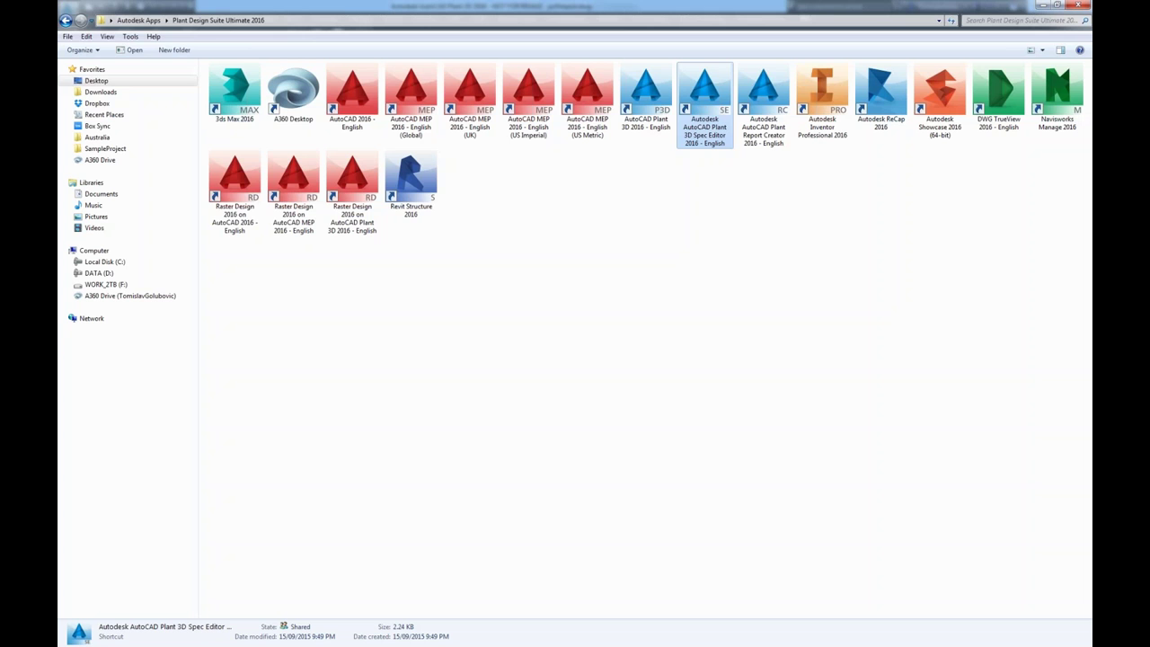
# Open Module 6A9999-G.PCF from the Desktop in a maximized Notepad++ window.
pyautogui.click(95, 81)
pyautogui.click(249, 186)
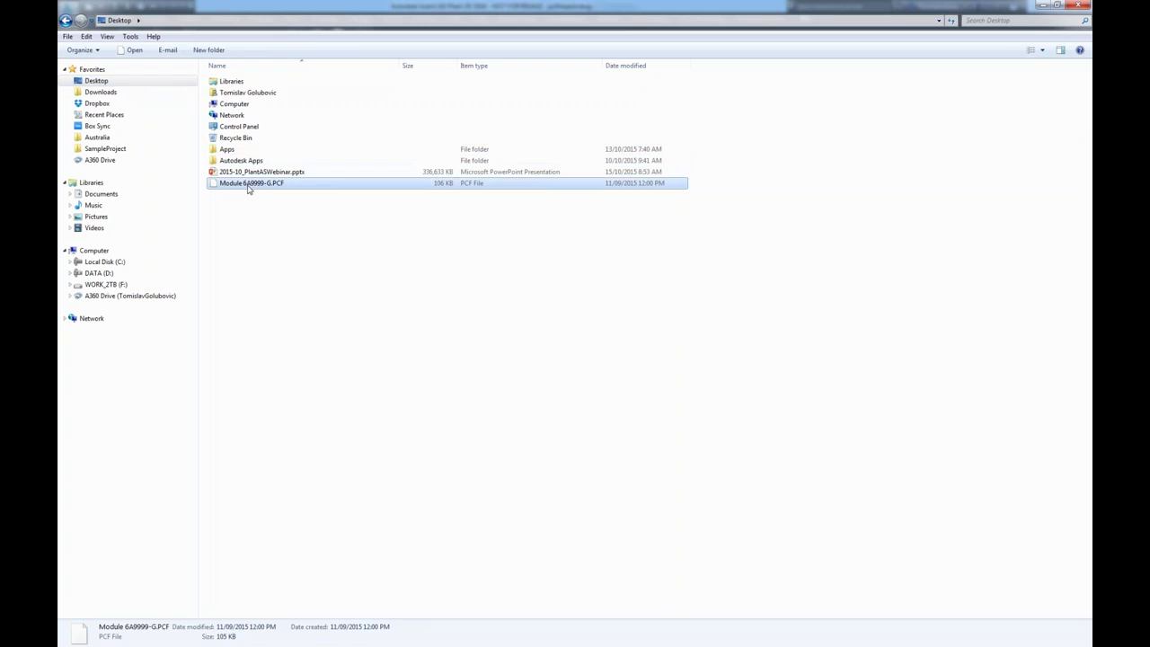
pyautogui.rightClick(248, 185)
pyautogui.click(296, 204)
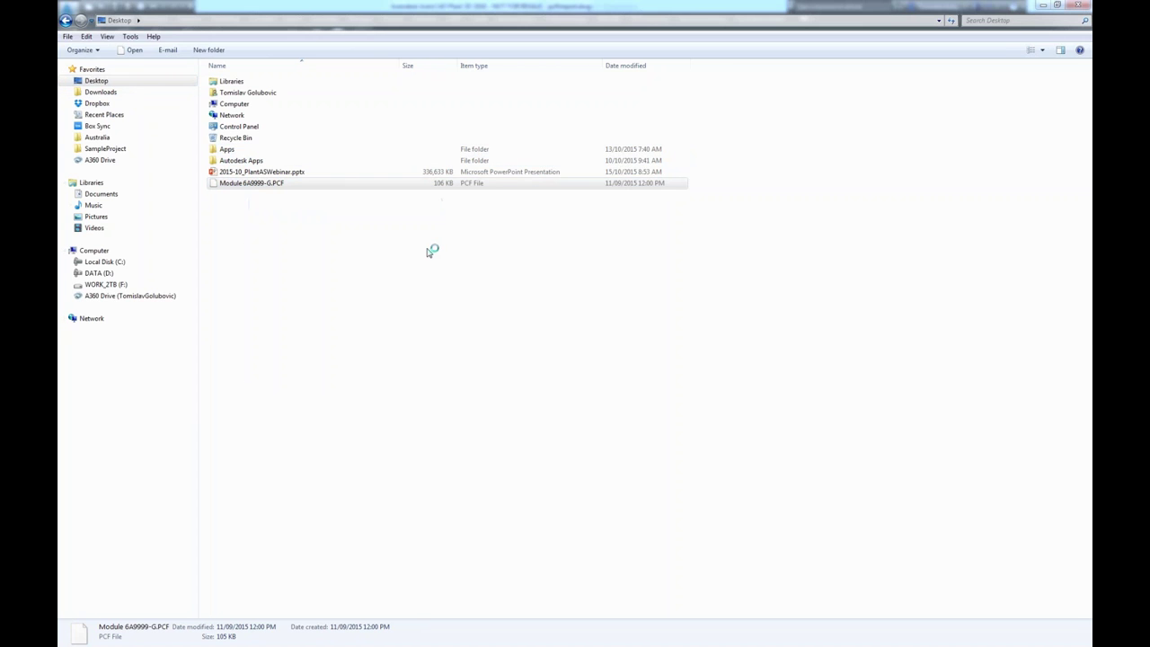
pyautogui.moveTo(1033, 154); pyautogui.dragTo(683, 158)
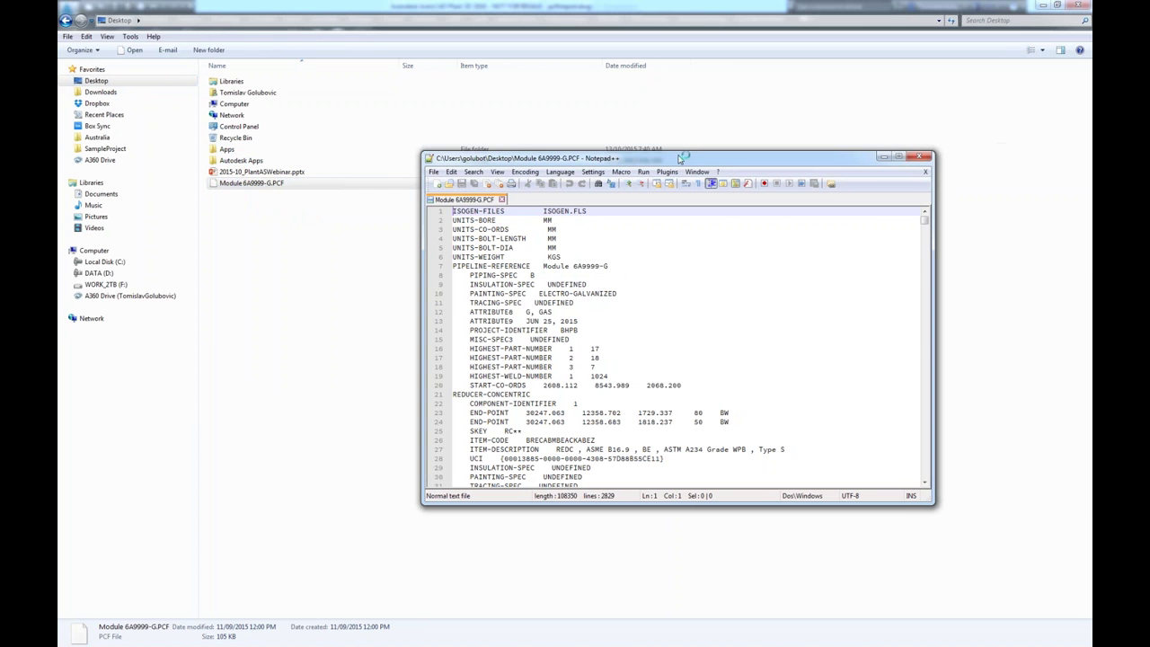
pyautogui.doubleClick(682, 158)
# Scroll through the PCF's pipe component data, then close Notepad++.
pyautogui.click(545, 293)
pyautogui.scroll(-17, 544, 305)
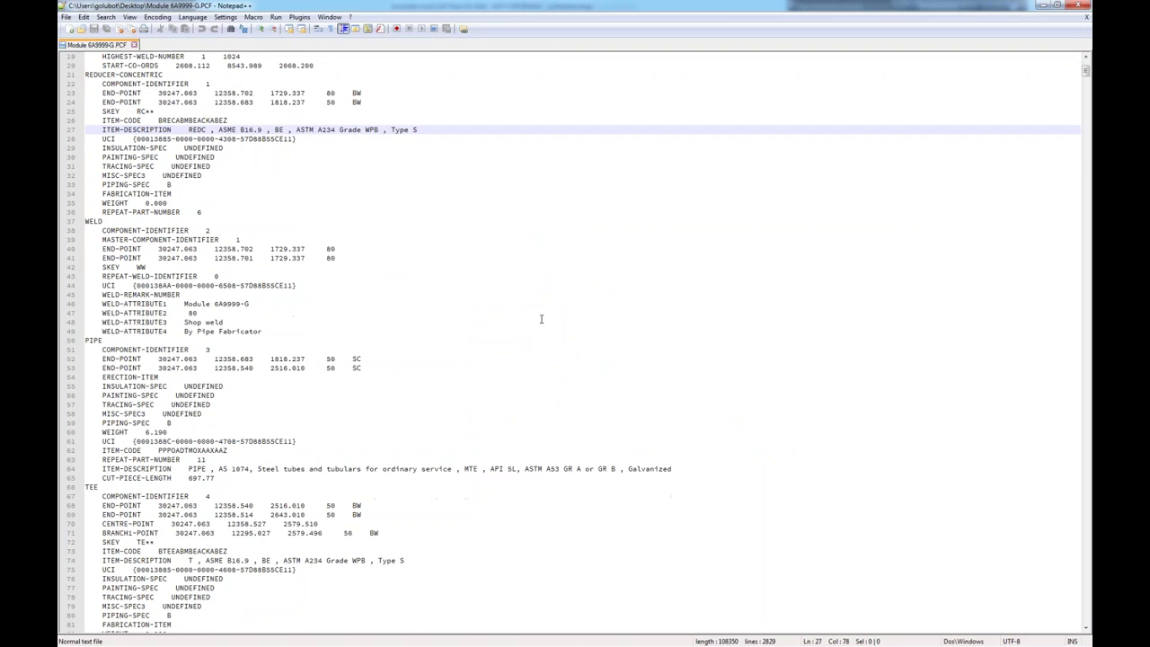
pyautogui.scroll(-20, 542, 319)
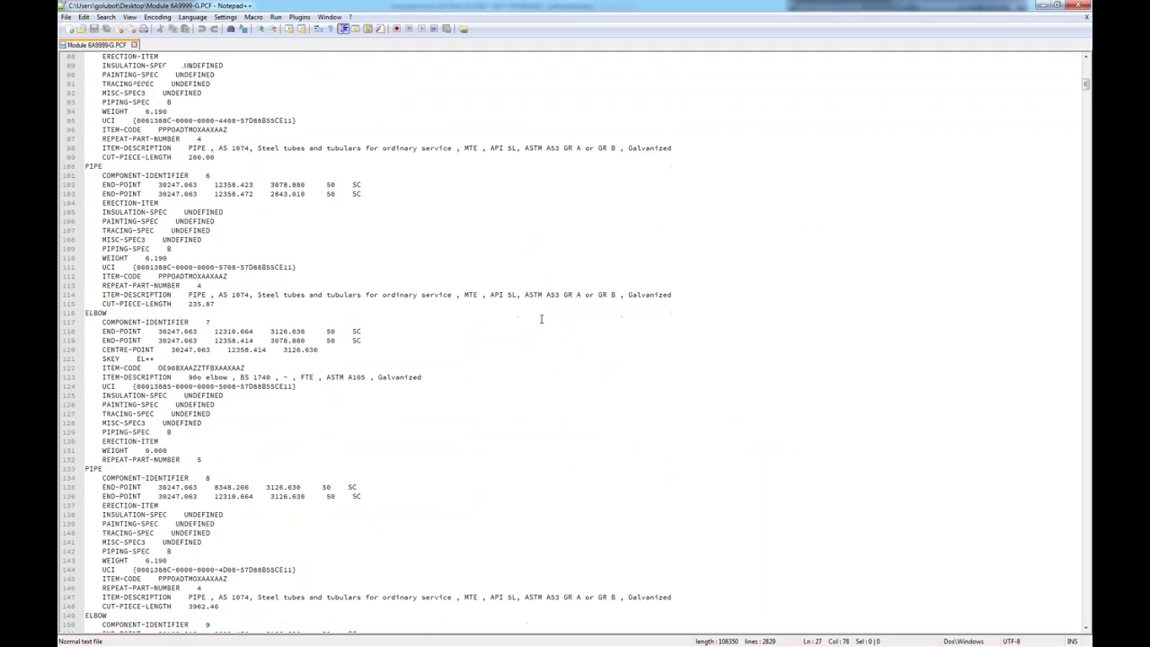
pyautogui.scroll(-20, 541, 319)
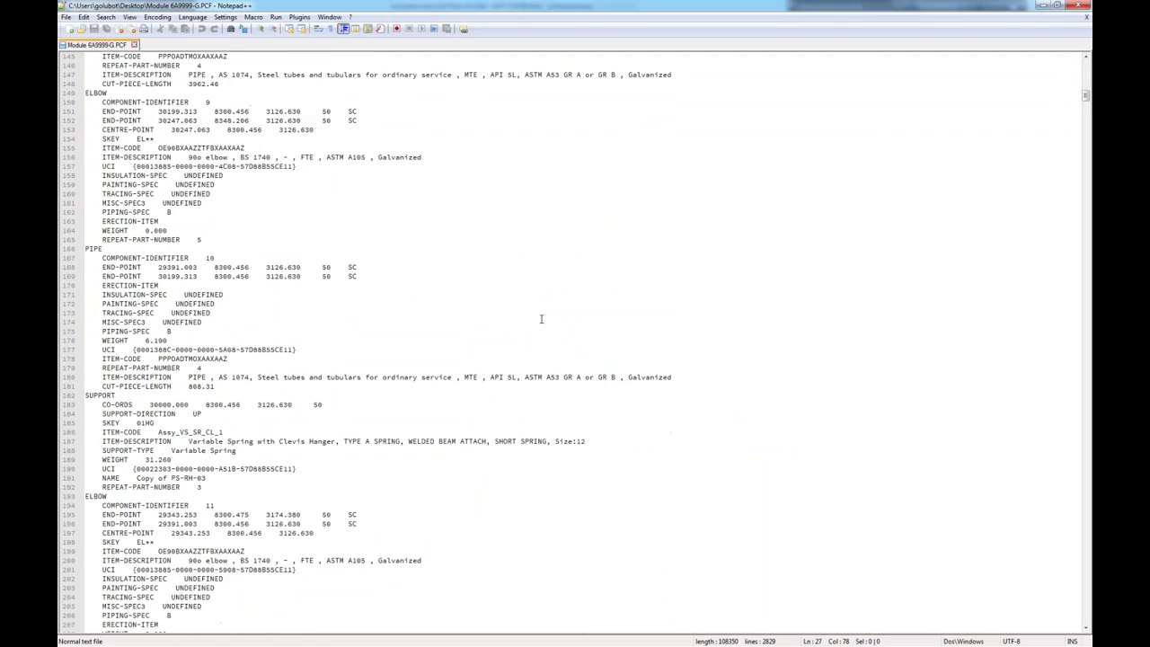
pyautogui.scroll(-20, 542, 319)
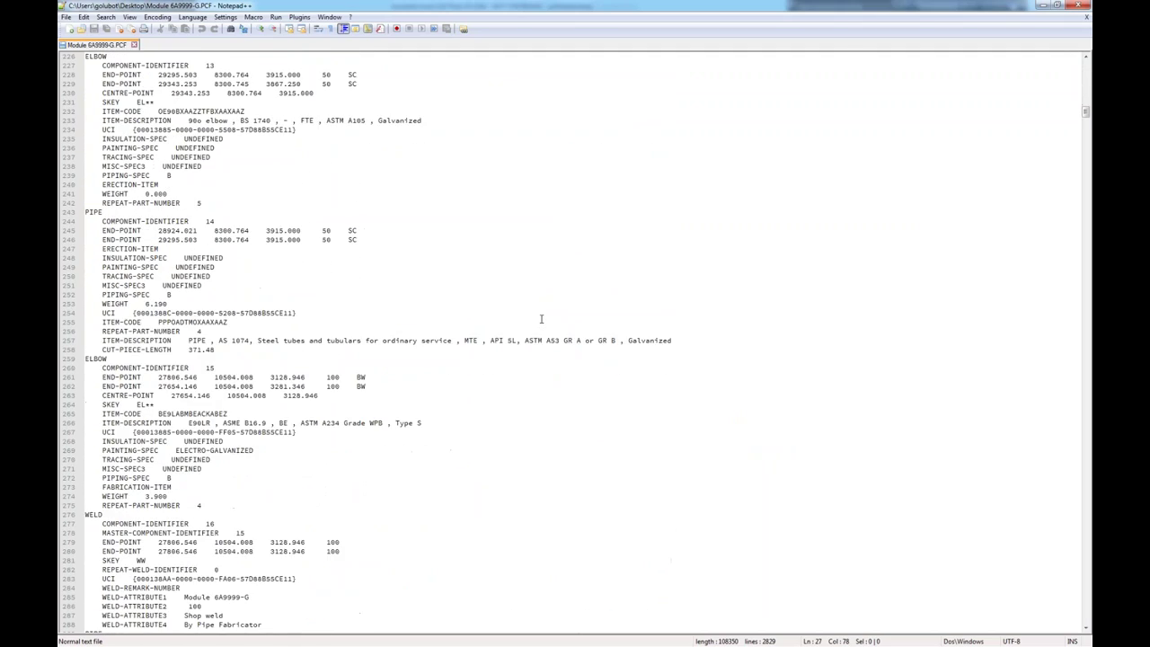
pyautogui.scroll(-20, 542, 319)
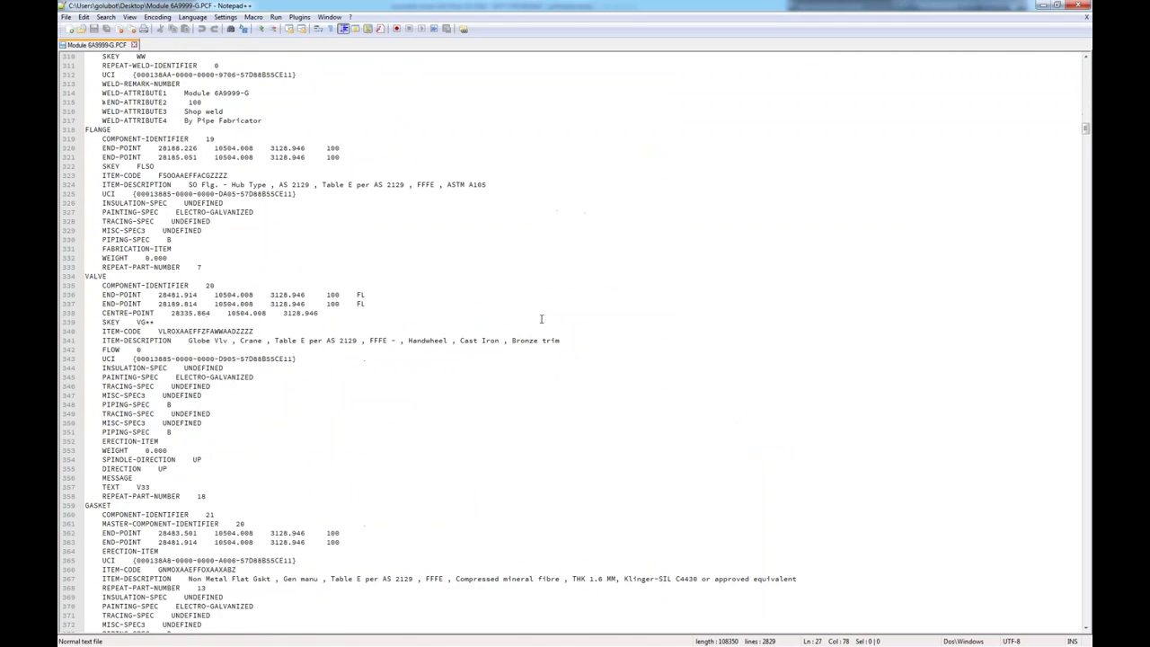
pyautogui.scroll(-4, 632, 305)
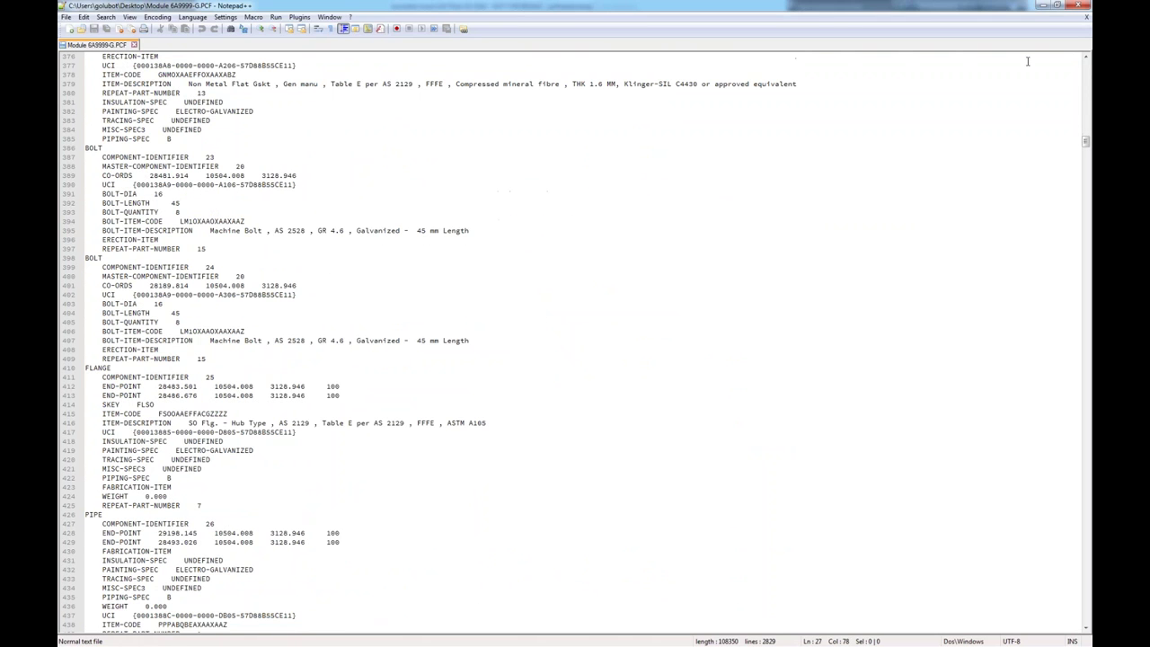
pyautogui.click(1073, 4)
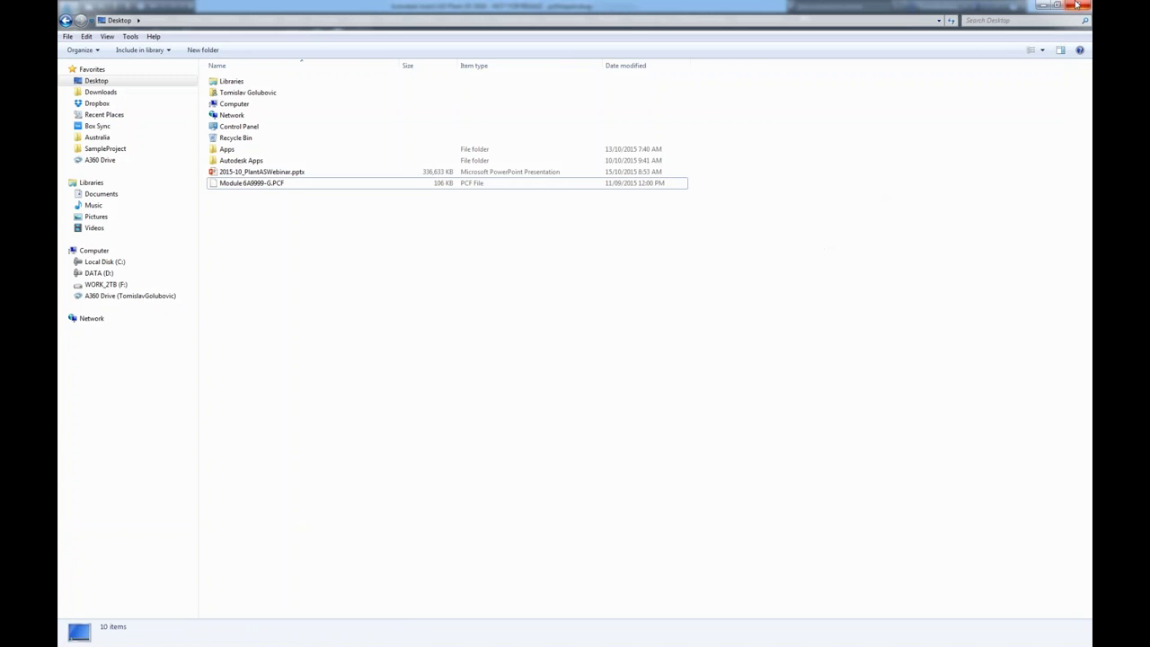
pyautogui.click(1075, 4)
# Load Module 6A9999-G.PCF into the PCF to Pipe import.
pyautogui.click(354, 216)
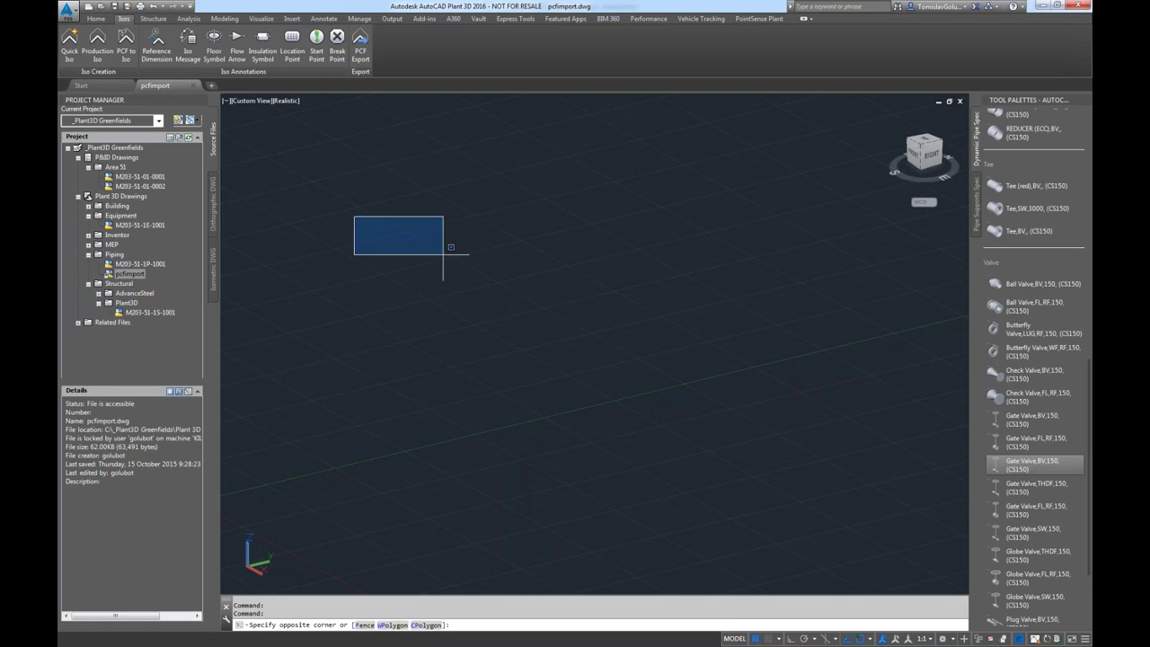
pyautogui.click(443, 254)
pyautogui.scroll(-4, 583, 297)
pyautogui.moveTo(615, 301); pyautogui.dragTo(497, 315, button='middle')
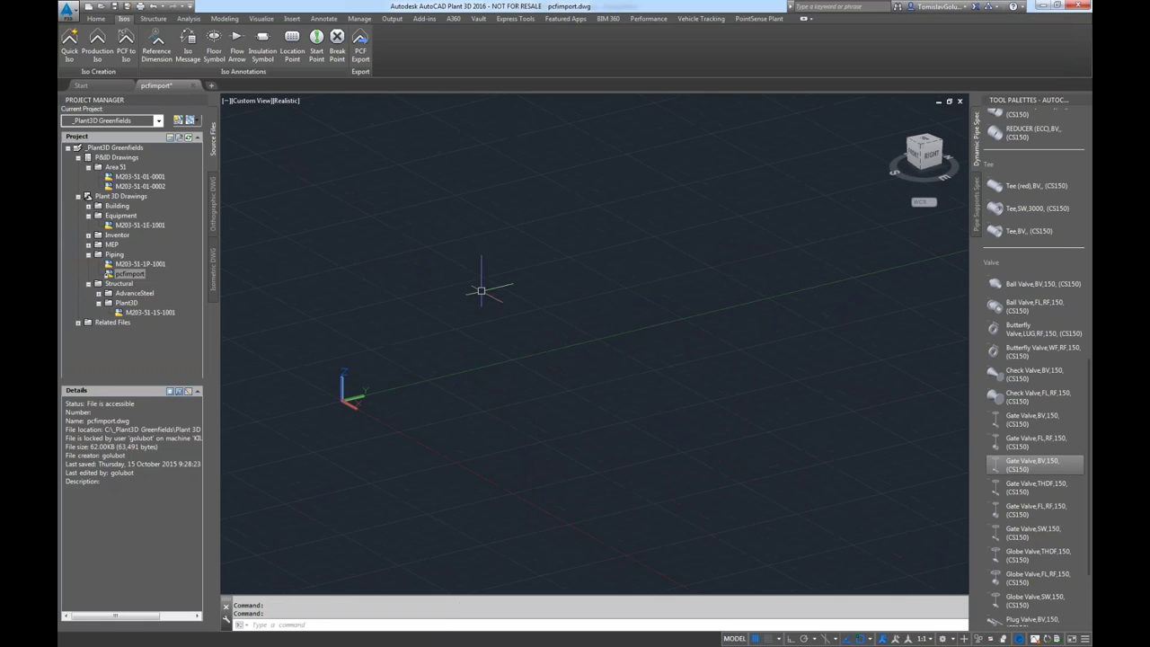
pyautogui.click(93, 19)
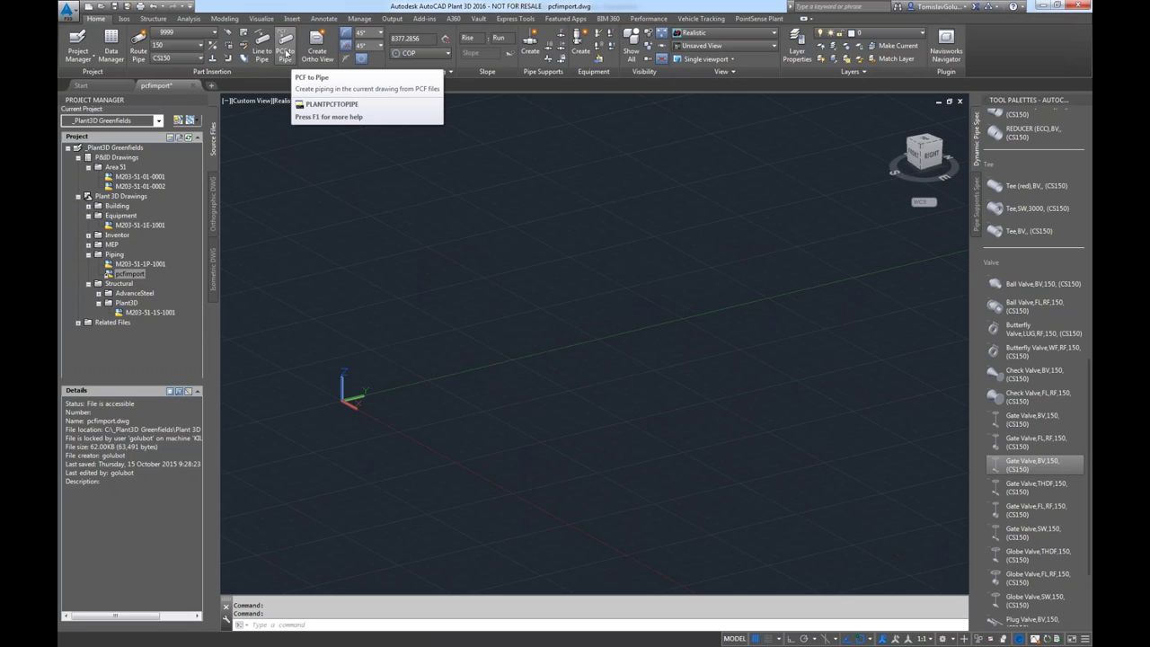
pyautogui.click(286, 54)
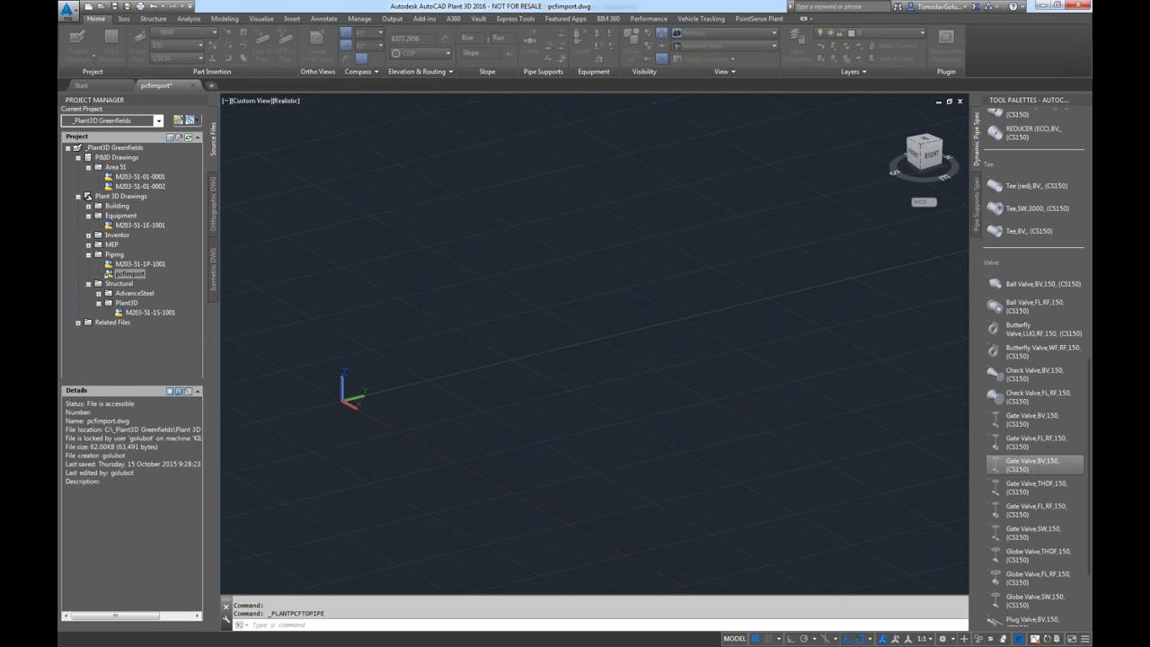
pyautogui.click(665, 287)
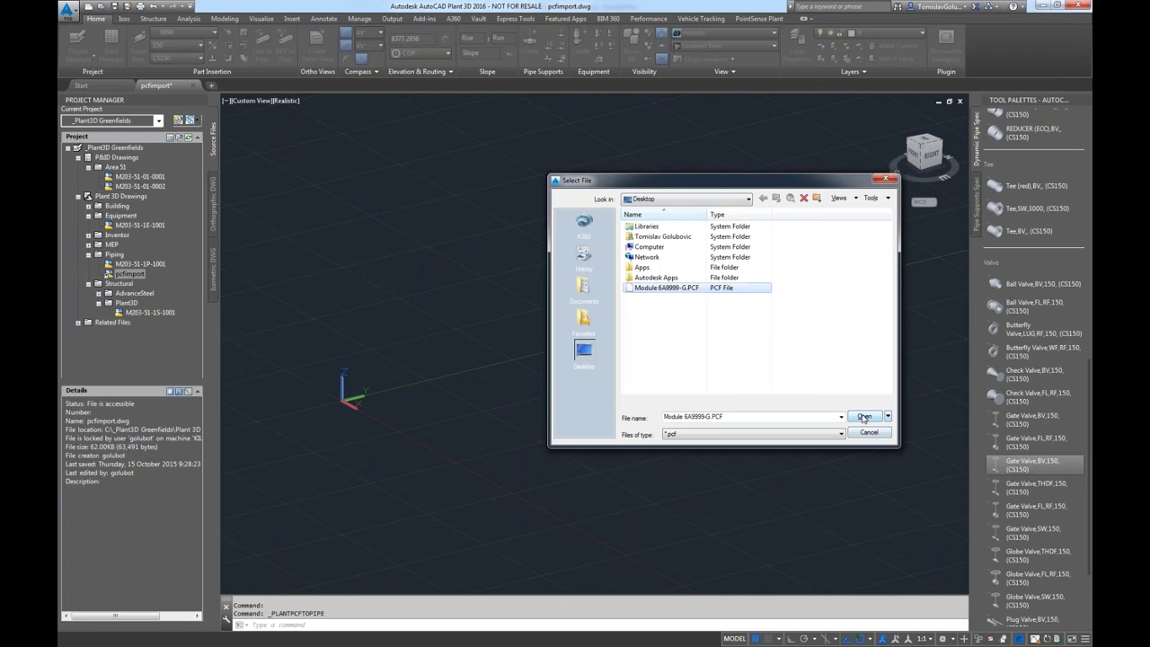
pyautogui.click(863, 417)
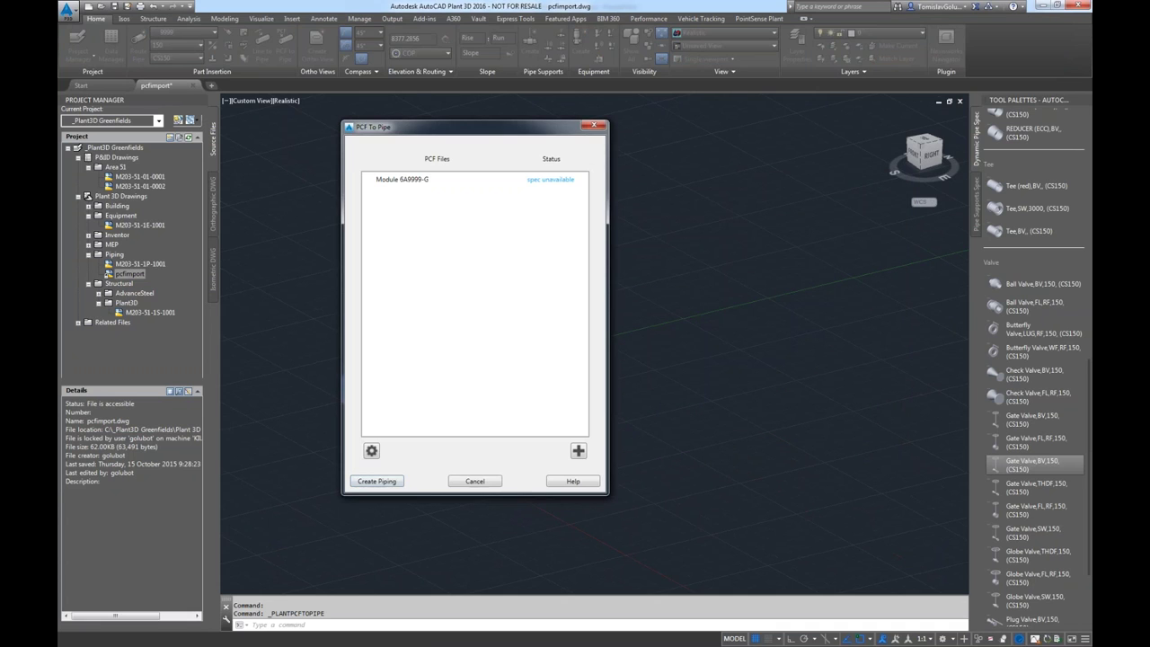
# Open the PCF import's spec substitution settings.
pyautogui.moveTo(526, 129); pyautogui.dragTo(730, 134)
pyautogui.moveTo(624, 188)
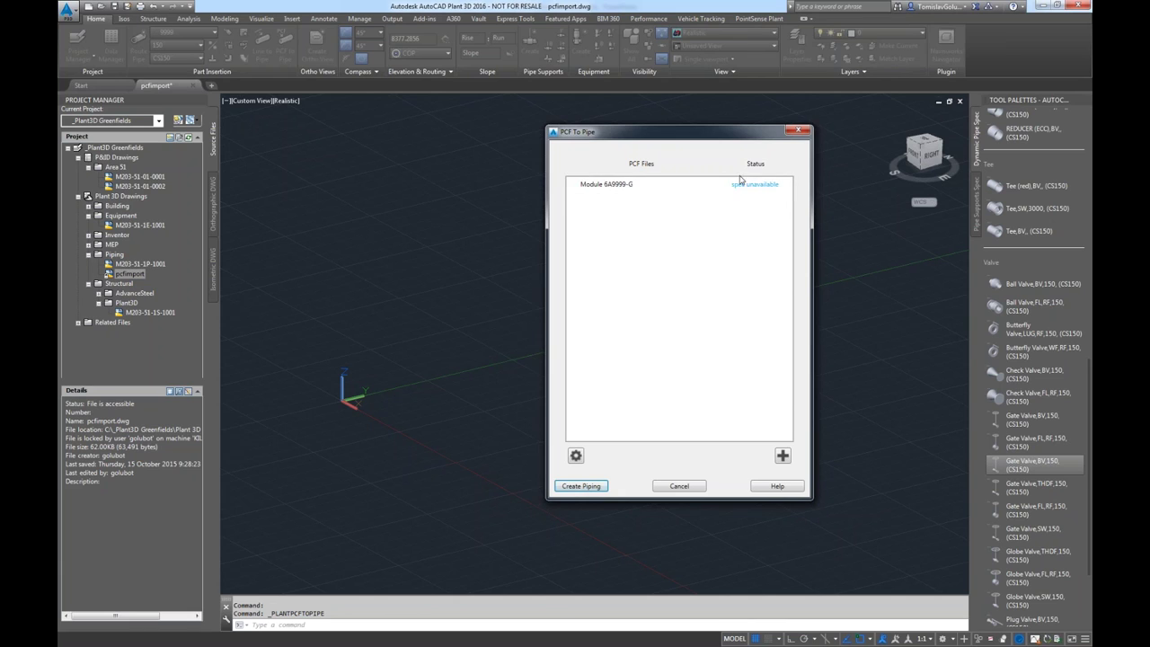
pyautogui.click(576, 456)
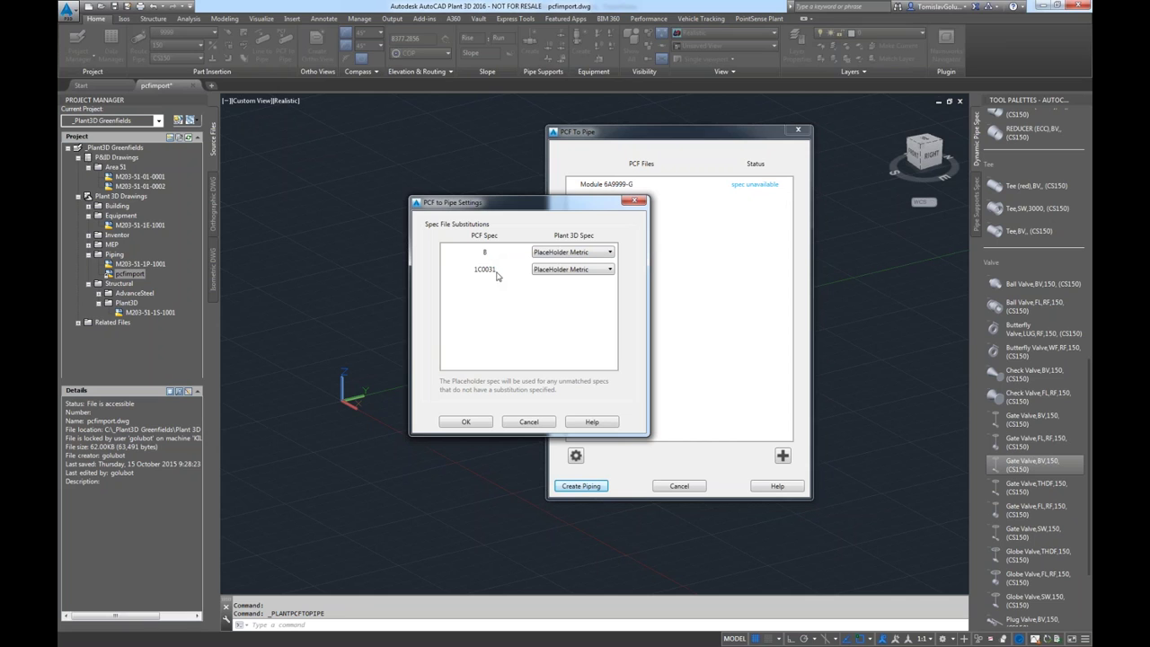
# Map PCF spec B to CS150 and 1C0031 to SS300, and confirm.
pyautogui.click(608, 253)
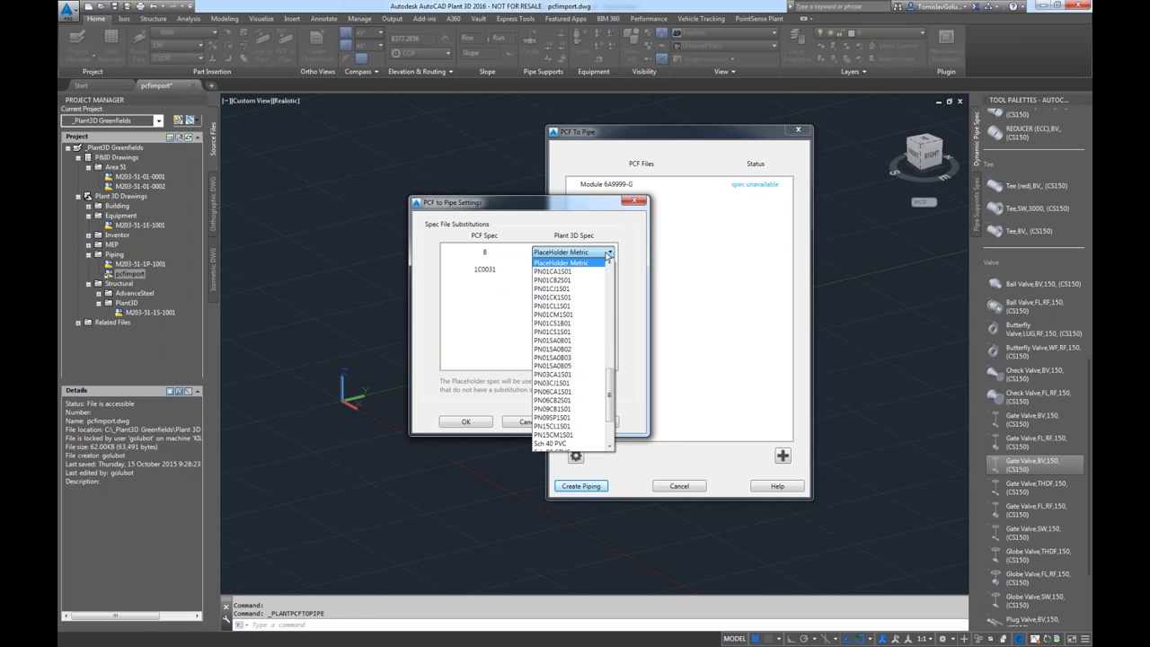
pyautogui.scroll(-5, 612, 416)
pyautogui.moveTo(612, 416); pyautogui.dragTo(613, 328)
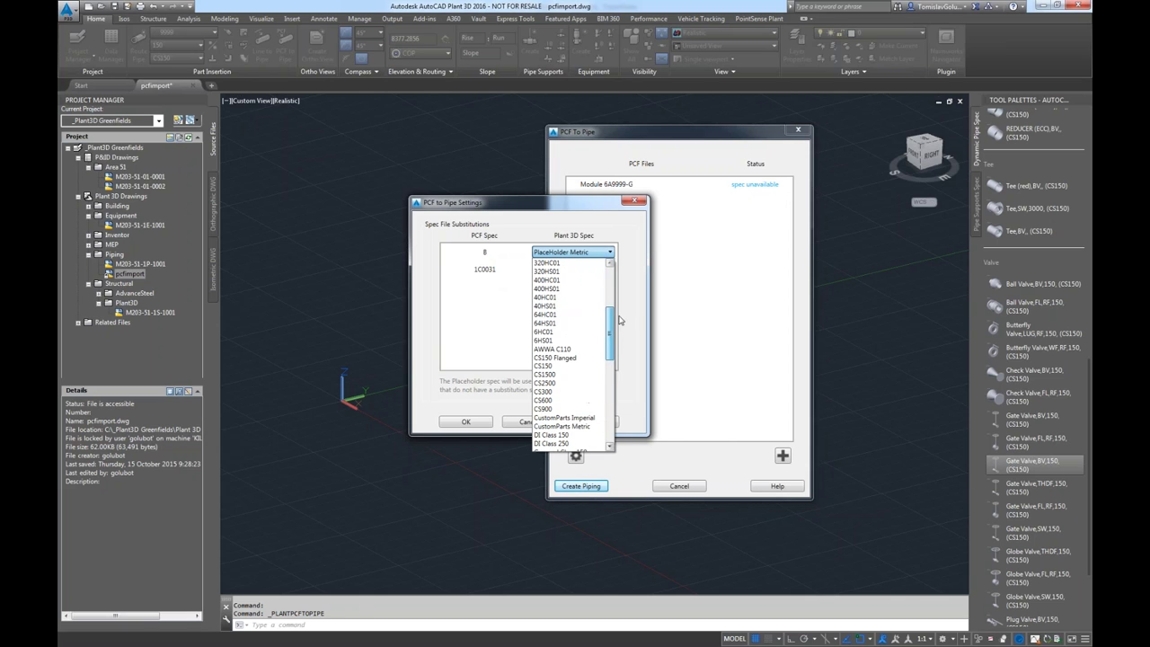
pyautogui.click(584, 366)
pyautogui.click(593, 269)
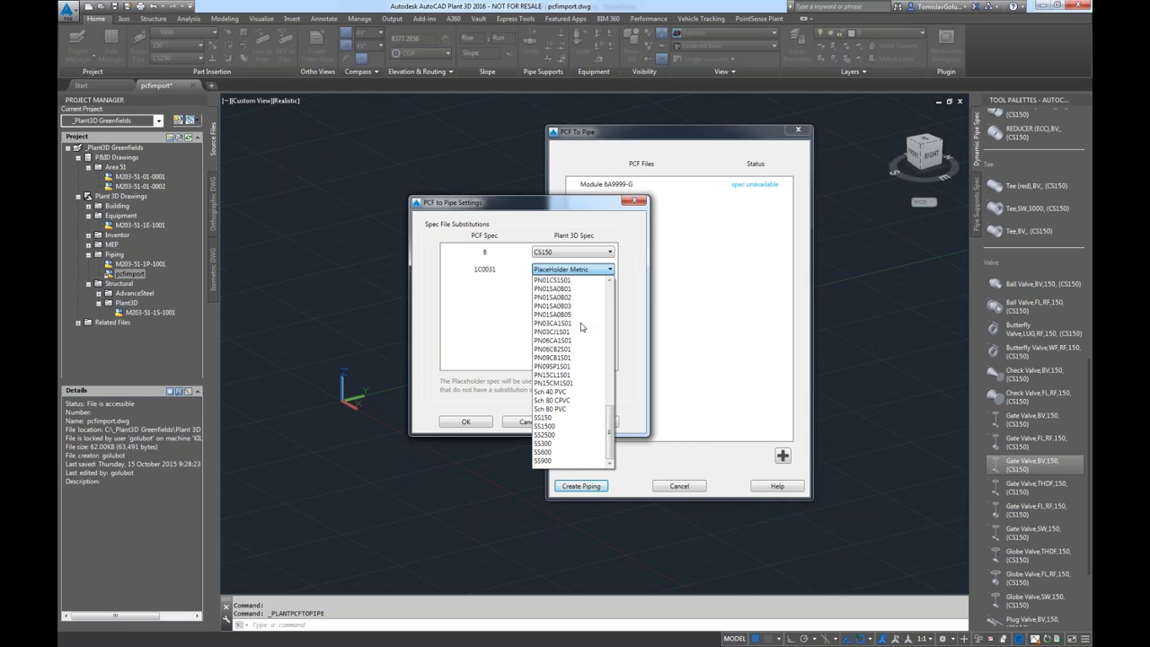
pyautogui.click(584, 443)
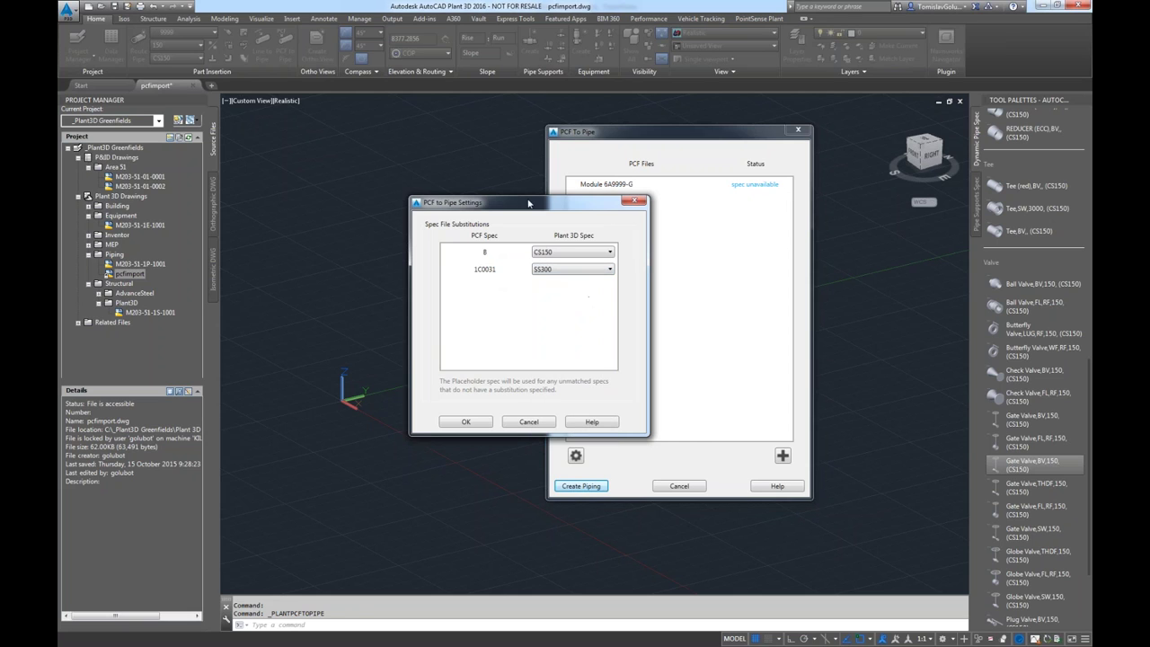
pyautogui.click(465, 423)
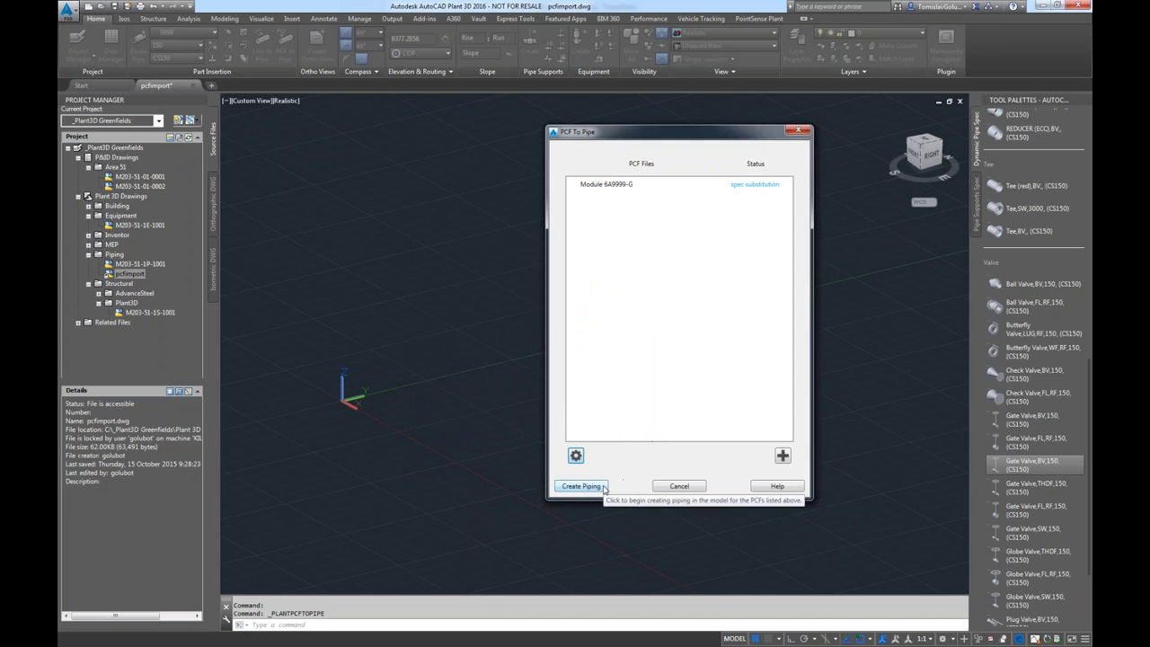
pyautogui.moveTo(736, 135); pyautogui.dragTo(1071, 104)
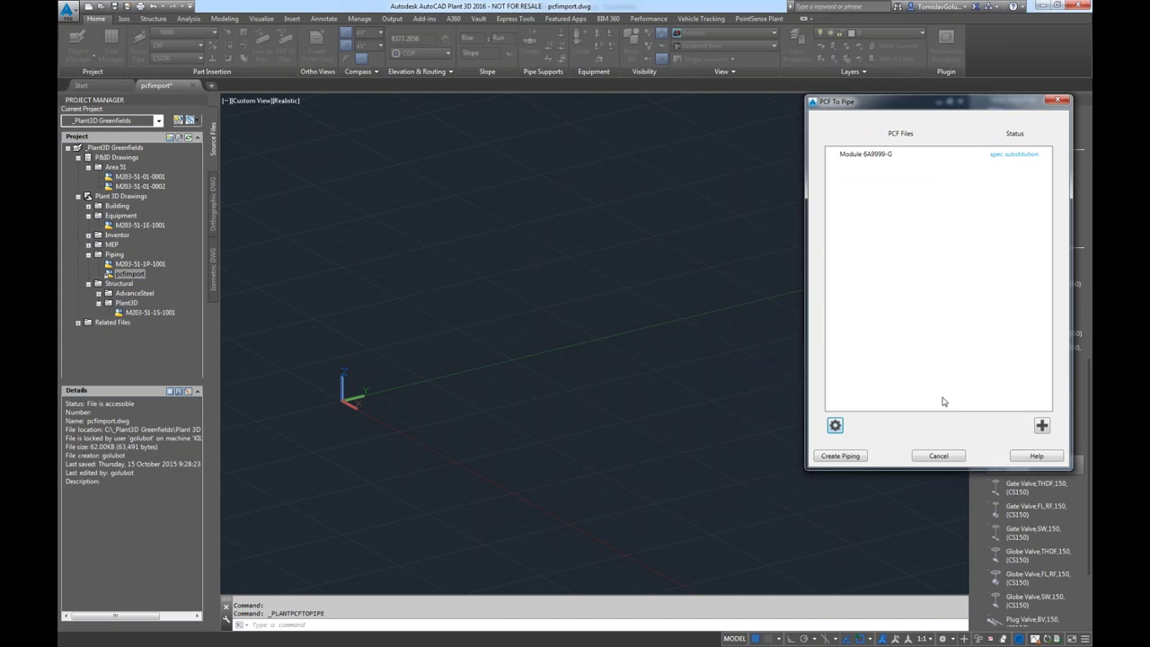
# Build Module 6A9999-G's piping from the PCF file into pcfimport.dwg and close the import window.
pyautogui.click(840, 455)
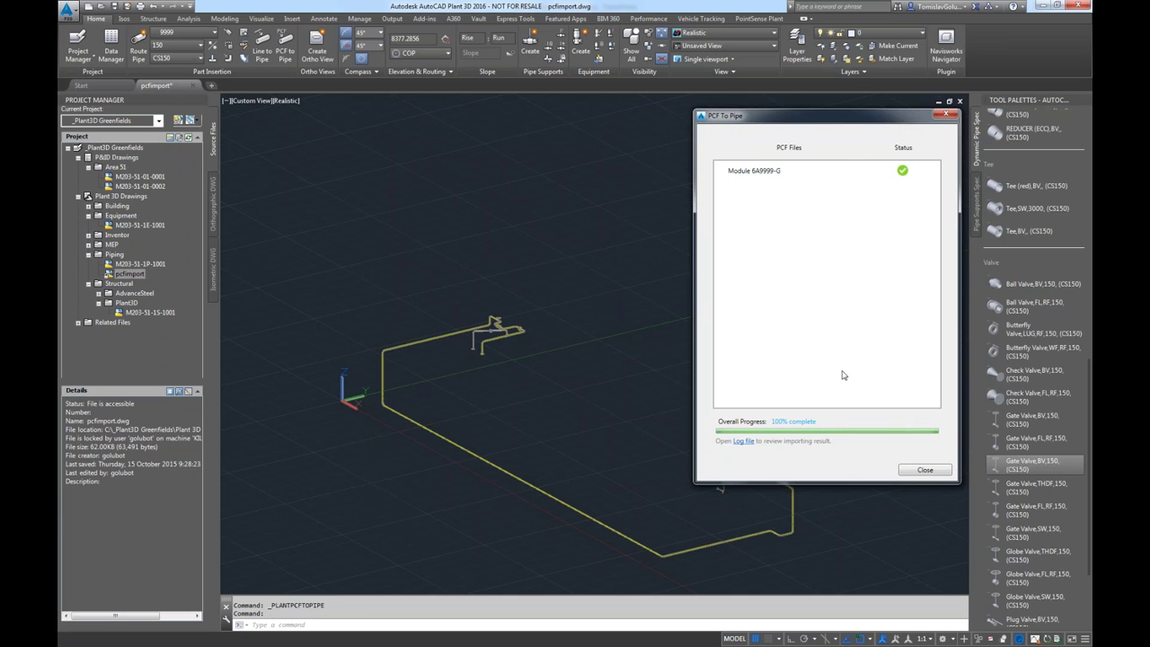
pyautogui.click(922, 471)
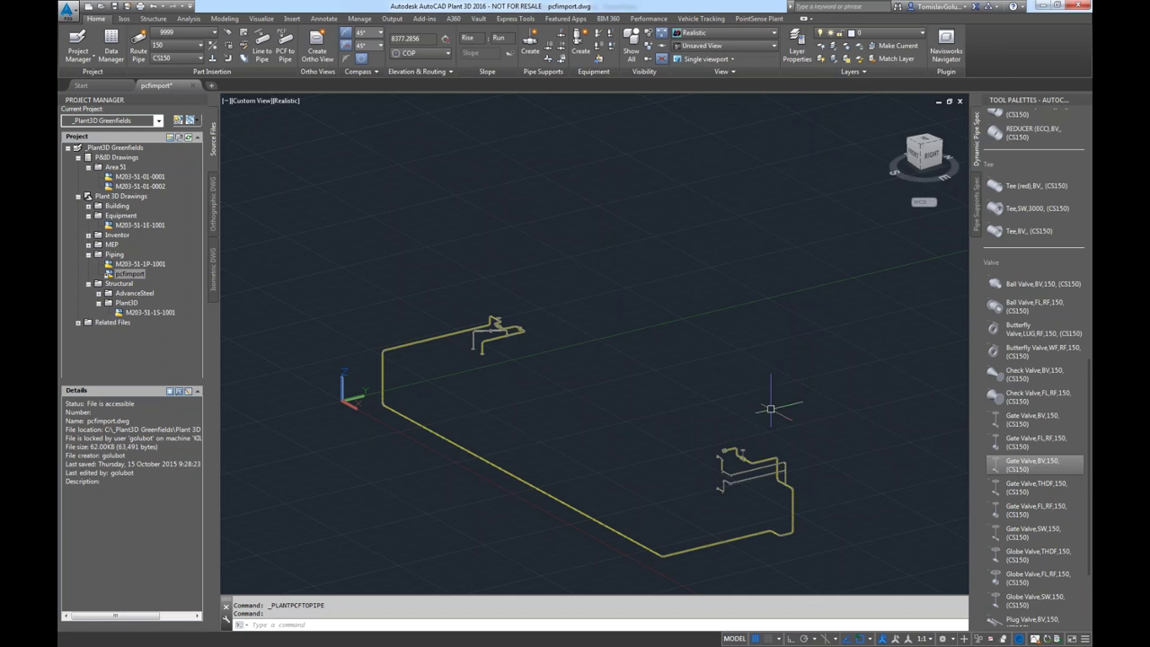
pyautogui.keyDown('shift'); pyautogui.moveTo(732, 409); pyautogui.dragTo(676, 325, button='middle'); pyautogui.keyUp('shift')
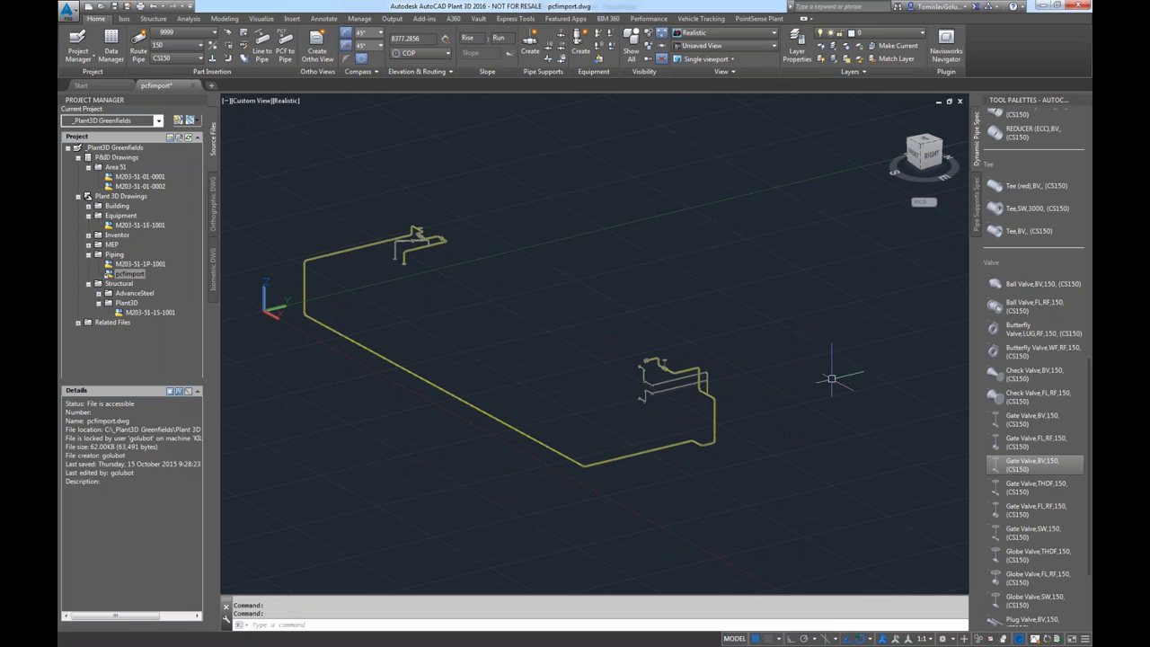
pyautogui.scroll(6, 714, 373)
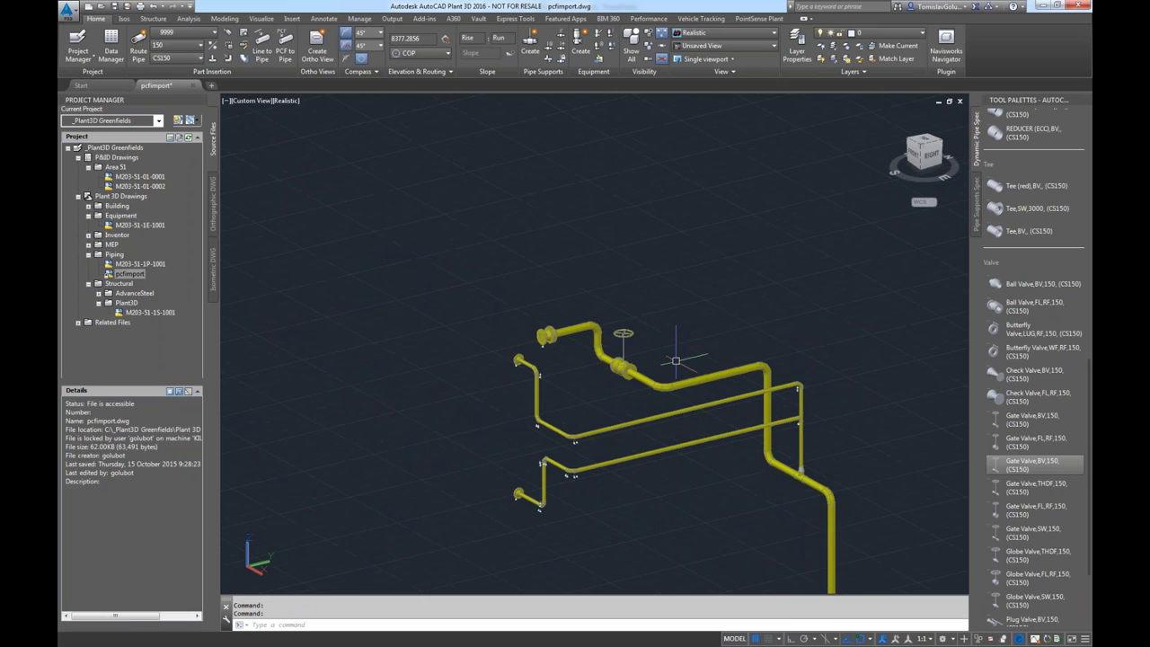
pyautogui.moveTo(714, 371); pyautogui.dragTo(688, 303, button='middle')
pyautogui.scroll(3, 503, 422)
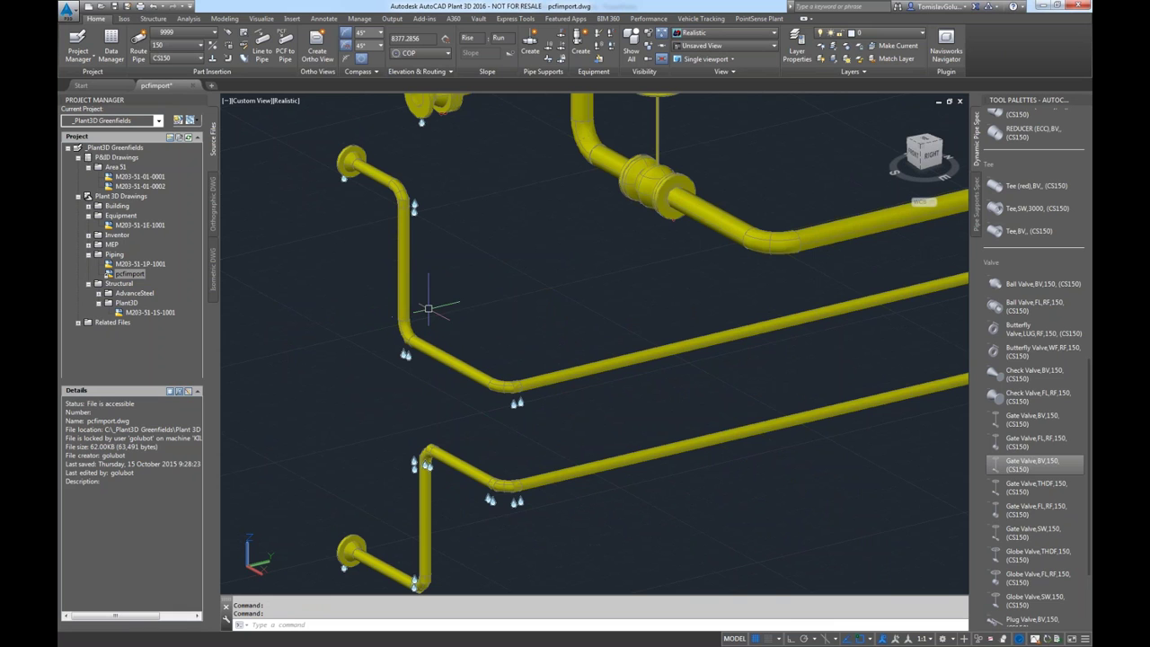
pyautogui.scroll(2, 423, 310)
pyautogui.scroll(-4, 426, 319)
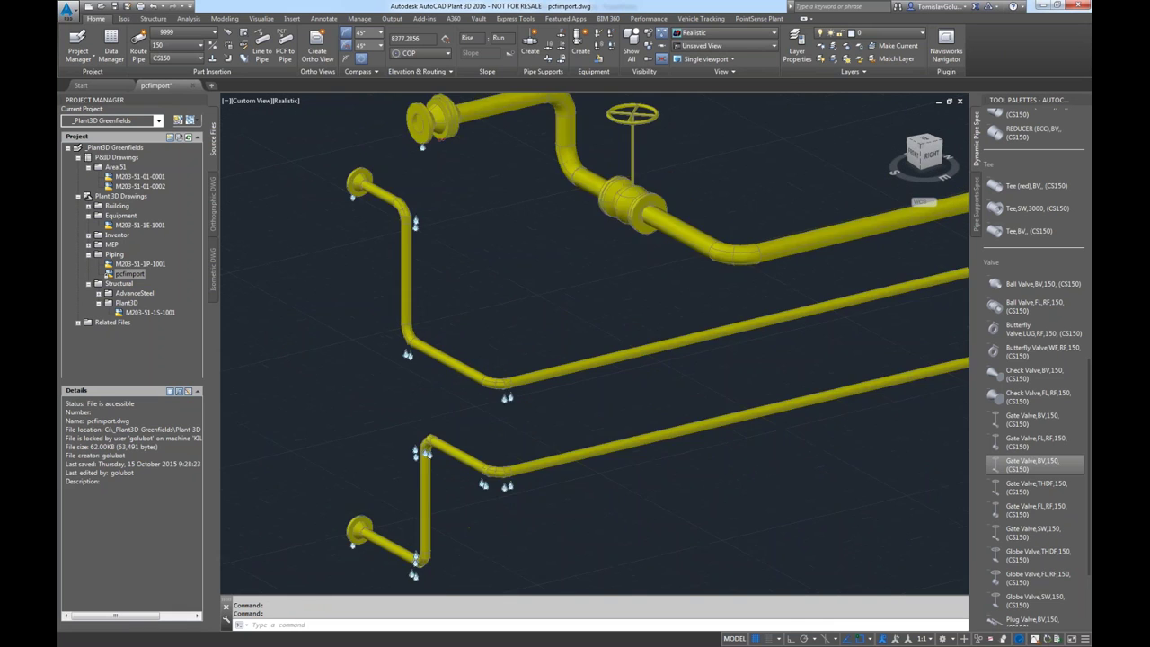
pyautogui.moveTo(437, 283); pyautogui.dragTo(431, 307, button='middle')
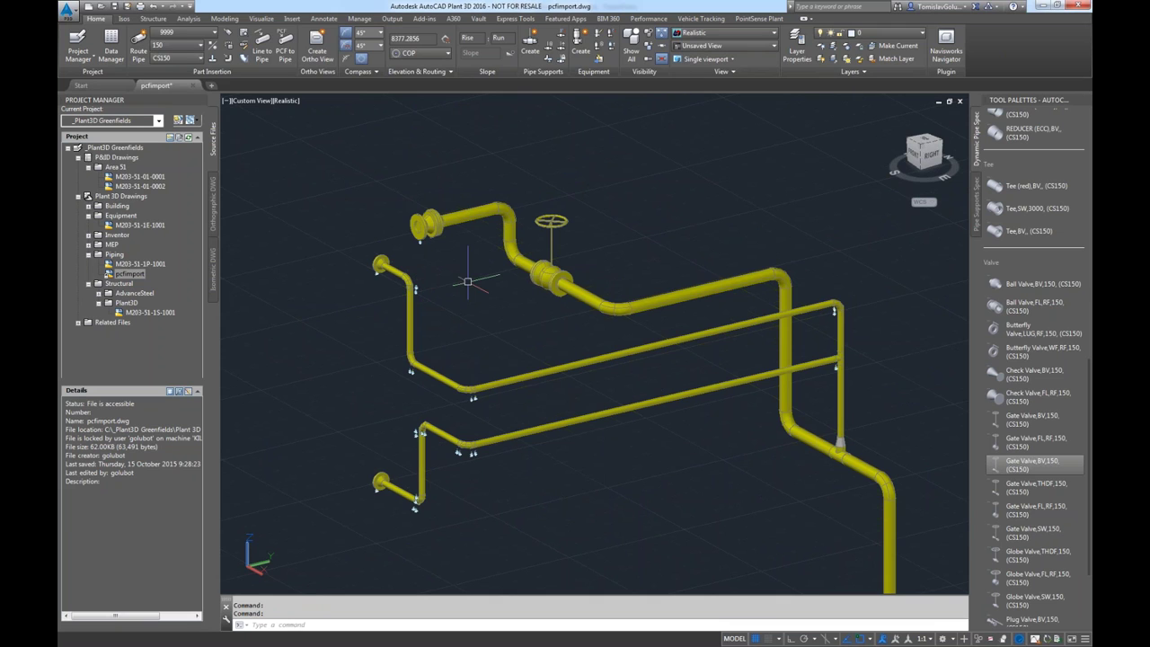
pyautogui.scroll(-2, 636, 287)
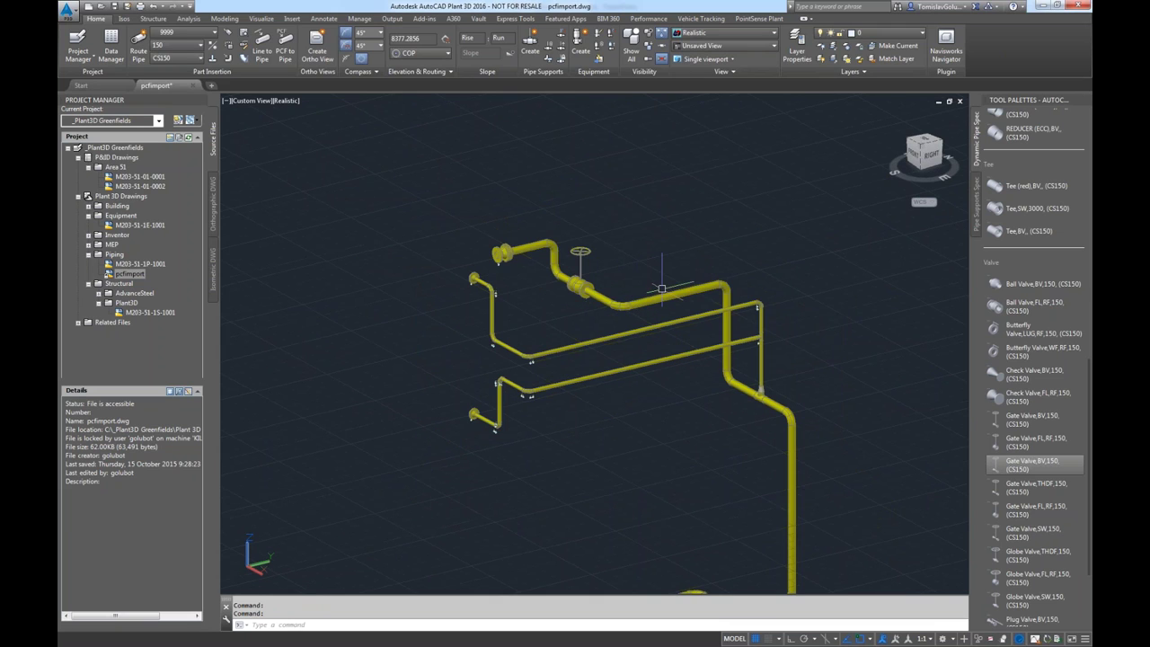
pyautogui.scroll(-2, 655, 326)
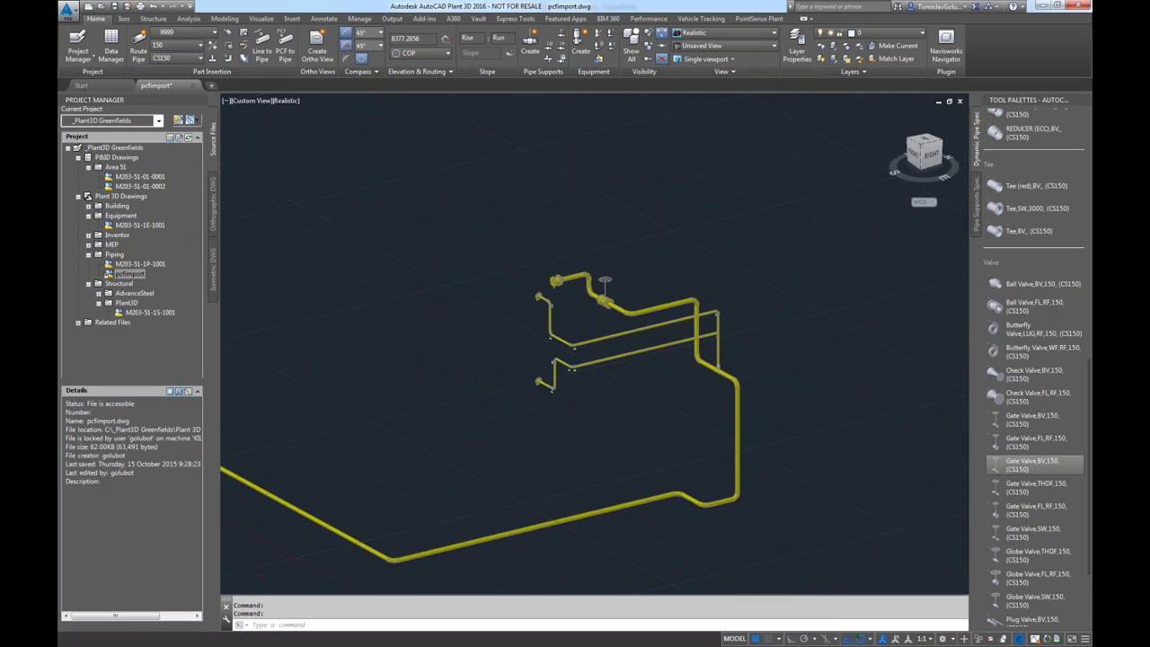
pyautogui.middleClick(652, 334)
pyautogui.middleClick(652, 334)
pyautogui.scroll(-1, 593, 307)
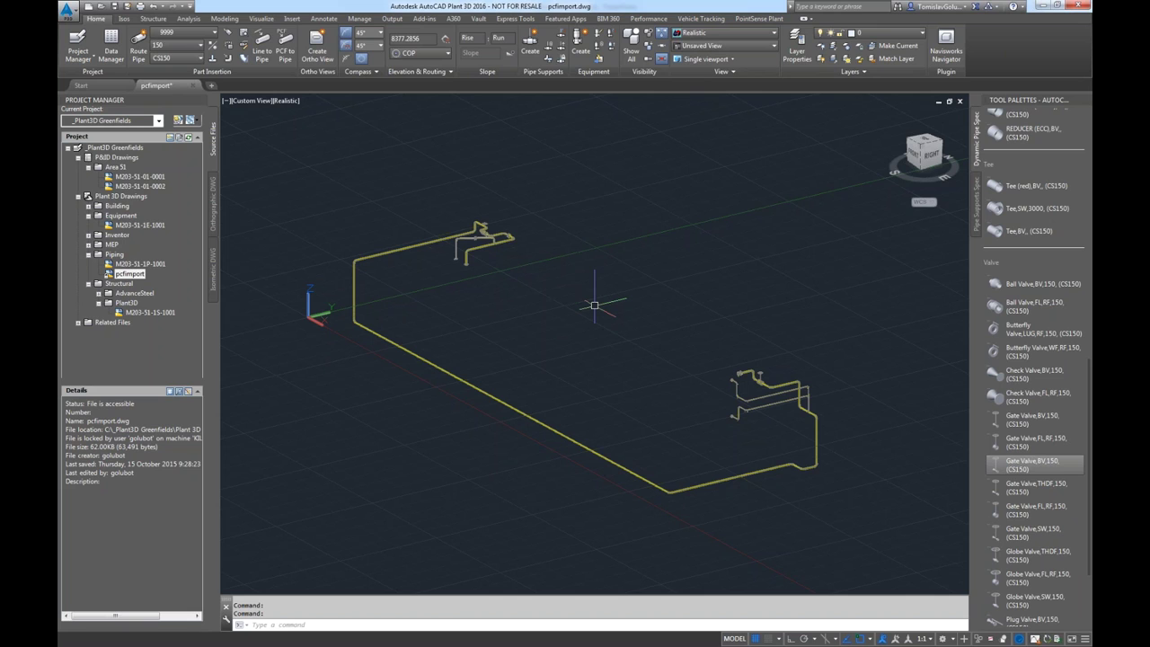
# Close the pcfimport drawing without saving and start a new drawing in the Equipment folder.
pyautogui.click(194, 85)
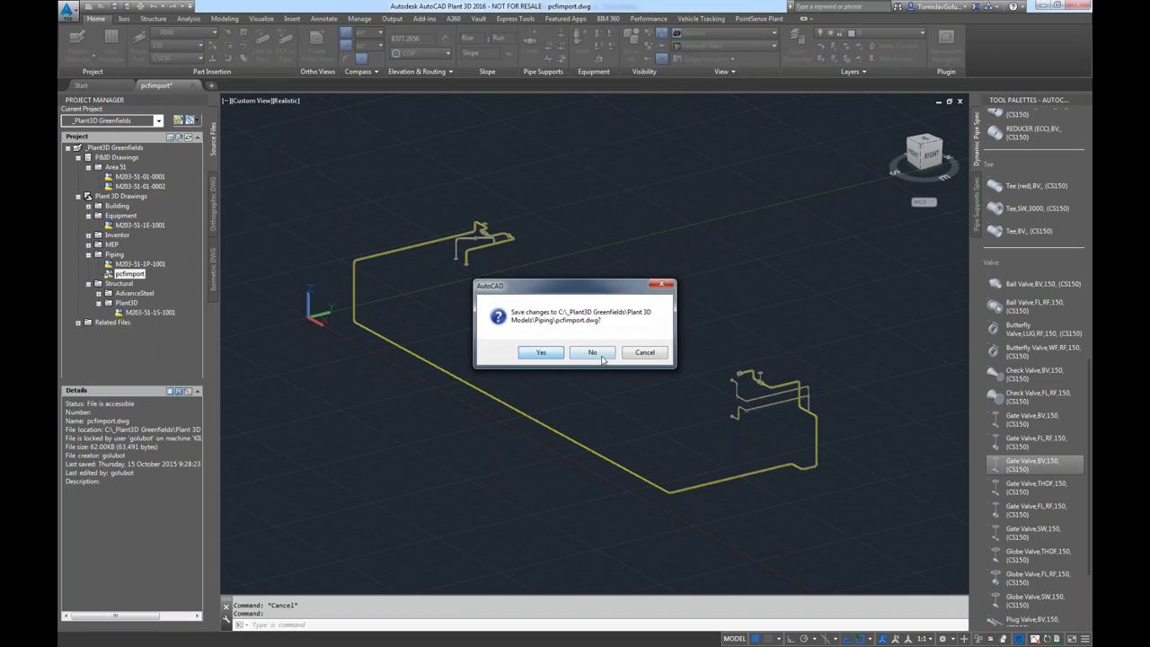
pyautogui.click(603, 354)
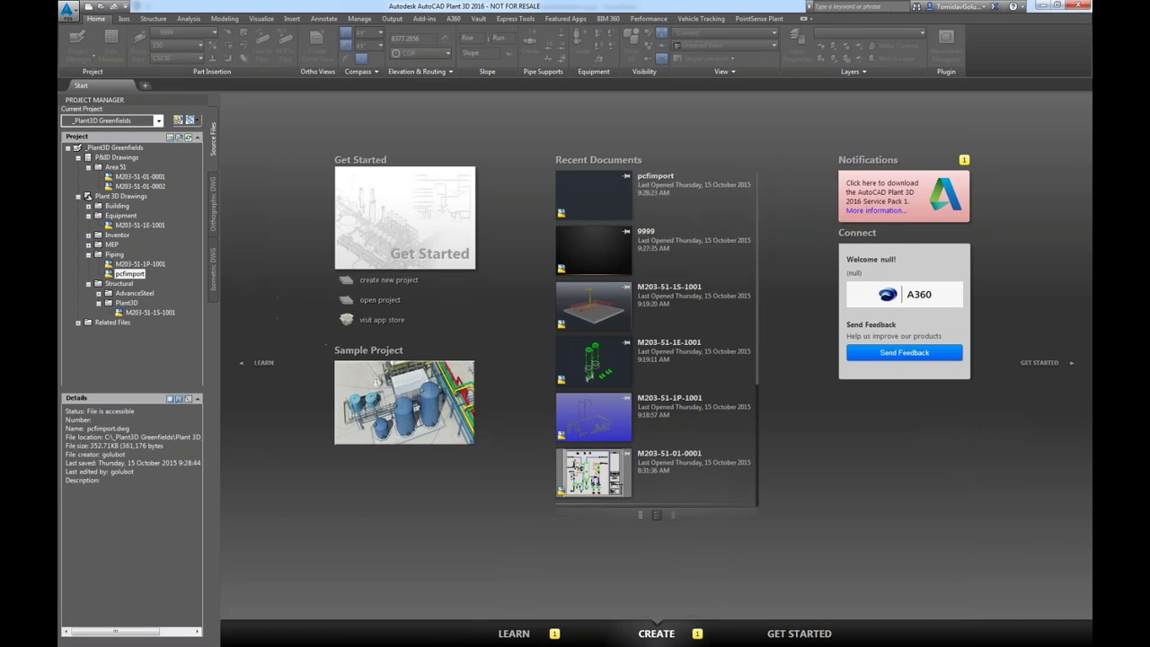
pyautogui.click(120, 216)
pyautogui.rightClick(121, 216)
pyautogui.click(291, 249)
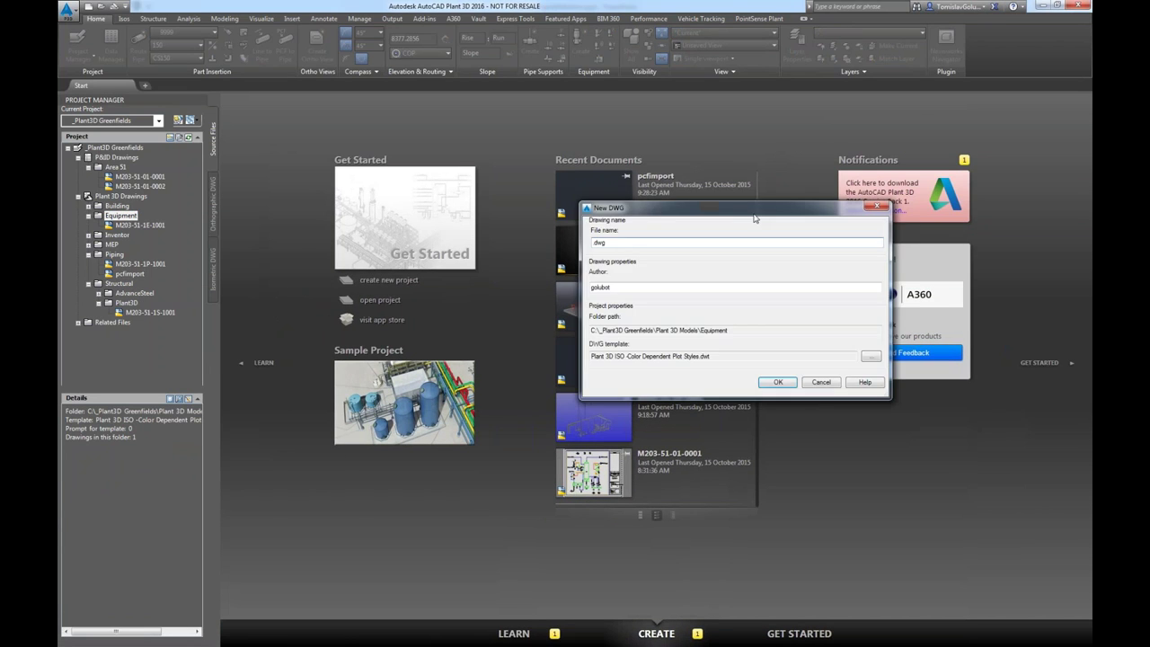
# Create the new drawing EQUIPMENT_NEWFEATURES in the Equipment folder.
pyautogui.write('EQUIPMENT_NEWFEATURES')
pyautogui.press('Return')
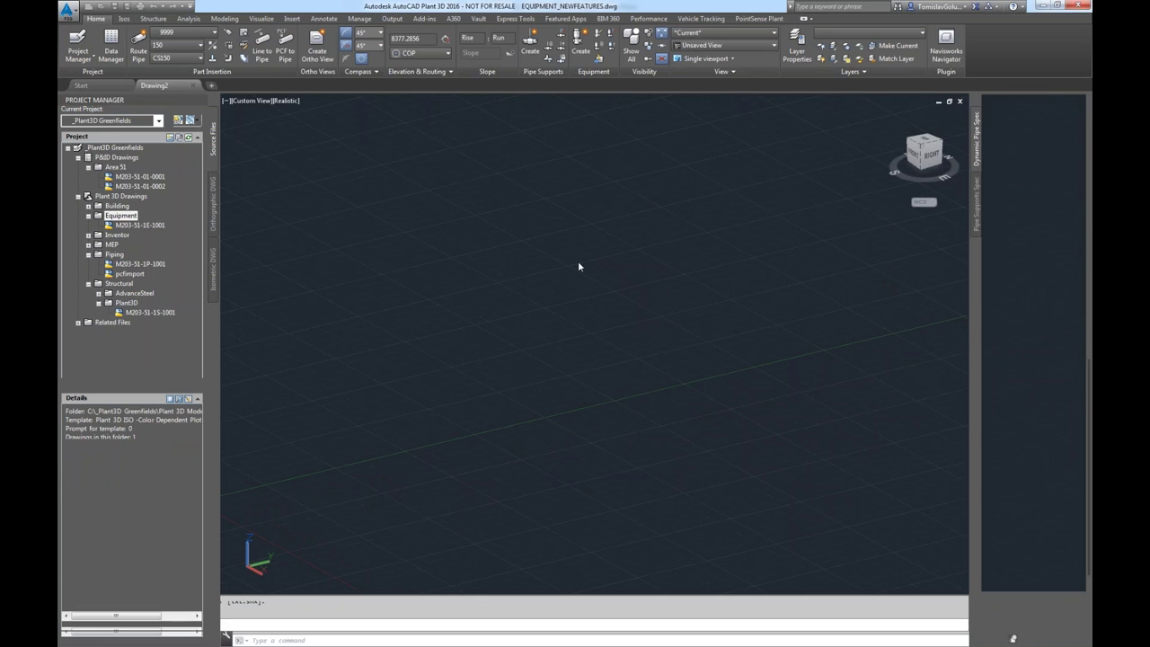
pyautogui.click(585, 294)
pyautogui.click(606, 244)
pyautogui.scroll(-3, 657, 260)
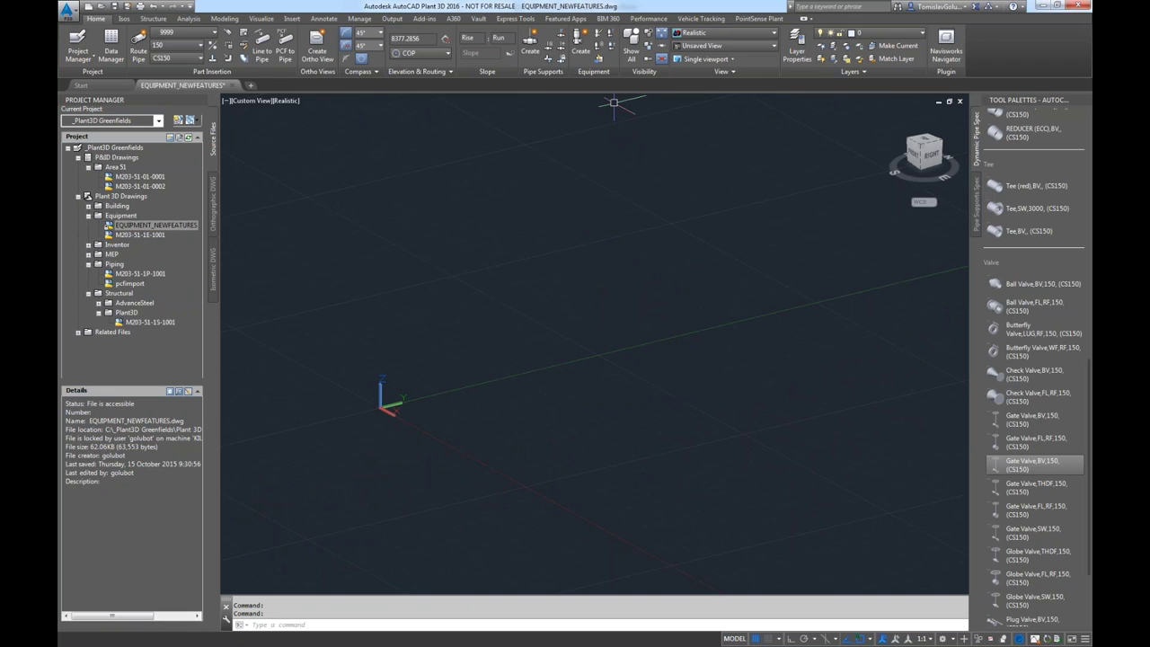
pyautogui.click(581, 51)
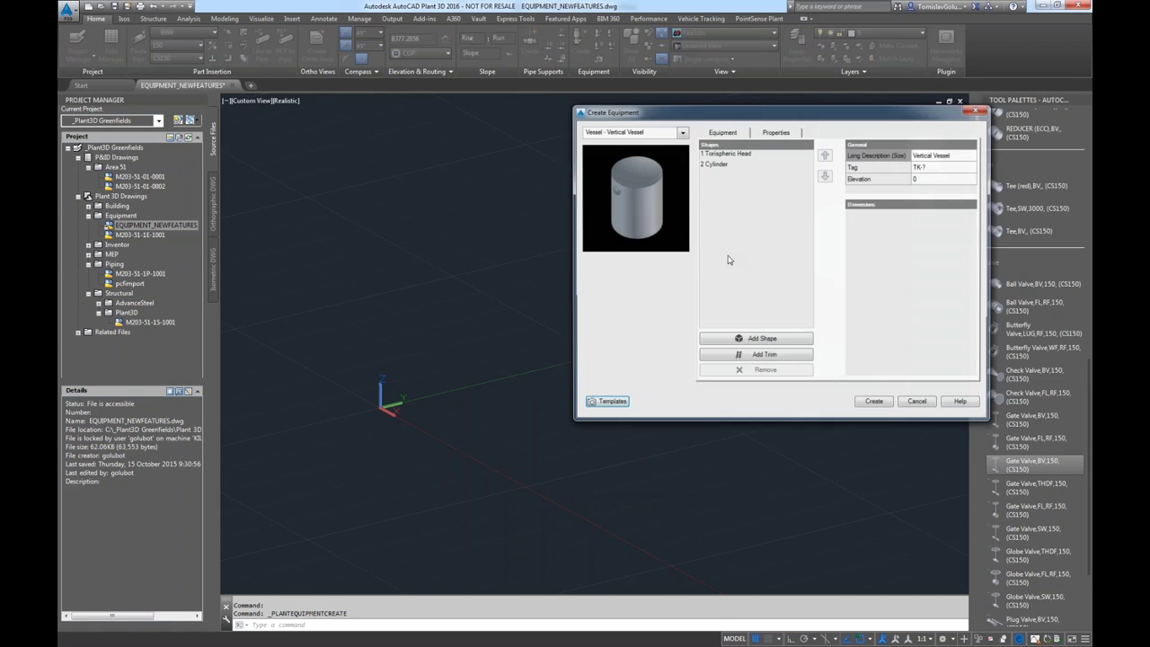
# Add a third Cylinder shape to the vertical vessel's shape list.
pyautogui.moveTo(685, 125); pyautogui.dragTo(697, 129)
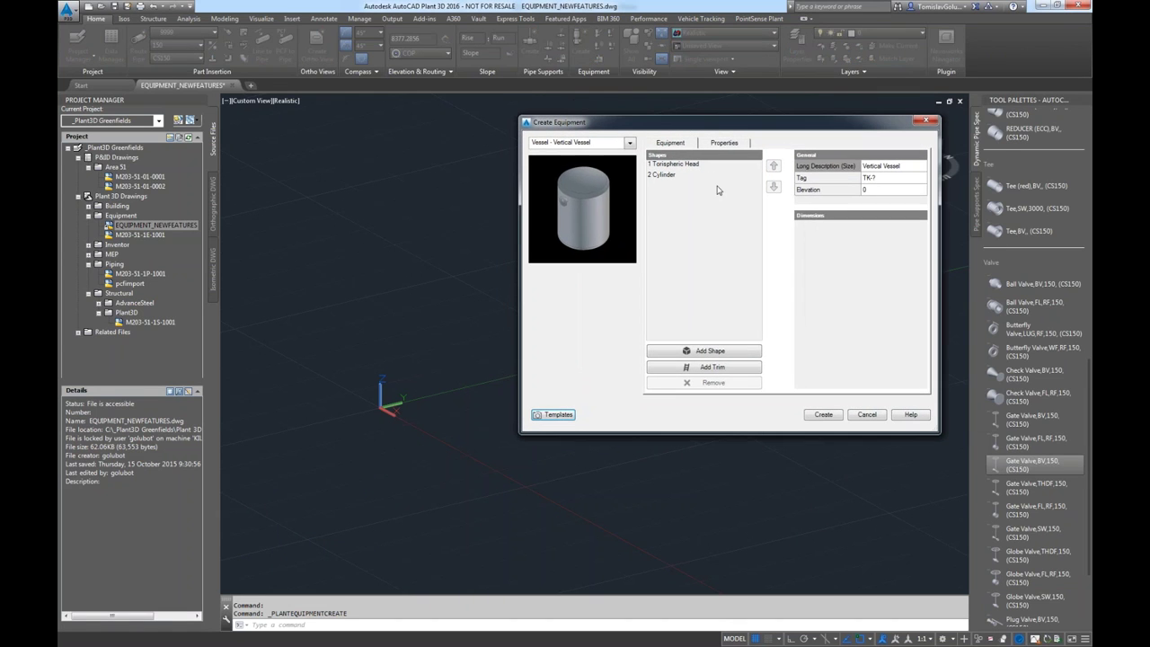
pyautogui.click(695, 165)
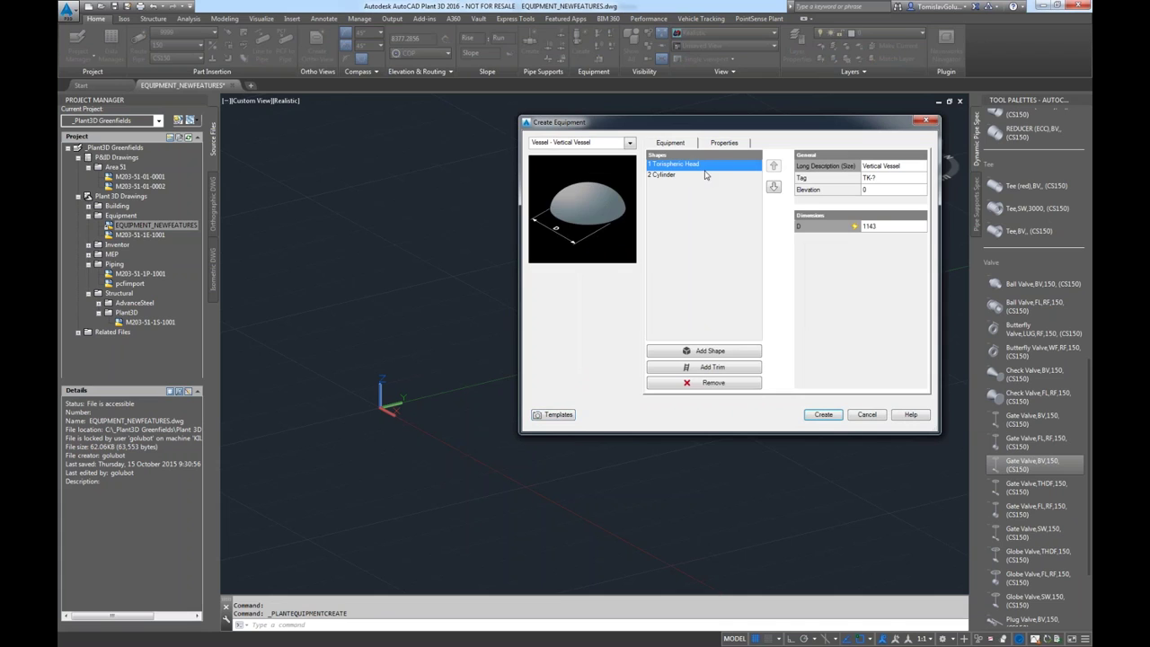
pyautogui.click(706, 174)
pyautogui.click(712, 350)
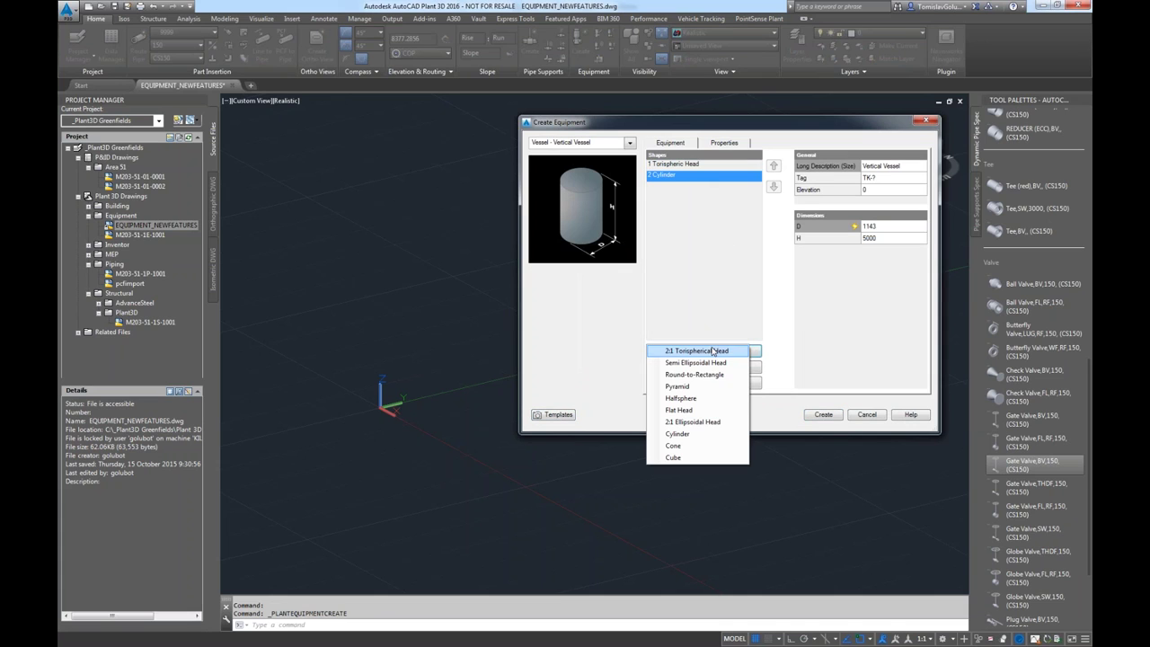
pyautogui.click(679, 434)
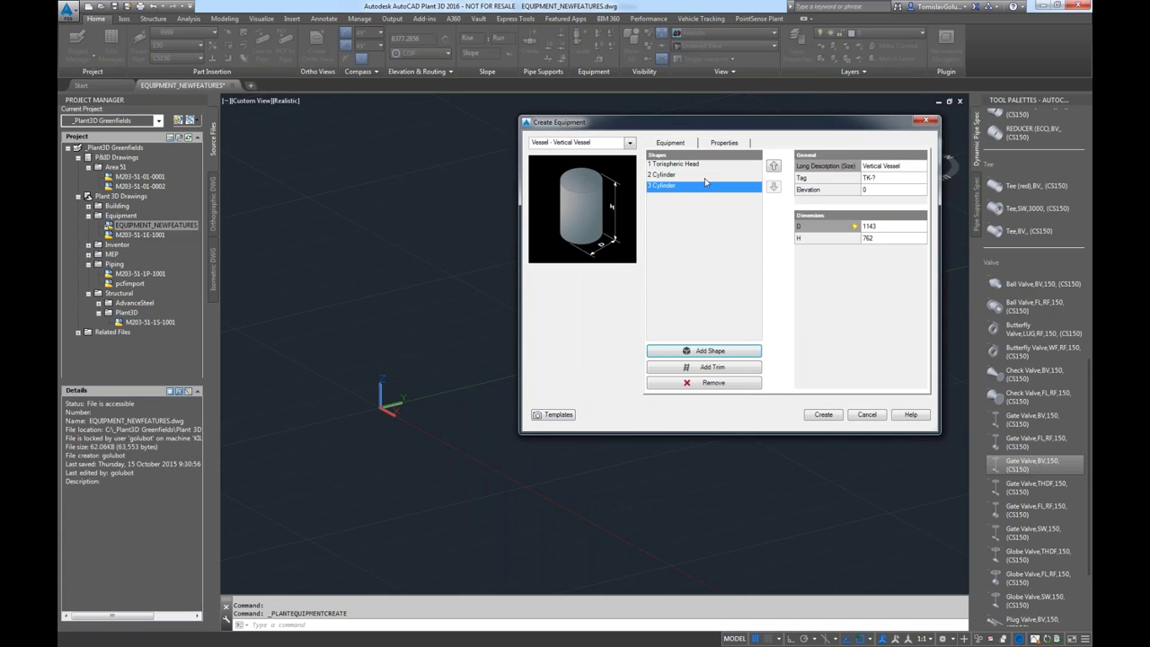
# Set head and shell diameters to 2000 and the base cylinder to D 2200, H 600.
pyautogui.click(700, 165)
pyautogui.click(891, 227)
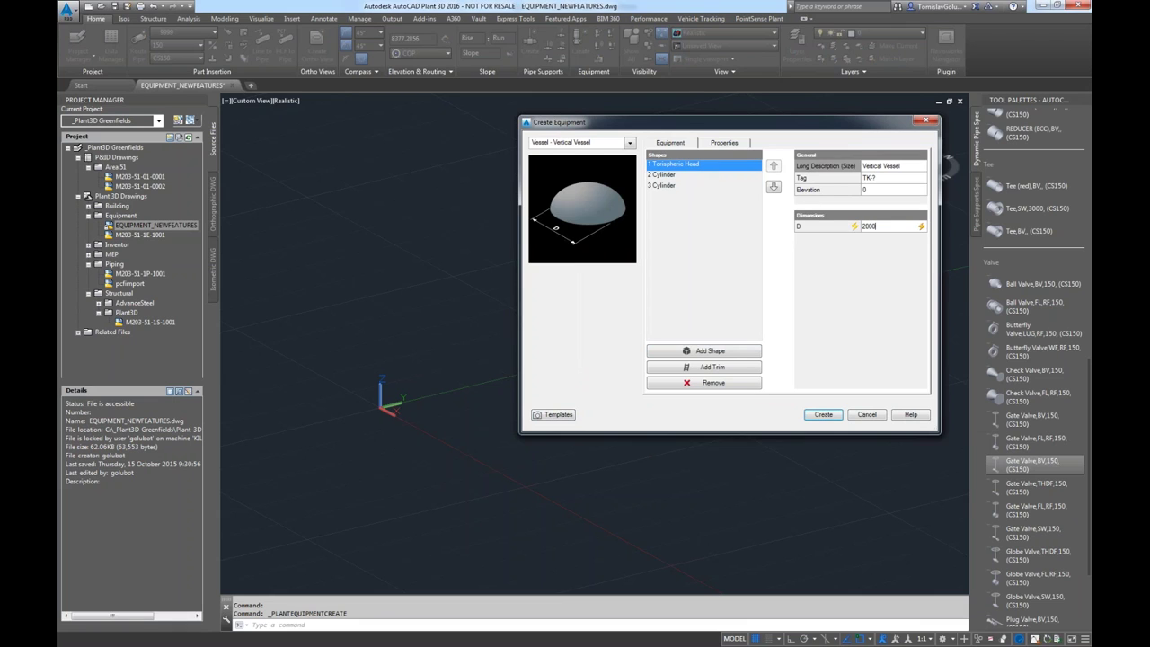
pyautogui.click(710, 175)
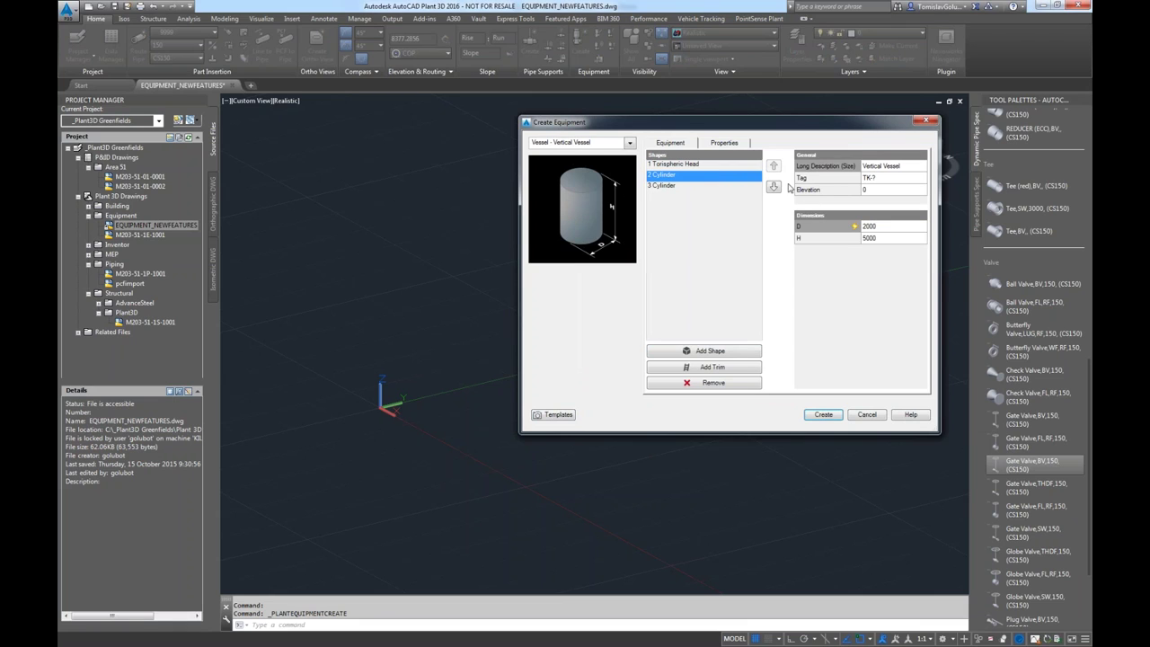
pyautogui.click(855, 226)
pyautogui.click(860, 237)
pyautogui.click(689, 186)
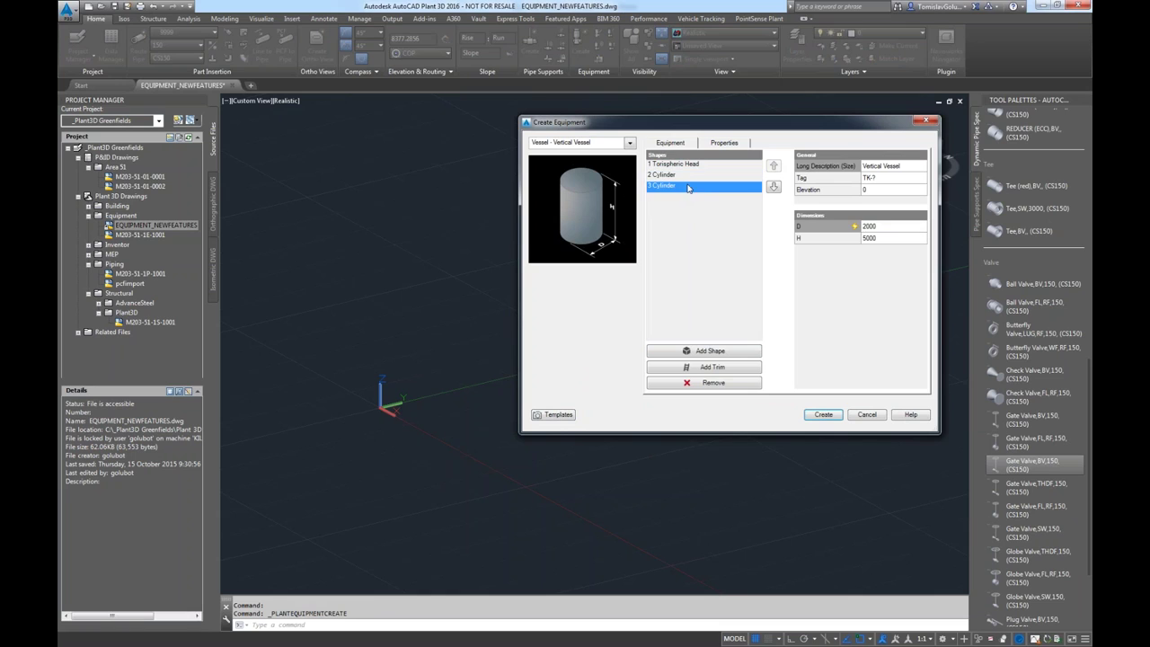
pyautogui.click(858, 227)
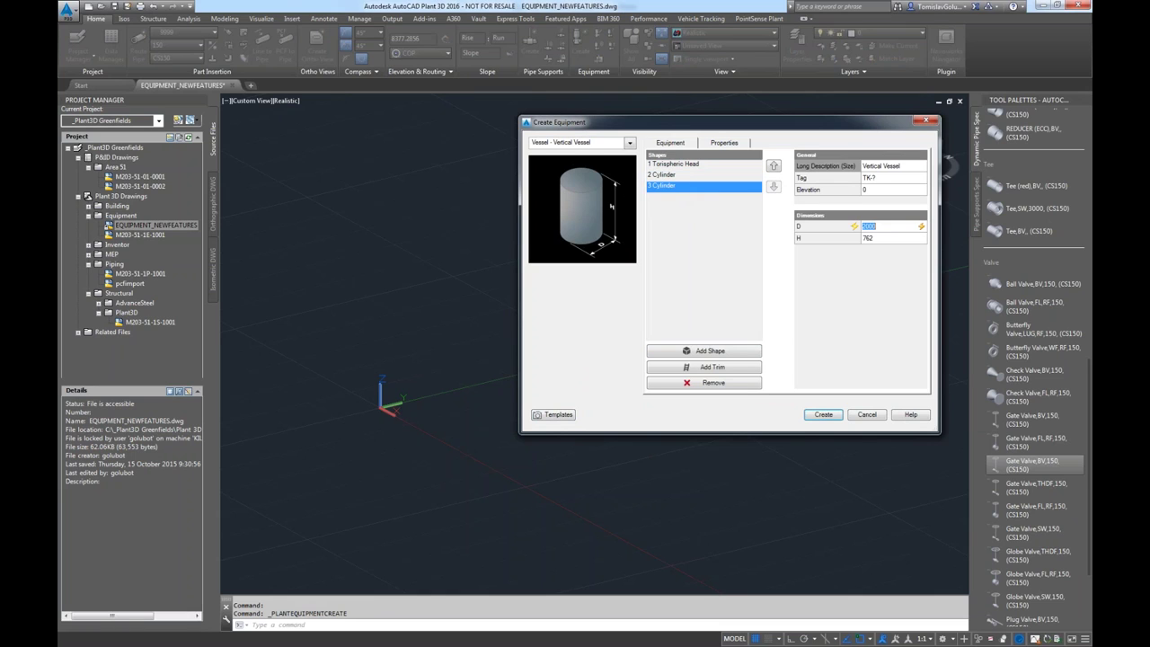
pyautogui.click(898, 226)
pyautogui.write('22')
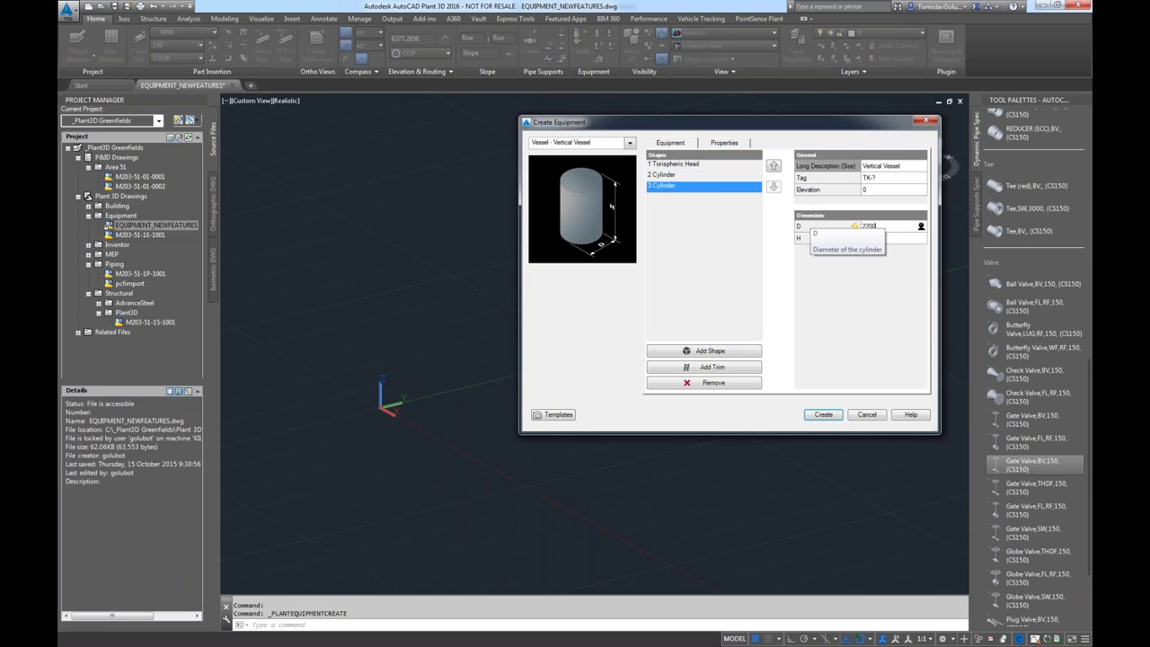
pyautogui.press('Tab')
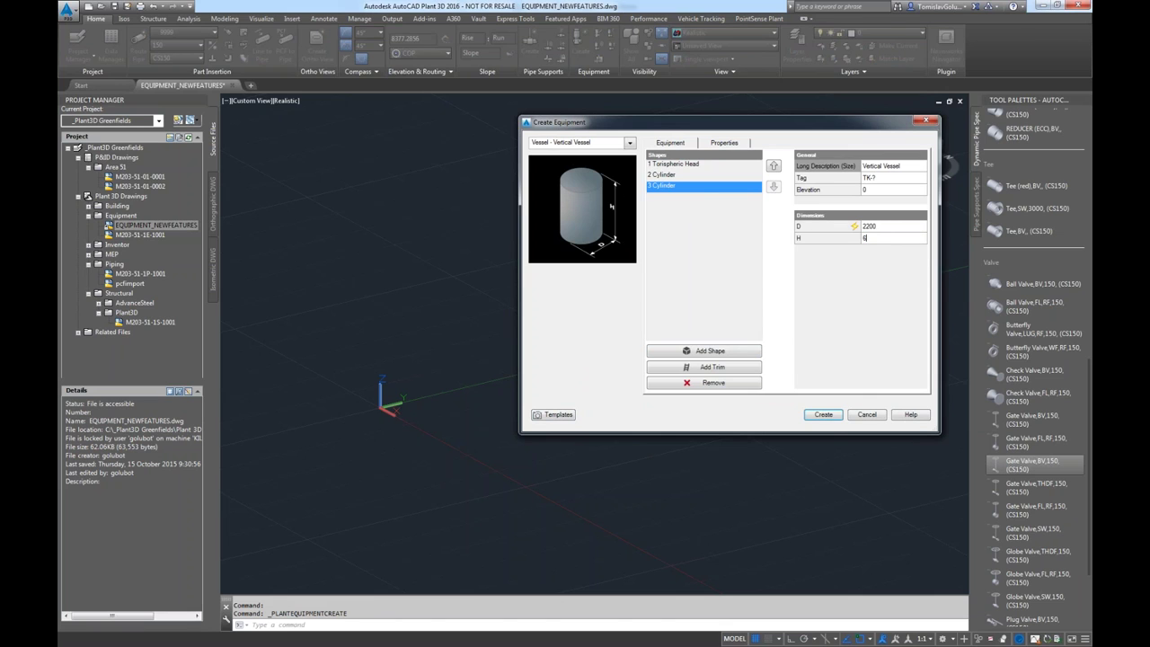
# Create the vessel and place it at the origin 0,0.
pyautogui.click(824, 415)
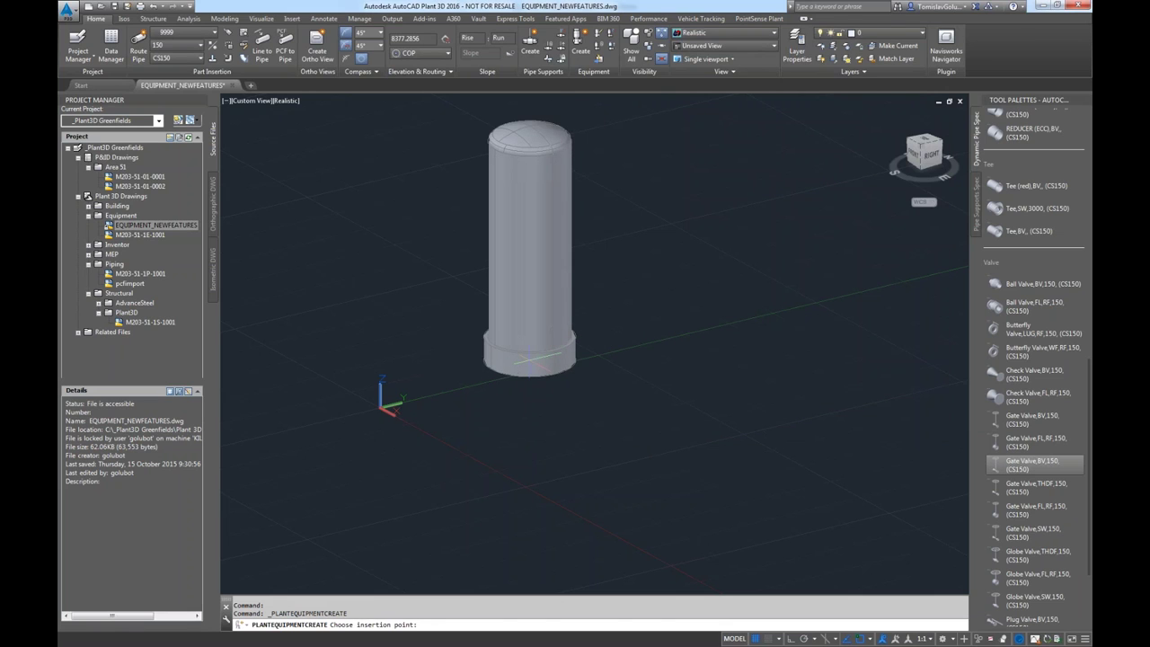
pyautogui.write('0,0')
pyautogui.press('Return')
pyautogui.press('Return')
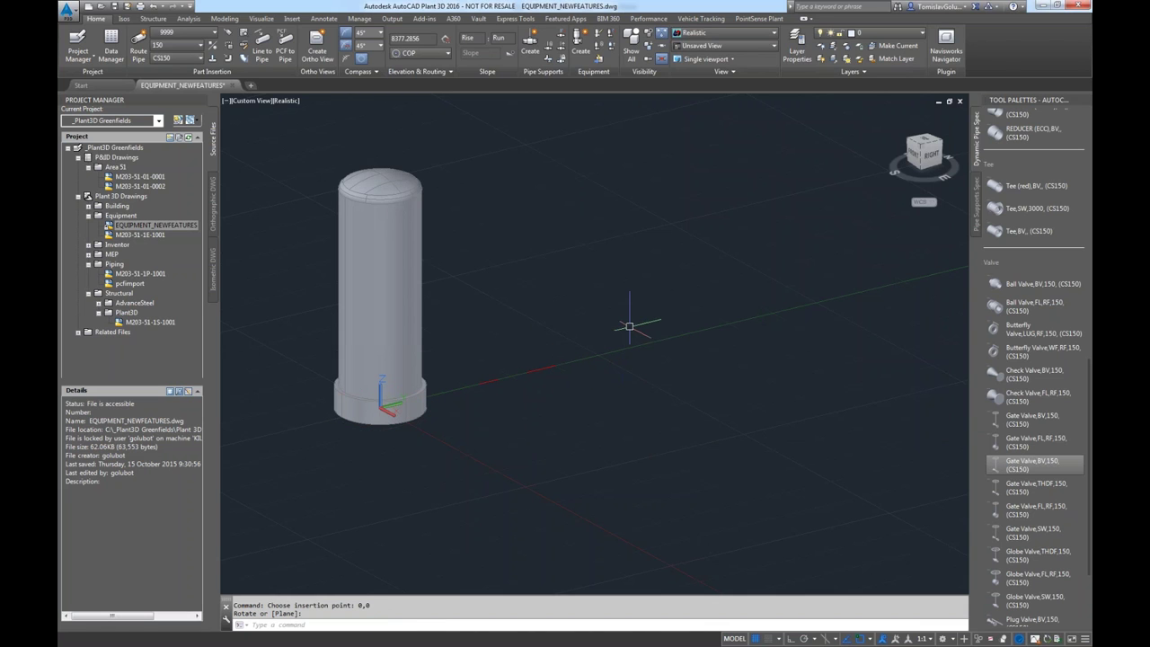
pyautogui.keyDown('shift'); pyautogui.moveTo(422, 350); pyautogui.dragTo(539, 356, button='middle'); pyautogui.keyUp('shift')
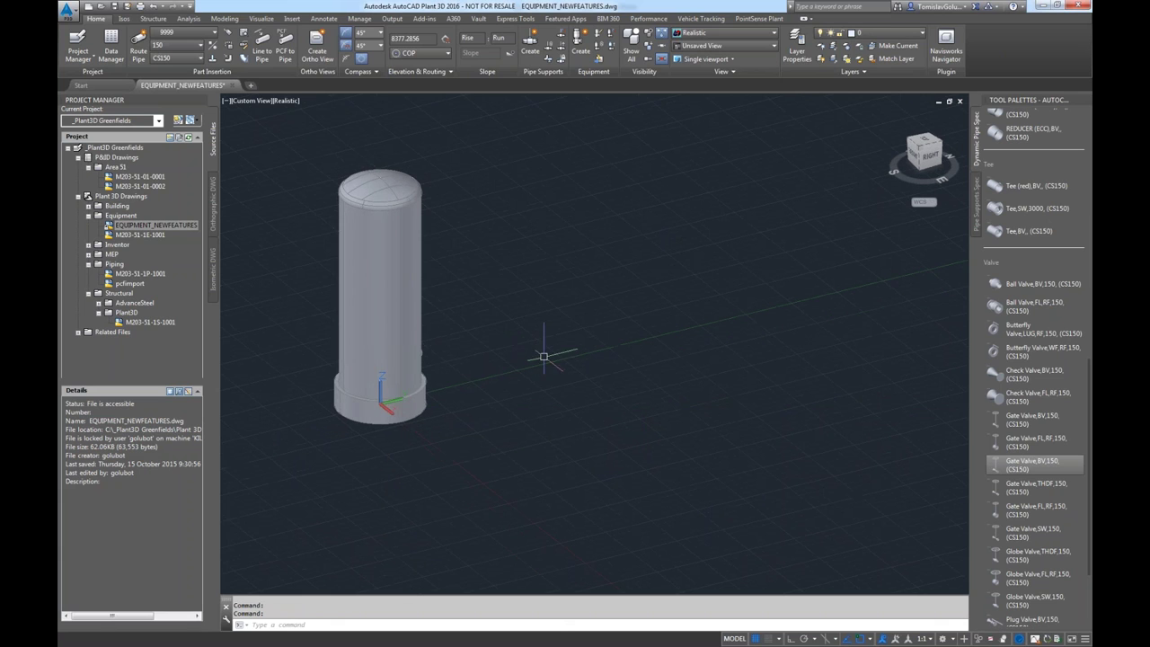
# Add a Platform trim to the vessel's 2 Cylinder shape and apply it.
pyautogui.click(409, 310)
pyautogui.rightClick(406, 316)
pyautogui.click(458, 387)
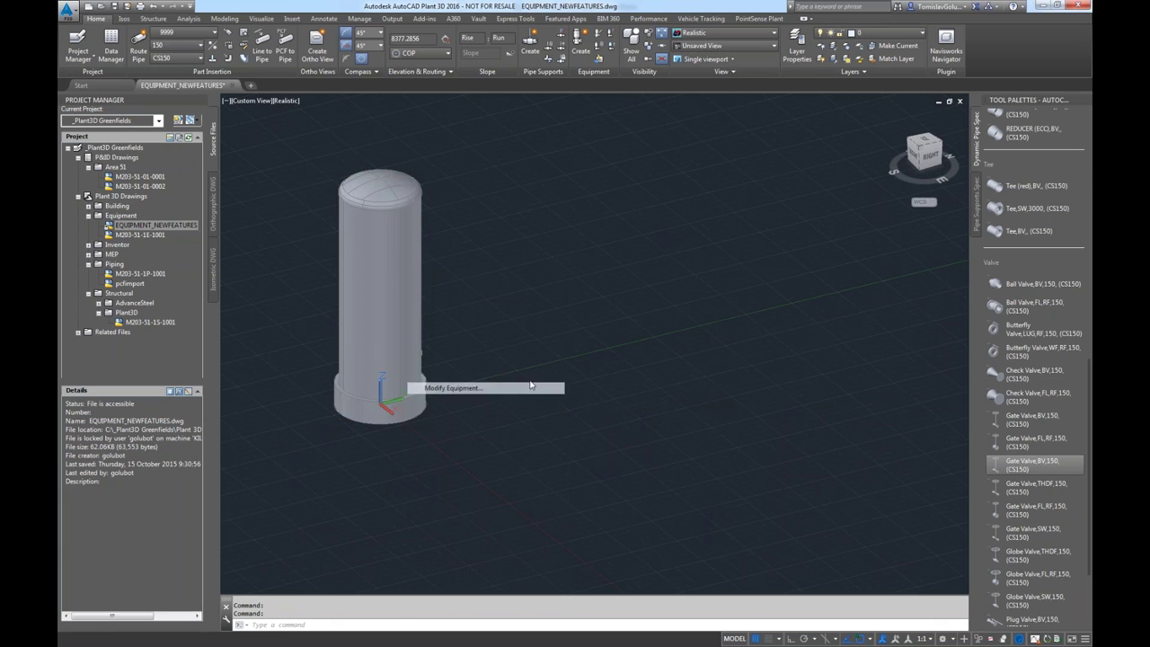
pyautogui.moveTo(754, 178); pyautogui.dragTo(667, 179)
pyautogui.click(634, 232)
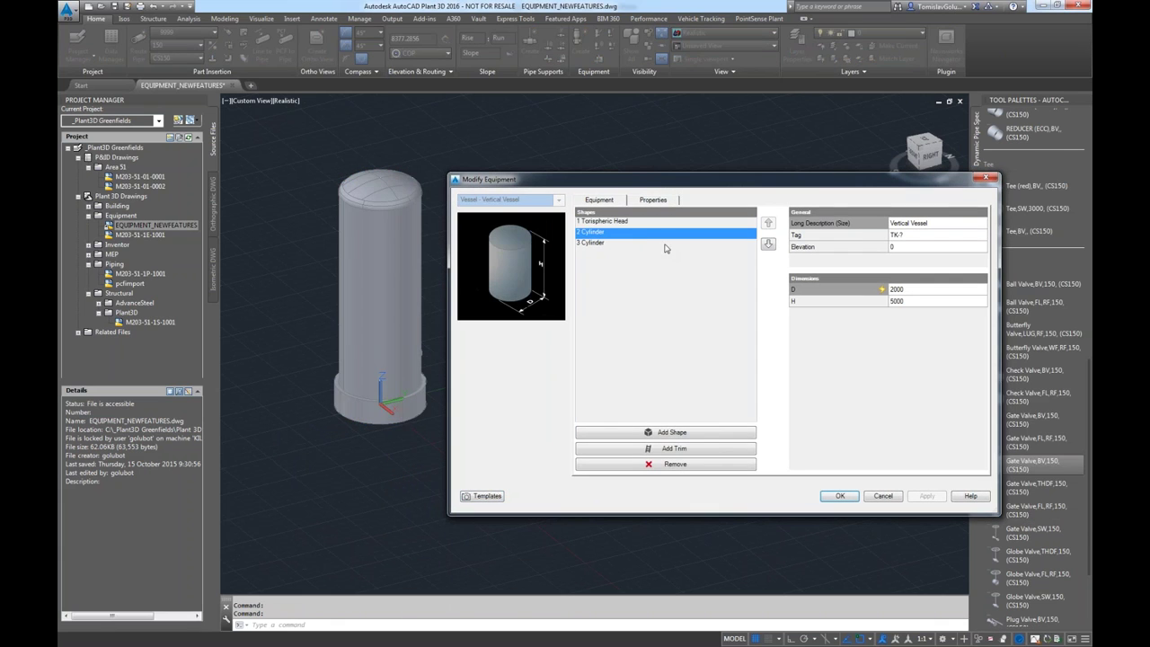
pyautogui.click(690, 452)
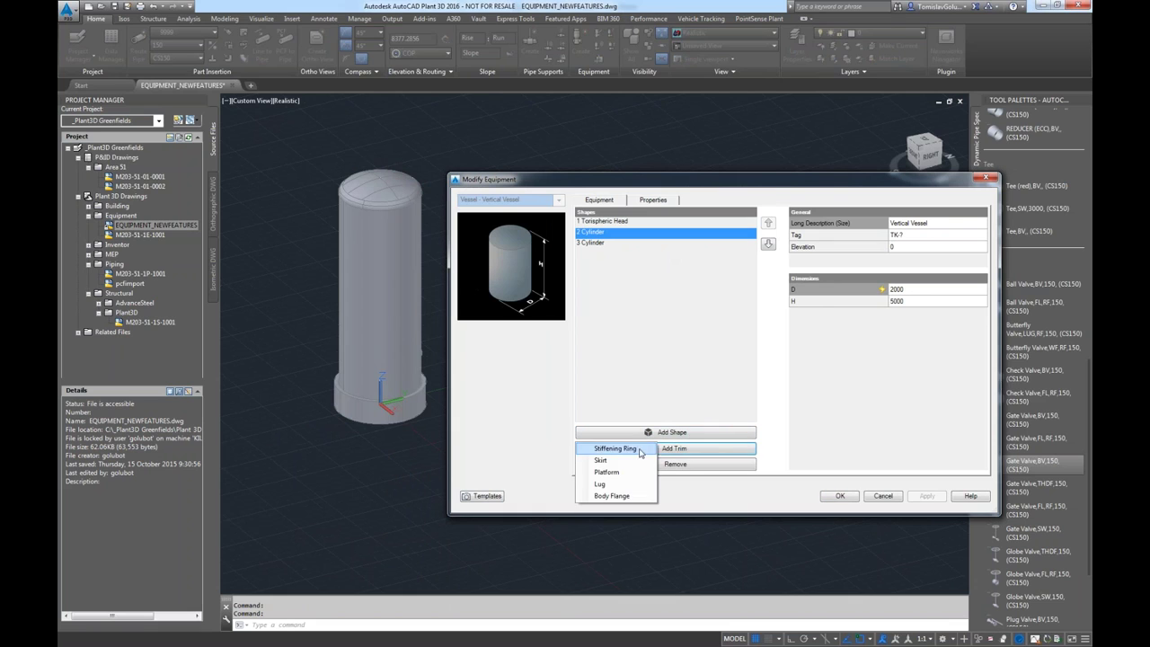
pyautogui.click(600, 472)
pyautogui.click(911, 495)
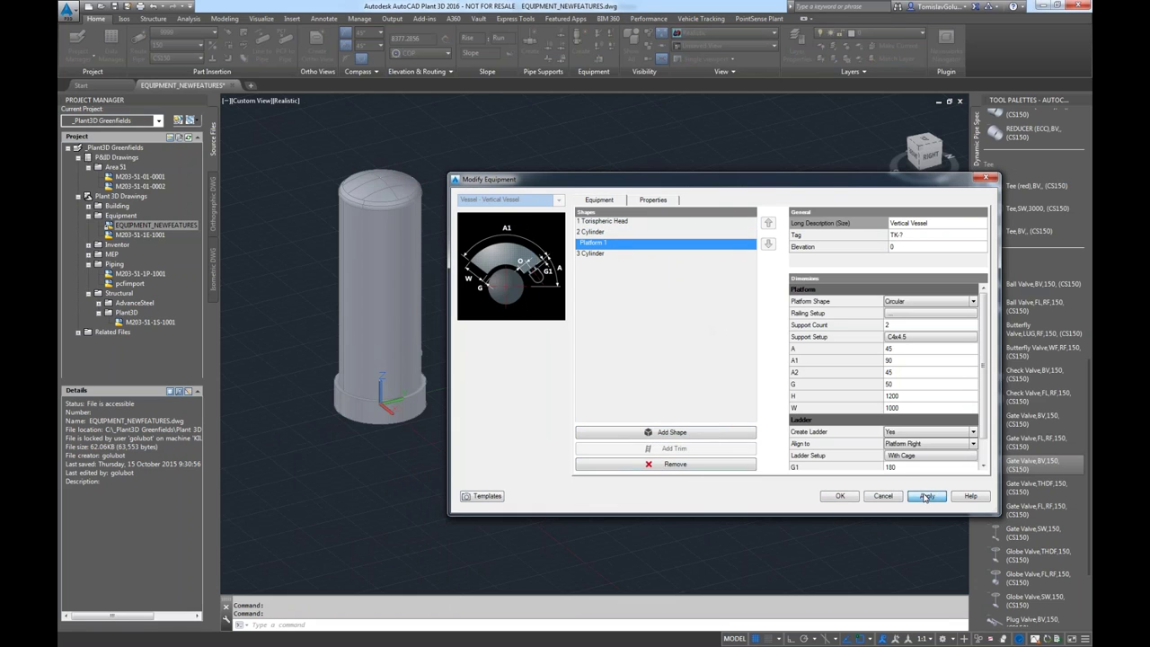
pyautogui.click(838, 495)
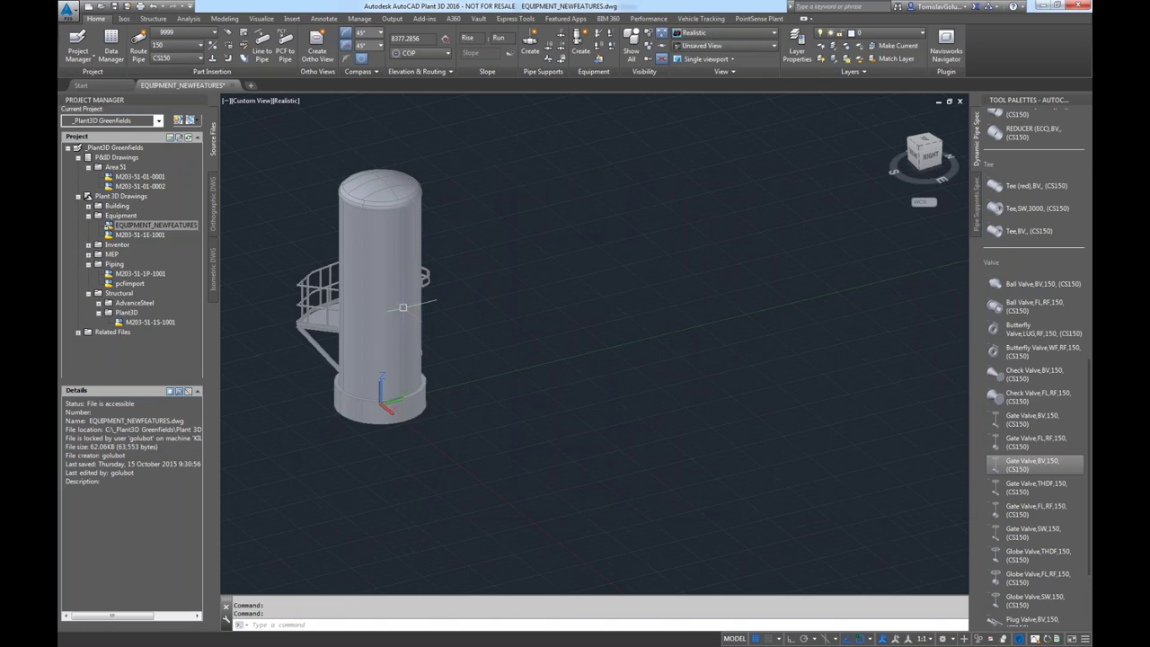
# Orbit around the vessel to inspect the new platform, railing and caged ladder.
pyautogui.scroll(5, 291, 327)
pyautogui.keyDown('shift'); pyautogui.moveTo(291, 328); pyautogui.dragTo(359, 323, button='middle'); pyautogui.keyUp('shift')
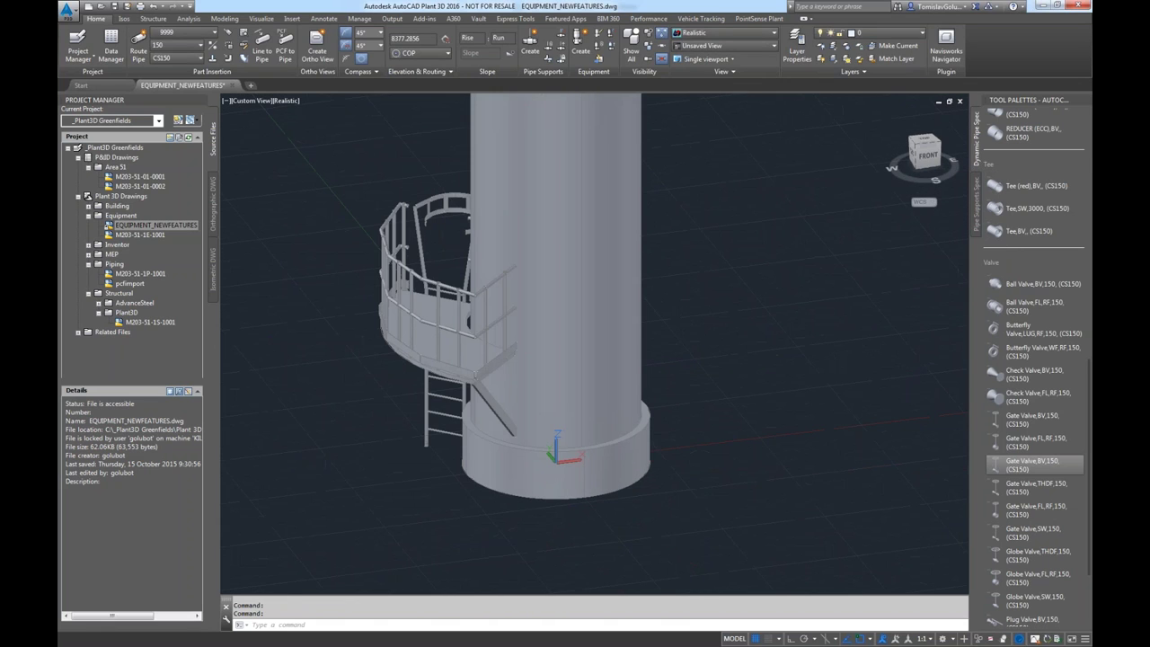
pyautogui.keyDown('shift'); pyautogui.moveTo(624, 355); pyautogui.dragTo(440, 344, button='middle'); pyautogui.keyUp('shift')
pyautogui.keyDown('shift'); pyautogui.moveTo(486, 387); pyautogui.dragTo(544, 305, button='middle'); pyautogui.keyUp('shift')
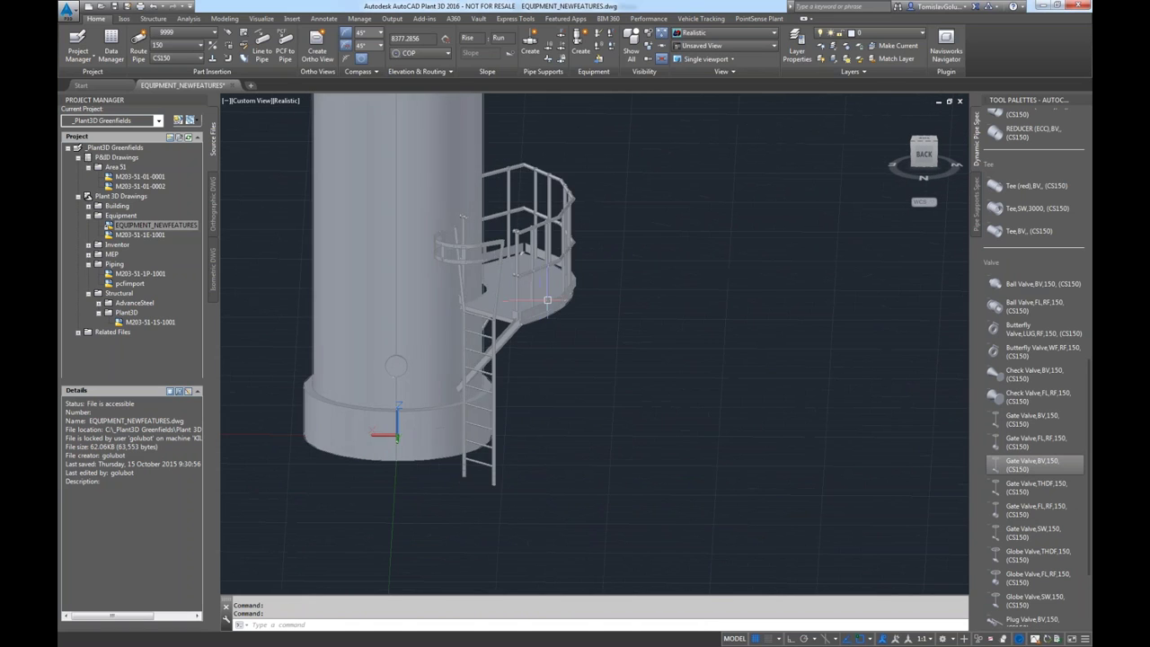
# Set the Platform 1 ladder alignment to Left in Modify Equipment.
pyautogui.click(544, 304)
pyautogui.rightClick(548, 305)
pyautogui.click(665, 387)
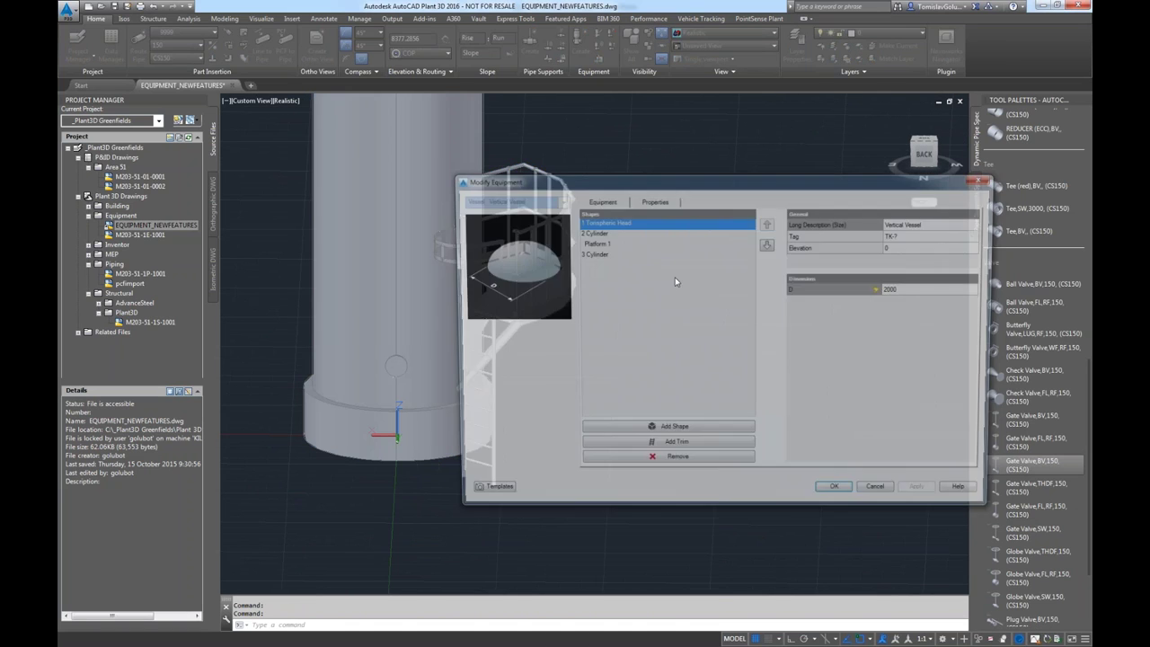
pyautogui.click(665, 242)
pyautogui.moveTo(693, 183); pyautogui.dragTo(736, 176)
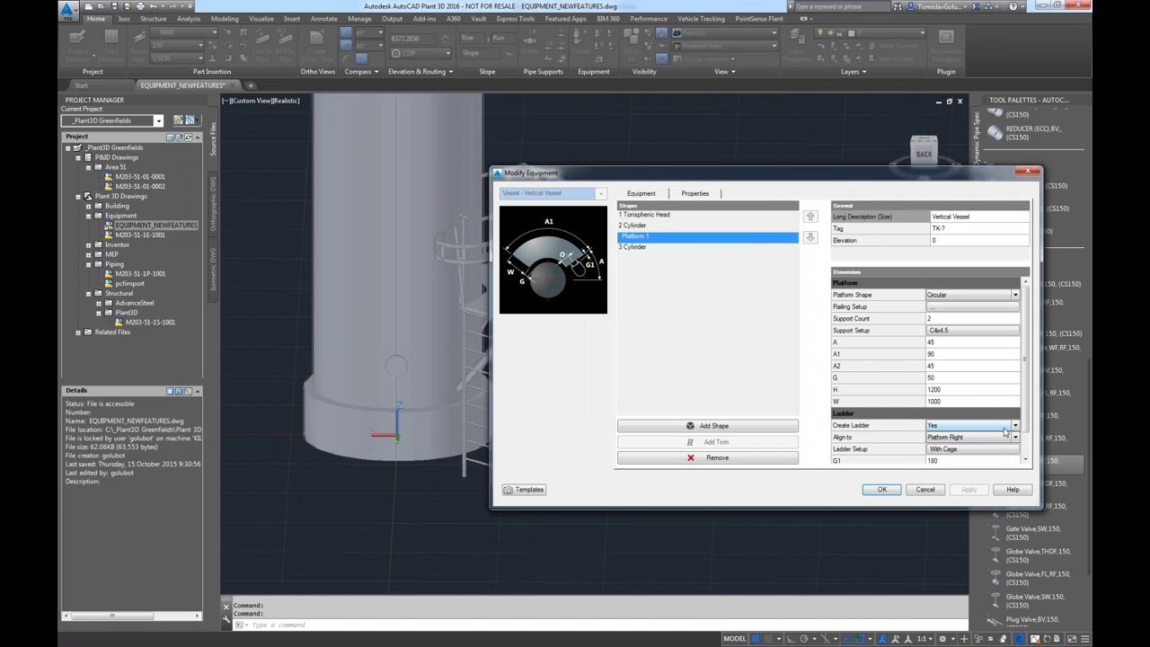
pyautogui.scroll(-1, 1008, 429)
pyautogui.click(1015, 403)
pyautogui.click(994, 425)
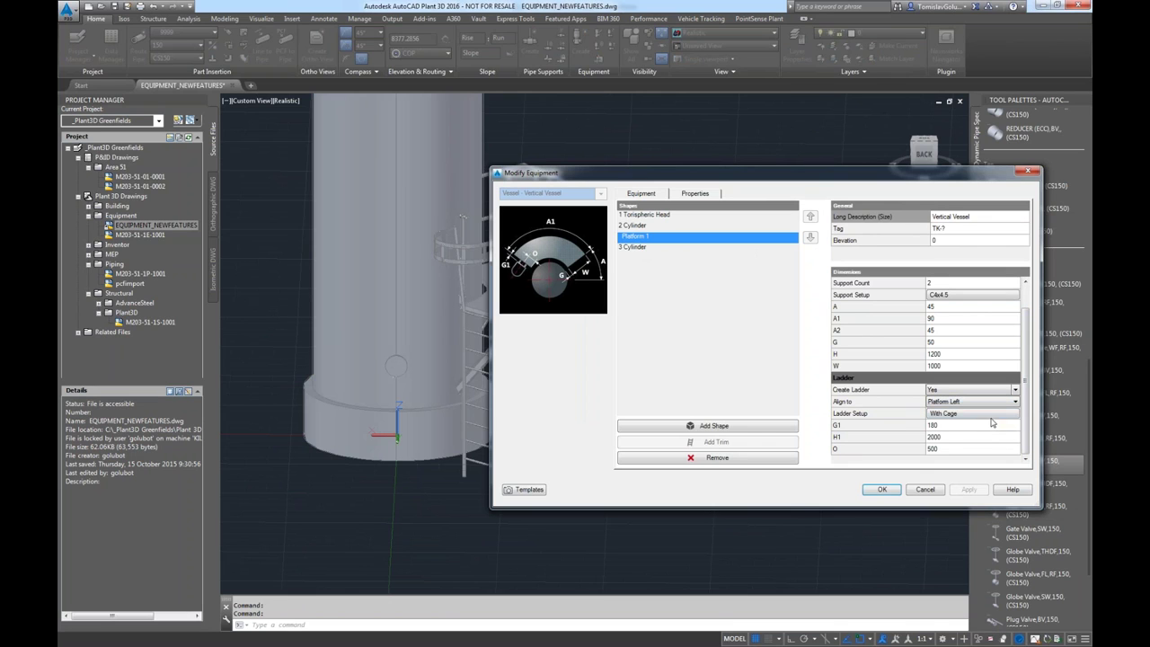
# Turn off Draw cage in the ladder's Cage settings and check the plain ladder.
pyautogui.click(972, 413)
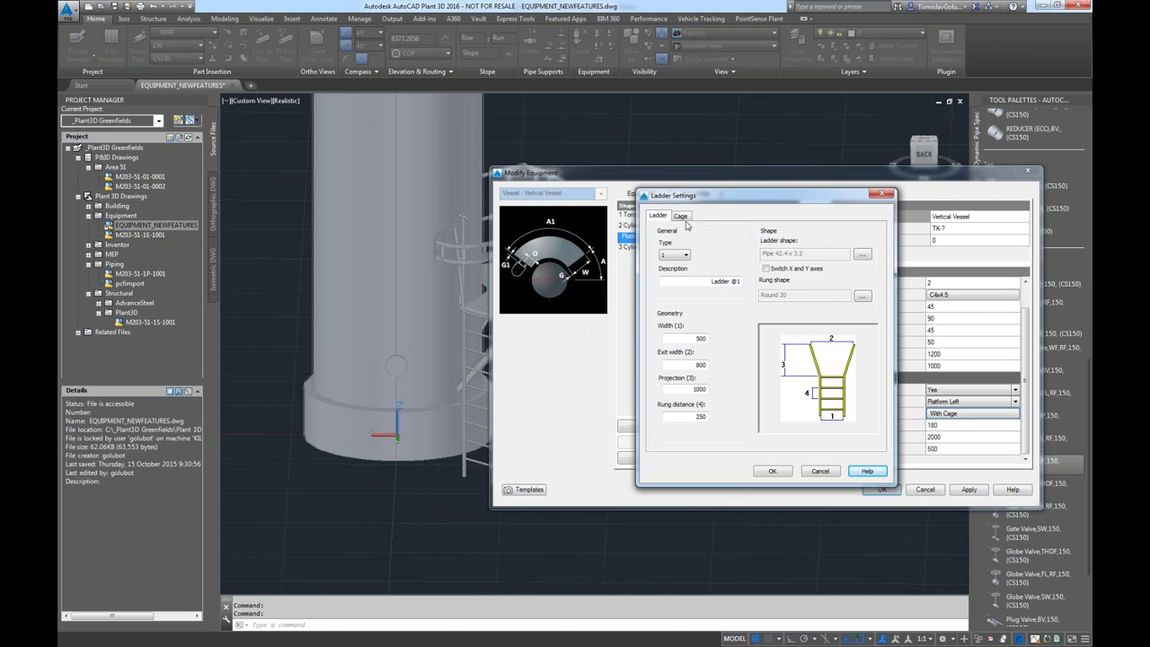
pyautogui.click(684, 218)
pyautogui.click(675, 246)
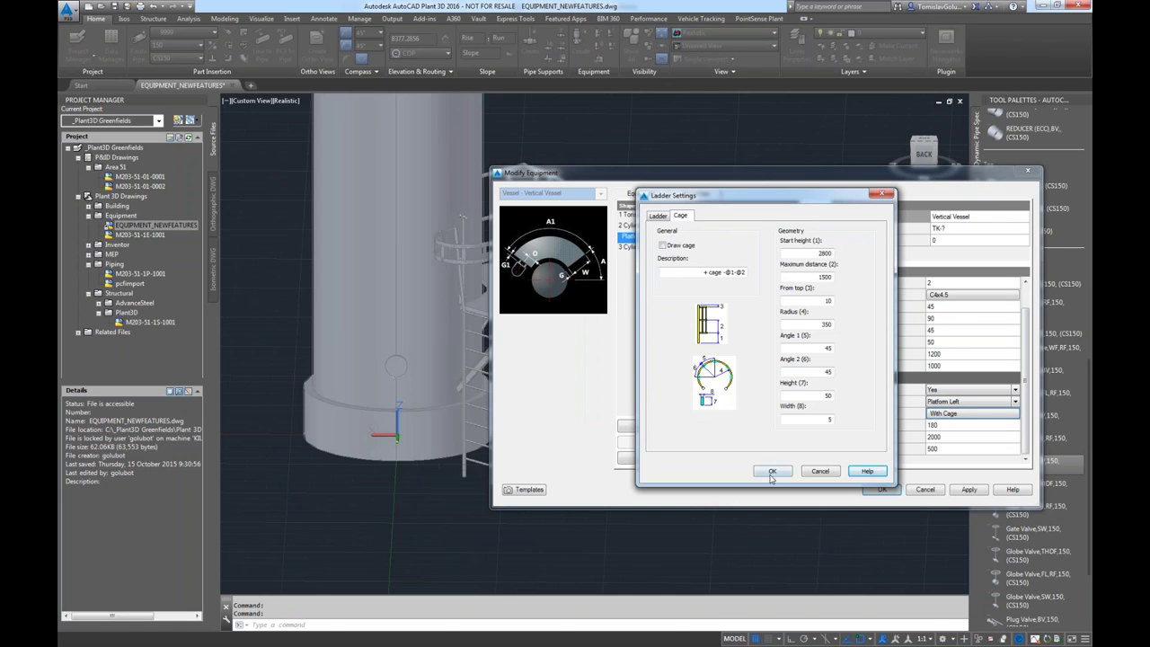
pyautogui.click(771, 470)
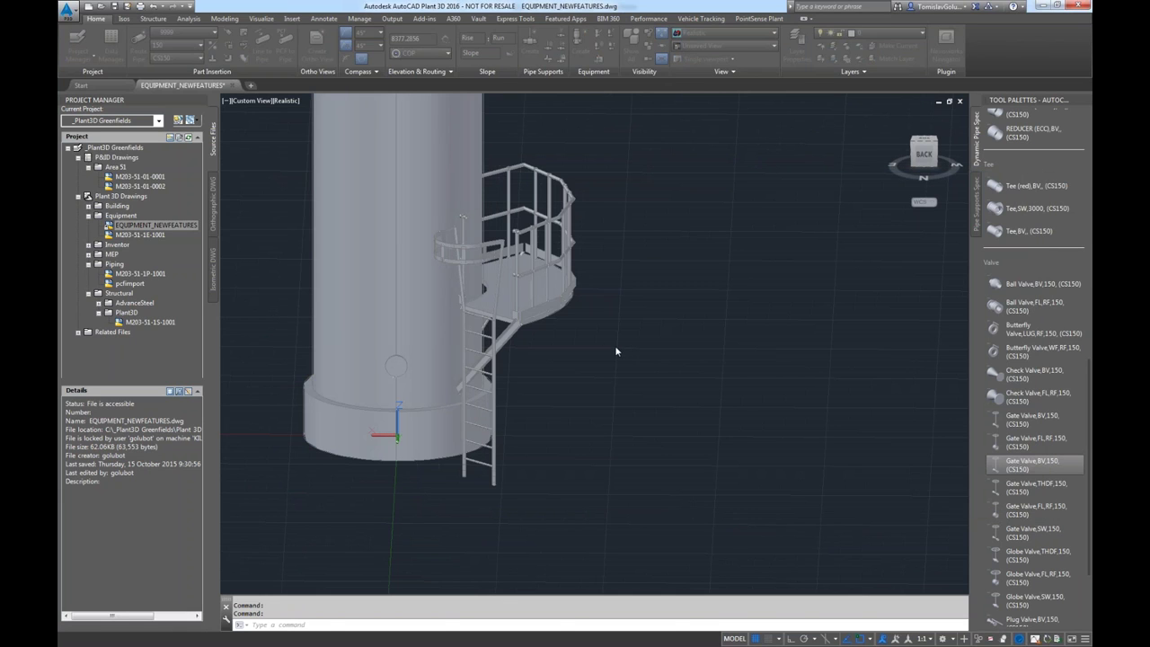
pyautogui.keyDown('shift'); pyautogui.moveTo(608, 380); pyautogui.dragTo(368, 288, button='middle'); pyautogui.keyUp('shift')
# Add Stiffening Ring 1 (B 15, D1 2050, H 625) to the vessel's 2 Cylinder shape.
pyautogui.click(361, 271)
pyautogui.rightClick(361, 271)
pyautogui.click(422, 387)
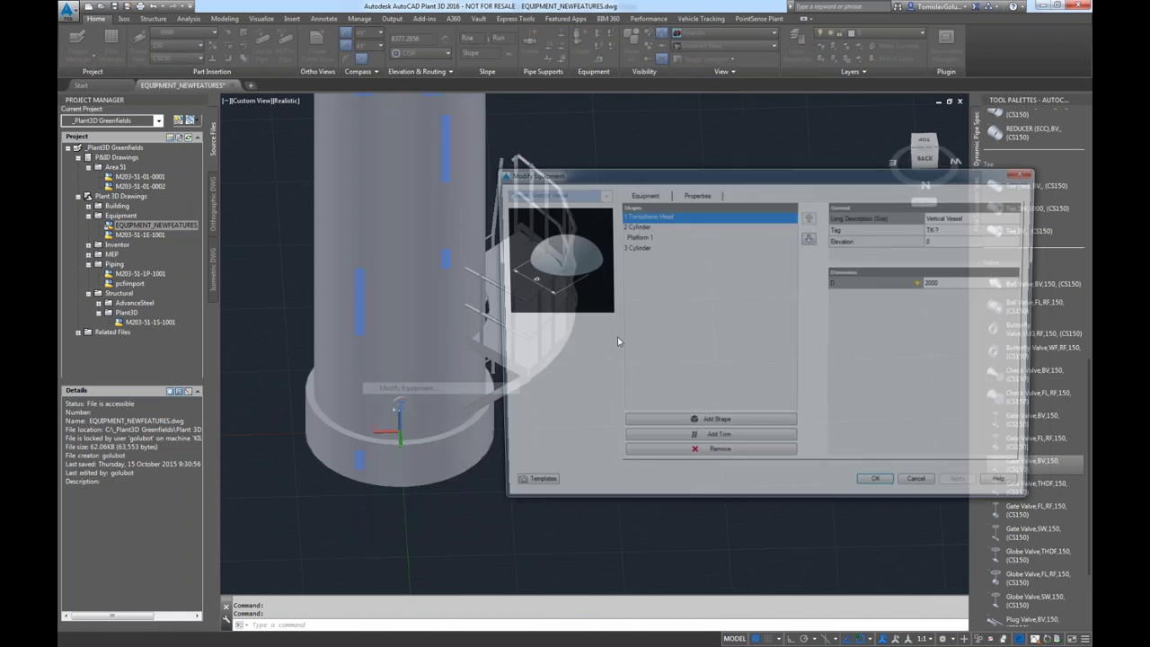
pyautogui.click(696, 441)
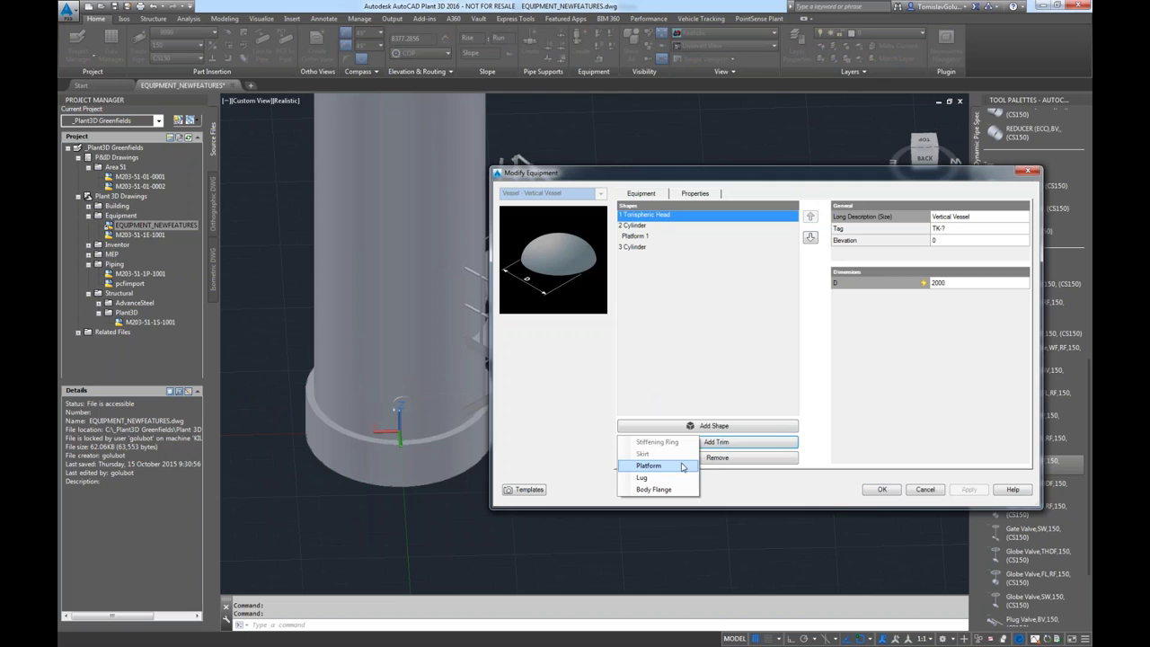
pyautogui.click(651, 227)
pyautogui.click(700, 440)
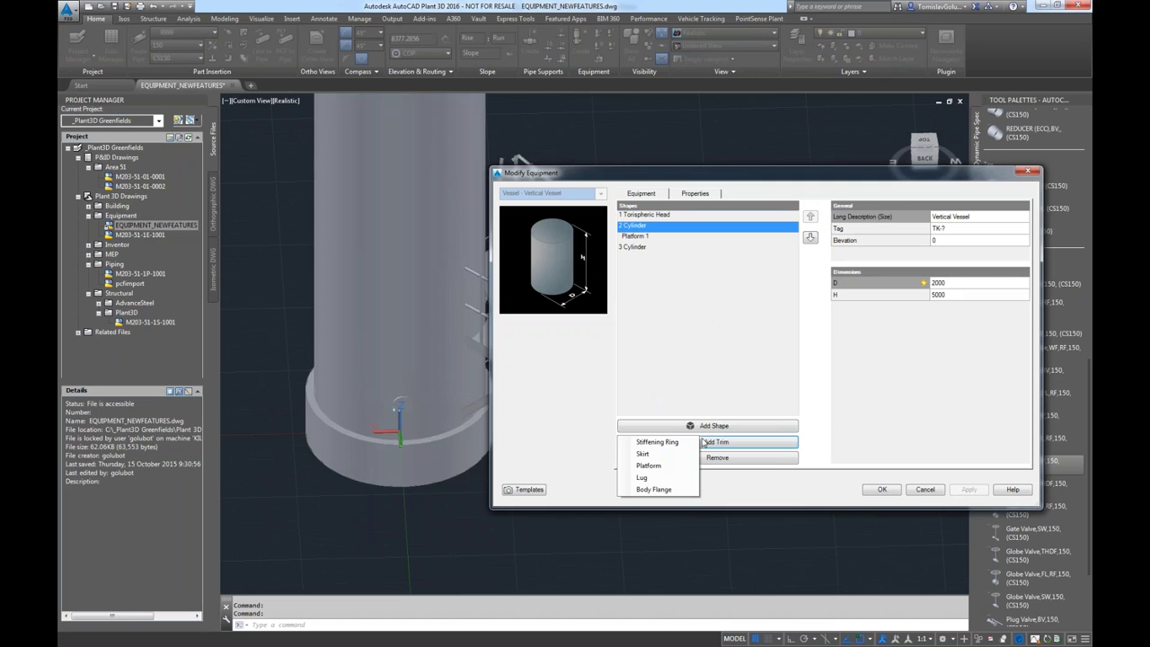
pyautogui.click(656, 441)
pyautogui.click(881, 488)
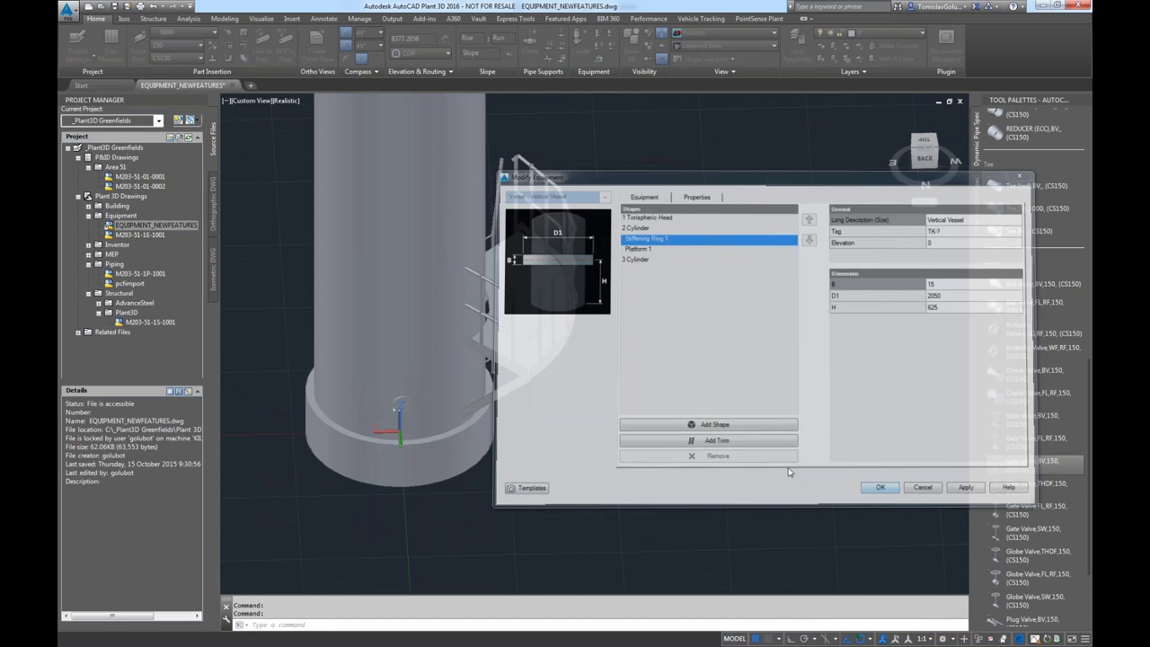
pyautogui.scroll(-3, 676, 406)
pyautogui.keyDown('shift'); pyautogui.moveTo(676, 407); pyautogui.dragTo(465, 165, button='middle'); pyautogui.keyUp('shift')
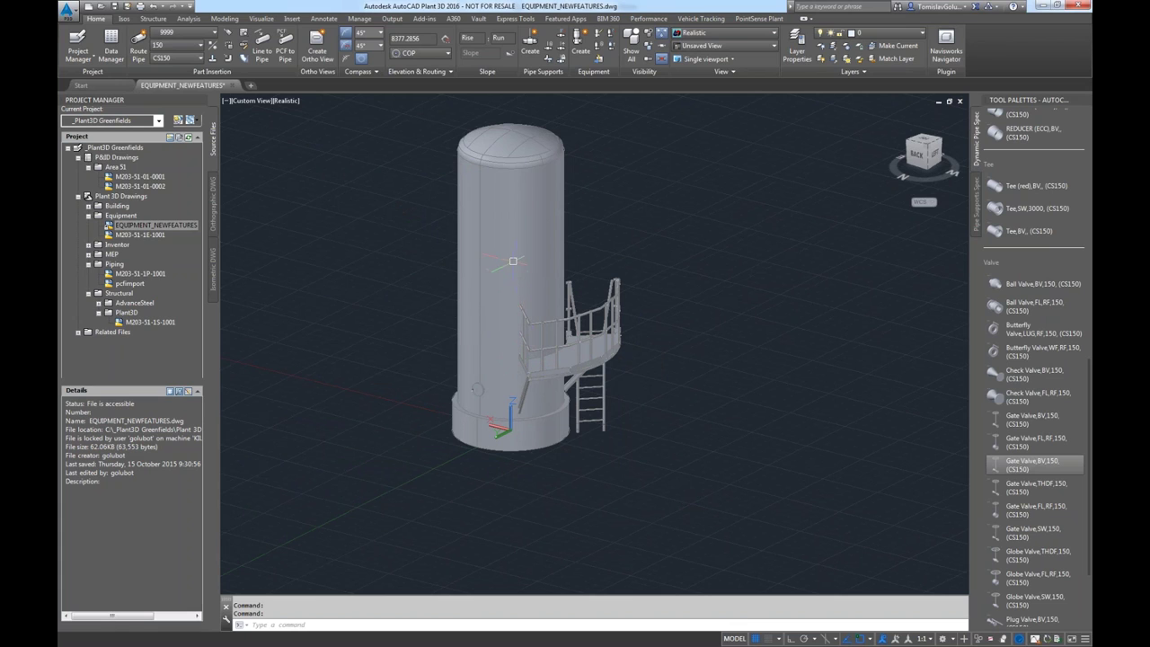
# Save and close EQUIPMENT_NEWFEATURES, then open the structural drawing M203-51-1S-1001.
pyautogui.click(235, 85)
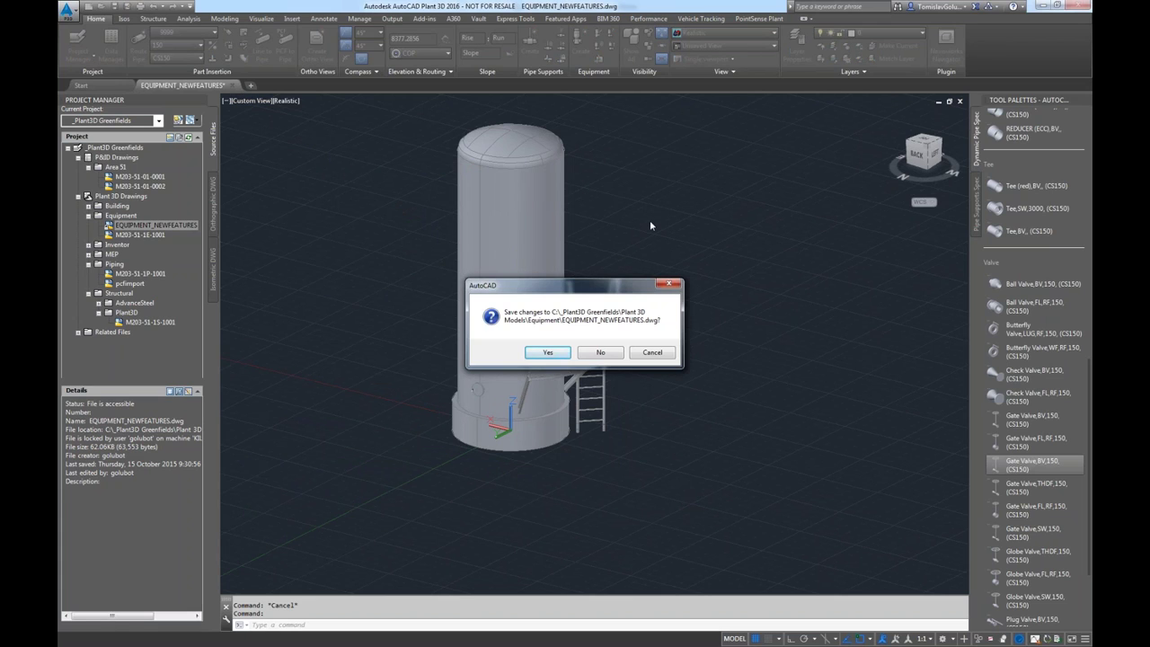
pyautogui.press('Escape')
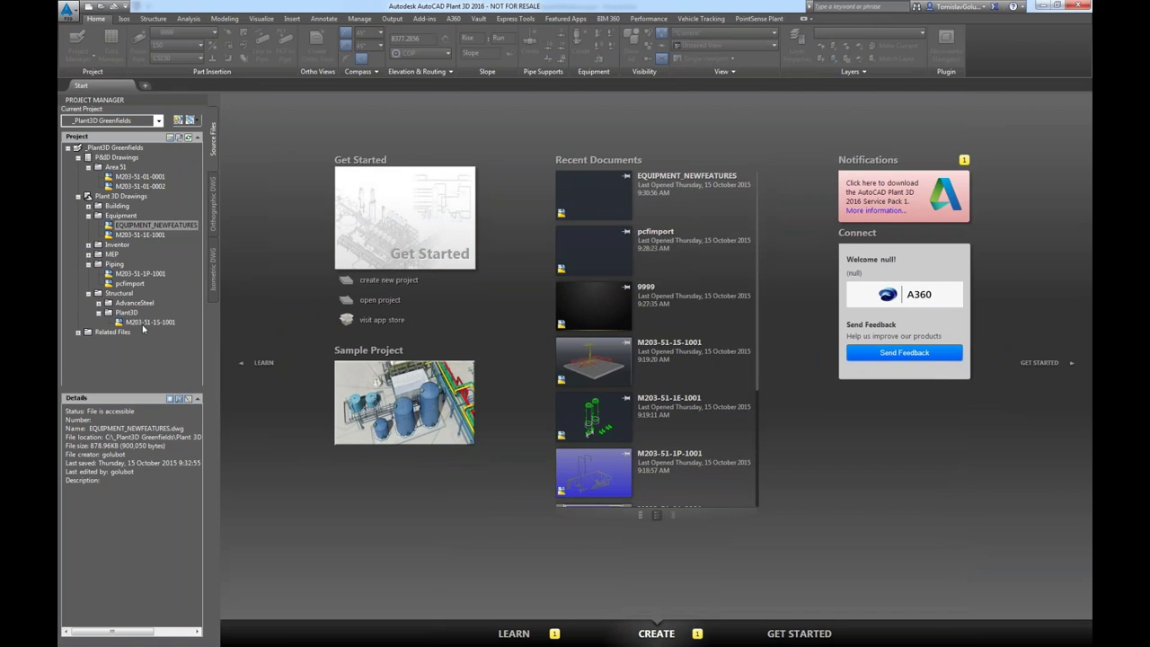
pyautogui.doubleClick(143, 323)
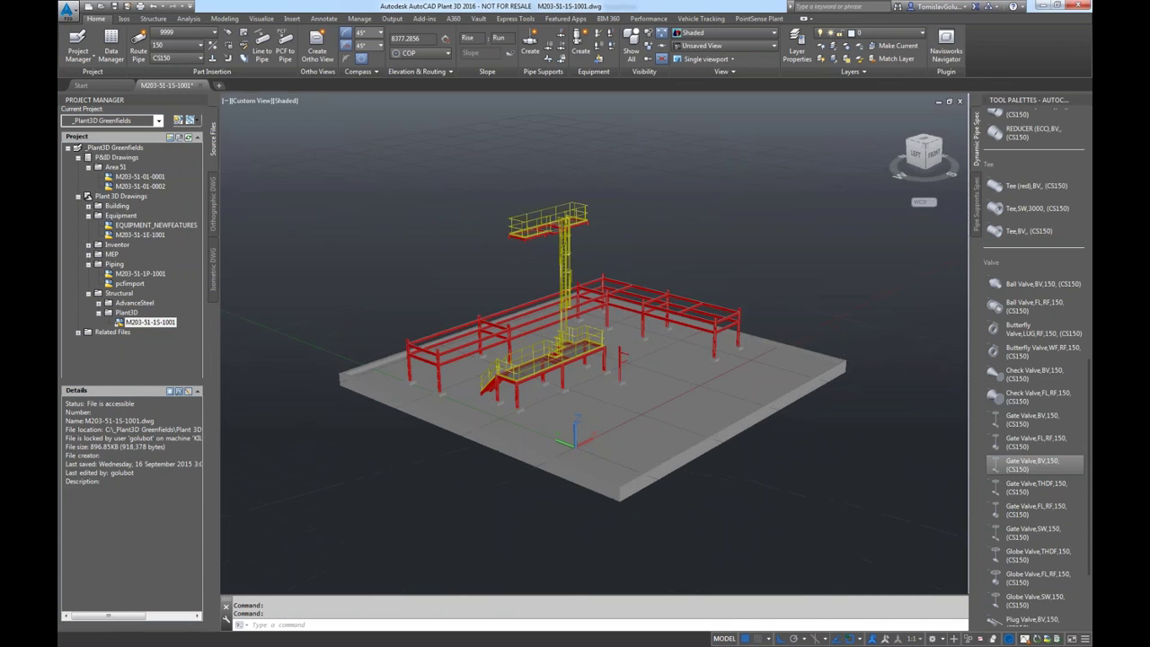
# Switch the M203-51-1S-1001 view to parallel projection.
pyautogui.click(956, 178)
pyautogui.click(974, 210)
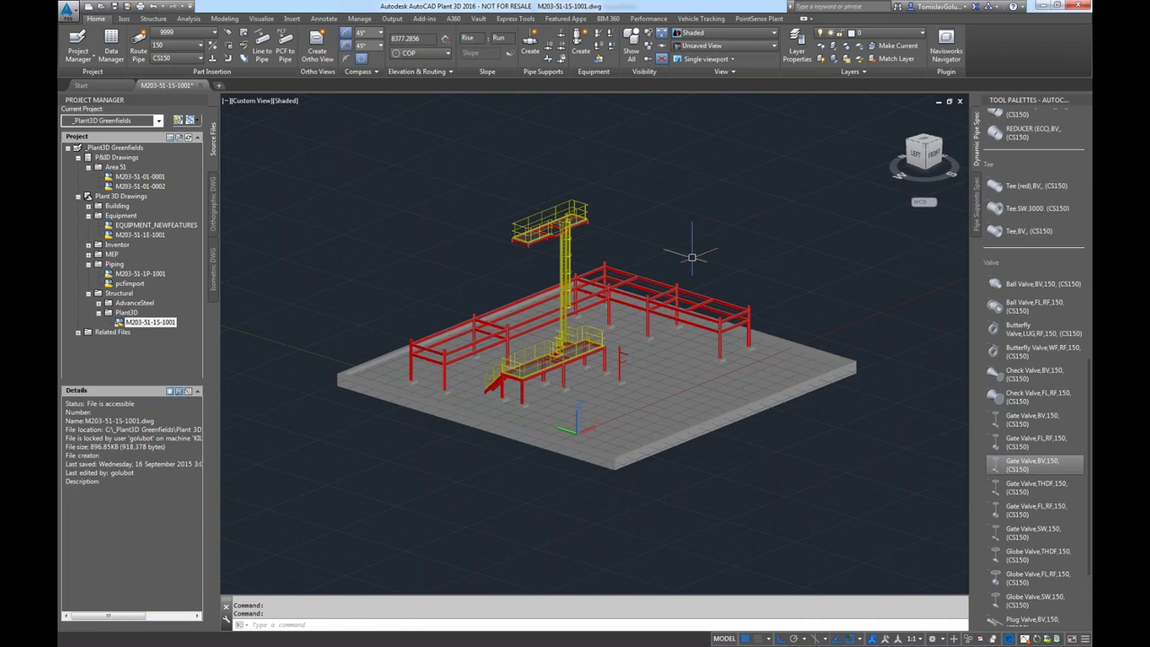
pyautogui.scroll(6, 592, 242)
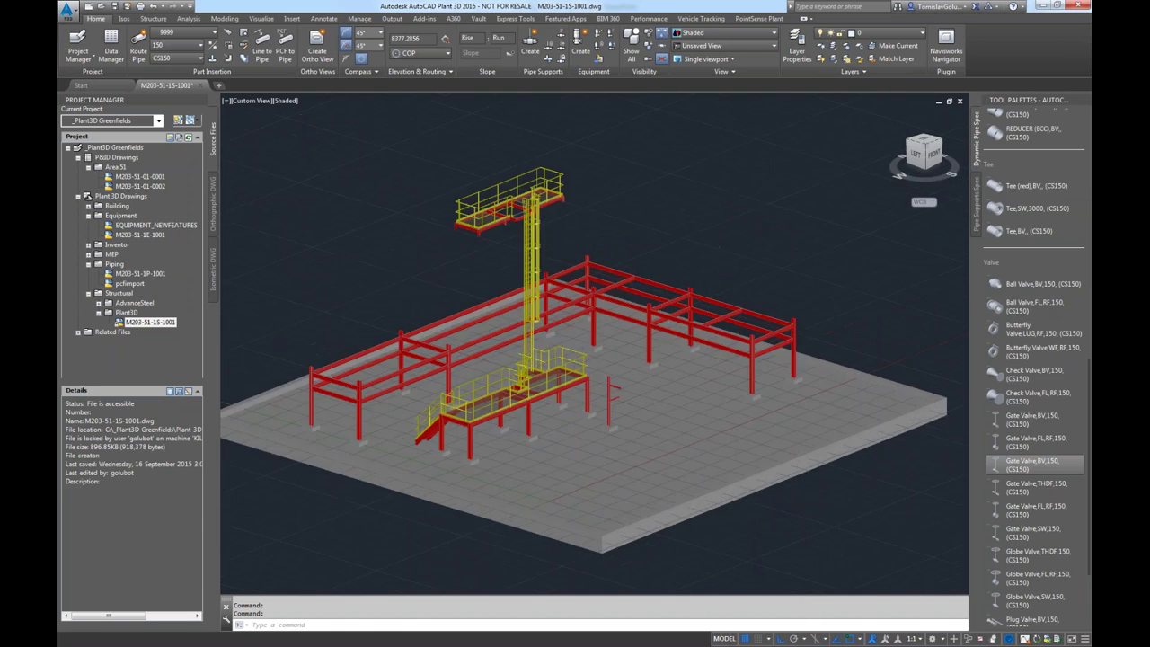
# Show the Structure tools and review the Create Grid dialog, cancelling without adding a grid.
pyautogui.click(152, 18)
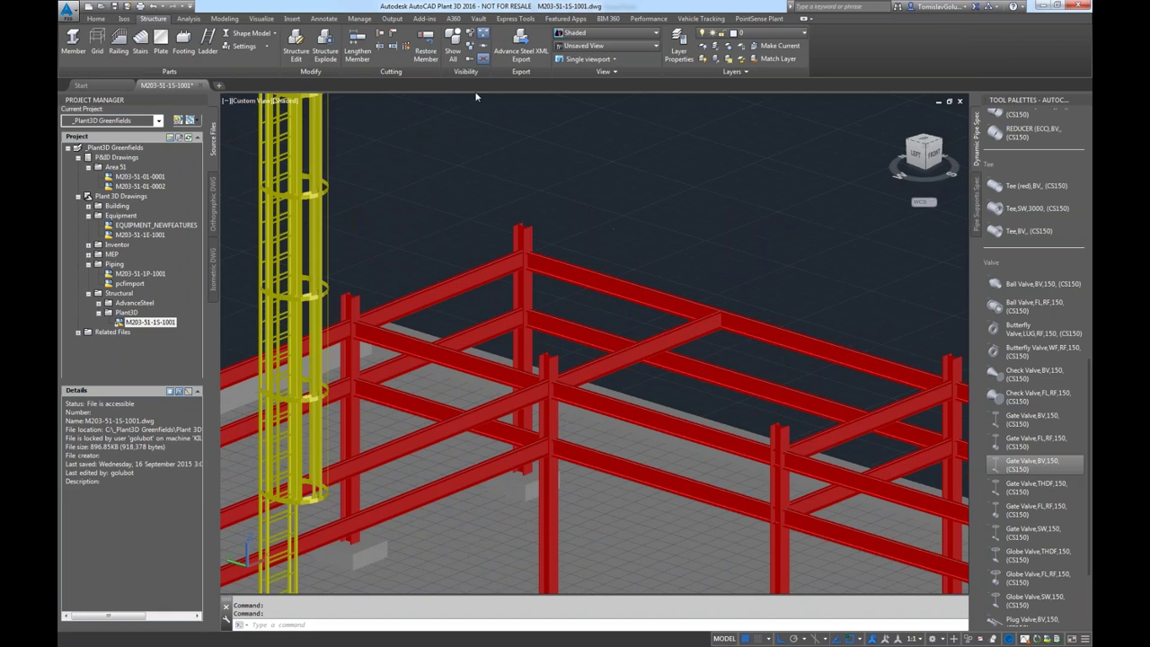
pyautogui.scroll(-6, 597, 151)
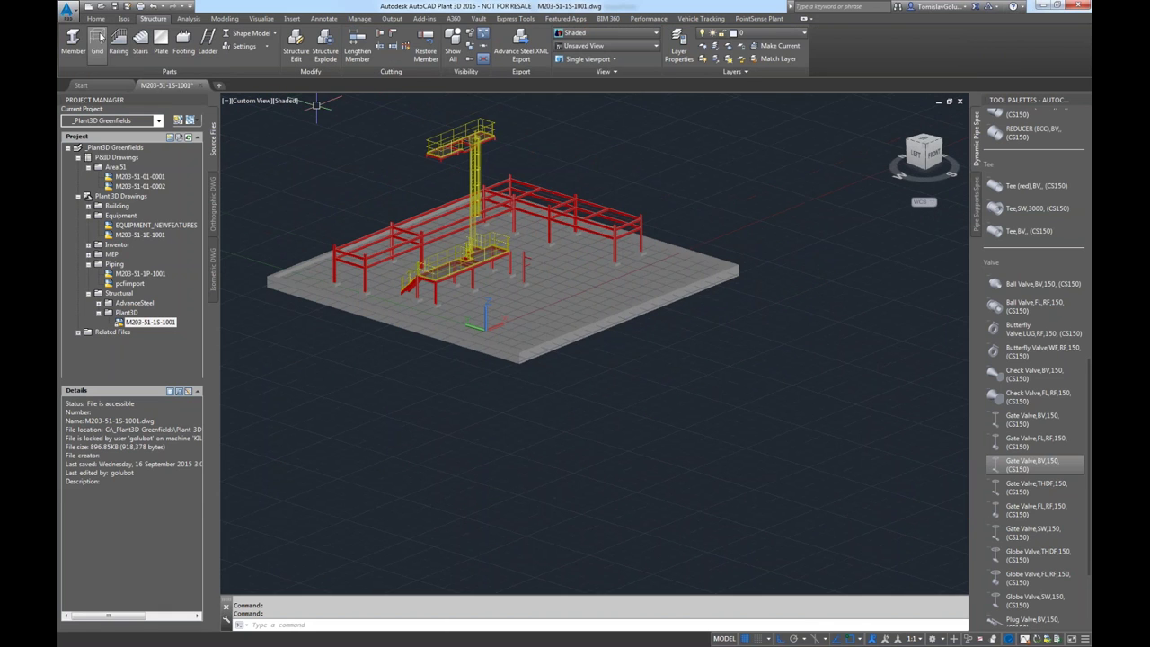
pyautogui.click(99, 40)
pyautogui.moveTo(570, 263); pyautogui.dragTo(670, 379)
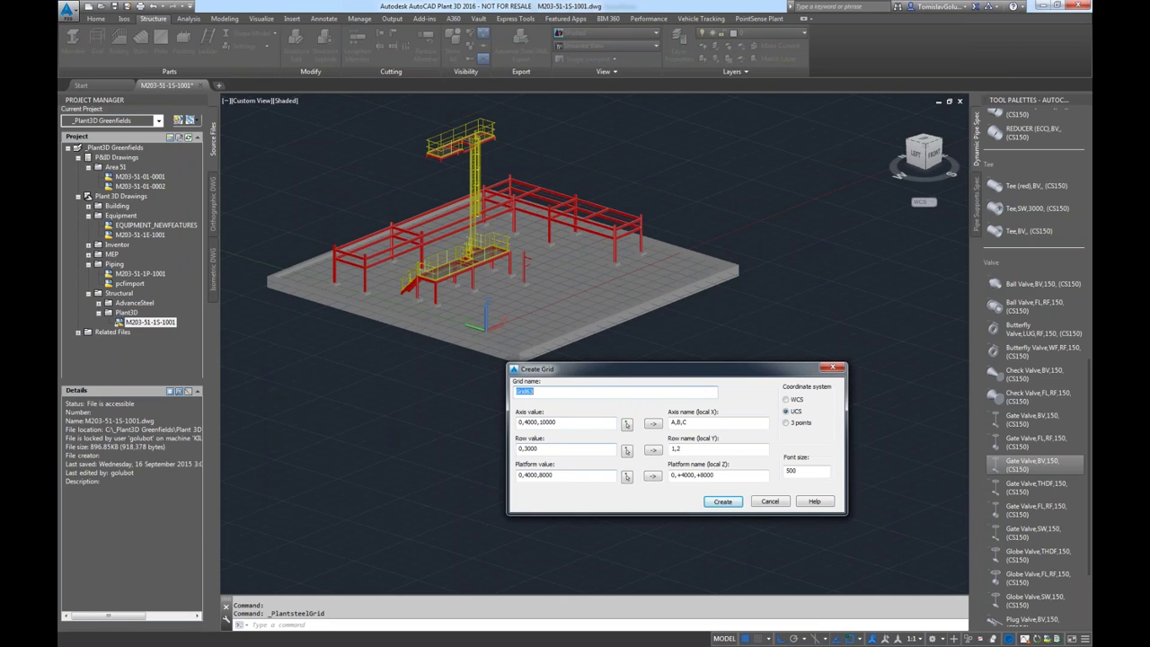
pyautogui.click(769, 501)
pyautogui.scroll(5, 333, 269)
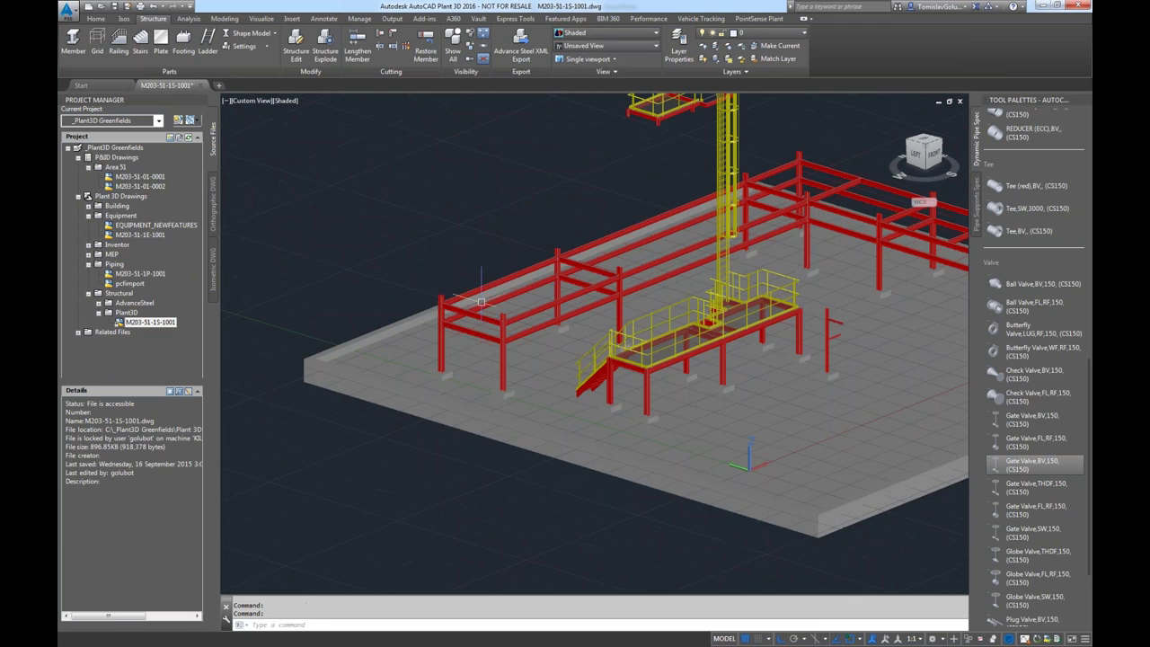
pyautogui.scroll(4, 481, 302)
pyautogui.scroll(2, 344, 136)
# Set the member profile to AS Universal Beams 360 UB 56.7.
pyautogui.click(80, 54)
pyautogui.write('S')
pyautogui.press('Return')
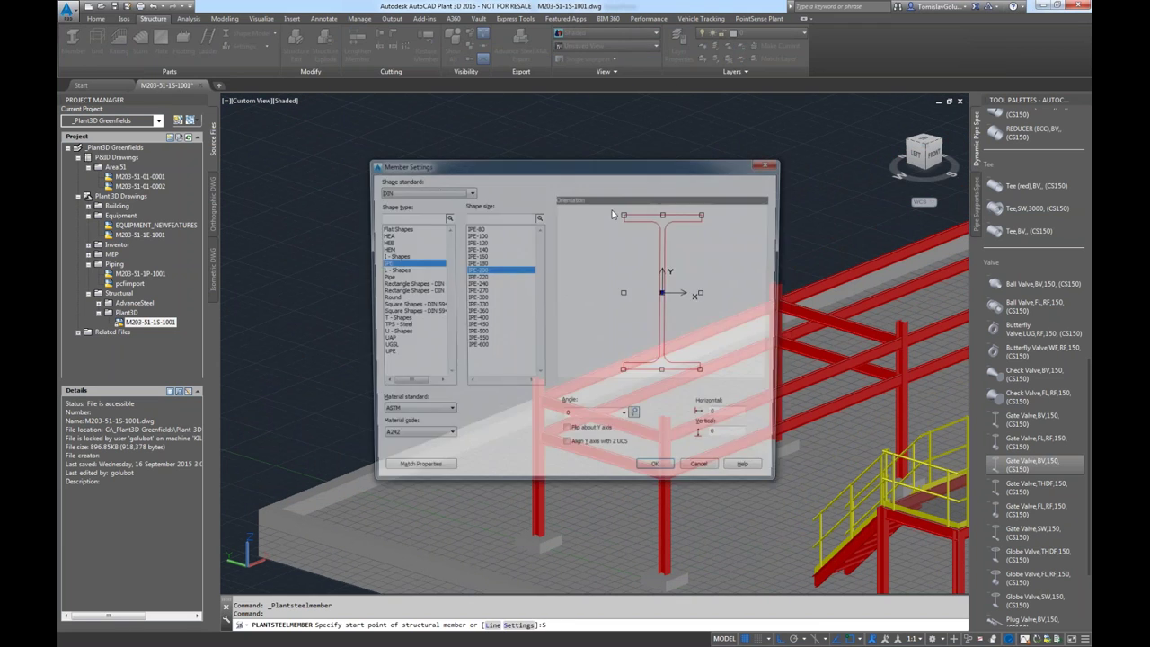
pyautogui.moveTo(602, 169); pyautogui.dragTo(629, 169)
pyautogui.click(458, 192)
pyautogui.click(448, 210)
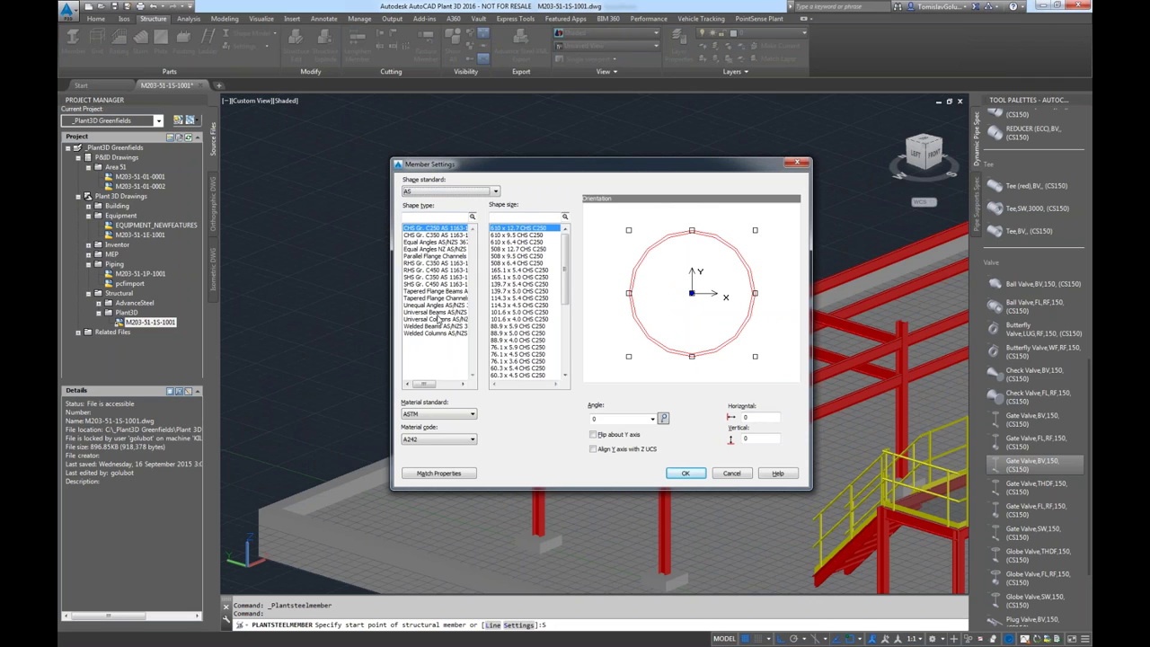
pyautogui.click(437, 311)
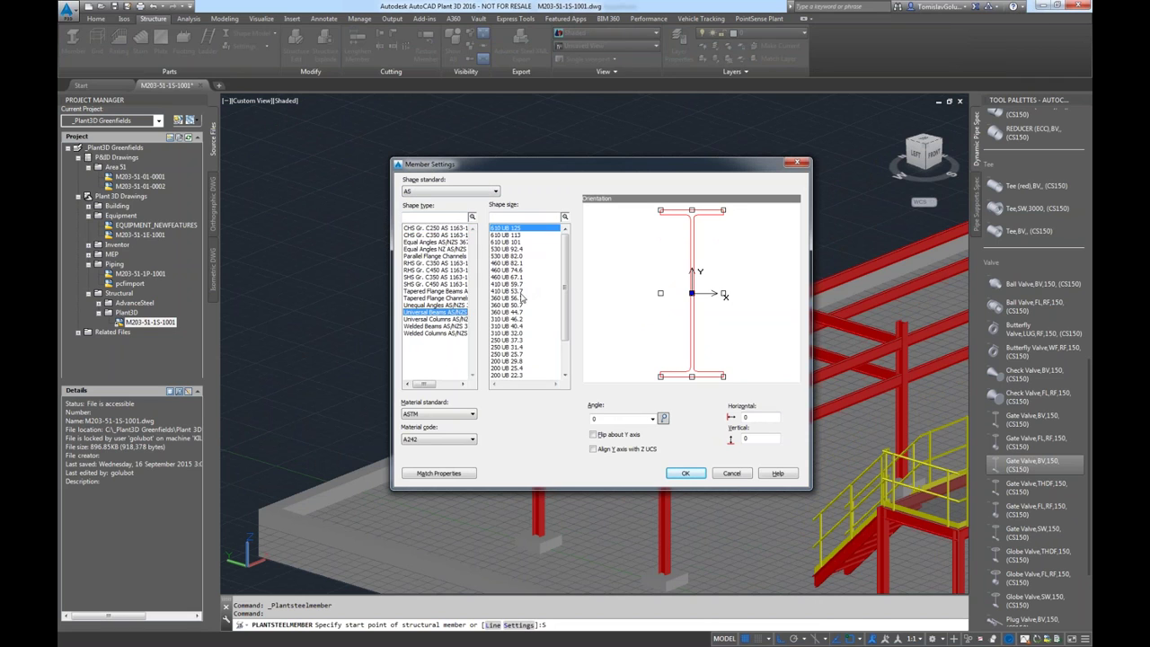
pyautogui.click(519, 298)
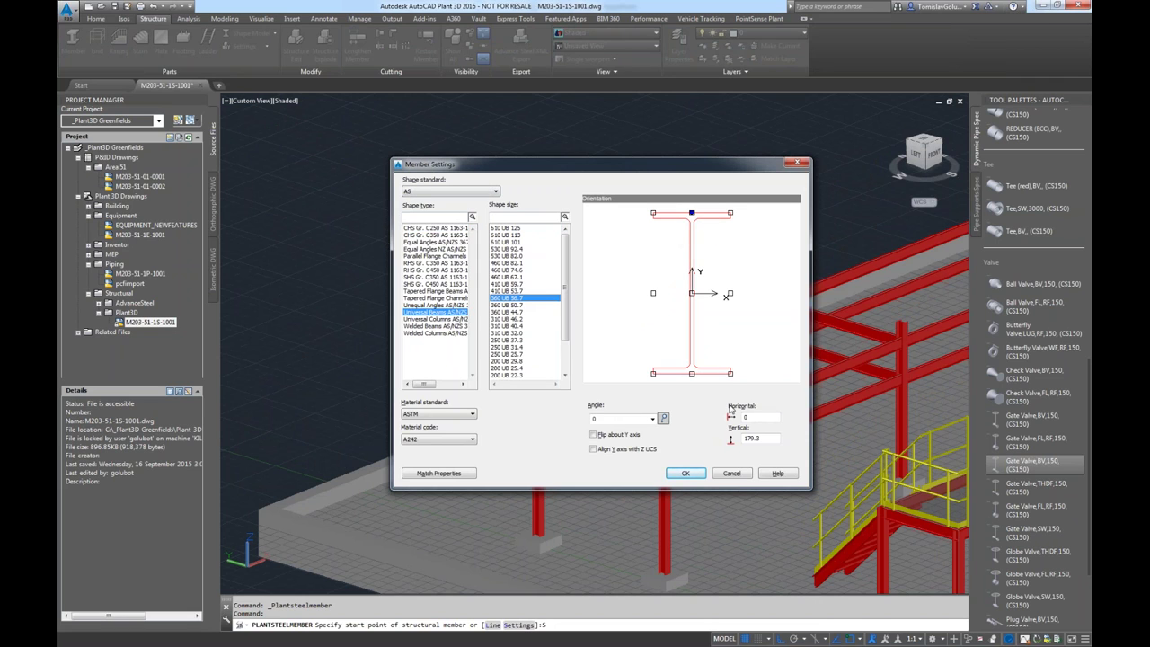
pyautogui.click(685, 473)
# Draw a trial zig-zag run of five 360 UB 56.7 beams.
pyautogui.click(326, 307)
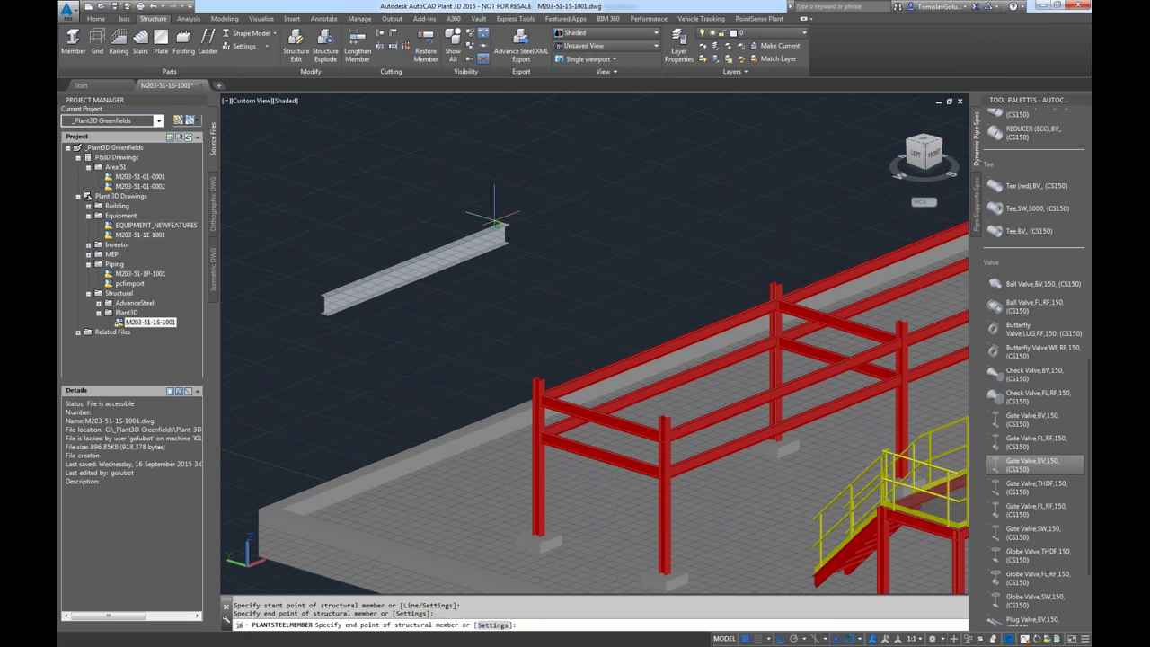
pyautogui.click(495, 225)
pyautogui.click(400, 190)
pyautogui.click(499, 151)
pyautogui.click(646, 199)
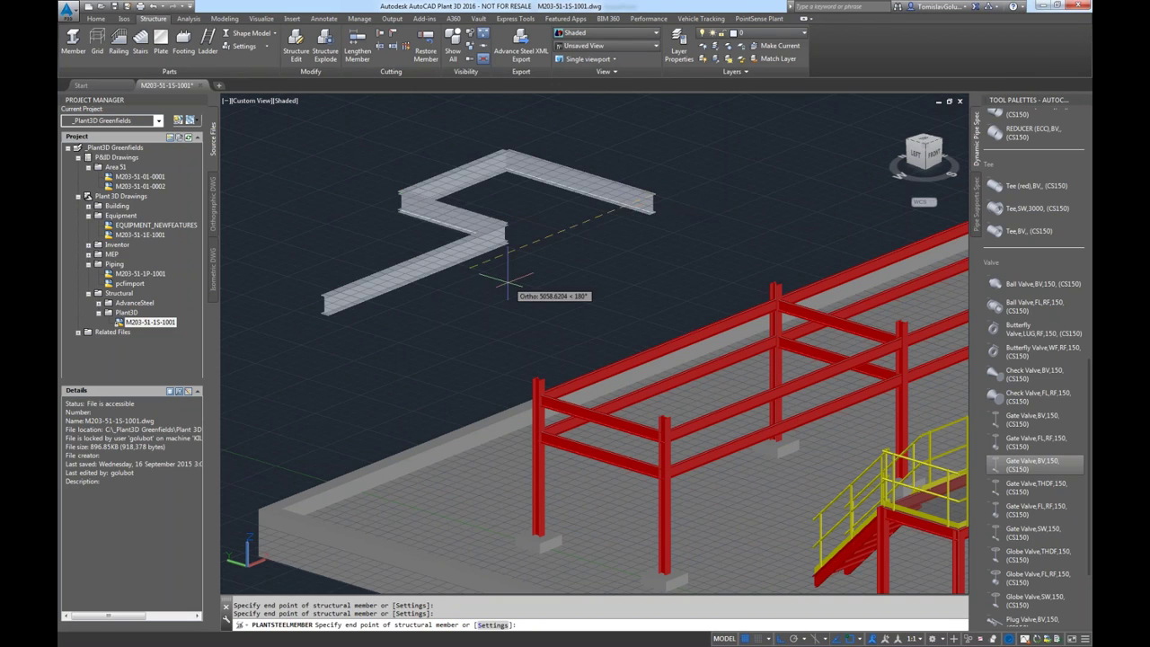
pyautogui.click(507, 281)
pyautogui.press('Return')
# Select the five trial beams with a window and delete them.
pyautogui.keyDown('shift'); pyautogui.moveTo(560, 261); pyautogui.dragTo(693, 341, button='middle'); pyautogui.keyUp('shift')
pyautogui.click(700, 341)
pyautogui.click(430, 171)
pyautogui.press('Return')
pyautogui.keyDown('shift'); pyautogui.moveTo(429, 171); pyautogui.dragTo(526, 404, button='middle'); pyautogui.keyUp('shift')
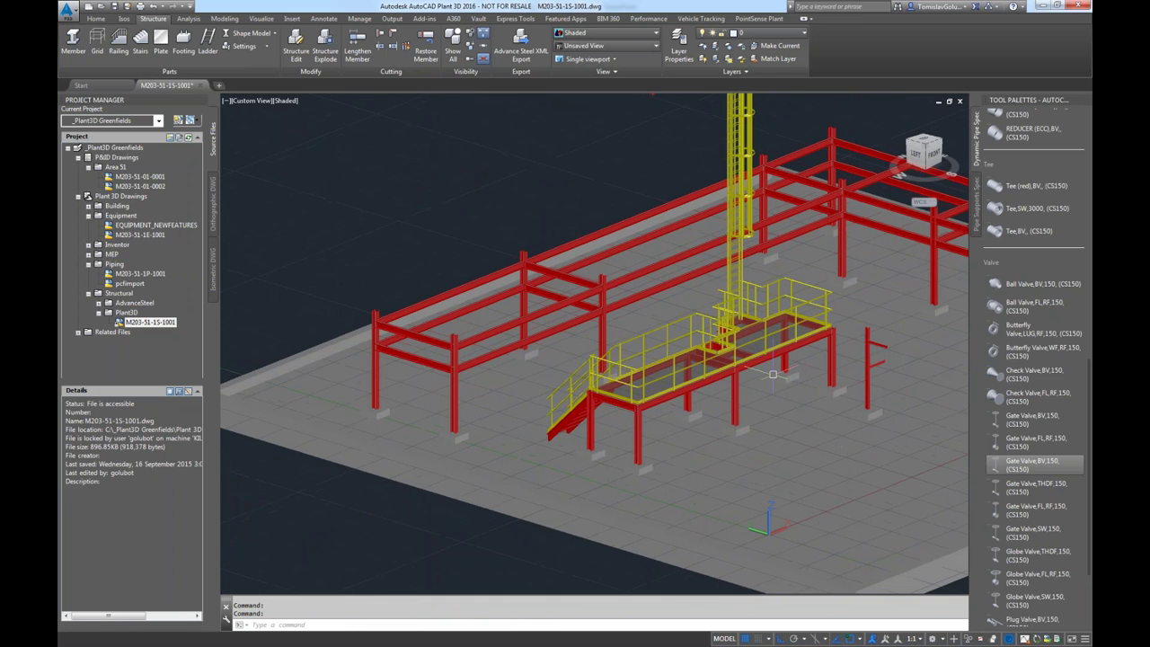
pyautogui.scroll(2, 773, 373)
pyautogui.keyDown('shift'); pyautogui.moveTo(730, 390); pyautogui.dragTo(741, 289, button='middle'); pyautogui.keyUp('shift')
pyautogui.scroll(2, 742, 289)
pyautogui.click(676, 285)
pyautogui.rightClick(677, 288)
pyautogui.click(728, 329)
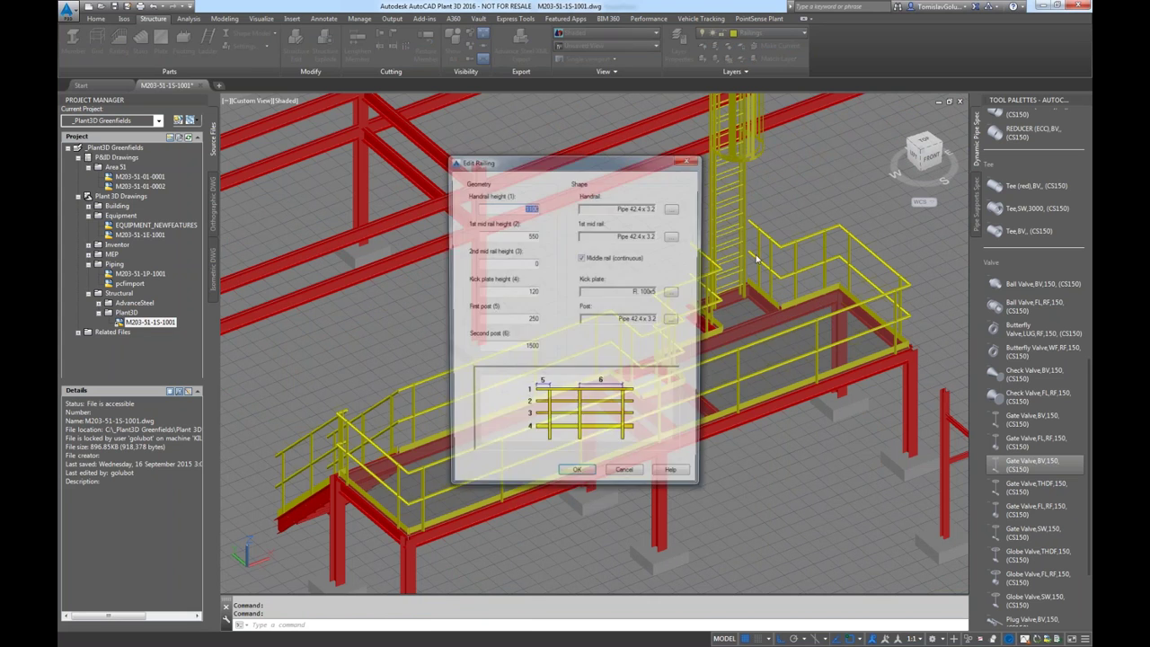
pyautogui.moveTo(574, 163); pyautogui.dragTo(545, 164)
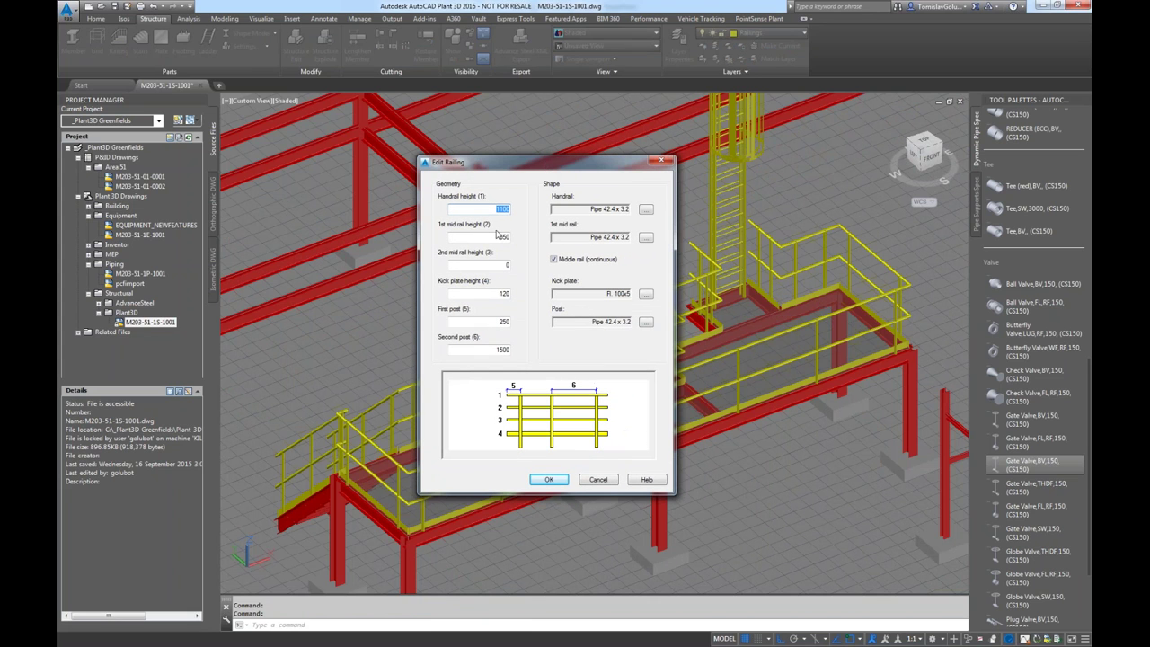
pyautogui.click(598, 481)
pyautogui.keyDown('shift'); pyautogui.moveTo(600, 440); pyautogui.dragTo(669, 368, button='middle'); pyautogui.keyUp('shift')
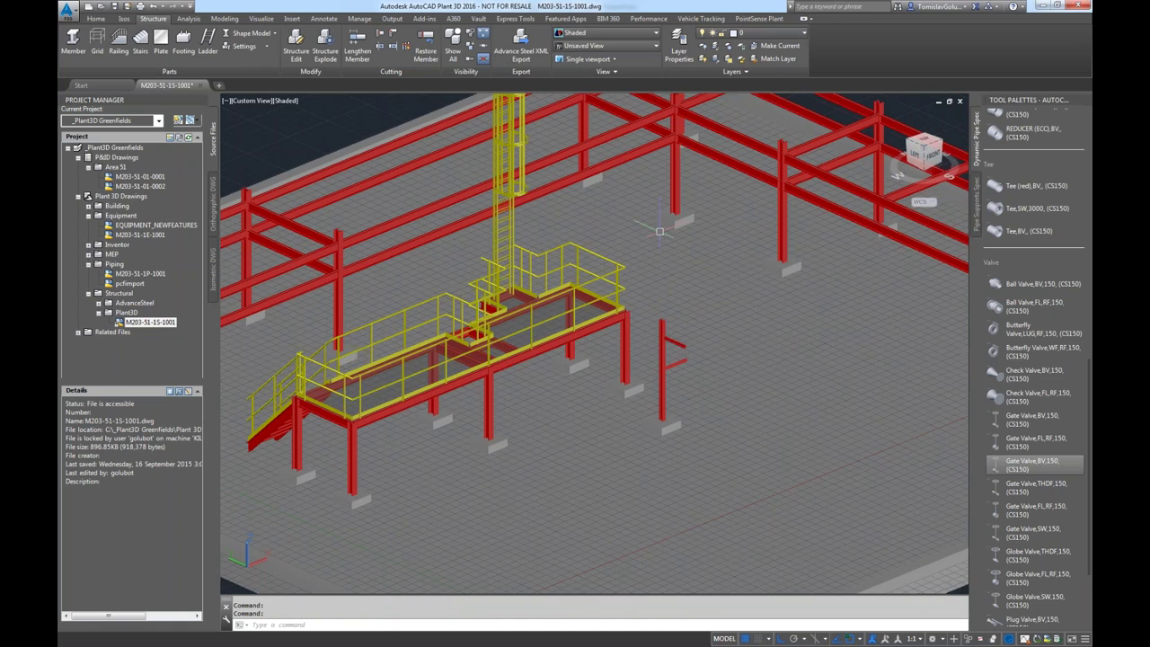
pyautogui.scroll(-5, 654, 229)
pyautogui.scroll(4, 496, 244)
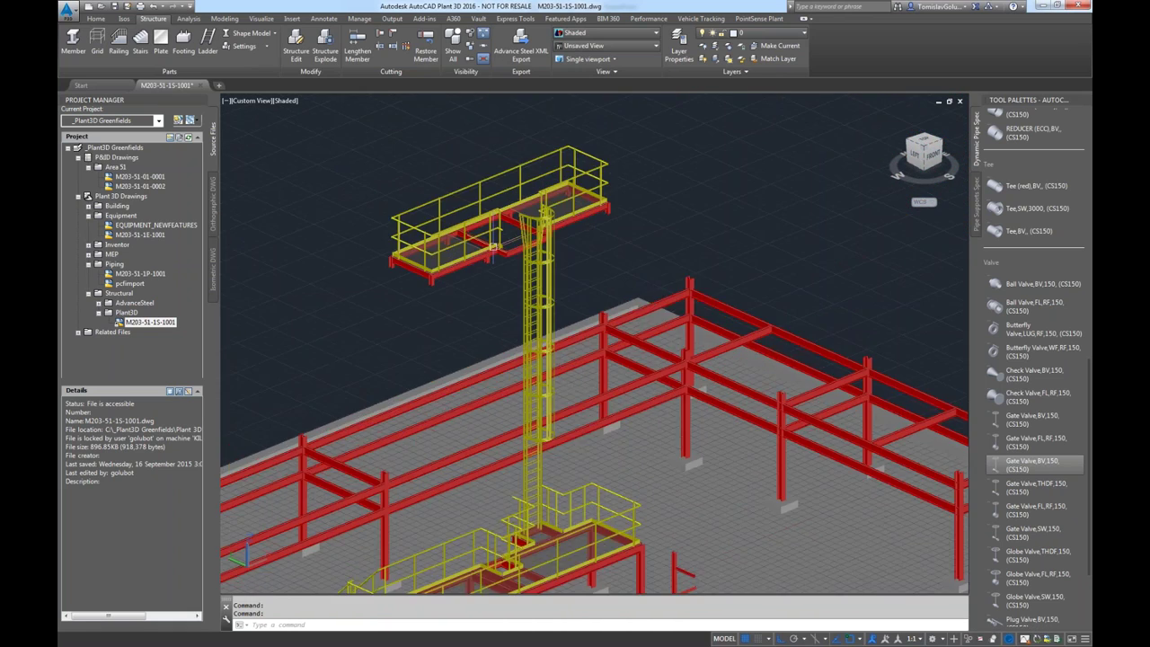
pyautogui.click(575, 261)
pyautogui.rightClick(578, 274)
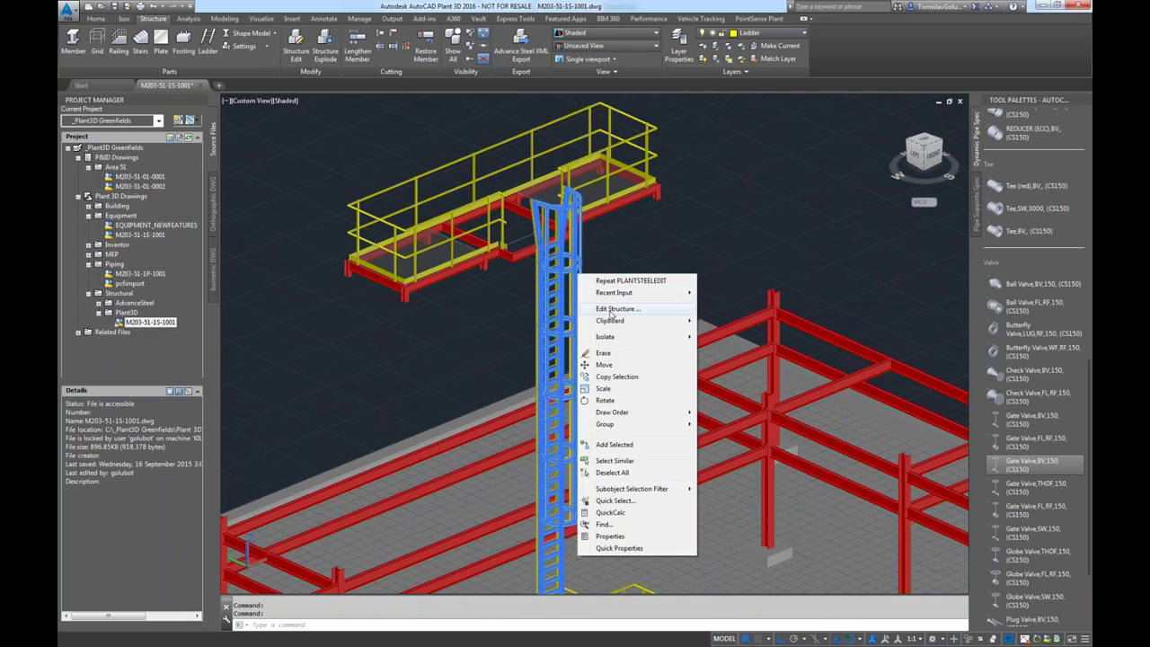
pyautogui.click(620, 302)
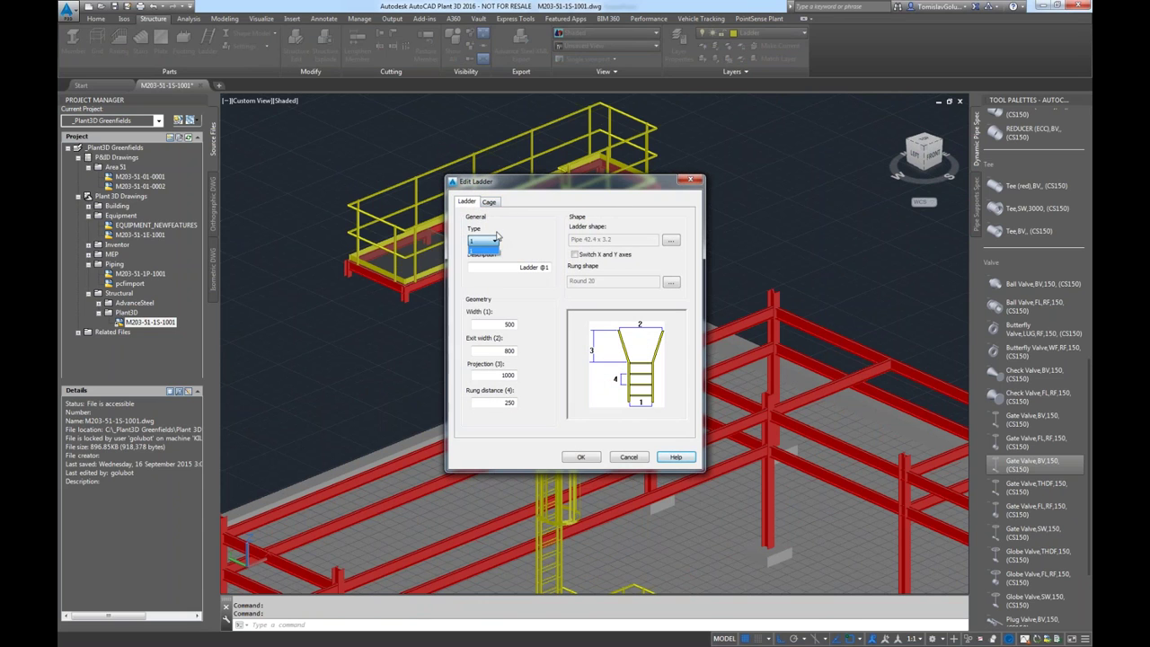
pyautogui.click(489, 202)
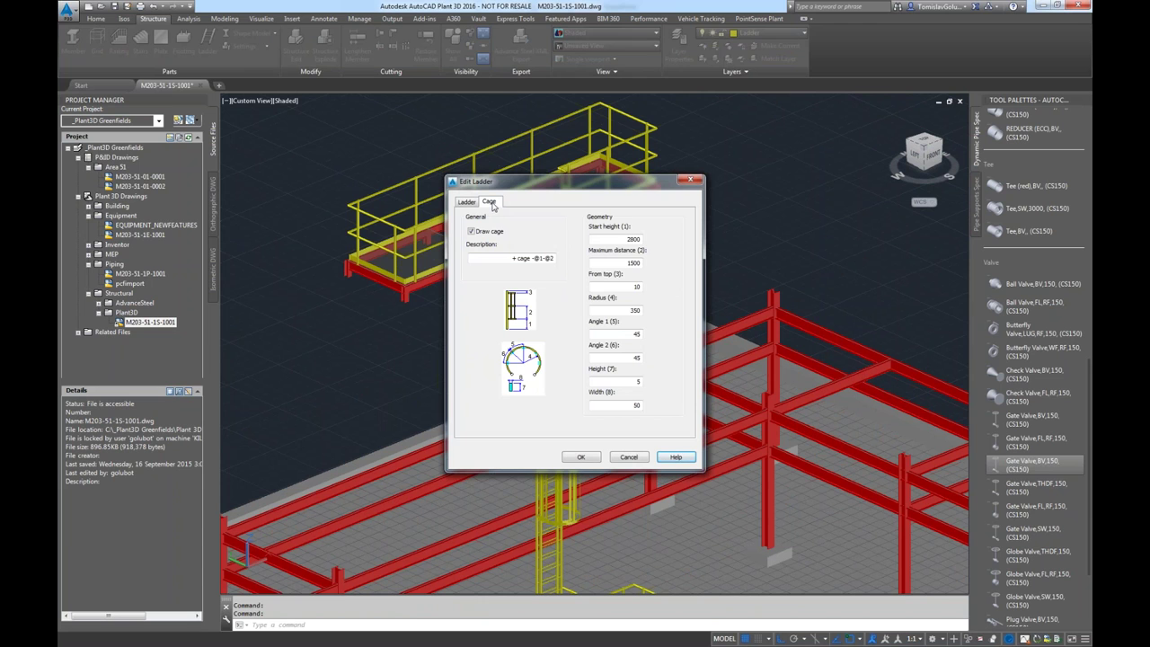
pyautogui.click(626, 457)
pyautogui.moveTo(470, 321); pyautogui.dragTo(636, 343, button='middle')
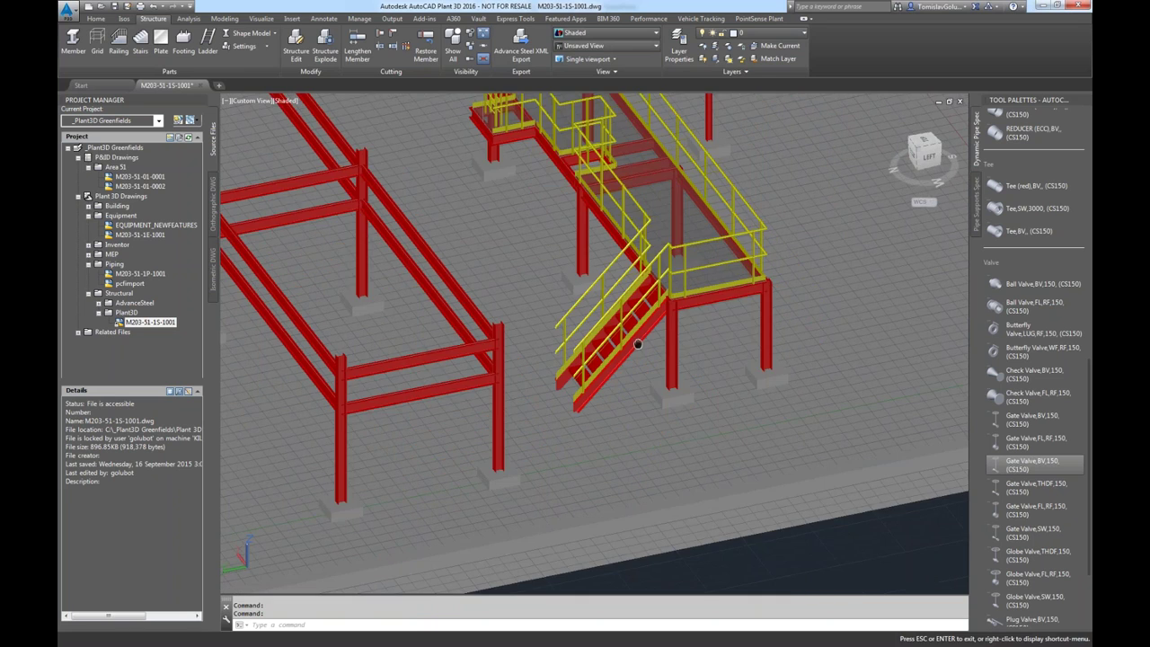
pyautogui.scroll(3, 637, 344)
pyautogui.click(637, 334)
pyautogui.rightClick(638, 334)
pyautogui.click(691, 369)
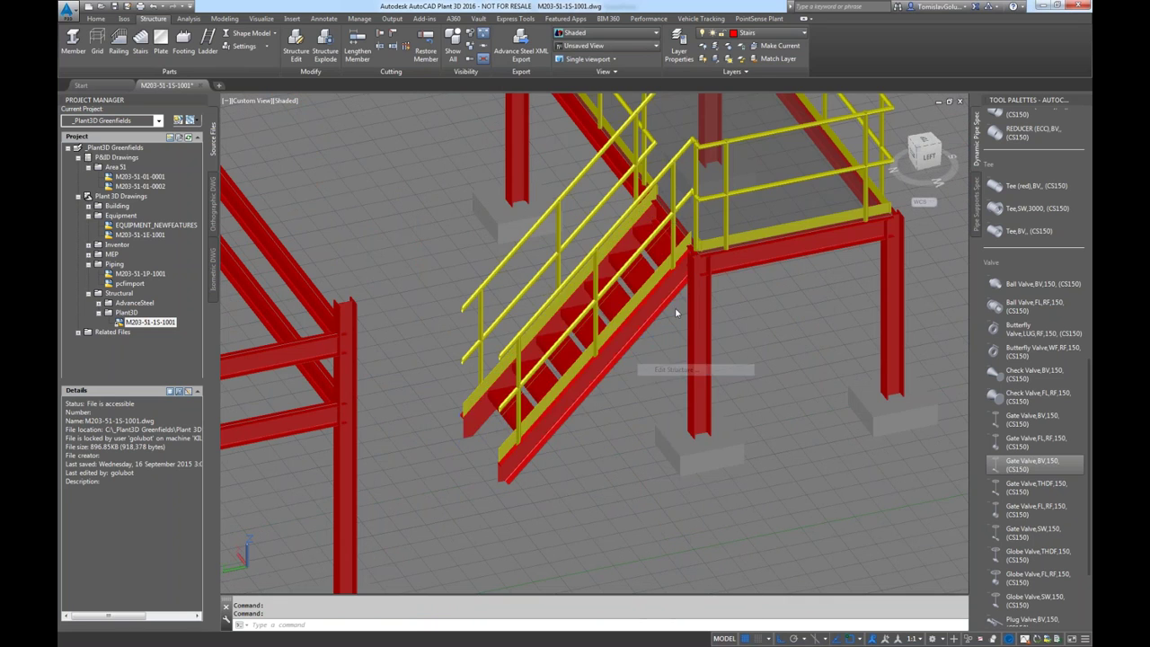
pyautogui.moveTo(610, 218); pyautogui.dragTo(417, 204)
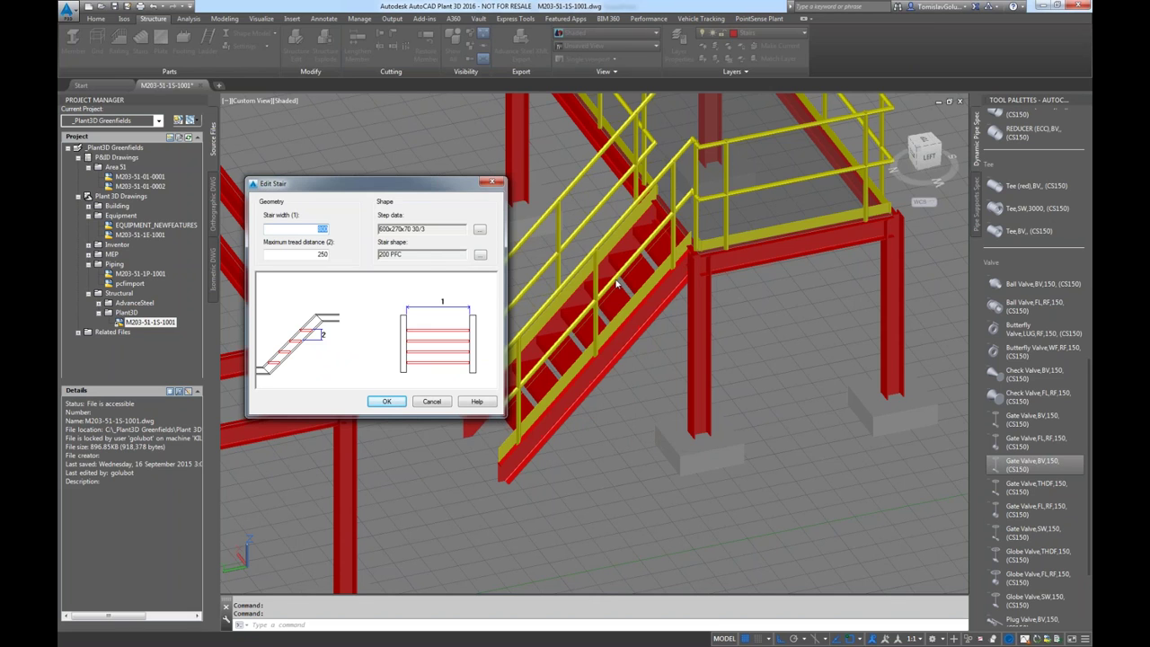
pyautogui.click(431, 402)
pyautogui.scroll(-8, 485, 296)
pyautogui.keyDown('shift'); pyautogui.moveTo(413, 206); pyautogui.dragTo(439, 223, button='middle'); pyautogui.keyUp('shift')
pyautogui.scroll(3, 379, 170)
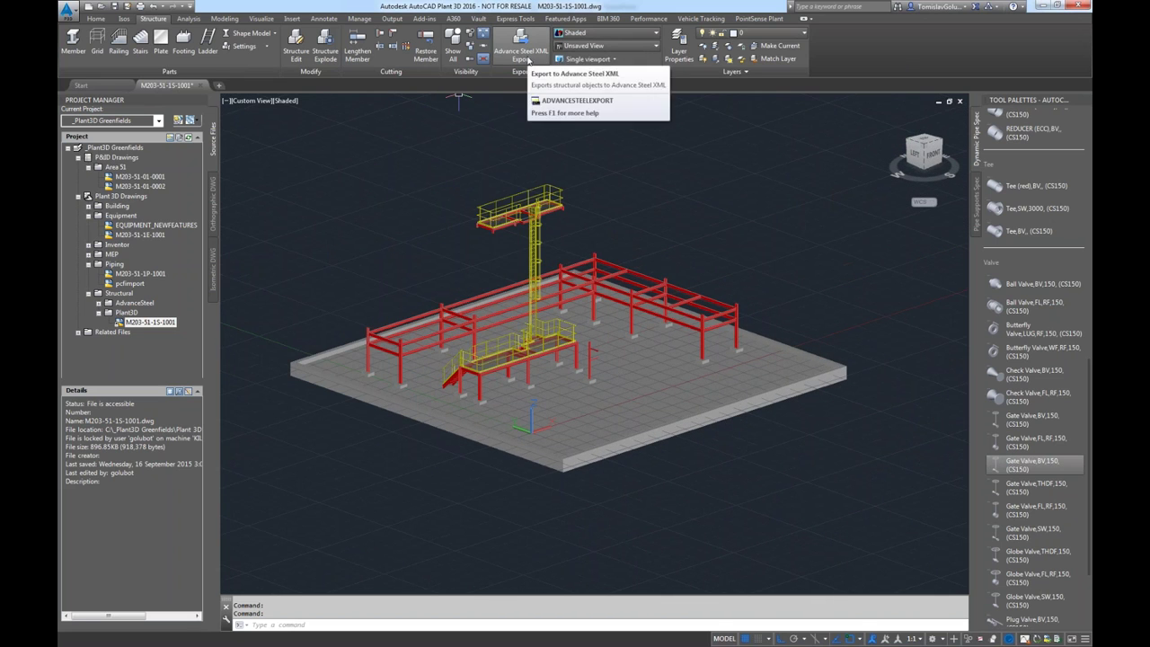
# Select all 110 structural objects and export them to Advance Steel XML as Desktop\PlantDemo.smlx.
pyautogui.click(527, 59)
pyautogui.click(670, 277)
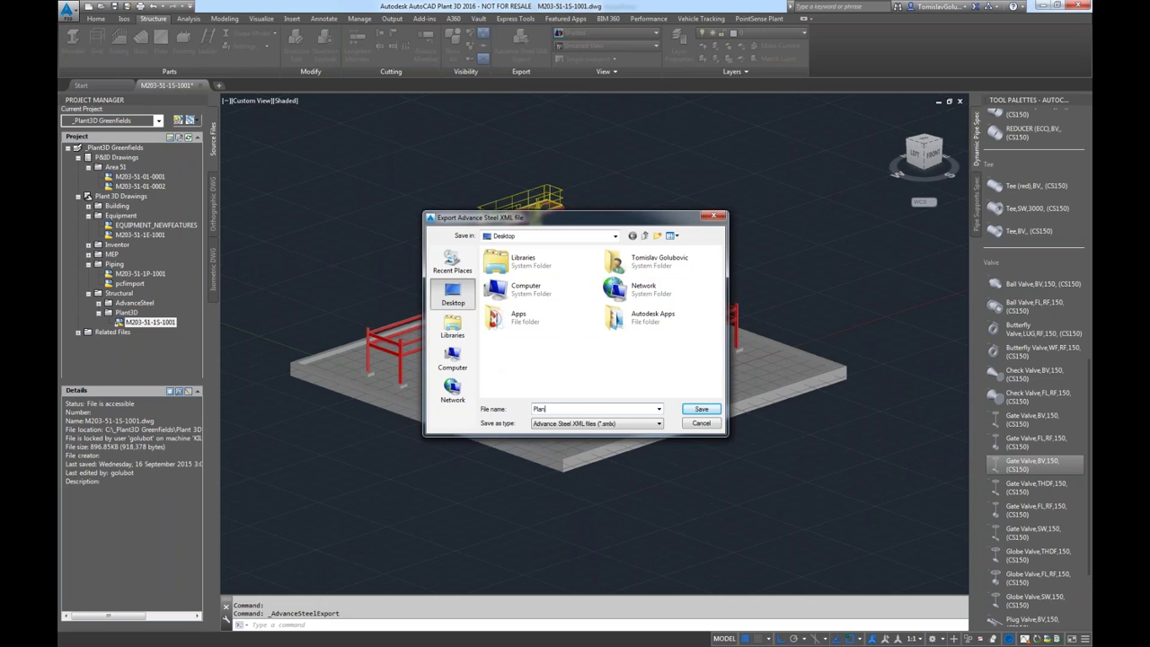
pyautogui.click(698, 410)
pyautogui.click(485, 310)
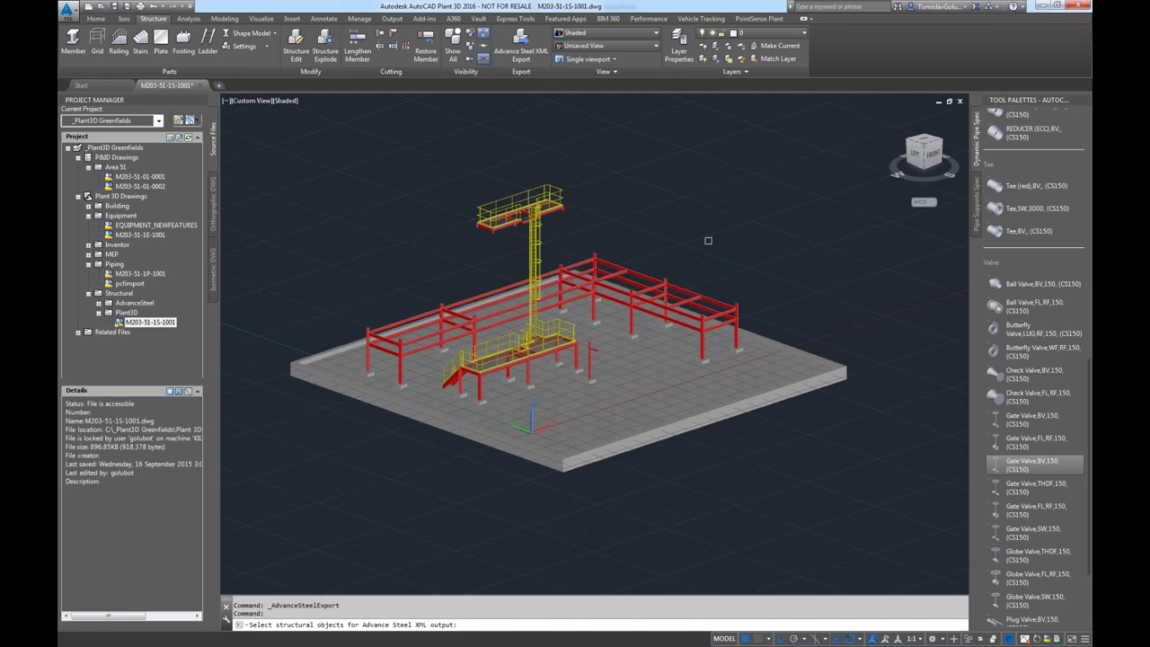
pyautogui.write('all')
pyautogui.press('Return')
pyautogui.press('Return')
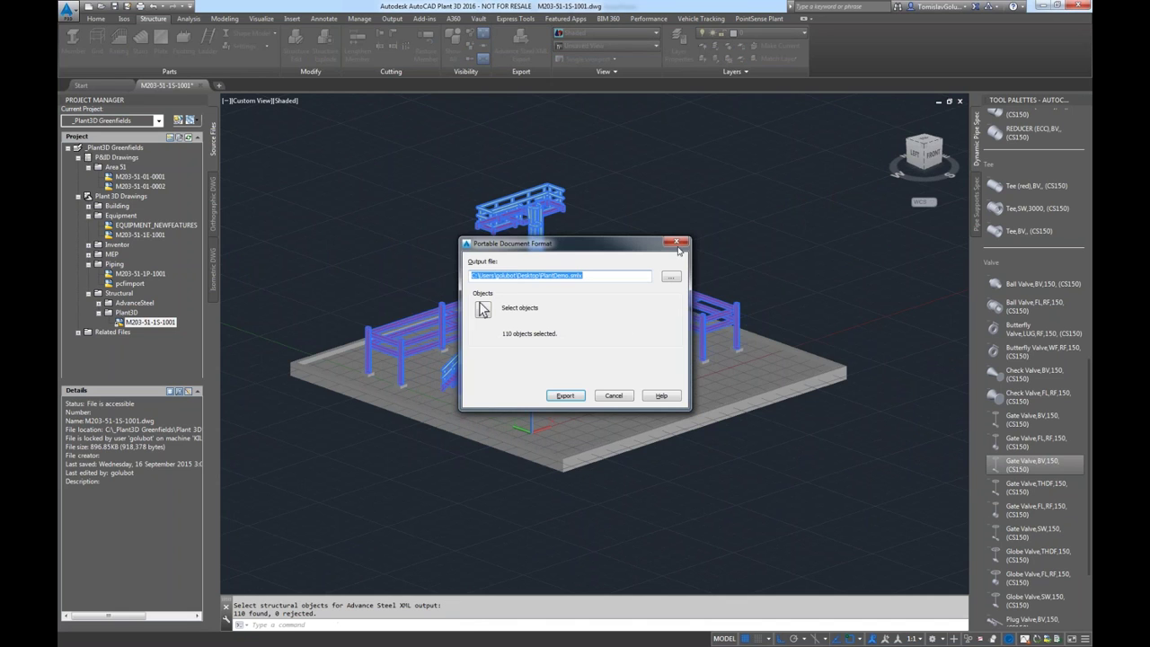
pyautogui.click(565, 395)
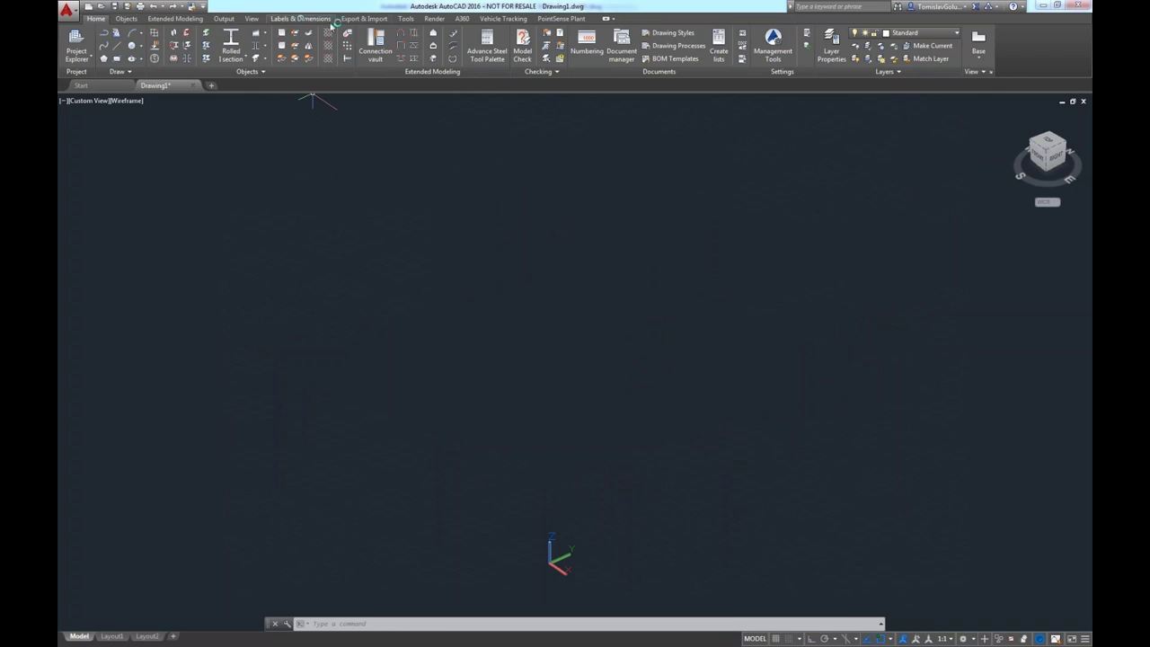
# Import Desktop\PlantDemo.smlx into Drawing1 with Advance import.
pyautogui.click(364, 19)
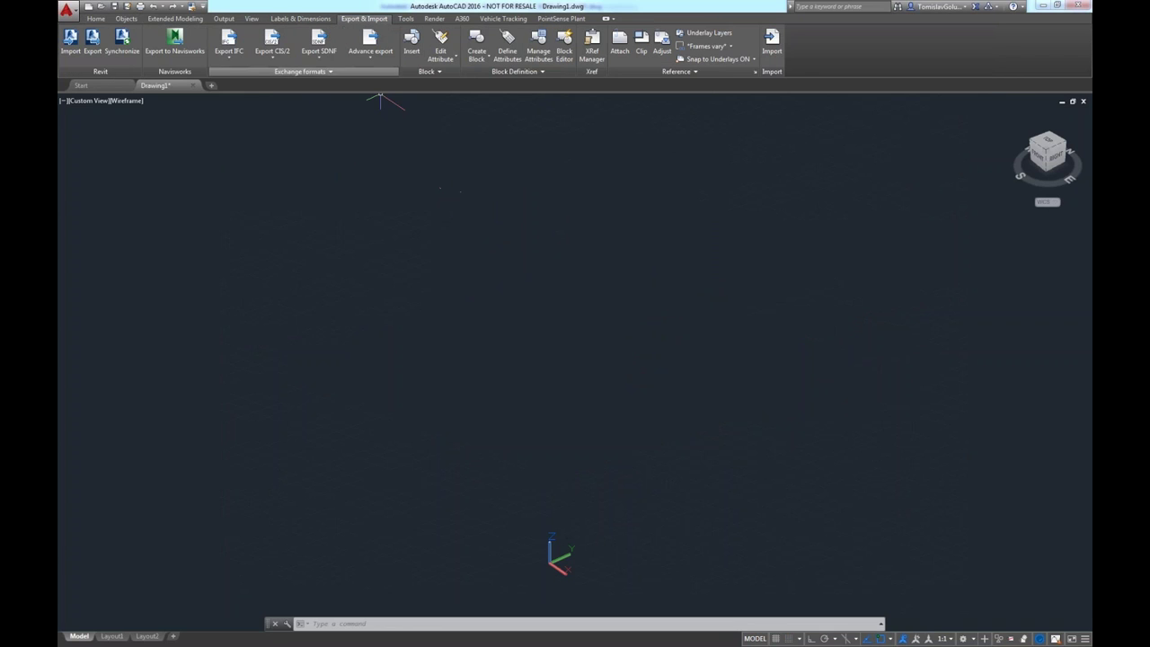
pyautogui.click(370, 61)
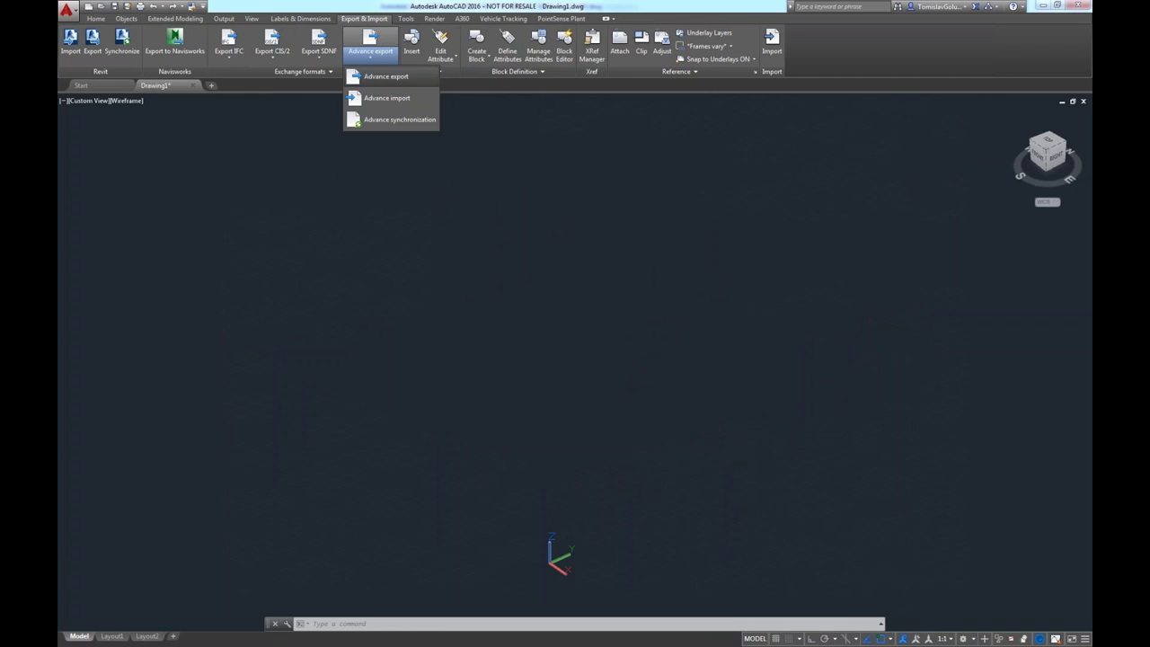
pyautogui.click(379, 99)
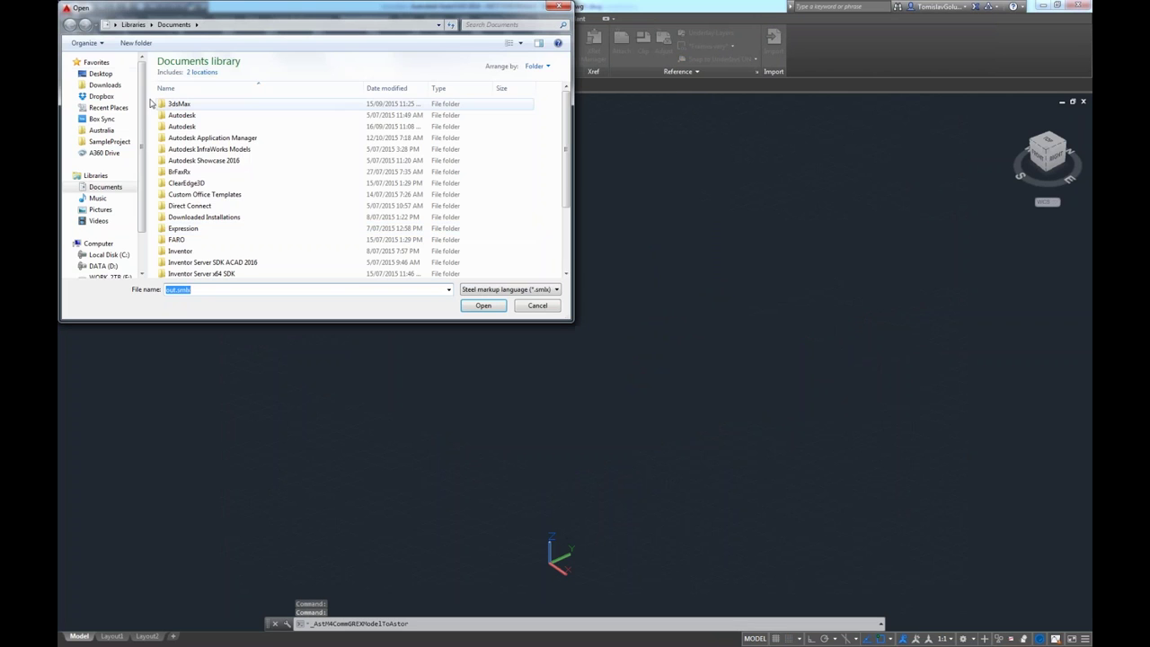
pyautogui.click(101, 73)
pyautogui.click(184, 134)
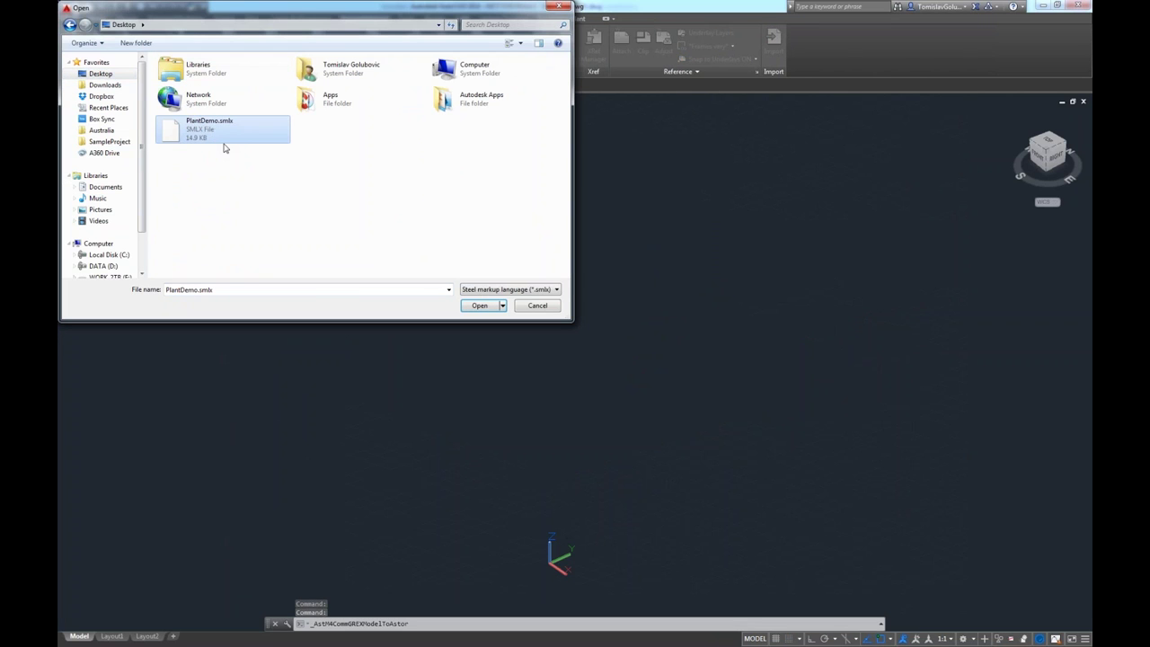
pyautogui.click(479, 305)
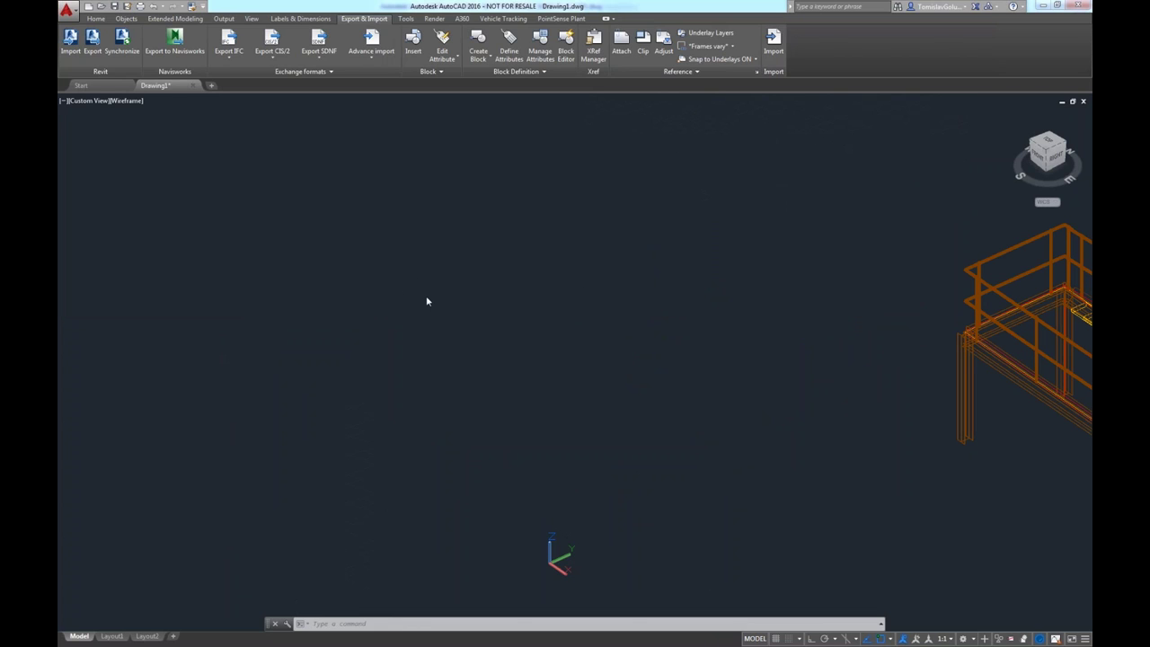
# Orbit the imported structure toward a front view with the top platform, then select a frame beam.
pyautogui.click(450, 304)
pyautogui.scroll(-4, 361, 284)
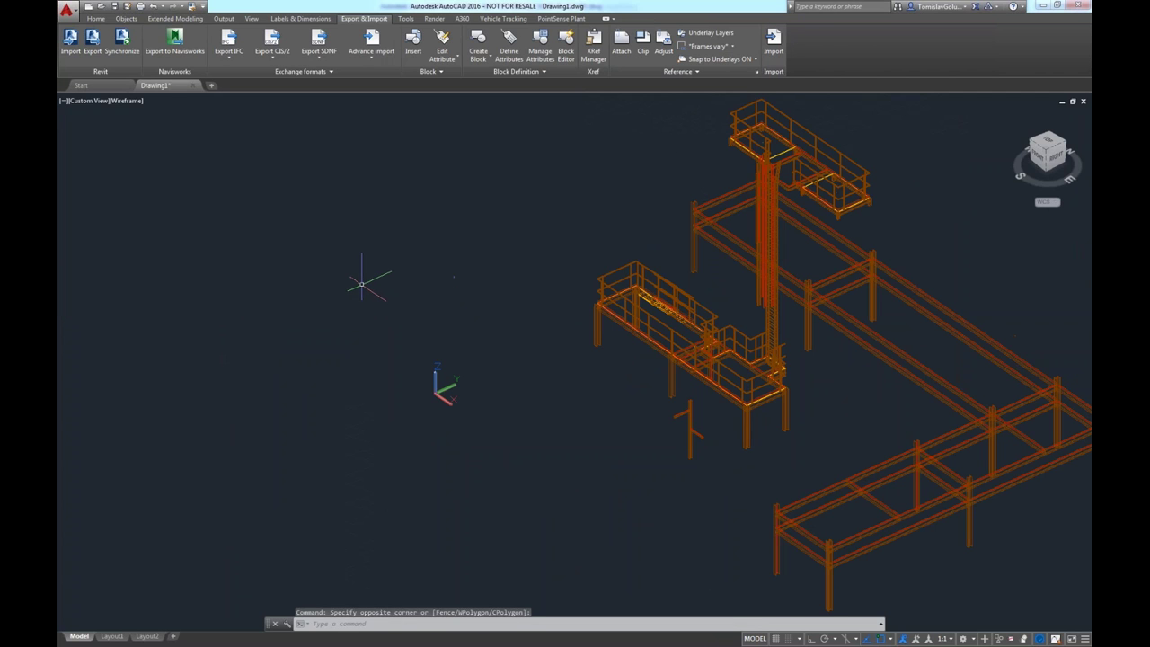
pyautogui.scroll(-2, 361, 284)
pyautogui.keyDown('shift'); pyautogui.moveTo(372, 308); pyautogui.dragTo(684, 372, button='middle'); pyautogui.keyUp('shift')
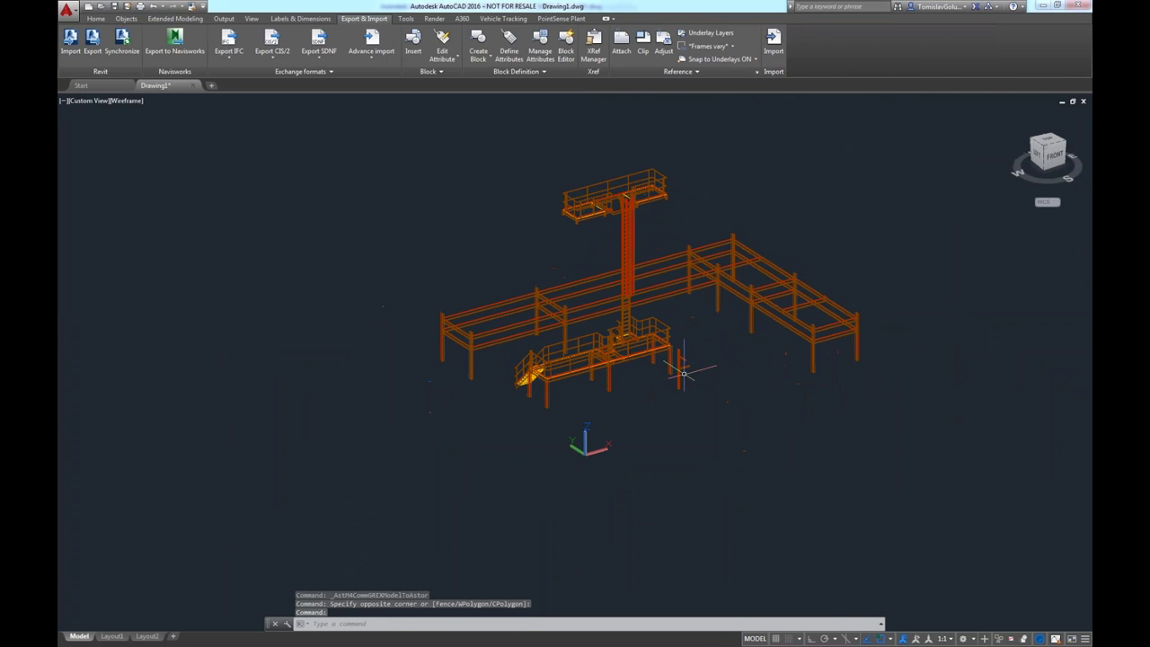
pyautogui.scroll(4, 710, 318)
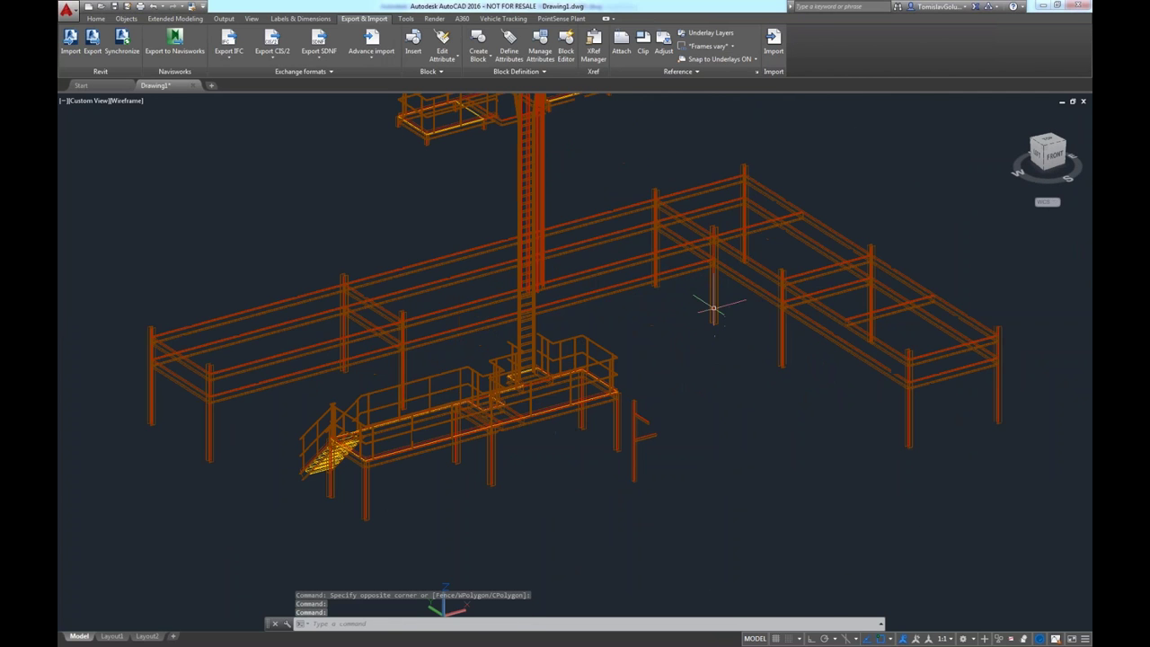
pyautogui.moveTo(673, 347); pyautogui.dragTo(718, 383, button='middle')
pyautogui.scroll(2, 228, 426)
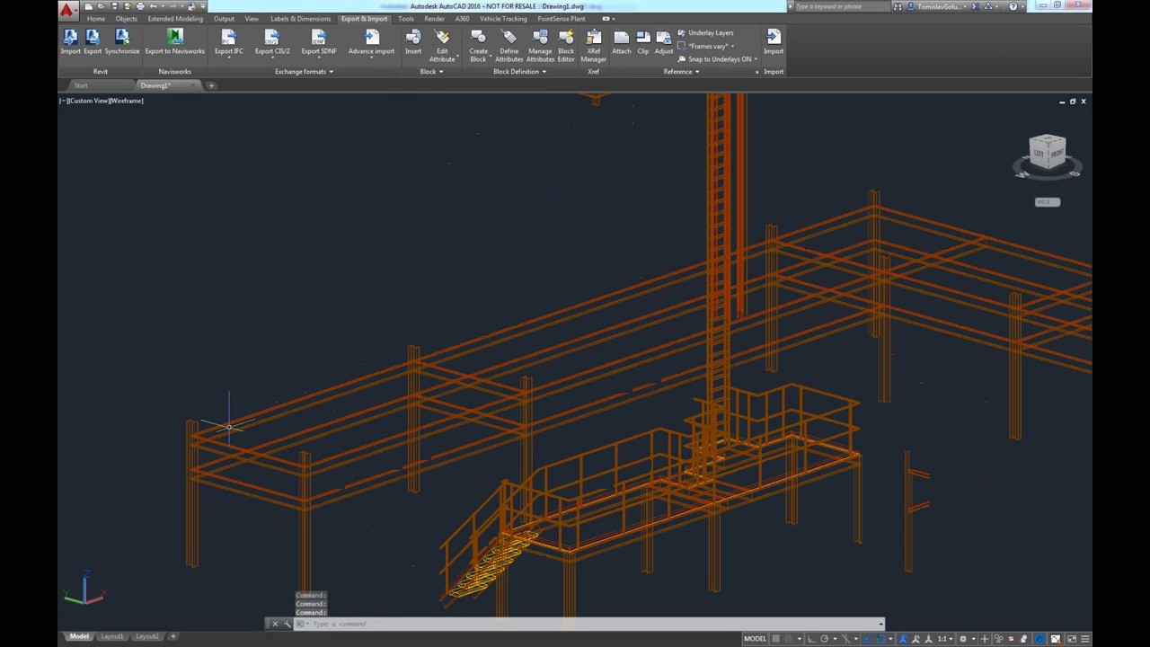
pyautogui.scroll(3, 229, 425)
pyautogui.click(231, 417)
pyautogui.rightClick(230, 419)
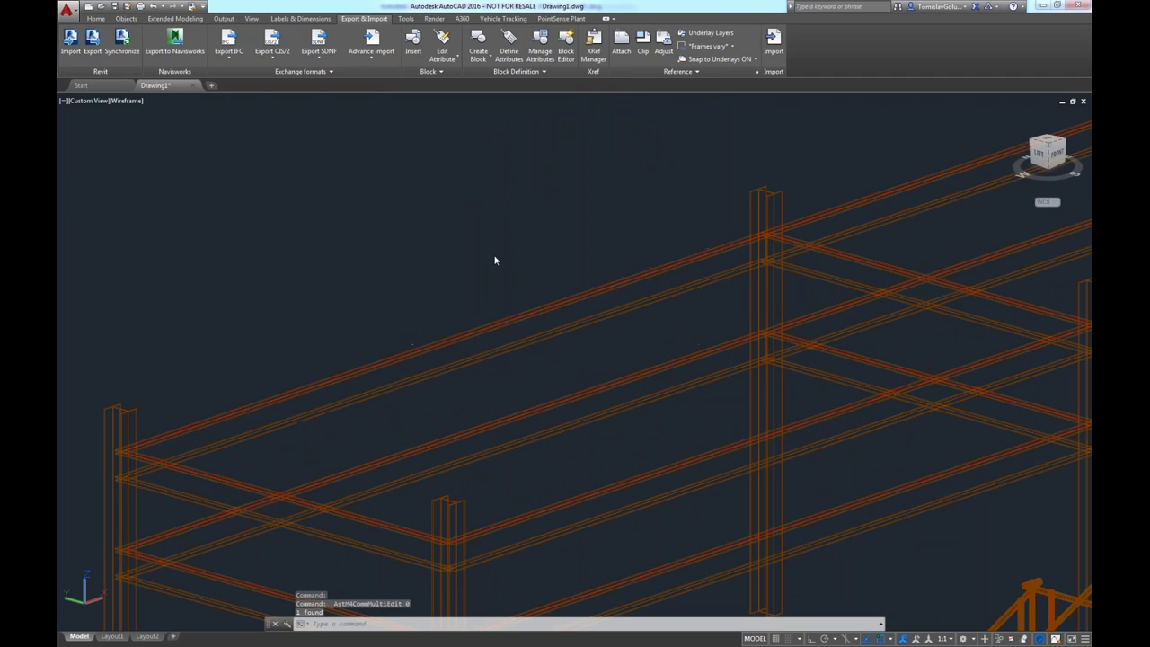
pyautogui.moveTo(682, 300); pyautogui.dragTo(455, 136)
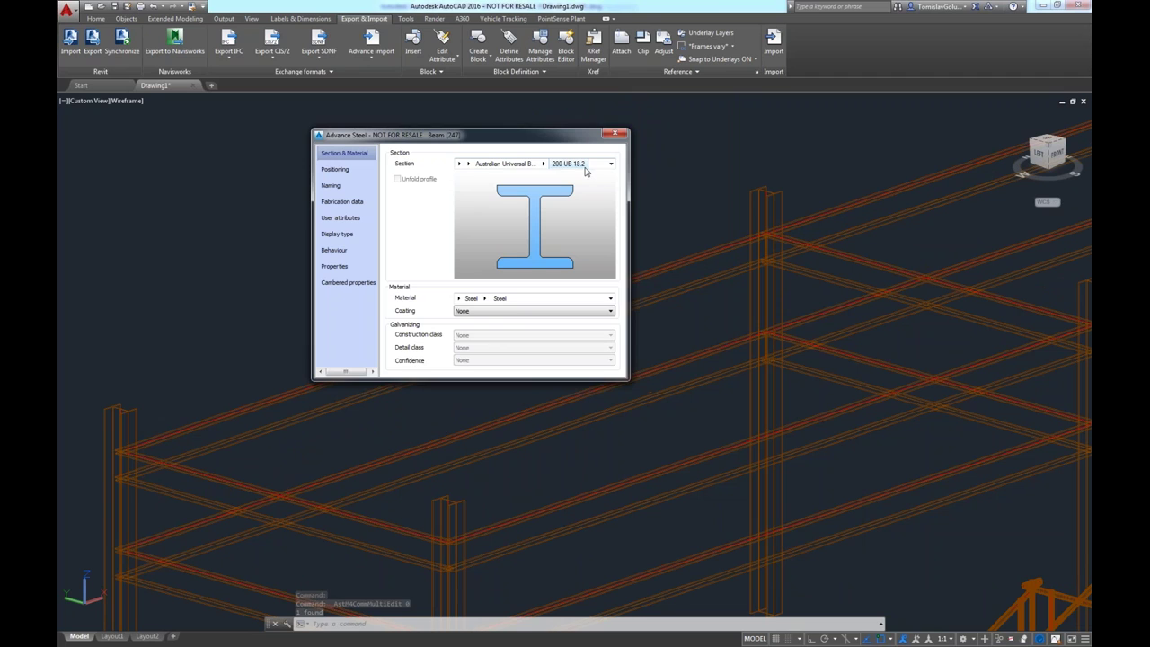
pyautogui.click(614, 134)
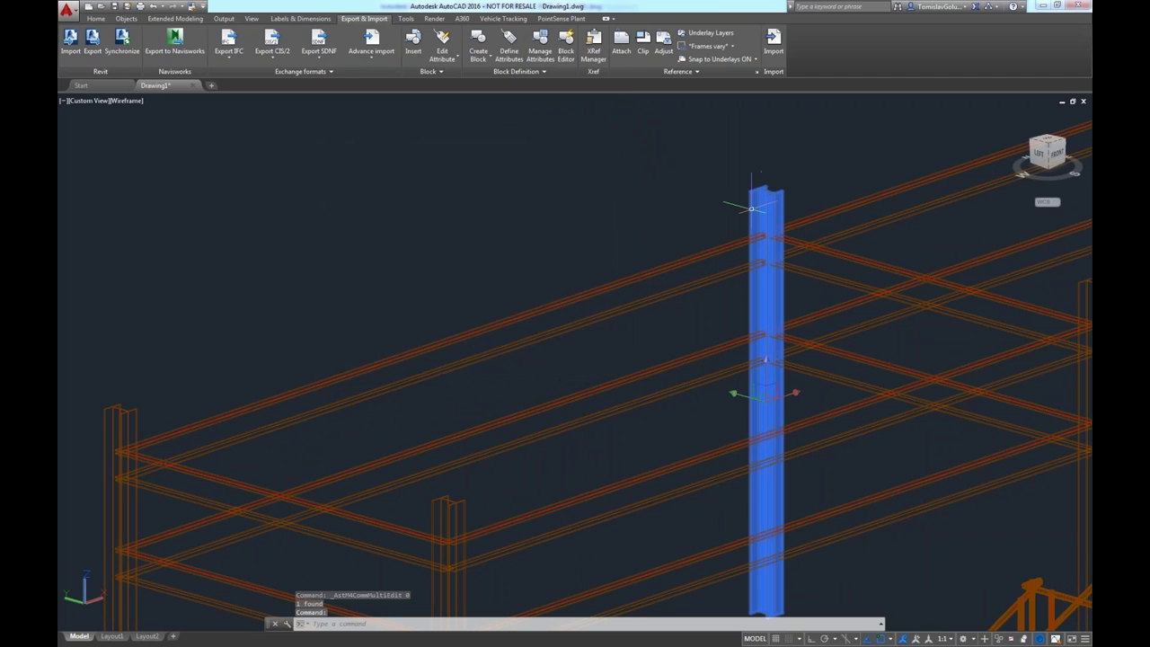
pyautogui.rightClick(751, 208)
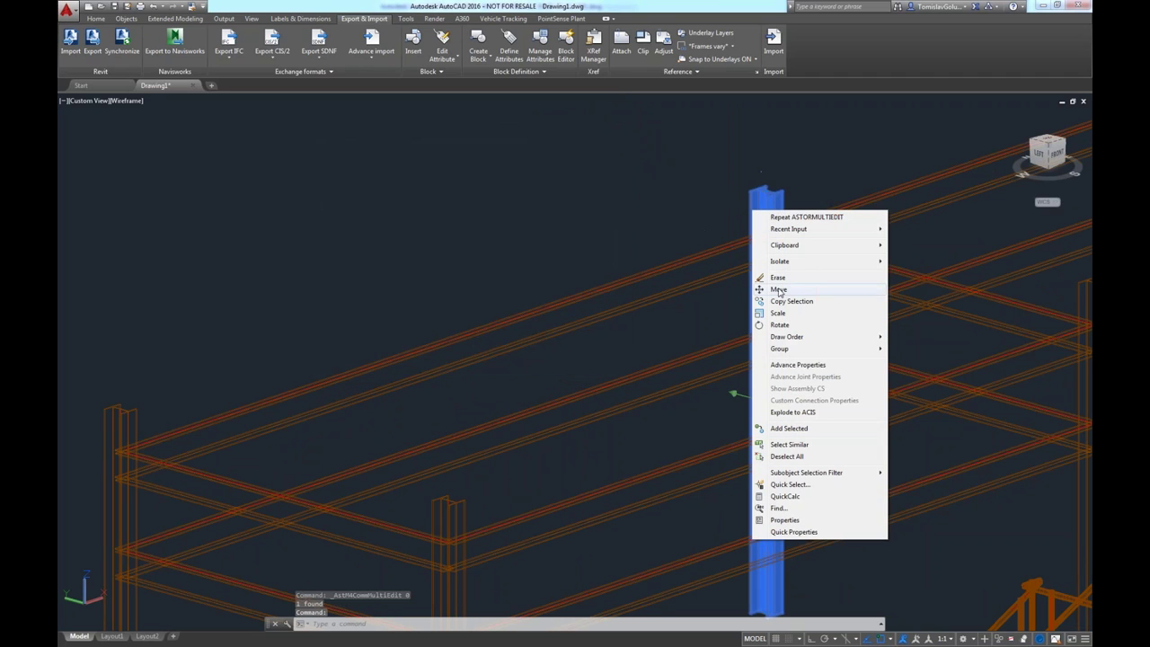
pyautogui.click(835, 365)
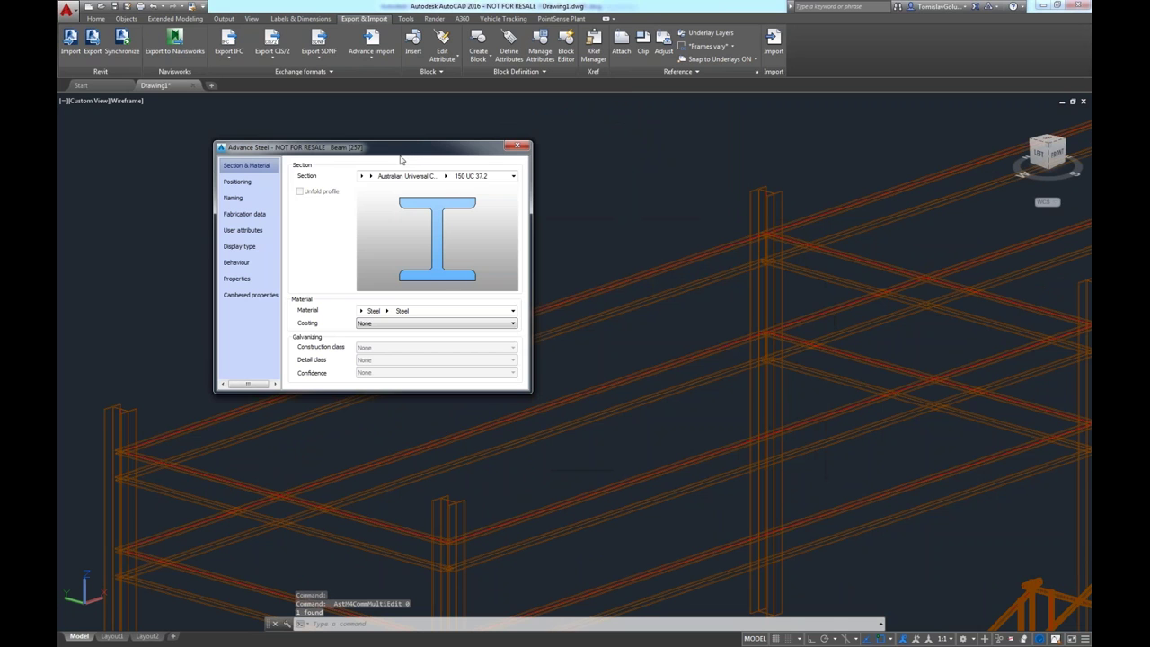
pyautogui.click(517, 146)
pyautogui.scroll(-5, 490, 141)
pyautogui.keyDown('shift'); pyautogui.moveTo(398, 199); pyautogui.dragTo(412, 281, button='middle'); pyautogui.keyUp('shift')
pyautogui.keyDown('shift'); pyautogui.moveTo(463, 444); pyautogui.dragTo(564, 487, button='middle'); pyautogui.keyUp('shift')
pyautogui.scroll(6, 563, 486)
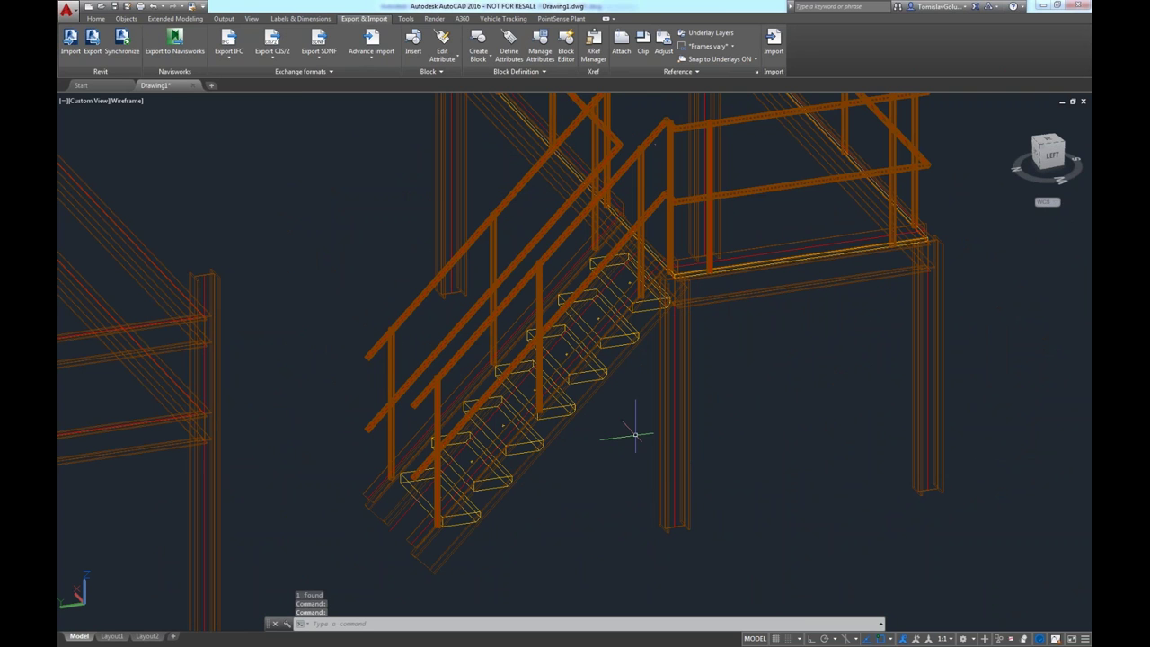
pyautogui.scroll(-5, 631, 431)
pyautogui.keyDown('shift'); pyautogui.moveTo(674, 313); pyautogui.dragTo(590, 346, button='middle'); pyautogui.keyUp('shift')
pyautogui.scroll(-3, 590, 346)
pyautogui.keyDown('shift'); pyautogui.moveTo(614, 284); pyautogui.dragTo(641, 290, button='middle'); pyautogui.keyUp('shift')
pyautogui.scroll(-3, 641, 290)
pyautogui.middleClick(716, 327)
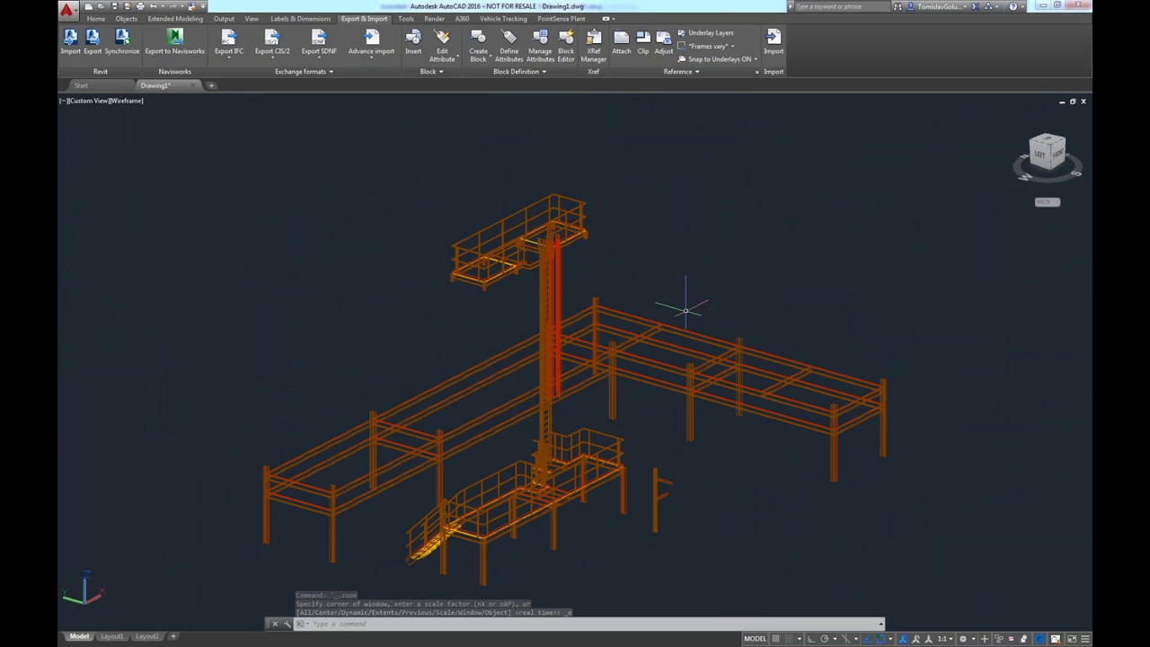
# Shift the model higher in the view, then open the PlantStructure.dwg drawing.
pyautogui.moveTo(656, 363); pyautogui.dragTo(667, 320, button='middle')
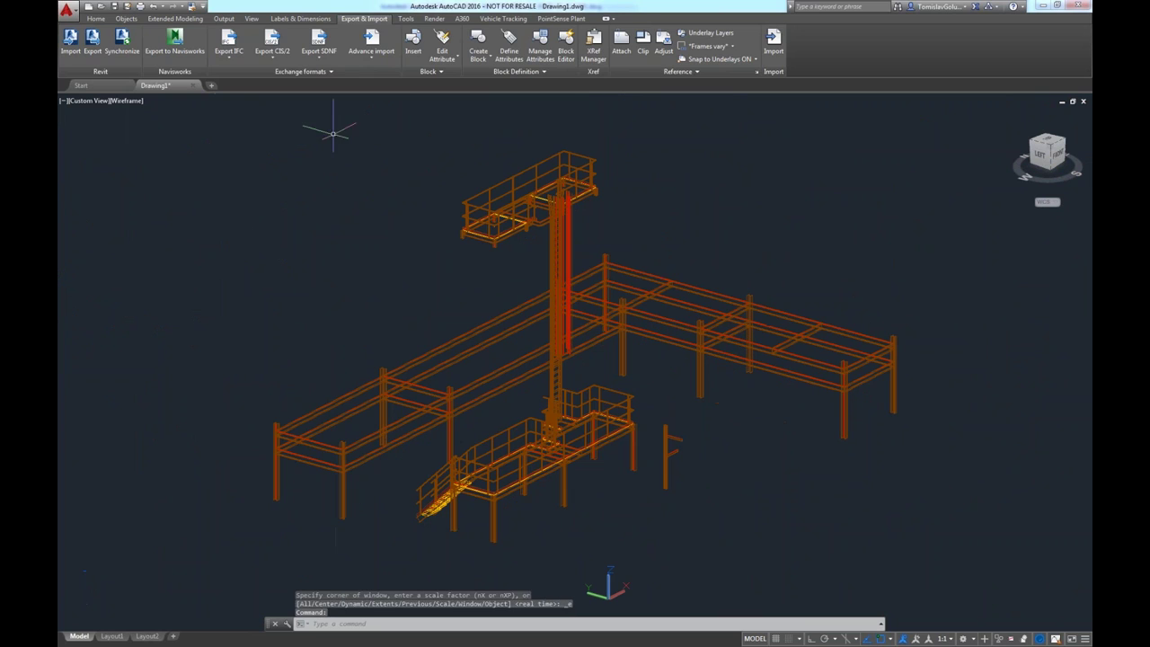
pyautogui.click(102, 6)
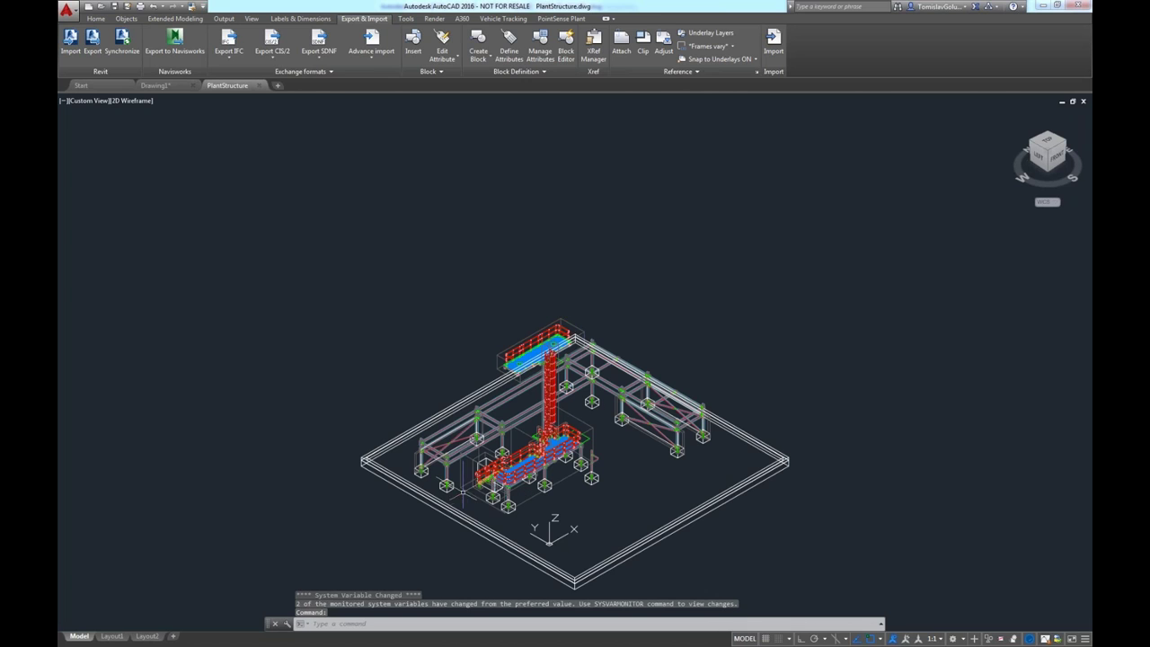
# Render the model in the Realistic visual style and orbit down to a low side view of the stair.
pyautogui.scroll(5, 503, 501)
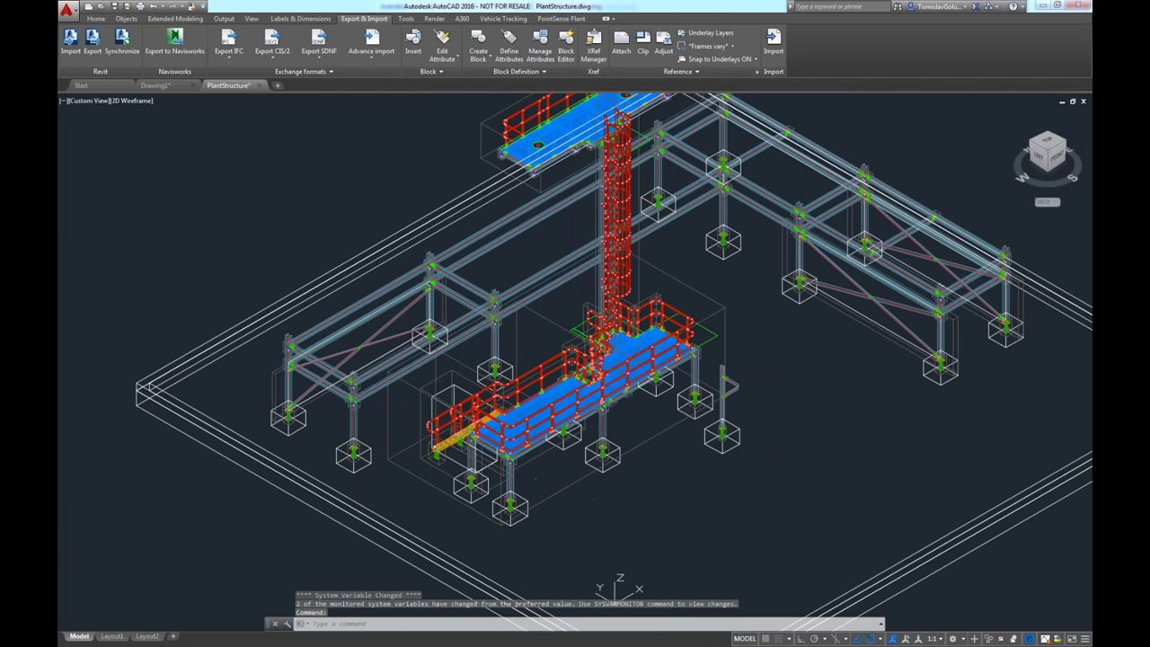
pyautogui.click(136, 102)
pyautogui.click(169, 163)
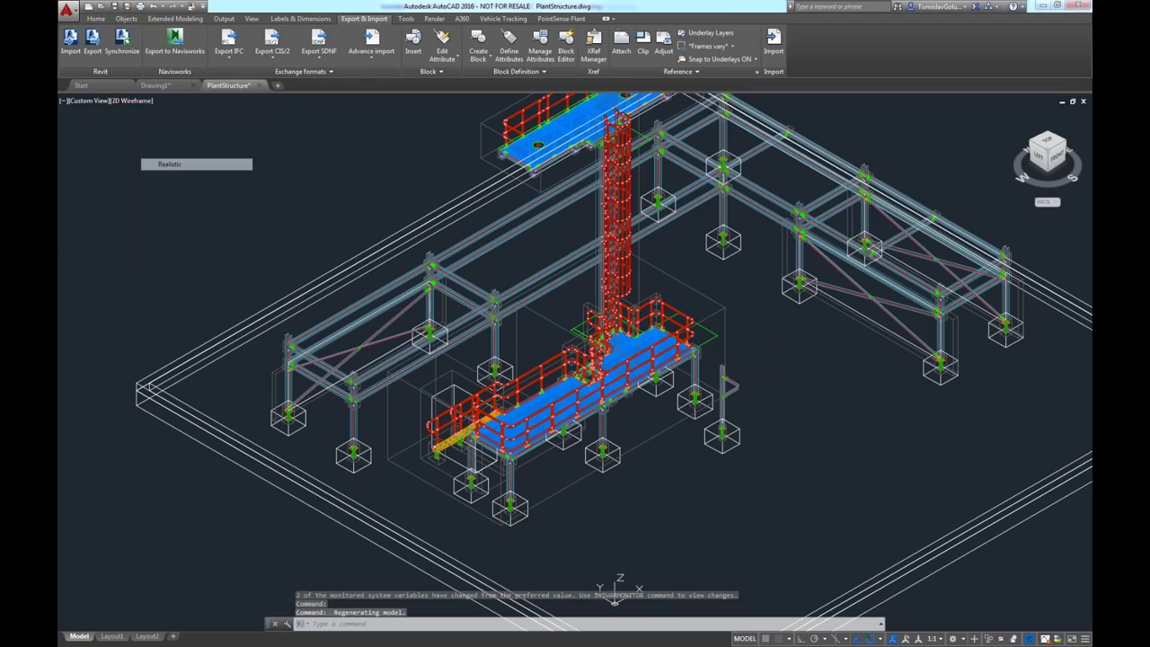
pyautogui.scroll(5, 497, 439)
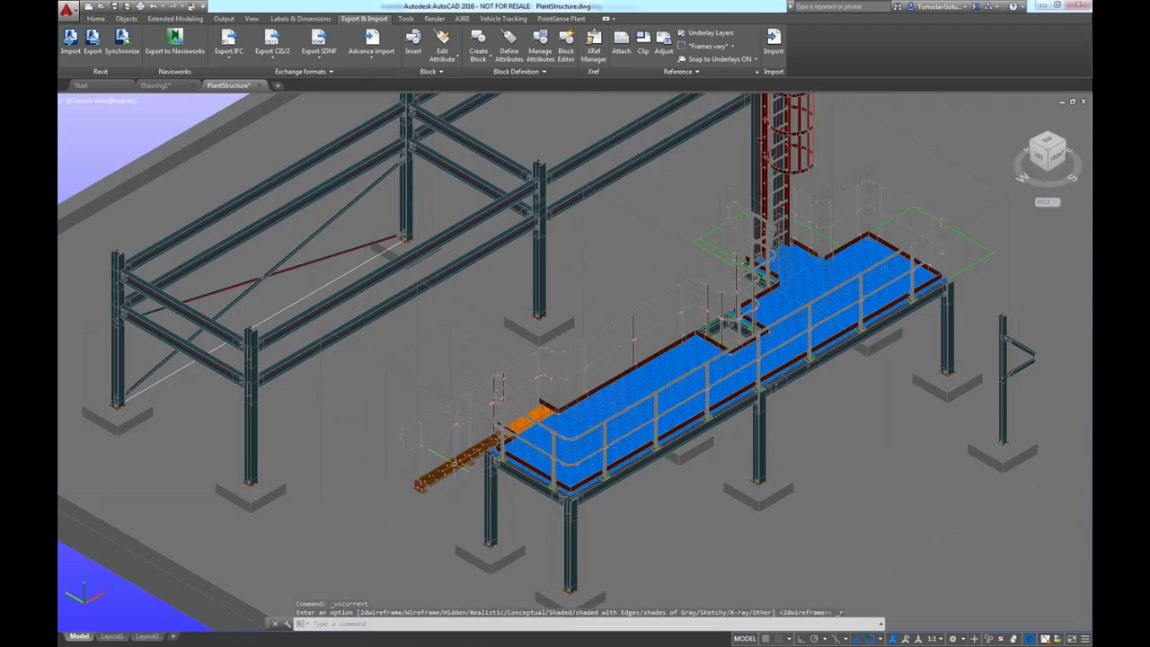
pyautogui.moveTo(498, 439); pyautogui.dragTo(671, 350)
pyautogui.press('Escape')
# Orbit and zoom around the ladder tower, the platform deck underside and the tower base frame.
pyautogui.scroll(-5, 575, 359)
pyautogui.moveTo(683, 297)
pyautogui.keyDown('shift'); pyautogui.mouseDown(button='middle')
pyautogui.moveTo(733, 326)
pyautogui.moveTo(698, 292)
pyautogui.mouseUp(button='middle'); pyautogui.keyUp('shift')
pyautogui.scroll(4, 698, 291)
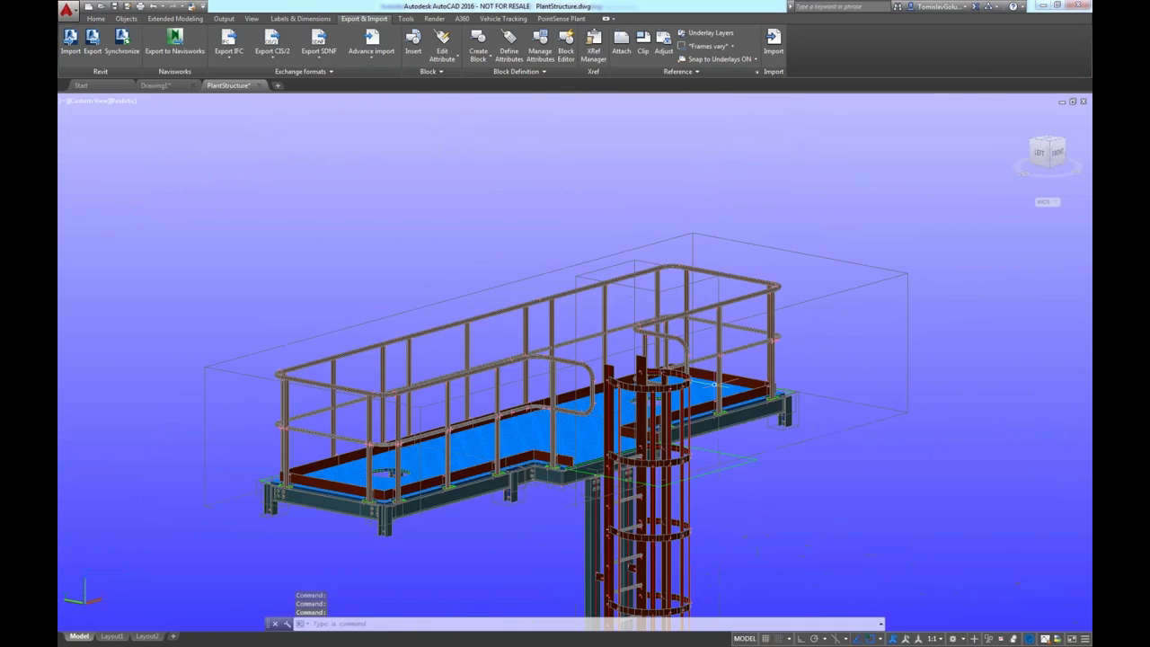
pyautogui.scroll(3, 858, 413)
pyautogui.scroll(4, 858, 414)
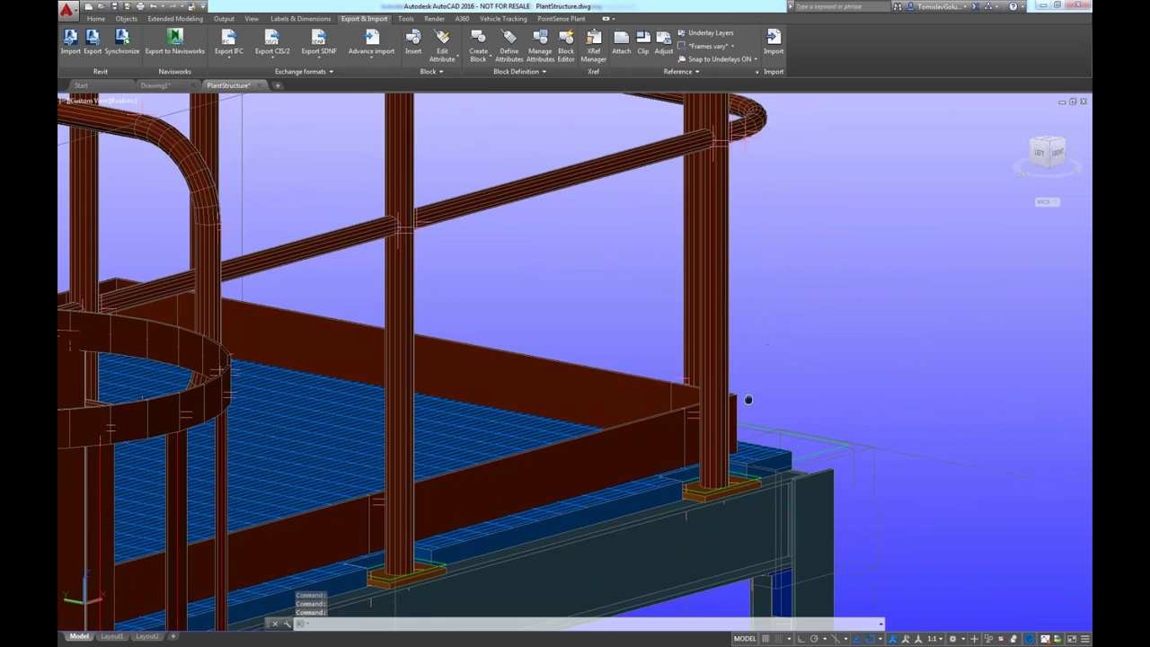
pyautogui.scroll(-3, 748, 398)
pyautogui.moveTo(748, 398); pyautogui.dragTo(831, 278, button='middle')
pyautogui.scroll(-8, 662, 314)
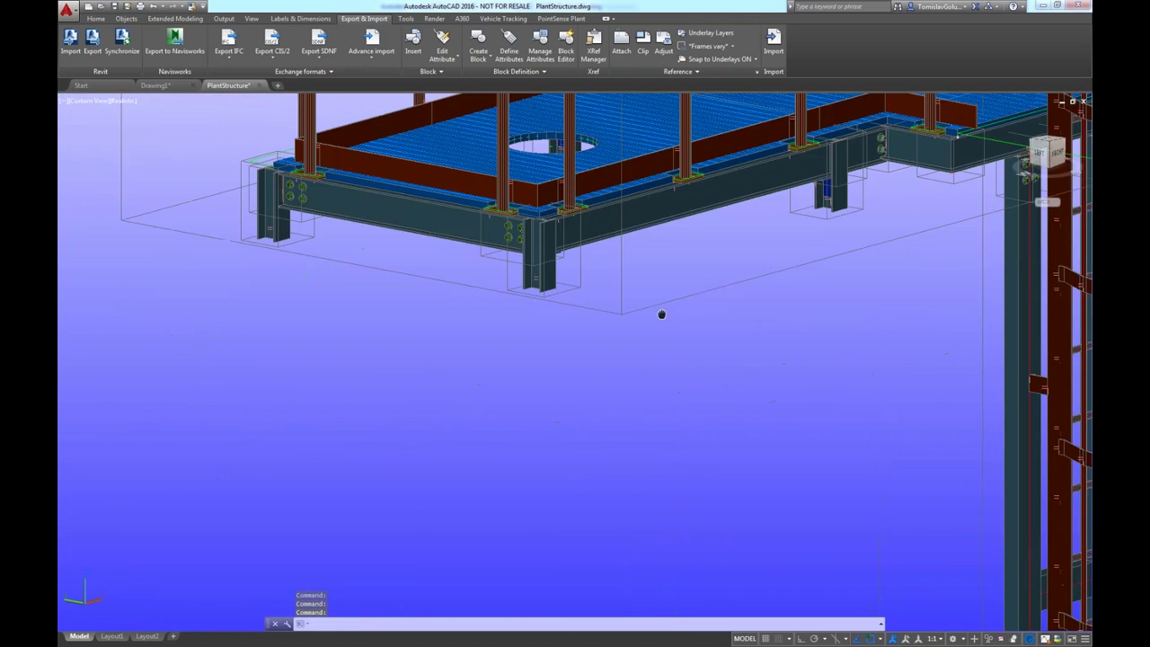
pyautogui.moveTo(679, 368); pyautogui.dragTo(695, 230, button='middle')
pyautogui.scroll(8, 601, 309)
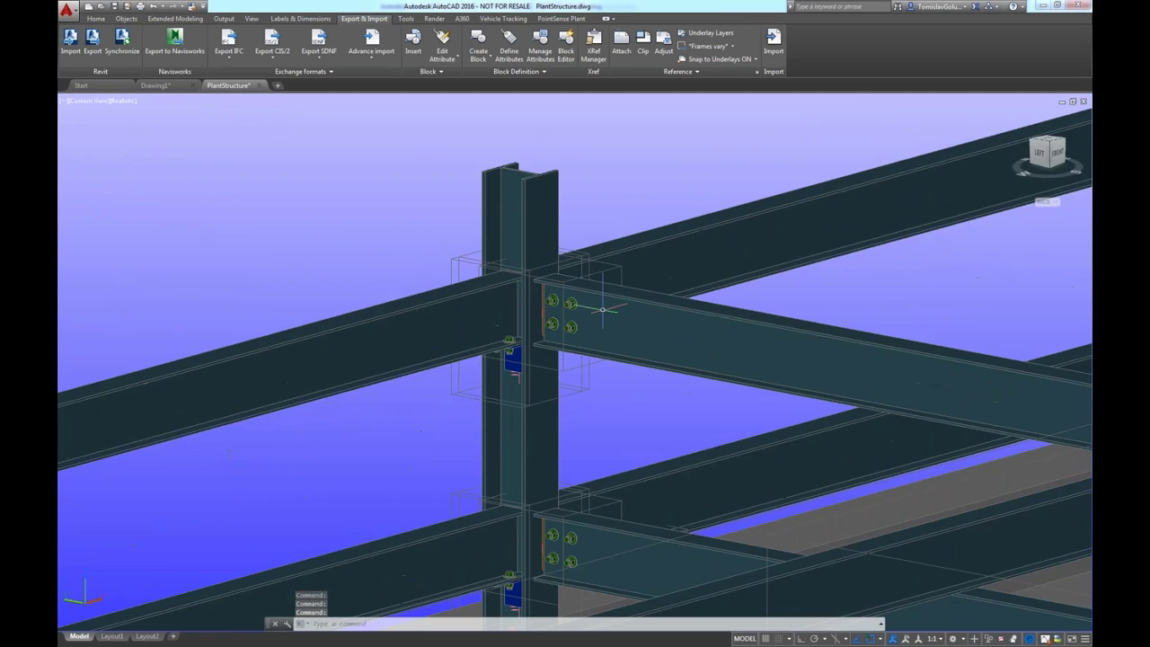
pyautogui.scroll(3, 601, 309)
# Orbit to the back of the model and select the four-bolt beam-to-column end-plate connection.
pyautogui.keyDown('shift'); pyautogui.moveTo(580, 296); pyautogui.dragTo(536, 163, button='middle'); pyautogui.keyUp('shift')
pyautogui.keyDown('shift'); pyautogui.moveTo(411, 329); pyautogui.dragTo(495, 329, button='middle'); pyautogui.keyUp('shift')
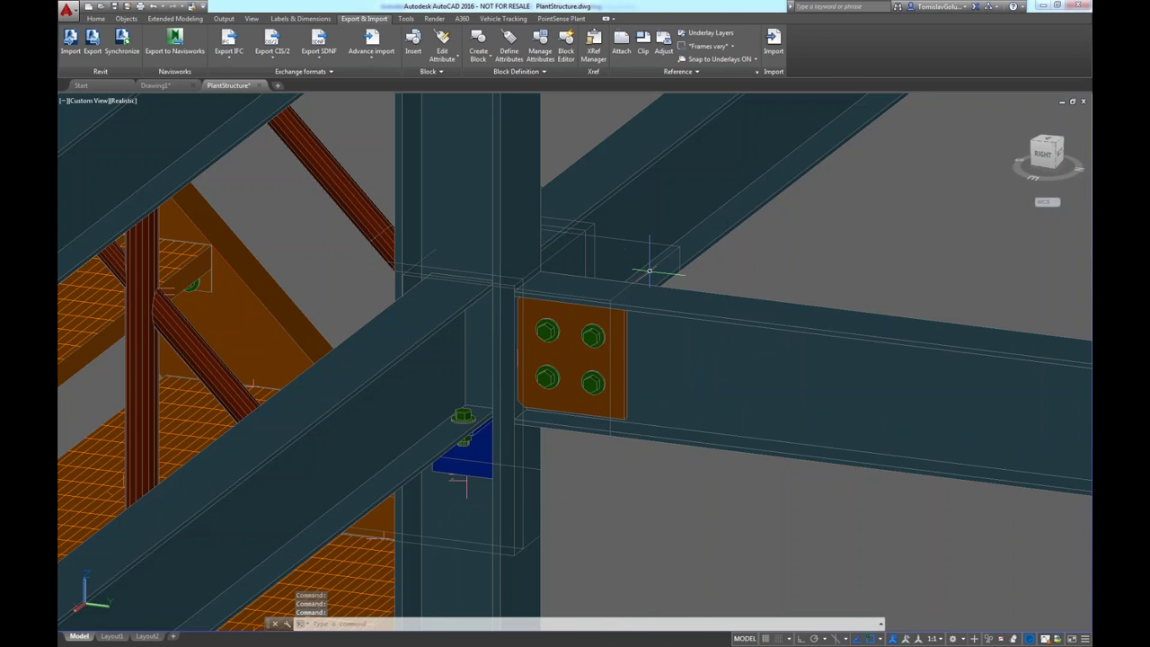
pyautogui.click(571, 358)
pyautogui.doubleClick(571, 357)
pyautogui.moveTo(679, 216); pyautogui.dragTo(721, 153)
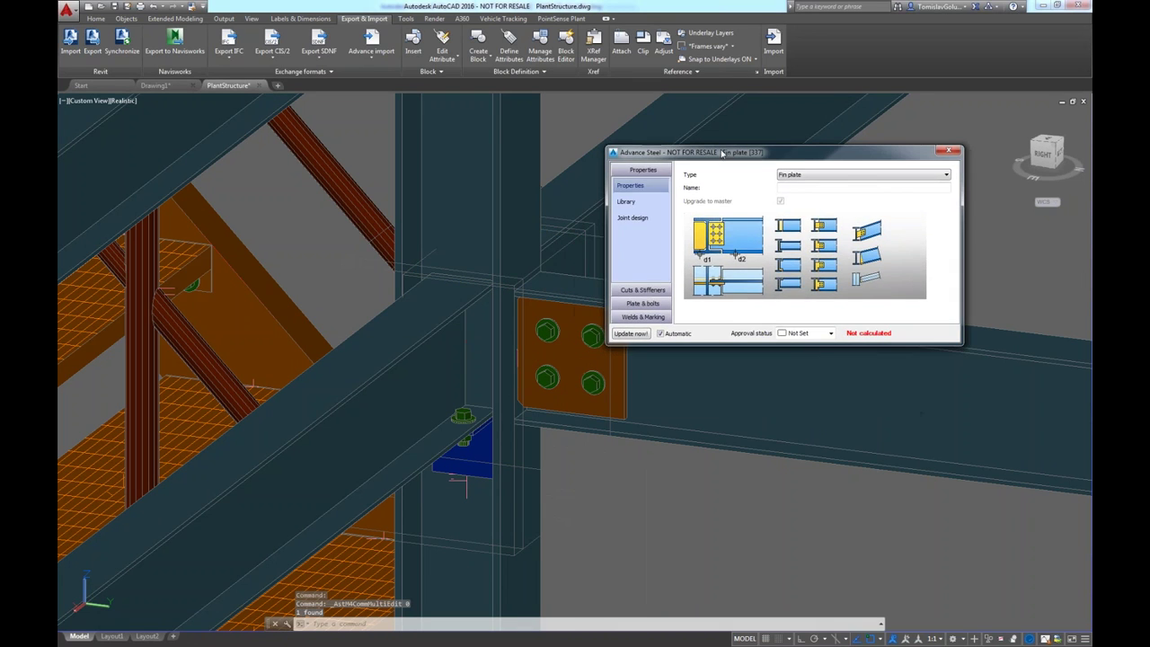
pyautogui.moveTo(800, 159); pyautogui.dragTo(861, 132)
pyautogui.click(702, 275)
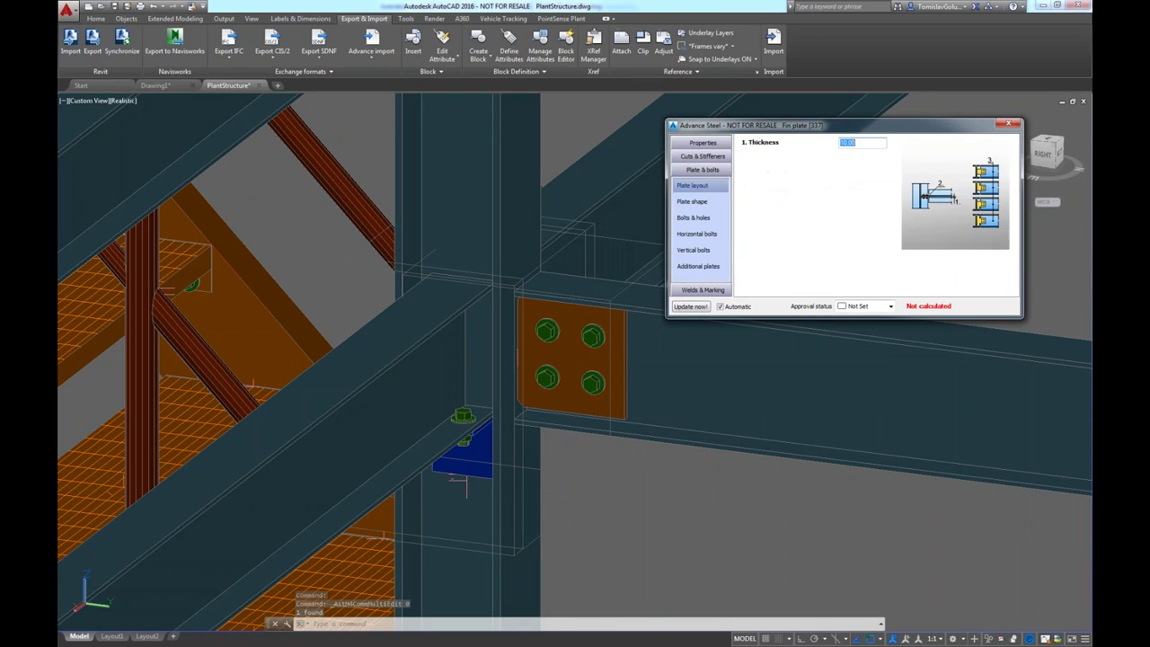
pyautogui.click(704, 205)
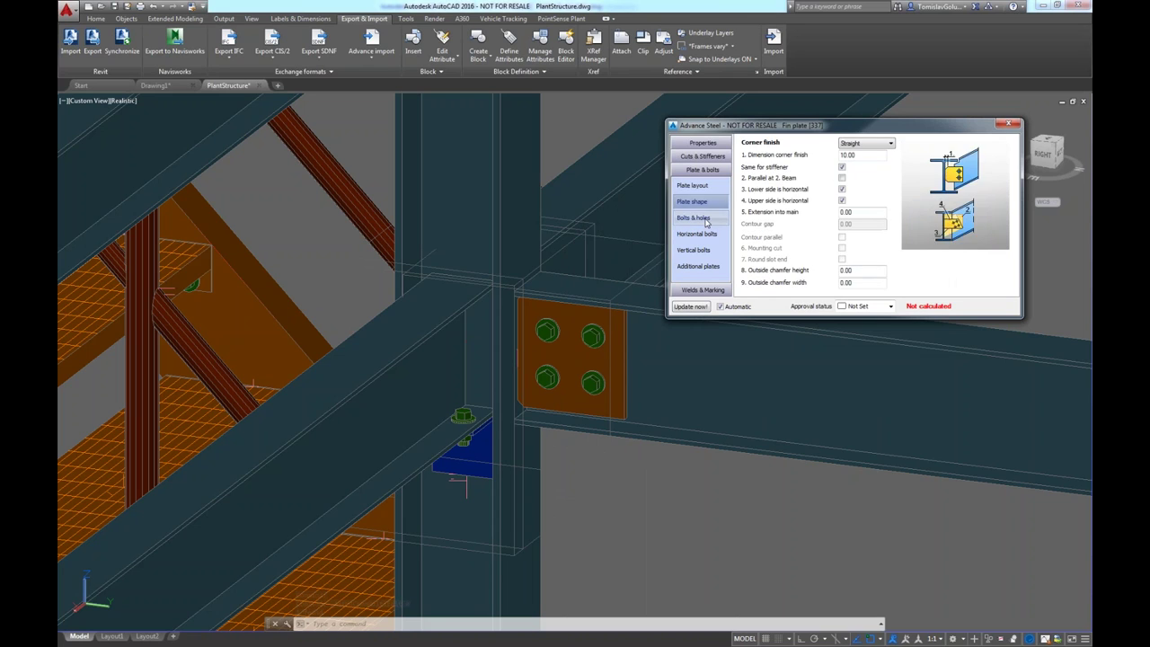
pyautogui.click(706, 219)
pyautogui.click(717, 235)
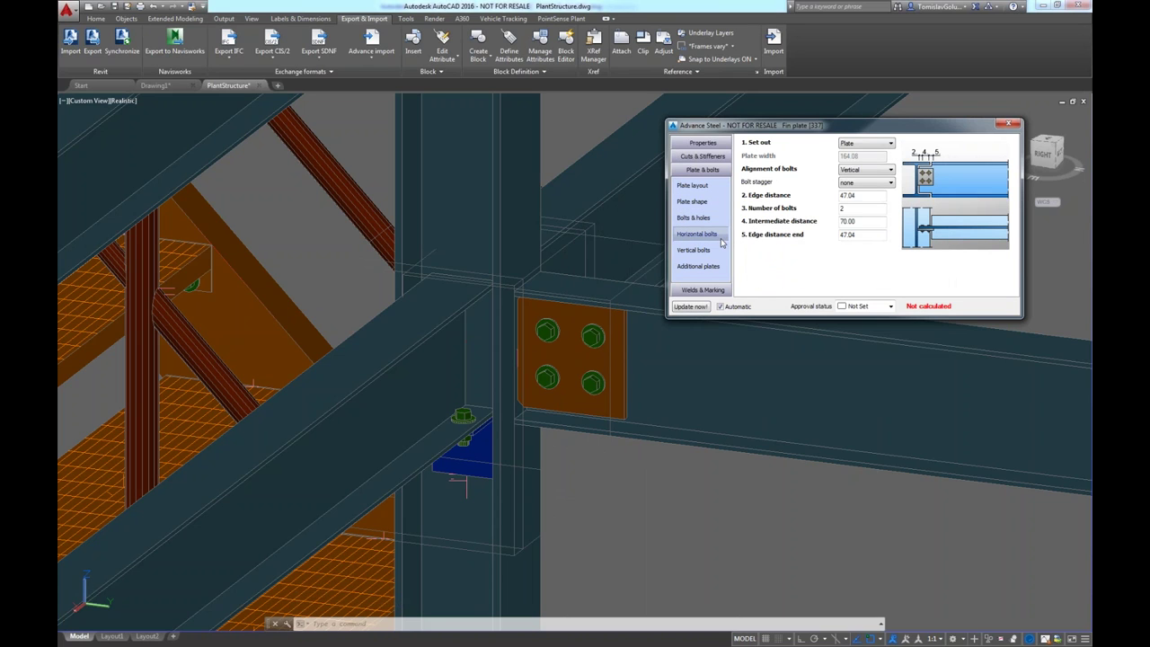
pyautogui.write('3')
pyautogui.click(857, 221)
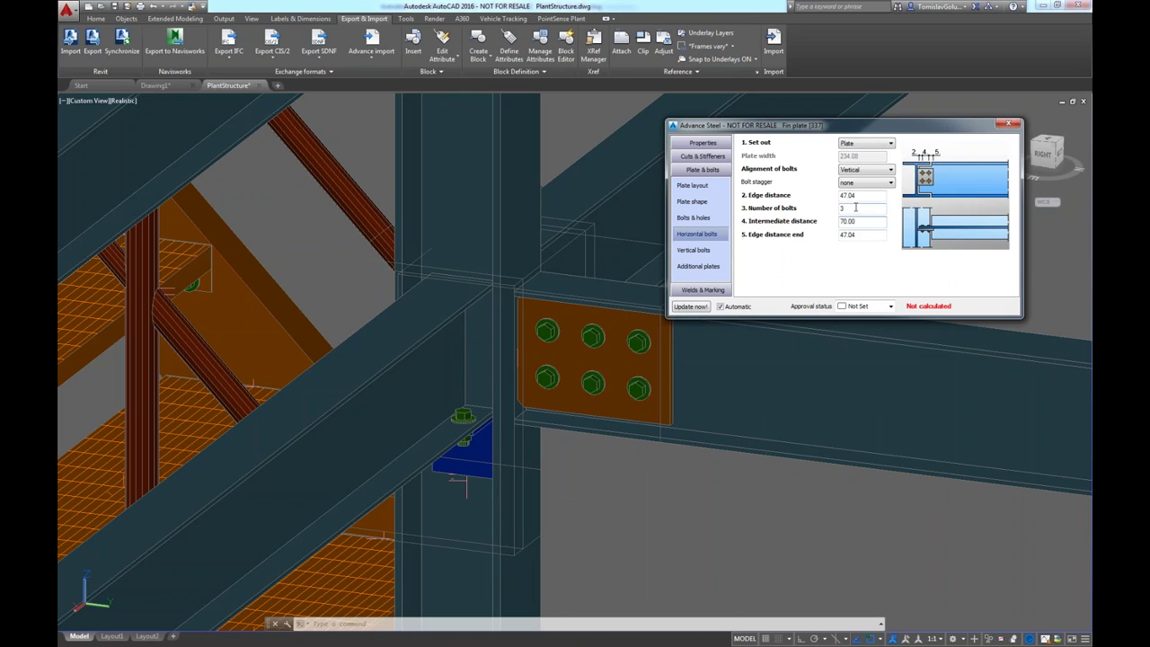
pyautogui.write('2')
pyautogui.click(856, 221)
pyautogui.click(702, 143)
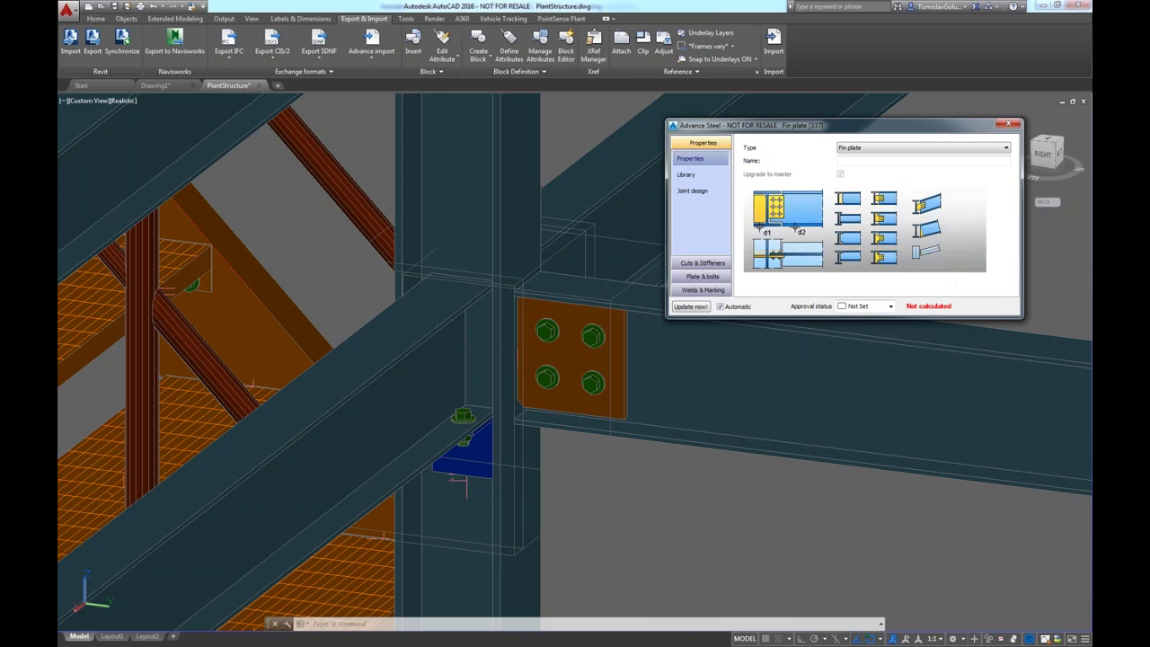
pyautogui.click(717, 175)
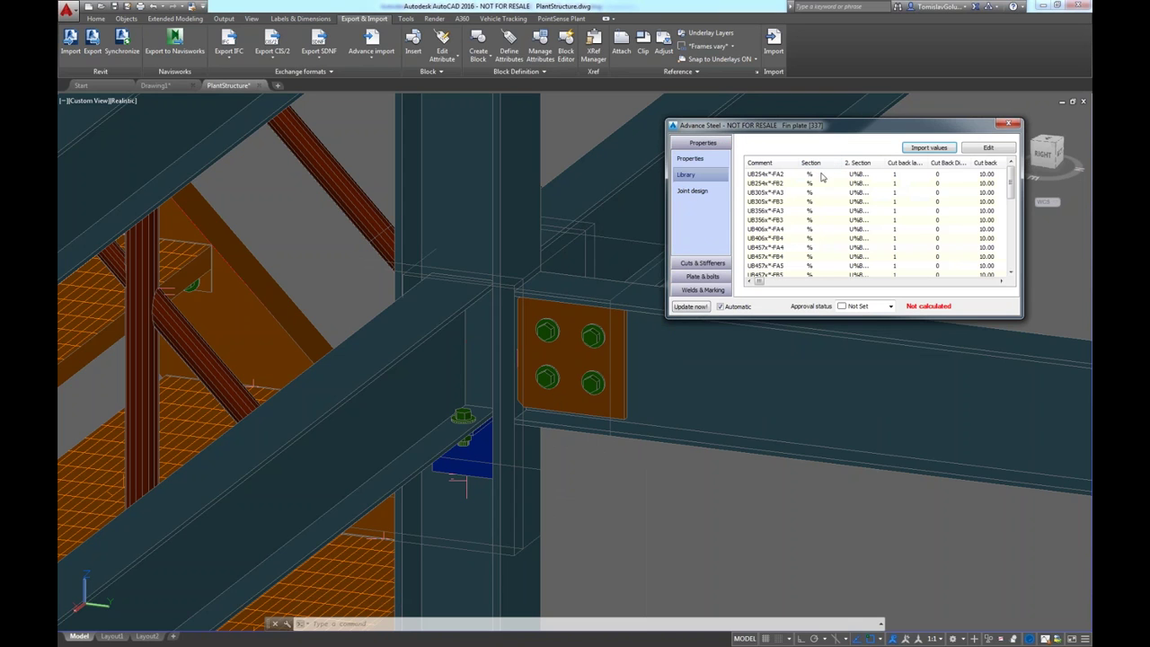
pyautogui.moveTo(1009, 180)
pyautogui.mouseDown()
pyautogui.moveTo(1009, 256)
pyautogui.moveTo(1008, 175)
pyautogui.mouseUp()
pyautogui.click(1010, 124)
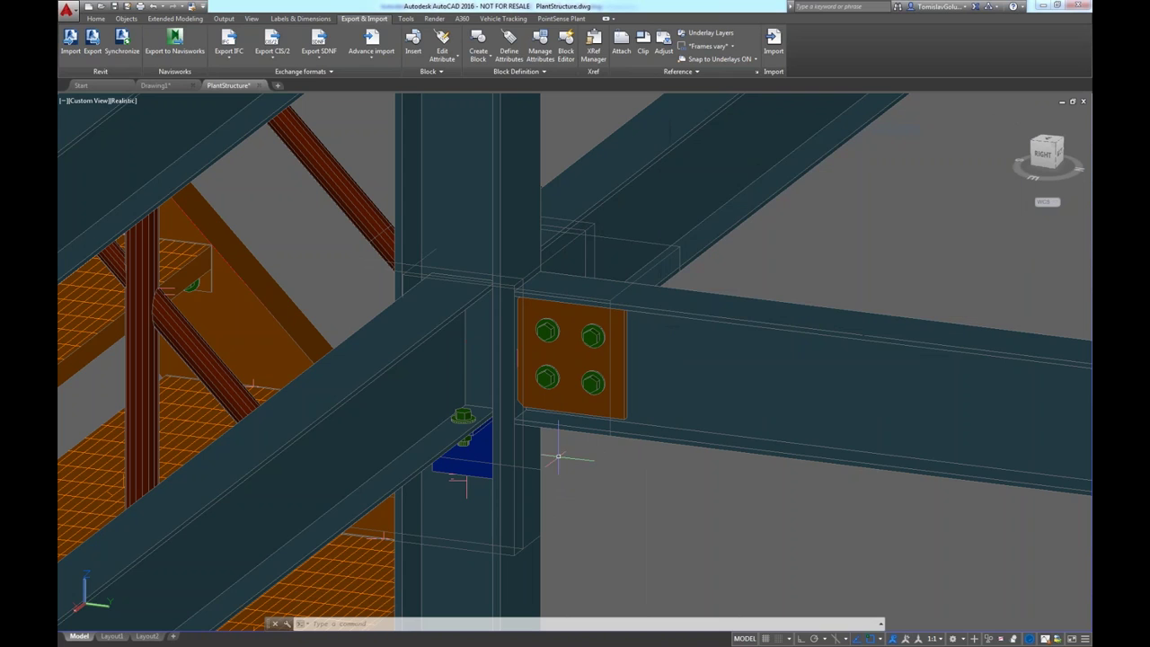
# Open the seated beam connection's properties and review its Angle cleat, Top angle, Bottom angle and Sections pages.
pyautogui.click(474, 547)
pyautogui.doubleClick(474, 548)
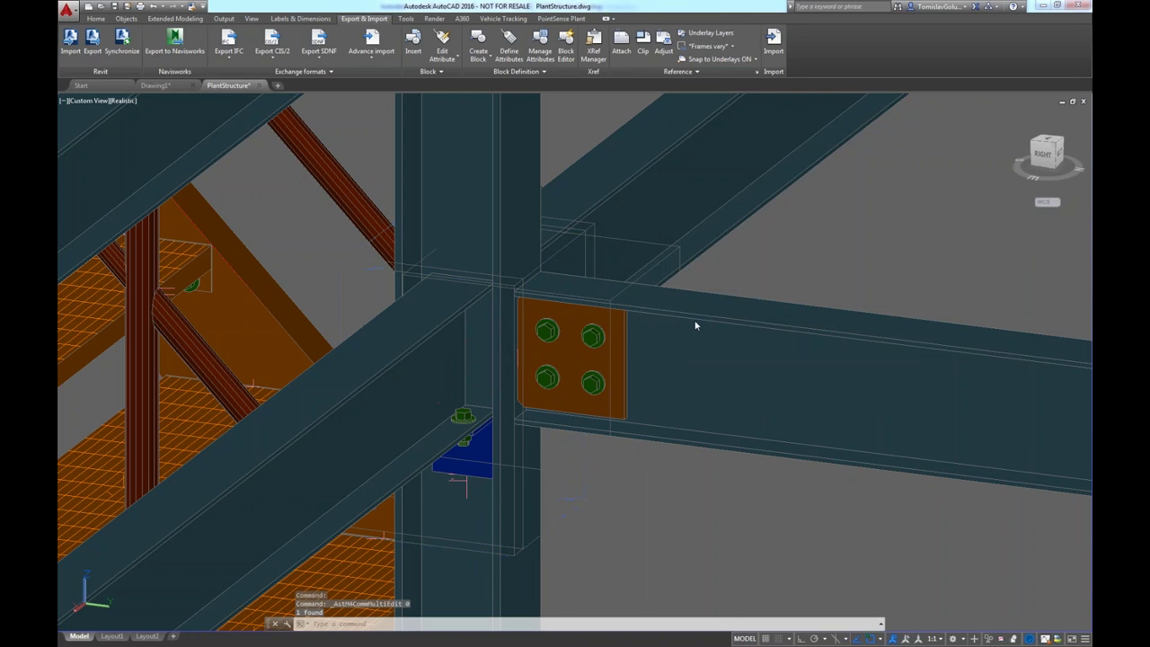
pyautogui.moveTo(811, 129); pyautogui.dragTo(767, 120)
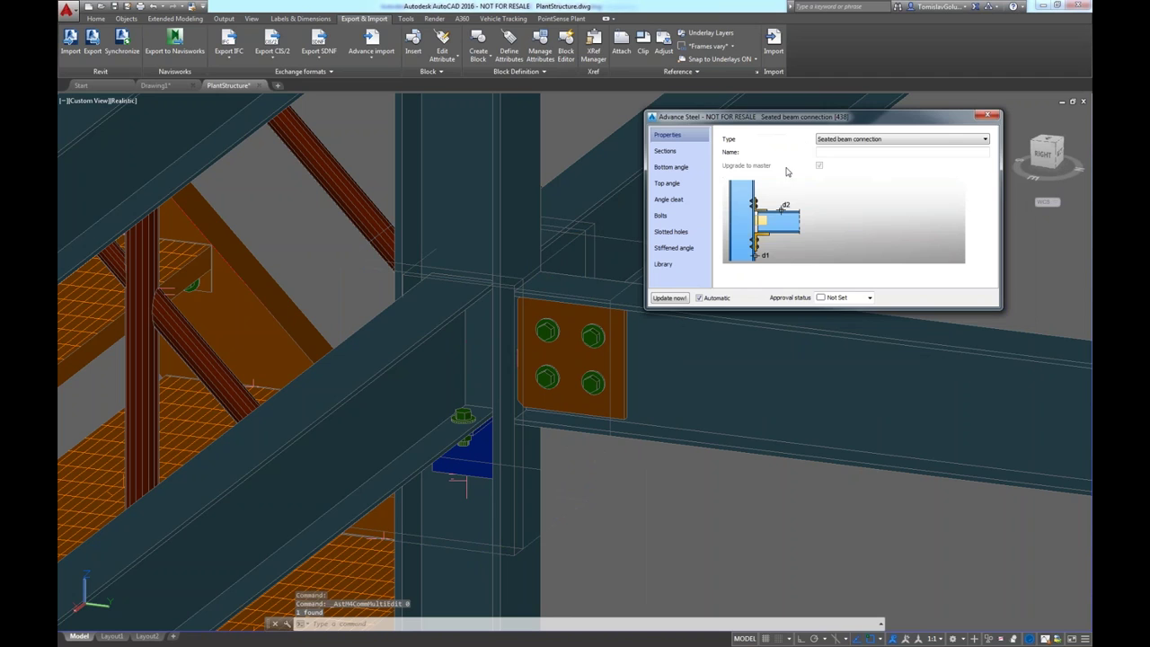
pyautogui.click(673, 199)
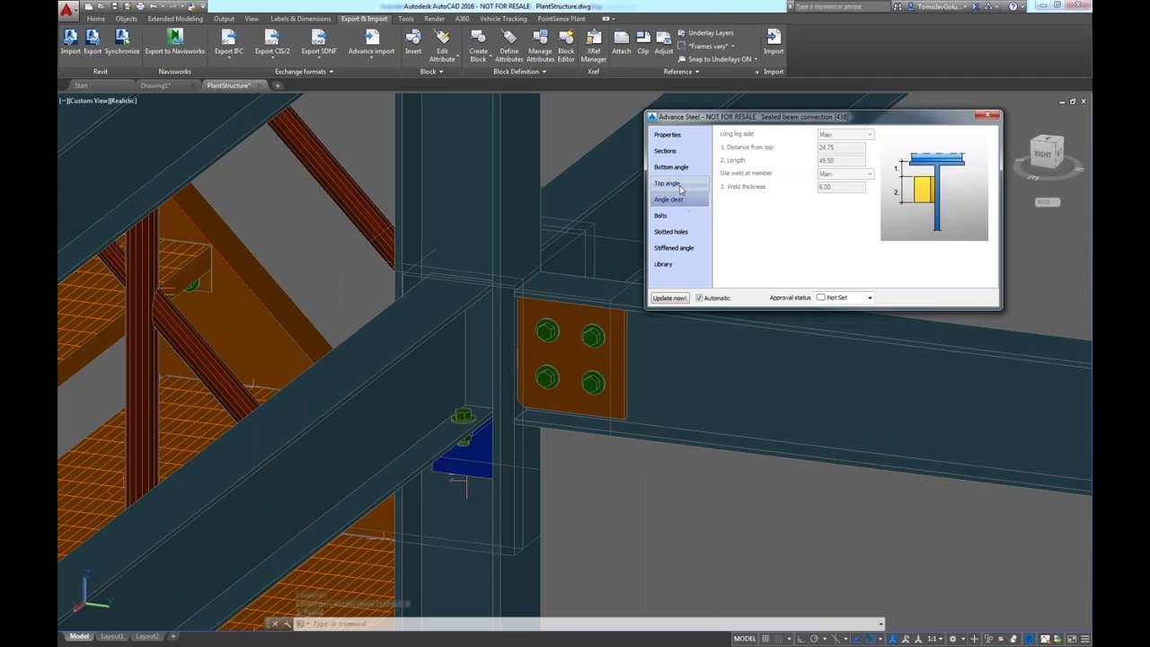
pyautogui.click(680, 184)
pyautogui.click(680, 167)
pyautogui.click(679, 152)
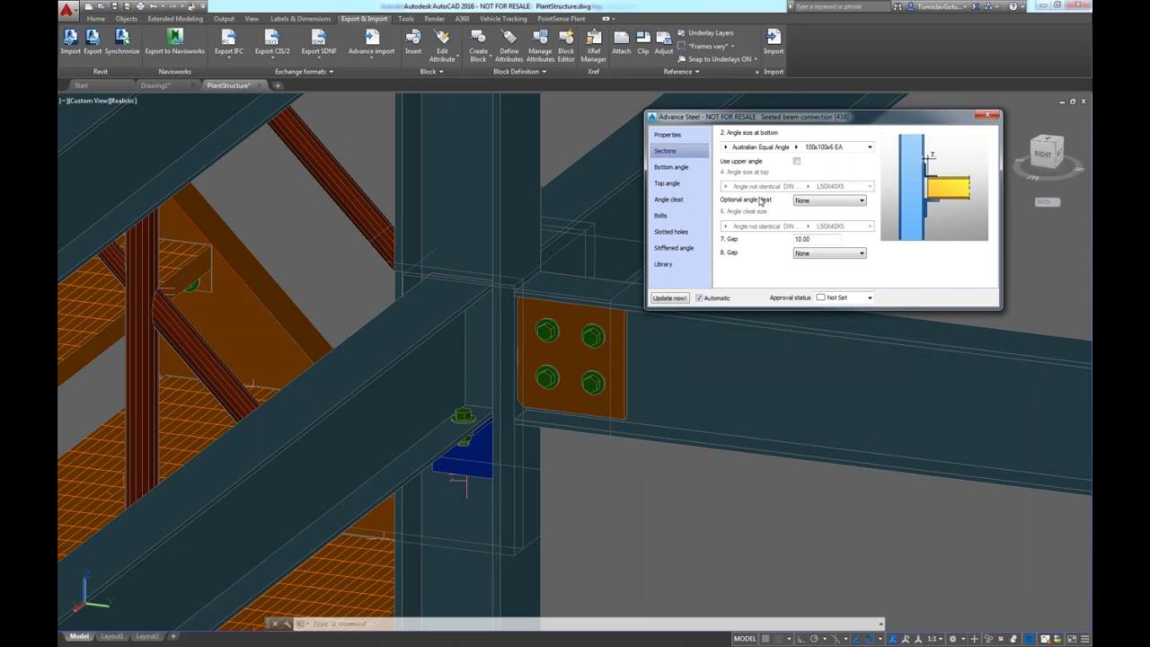
# Close the connection dialog without changes and zoom out to the full structure on its slab.
pyautogui.click(988, 114)
pyautogui.scroll(-3, 586, 259)
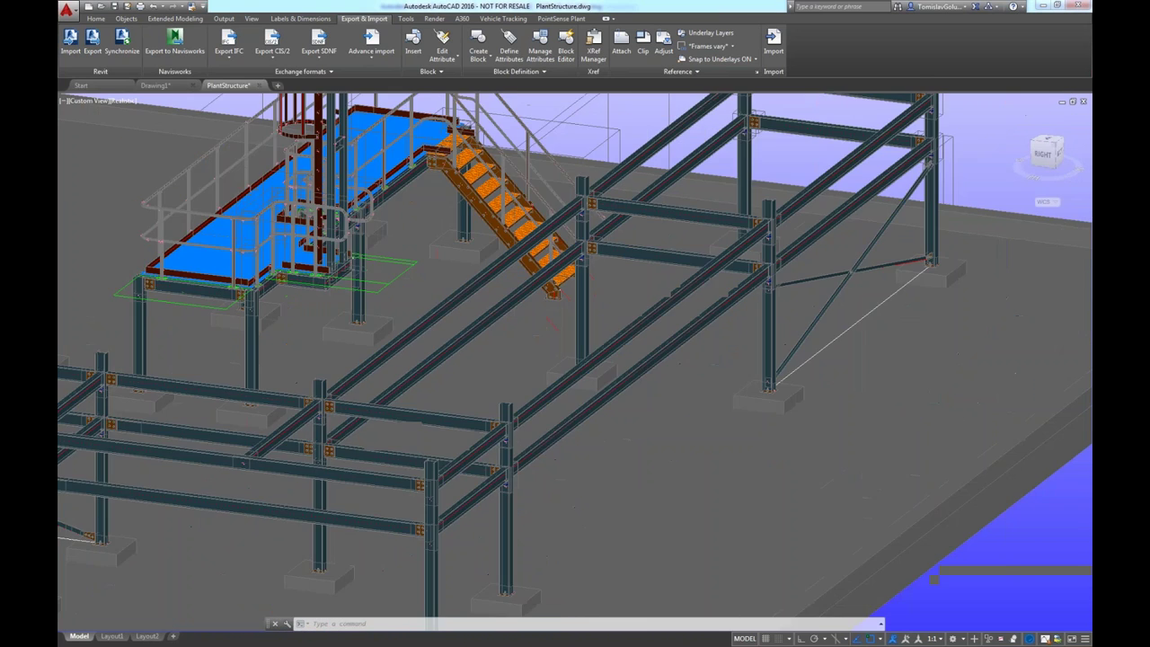
pyautogui.scroll(-6, 592, 261)
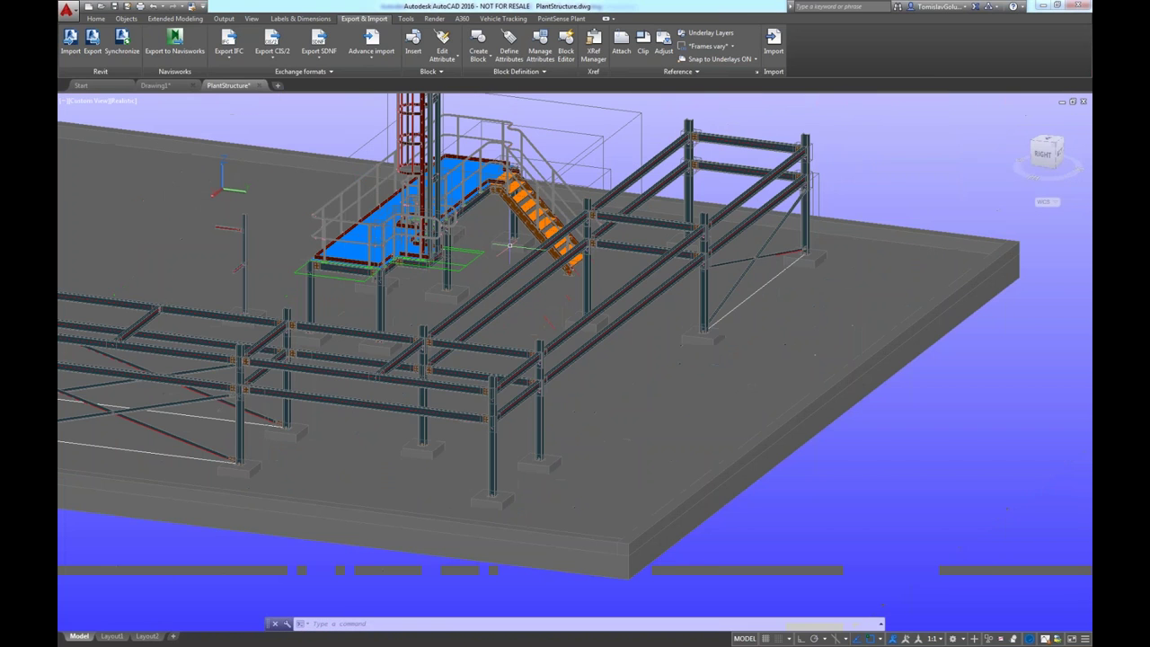
# Orbit and zoom the model, then close PlantStructure.dwg, answering the save-changes prompt.
pyautogui.moveTo(548, 288)
pyautogui.keyDown('shift'); pyautogui.mouseDown(button='middle')
pyautogui.moveTo(596, 287)
pyautogui.moveTo(530, 274)
pyautogui.mouseUp(button='middle'); pyautogui.keyUp('shift')
pyautogui.scroll(3, 511, 271)
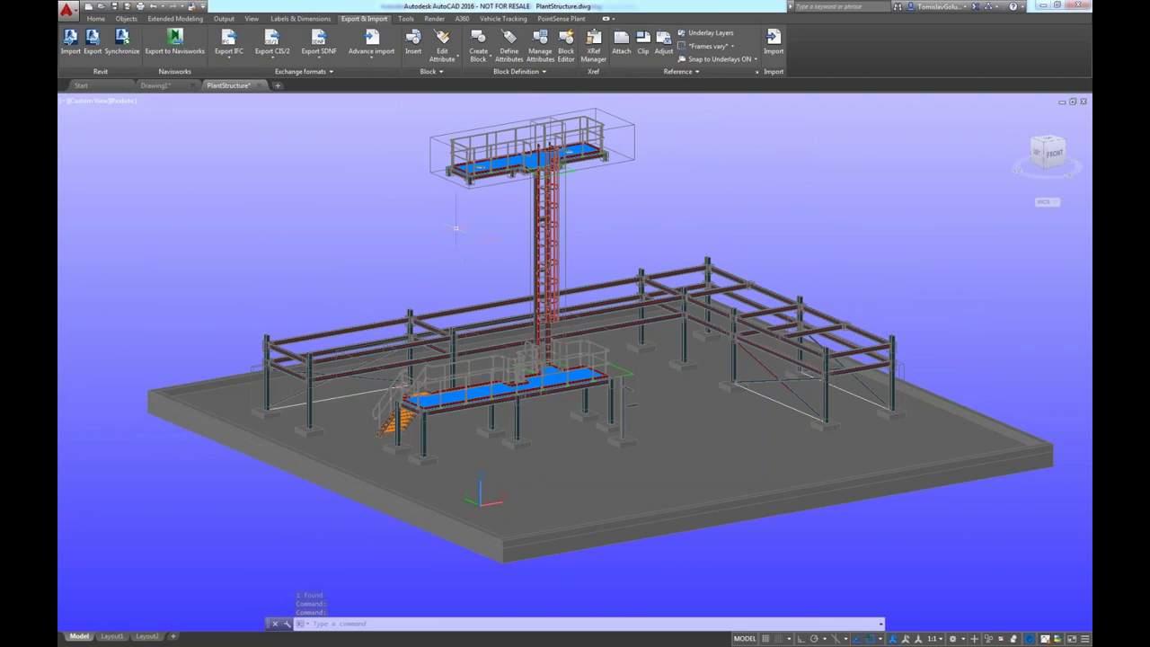
pyautogui.click(261, 85)
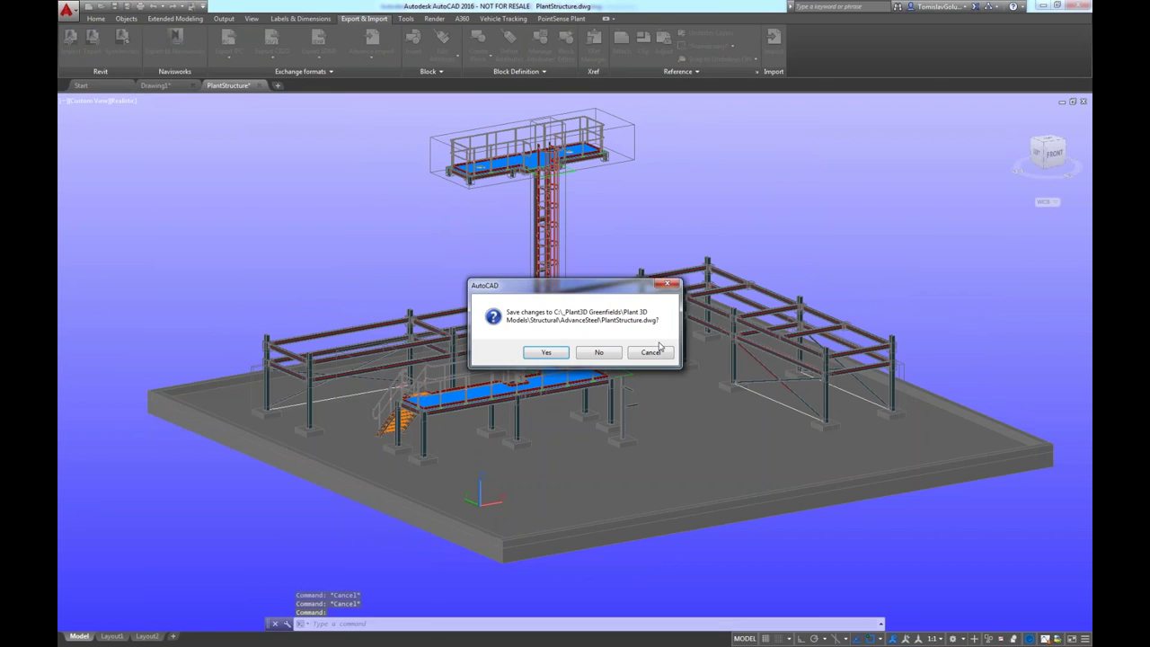
pyautogui.click(656, 351)
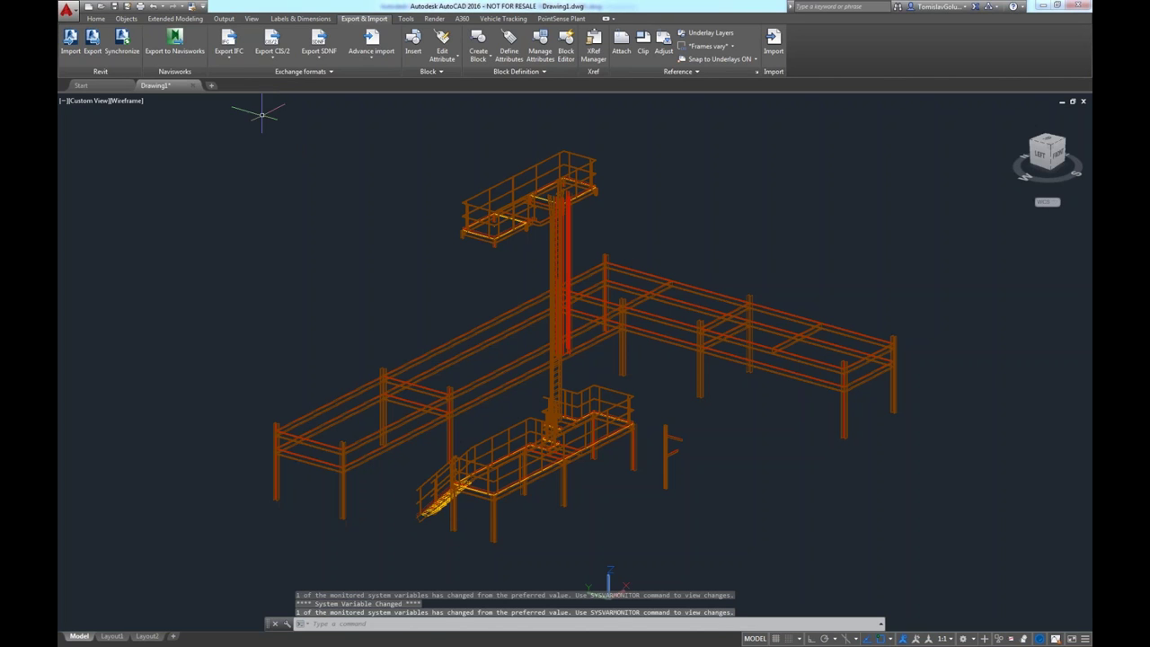
# Save Drawing1 to the Desktop as PlantStructure_2.dwg and close it.
pyautogui.click(114, 7)
pyautogui.click(434, 395)
pyautogui.write('PlantStructure_2')
pyautogui.click(702, 432)
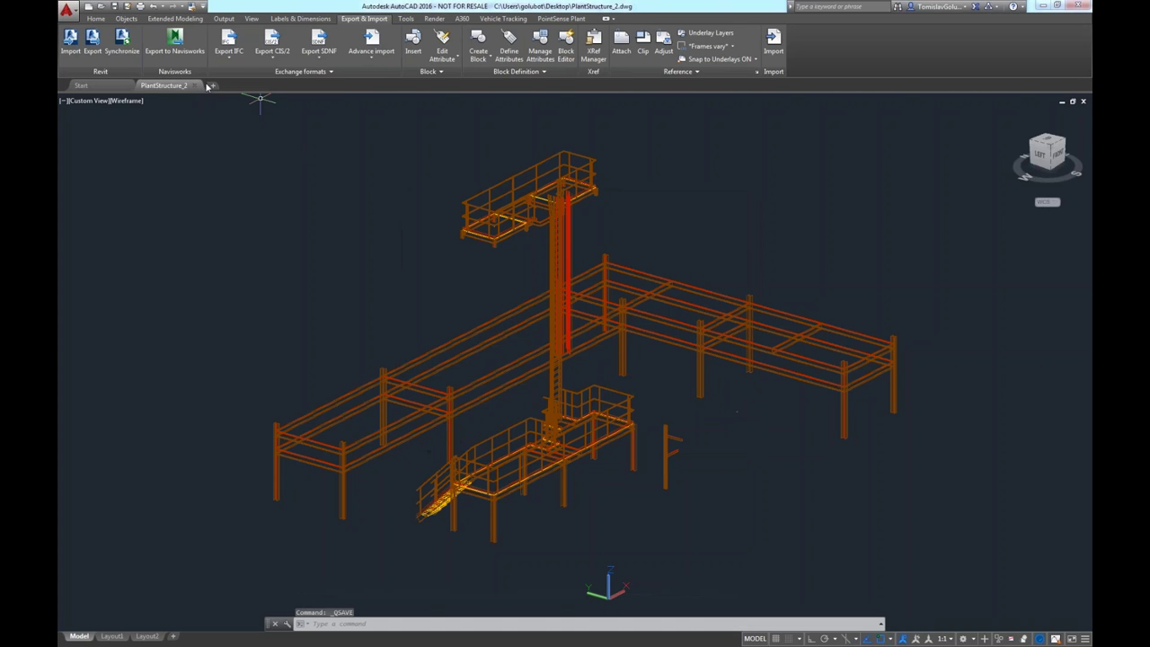
pyautogui.click(195, 86)
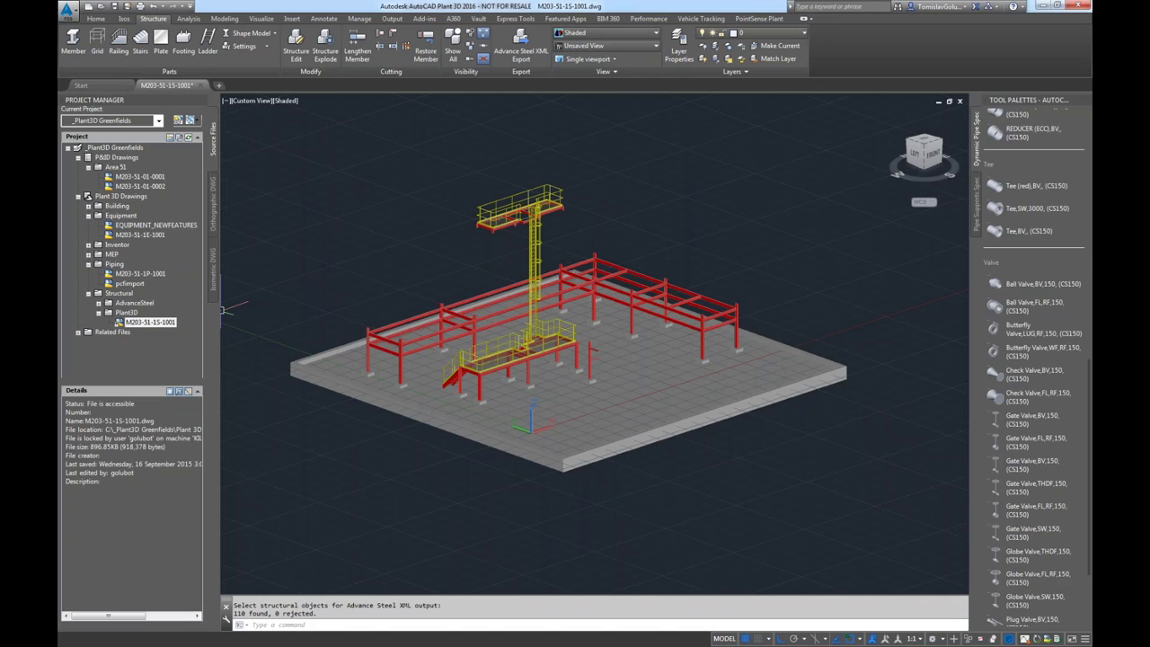
# Copy Desktop\PlantStructure_2.dwg into the project's AdvanceSteel folder, then close M203-51-1S-1001 without saving.
pyautogui.doubleClick(145, 306)
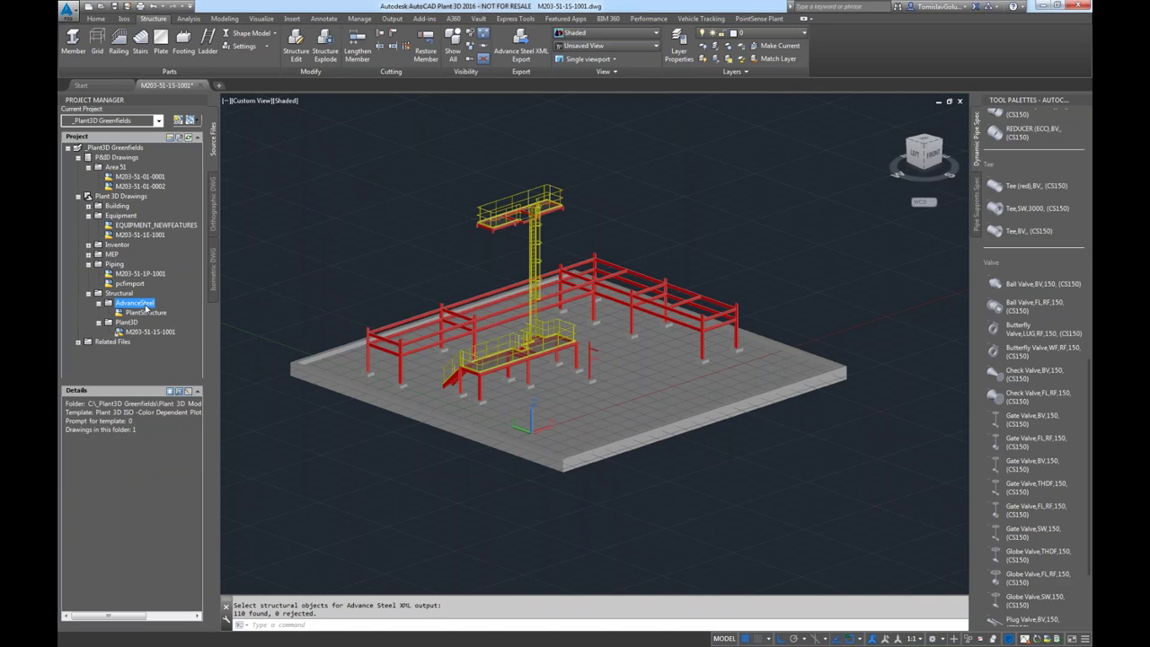
pyautogui.rightClick(145, 307)
pyautogui.click(196, 349)
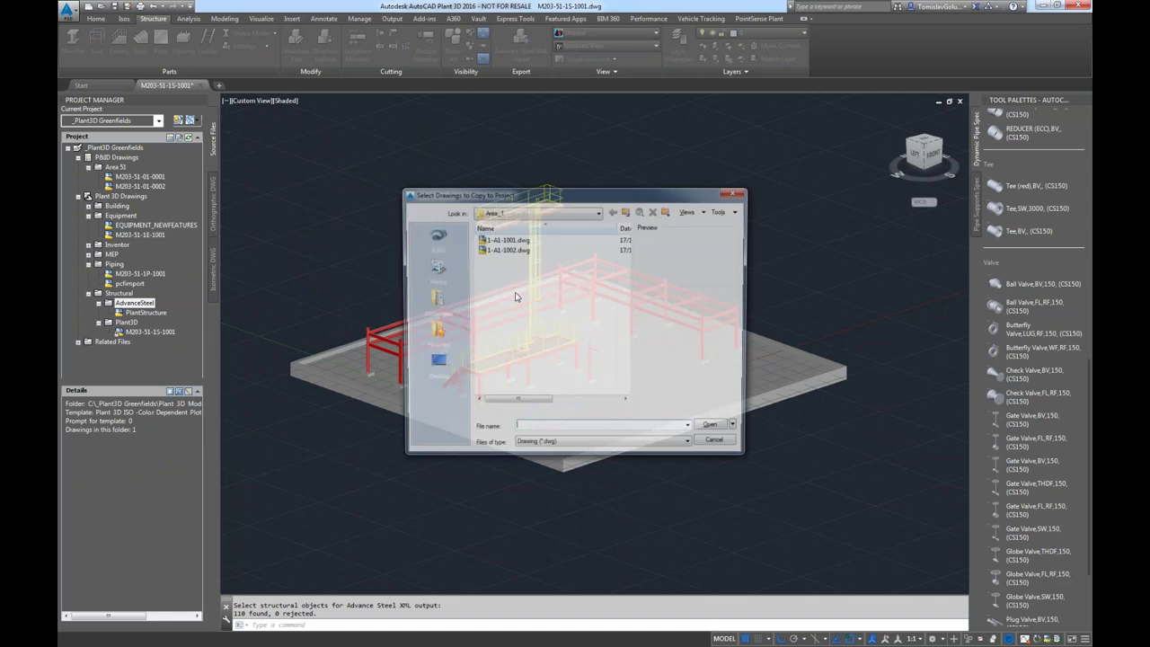
pyautogui.click(512, 300)
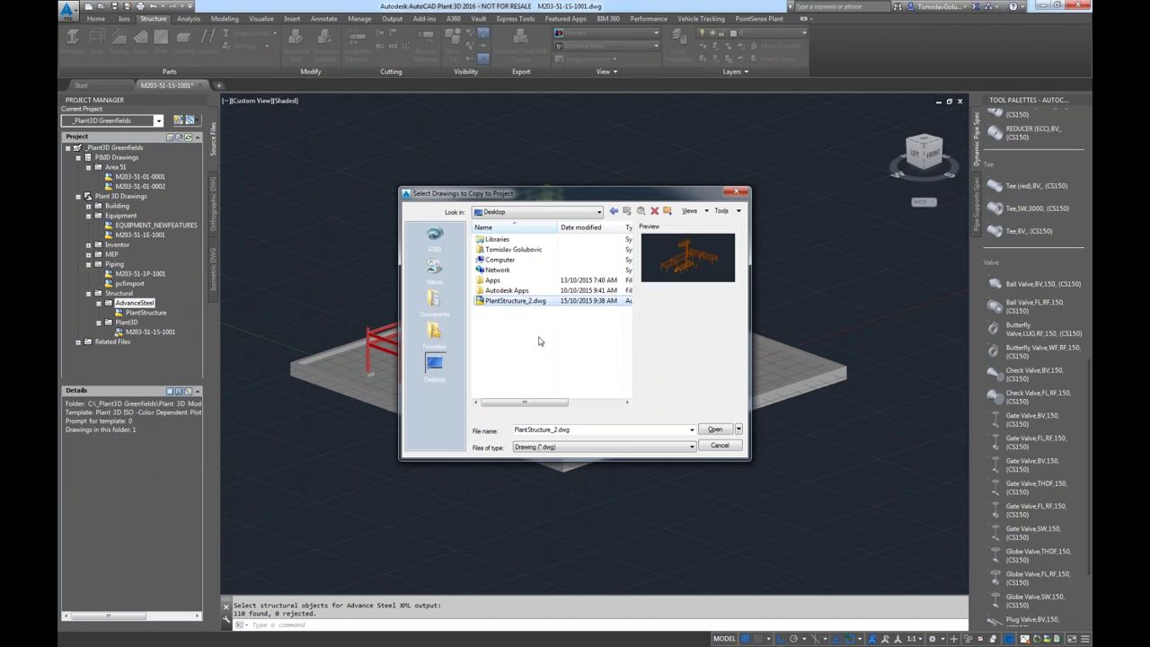
pyautogui.click(705, 447)
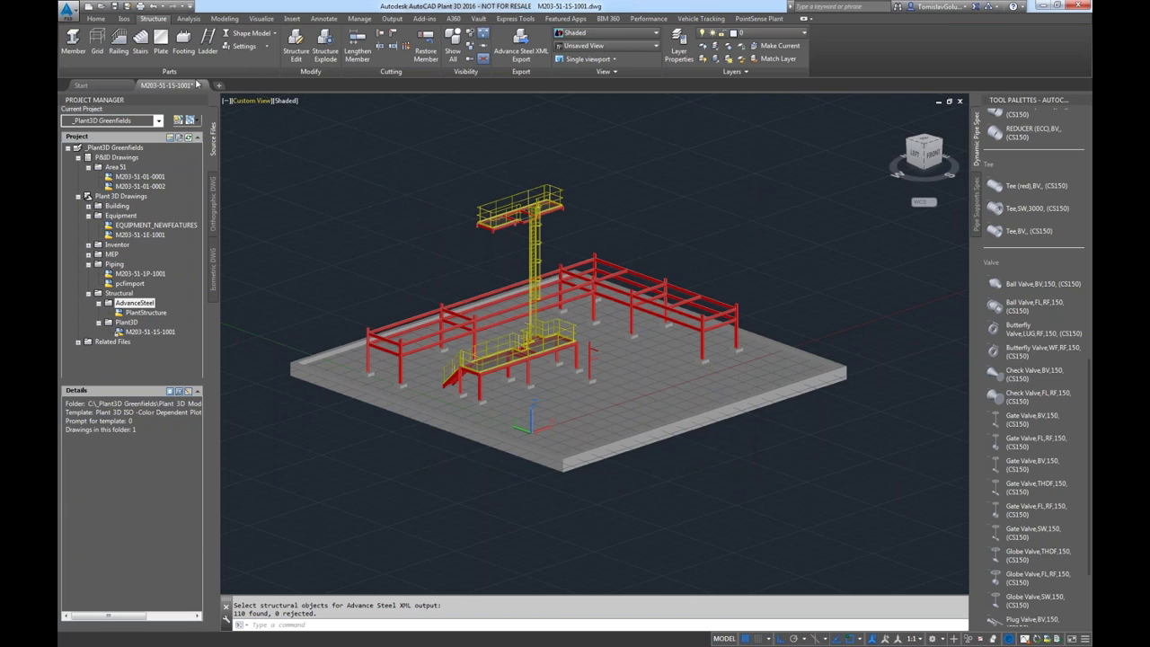
pyautogui.click(200, 86)
pyautogui.press('n')
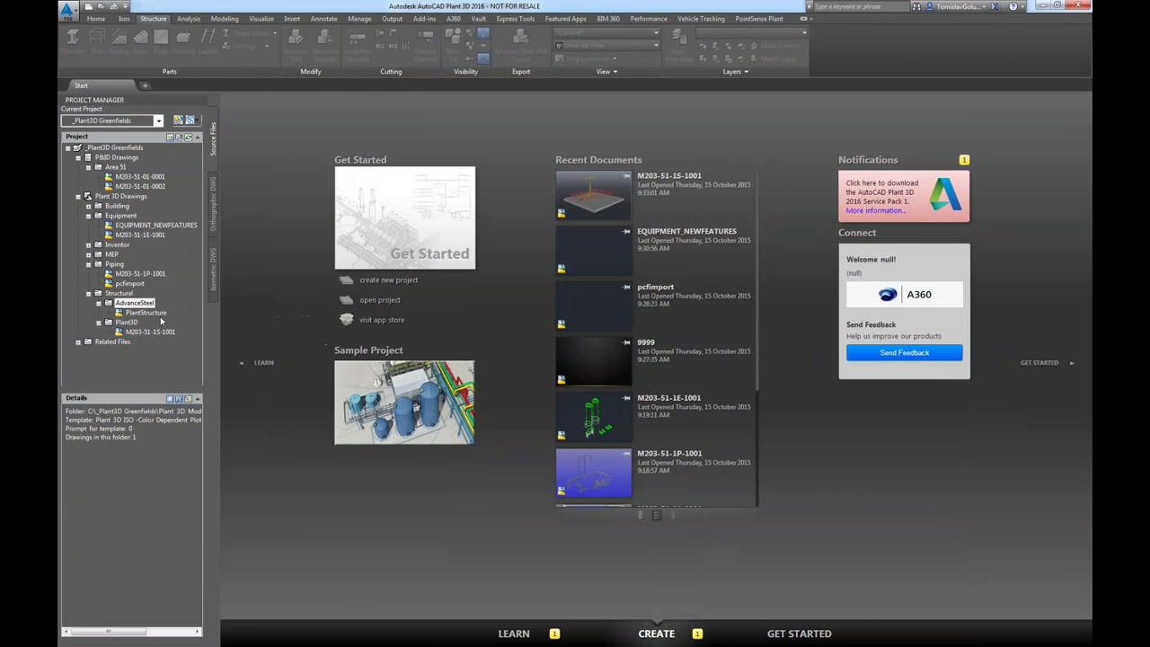
# Open PlantStructure and review a beam's properties, then close the palette and clear the selection.
pyautogui.doubleClick(146, 313)
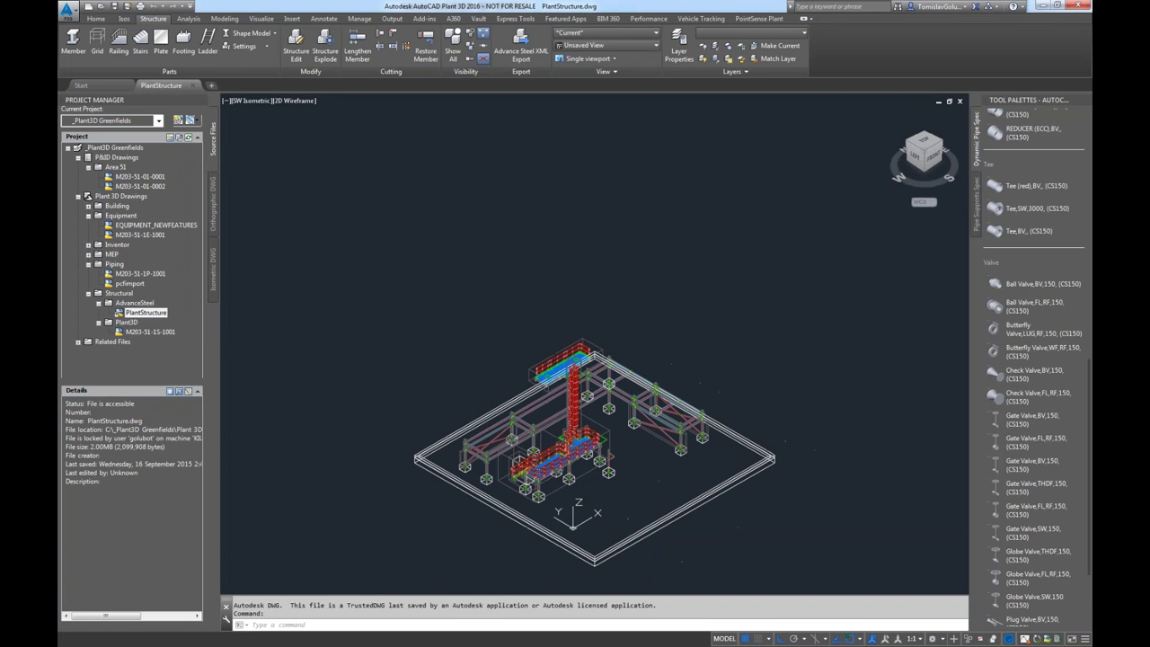
pyautogui.moveTo(574, 481); pyautogui.dragTo(593, 381, button='middle')
pyautogui.scroll(10, 458, 310)
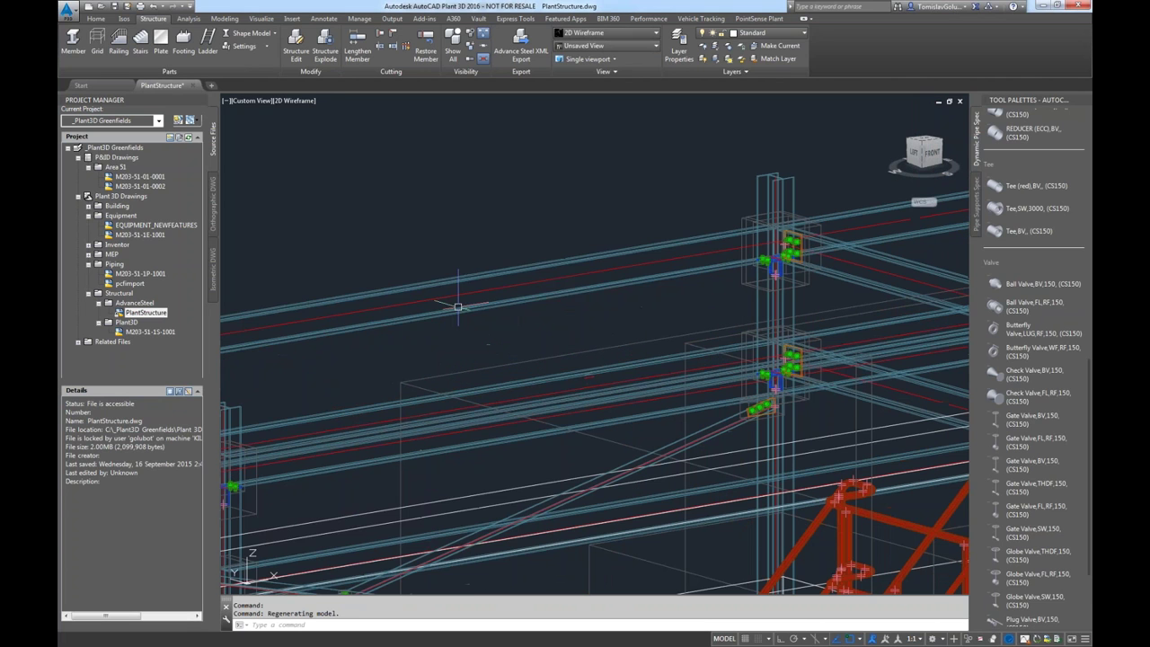
pyautogui.rightClick(456, 307)
pyautogui.click(513, 541)
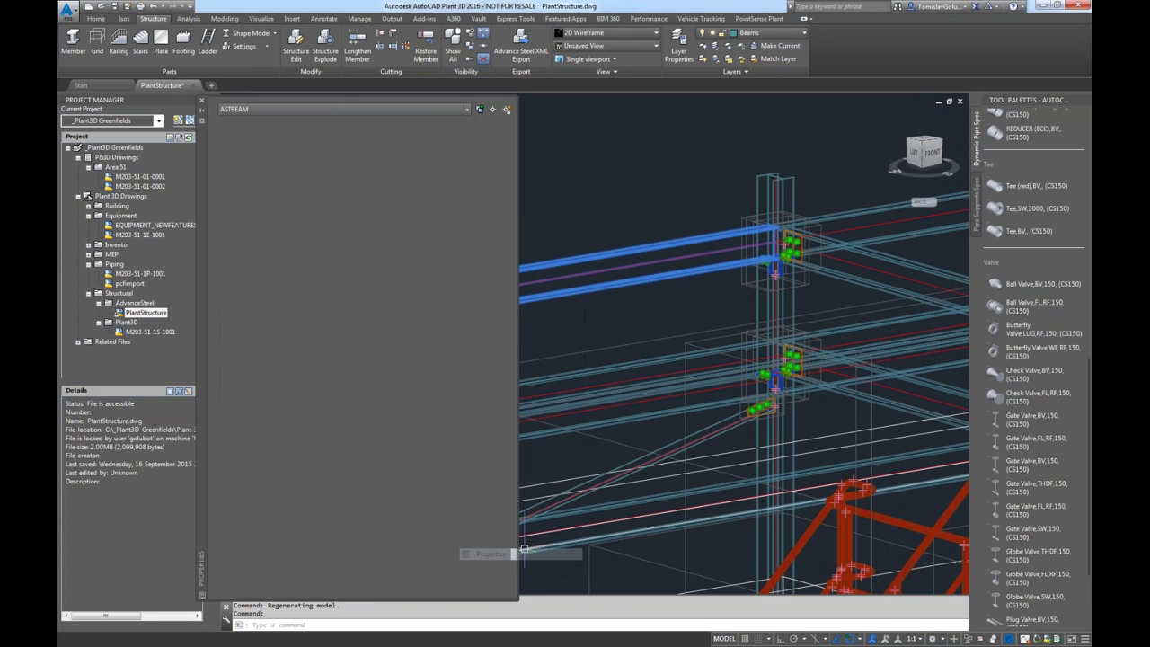
pyautogui.moveTo(590, 321); pyautogui.dragTo(773, 303, button='middle')
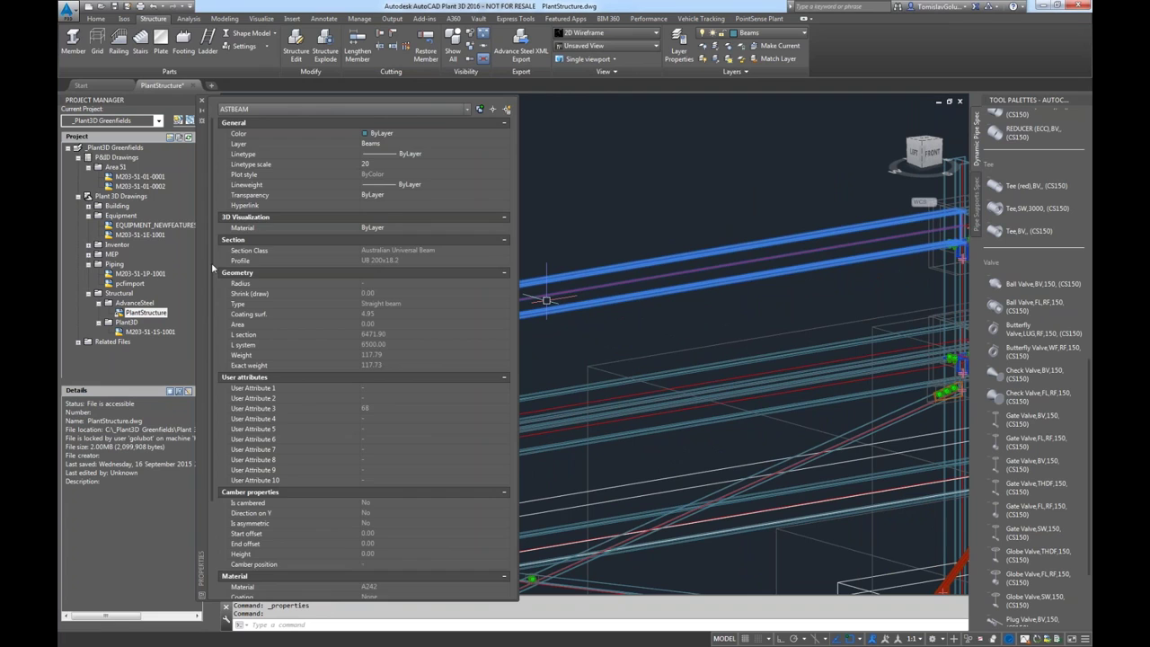
pyautogui.scroll(-3, 213, 268)
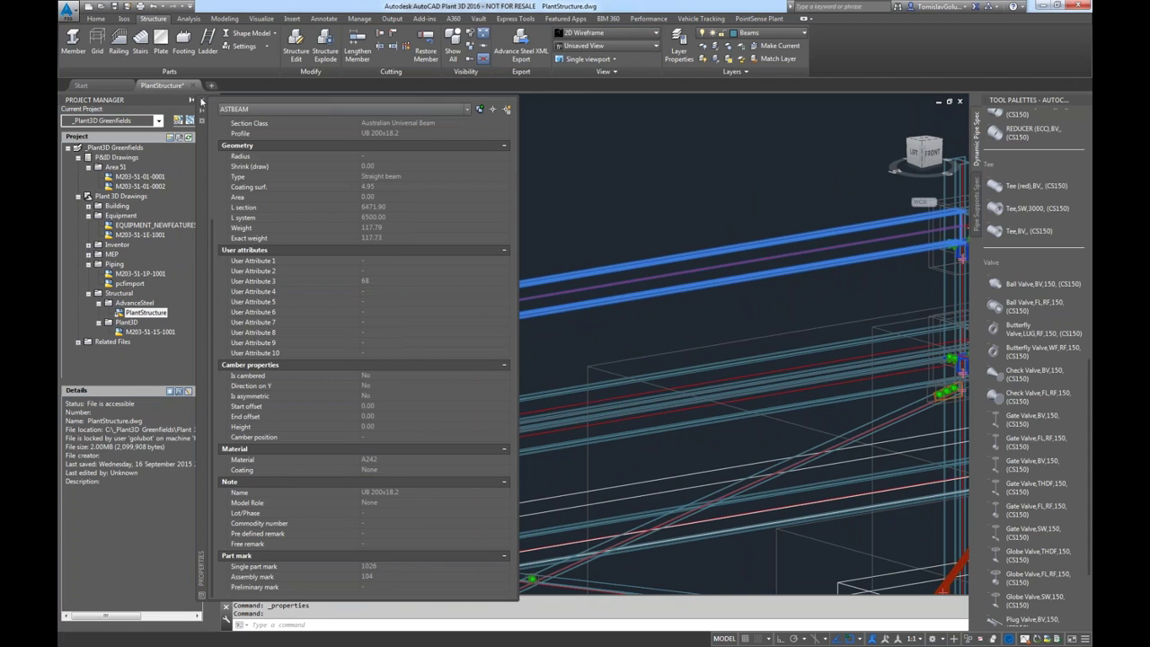
pyautogui.click(201, 100)
pyautogui.press('Escape')
pyautogui.press('Escape')
# Close PlantStructure, confirming the save prompt, and open piping drawing M203-51-1P-1001.
pyautogui.scroll(-5, 569, 321)
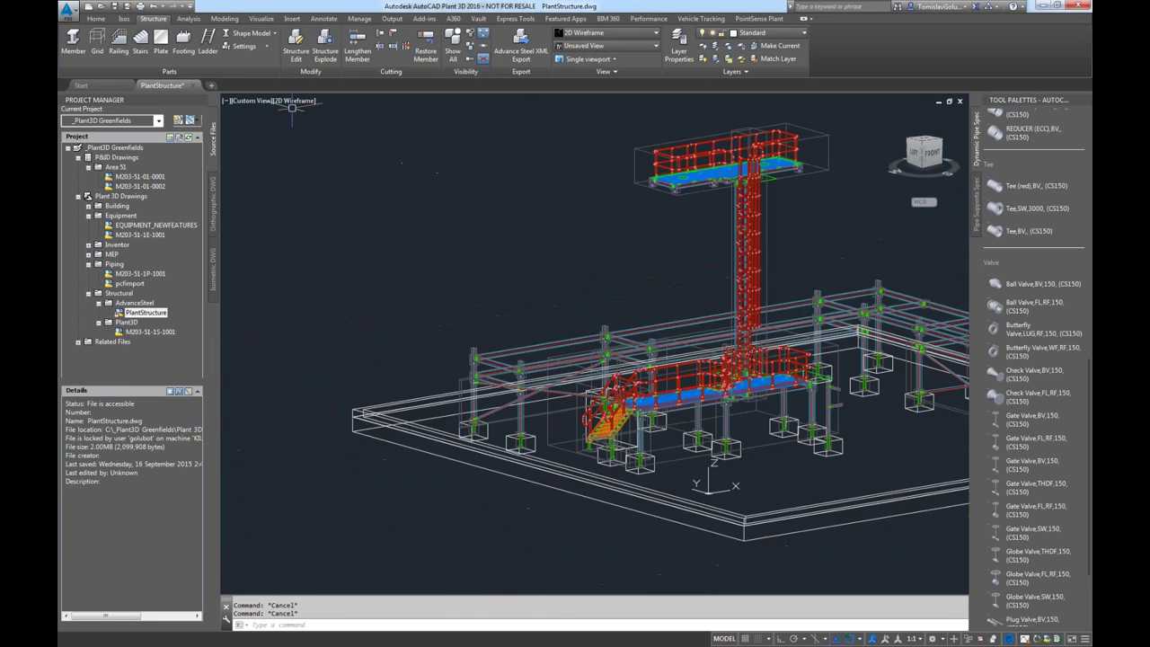
pyautogui.click(200, 85)
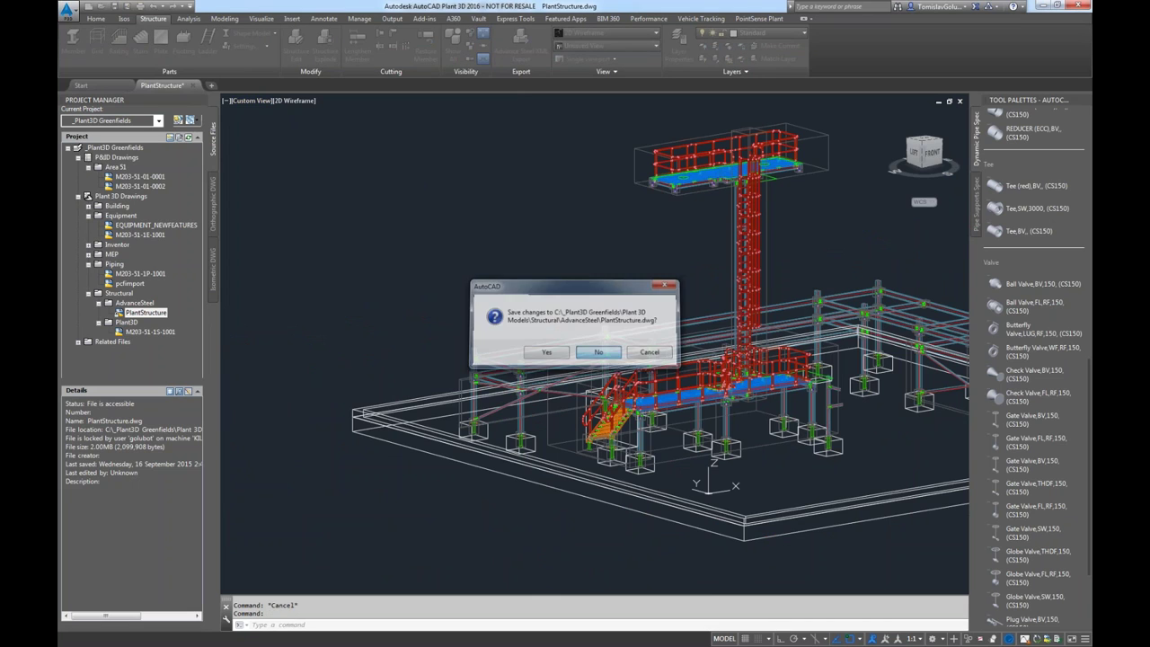
pyautogui.press('Return')
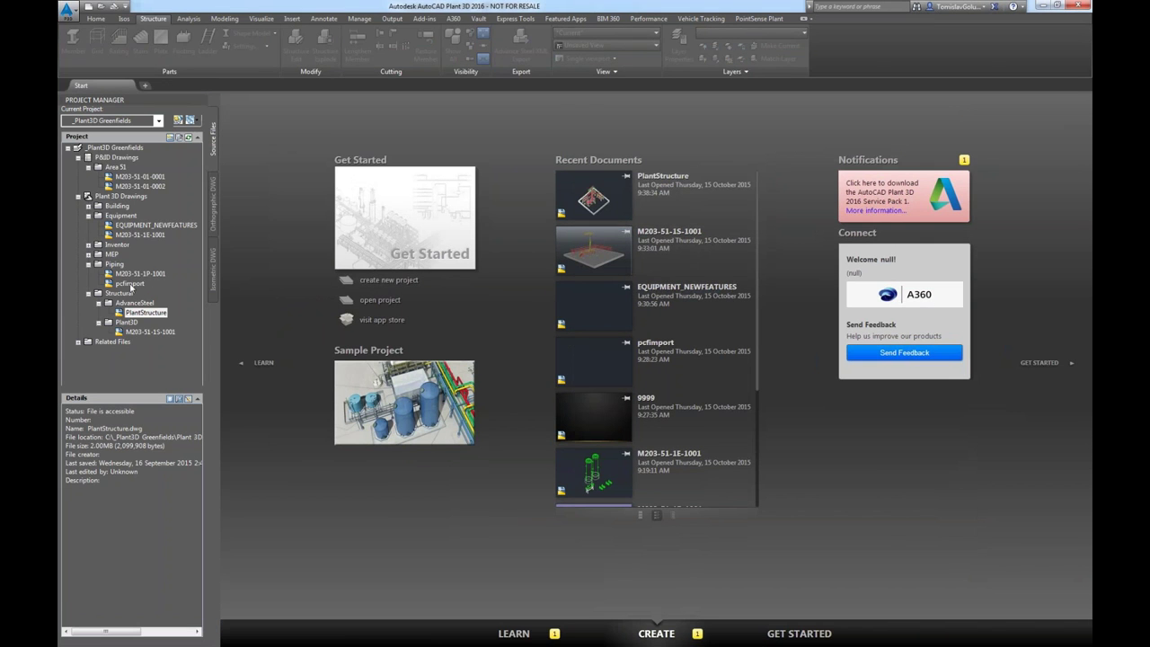
pyautogui.doubleClick(136, 273)
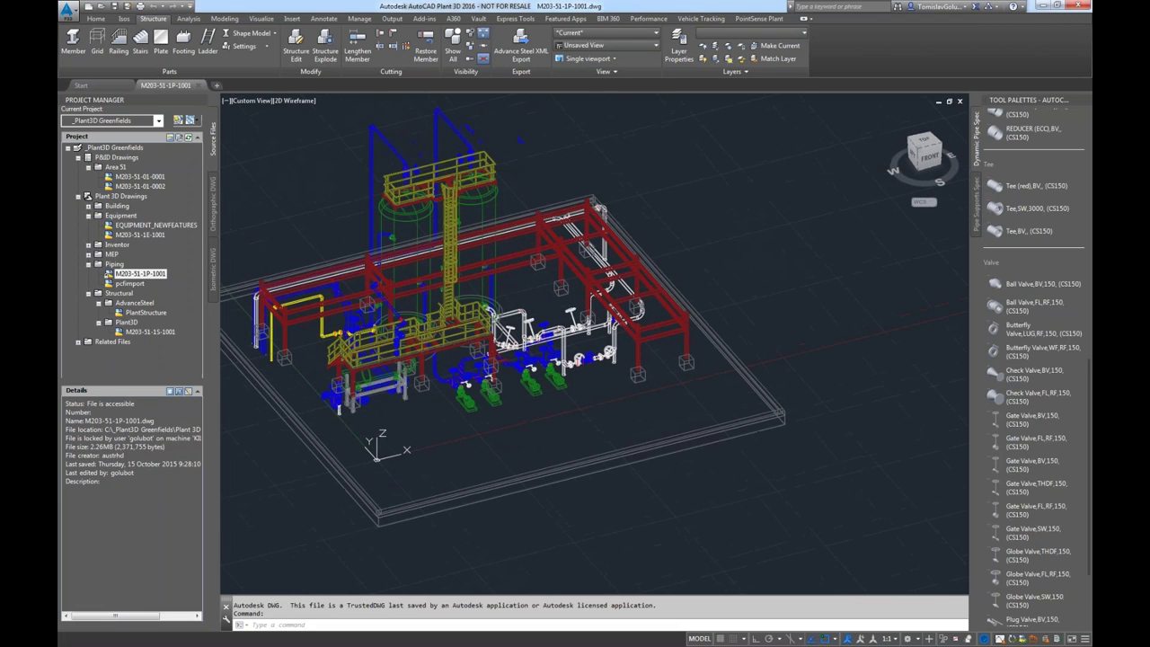
# Unload the M203-51-1S-1001 structural reference in the External References palette (XR).
pyautogui.write('xr')
pyautogui.press('Return')
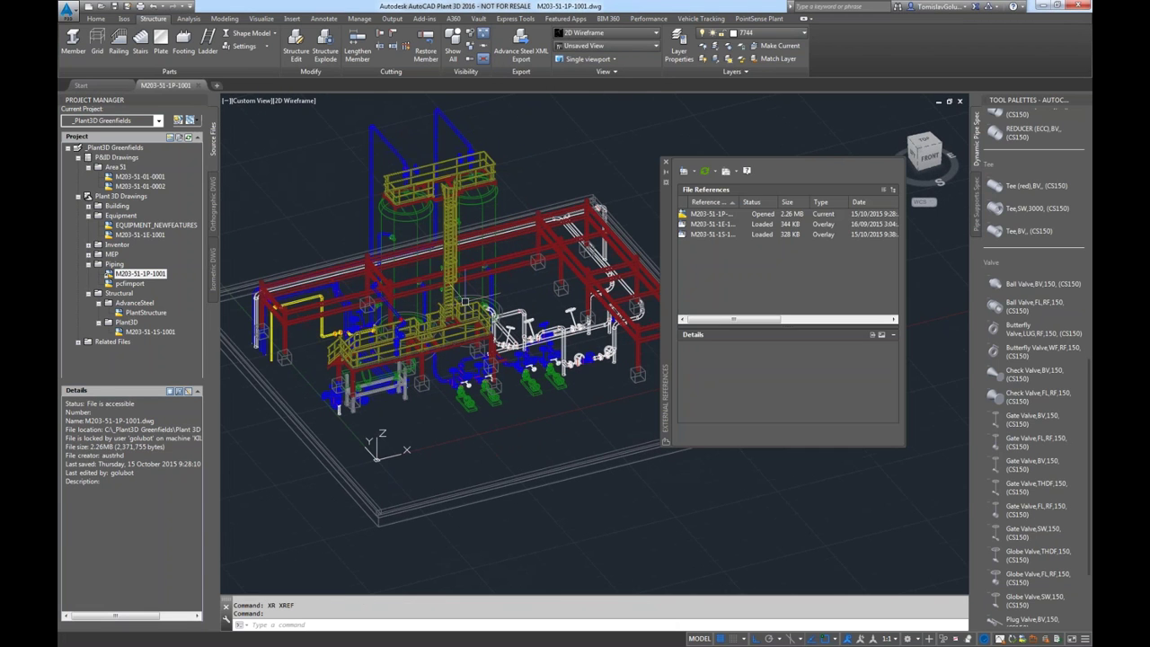
pyautogui.click(697, 236)
pyautogui.rightClick(699, 235)
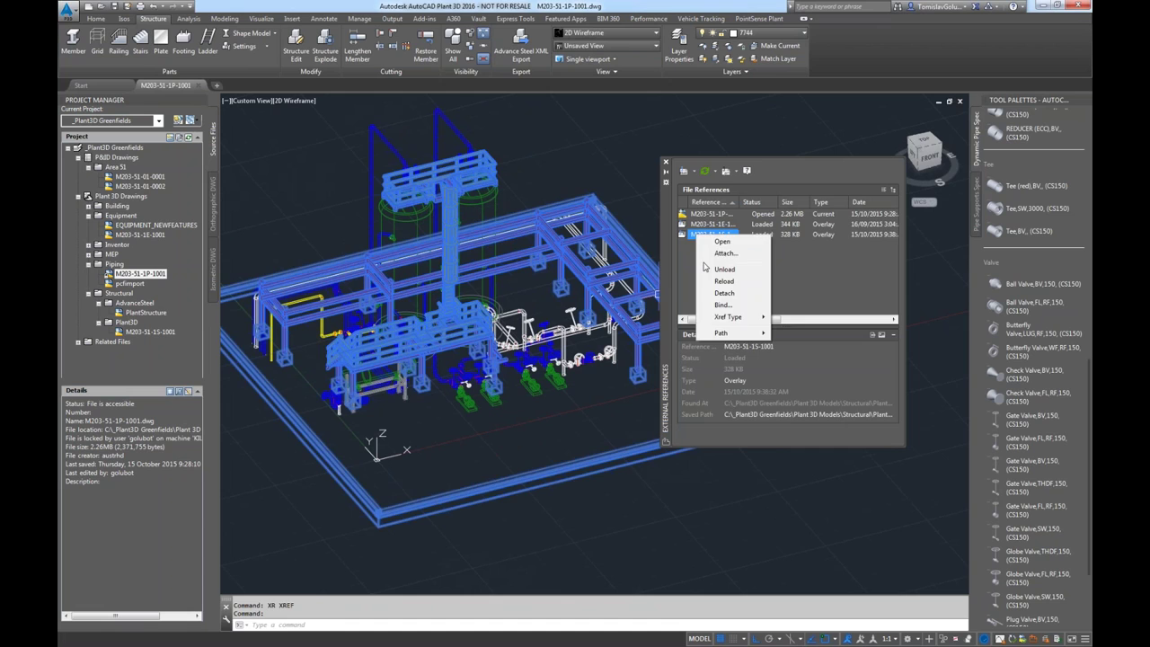
pyautogui.click(710, 269)
# Attach Structural\AdvanceSteel\PlantStructure.dwg as an overlay reference.
pyautogui.rightClick(708, 267)
pyautogui.press('Escape')
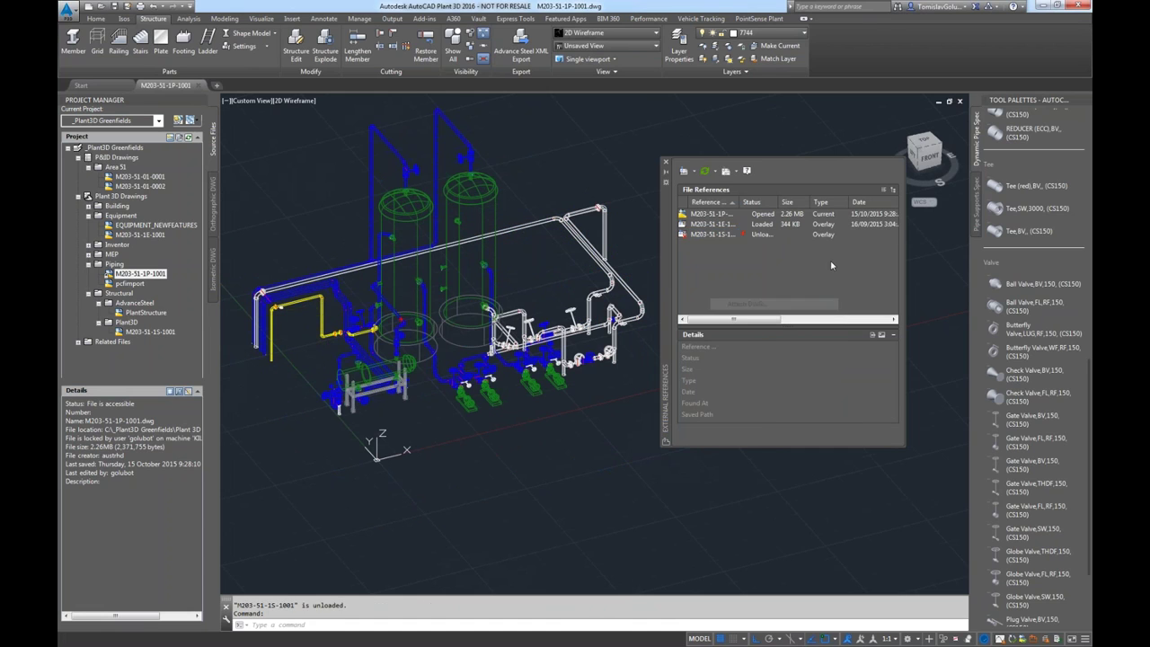
pyautogui.click(684, 171)
pyautogui.click(537, 211)
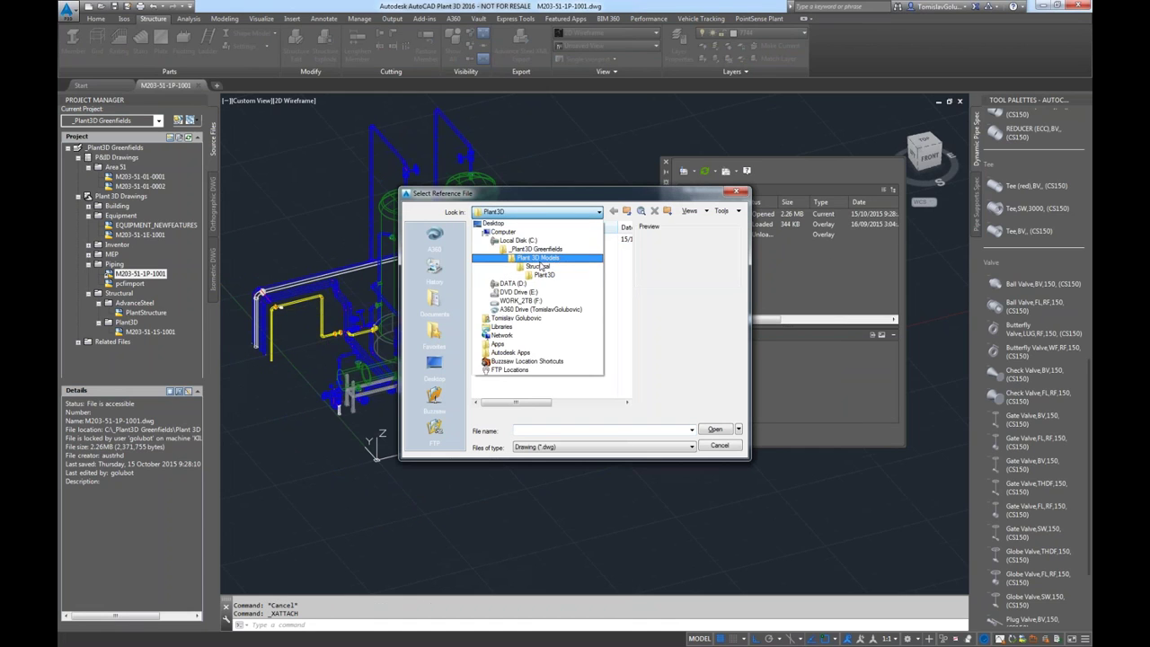
pyautogui.click(540, 267)
pyautogui.doubleClick(528, 240)
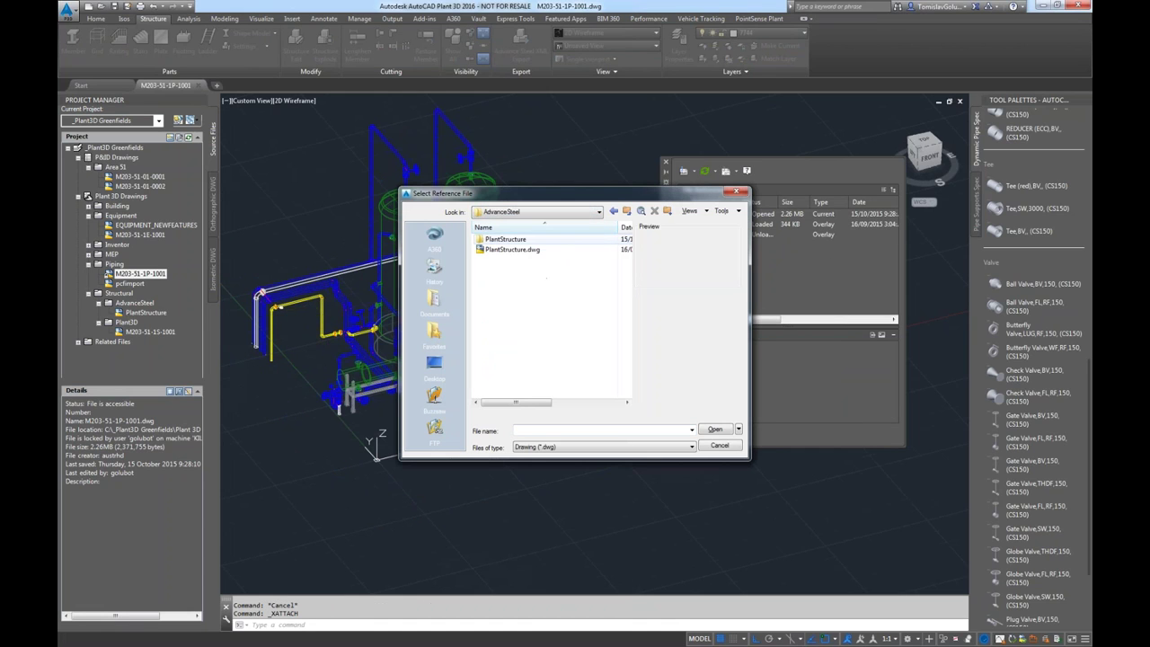
pyautogui.doubleClick(528, 250)
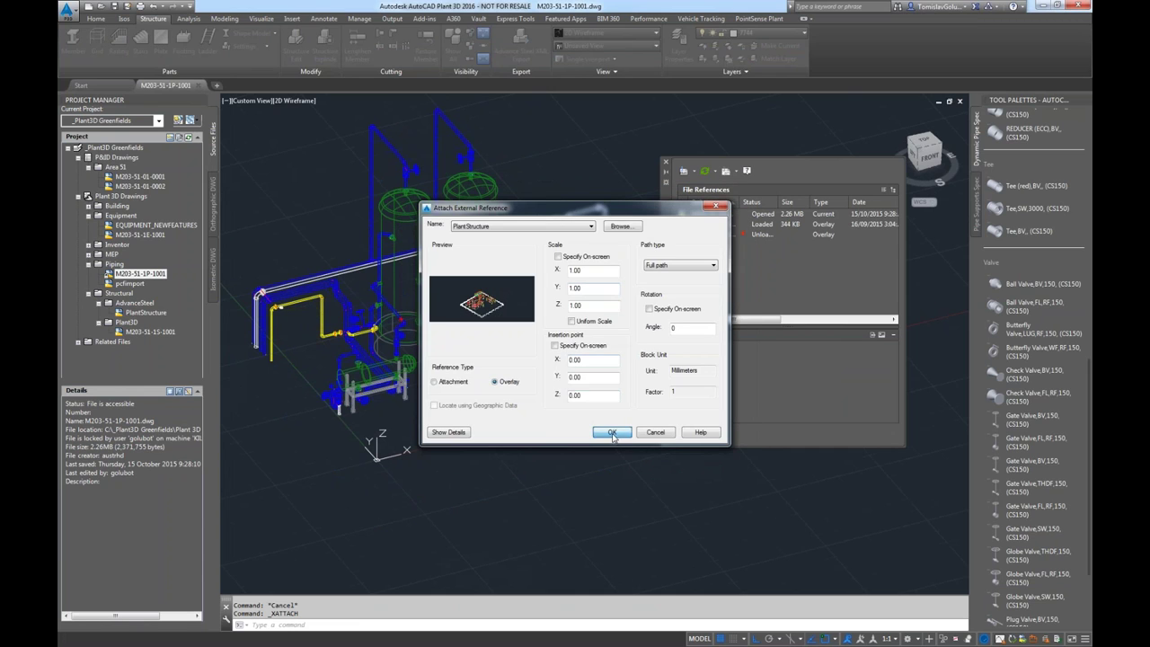
pyautogui.click(612, 432)
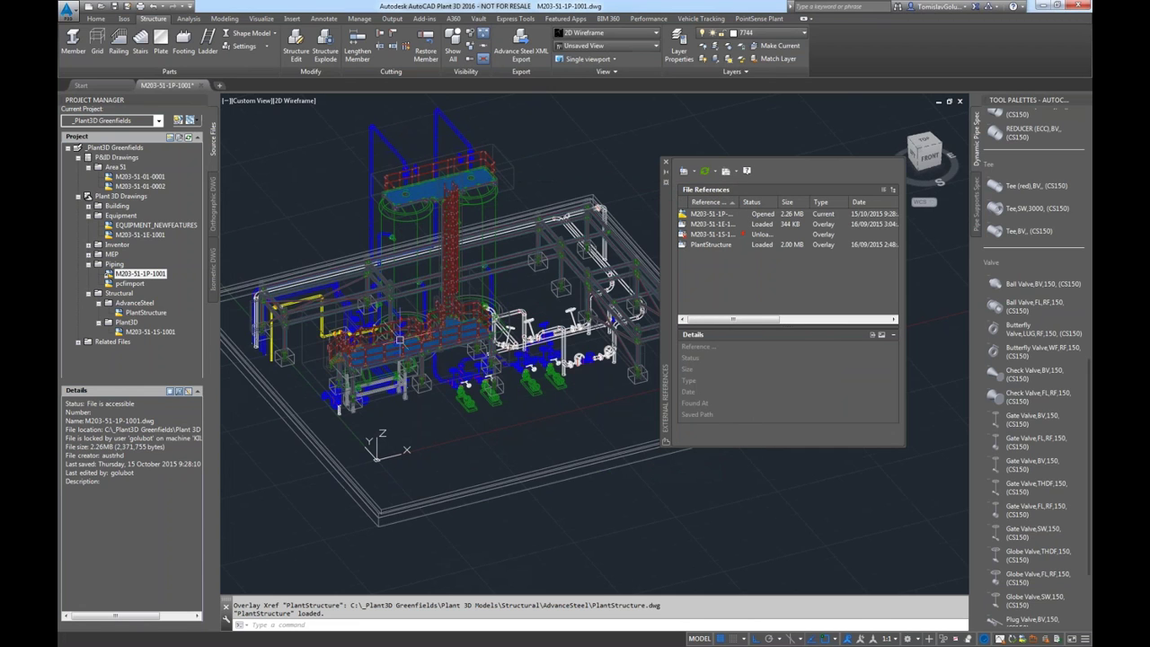
# Orbit the model and switch the viewport visual style to Realistic.
pyautogui.scroll(2, 310, 334)
pyautogui.scroll(2, 305, 334)
pyautogui.keyDown('shift'); pyautogui.moveTo(306, 334); pyautogui.dragTo(260, 338, button='middle'); pyautogui.keyUp('shift')
pyautogui.click(297, 99)
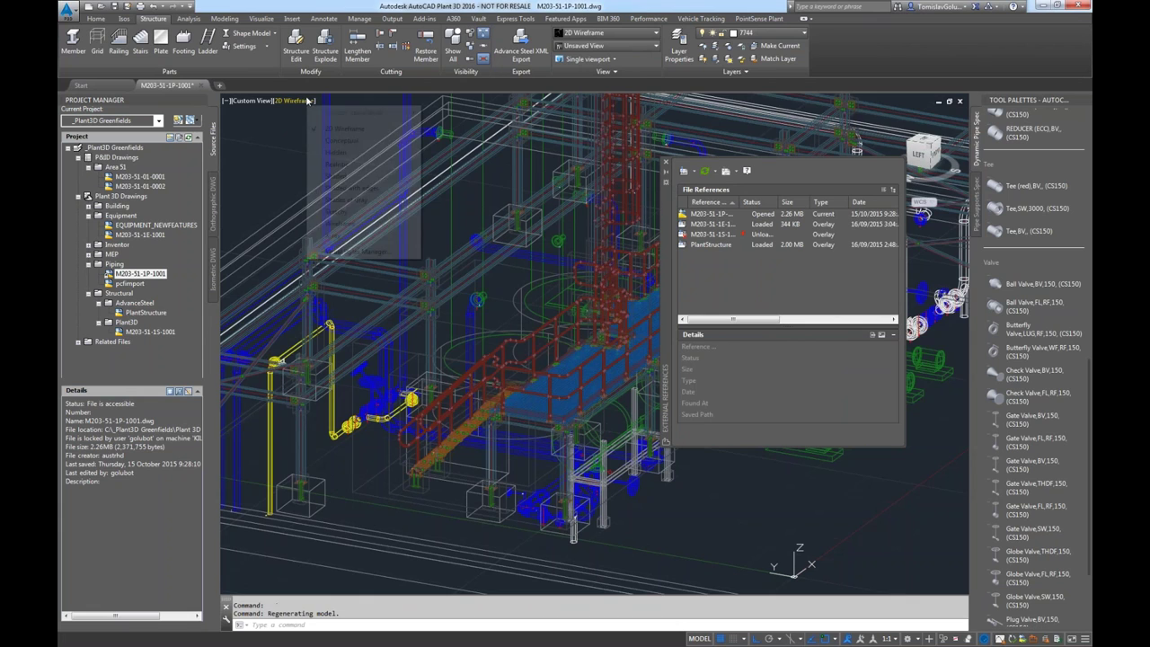
pyautogui.click(334, 164)
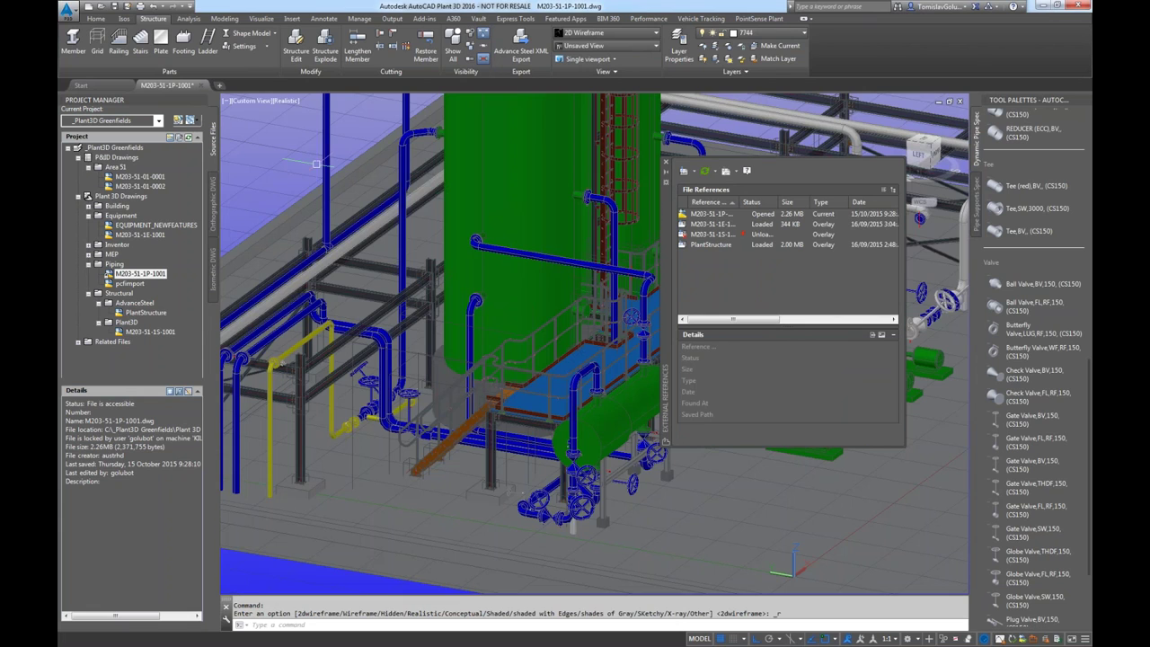
# Orbit and zoom around the pipes by the green tank, the pipe rack and the valve.
pyautogui.scroll(5, 361, 338)
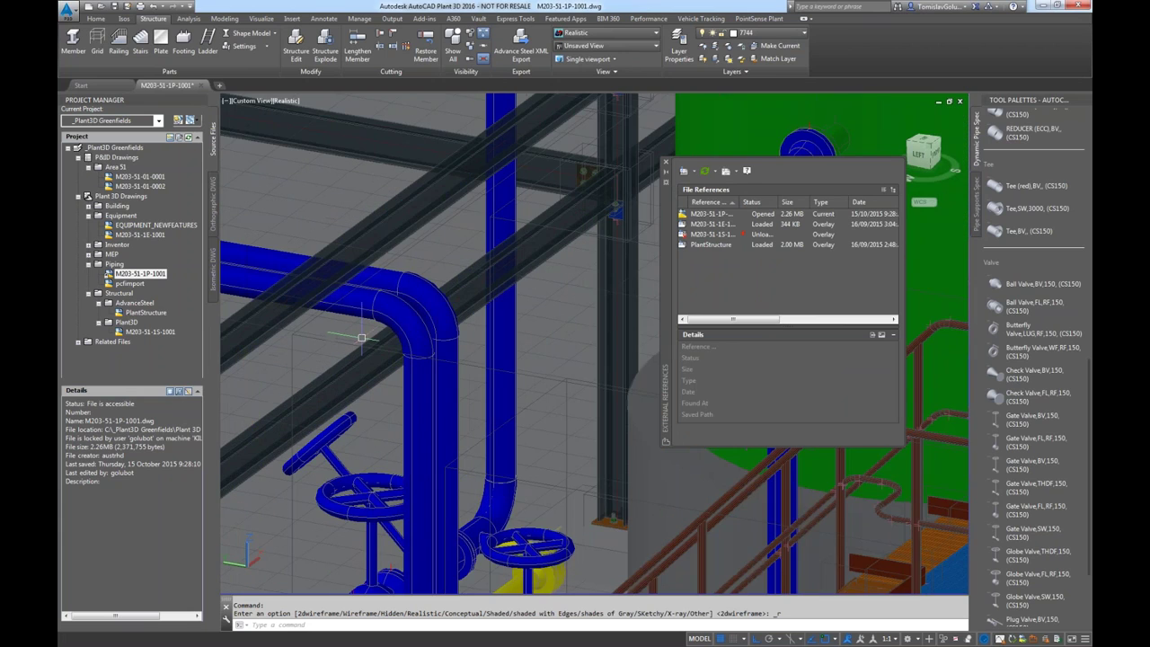
pyautogui.keyDown('shift'); pyautogui.moveTo(355, 301); pyautogui.dragTo(433, 330, button='middle'); pyautogui.keyUp('shift')
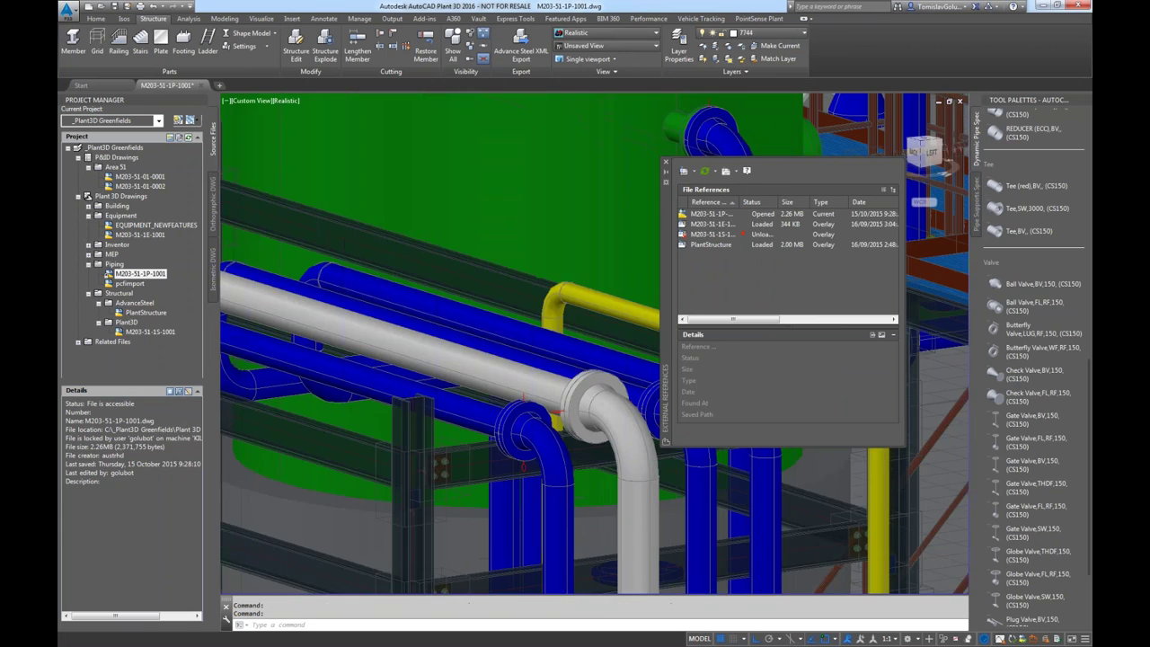
pyautogui.scroll(-8, 440, 328)
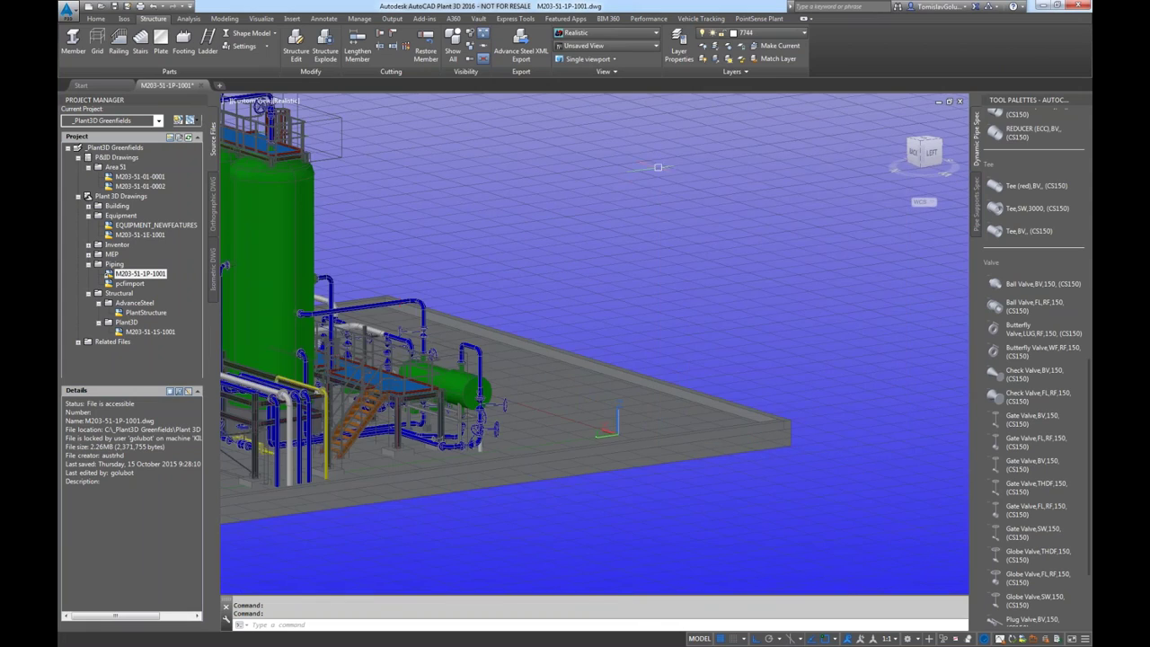
pyautogui.scroll(8, 320, 484)
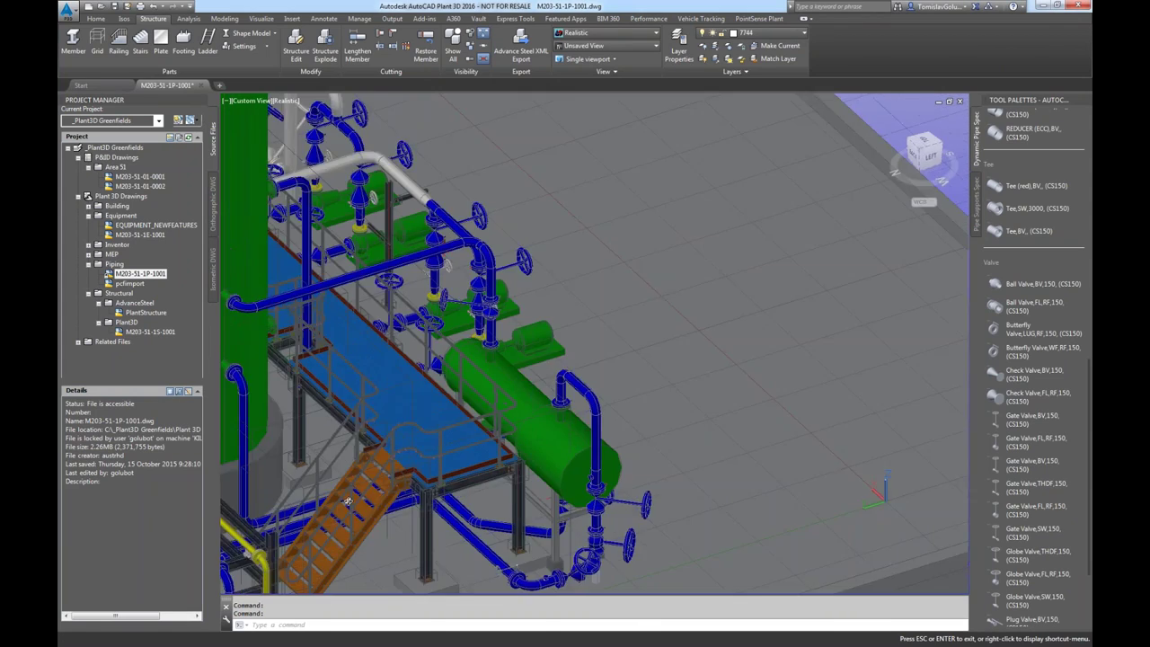
pyautogui.moveTo(385, 399)
pyautogui.keyDown('shift'); pyautogui.mouseDown(button='middle')
pyautogui.moveTo(386, 359)
pyautogui.moveTo(388, 409)
pyautogui.moveTo(385, 386)
pyautogui.mouseUp(button='middle'); pyautogui.keyUp('shift')
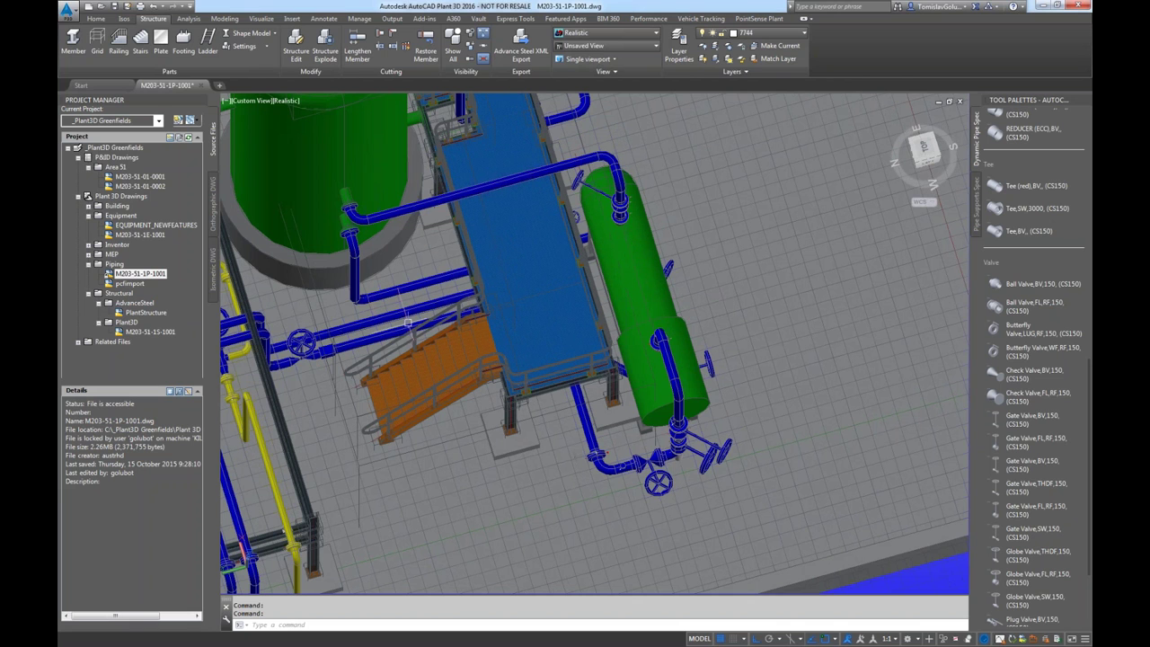
pyautogui.keyDown('shift'); pyautogui.moveTo(538, 342); pyautogui.dragTo(383, 488, button='middle'); pyautogui.keyUp('shift')
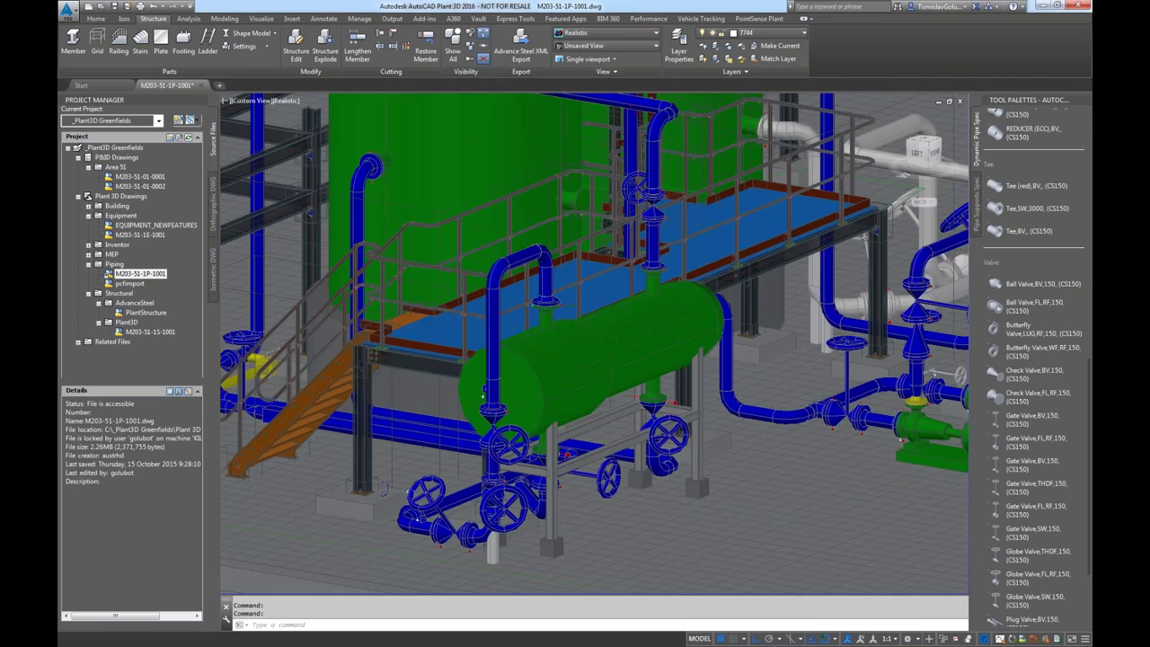
pyautogui.scroll(5, 620, 269)
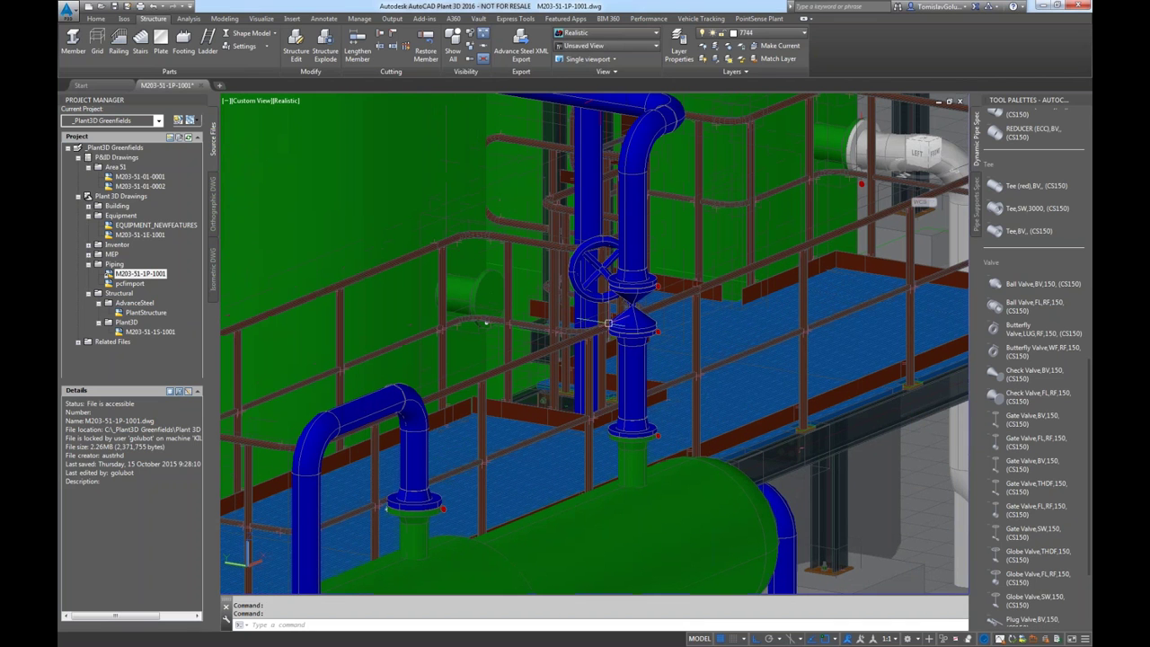
pyautogui.keyDown('shift'); pyautogui.moveTo(535, 341); pyautogui.dragTo(393, 405, button='middle'); pyautogui.keyUp('shift')
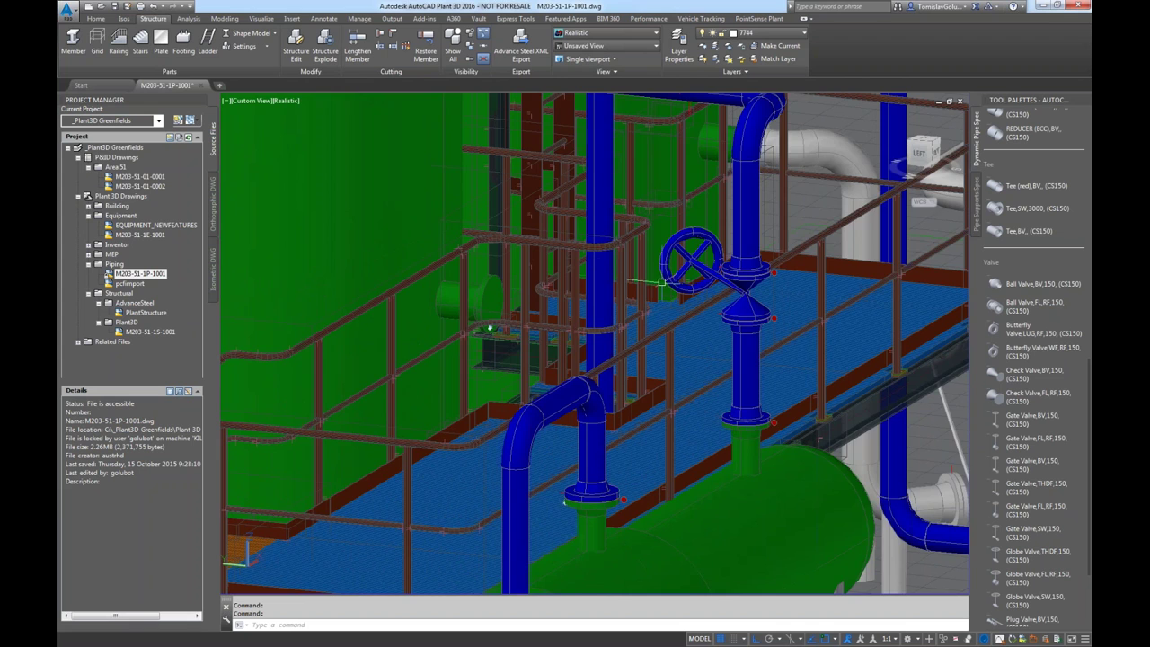
pyautogui.scroll(-5, 651, 274)
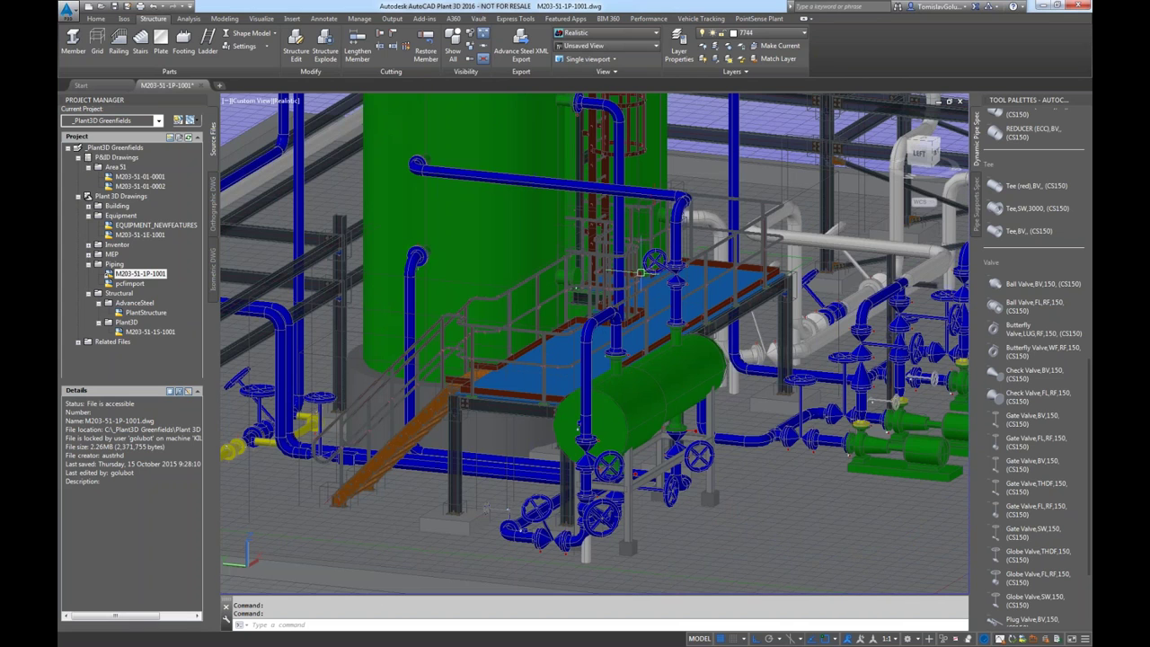
# Zoom to extents with Z then E, then show the project's Orthographic Drawings folder.
pyautogui.write('z')
pyautogui.press('Return')
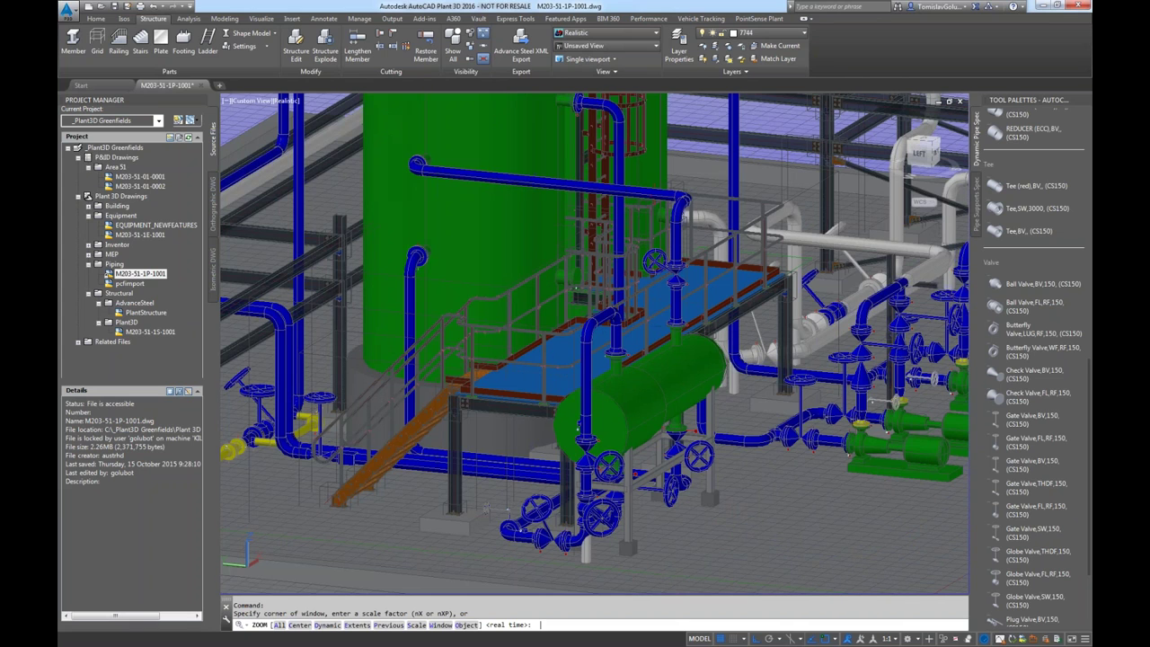
pyautogui.write('e')
pyautogui.press('Return')
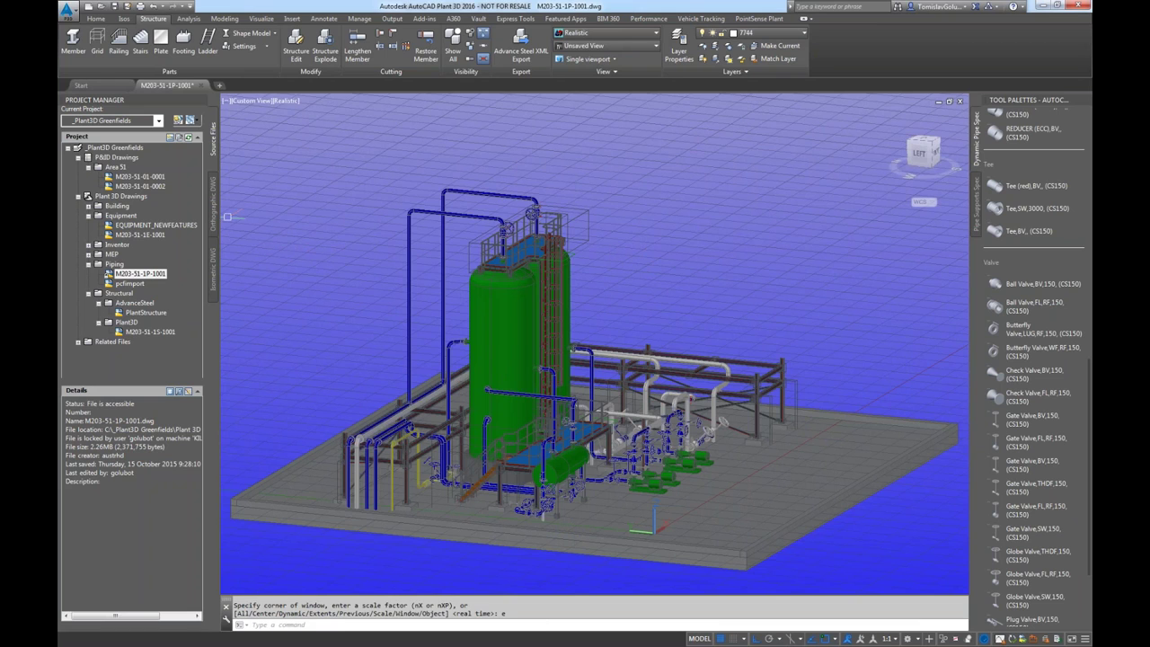
pyautogui.click(214, 263)
pyautogui.click(214, 204)
# Create and open the new Ortho_100 drawing from the Orthographic Drawings folder's context menu.
pyautogui.click(118, 158)
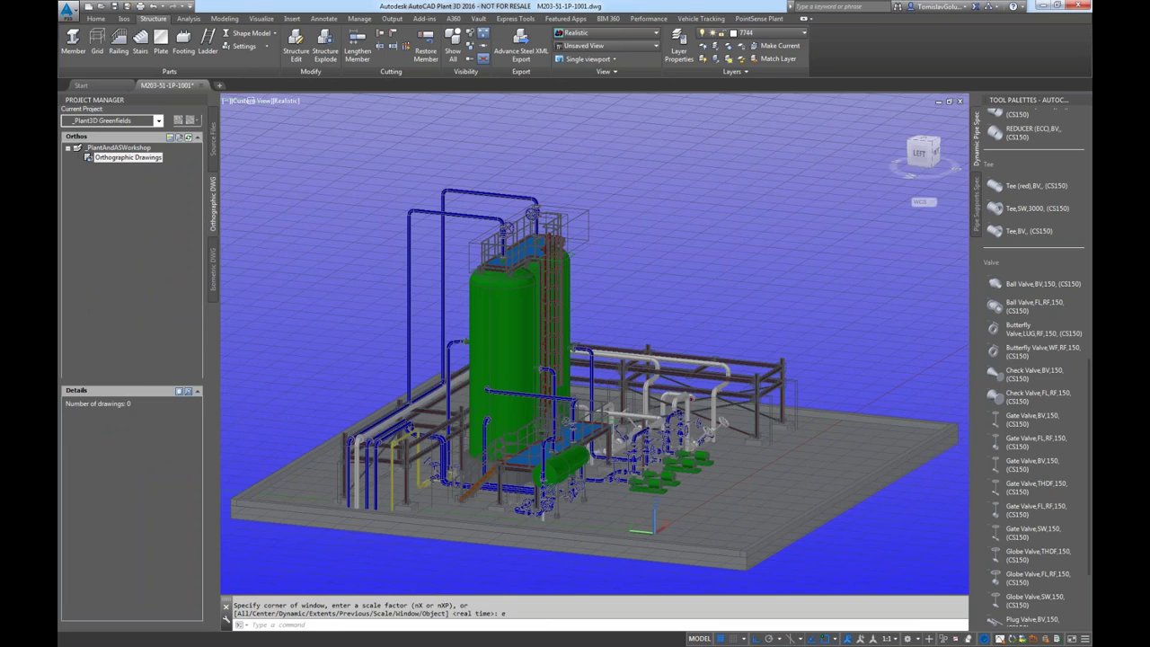
pyautogui.press('Escape')
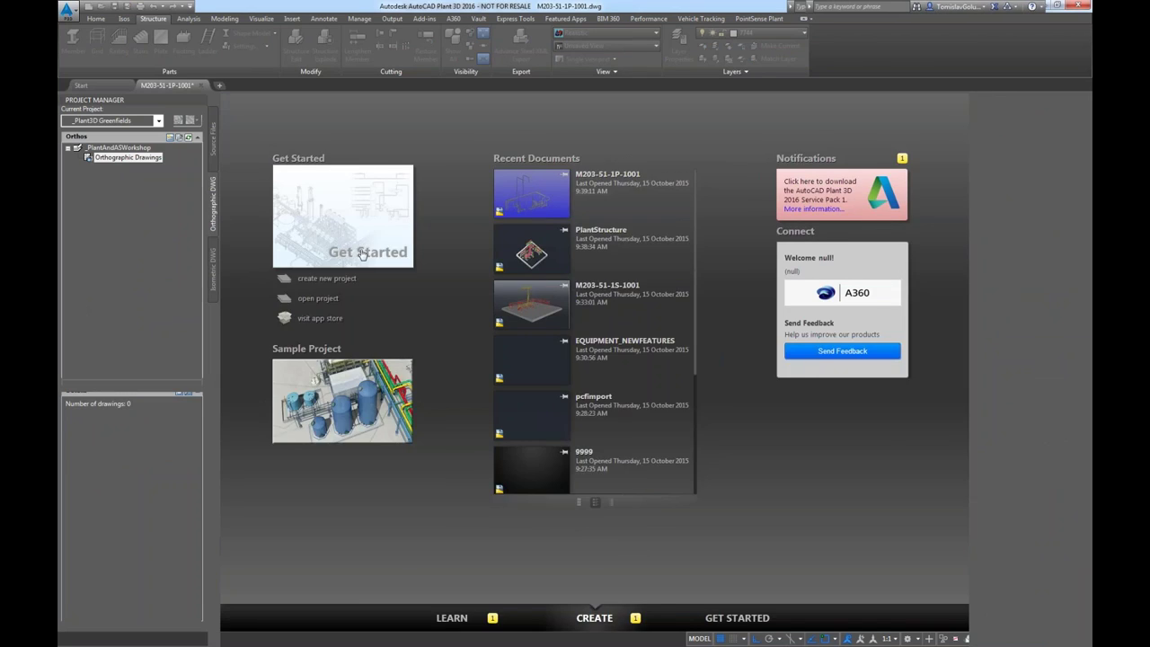
pyautogui.rightClick(149, 158)
pyautogui.click(281, 150)
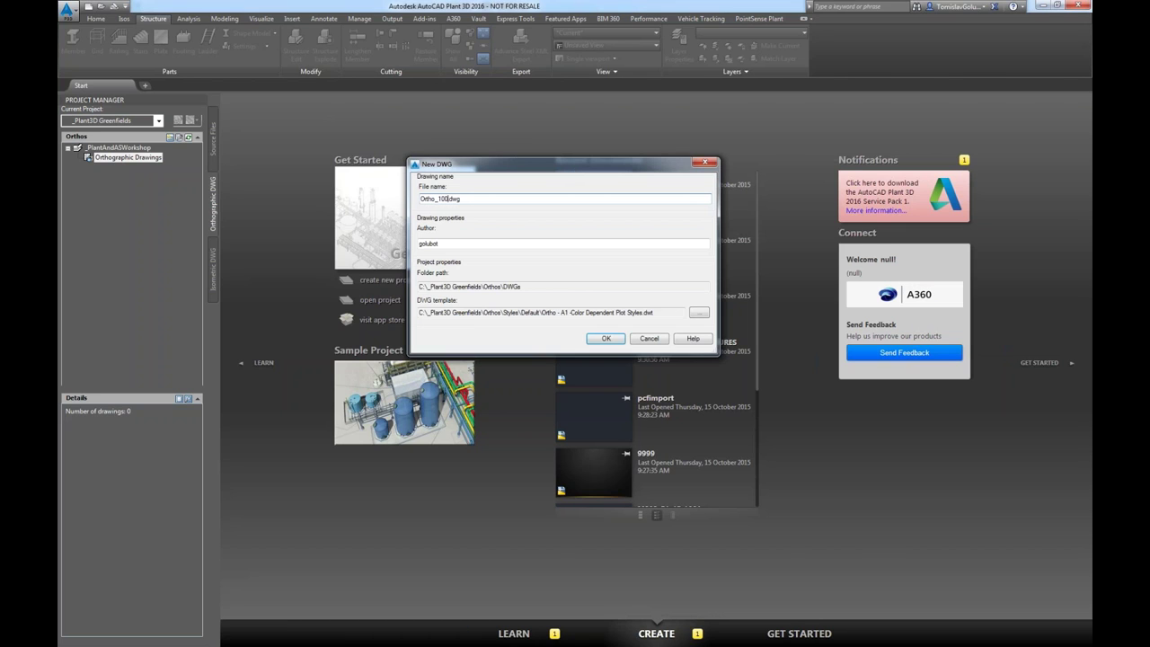
pyautogui.click(605, 337)
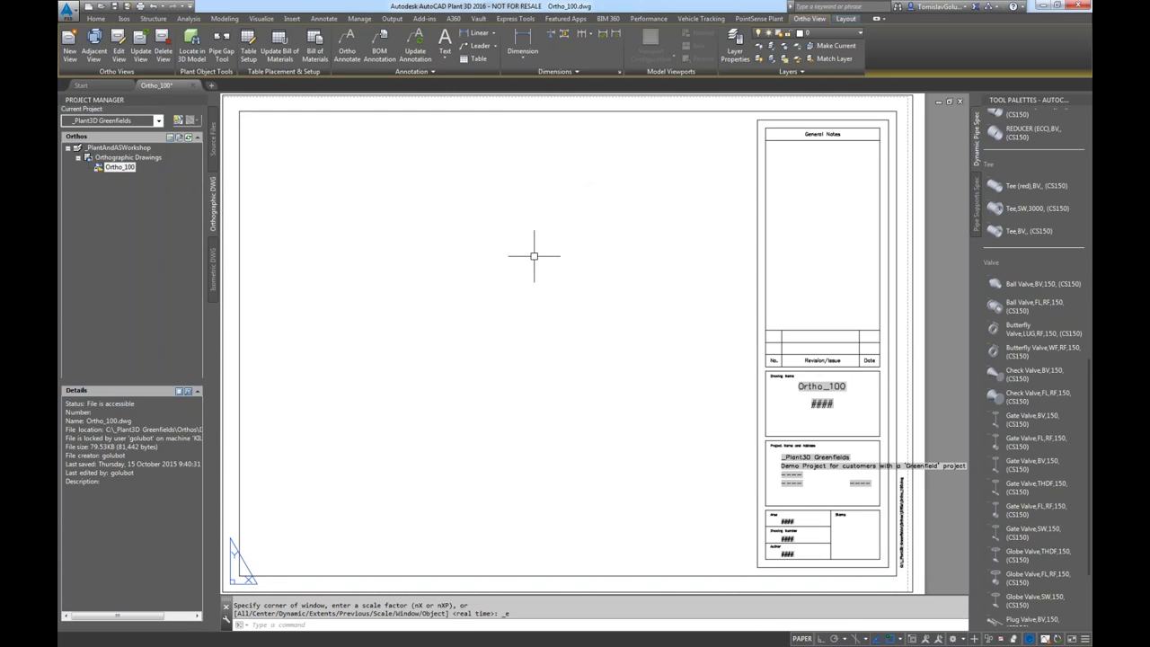
pyautogui.click(70, 45)
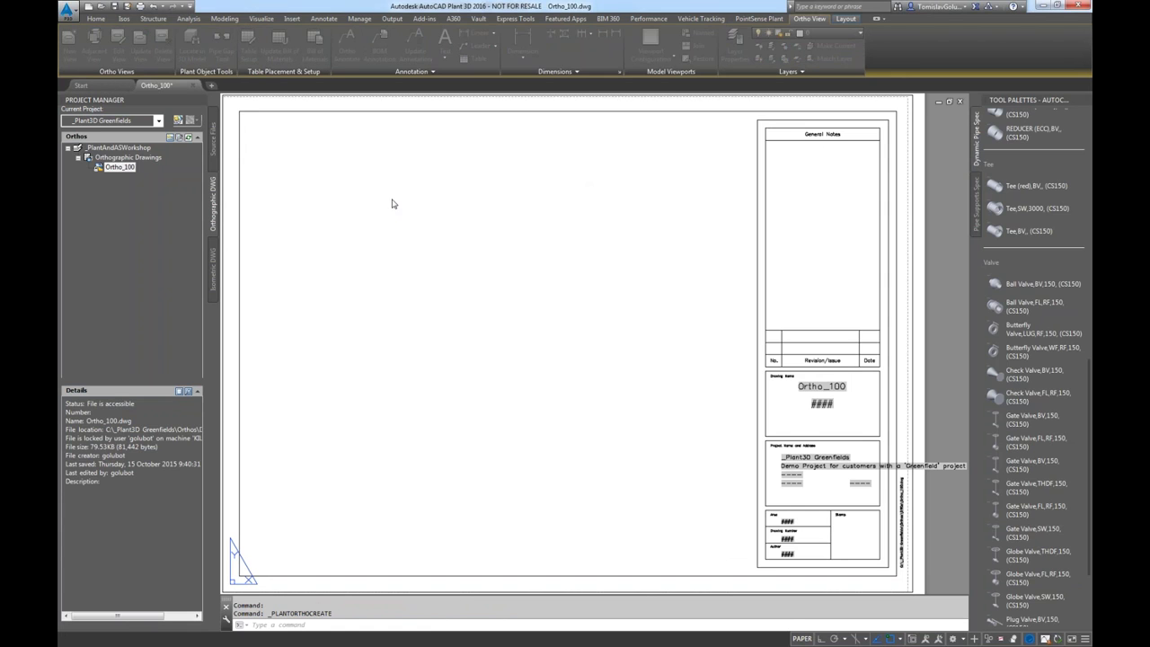
# Include the M203-51-1P-1001 piping model in the reference models and confirm.
pyautogui.moveTo(697, 198); pyautogui.dragTo(546, 199)
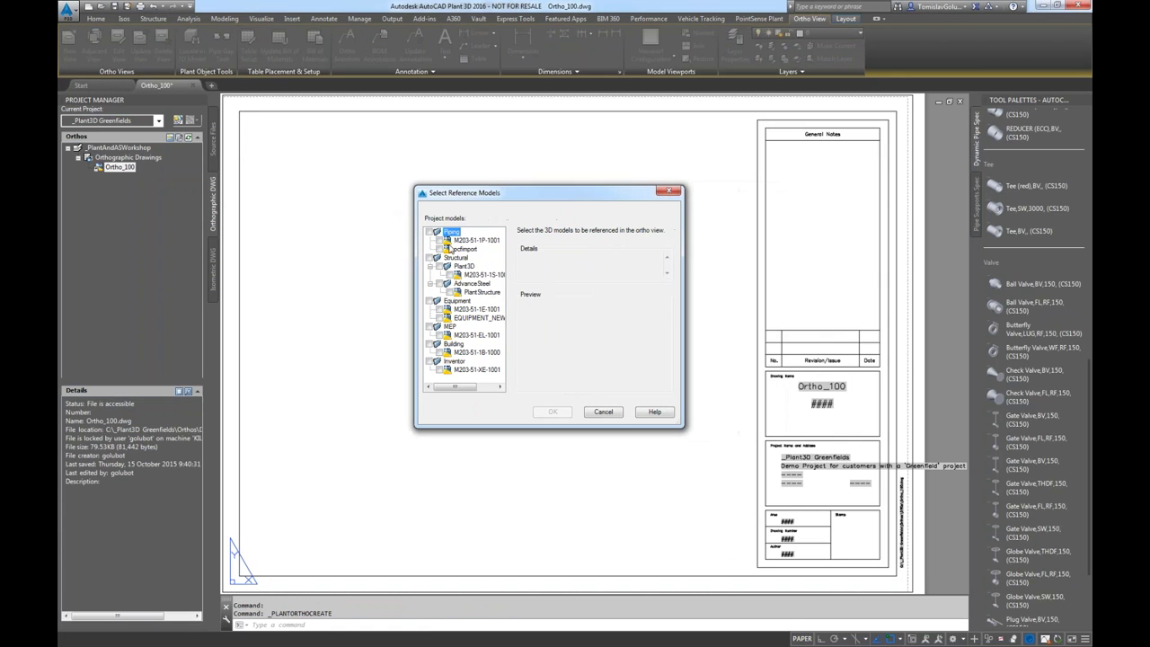
pyautogui.click(439, 241)
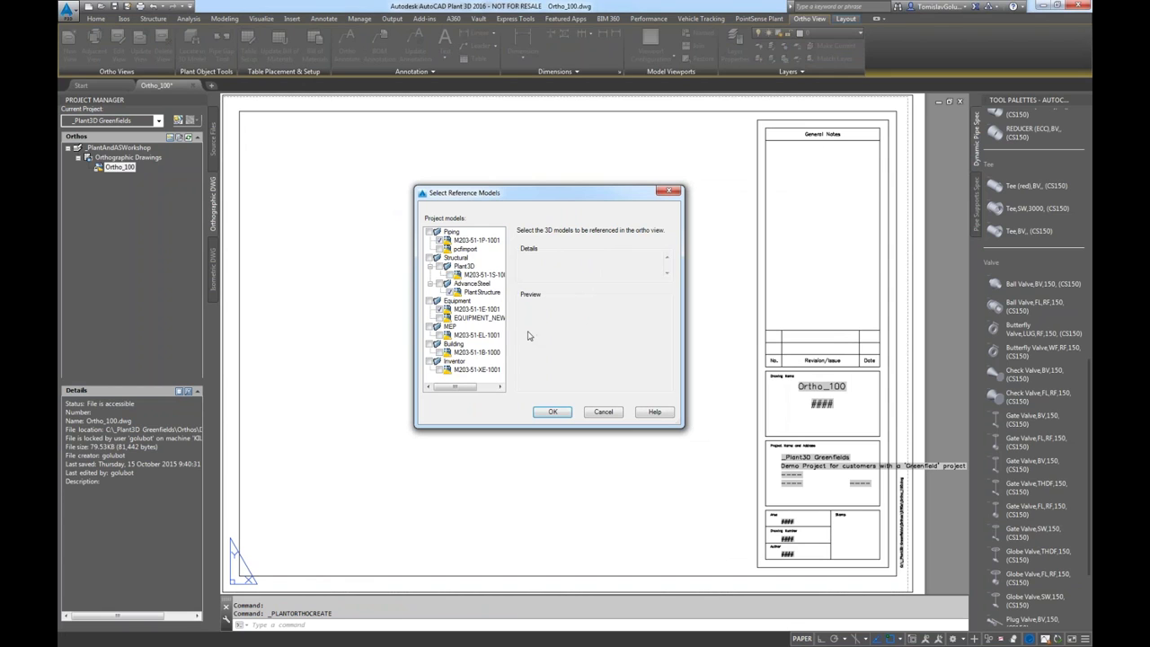
pyautogui.click(553, 412)
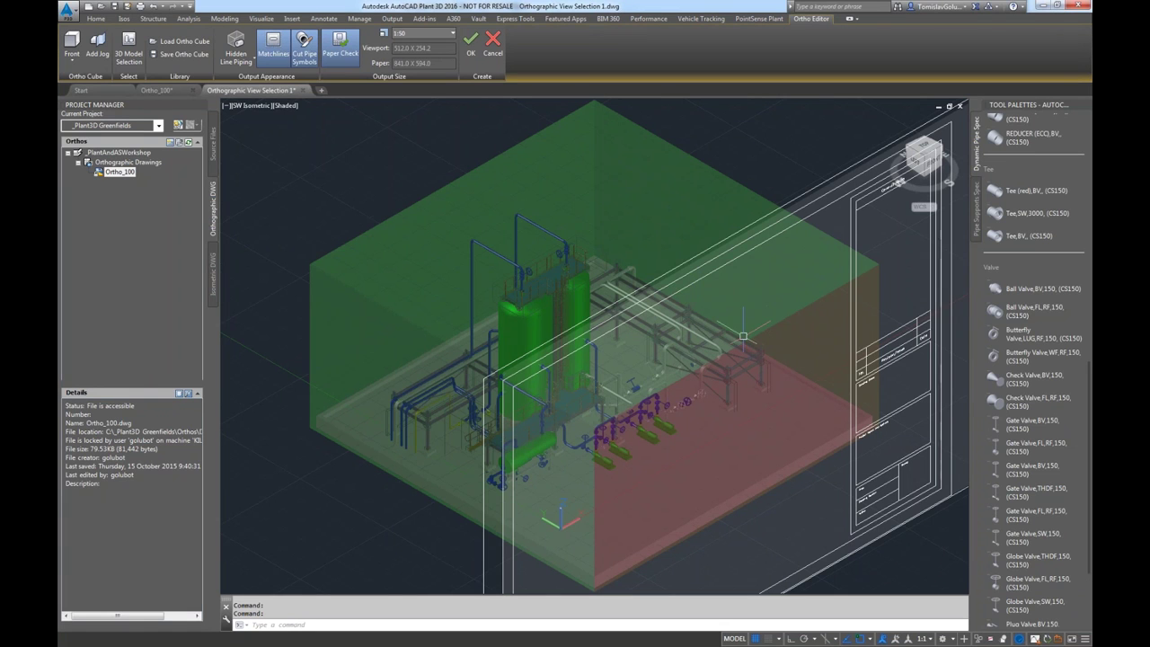
# Set the ortho cube to the Top direction and pull its lower face inward.
pyautogui.click(72, 56)
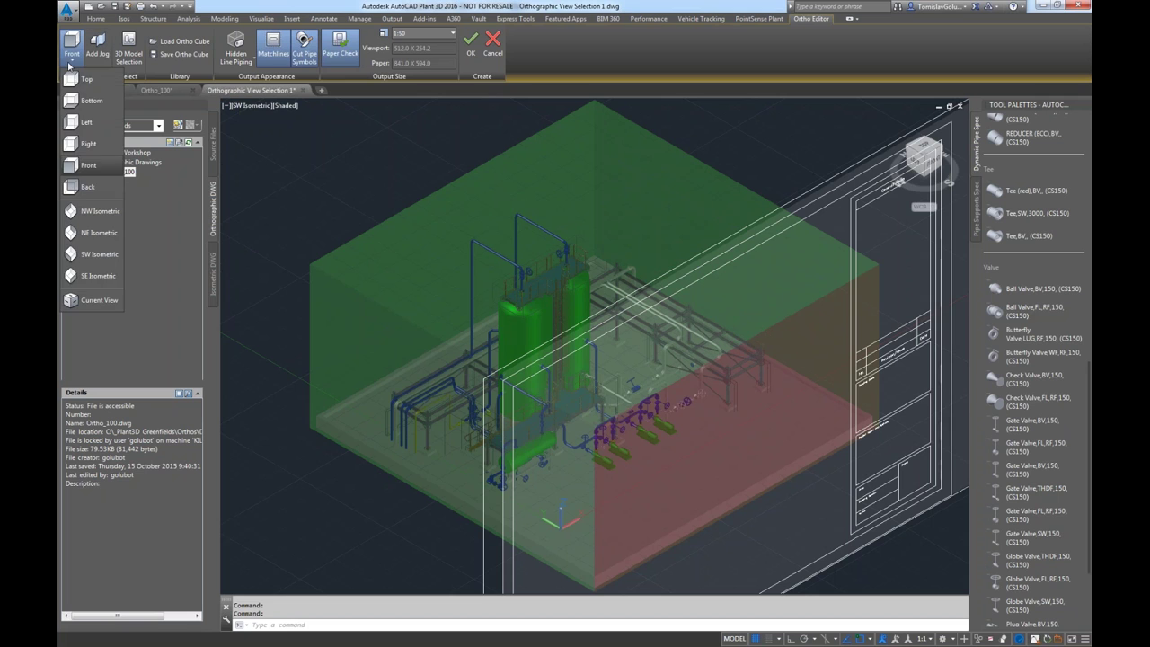
pyautogui.click(81, 79)
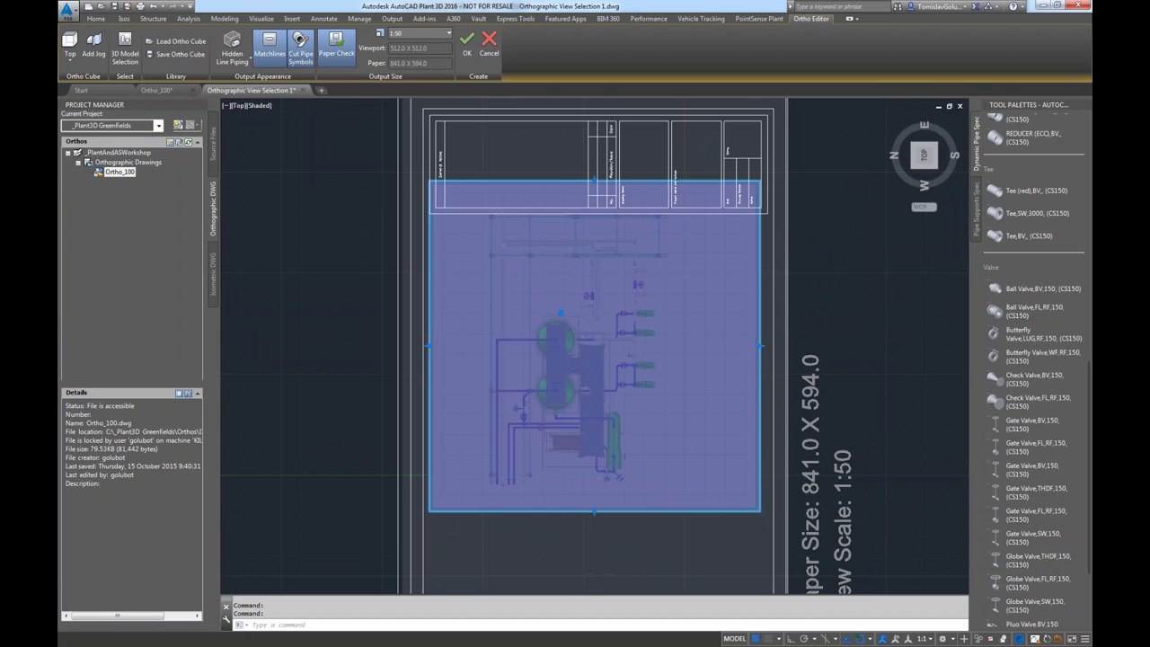
pyautogui.scroll(6, 602, 503)
pyautogui.click(590, 466)
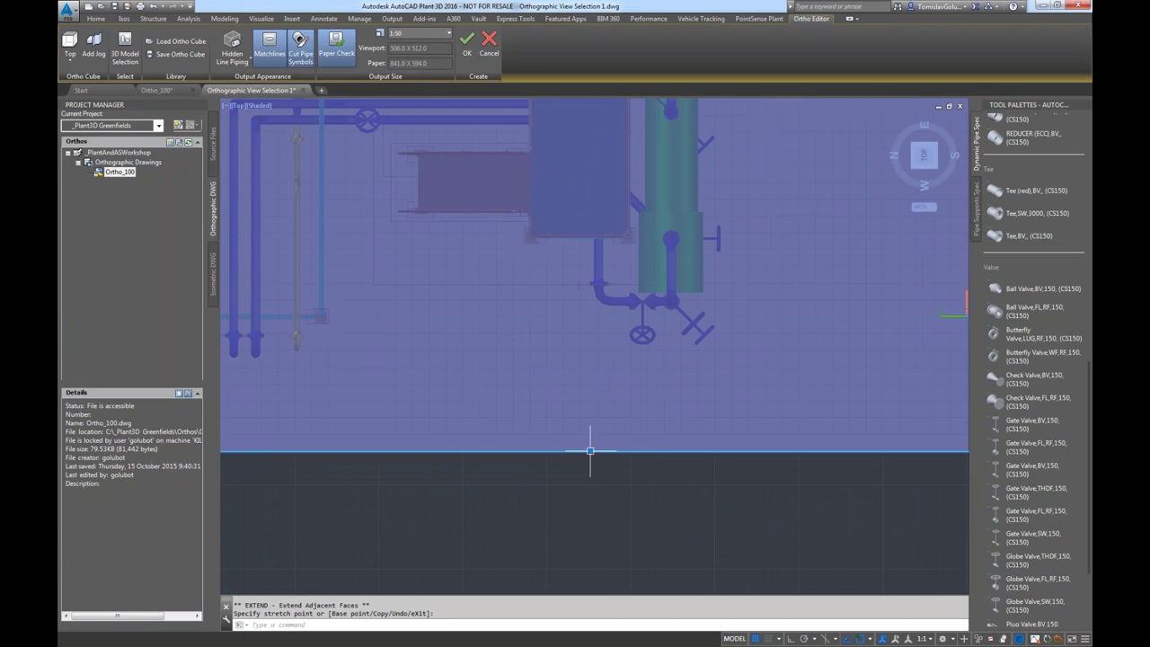
pyautogui.press('F3')
pyautogui.click(590, 339)
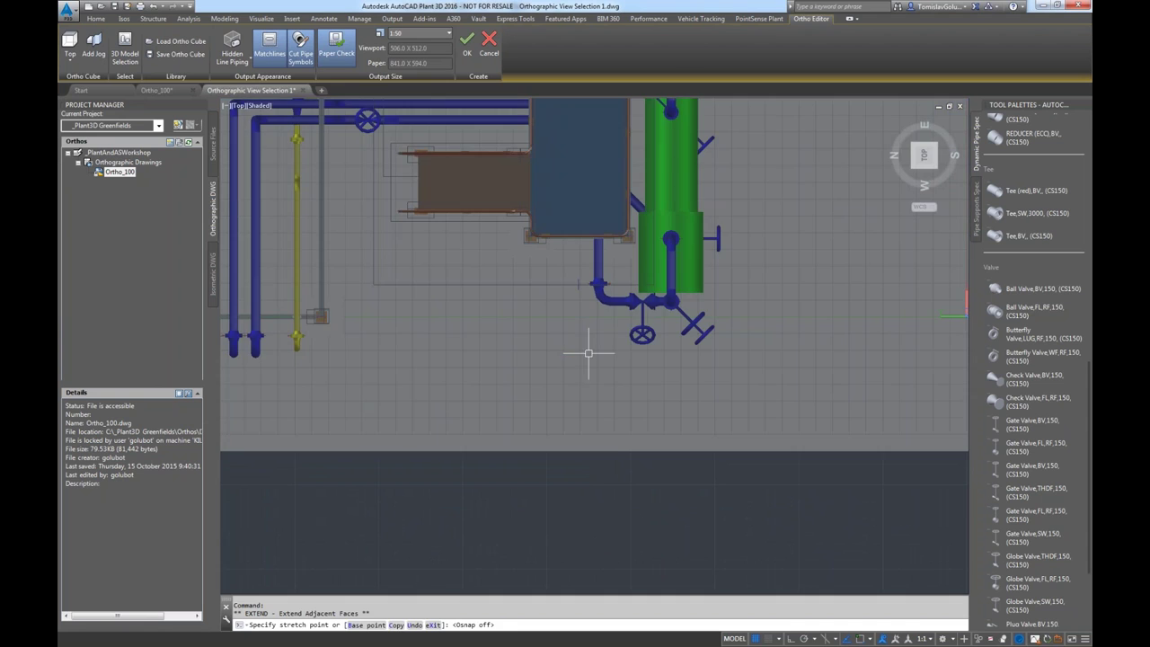
pyautogui.scroll(-5, 676, 447)
pyautogui.click(840, 340)
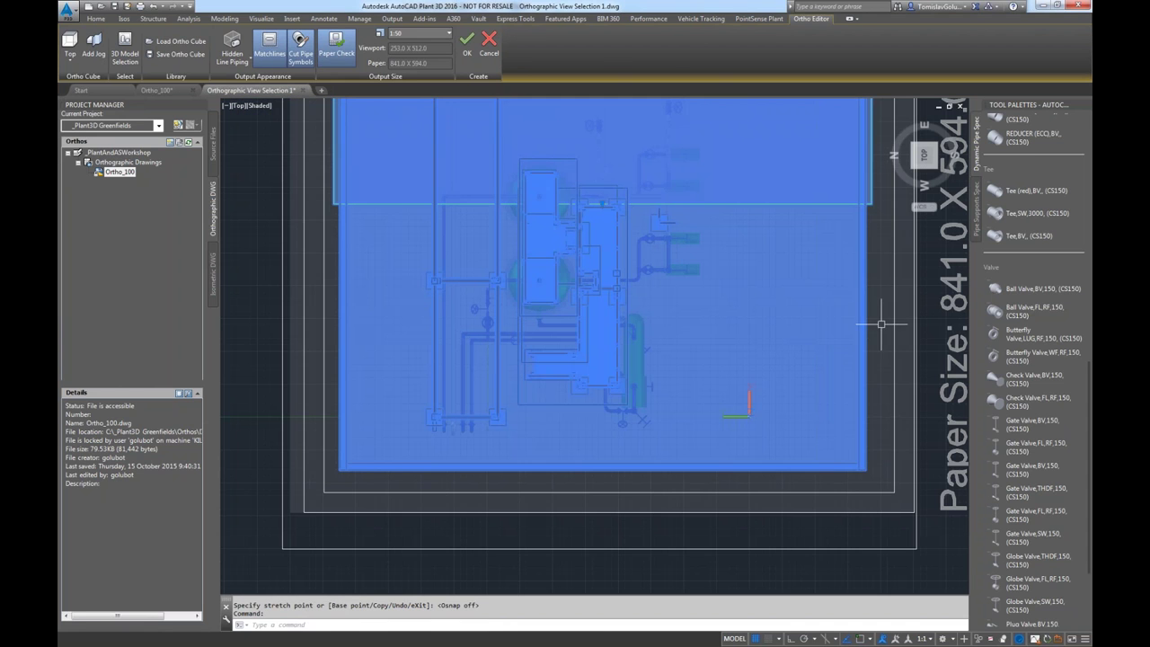
pyautogui.scroll(-3, 829, 403)
pyautogui.click(829, 403)
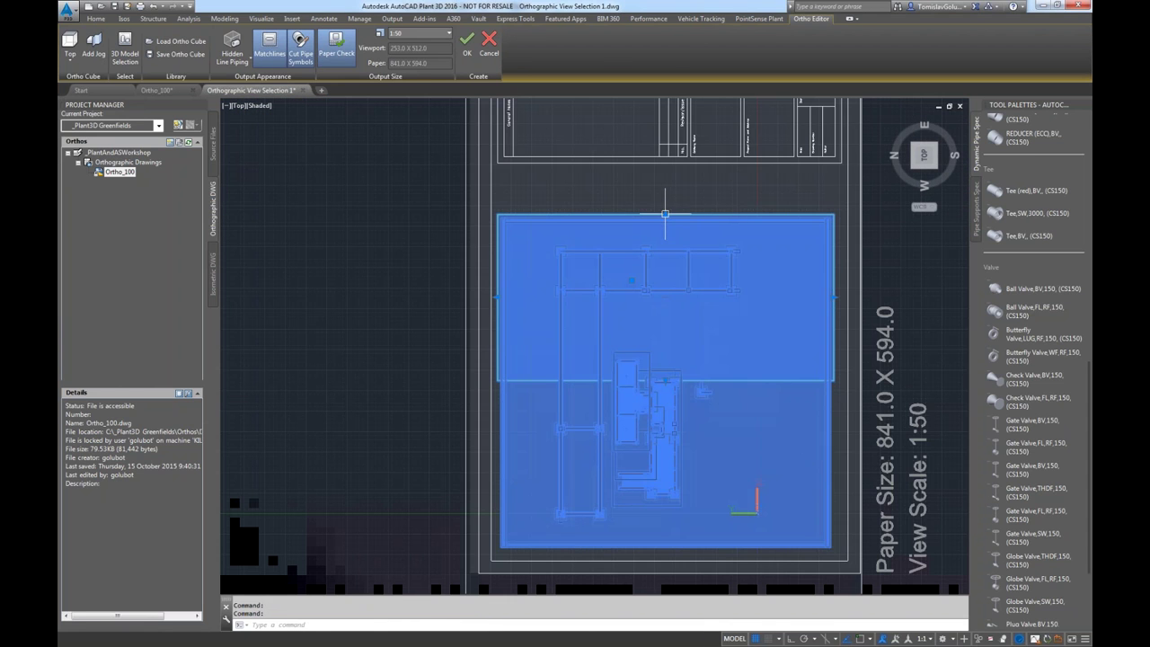
pyautogui.scroll(1, 645, 458)
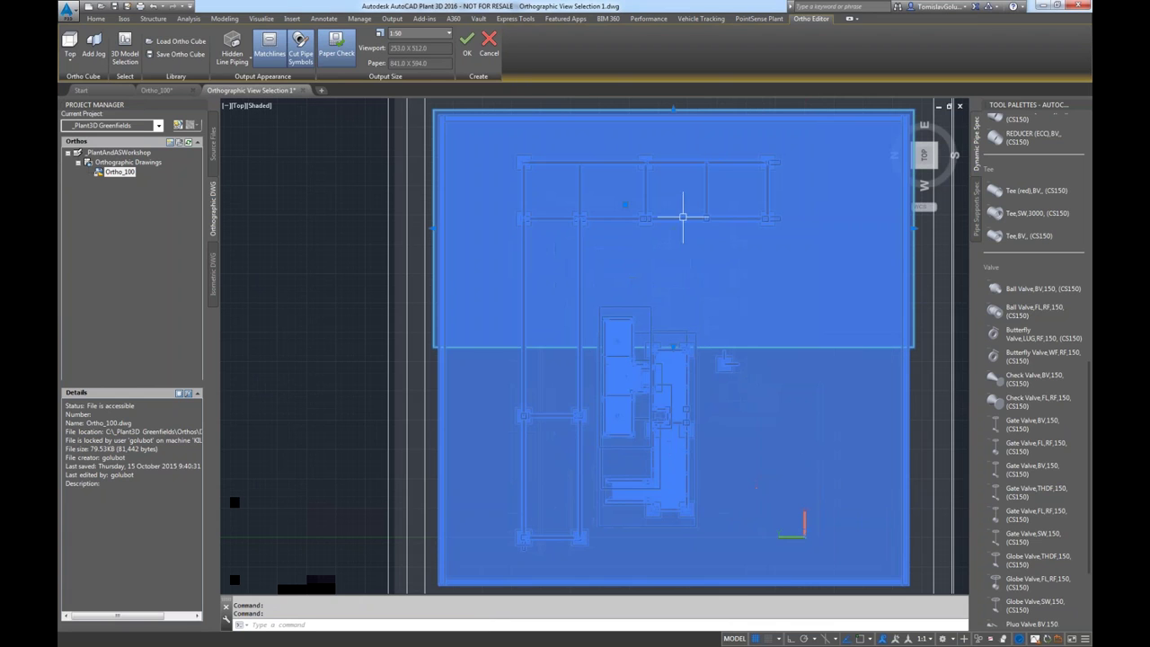
# Lower the cube's top face and extend its bottom face downward.
pyautogui.click(676, 115)
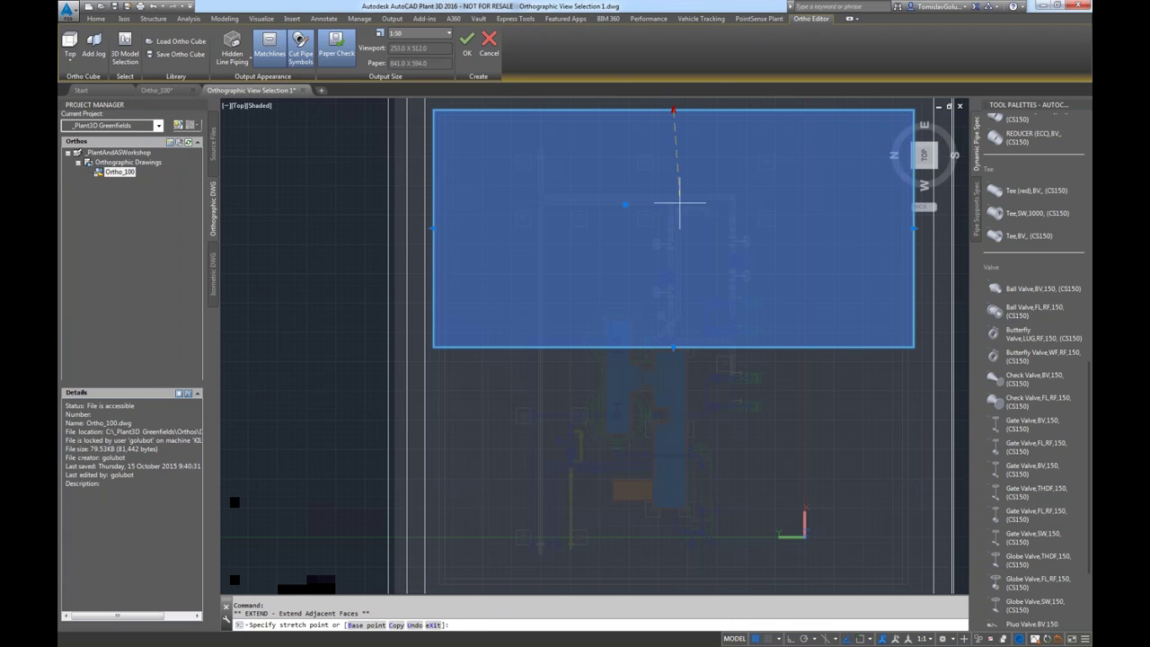
pyautogui.press('F3')
pyautogui.scroll(2, 639, 280)
pyautogui.scroll(-1, 637, 267)
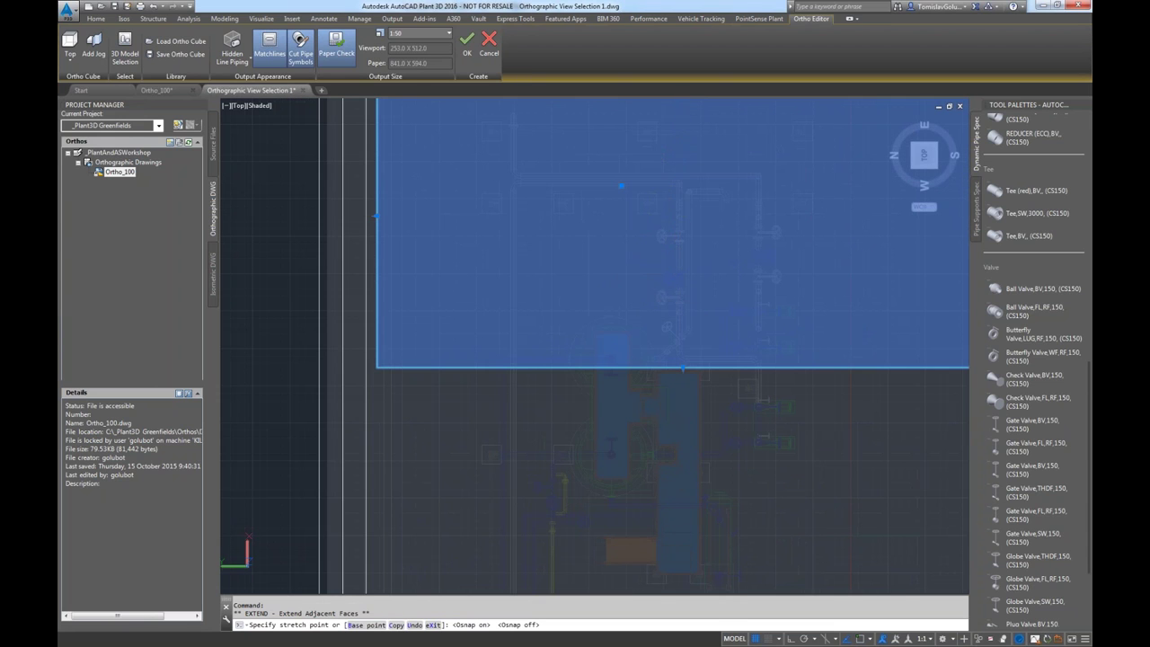
pyautogui.click(679, 314)
pyautogui.click(681, 366)
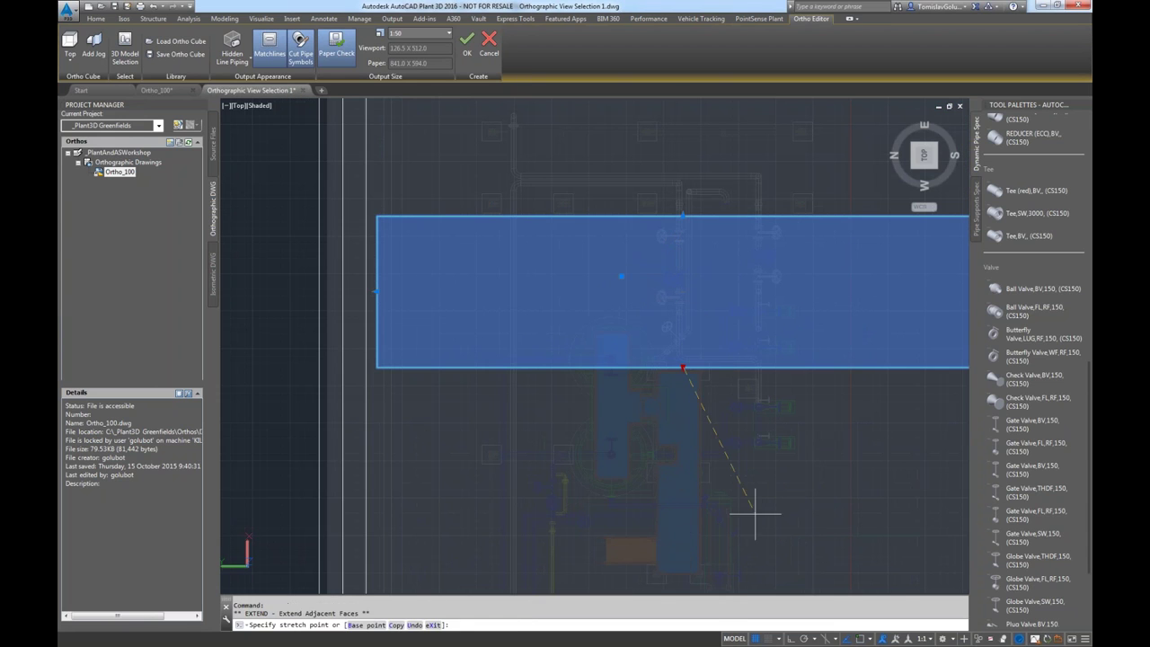
pyautogui.click(763, 534)
pyautogui.moveTo(790, 457)
pyautogui.mouseDown(button='middle')
pyautogui.moveTo(752, 260)
pyautogui.moveTo(688, 360)
pyautogui.mouseUp(button='middle')
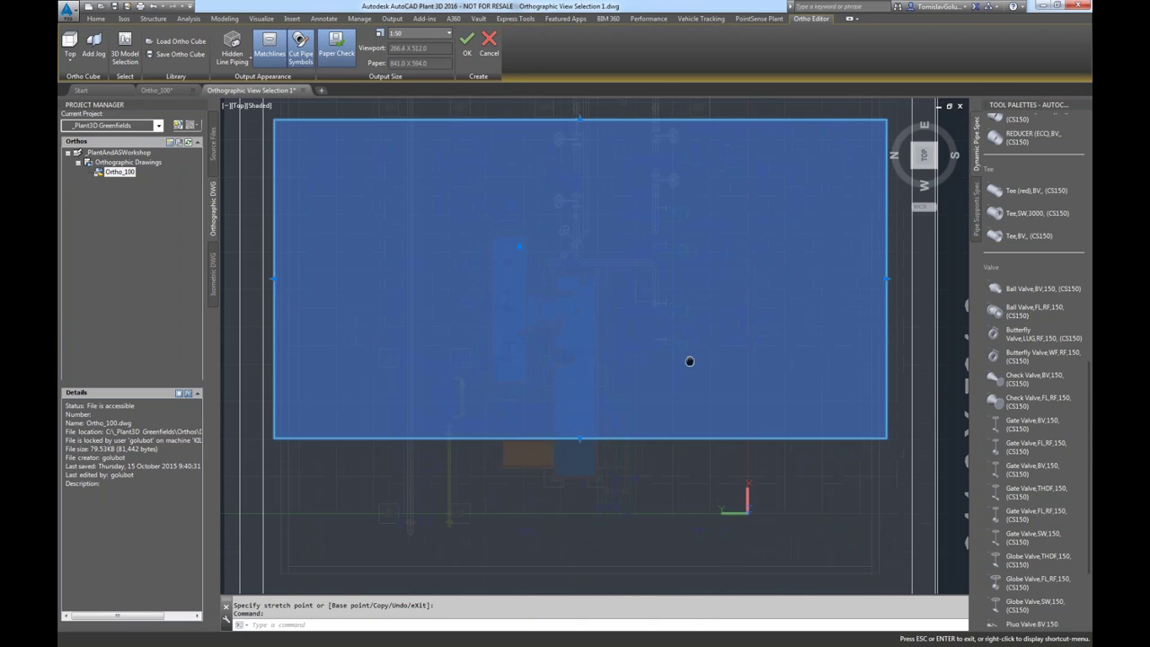
pyautogui.click(579, 119)
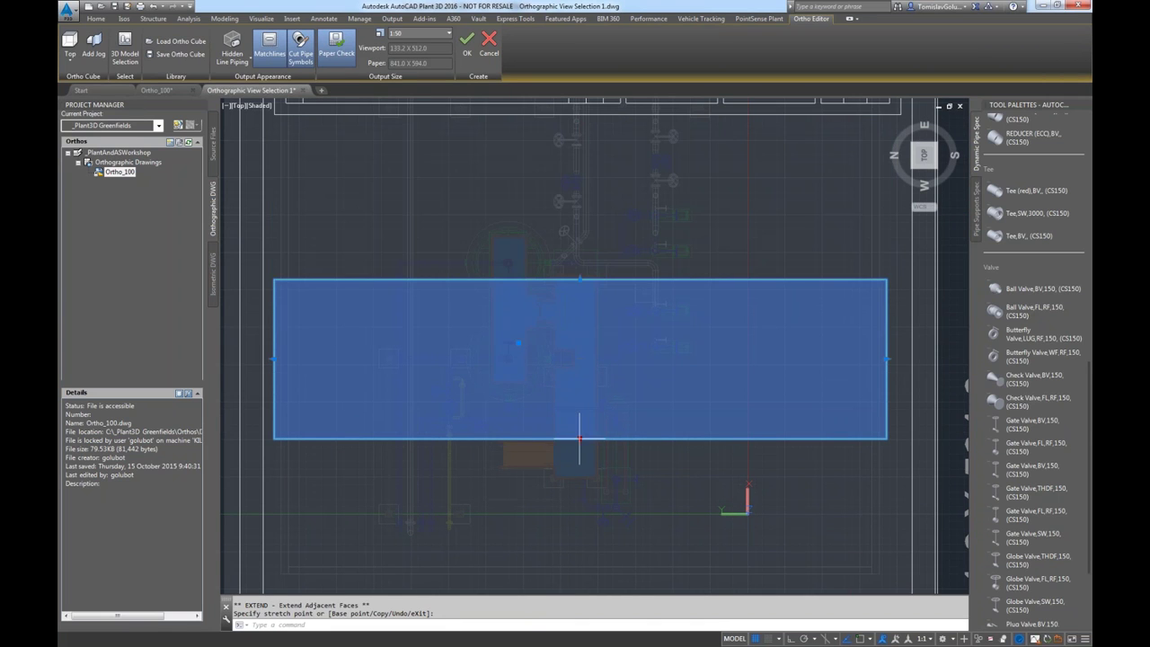
pyautogui.click(571, 535)
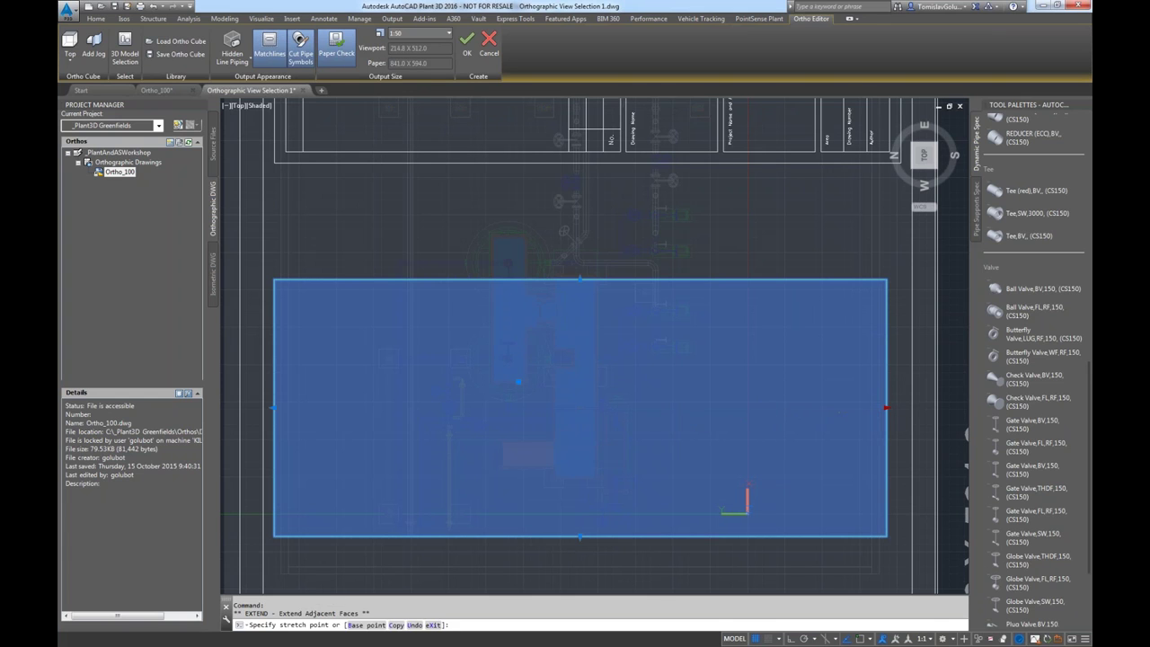
# Adjust the cube's right and left faces, check it in orbit, and place the view.
pyautogui.click(580, 407)
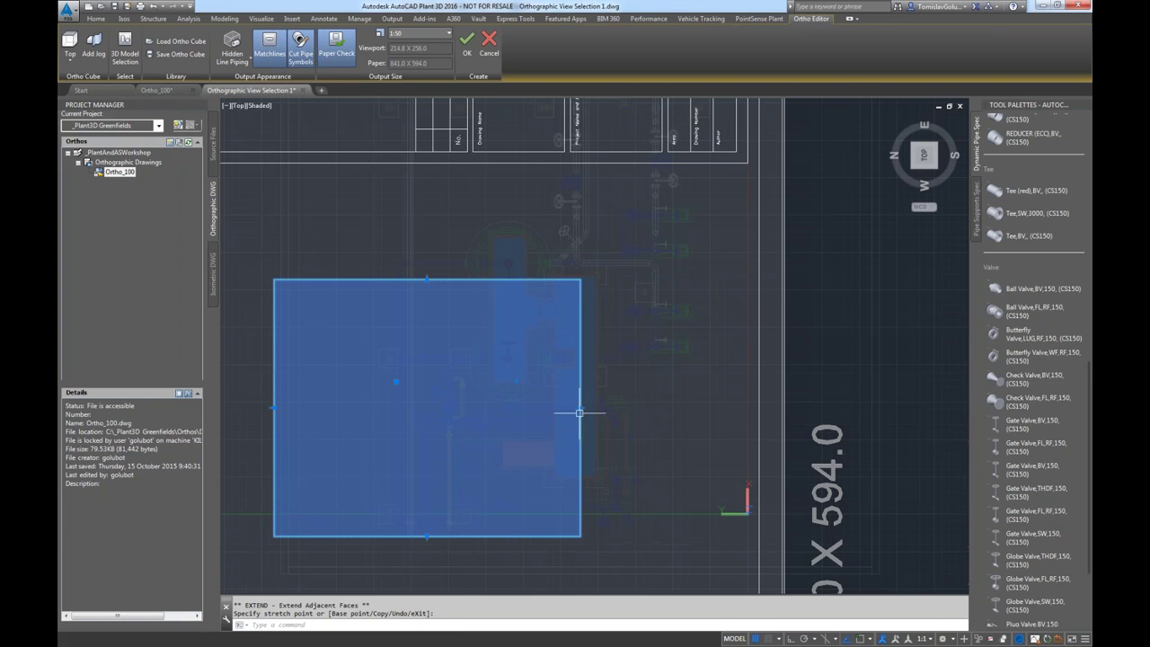
pyautogui.click(665, 407)
pyautogui.click(272, 406)
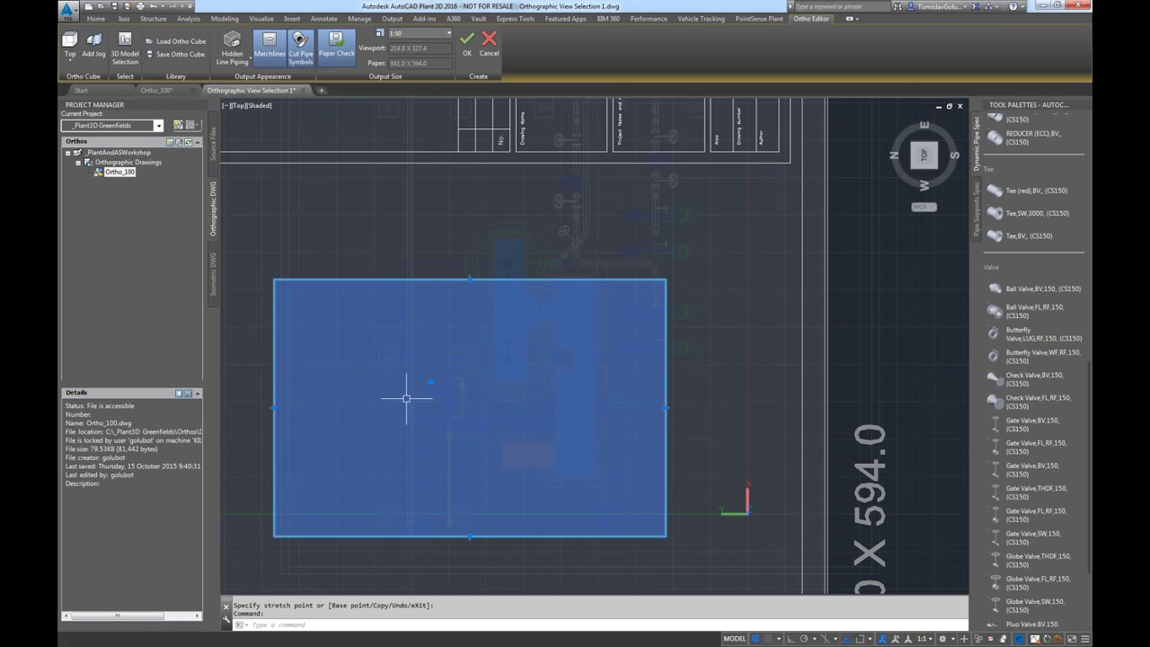
pyautogui.click(272, 406)
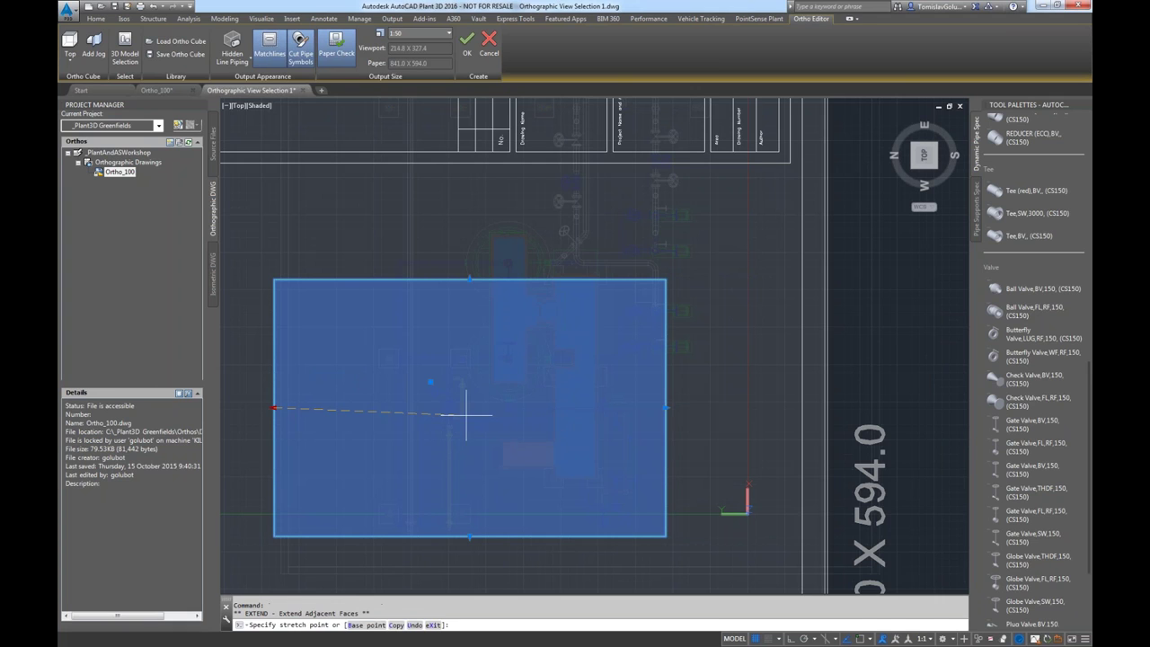
pyautogui.click(483, 426)
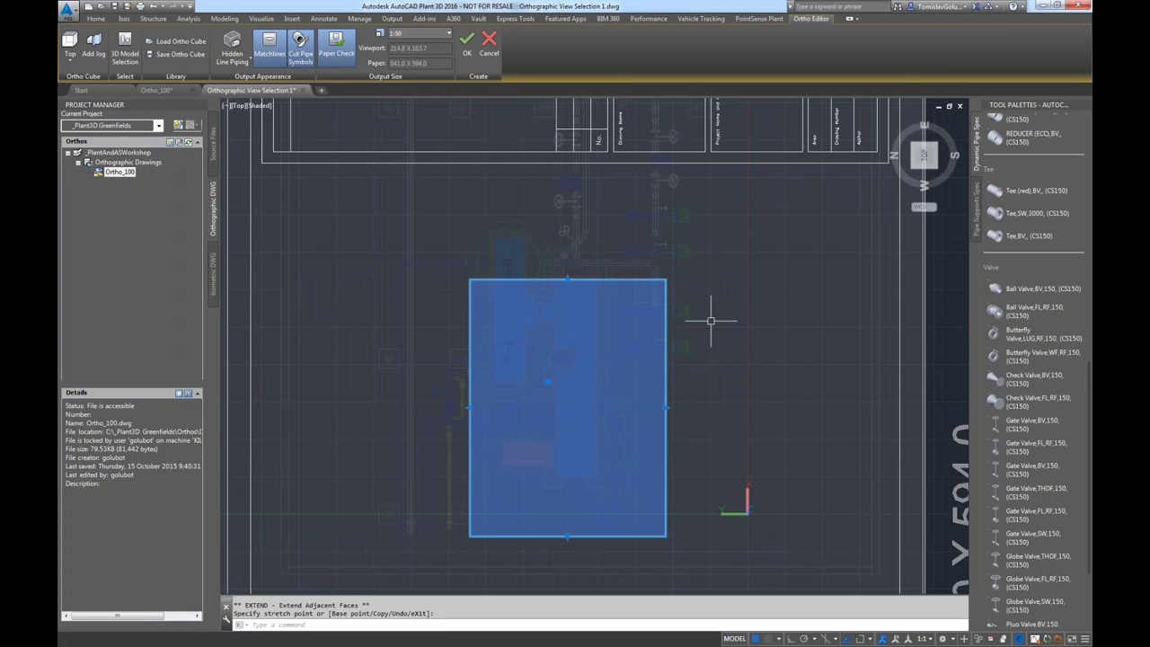
pyautogui.press('Escape')
pyautogui.scroll(-3, 592, 342)
pyautogui.keyDown('shift'); pyautogui.moveTo(593, 341); pyautogui.dragTo(624, 295, button='middle'); pyautogui.keyUp('shift')
pyautogui.moveTo(644, 251); pyautogui.dragTo(595, 313, button='middle')
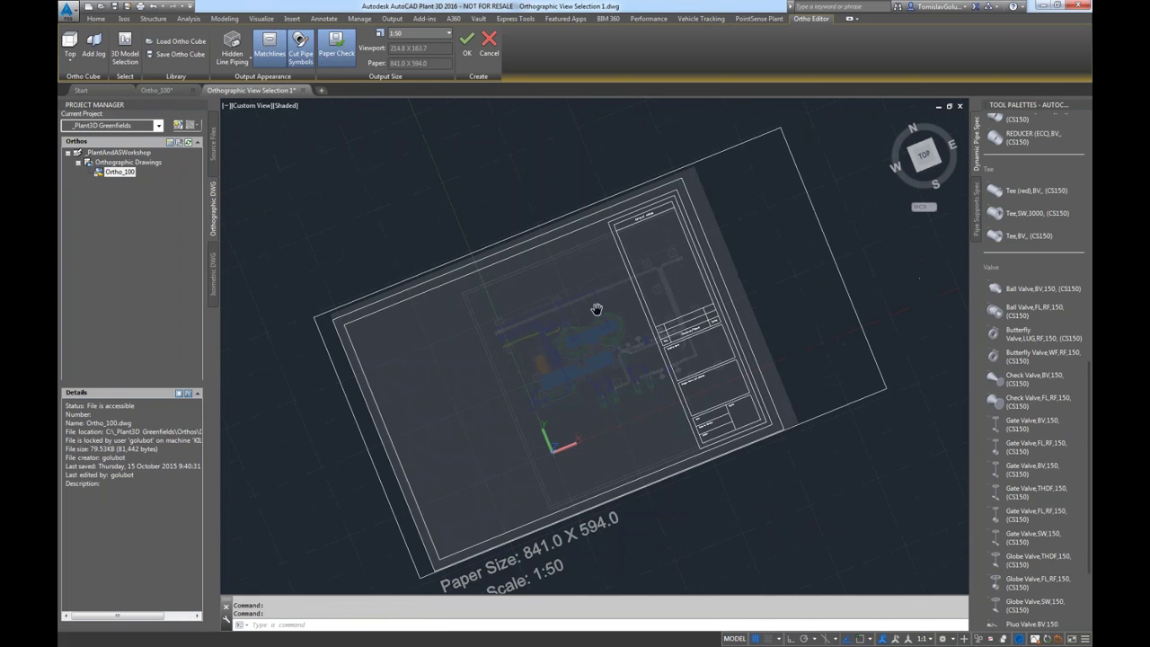
pyautogui.click(466, 52)
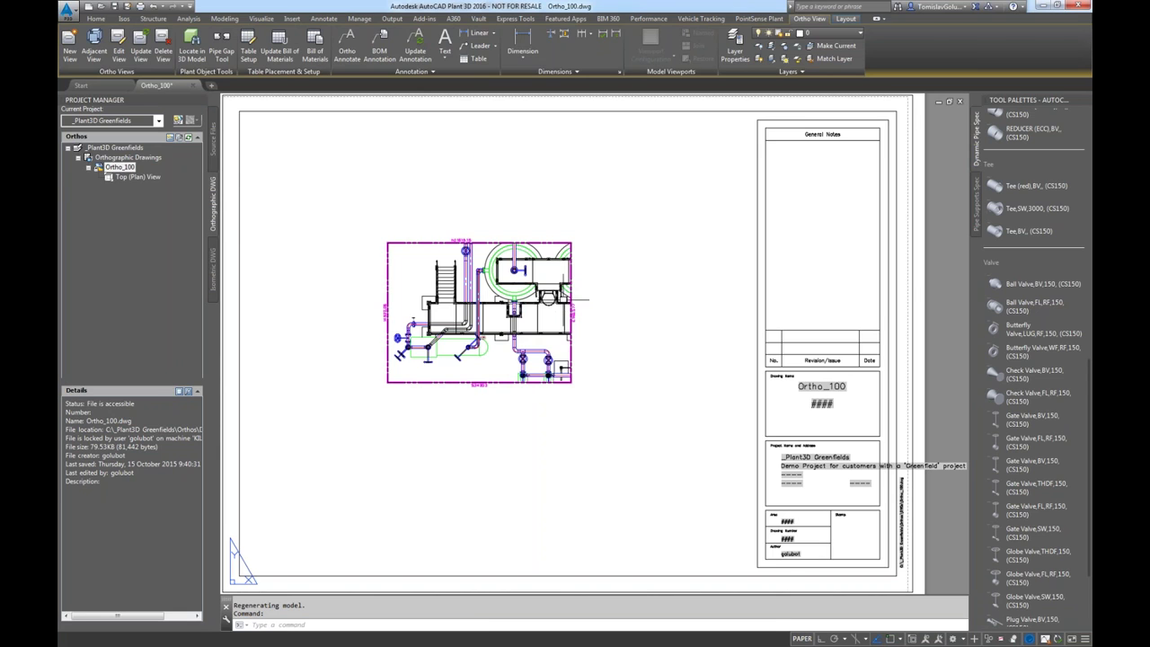
pyautogui.scroll(10, 430, 302)
pyautogui.scroll(4, 427, 268)
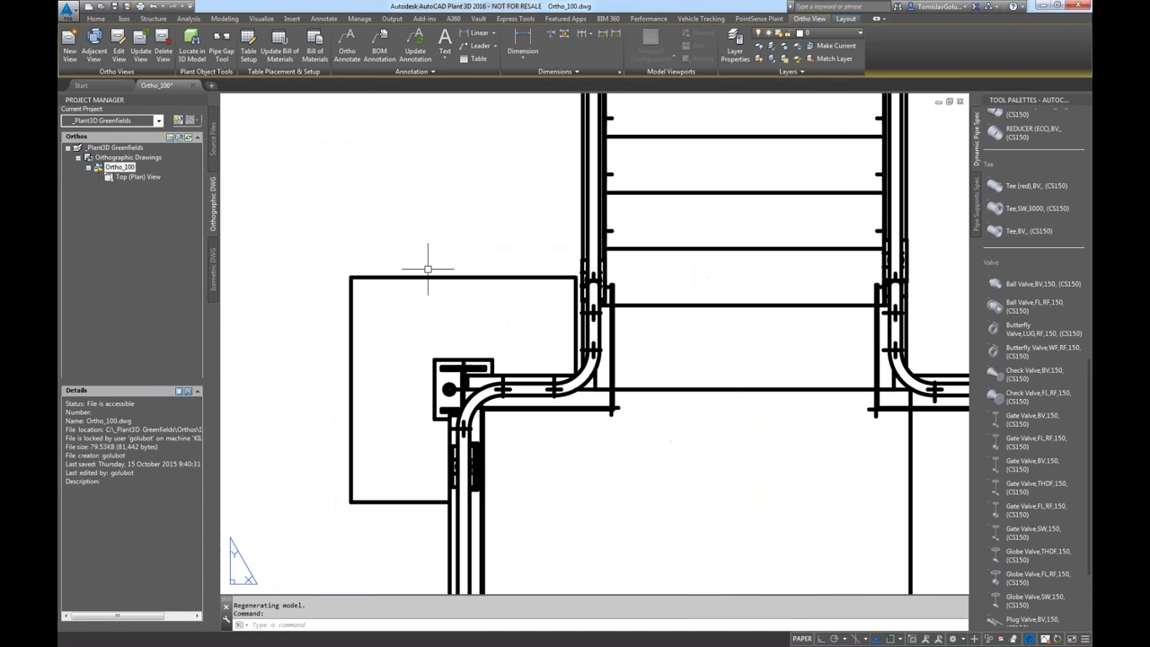
pyautogui.write('weight')
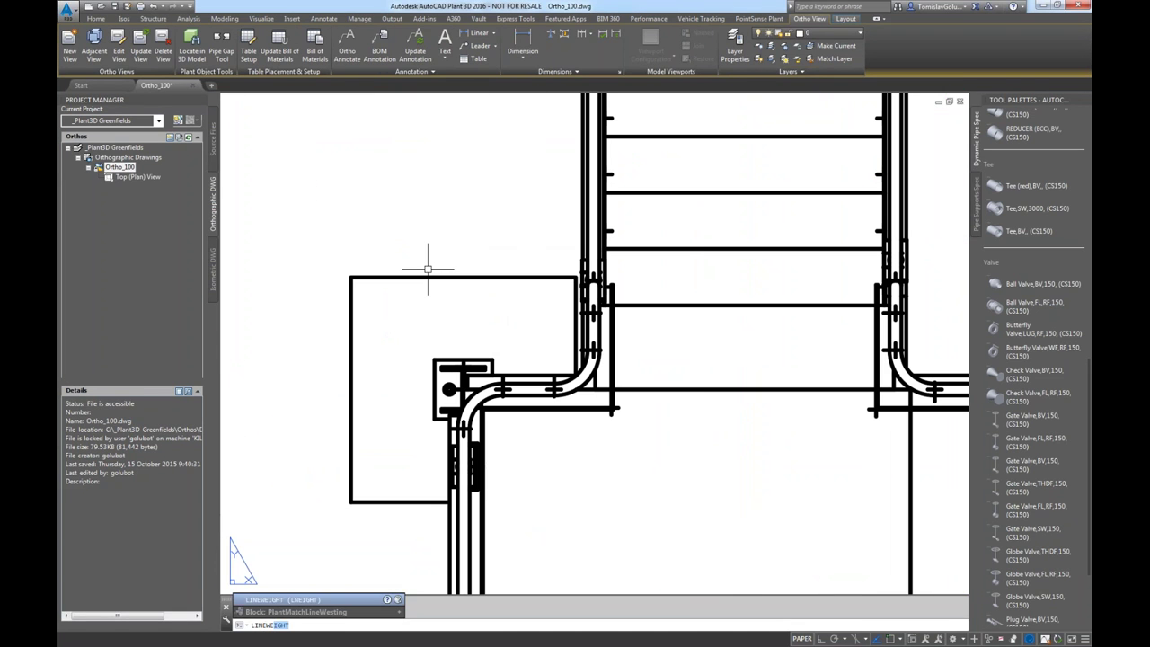
pyautogui.press('Return')
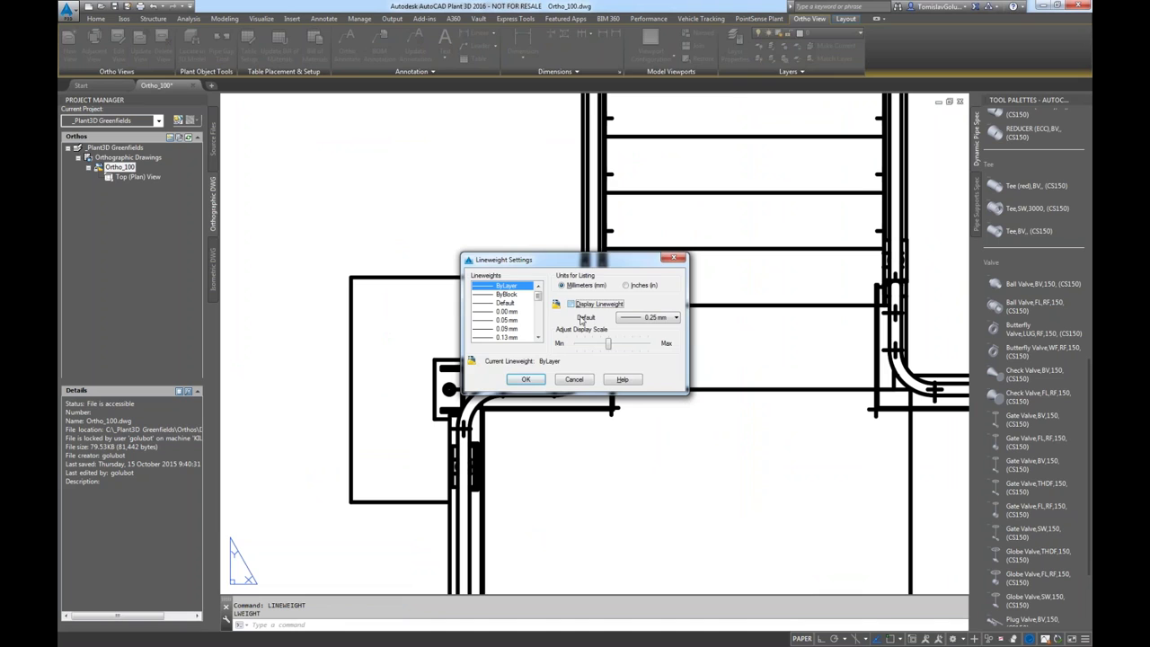
pyautogui.click(527, 379)
pyautogui.scroll(5, 422, 409)
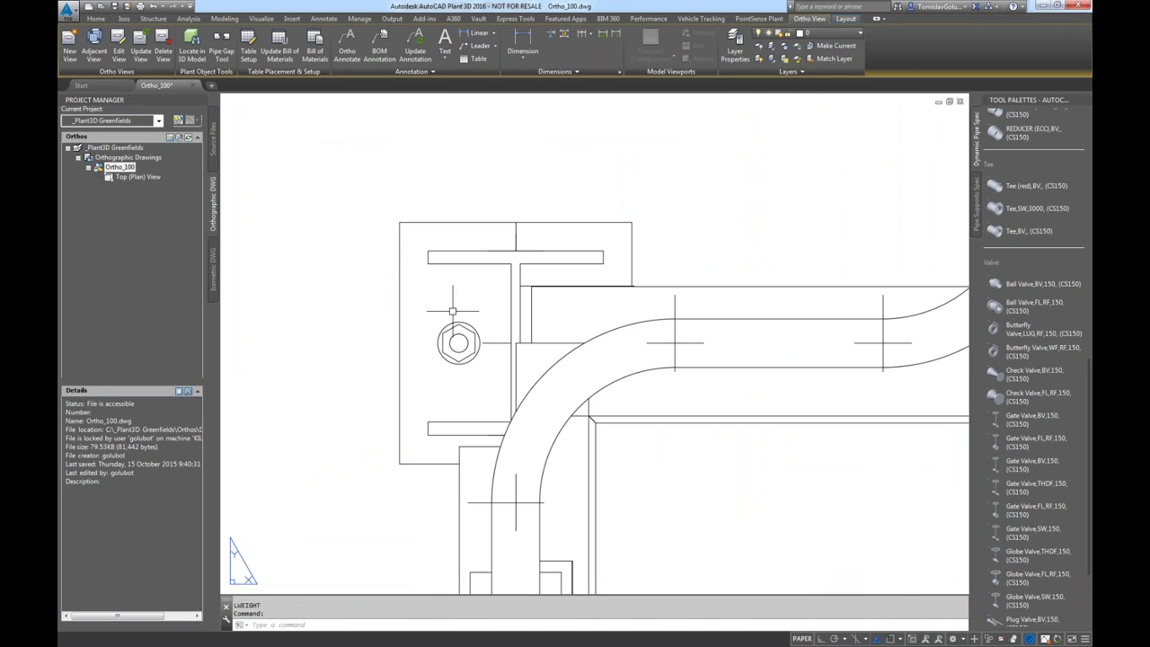
pyautogui.scroll(-5, 431, 314)
pyautogui.moveTo(560, 245); pyautogui.dragTo(442, 349, button='middle')
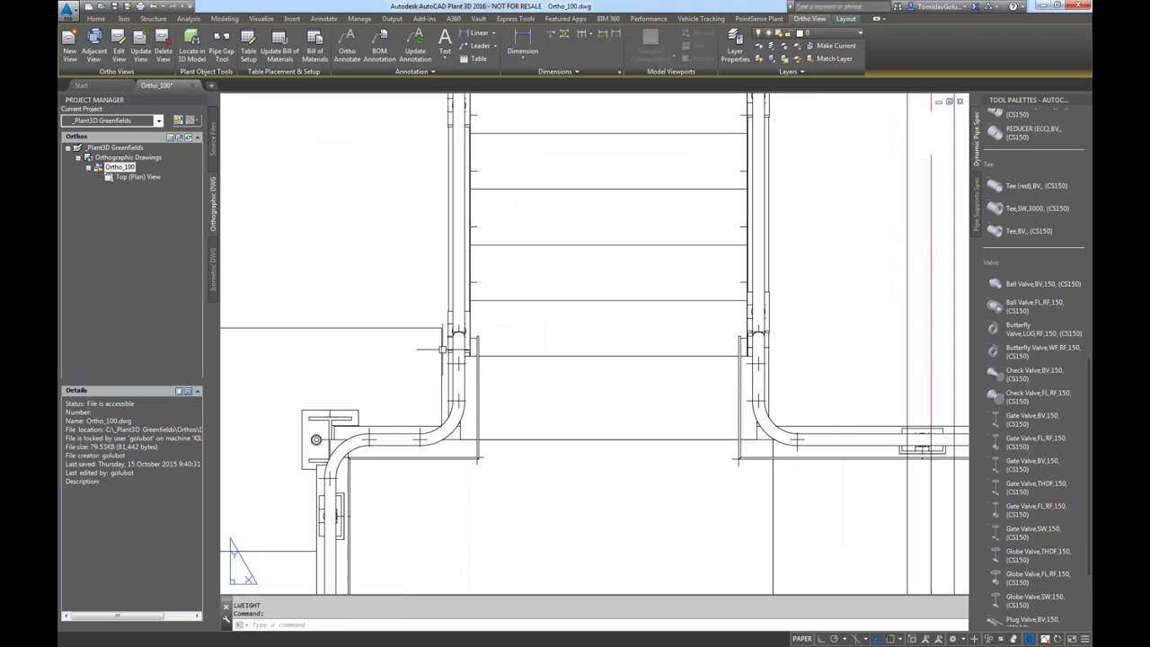
pyautogui.scroll(-3, 480, 311)
pyautogui.scroll(1, 585, 271)
pyautogui.scroll(-2, 584, 271)
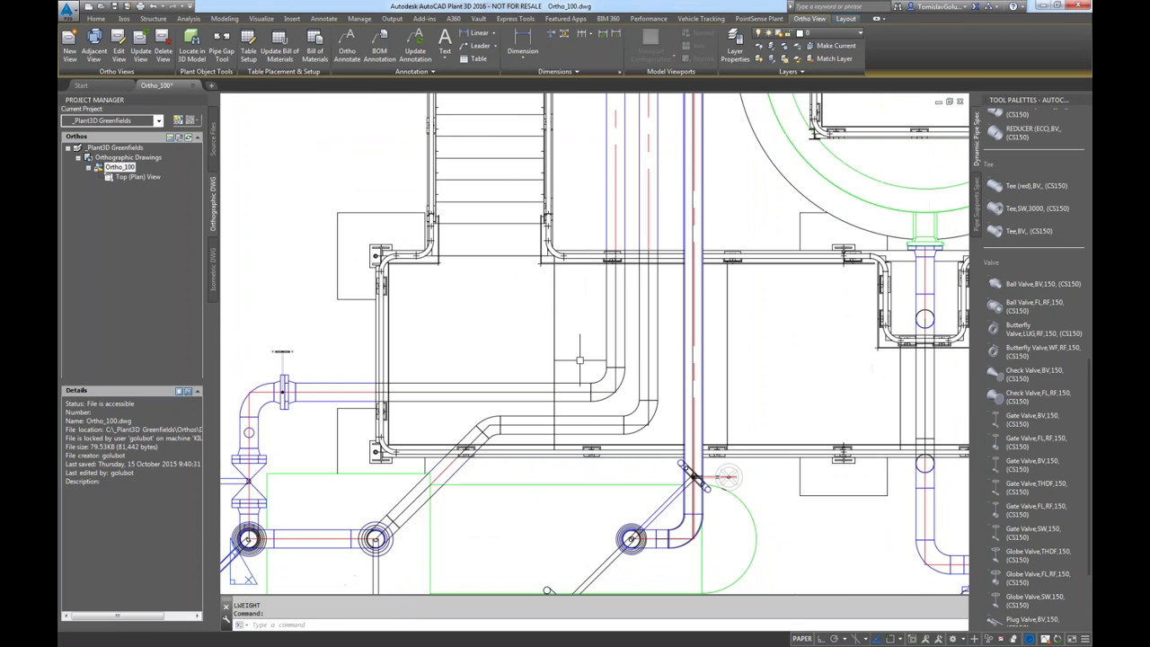
pyautogui.moveTo(465, 361); pyautogui.dragTo(480, 329, button='middle')
pyautogui.write('ltscale')
pyautogui.press('Return')
pyautogui.write('10')
pyautogui.press('Return')
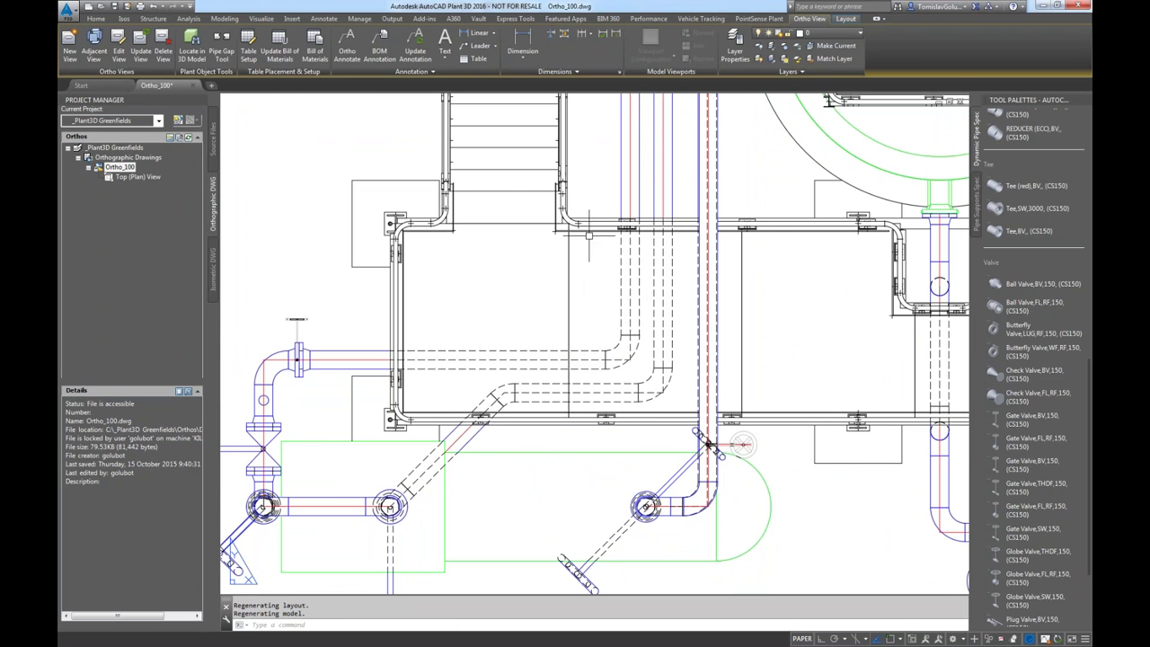
pyautogui.moveTo(668, 253); pyautogui.dragTo(663, 270, button='middle')
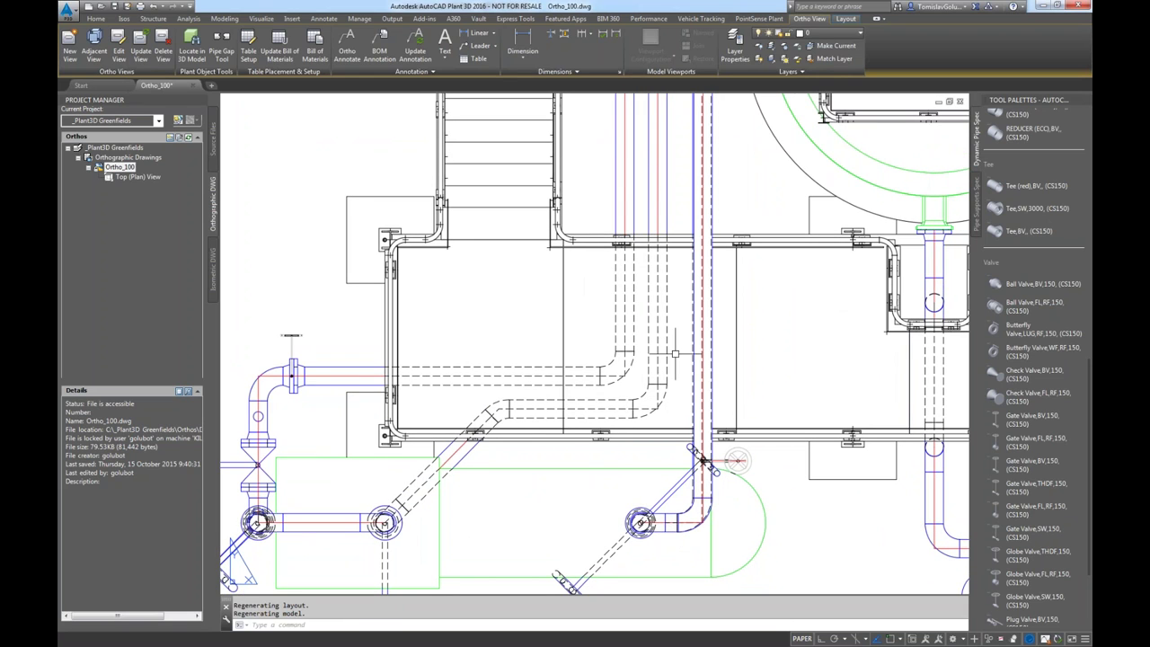
pyautogui.moveTo(719, 286); pyautogui.dragTo(439, 325, button='middle')
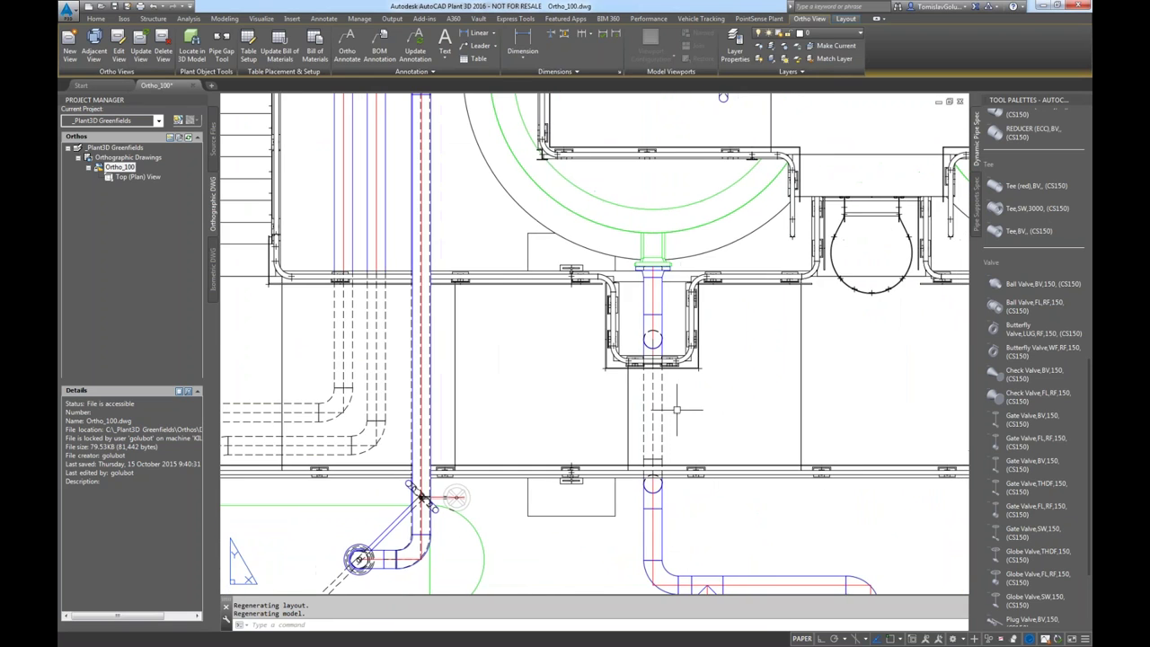
pyautogui.moveTo(677, 410); pyautogui.dragTo(505, 361, button='middle')
pyautogui.moveTo(590, 309)
pyautogui.mouseDown(button='middle')
pyautogui.moveTo(619, 326)
pyautogui.moveTo(621, 369)
pyautogui.mouseUp(button='middle')
pyautogui.scroll(-2, 684, 319)
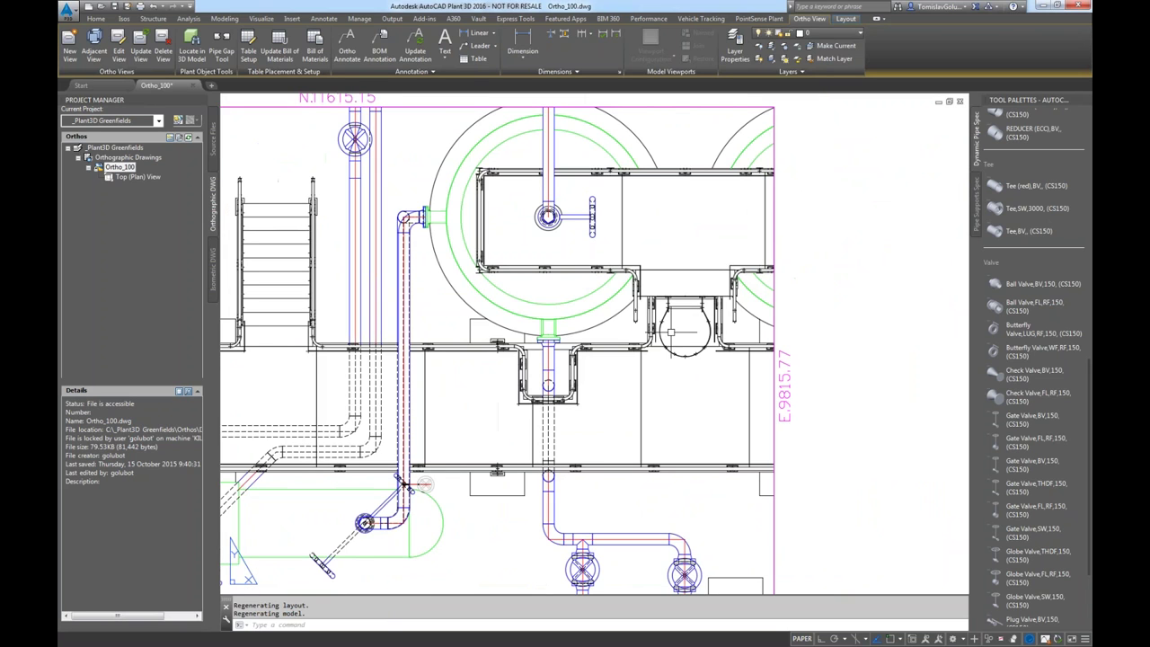
pyautogui.moveTo(429, 303); pyautogui.dragTo(482, 299, button='middle')
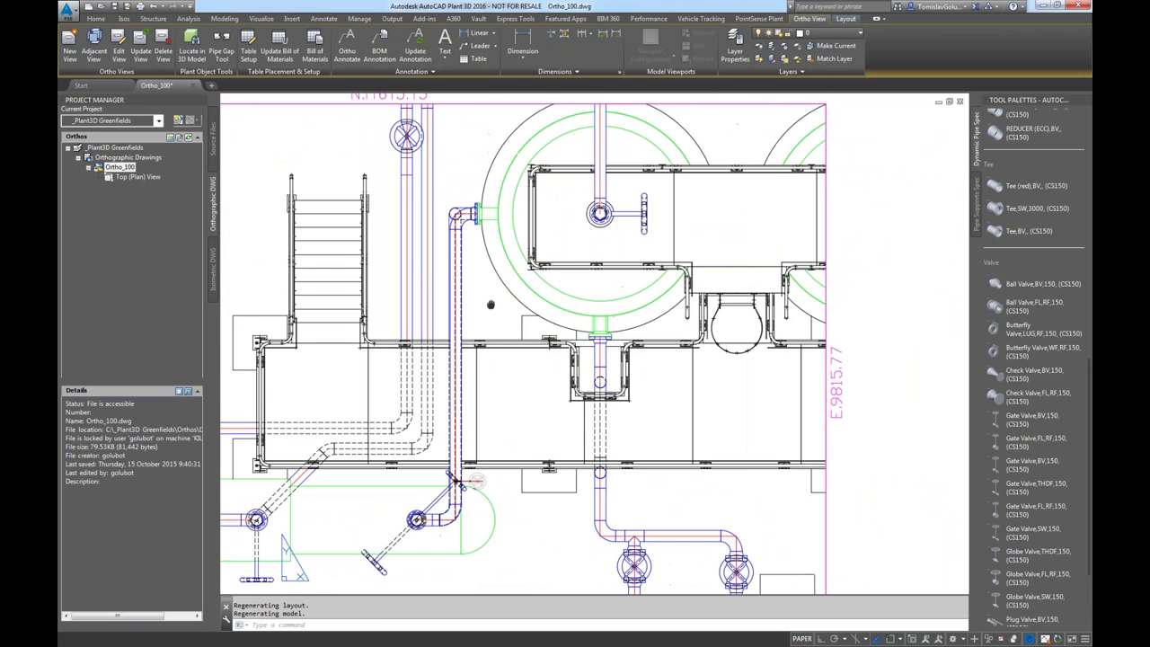
pyautogui.scroll(-2, 494, 328)
pyautogui.middleClick(492, 309)
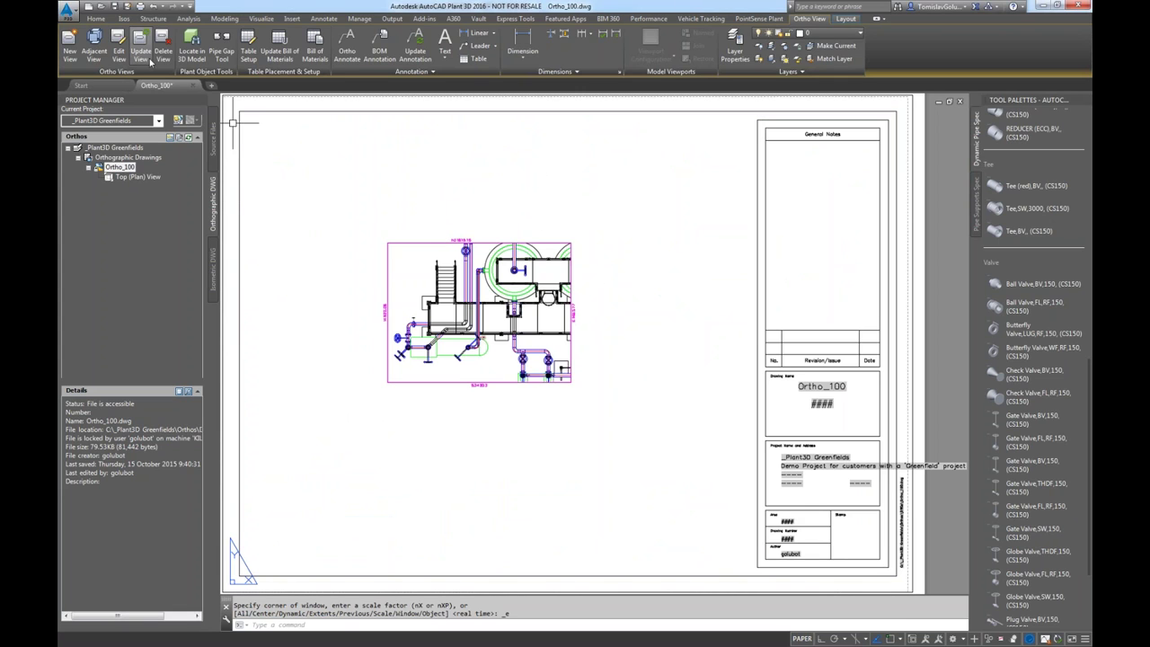
# Add a Front adjacent view from the top plan view and place it to the right.
pyautogui.click(94, 44)
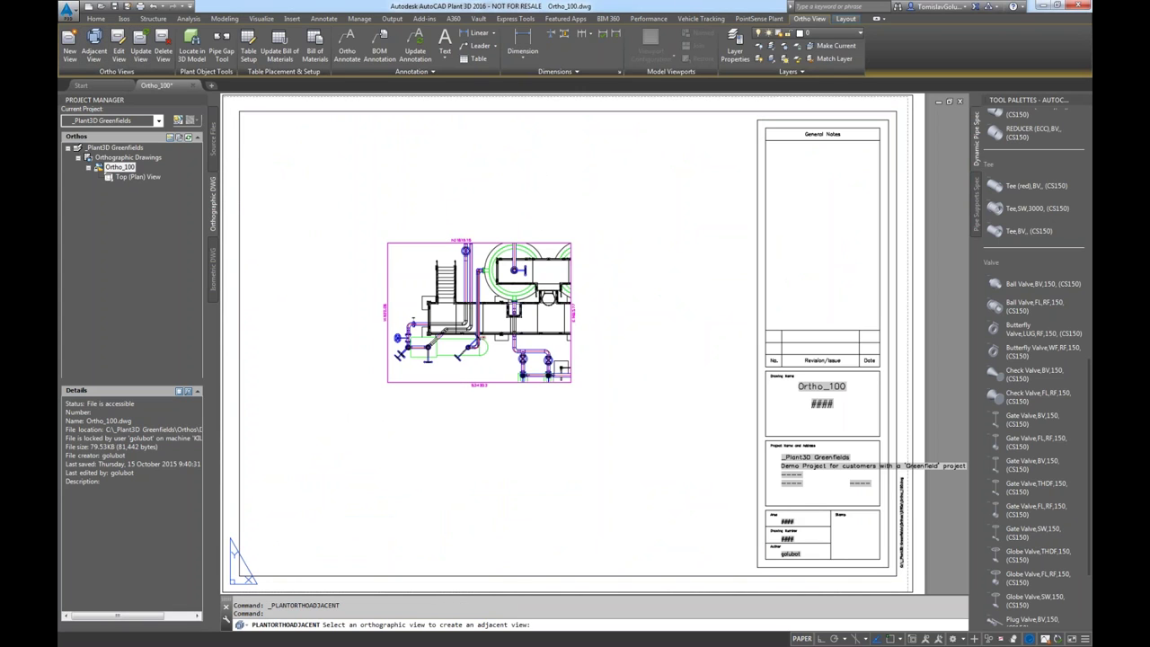
pyautogui.click(511, 381)
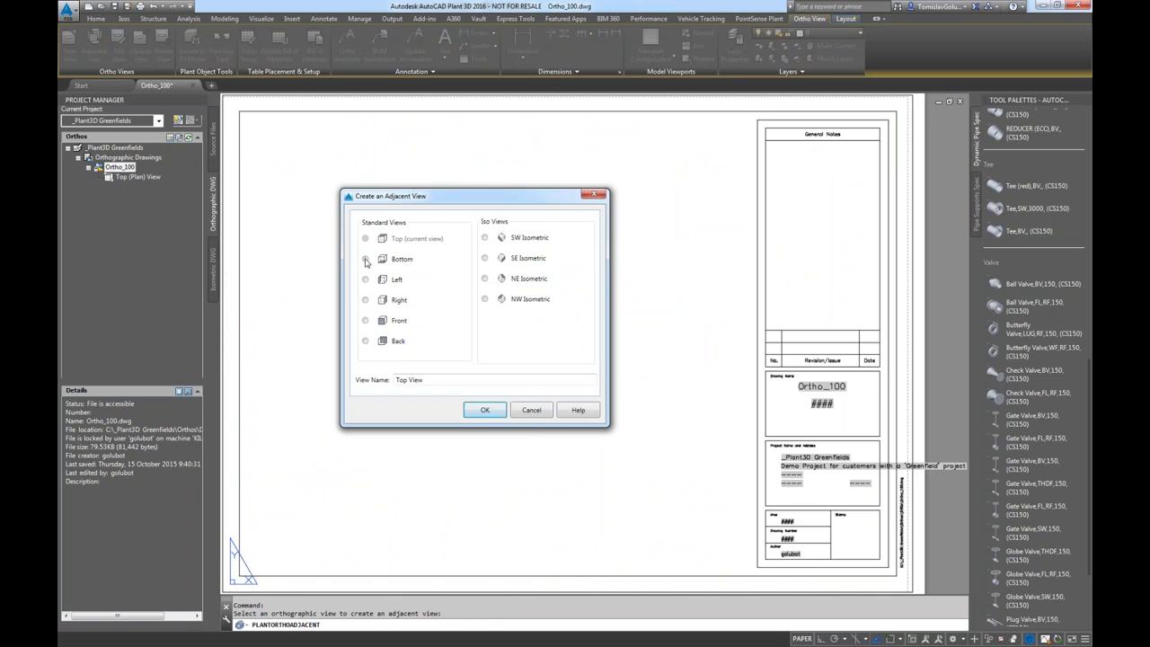
pyautogui.click(466, 411)
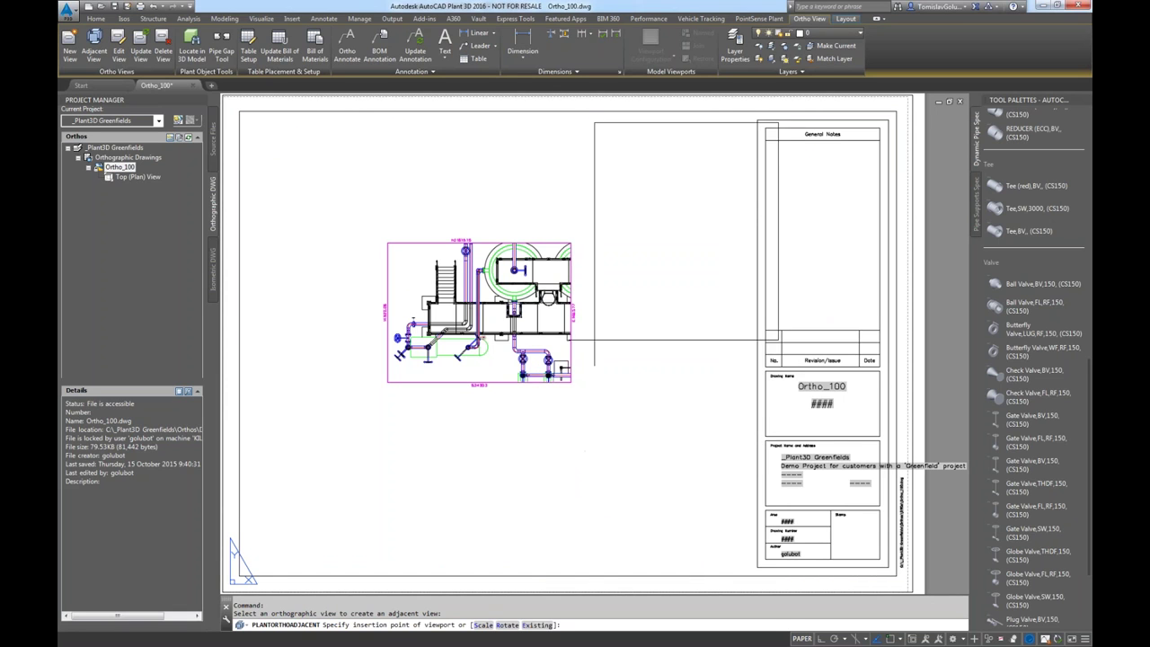
pyautogui.click(584, 414)
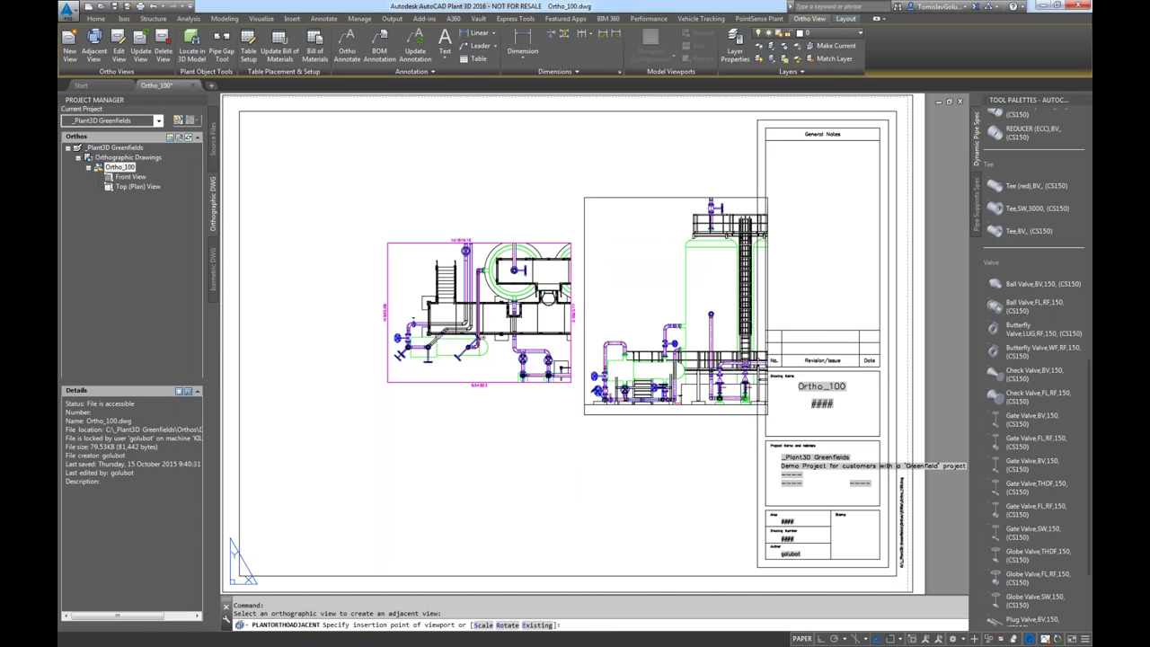
# Tag the front view's handwheel valve with a Hand Valve Annotation placed to its left.
pyautogui.scroll(7, 634, 314)
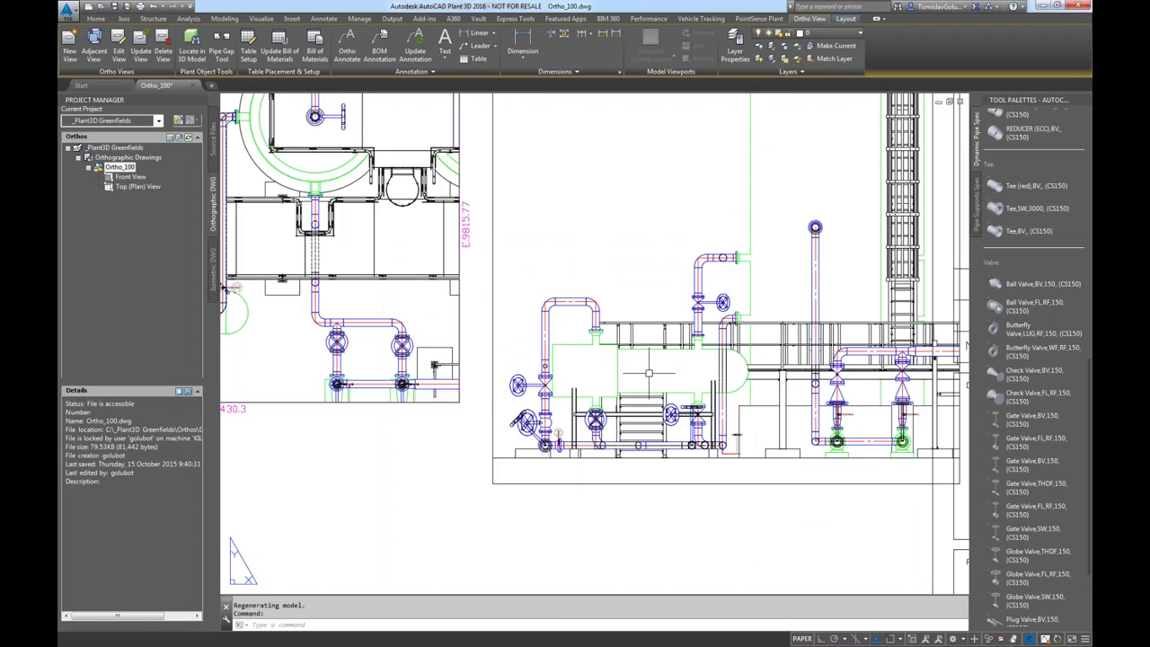
pyautogui.moveTo(596, 366); pyautogui.dragTo(594, 353, button='middle')
pyautogui.write('LTS')
pyautogui.press('Return')
pyautogui.press('Escape')
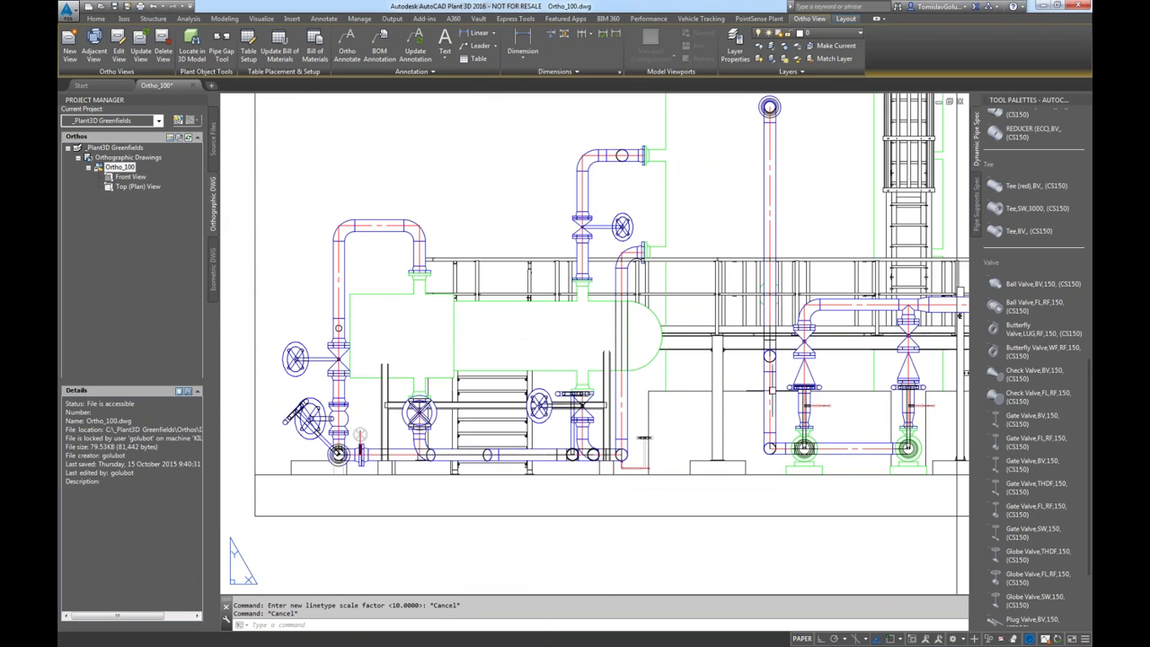
pyautogui.scroll(2, 616, 251)
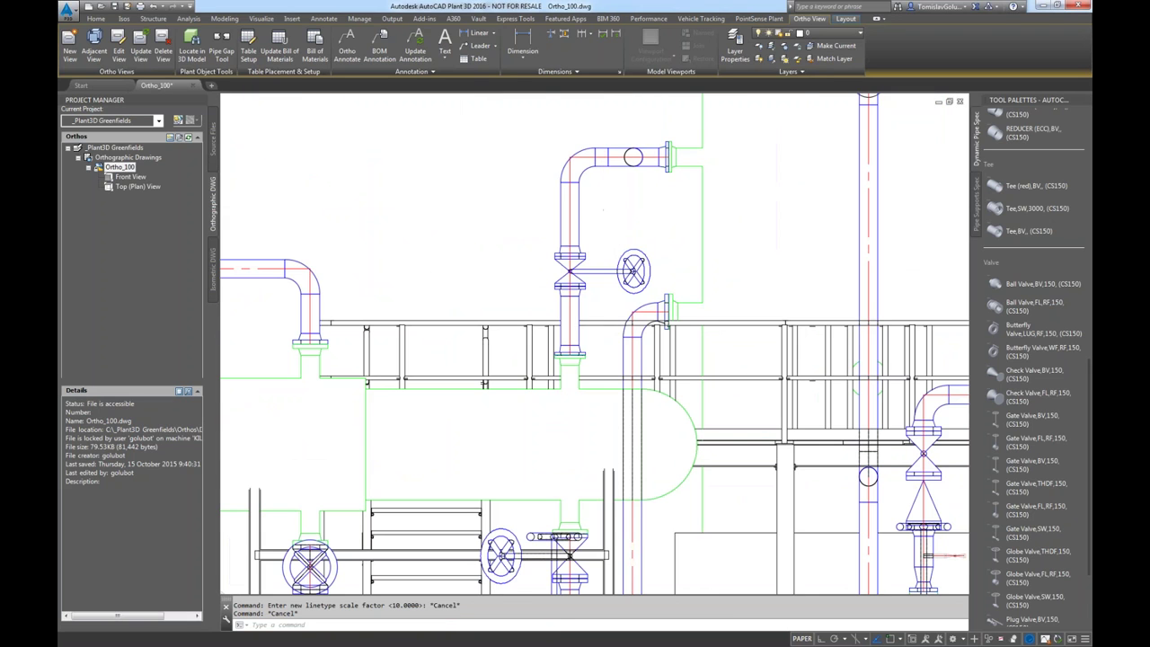
pyautogui.scroll(2, 629, 269)
pyautogui.doubleClick(612, 329)
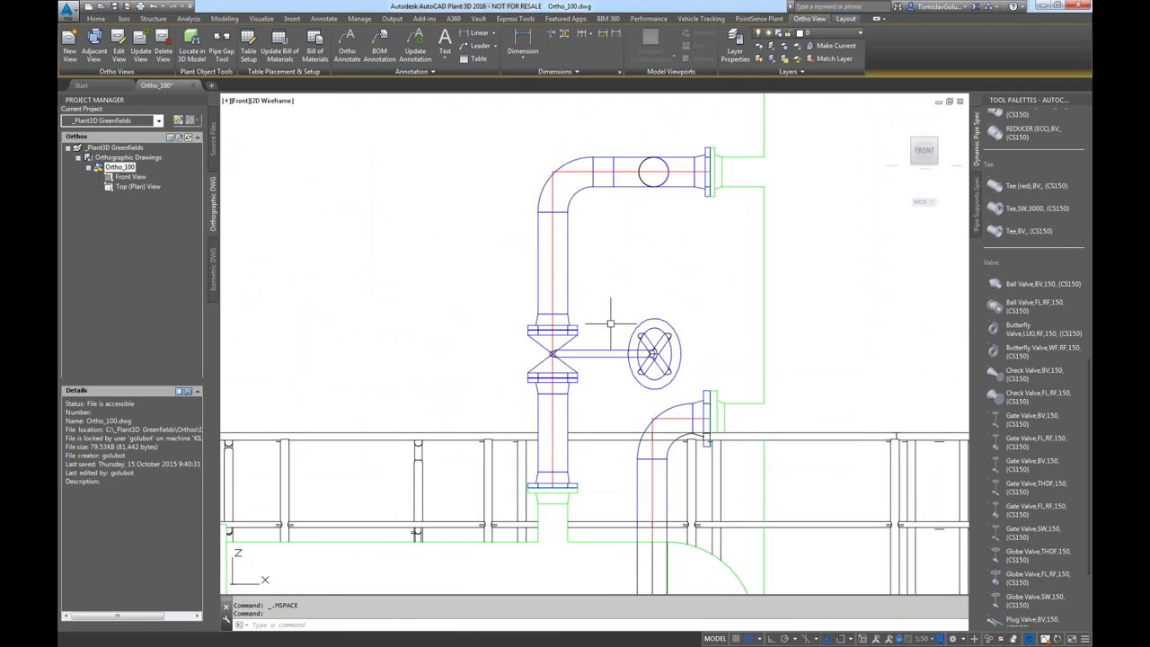
pyautogui.click(607, 353)
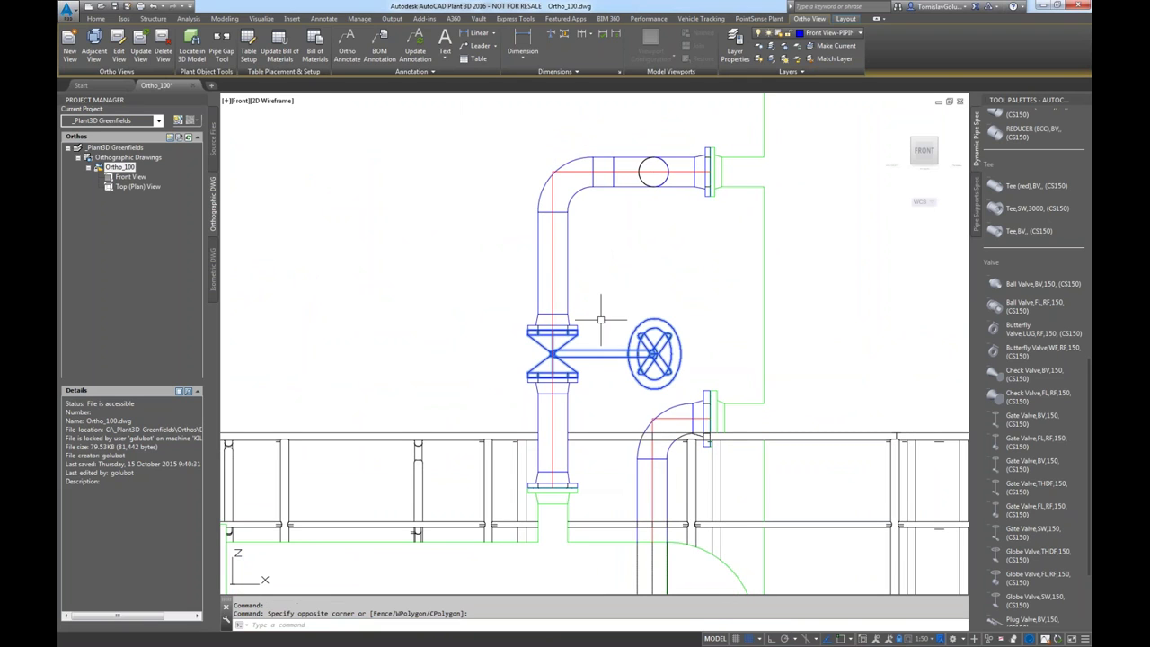
pyautogui.rightClick(601, 314)
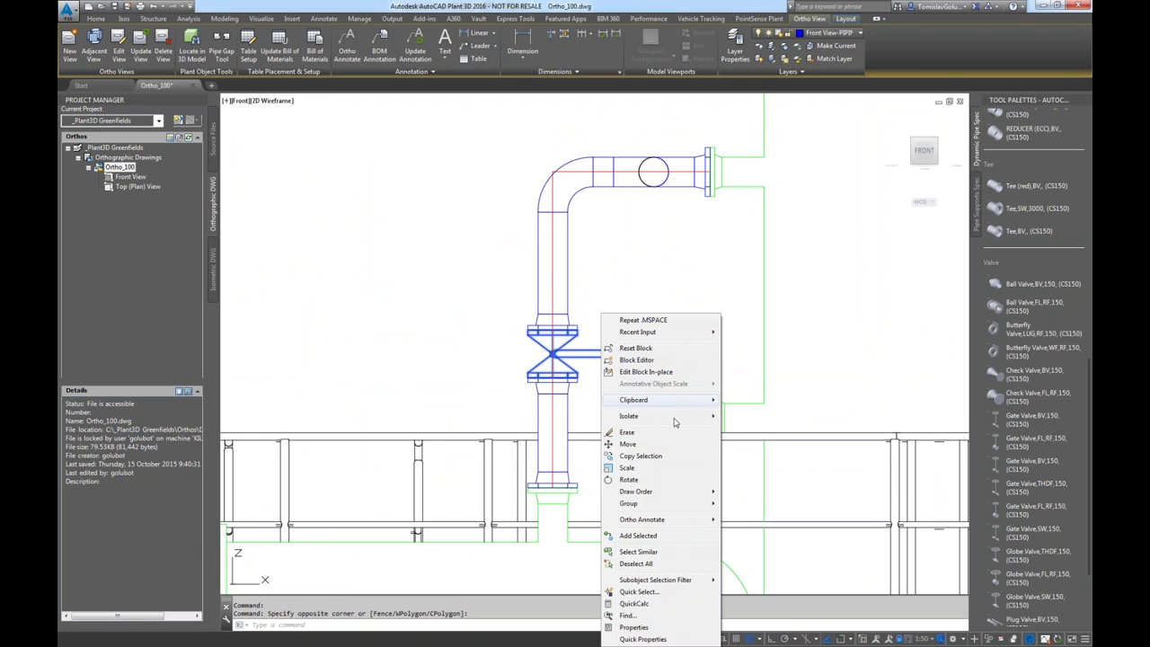
pyautogui.moveTo(672, 519)
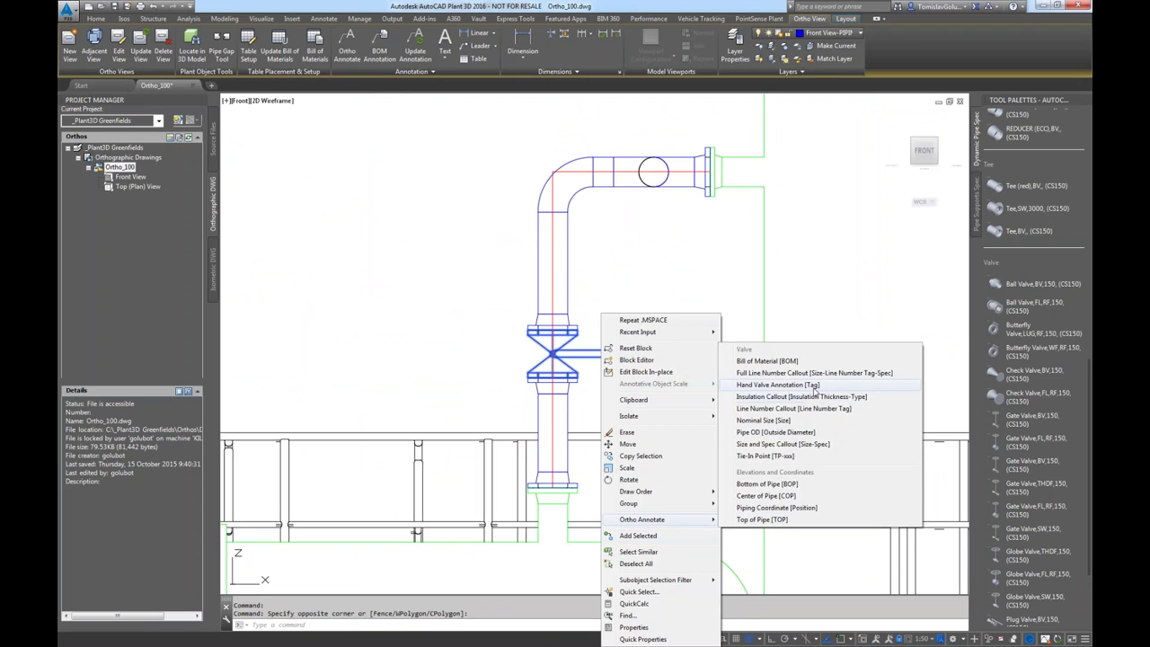
pyautogui.click(777, 385)
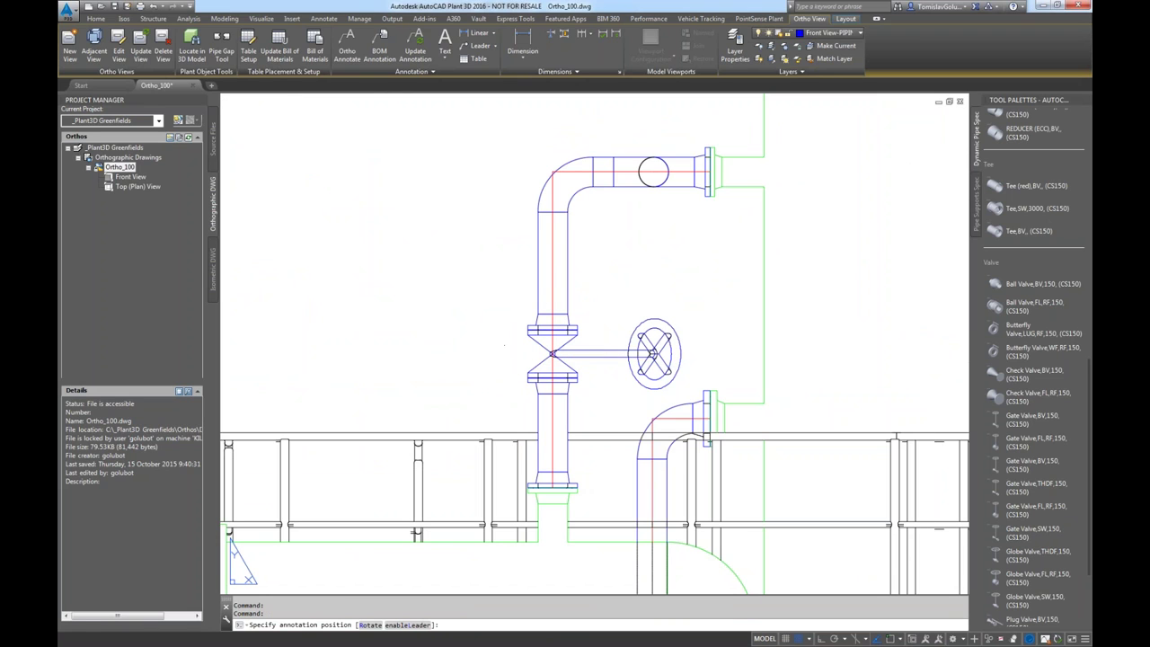
pyautogui.click(503, 344)
pyautogui.click(609, 338)
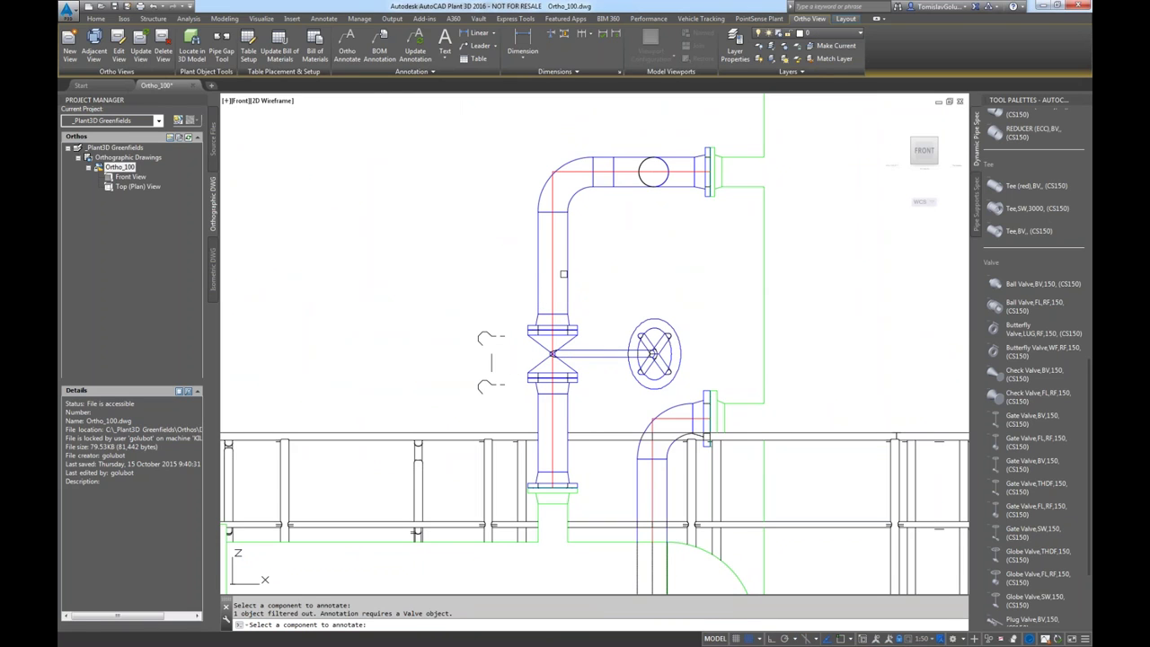
pyautogui.press('Escape')
# Add a 150-9999-CS150 full line number callout to the vertical riser pipe.
pyautogui.click(575, 259)
pyautogui.rightClick(570, 260)
pyautogui.press('Escape')
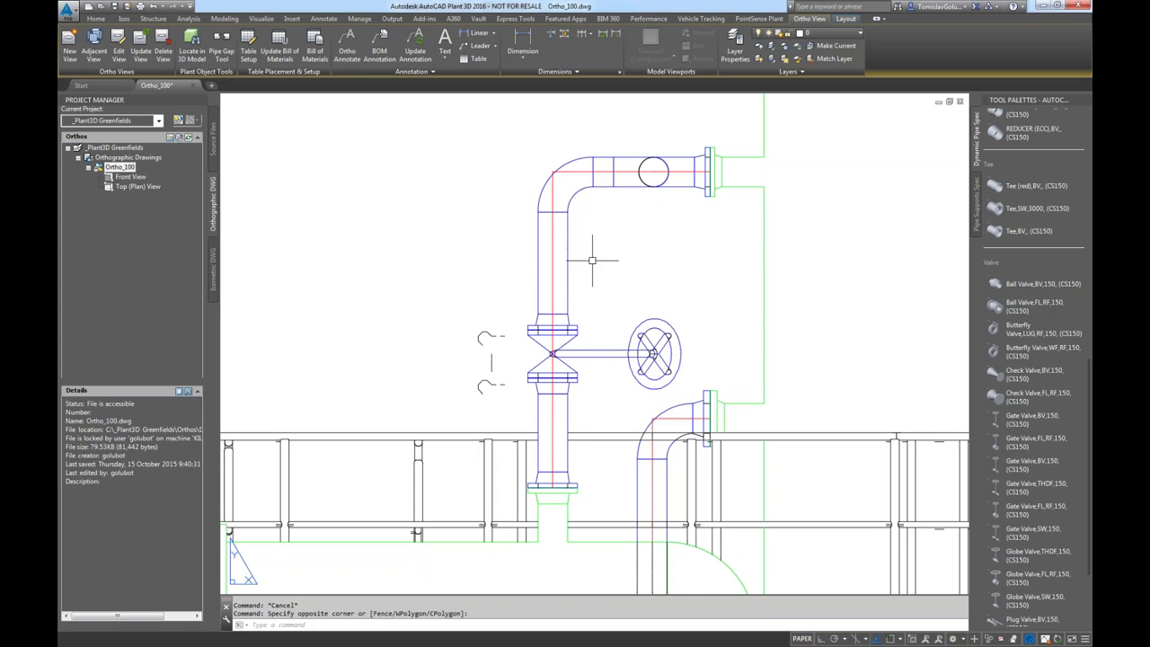
pyautogui.doubleClick(591, 261)
pyautogui.click(567, 265)
pyautogui.rightClick(568, 266)
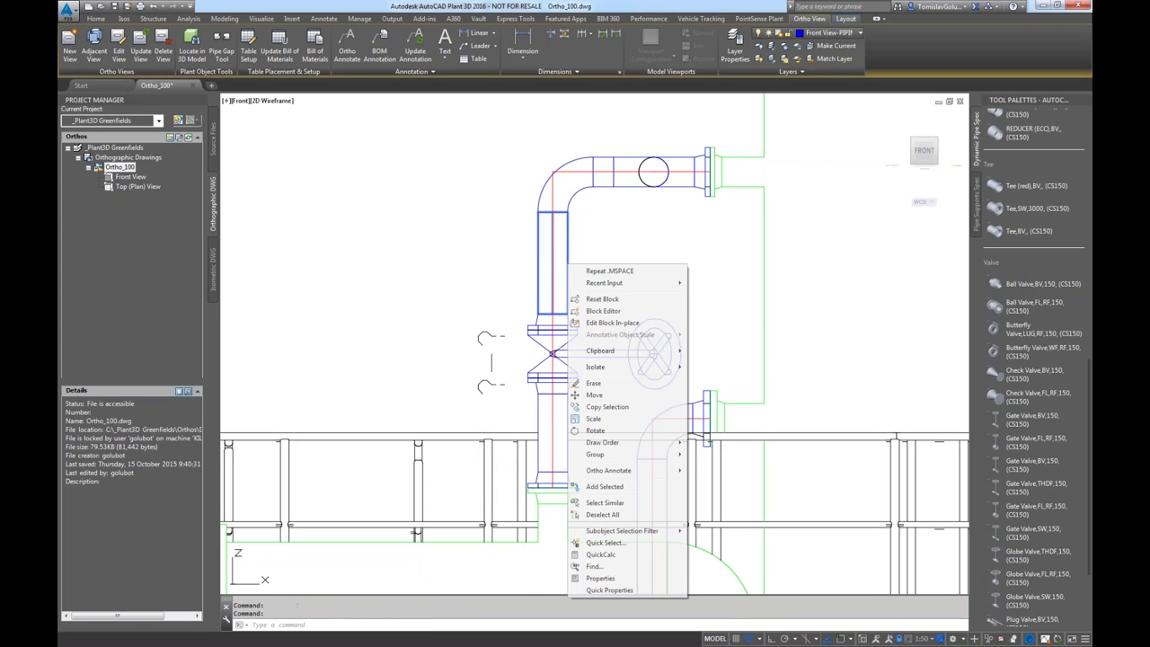
pyautogui.moveTo(652, 472)
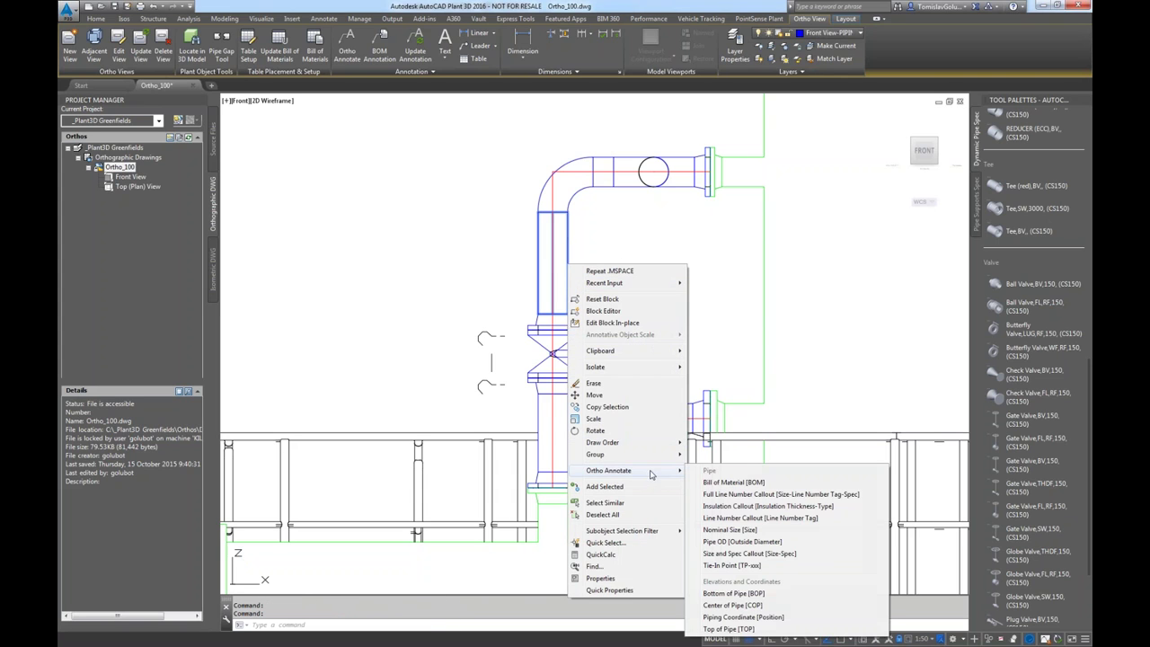
pyautogui.click(777, 493)
pyautogui.scroll(-3, 573, 462)
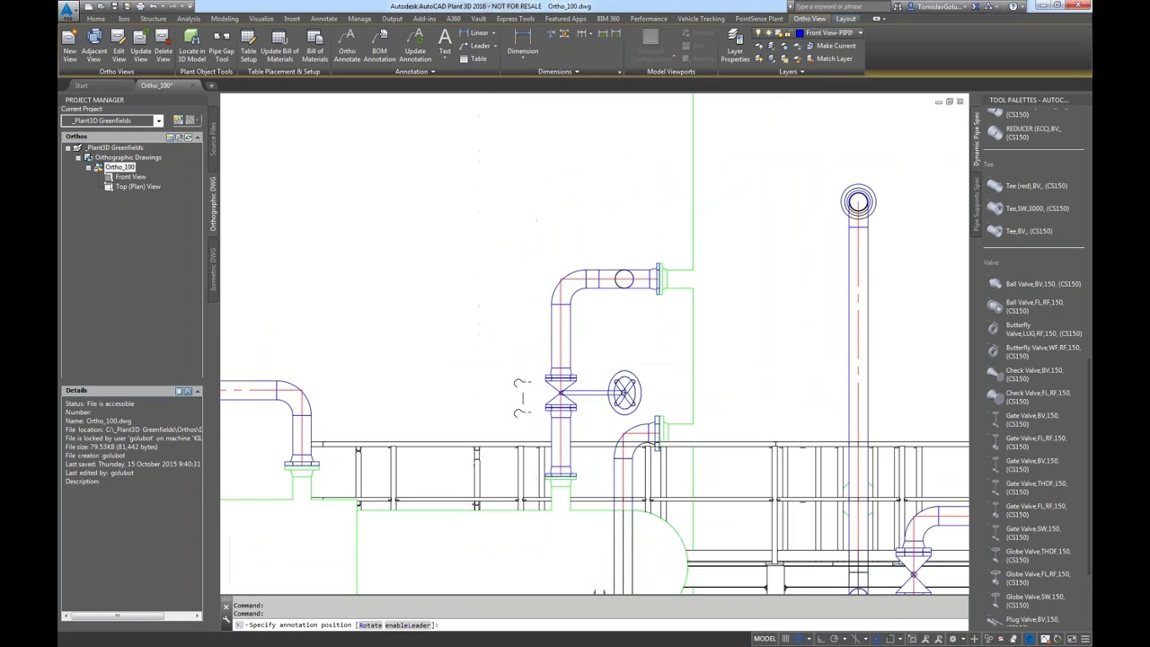
pyautogui.click(537, 231)
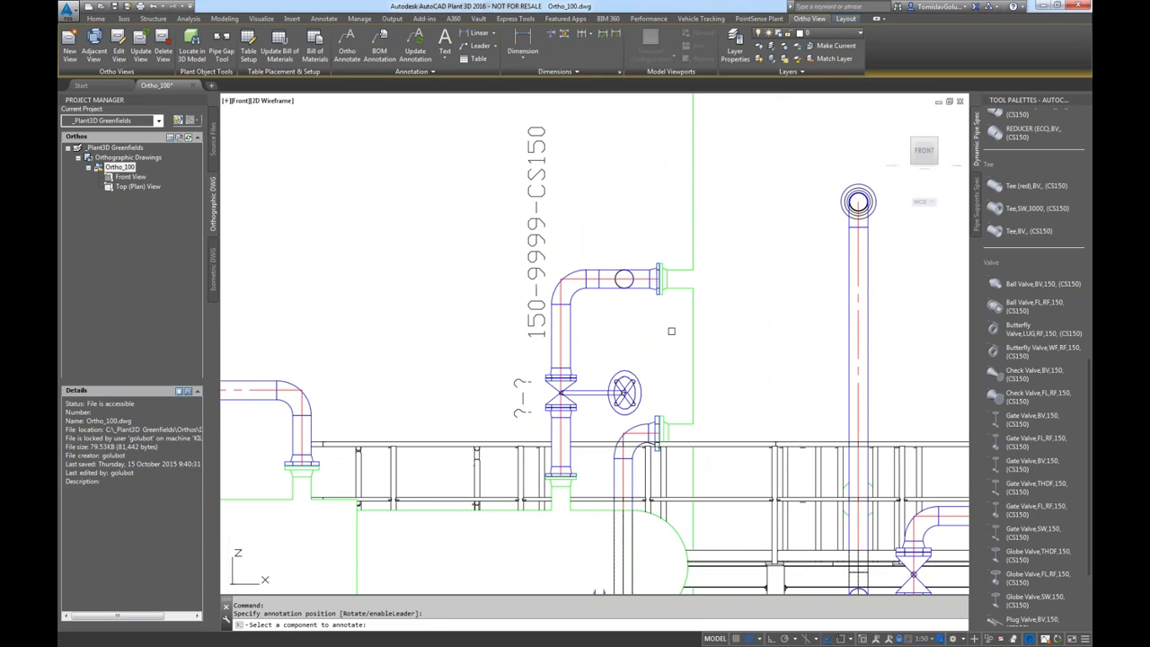
pyautogui.press('Escape')
pyautogui.middleClick(603, 337)
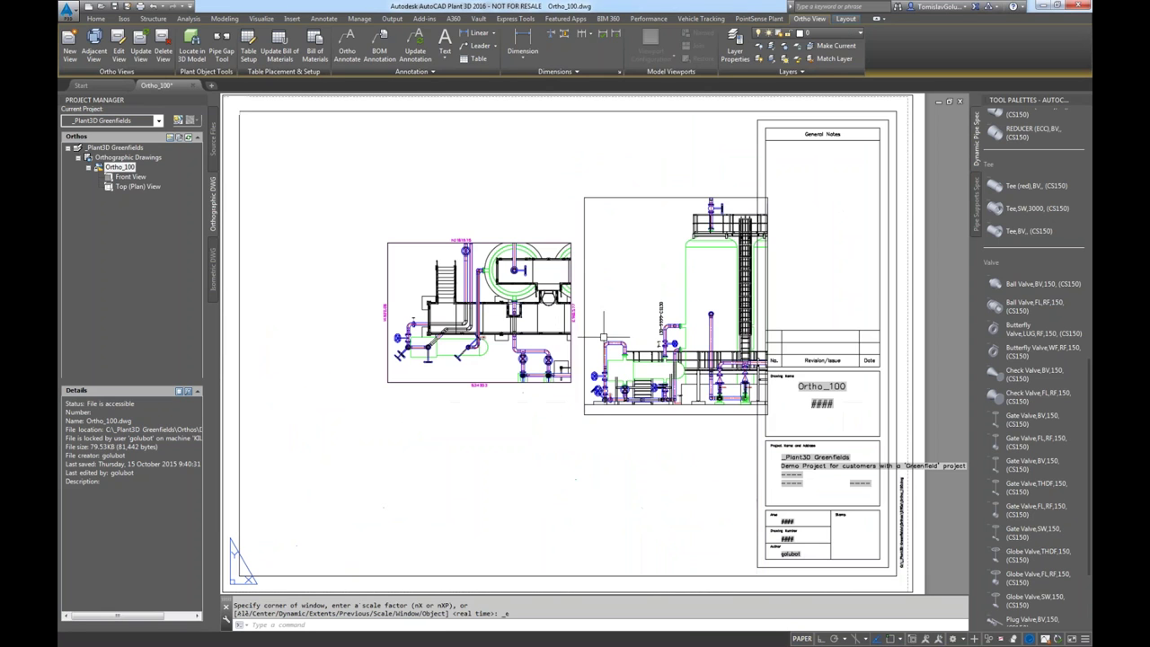
pyautogui.click(226, 105)
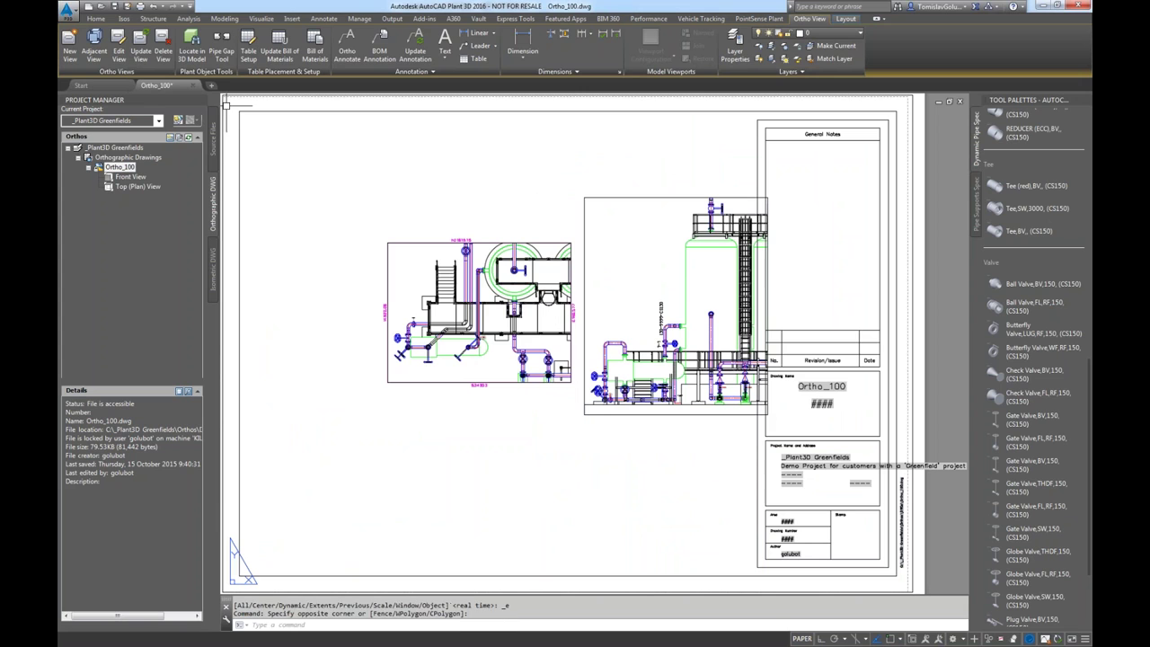
# Close Ortho_100 and open PlantStructure from Advance Steel's recent documents on the Home tab.
pyautogui.click(192, 85)
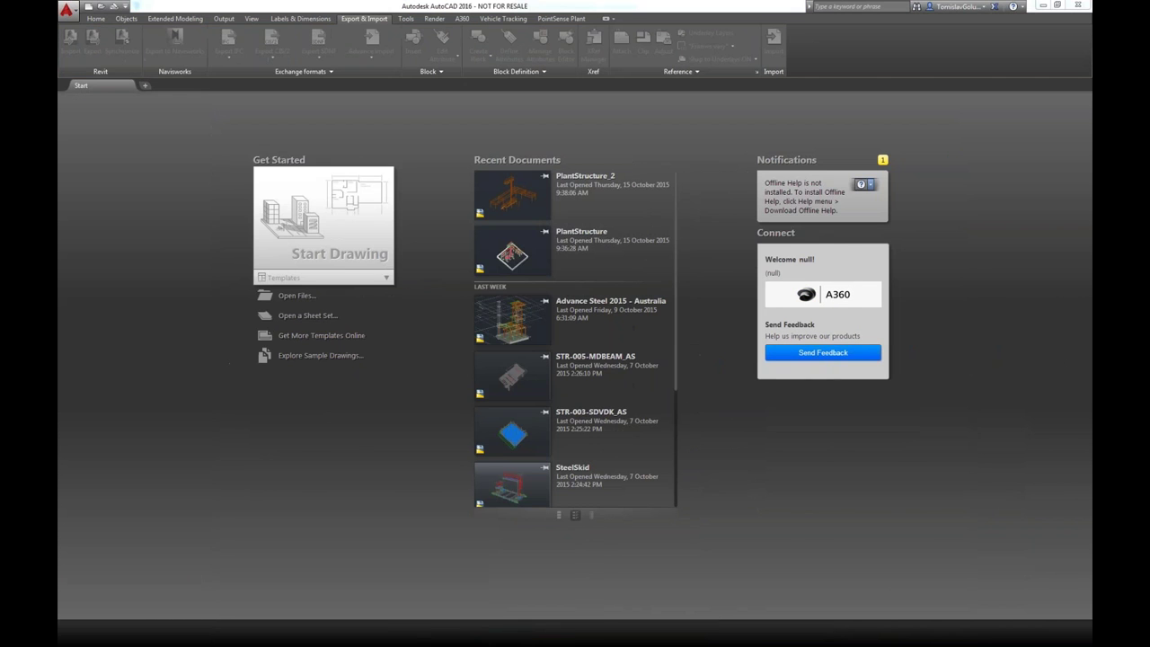
pyautogui.click(500, 256)
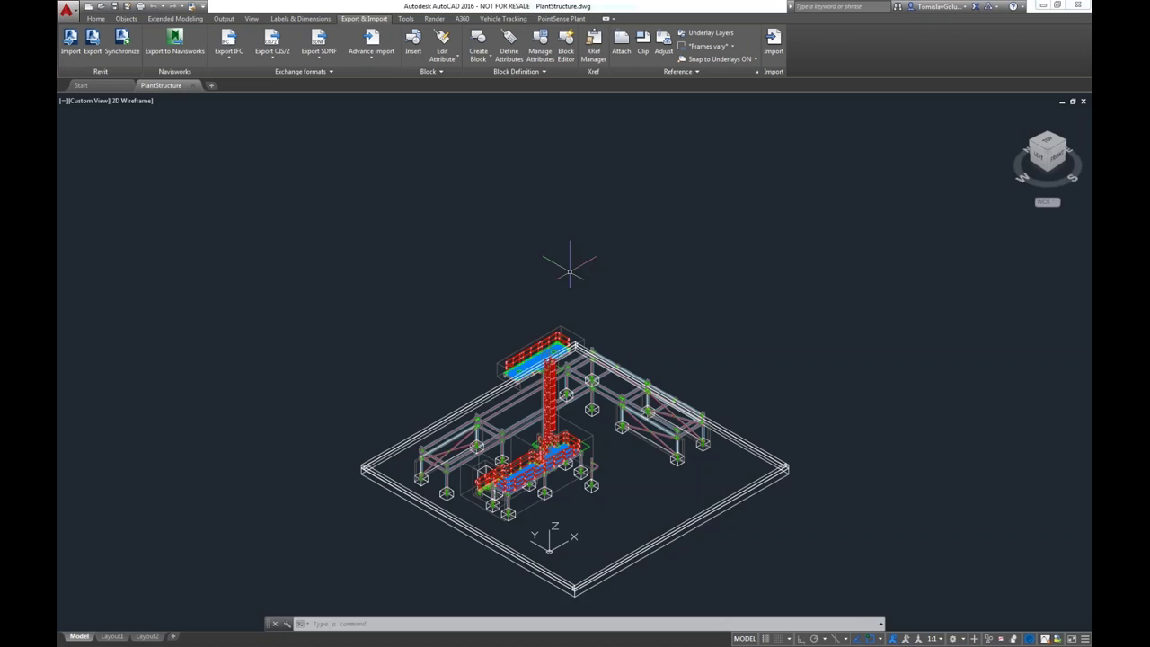
pyautogui.click(96, 18)
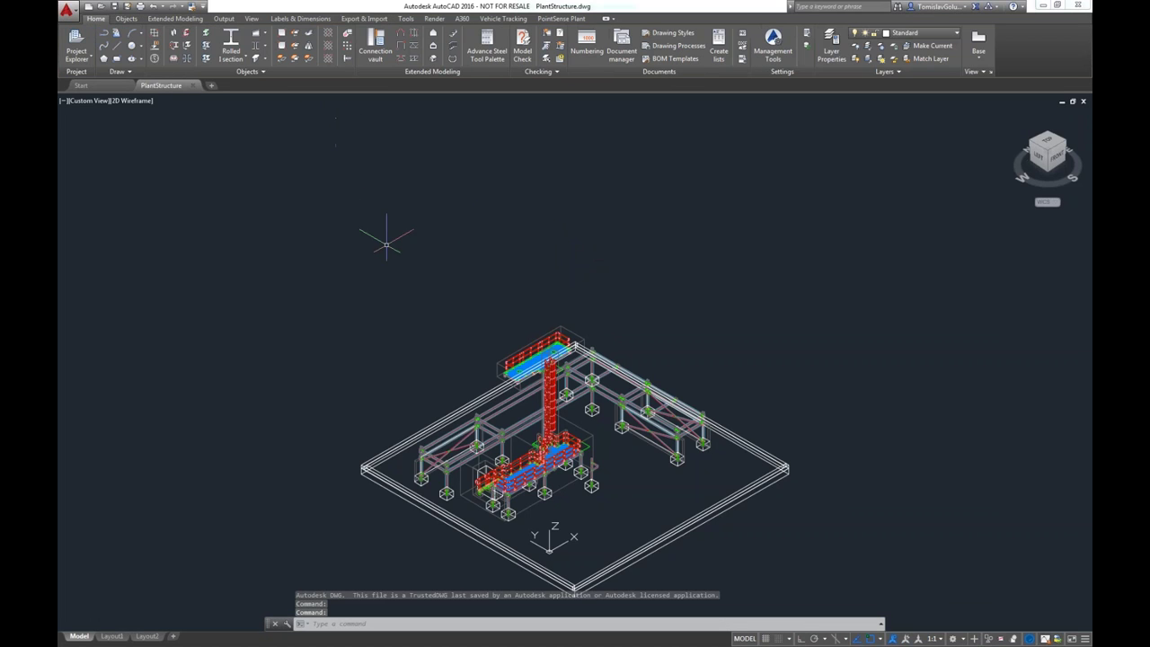
pyautogui.moveTo(454, 297); pyautogui.dragTo(405, 200, button='middle')
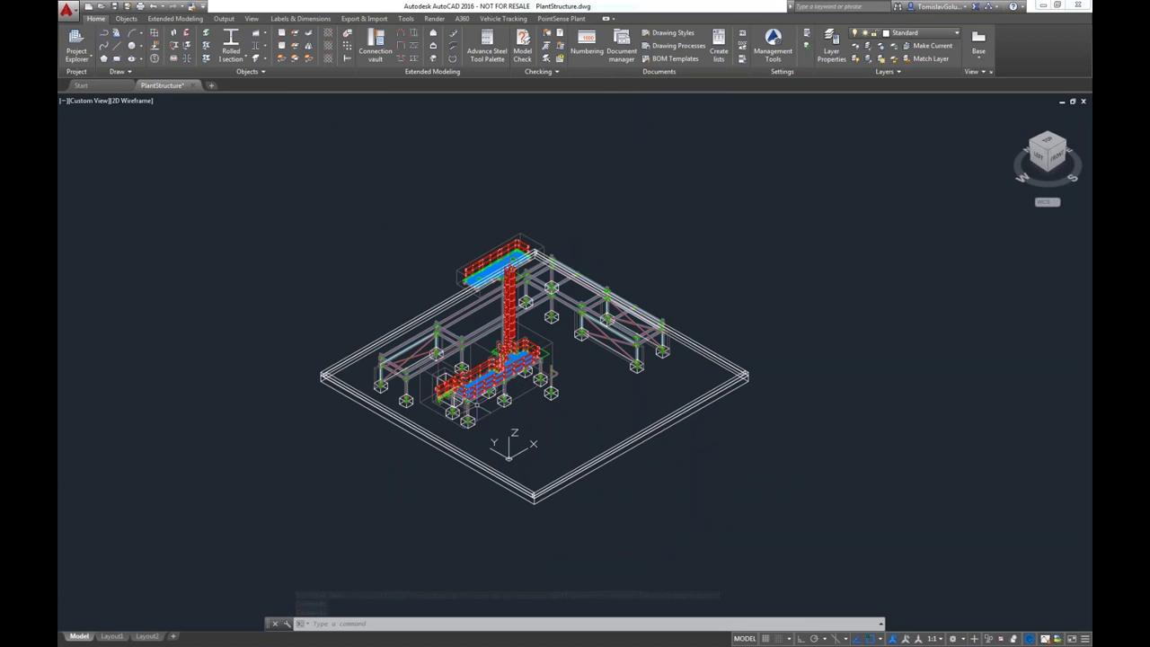
pyautogui.scroll(7, 463, 363)
pyautogui.click(523, 253)
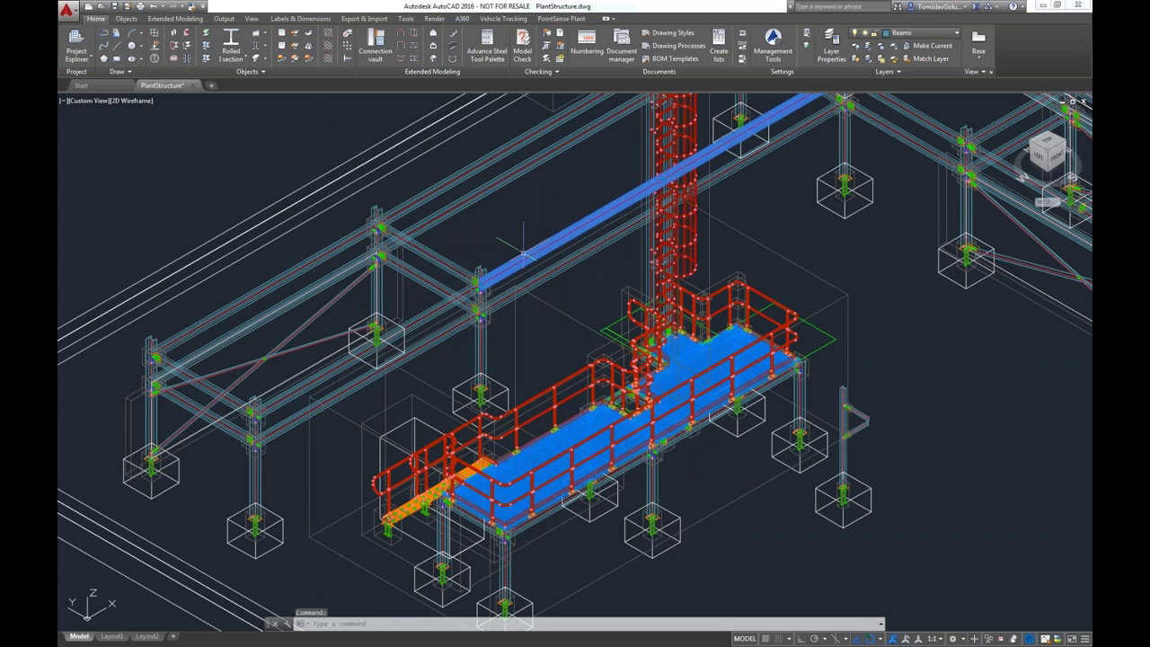
# Window-select the left steel frame and run the Assemblies A3 - Single drawing process.
pyautogui.rightClick(523, 253)
pyautogui.press('Escape')
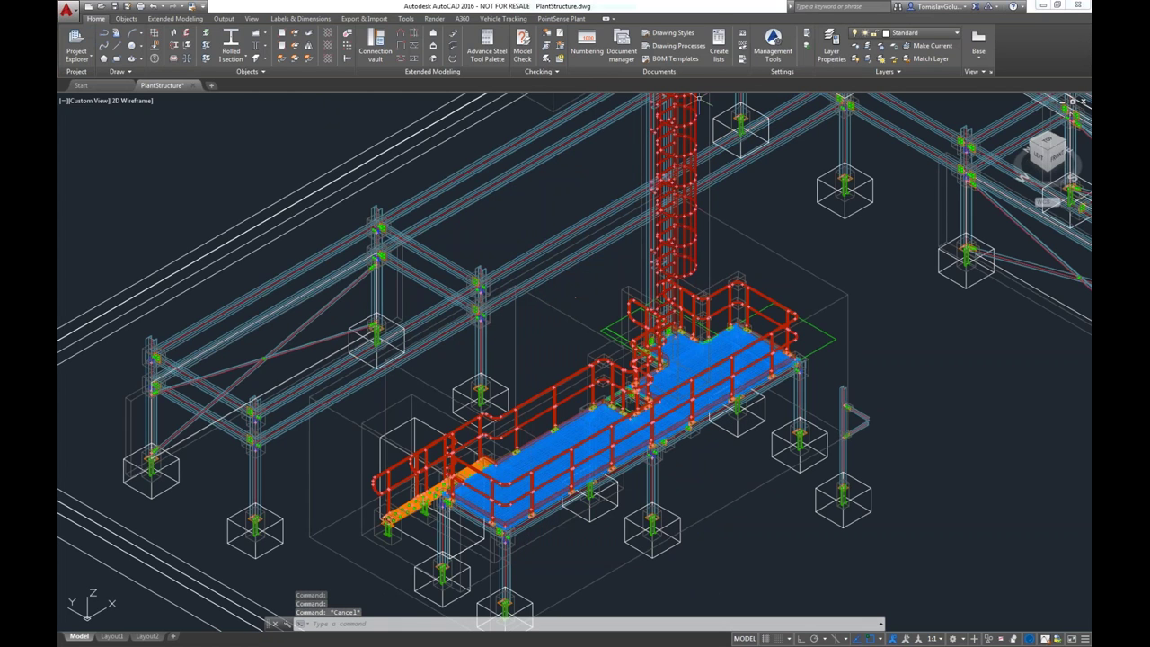
pyautogui.click(664, 46)
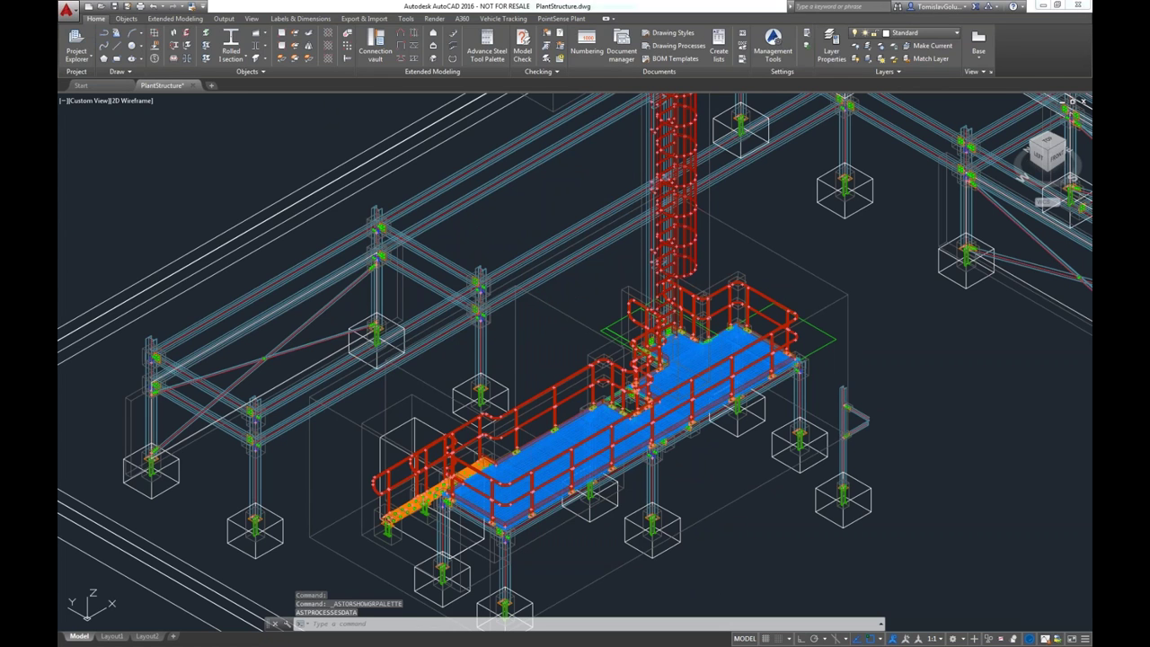
pyautogui.press('Escape')
pyautogui.press('Escape')
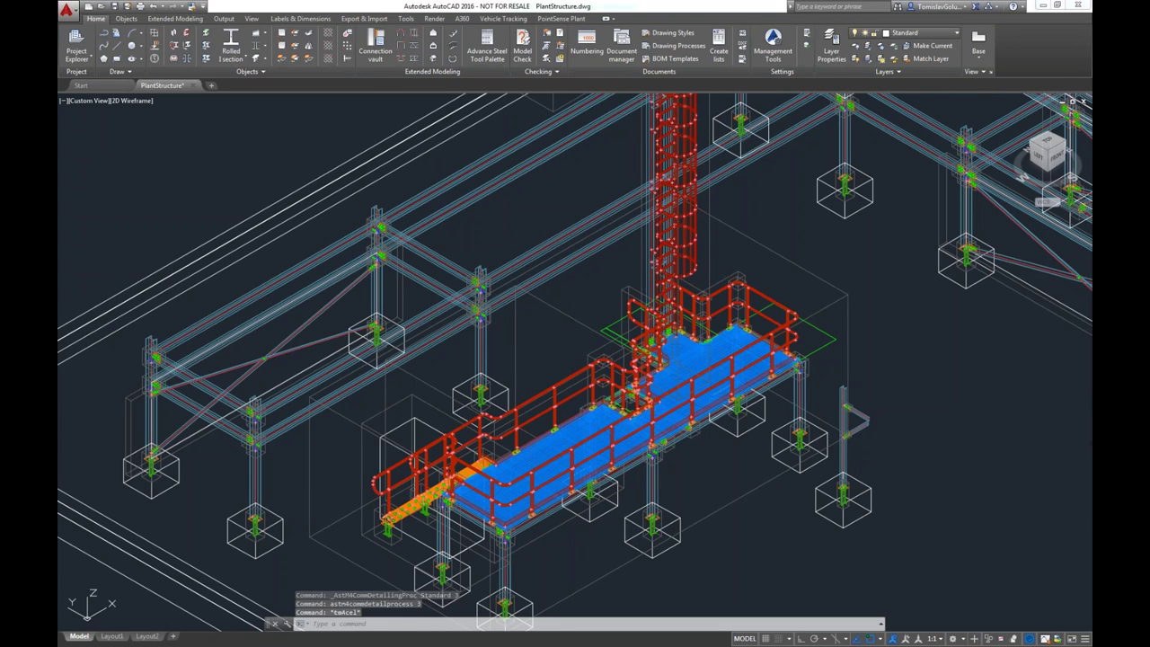
pyautogui.click(485, 431)
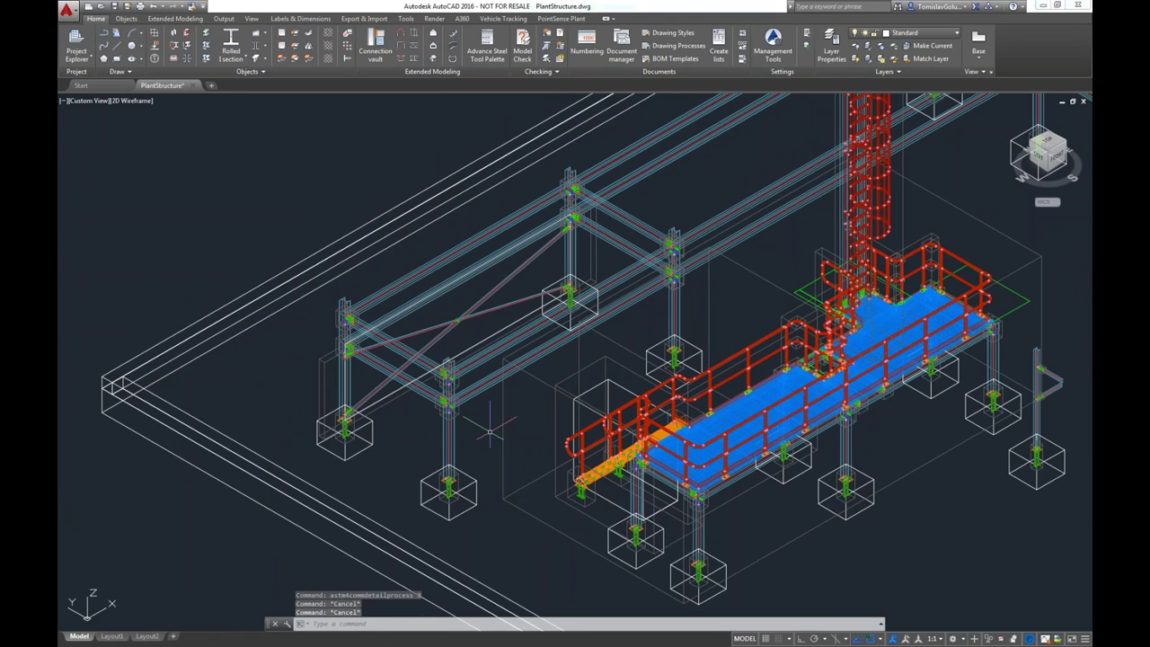
pyautogui.click(329, 298)
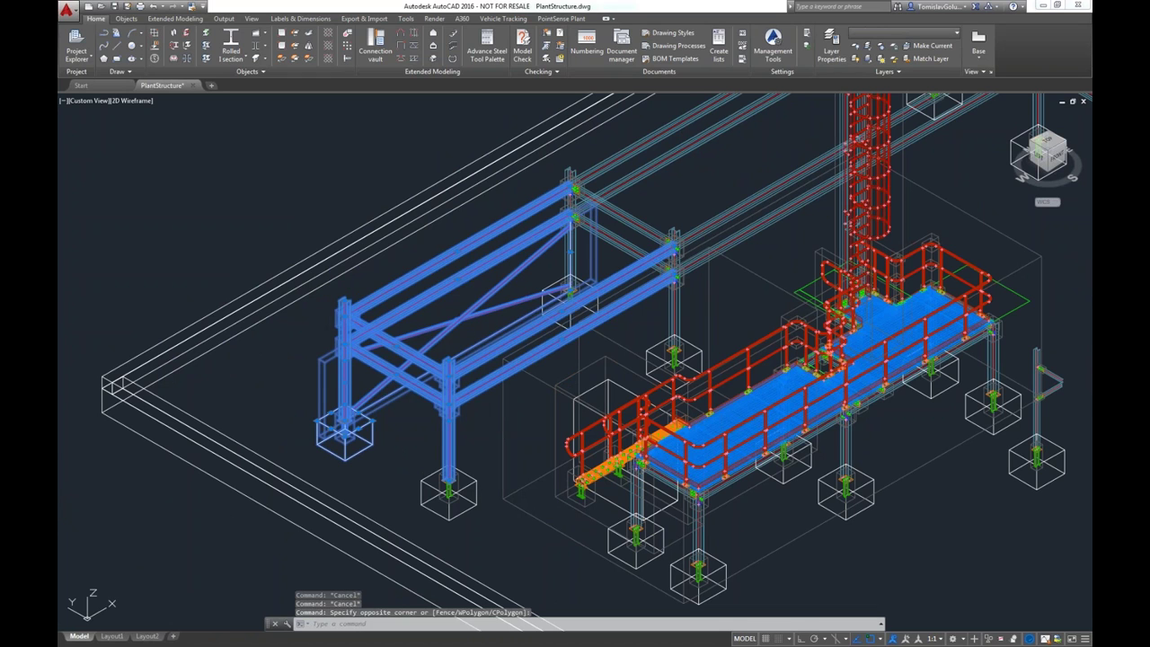
pyautogui.click(662, 250)
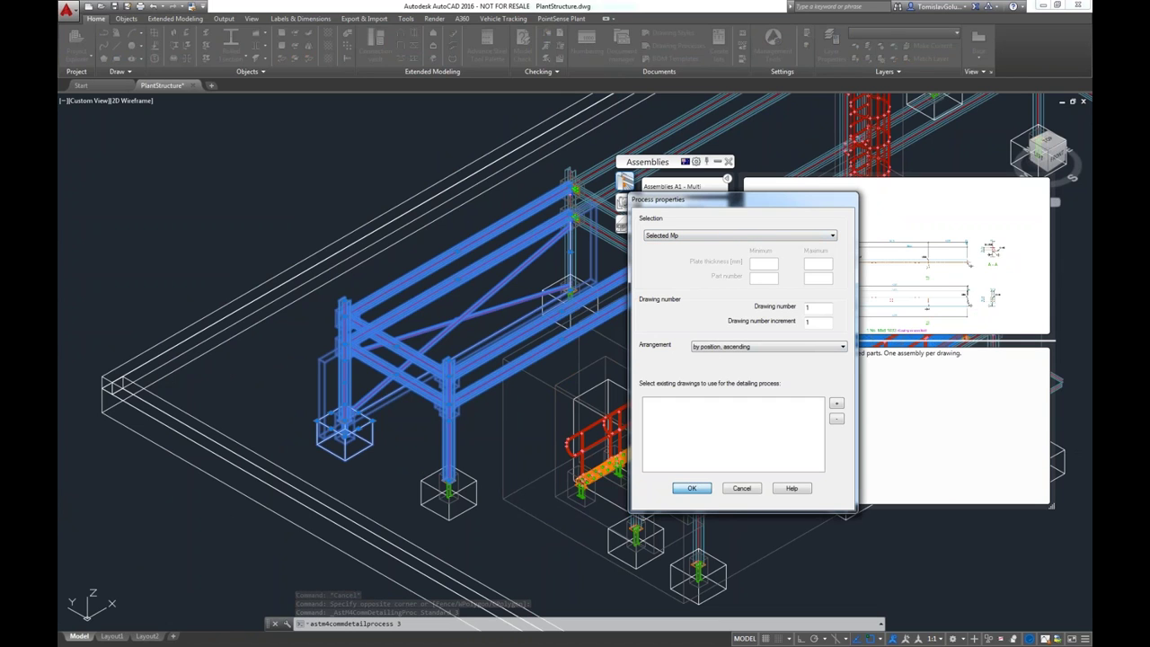
pyautogui.press('Return')
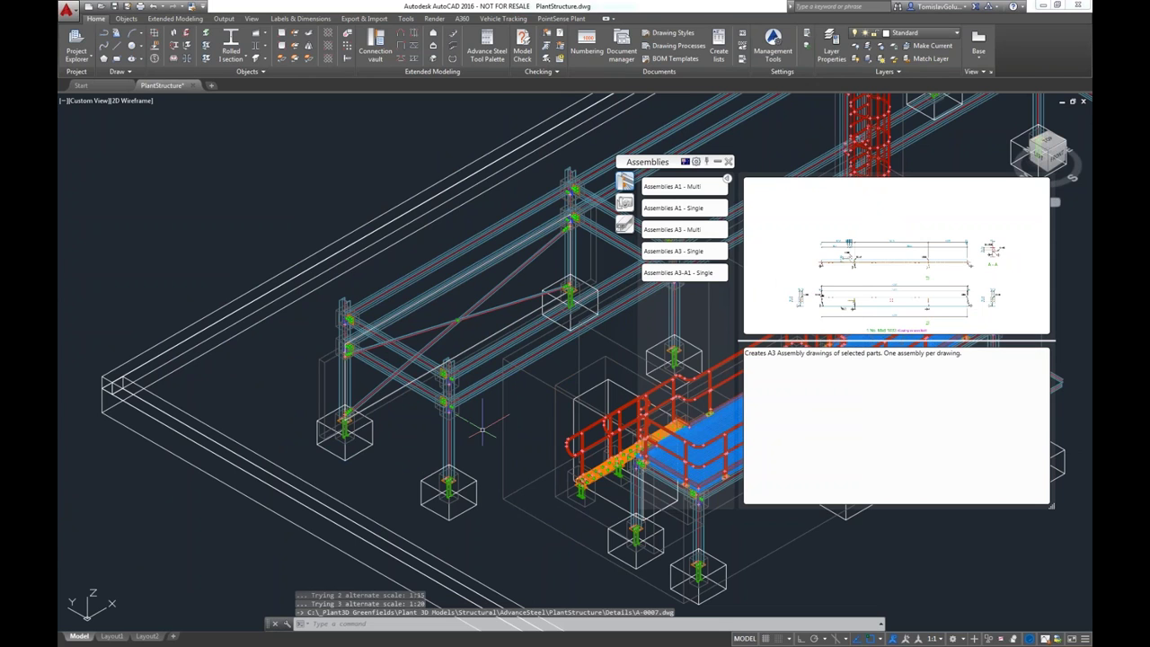
# Open the assembly detail drawing for a selected steel column.
pyautogui.click(446, 422)
pyautogui.rightClick(455, 440)
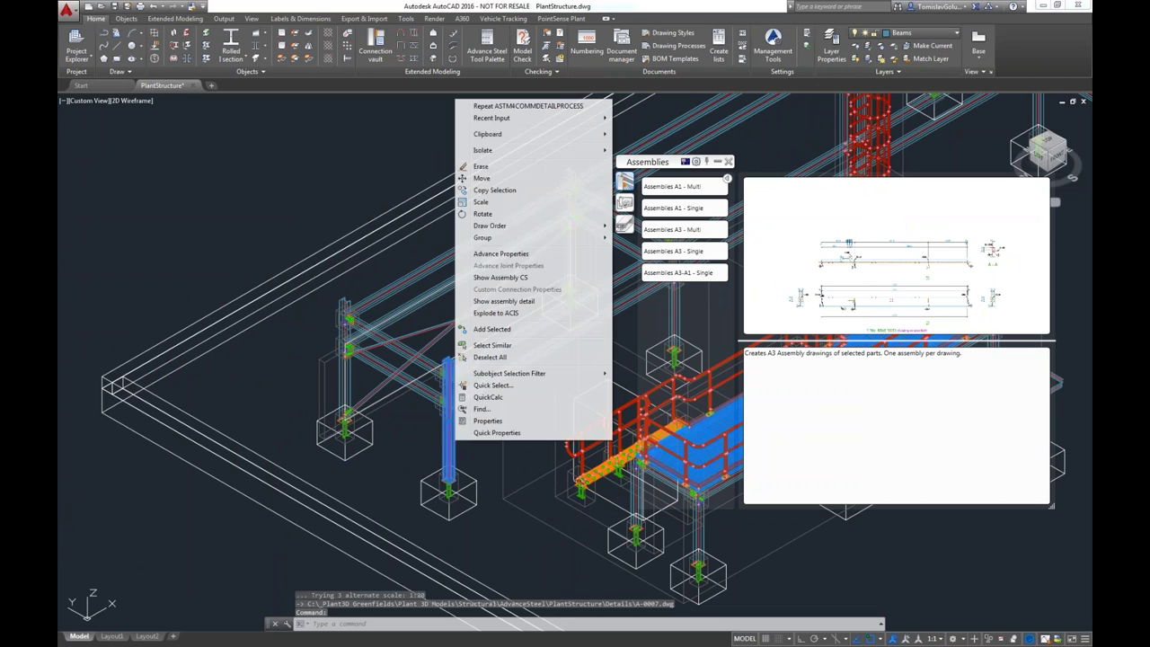
pyautogui.click(537, 301)
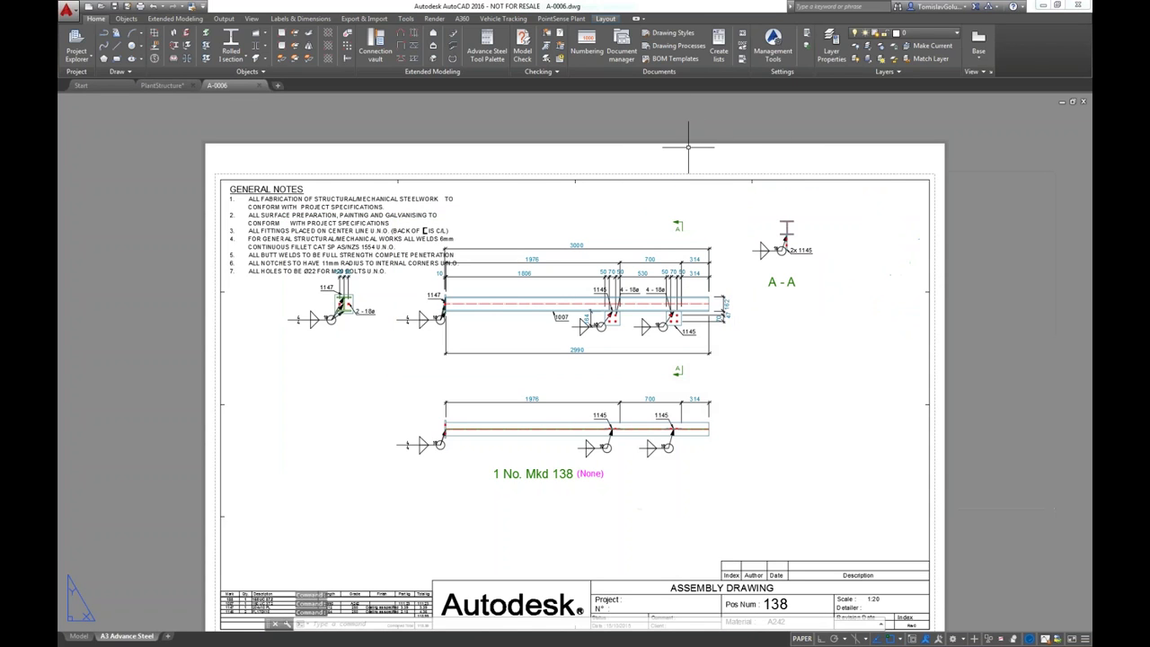
# Move the GENERAL NOTES text block below the beam views.
pyautogui.click(270, 201)
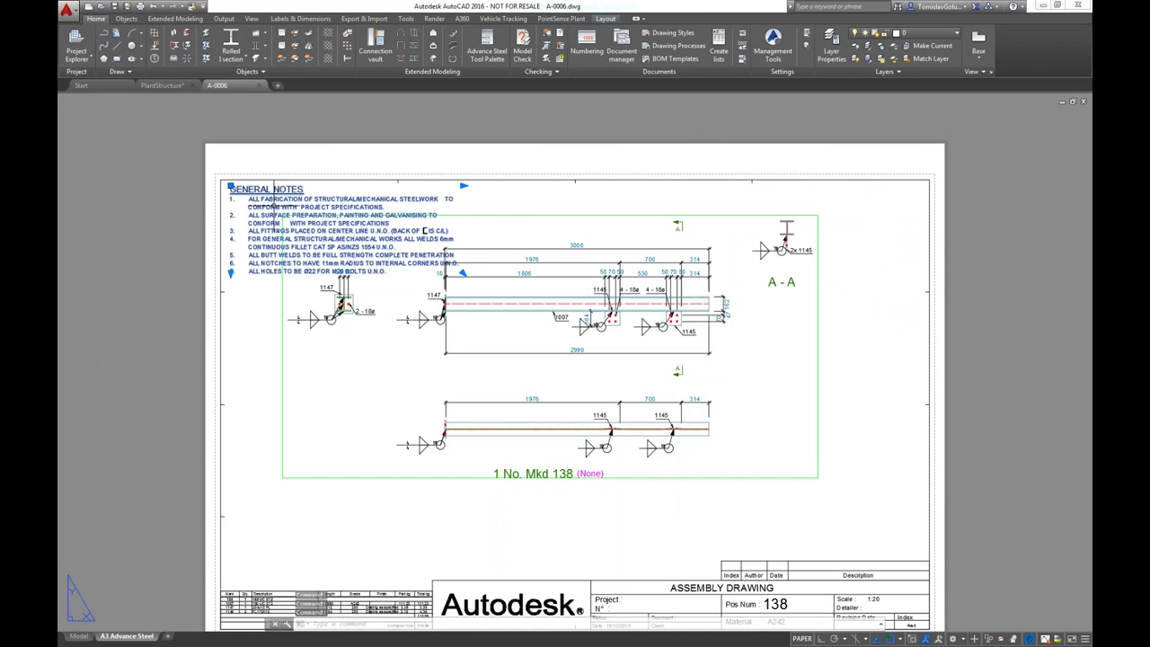
pyautogui.click(230, 188)
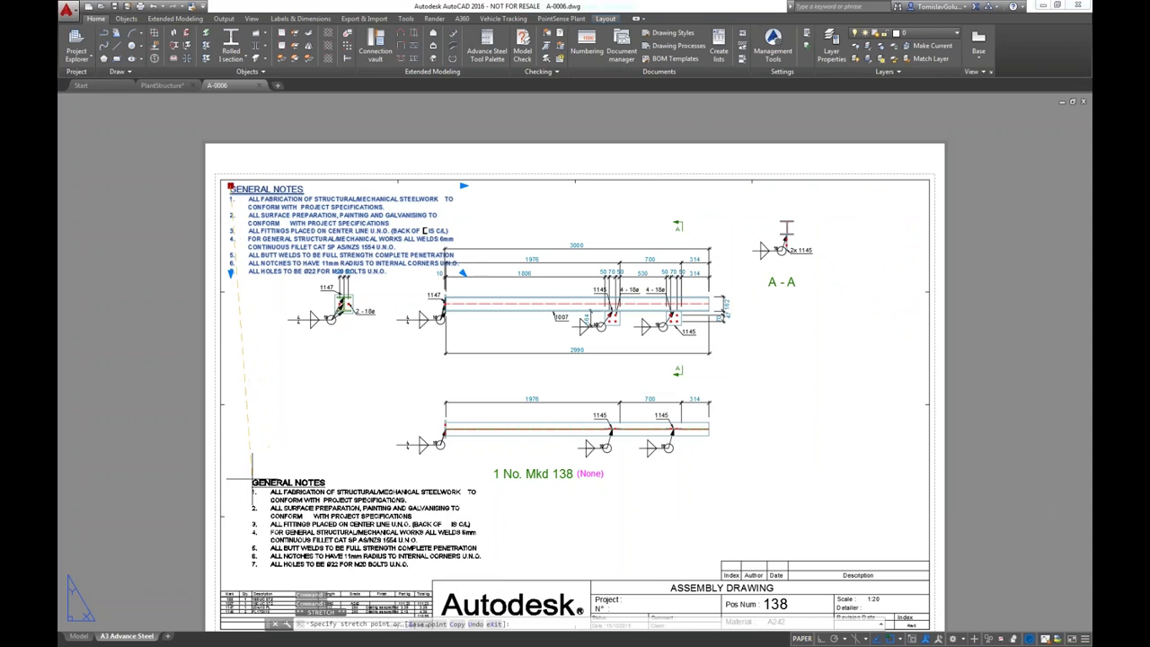
pyautogui.click(241, 486)
pyautogui.press('Escape')
pyautogui.press('Escape')
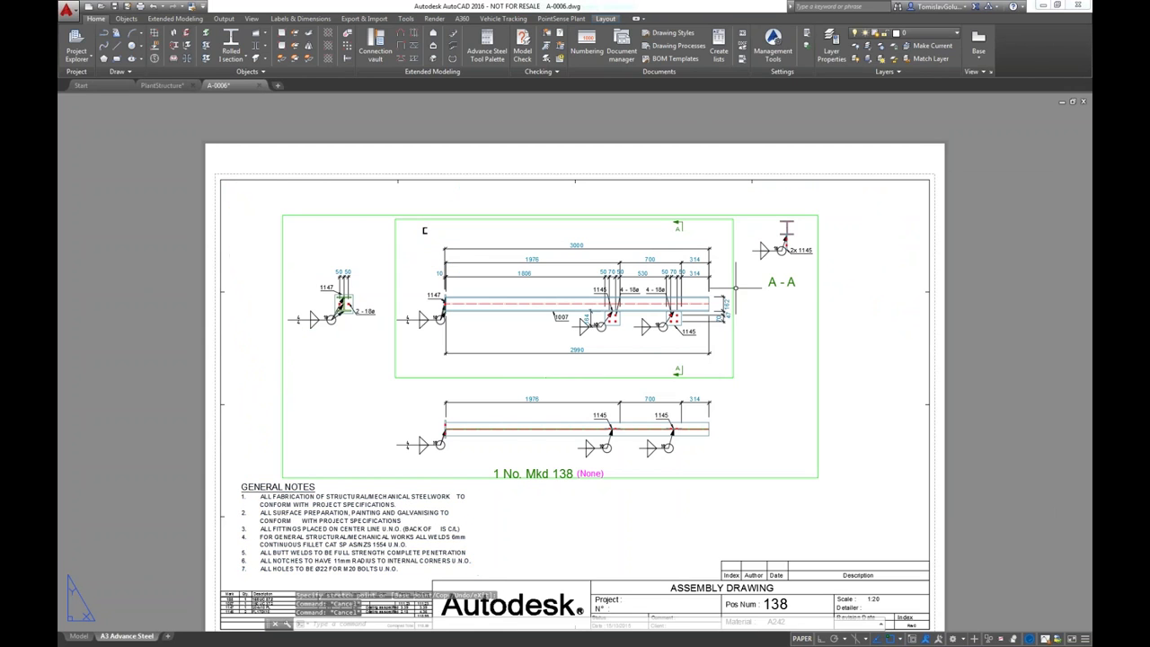
# Inspect the notes and parts table (118.99 kg for Mkd 138), then zoom to extents.
pyautogui.scroll(4, 735, 287)
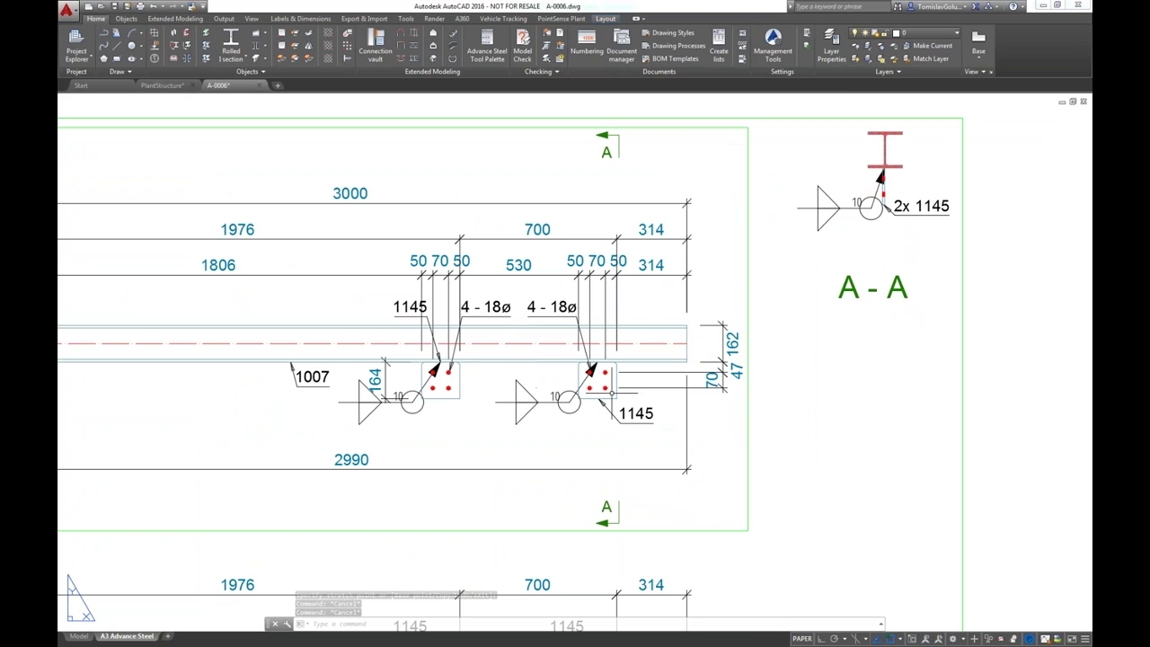
pyautogui.scroll(-4, 656, 427)
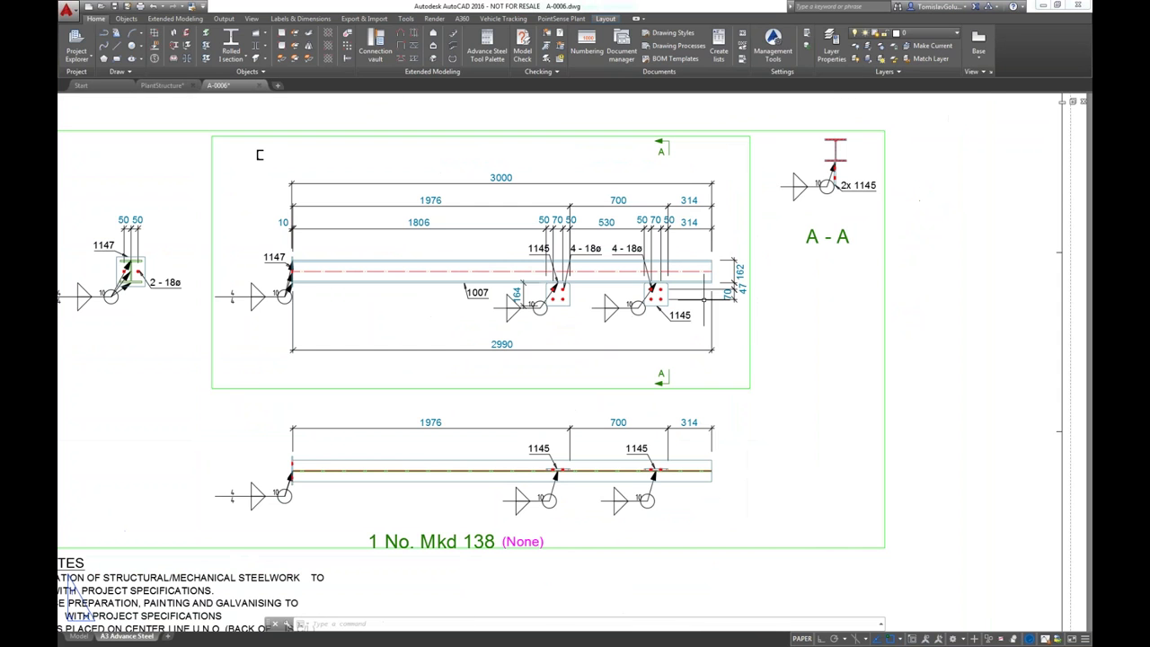
pyautogui.scroll(2, 595, 431)
pyautogui.moveTo(596, 431); pyautogui.dragTo(637, 359, button='middle')
pyautogui.scroll(5, 260, 422)
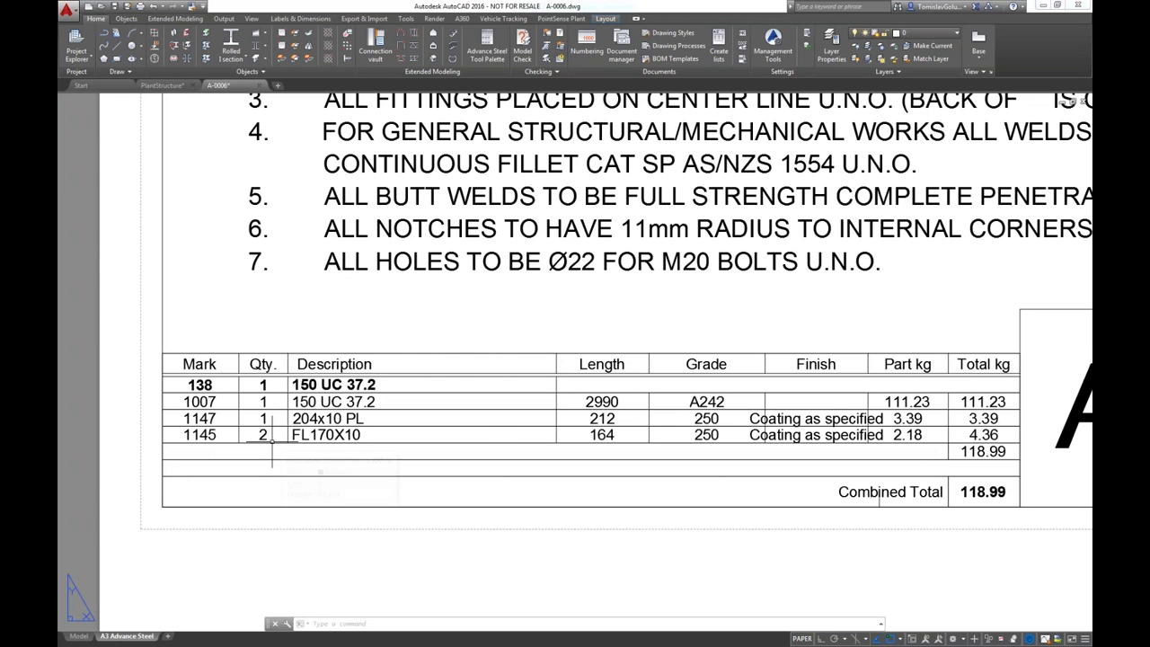
pyautogui.scroll(-4, 272, 435)
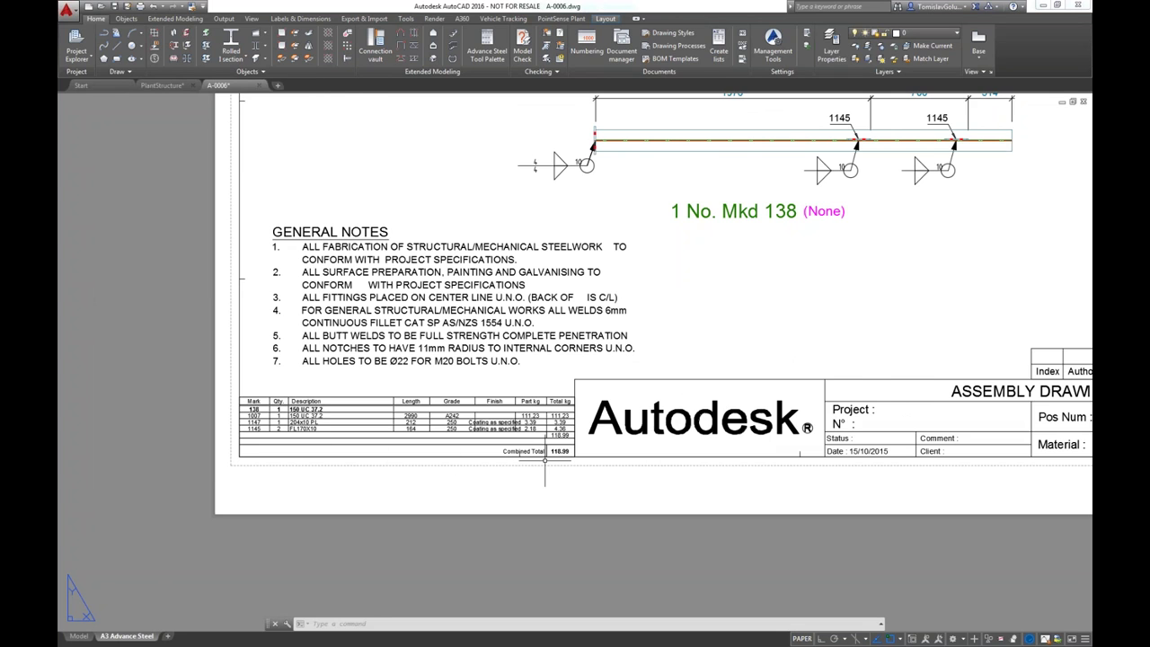
pyautogui.scroll(5, 553, 461)
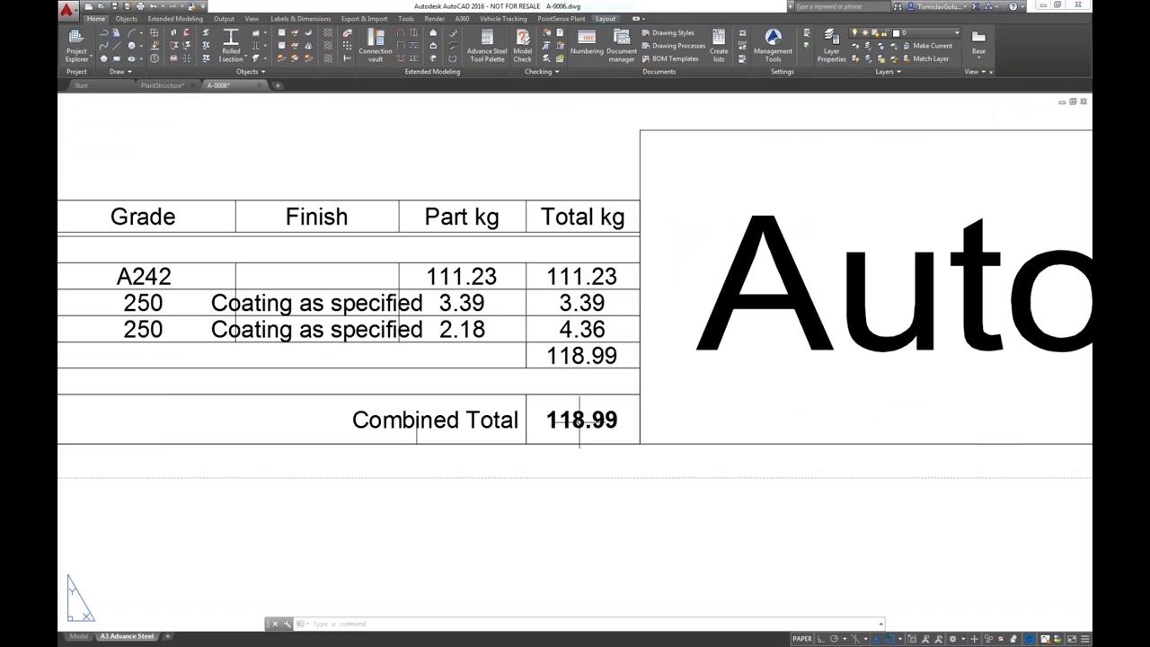
pyautogui.write('z')
pyautogui.press('Return')
pyautogui.write('e')
pyautogui.press('Return')
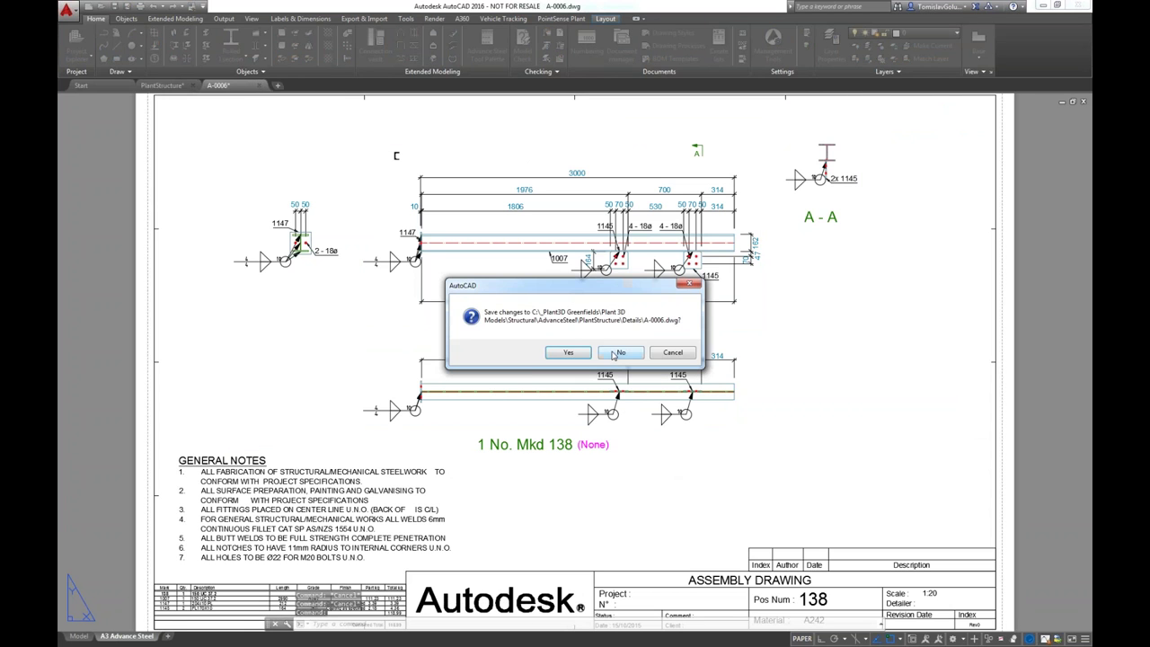
# Discard the A-0006 changes and create a complete-model extract for the material list.
pyautogui.click(619, 352)
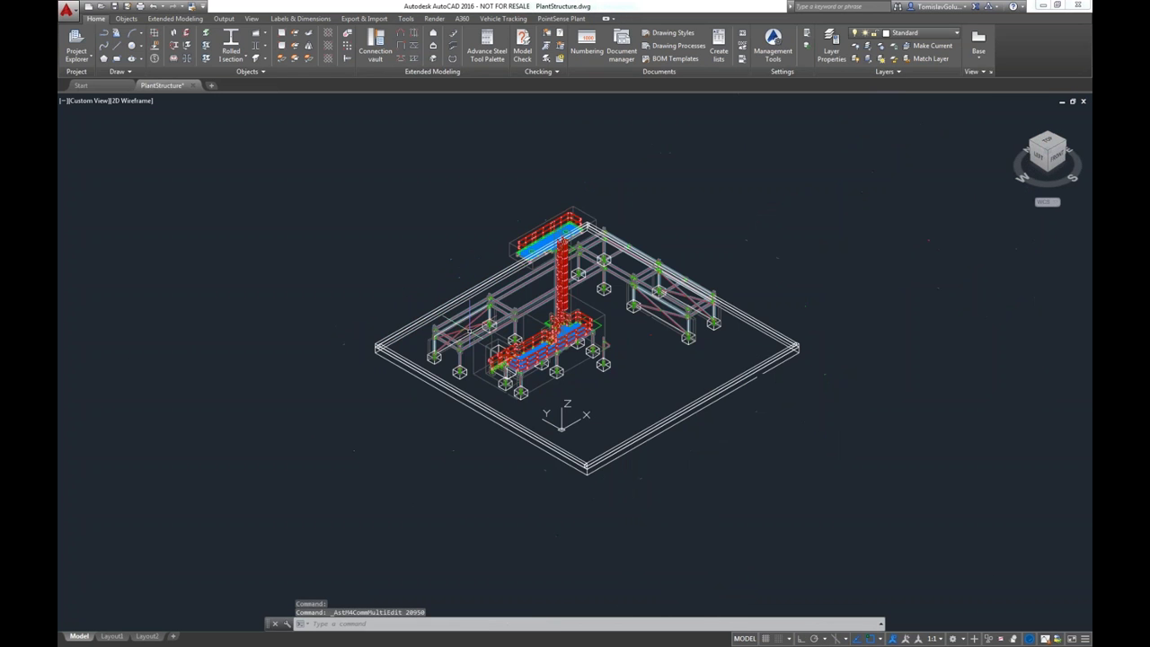
pyautogui.click(719, 58)
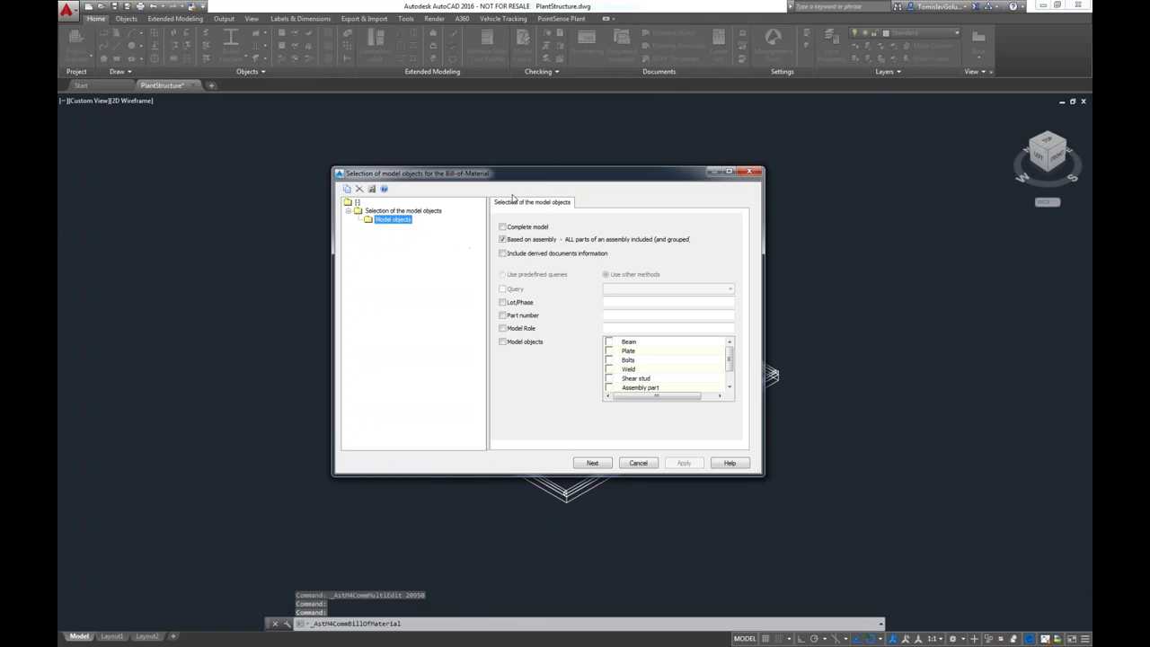
pyautogui.click(537, 228)
pyautogui.click(595, 465)
pyautogui.click(598, 336)
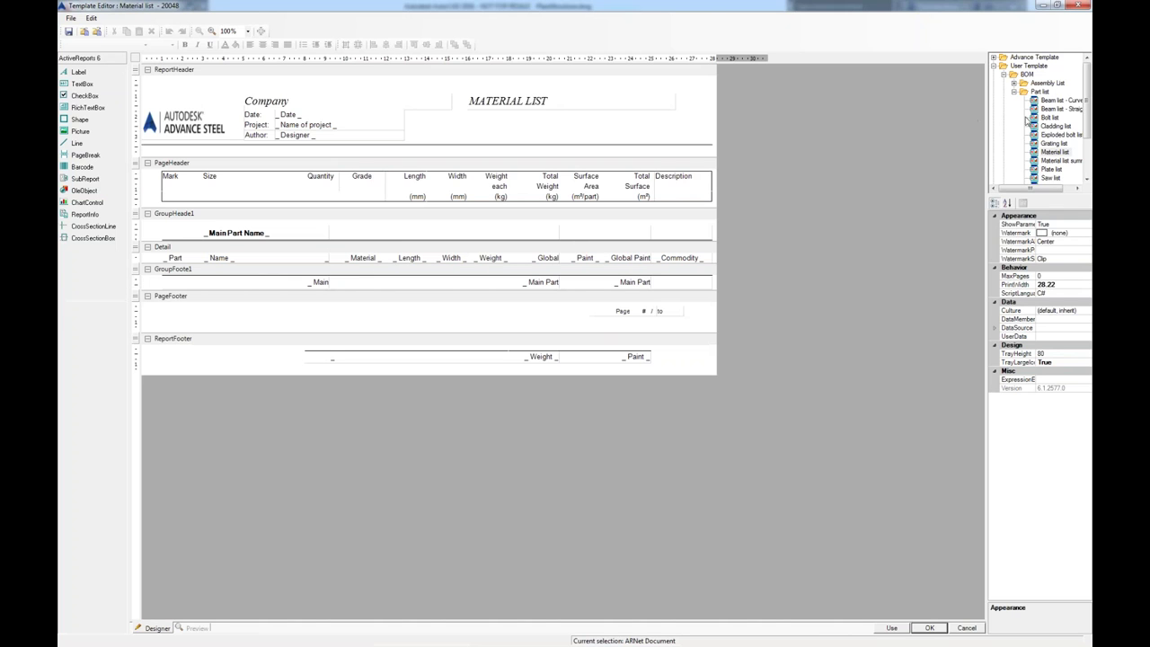
# Generate the Material list report and page through its six pages (total 7,207.00 kg).
pyautogui.moveTo(1087, 126)
pyautogui.mouseDown()
pyautogui.moveTo(1086, 168)
pyautogui.moveTo(1086, 107)
pyautogui.mouseUp()
pyautogui.click(1055, 151)
pyautogui.click(889, 627)
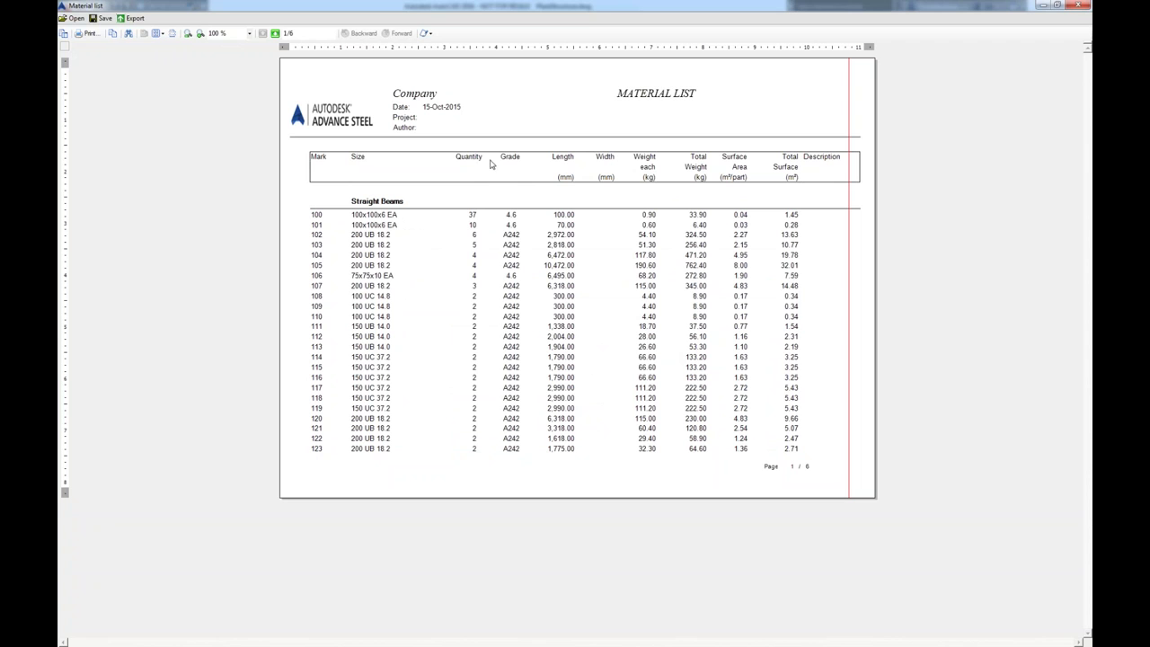
pyautogui.click(276, 34)
pyautogui.click(276, 33)
pyautogui.click(276, 33)
pyautogui.click(276, 34)
pyautogui.click(276, 33)
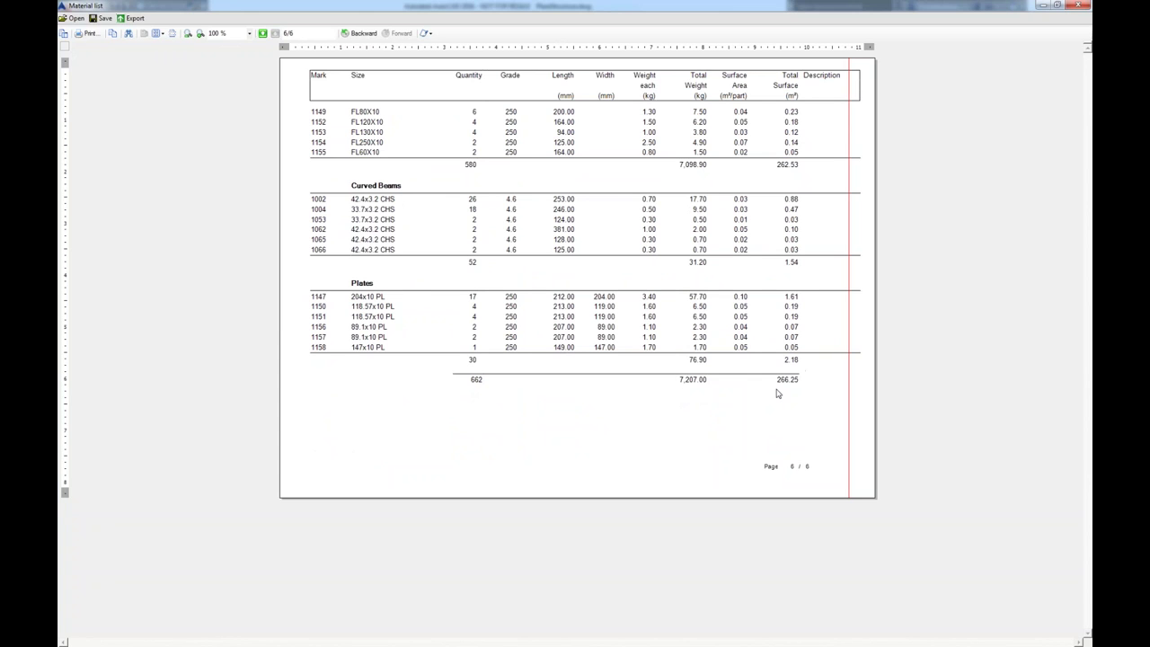
# Close the material list report without saving, then close PlantStructure.dwg.
pyautogui.click(1083, 6)
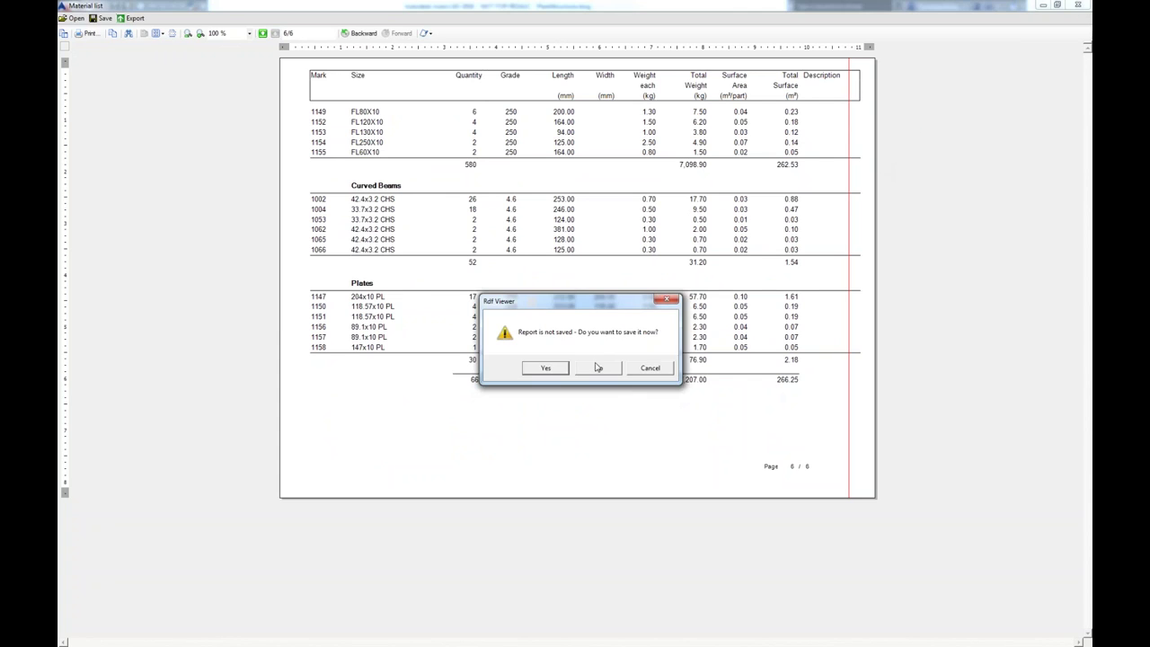
pyautogui.click(595, 366)
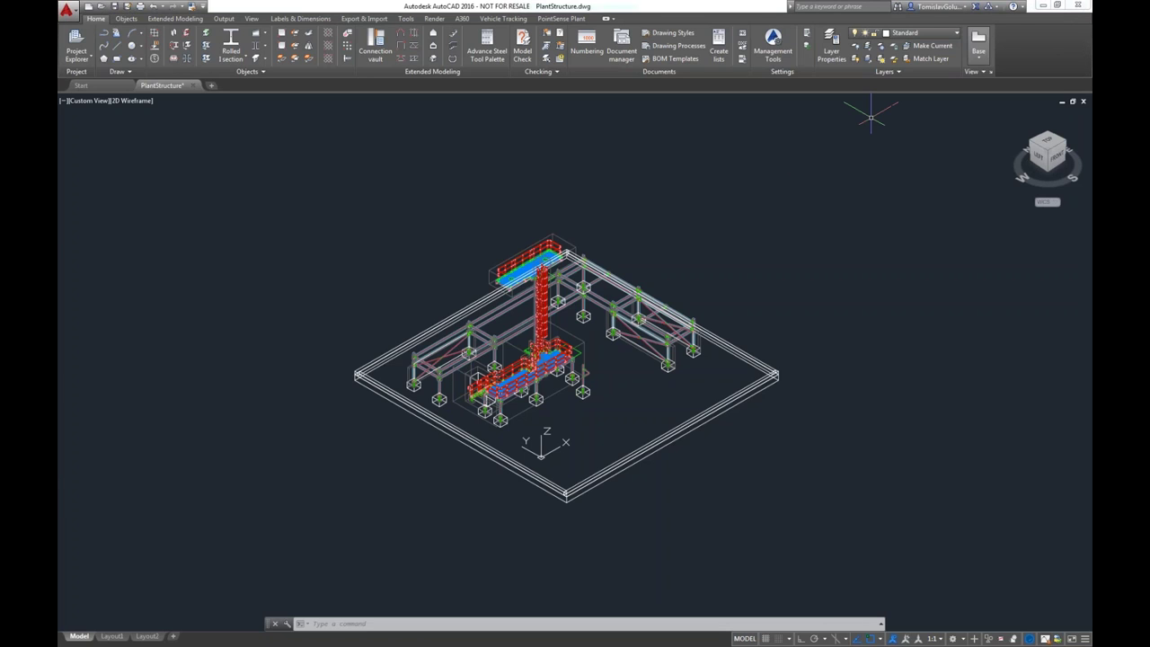
pyautogui.click(1076, 8)
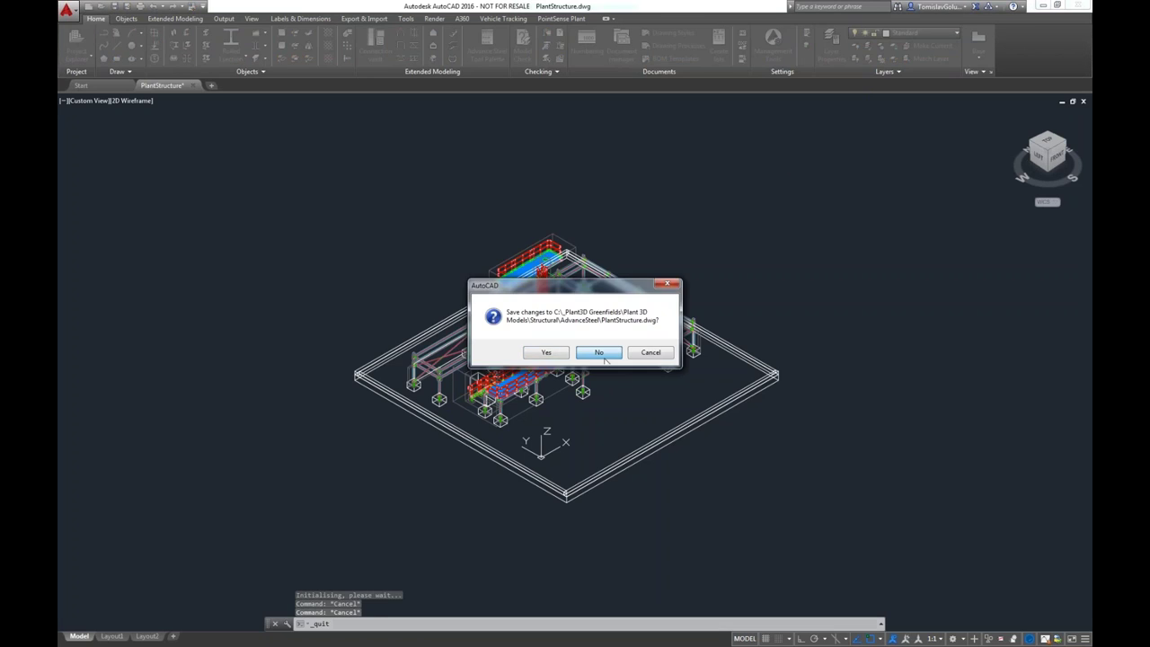
# Discard drawing changes and launch Plant Report Creator 2016 from the Plant Design Suite Ultimate 2016 folder.
pyautogui.click(595, 349)
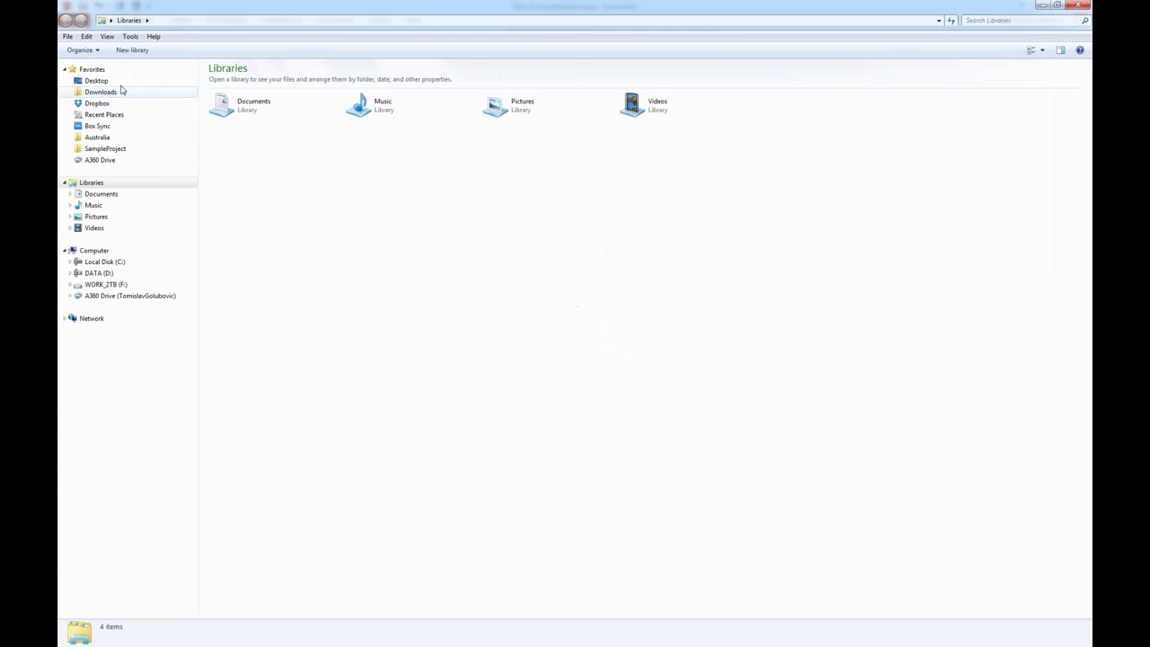
pyautogui.click(96, 80)
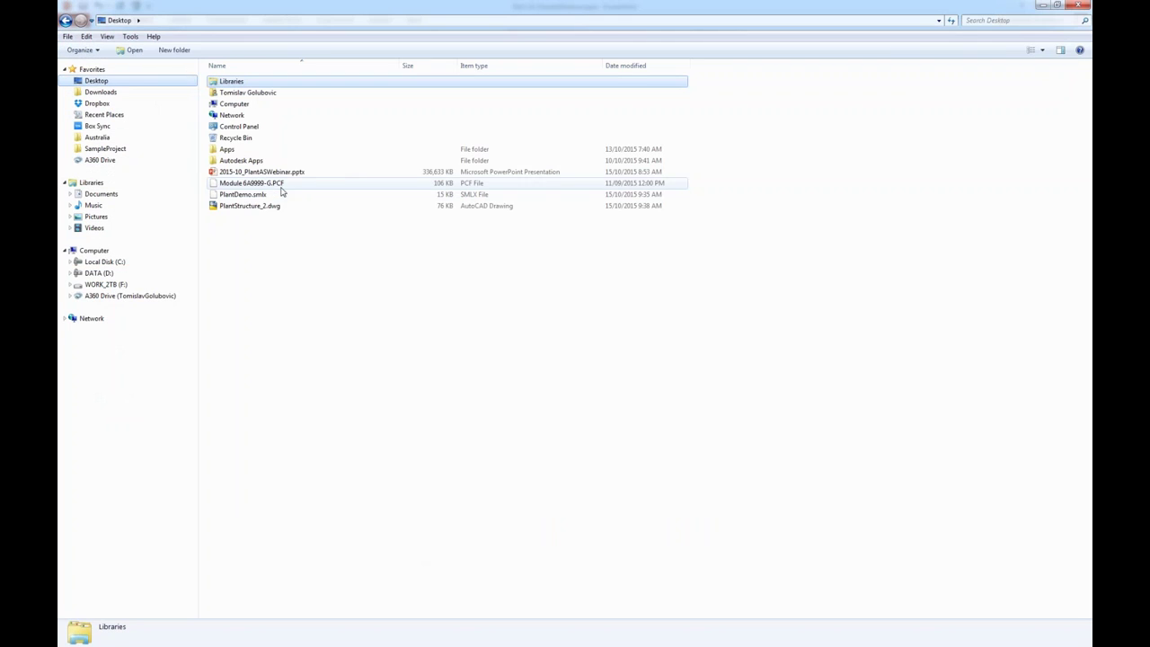
pyautogui.click(277, 159)
pyautogui.doubleClick(278, 160)
pyautogui.doubleClick(564, 108)
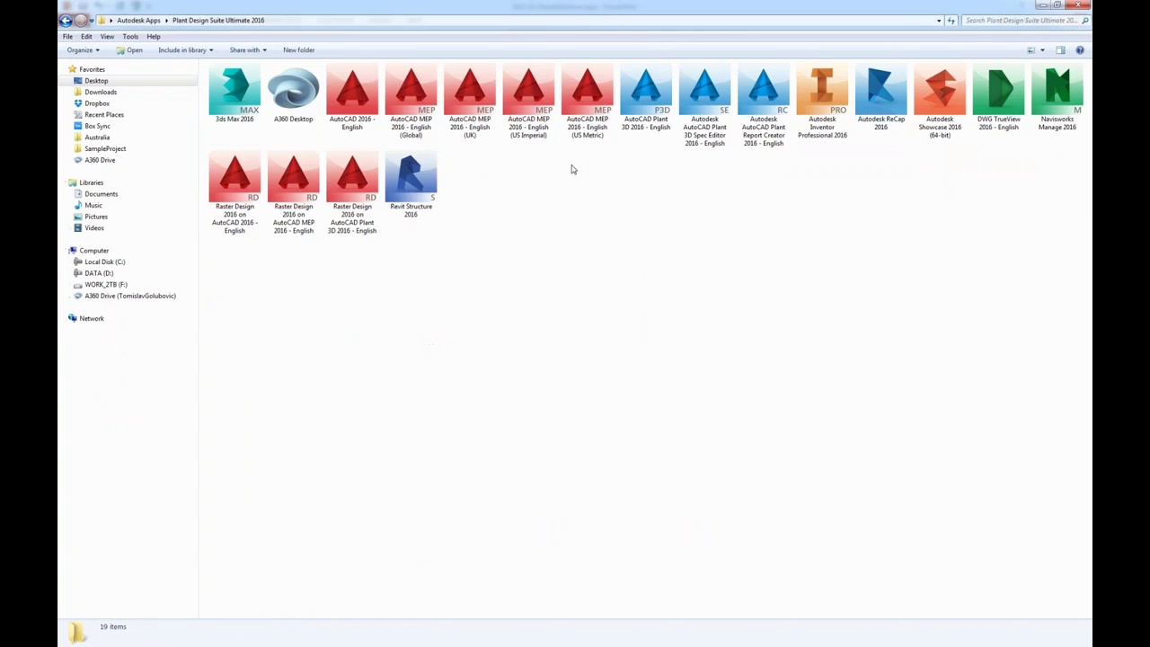
pyautogui.doubleClick(778, 120)
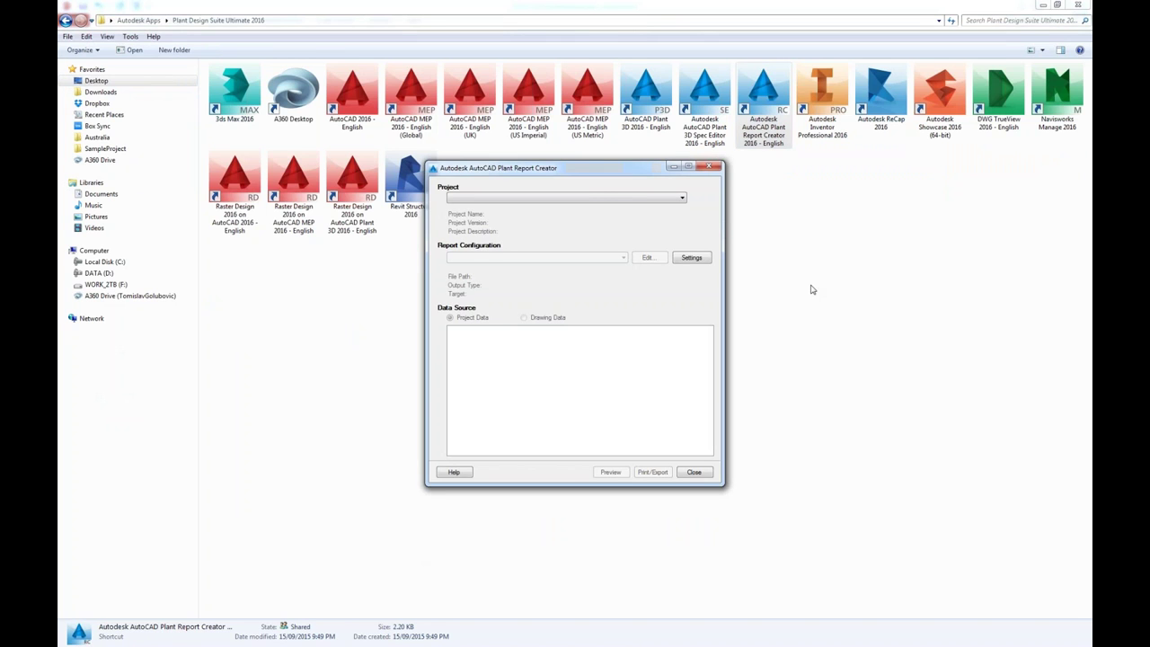
# Load C:\_Plant3D Greenfields\Project.xml and choose the 3D Parts report configuration.
pyautogui.click(601, 198)
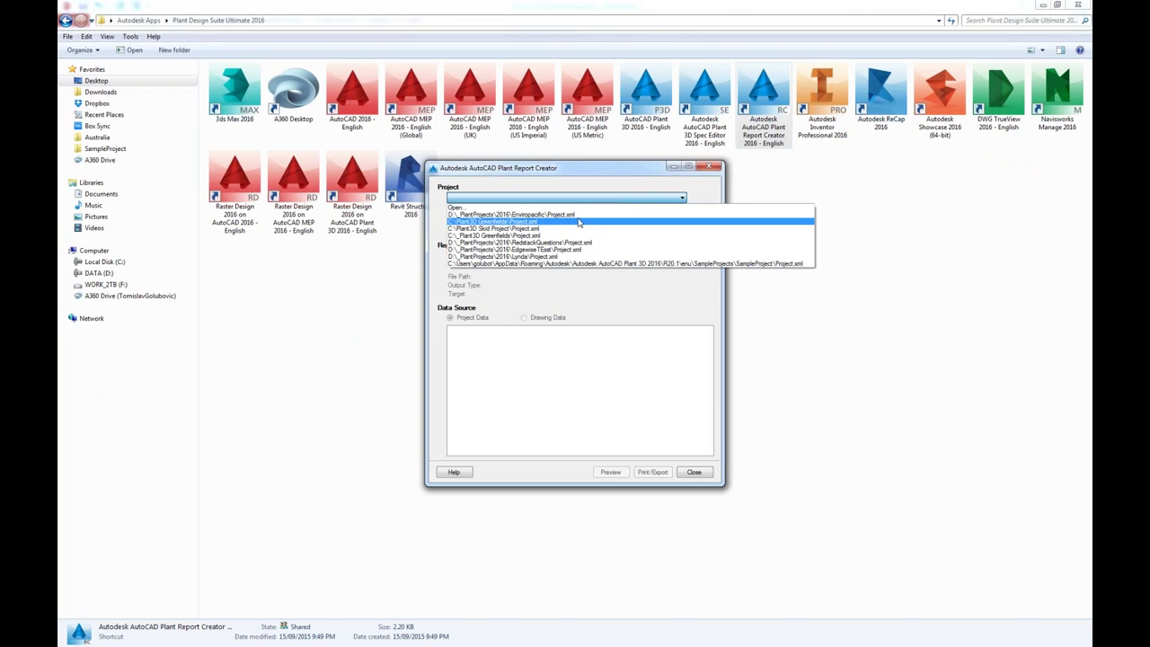
pyautogui.click(572, 208)
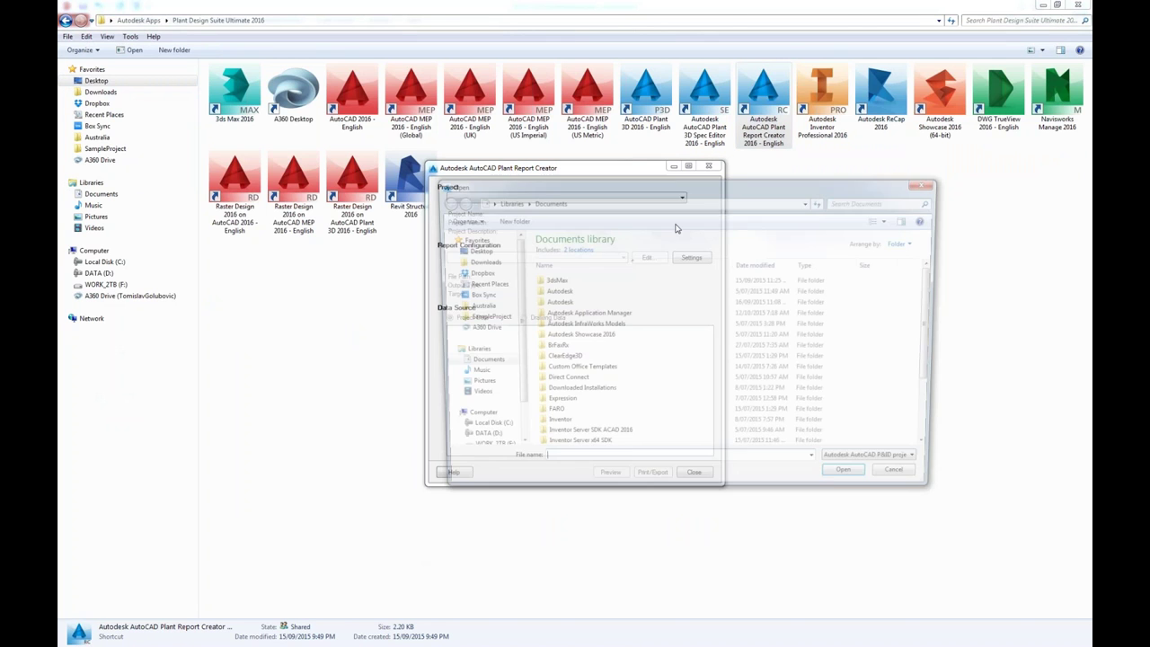
pyautogui.click(481, 430)
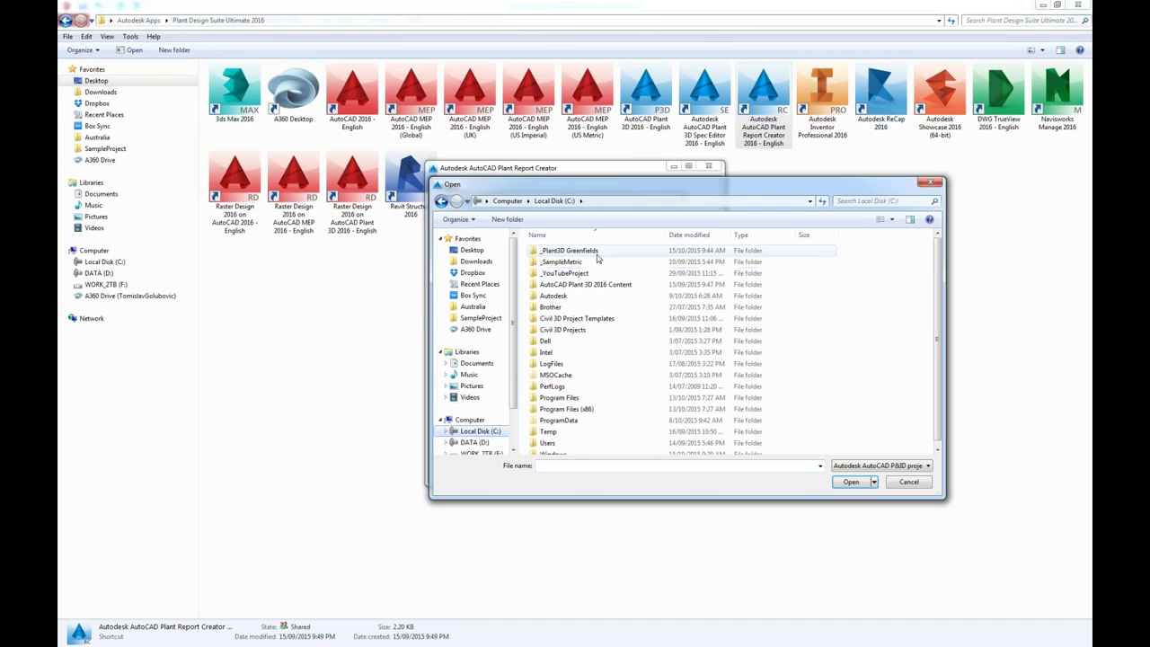
pyautogui.doubleClick(561, 254)
pyautogui.click(601, 365)
pyautogui.press('Return')
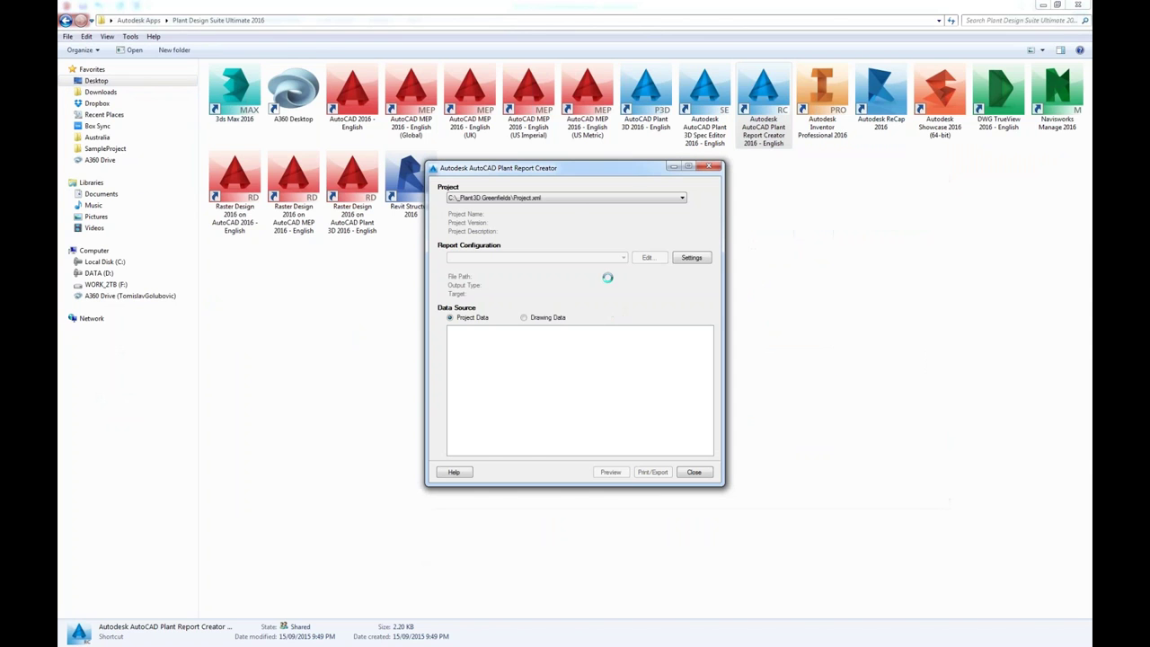
pyautogui.click(611, 259)
pyautogui.click(611, 282)
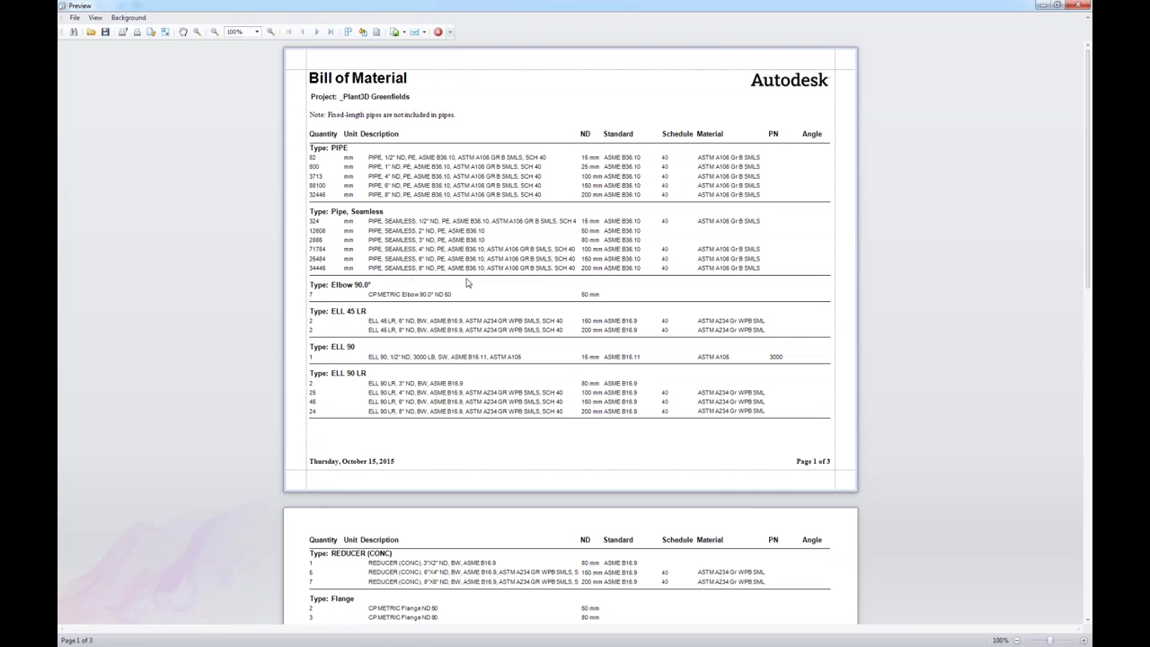
# Scroll through the three Bill of Material preview pages and back to the top.
pyautogui.scroll(-4, 479, 355)
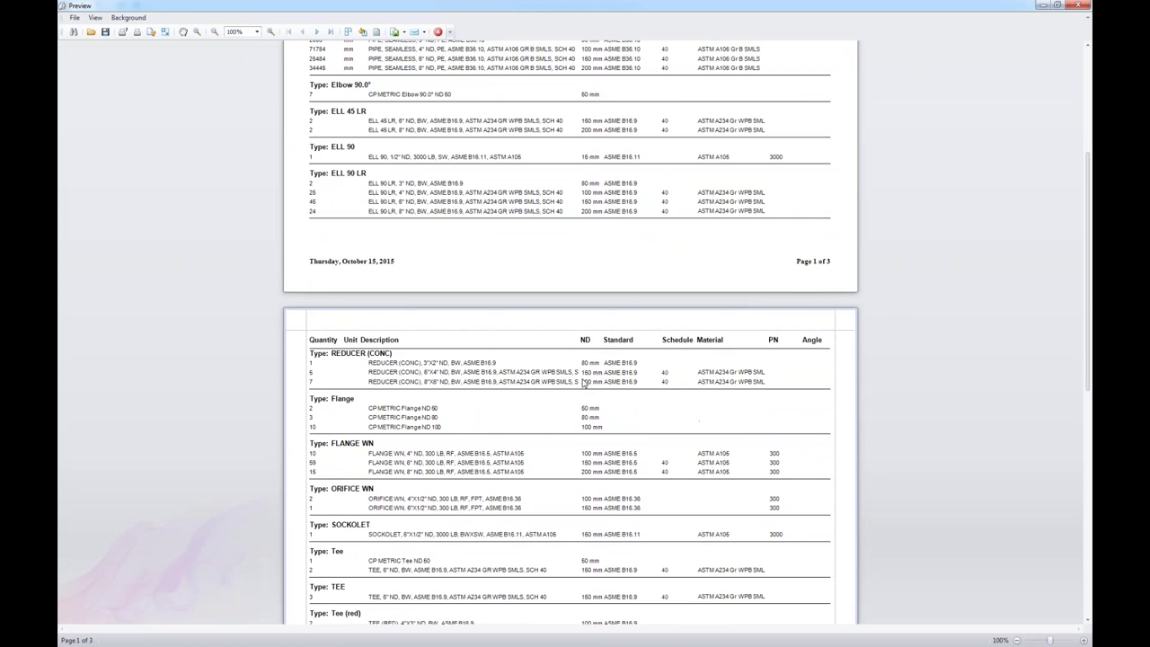
pyautogui.scroll(-10, 584, 381)
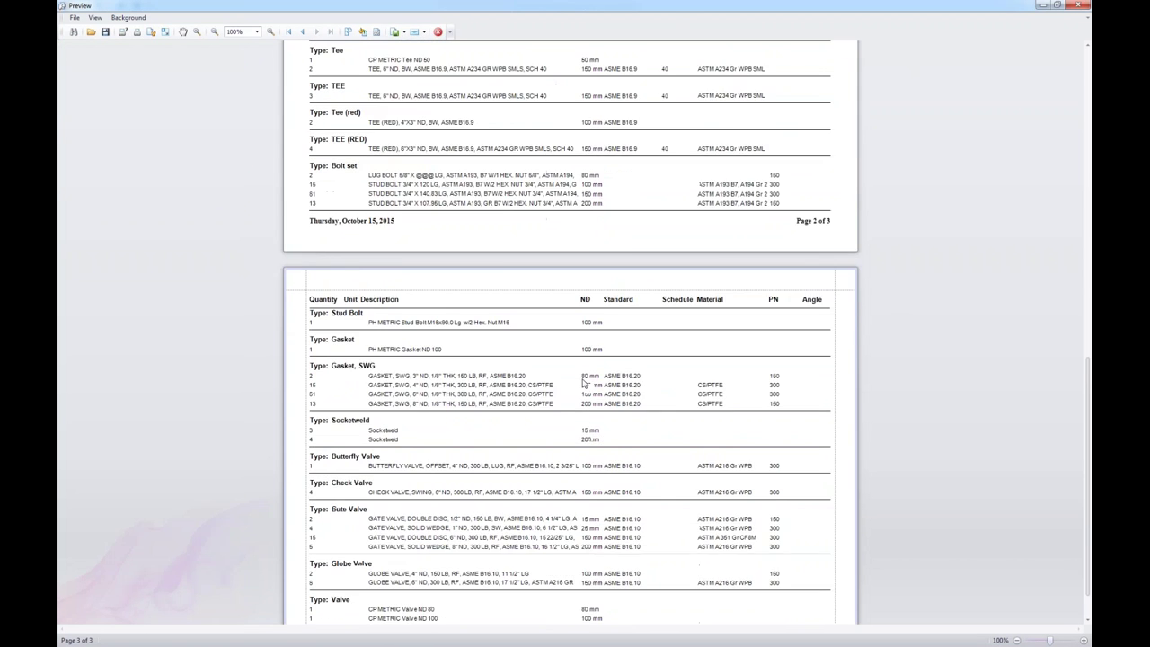
pyautogui.scroll(-2, 584, 382)
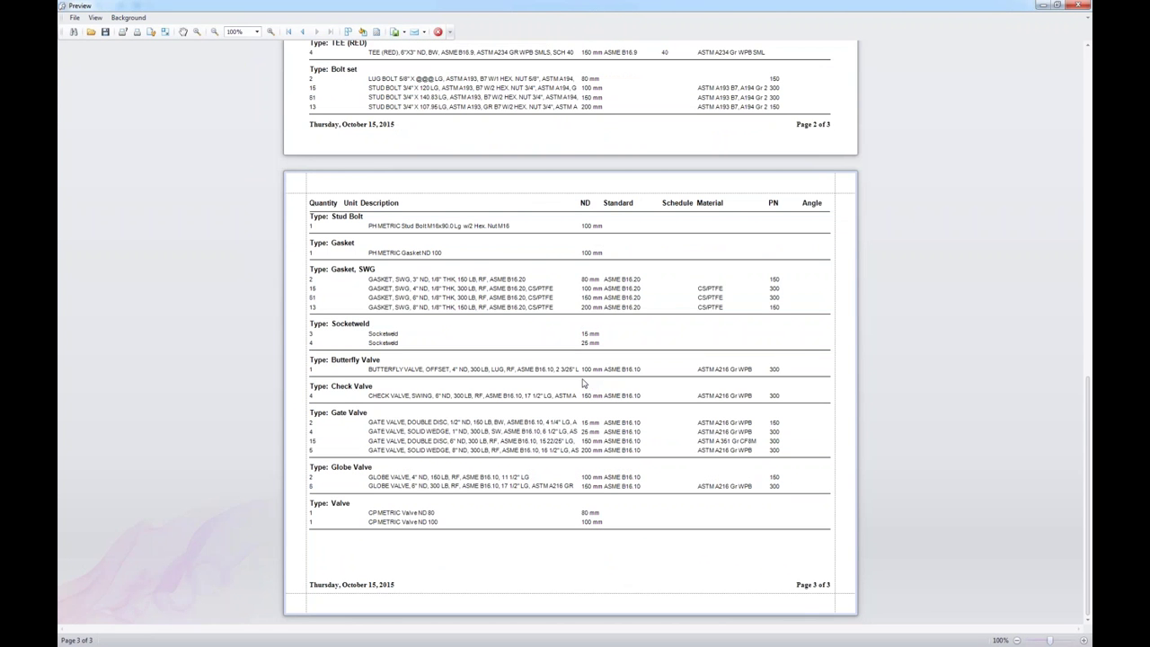
pyautogui.scroll(3, 618, 377)
pyautogui.scroll(8, 618, 378)
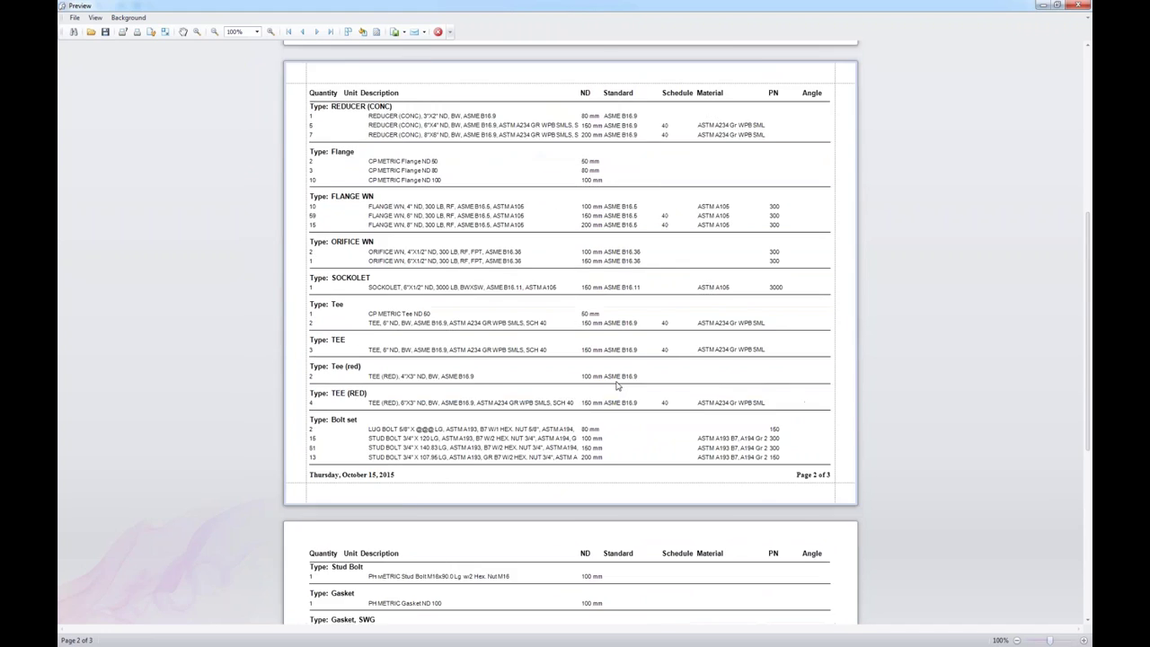
pyautogui.scroll(4, 618, 385)
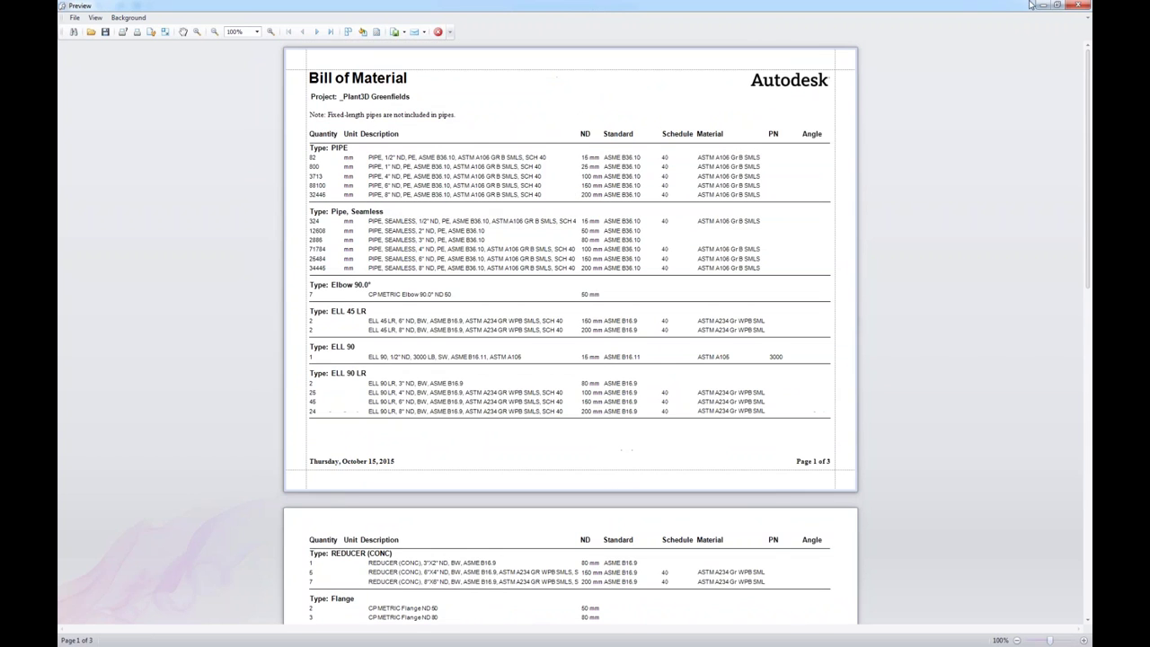
# Close the preview and Report Creator, and select the Navisworks Manage 2016 shortcut.
pyautogui.click(1082, 4)
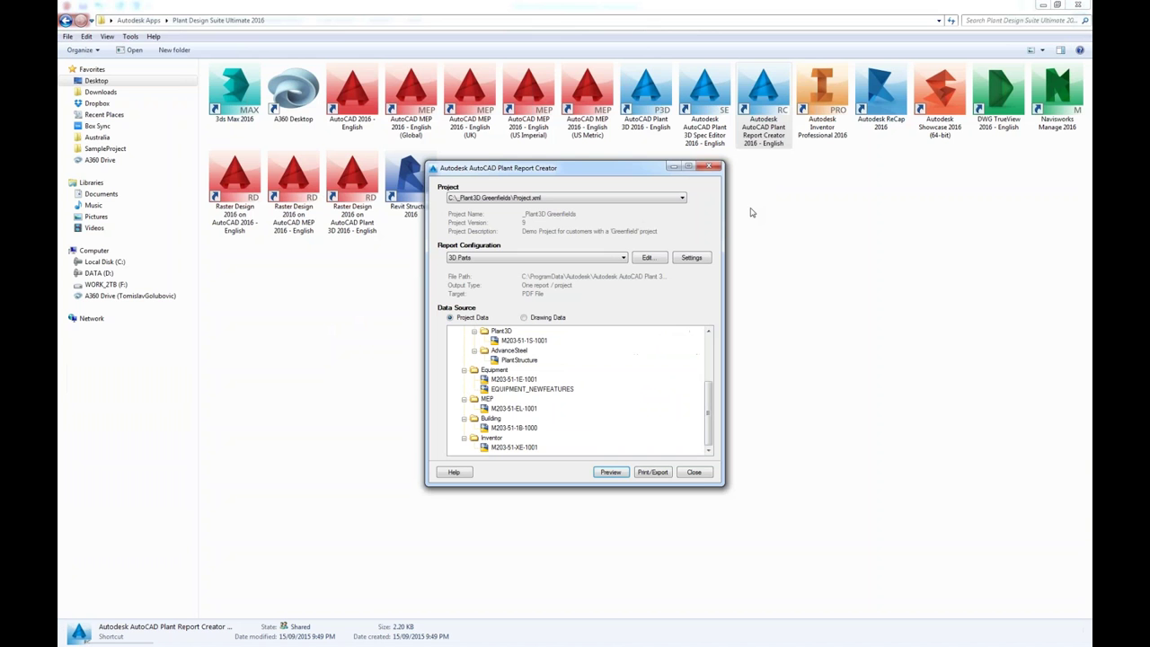
pyautogui.click(699, 475)
pyautogui.click(1056, 90)
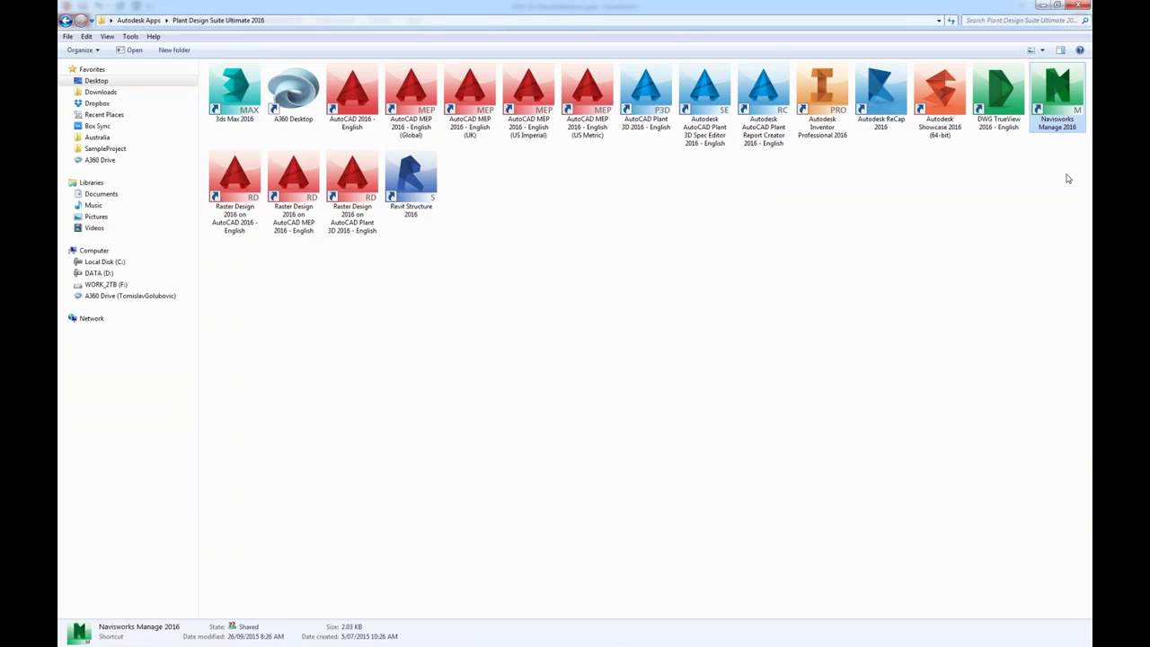
# Pick out the Navisworks Manage 2016 shortcut and bring PowerPoint's Demo slide to the front.
pyautogui.click(1024, 220)
pyautogui.press('space')
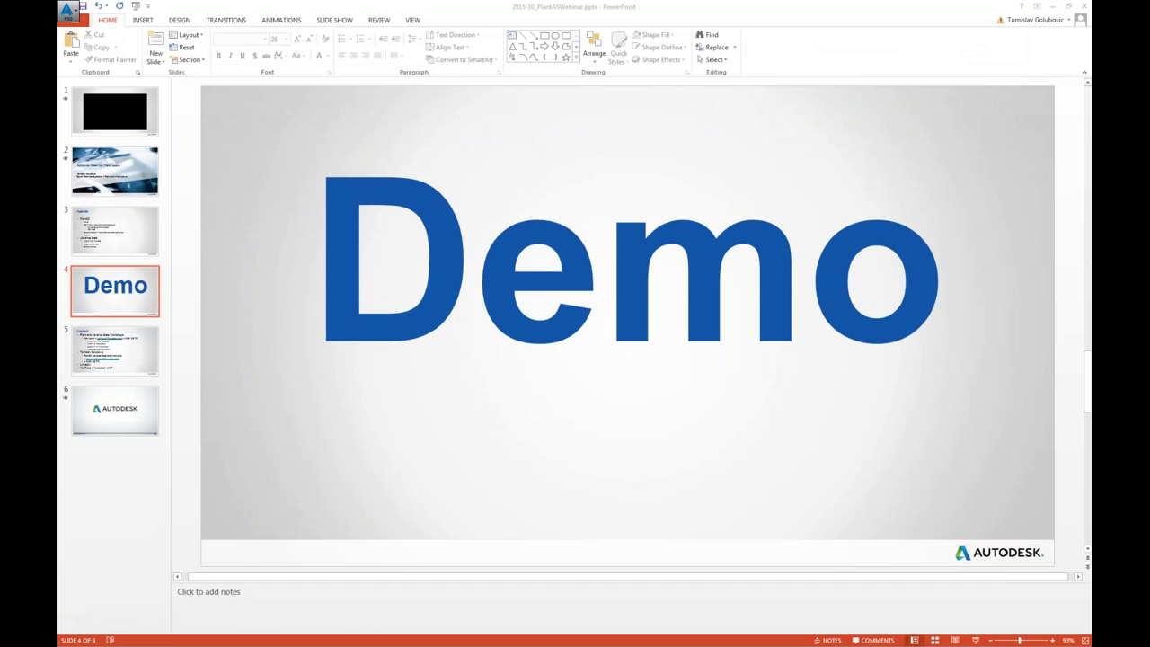
# Return to PowerPoint, select the slide 5 Contact slide, and start the slideshow from it.
pyautogui.click(1056, 8)
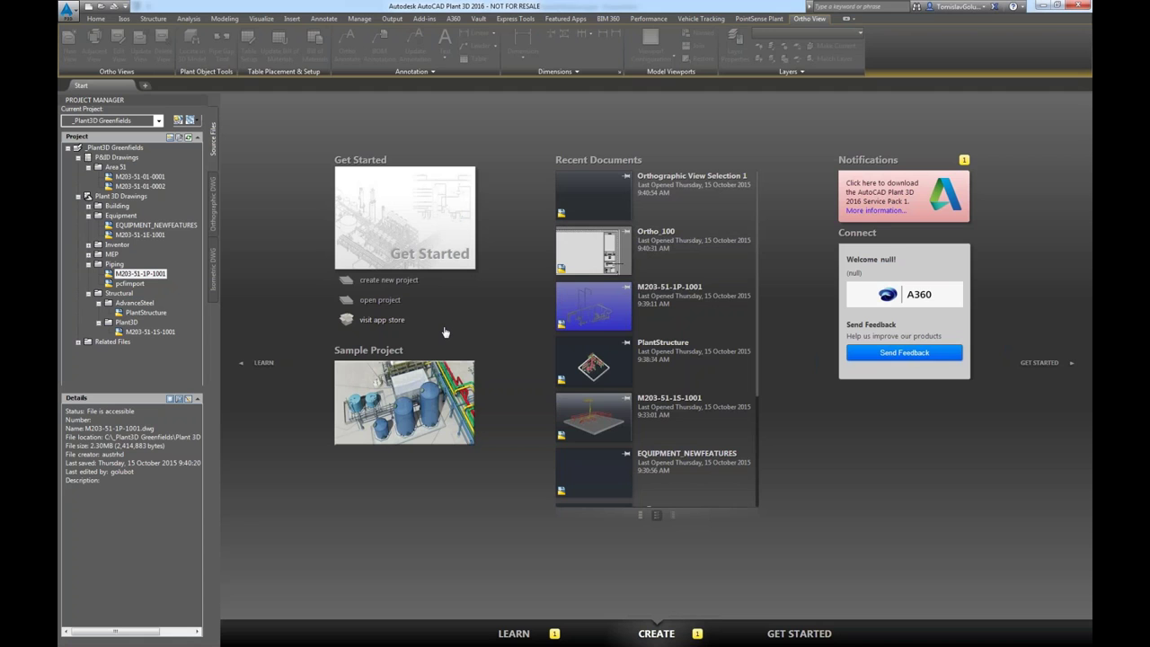
pyautogui.click(1040, 5)
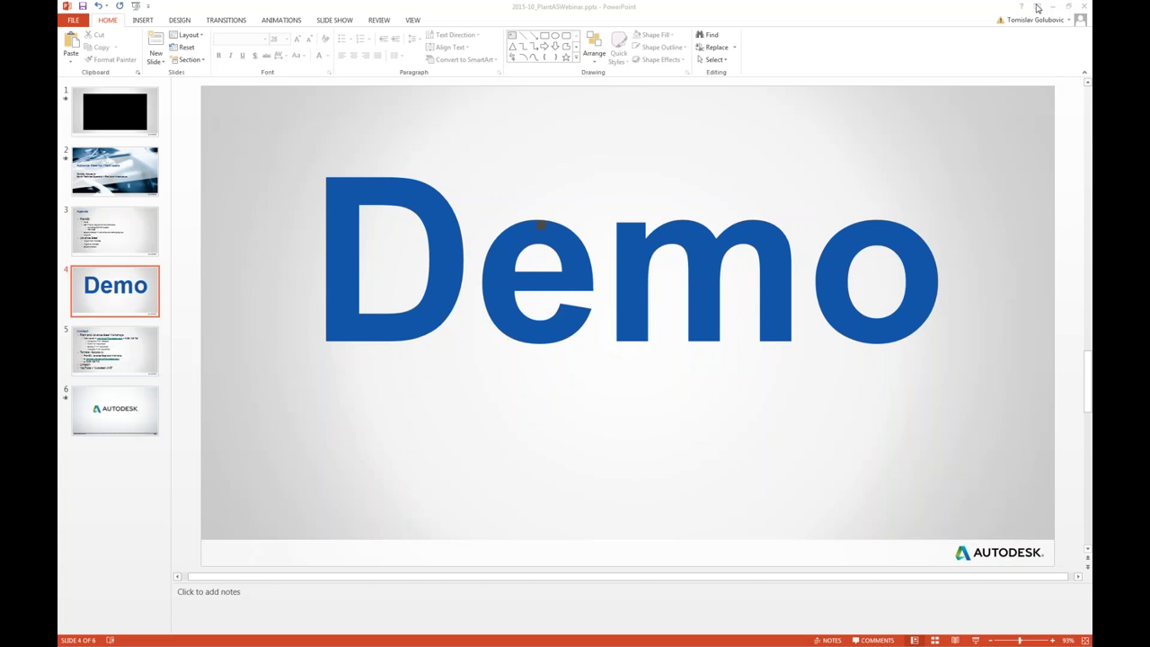
pyautogui.click(167, 348)
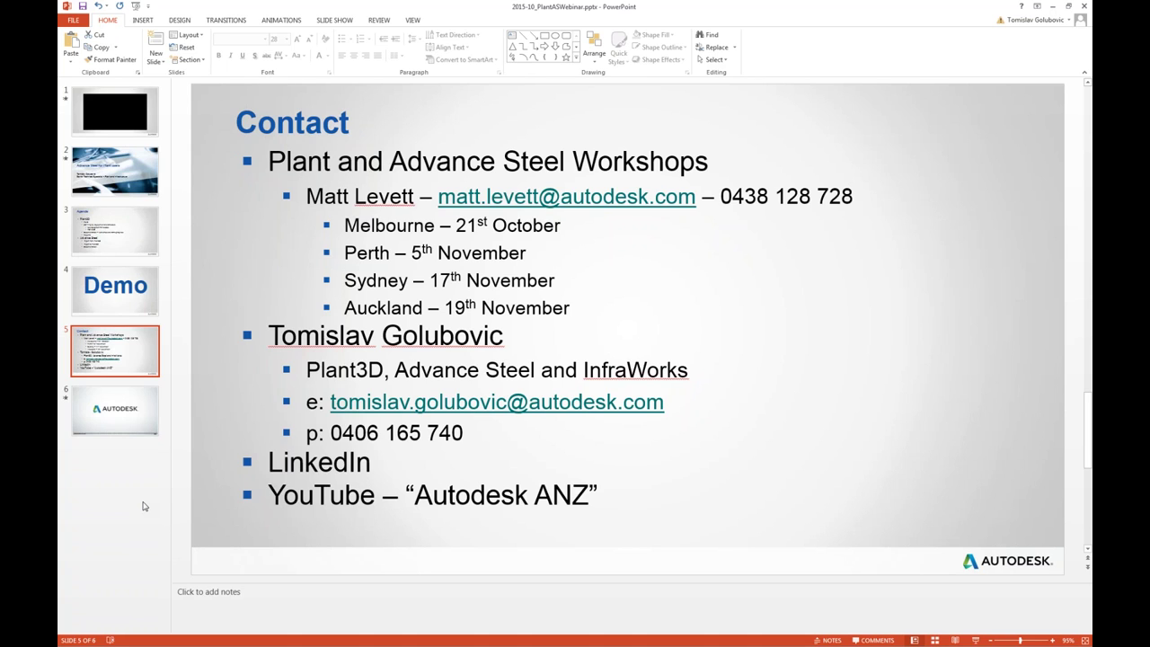
pyautogui.click(975, 640)
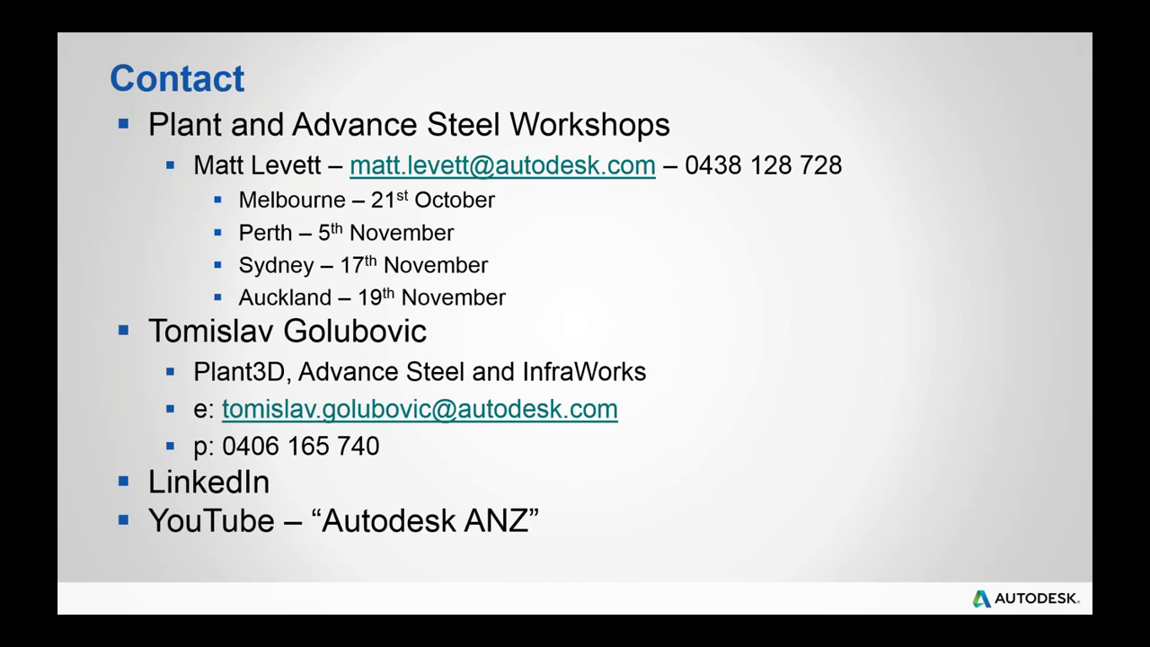
# Switch from the Contact slideshow to the browser's GoToWebinar launcher page.
pyautogui.hotkey('alt', 'Tab')
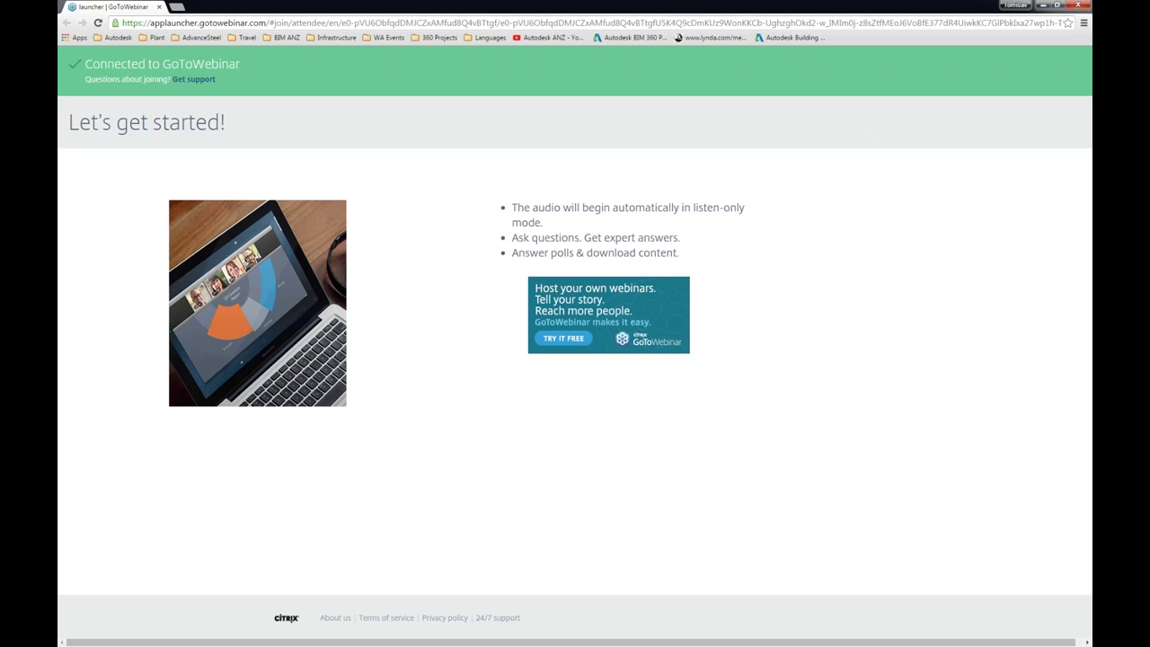
# View the Autodesk ANZ YouTube playlists, minimize Chrome, and open drawing M203-51-1S-1001.
pyautogui.click(550, 37)
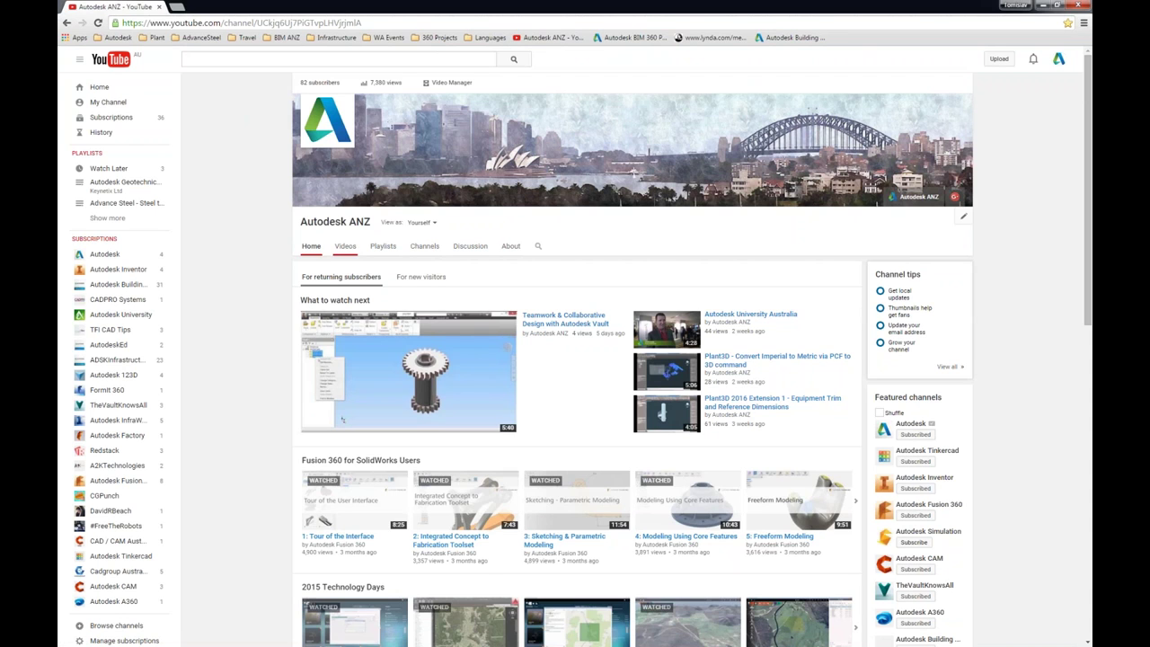
pyautogui.click(382, 246)
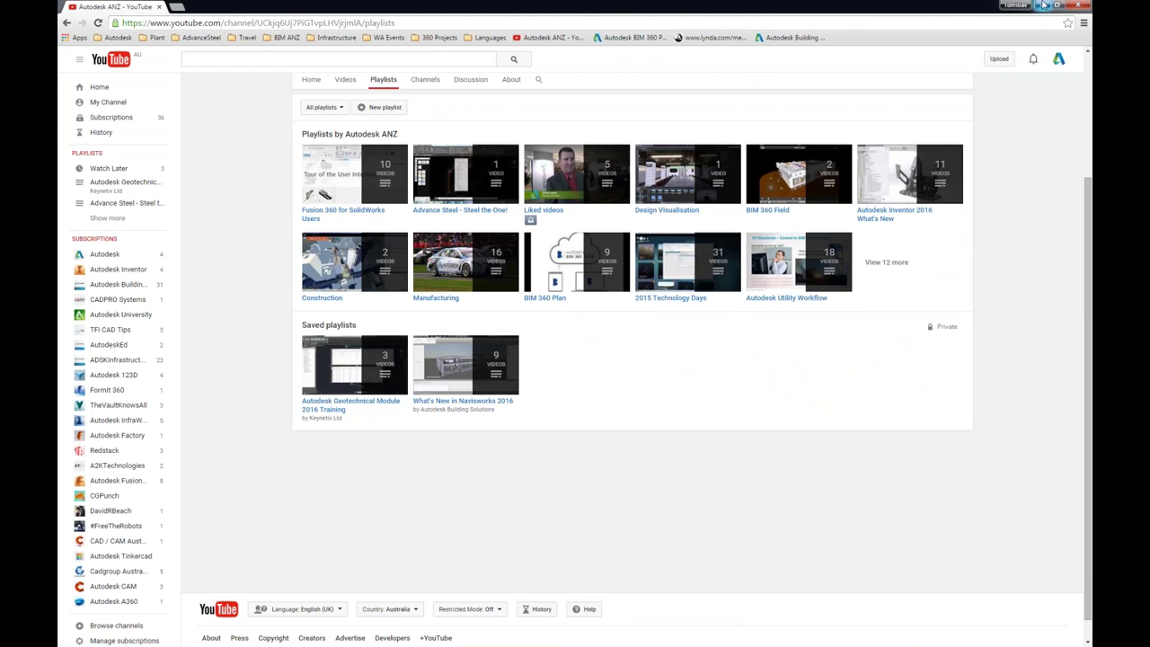
pyautogui.click(1042, 4)
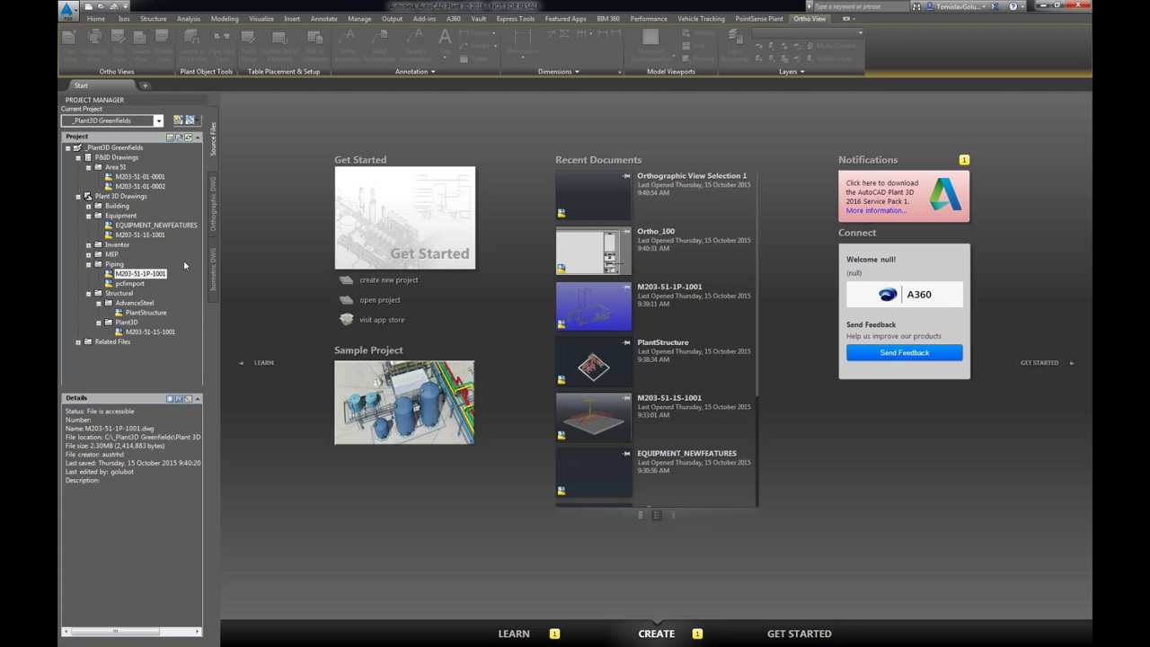
pyautogui.doubleClick(150, 333)
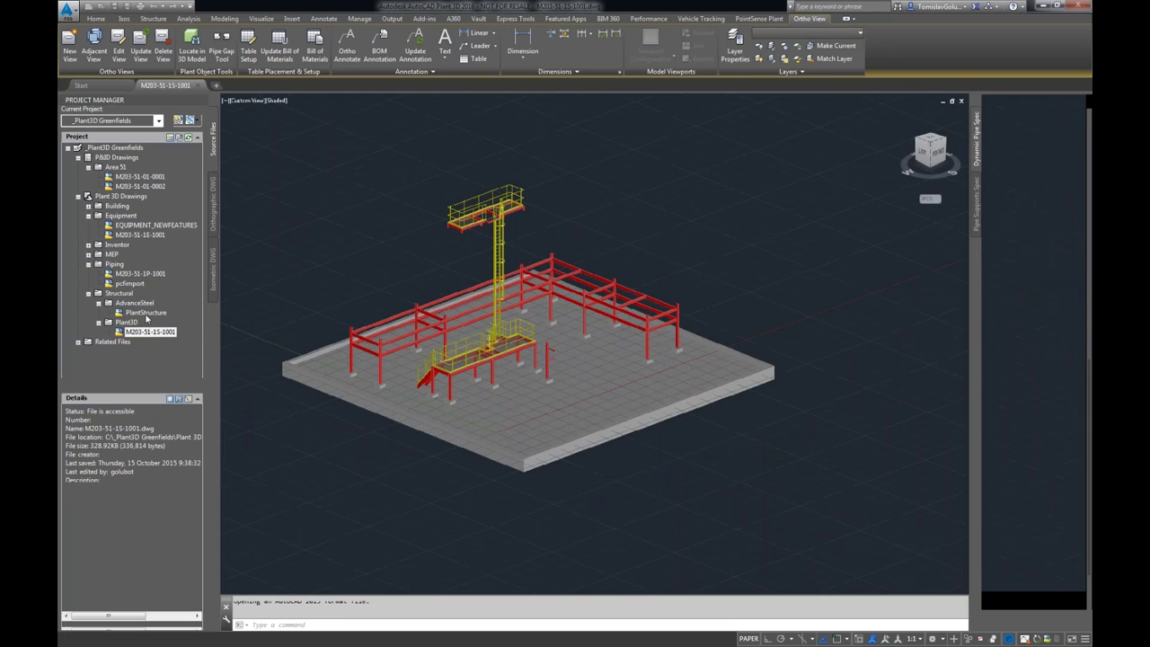
# Open the PlantStructure drawing and bring up the structural steel modelling tools.
pyautogui.doubleClick(145, 314)
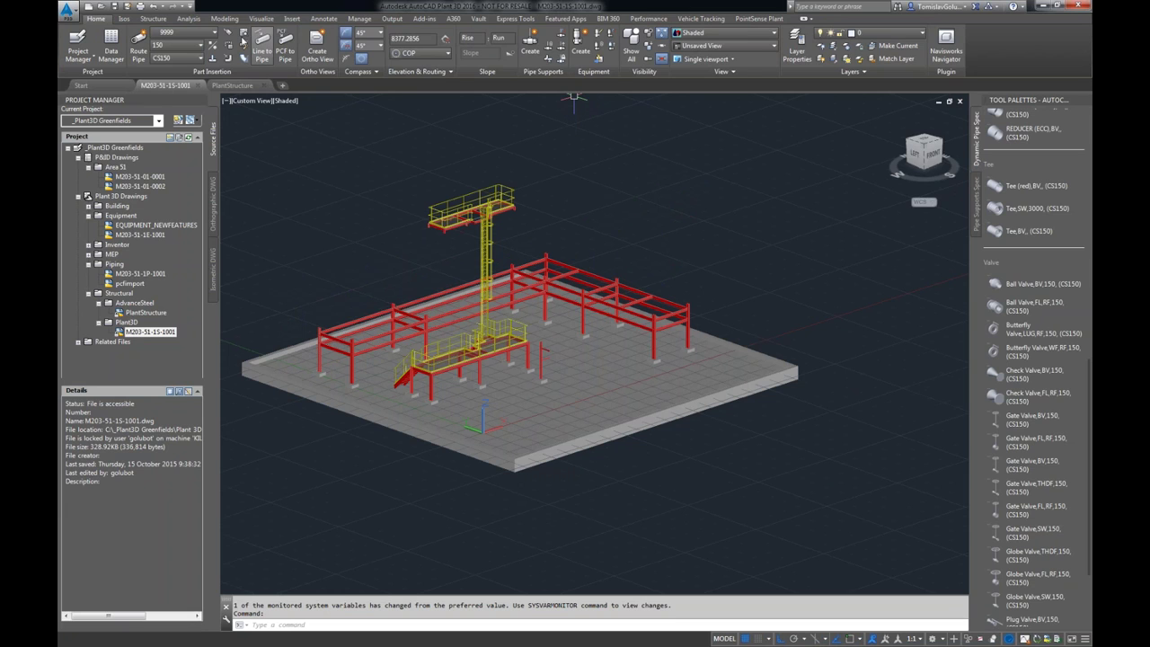
pyautogui.click(152, 19)
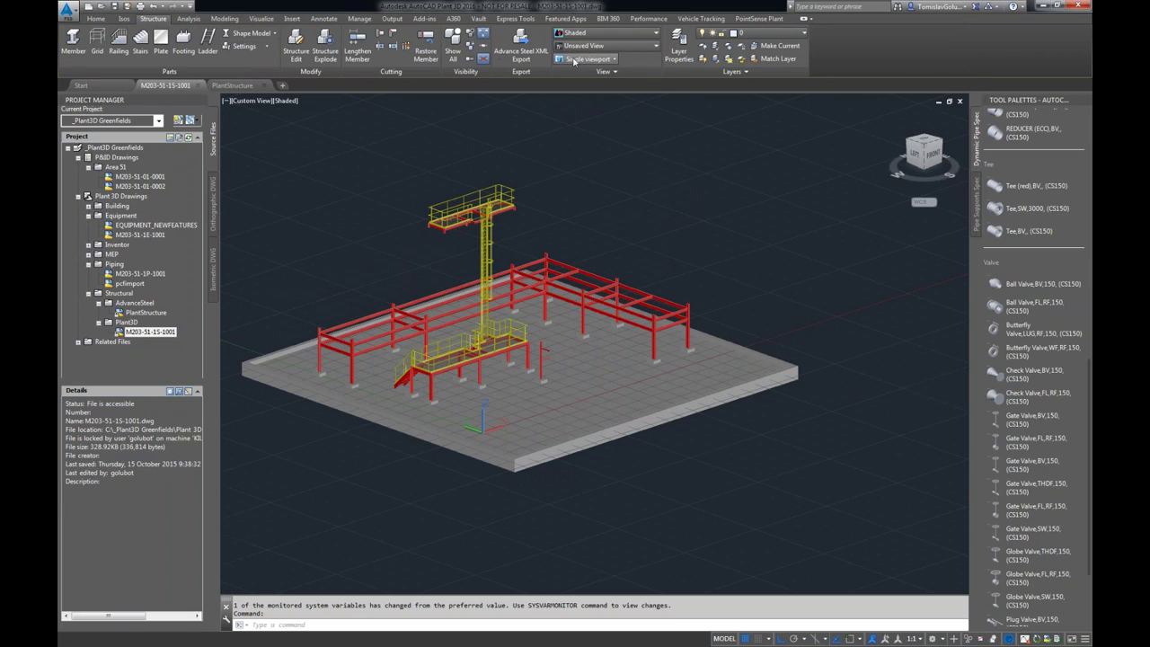
pyautogui.click(245, 85)
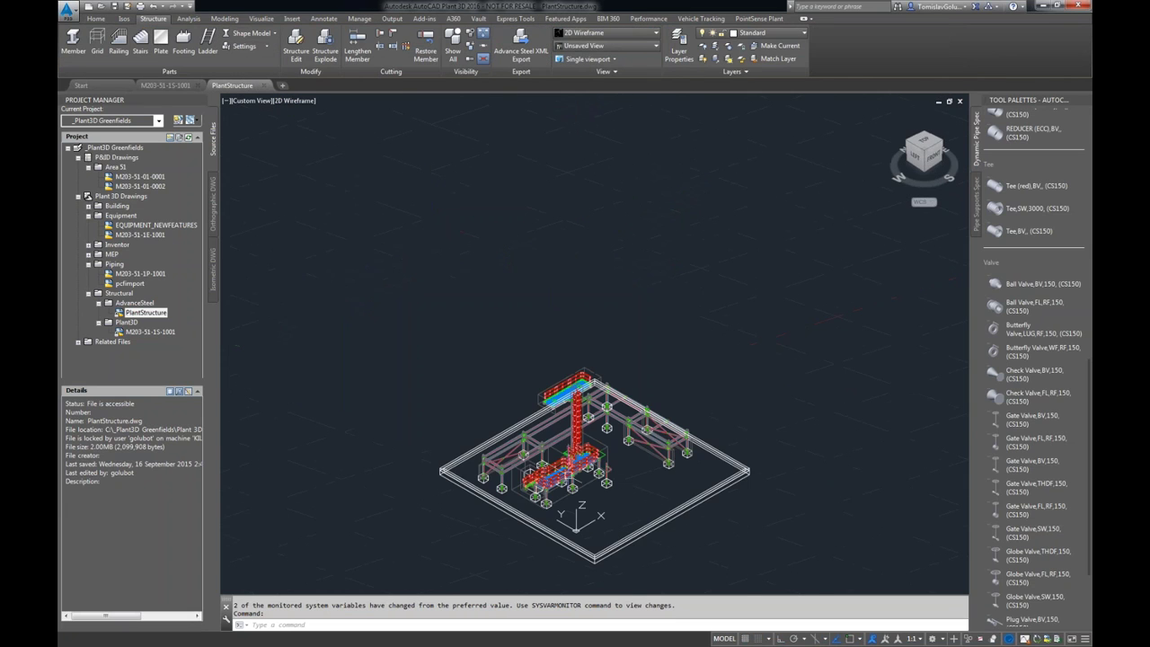
pyautogui.keyDown('shift'); pyautogui.moveTo(539, 333); pyautogui.dragTo(551, 334, button='middle'); pyautogui.keyUp('shift')
pyautogui.scroll(5, 674, 359)
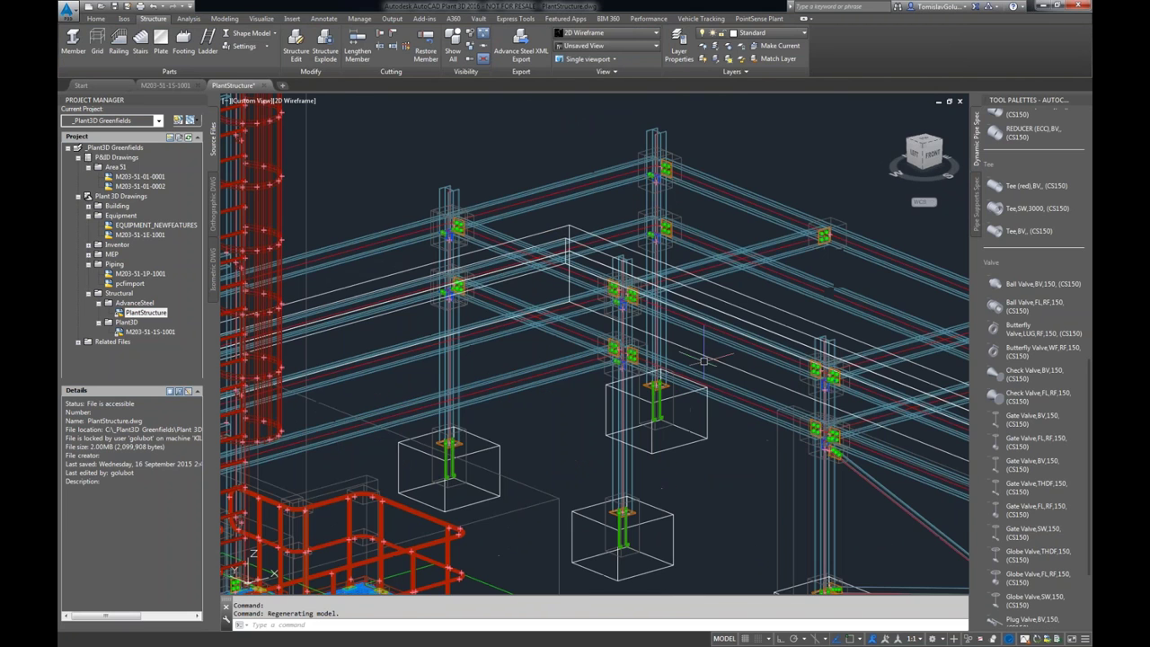
pyautogui.scroll(3, 647, 360)
pyautogui.click(291, 100)
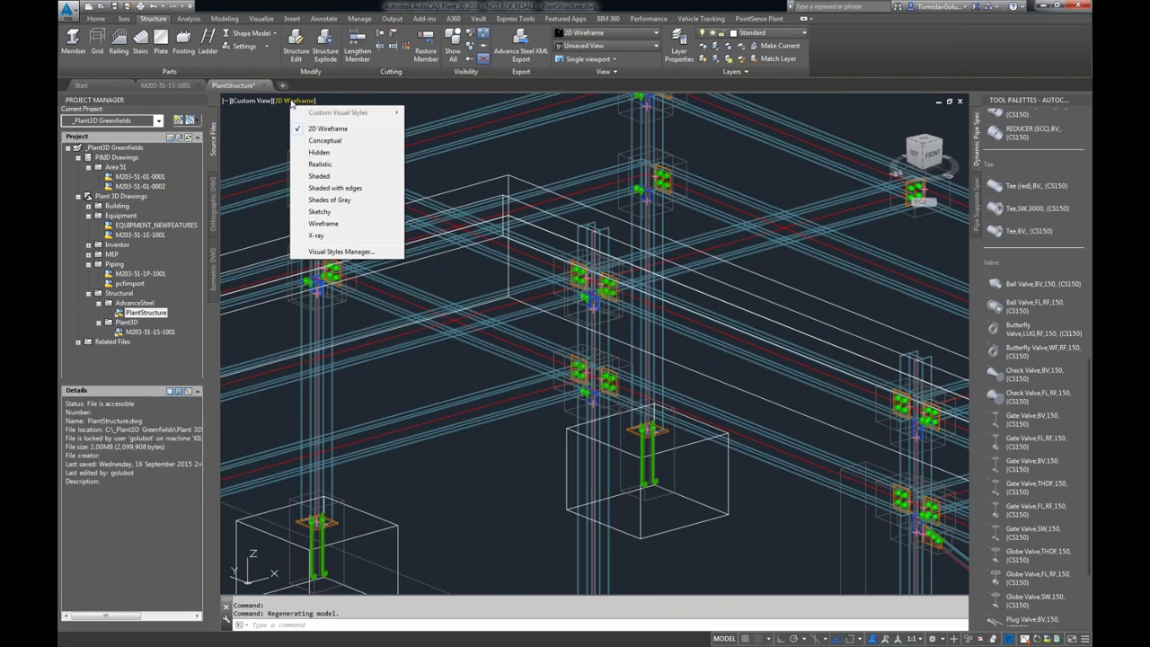
pyautogui.click(324, 169)
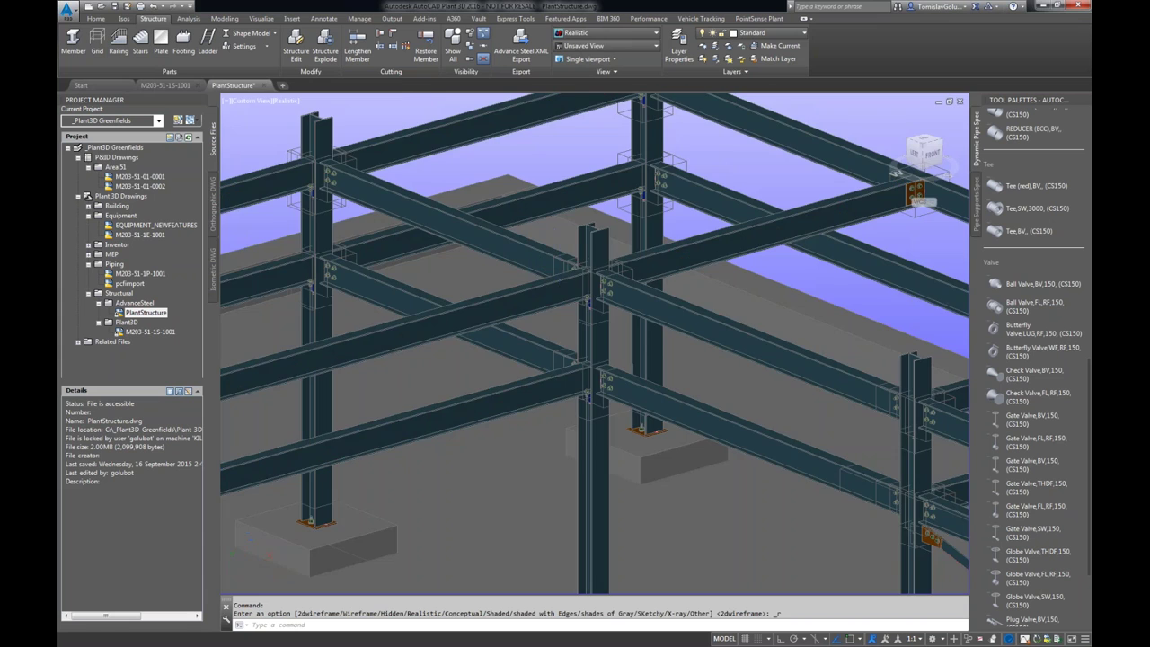
pyautogui.scroll(-4, 558, 266)
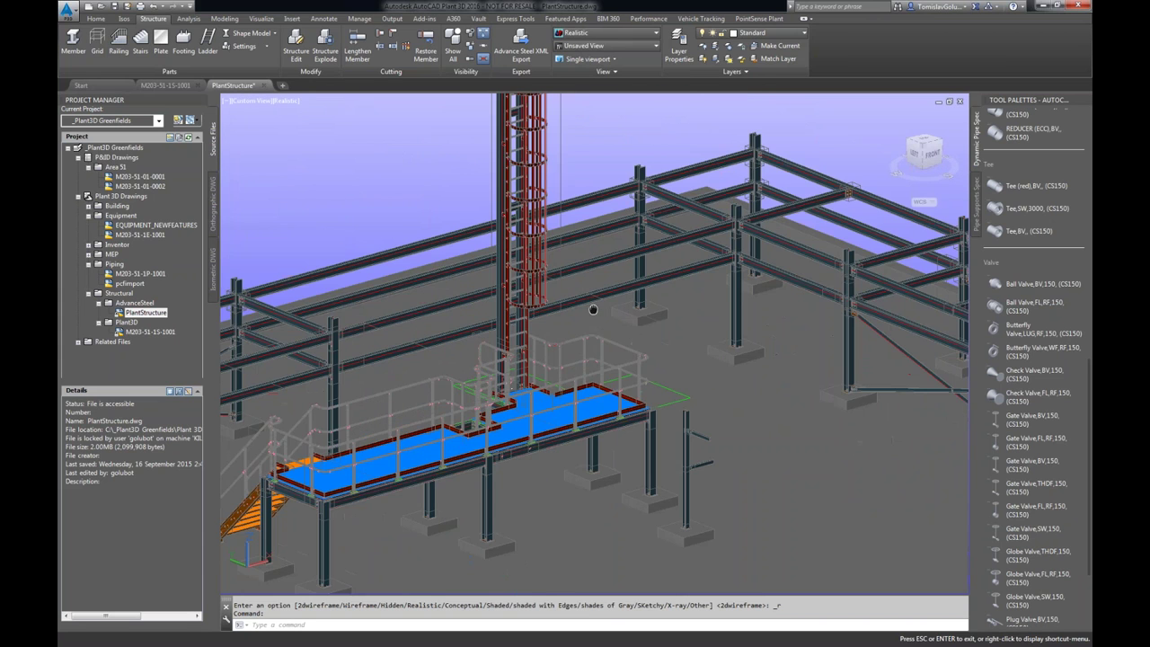
pyautogui.scroll(6, 592, 310)
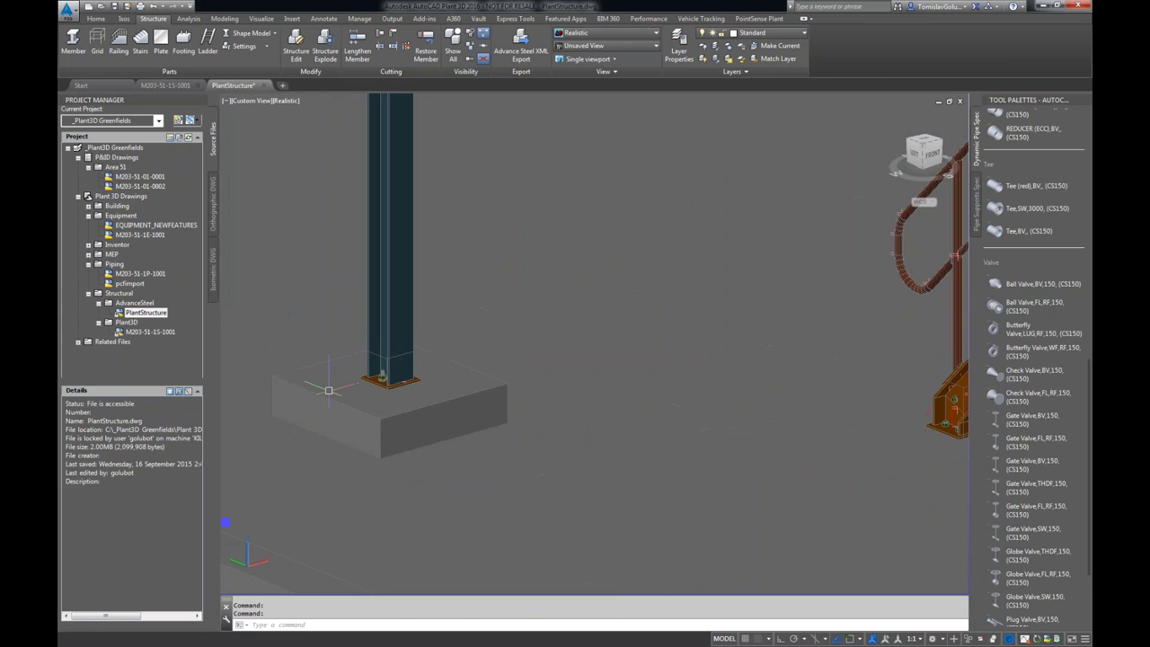
pyautogui.scroll(2, 422, 370)
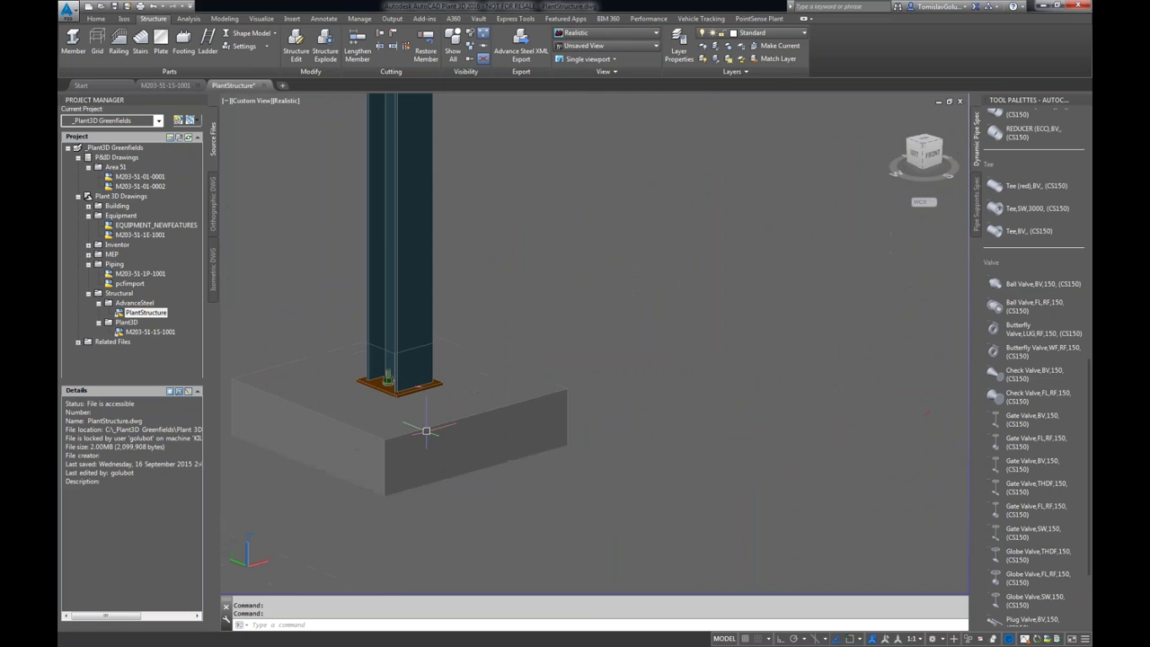
pyautogui.scroll(-5, 432, 360)
pyautogui.scroll(6, 442, 337)
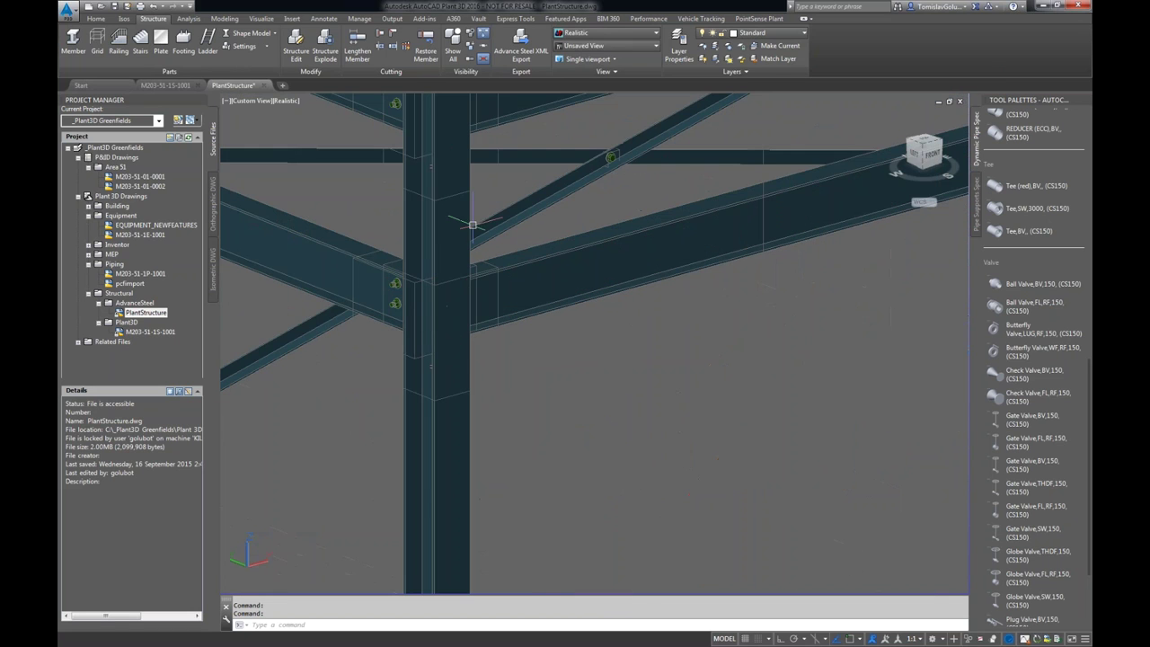
pyautogui.scroll(-2, 449, 332)
pyautogui.scroll(-2, 480, 254)
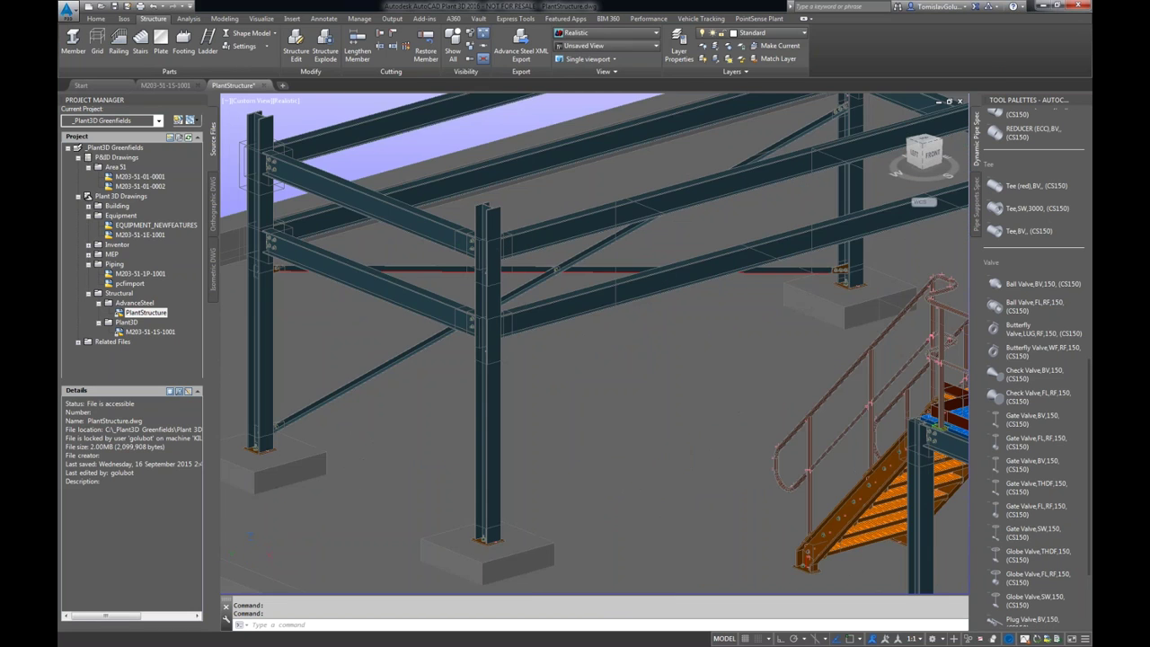
pyautogui.scroll(-2, 480, 260)
pyautogui.scroll(-3, 537, 307)
pyautogui.moveTo(696, 247); pyautogui.dragTo(494, 310, button='middle')
pyautogui.click(165, 85)
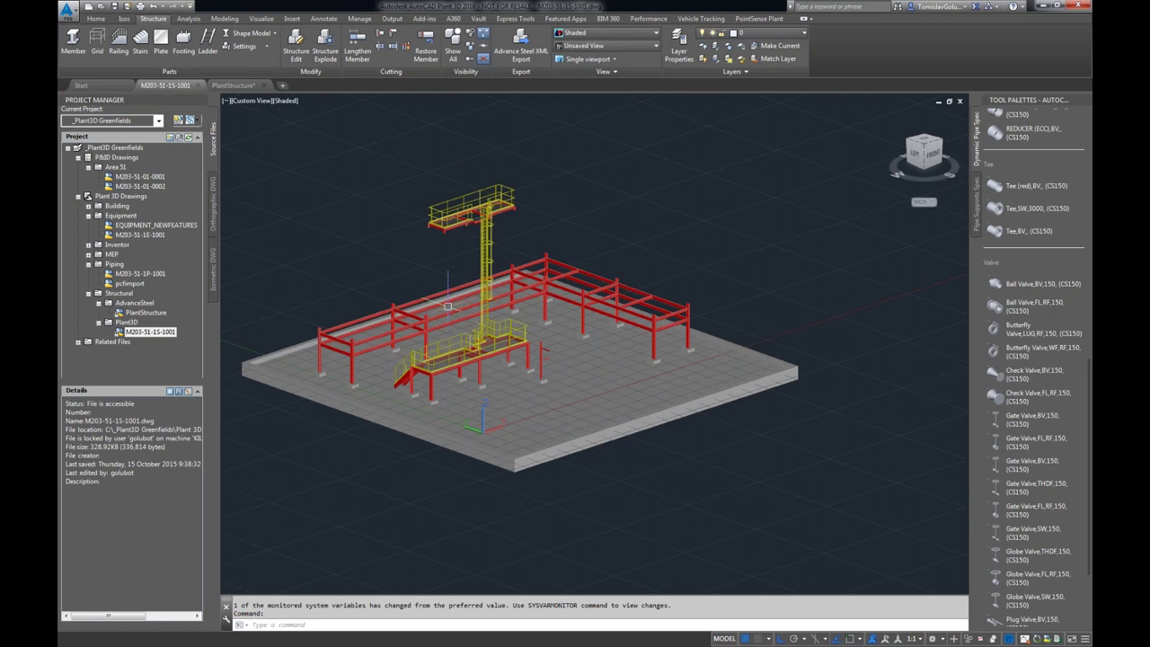
pyautogui.scroll(3, 455, 353)
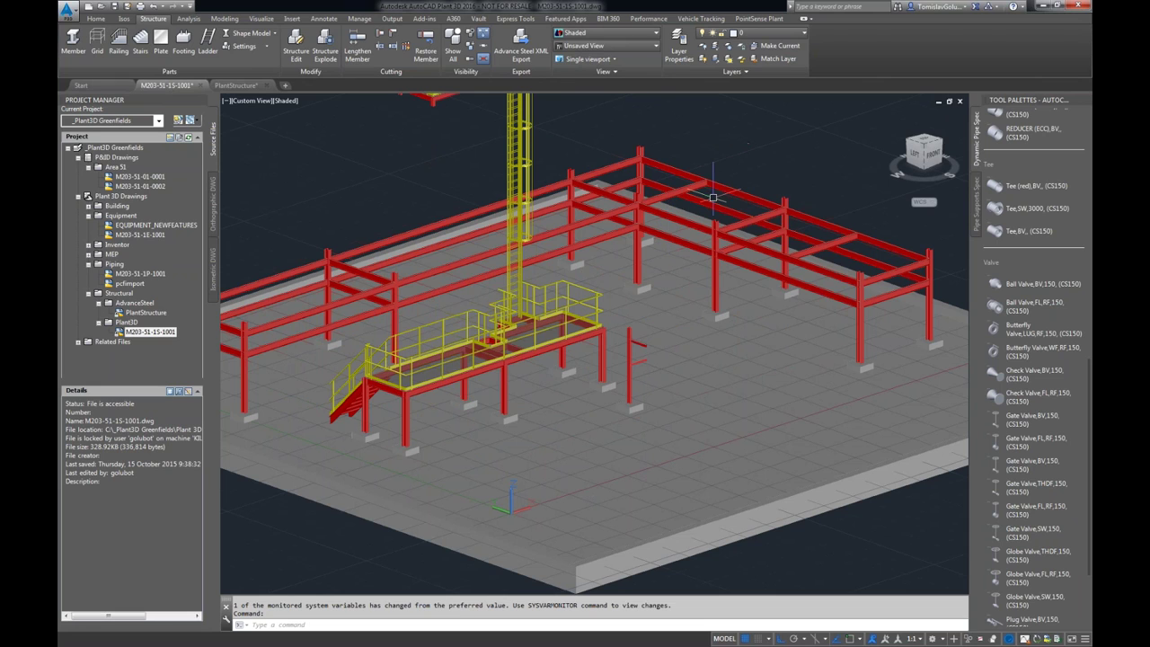
pyautogui.moveTo(727, 183)
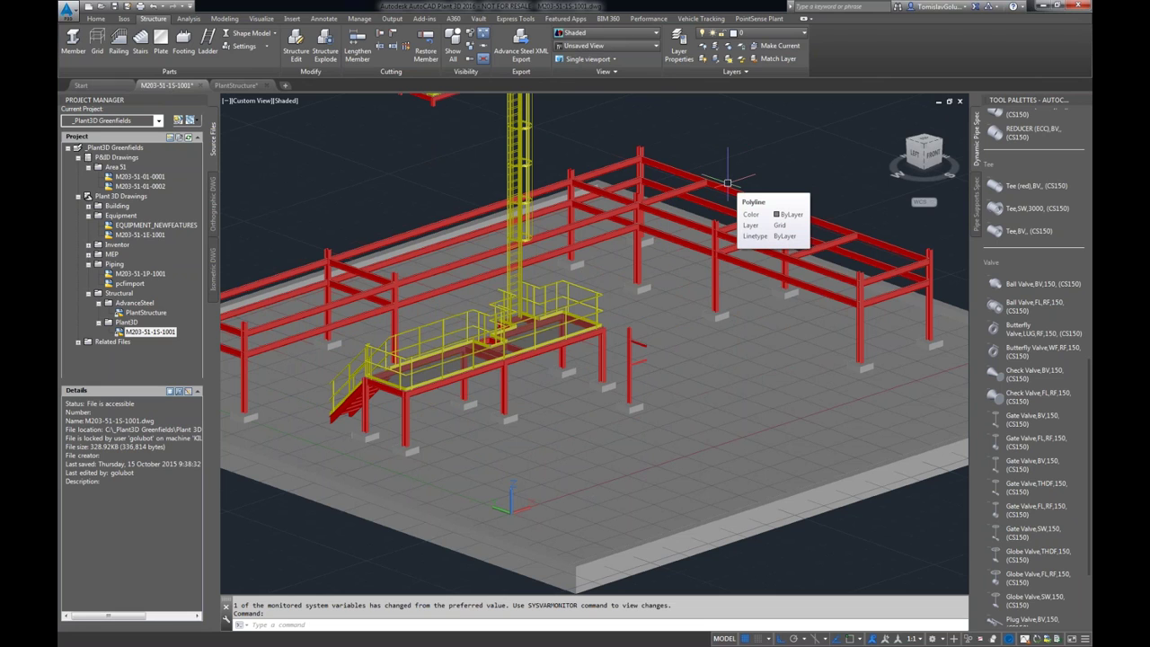
pyautogui.scroll(-2, 728, 183)
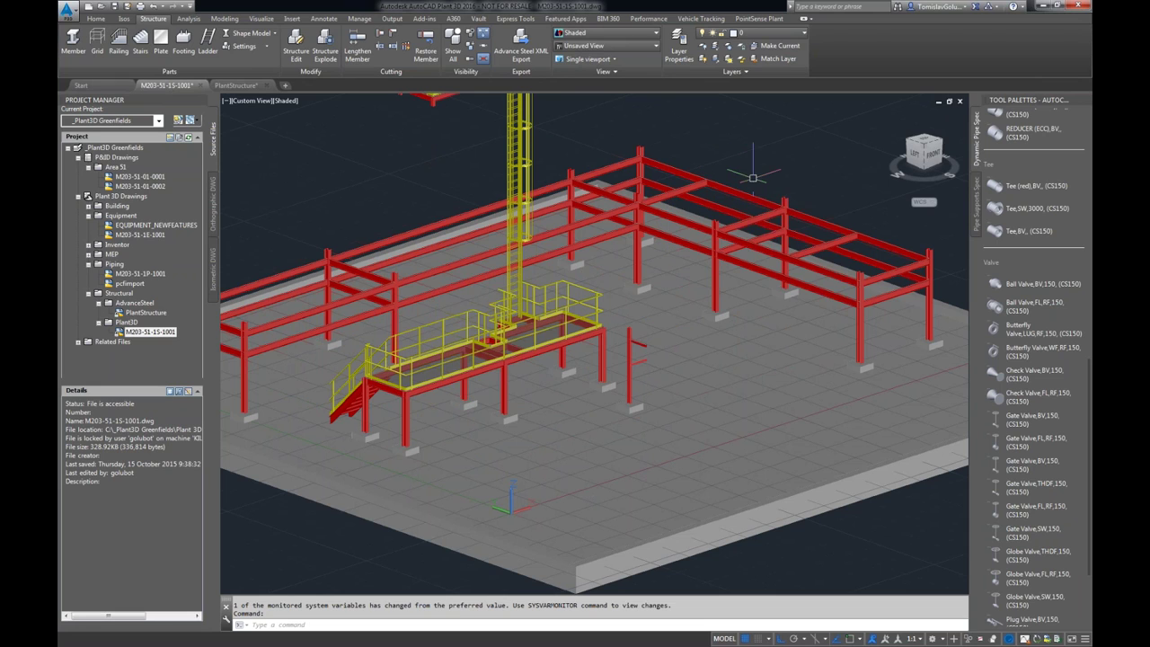
pyautogui.scroll(-2, 745, 157)
pyautogui.scroll(-1, 764, 154)
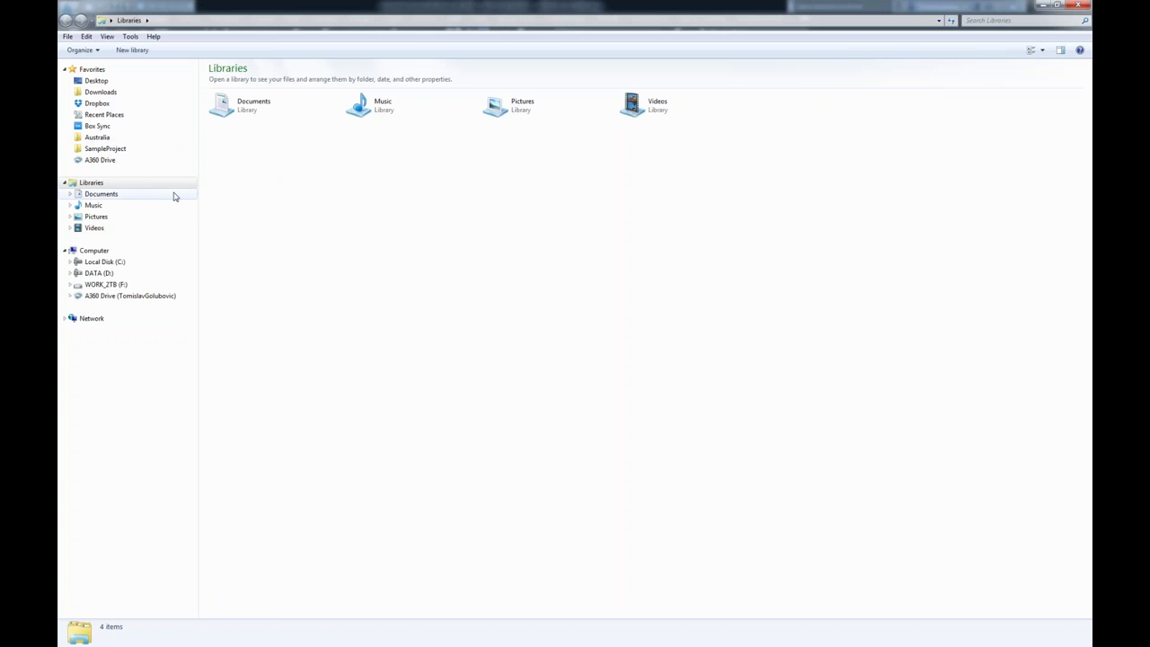
pyautogui.click(105, 261)
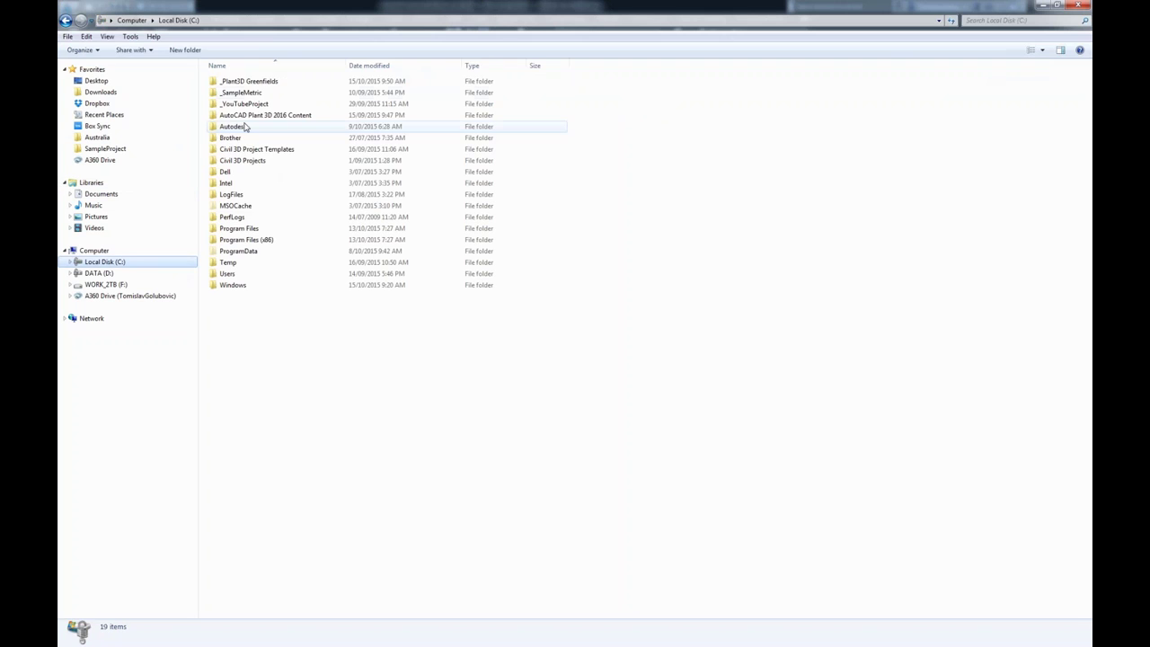
# Browse to _Plant3D Greenfields\Plant 3D Models\Structural\AdvanceSteel and inspect PlantStructure.dwg.
pyautogui.press('Tab')
pyautogui.press('Return')
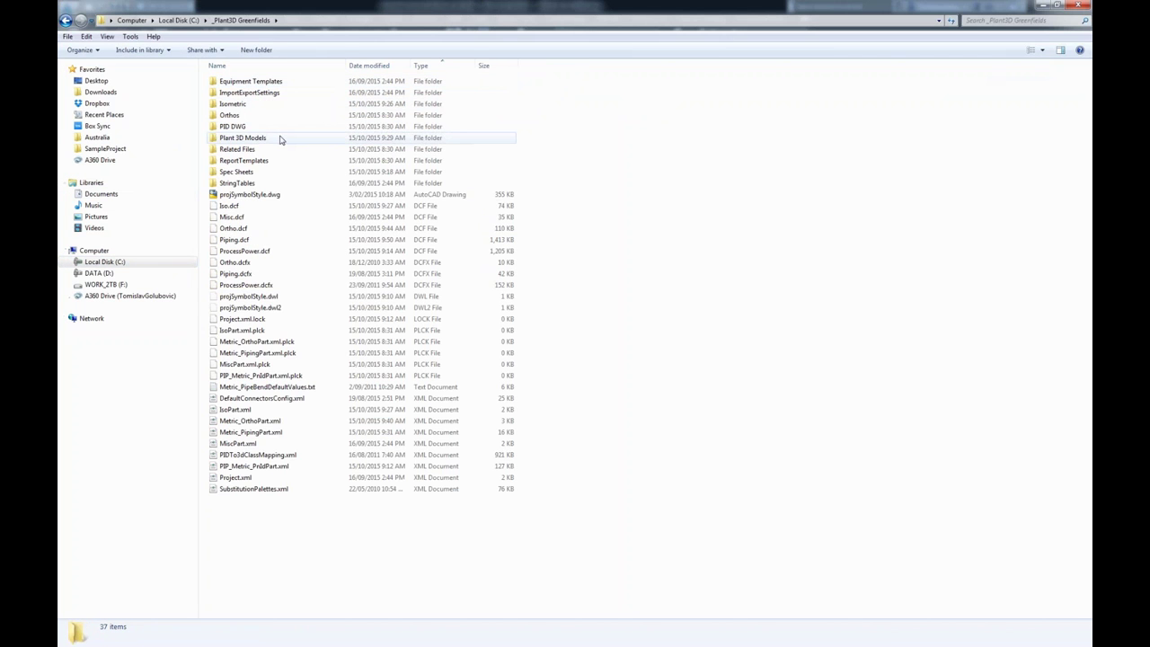
pyautogui.doubleClick(282, 138)
pyautogui.doubleClick(282, 147)
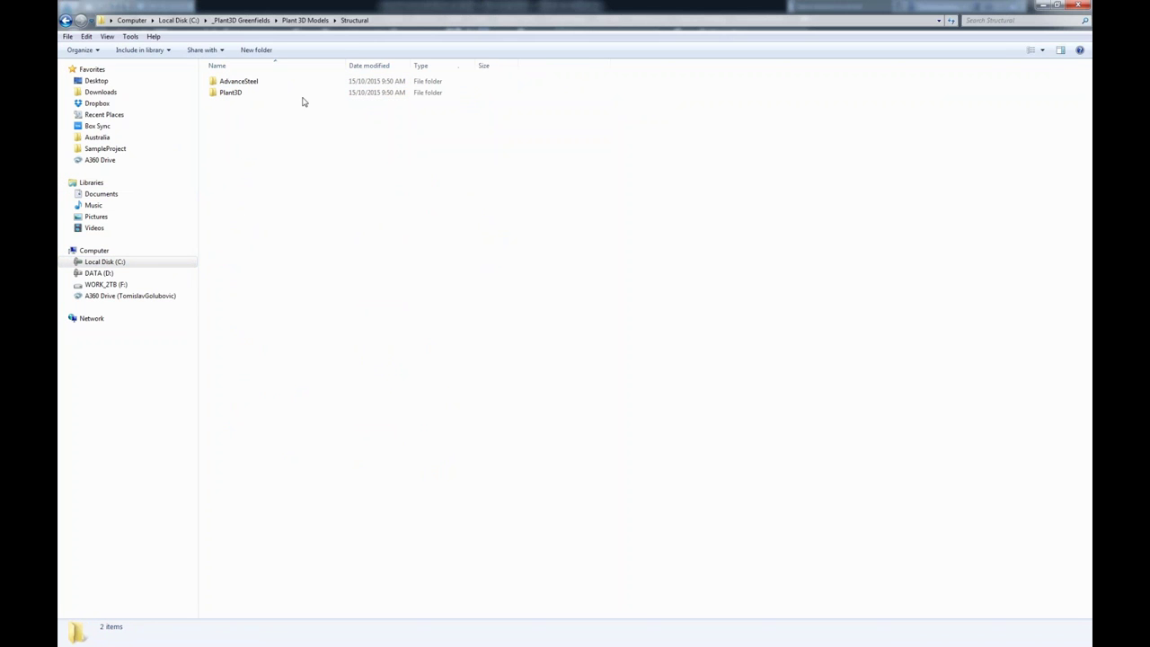
pyautogui.doubleClick(301, 85)
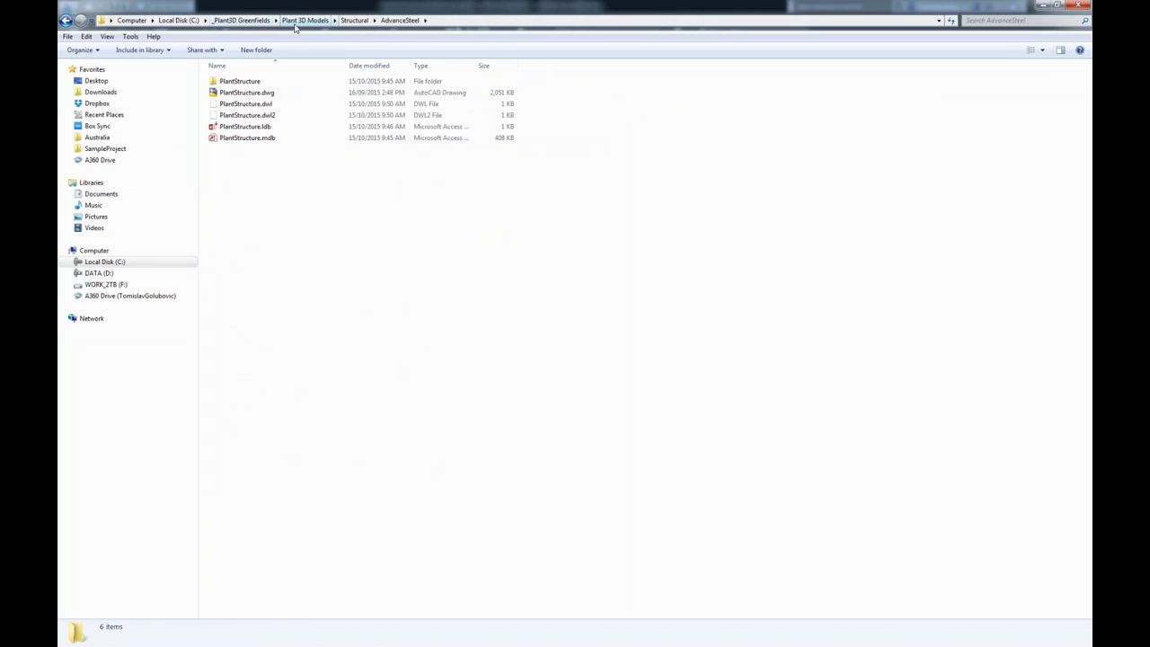
pyautogui.click(282, 93)
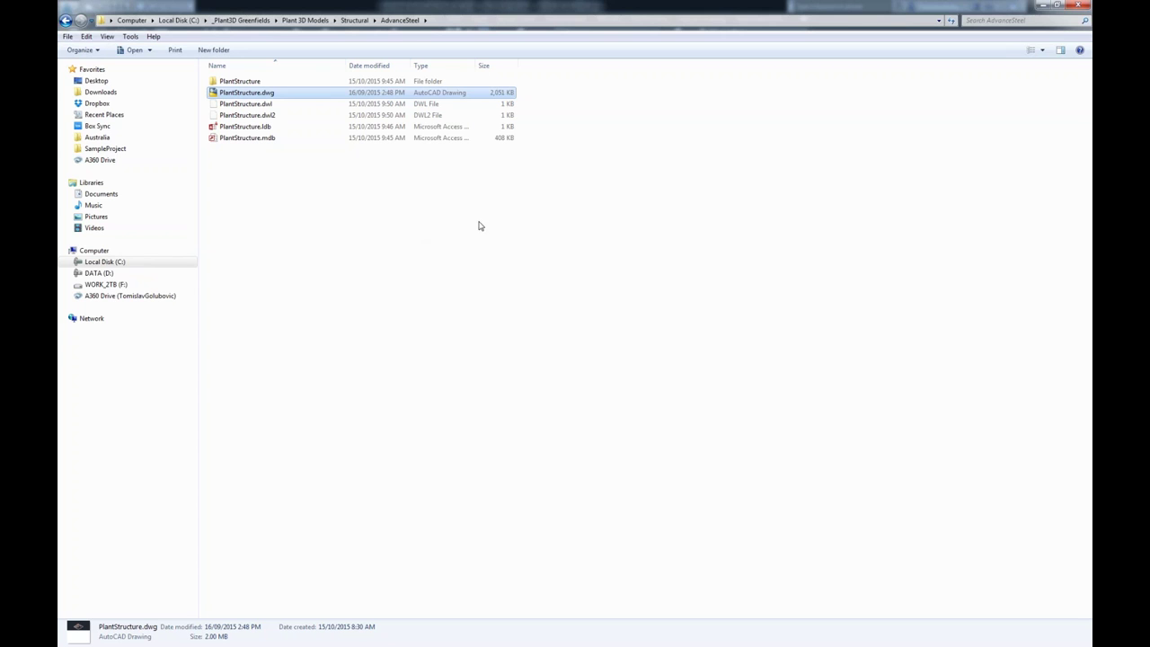
# Return to the project folder and open Related Files\Navisworks\Plant3D Greenfields.nwf.
pyautogui.click(315, 20)
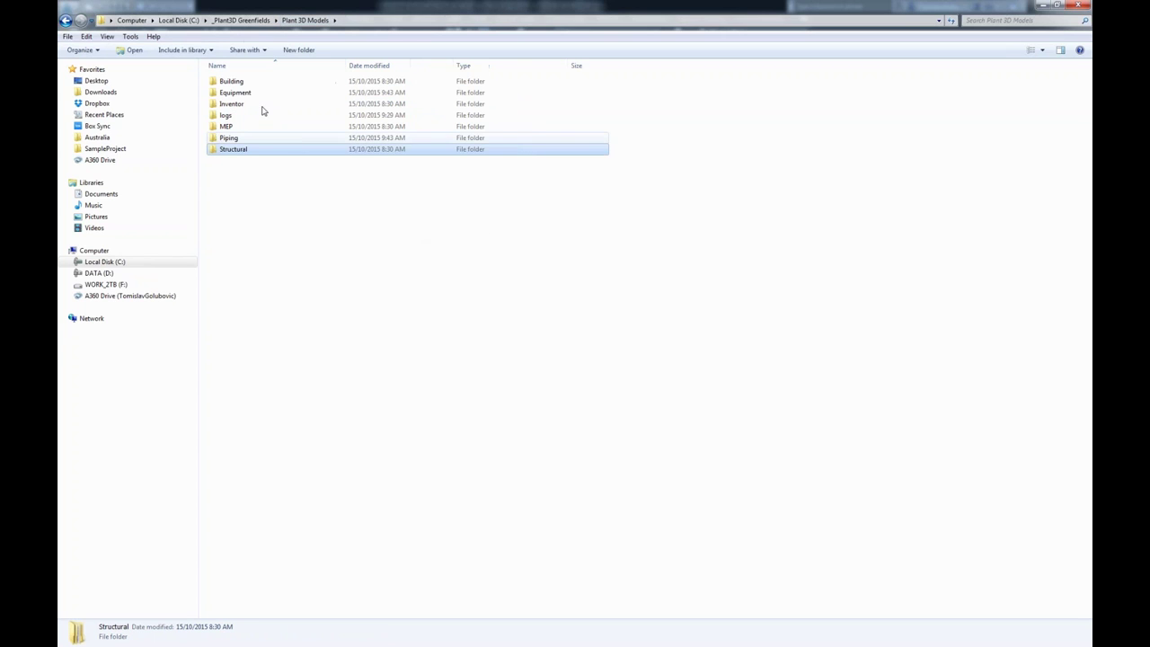
pyautogui.click(241, 20)
pyautogui.doubleClick(237, 148)
pyautogui.doubleClick(270, 82)
pyautogui.doubleClick(285, 82)
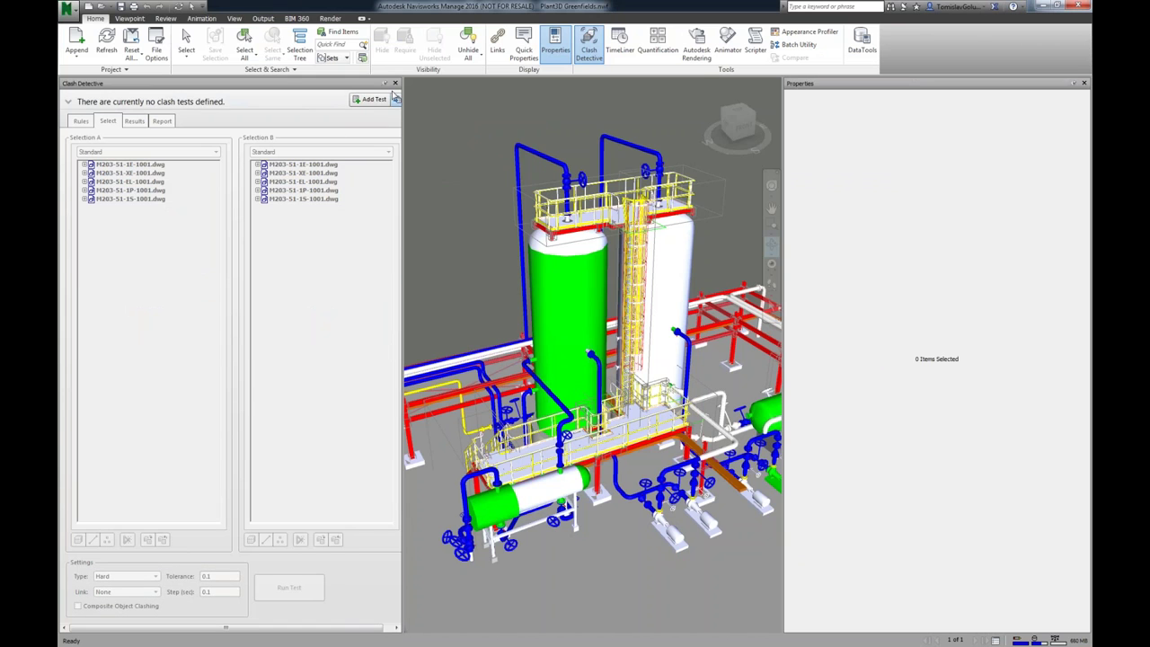
# Close the Clash Detective and Properties panels so the Plant3D Greenfields model fills the view.
pyautogui.click(395, 83)
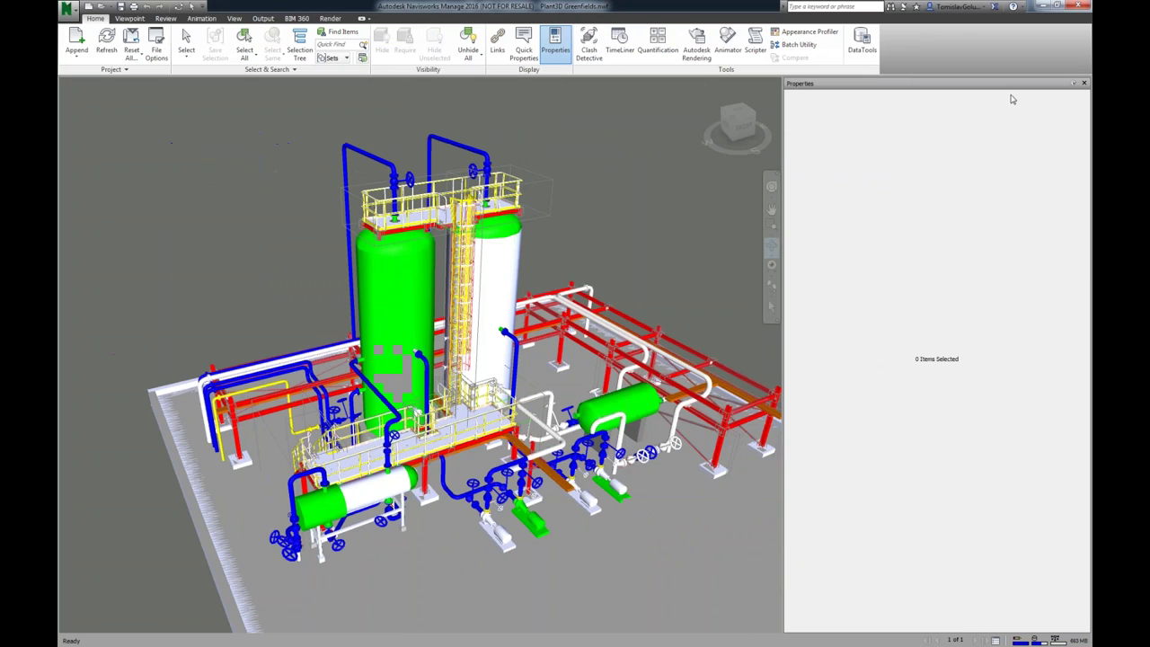
pyautogui.click(1083, 83)
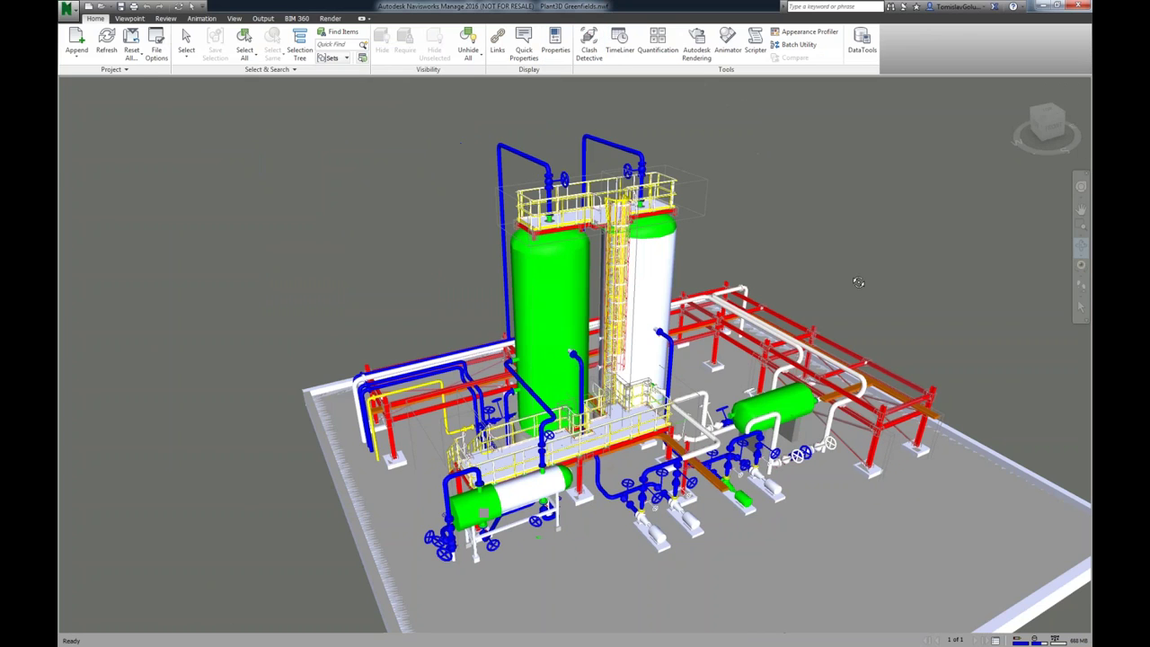
pyautogui.moveTo(858, 282); pyautogui.dragTo(790, 350)
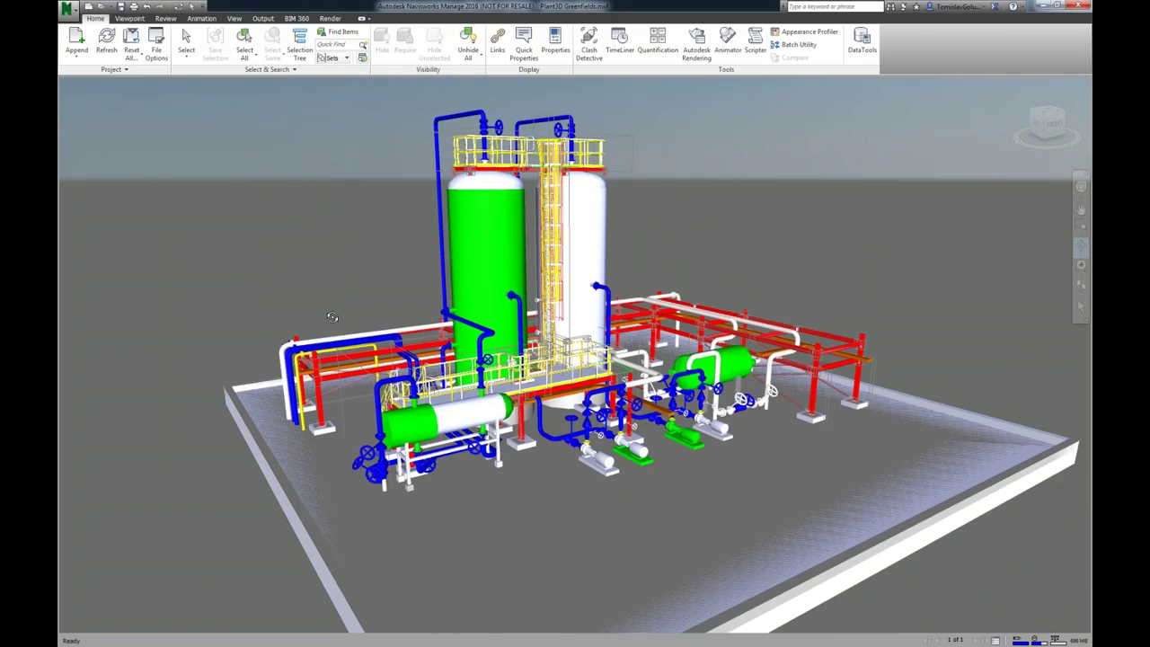
pyautogui.scroll(3, 334, 397)
pyautogui.scroll(5, 334, 396)
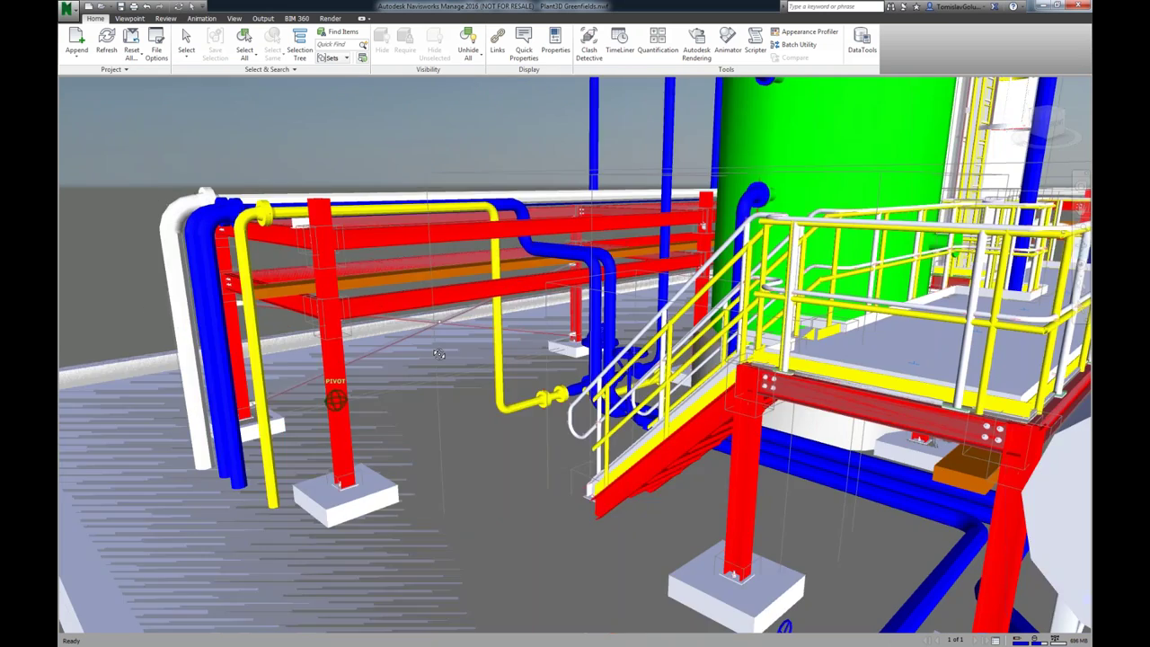
pyautogui.moveTo(438, 354); pyautogui.dragTo(526, 387)
pyautogui.moveTo(539, 406); pyautogui.dragTo(579, 429, button='middle')
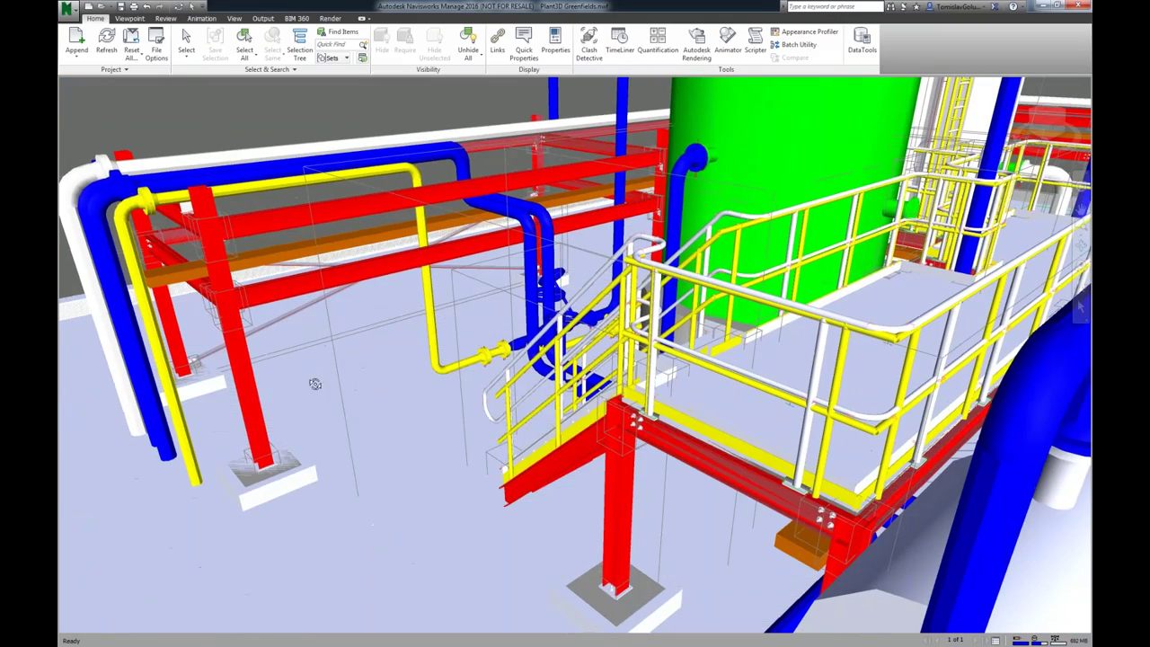
pyautogui.scroll(10, 622, 445)
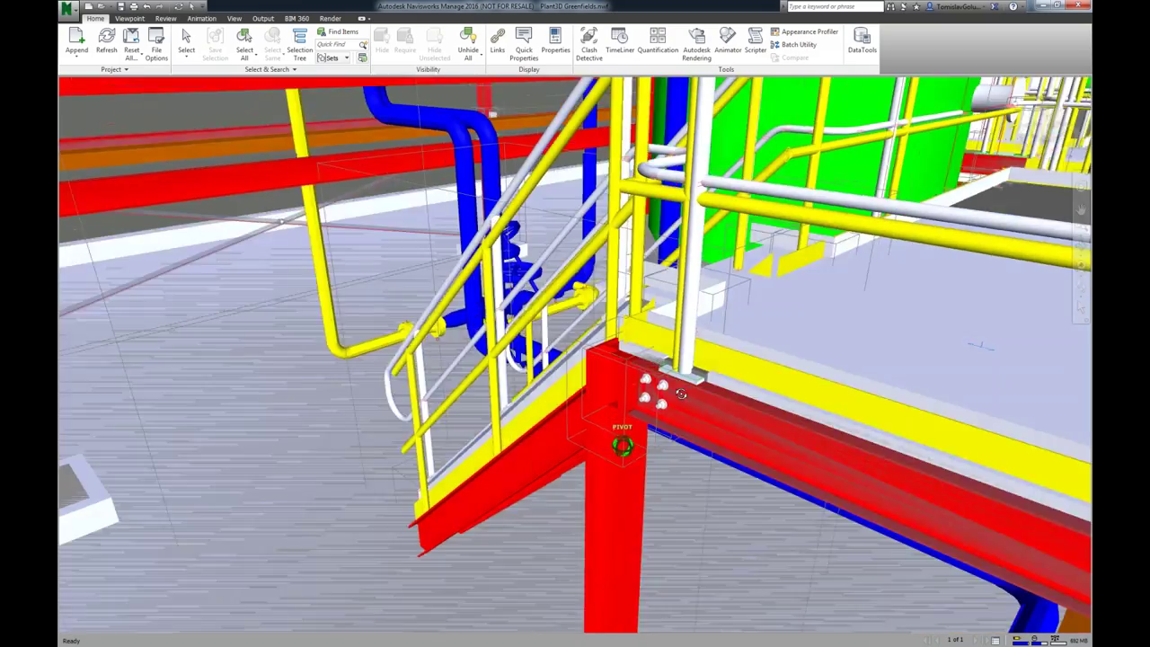
pyautogui.moveTo(681, 394)
pyautogui.keyDown('shift'); pyautogui.mouseDown(button='middle')
pyautogui.moveTo(718, 437)
pyautogui.moveTo(568, 445)
pyautogui.mouseUp(button='middle'); pyautogui.keyUp('shift')
pyautogui.scroll(-6, 680, 430)
pyautogui.scroll(-3, 568, 446)
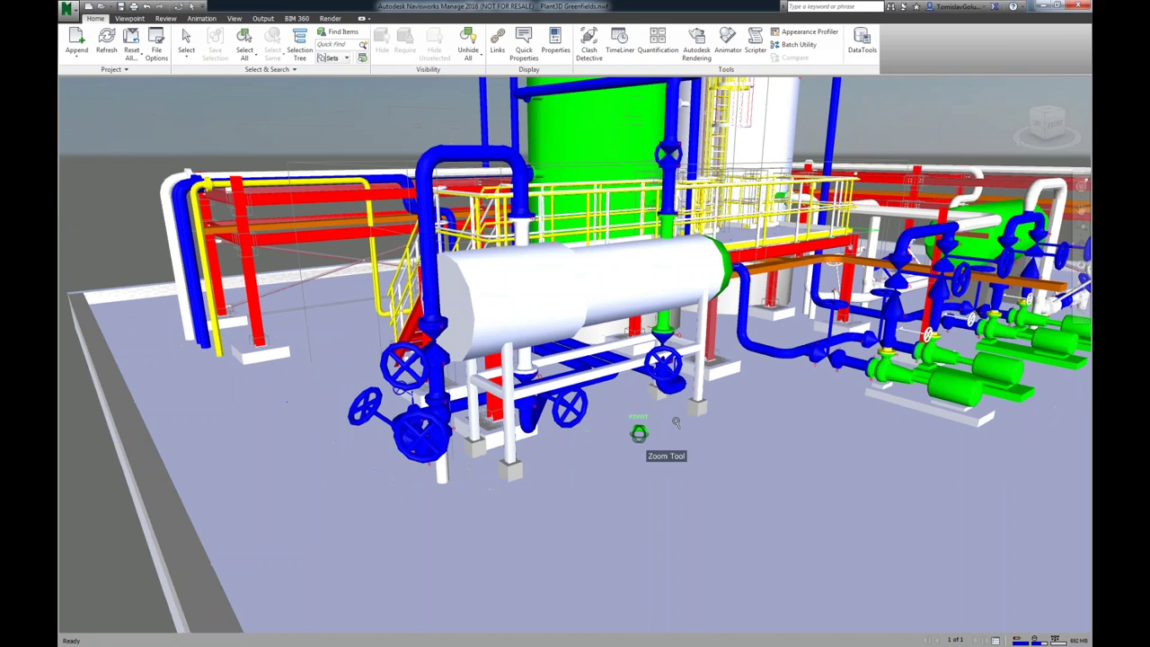
pyautogui.keyDown('shift'); pyautogui.moveTo(638, 434); pyautogui.dragTo(665, 432, button='middle'); pyautogui.keyUp('shift')
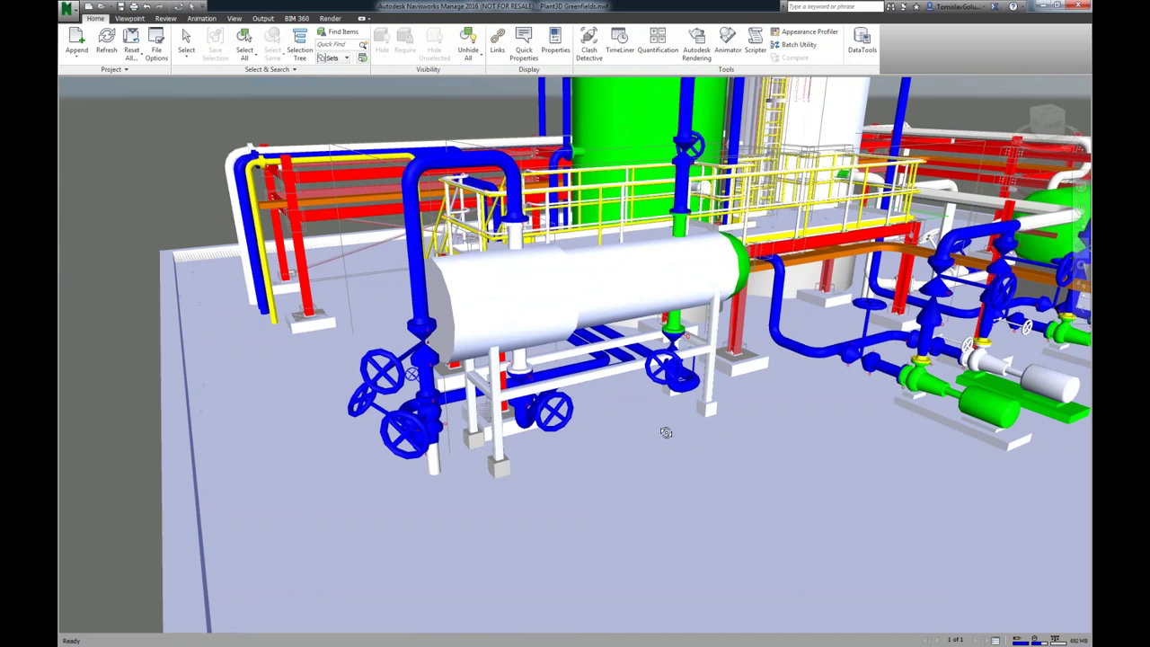